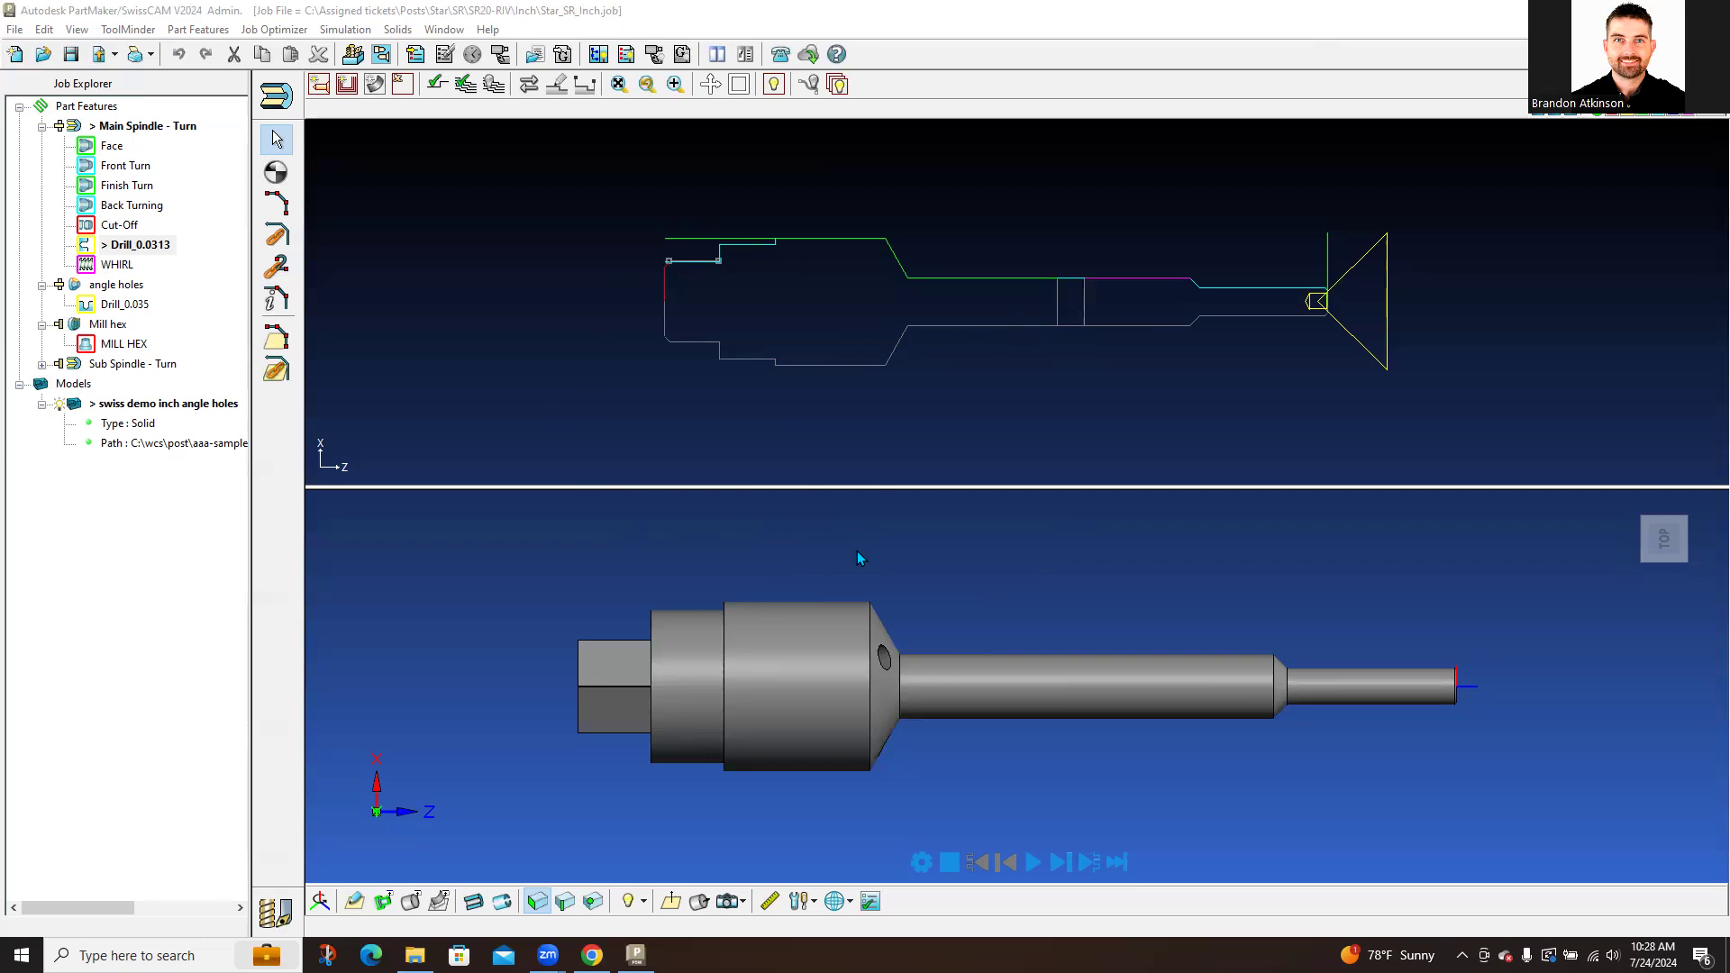
Step: Expand the Sub Spindle - Turn group in the Job Explorer
click(921, 597)
key(ctrl)
click(41, 364)
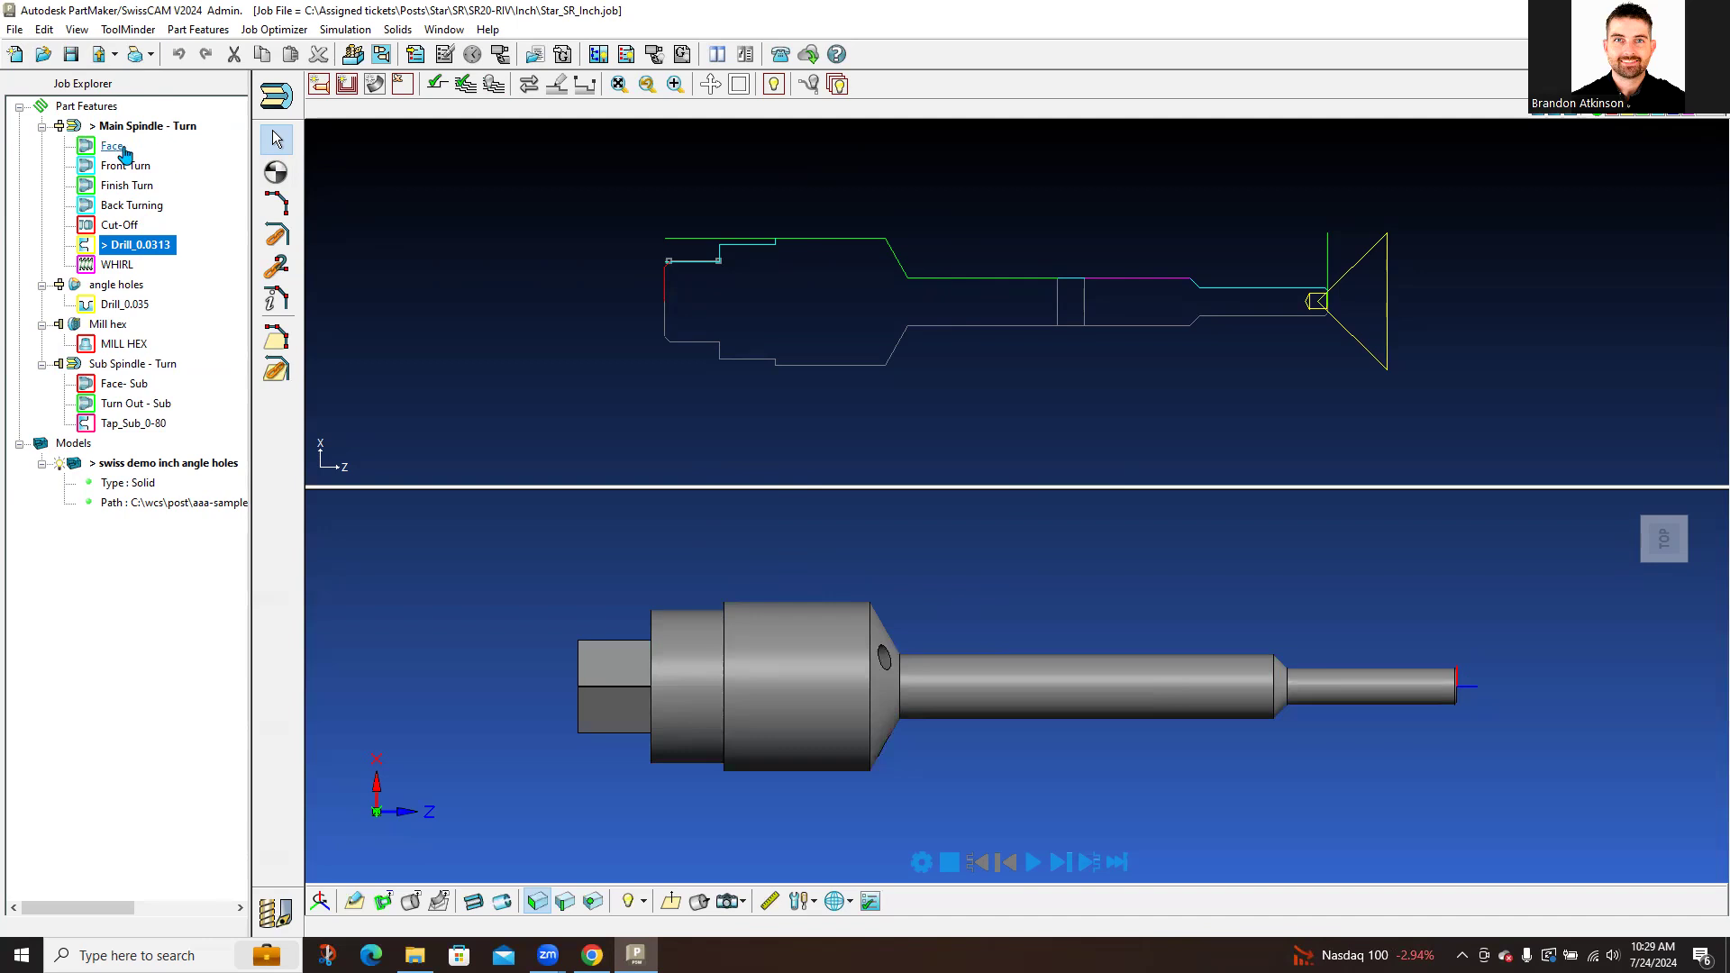
Step: Select the Cut-Off, Drill_0.0313 and WHIRL operations, then bring up the face window Setup
click(128, 224)
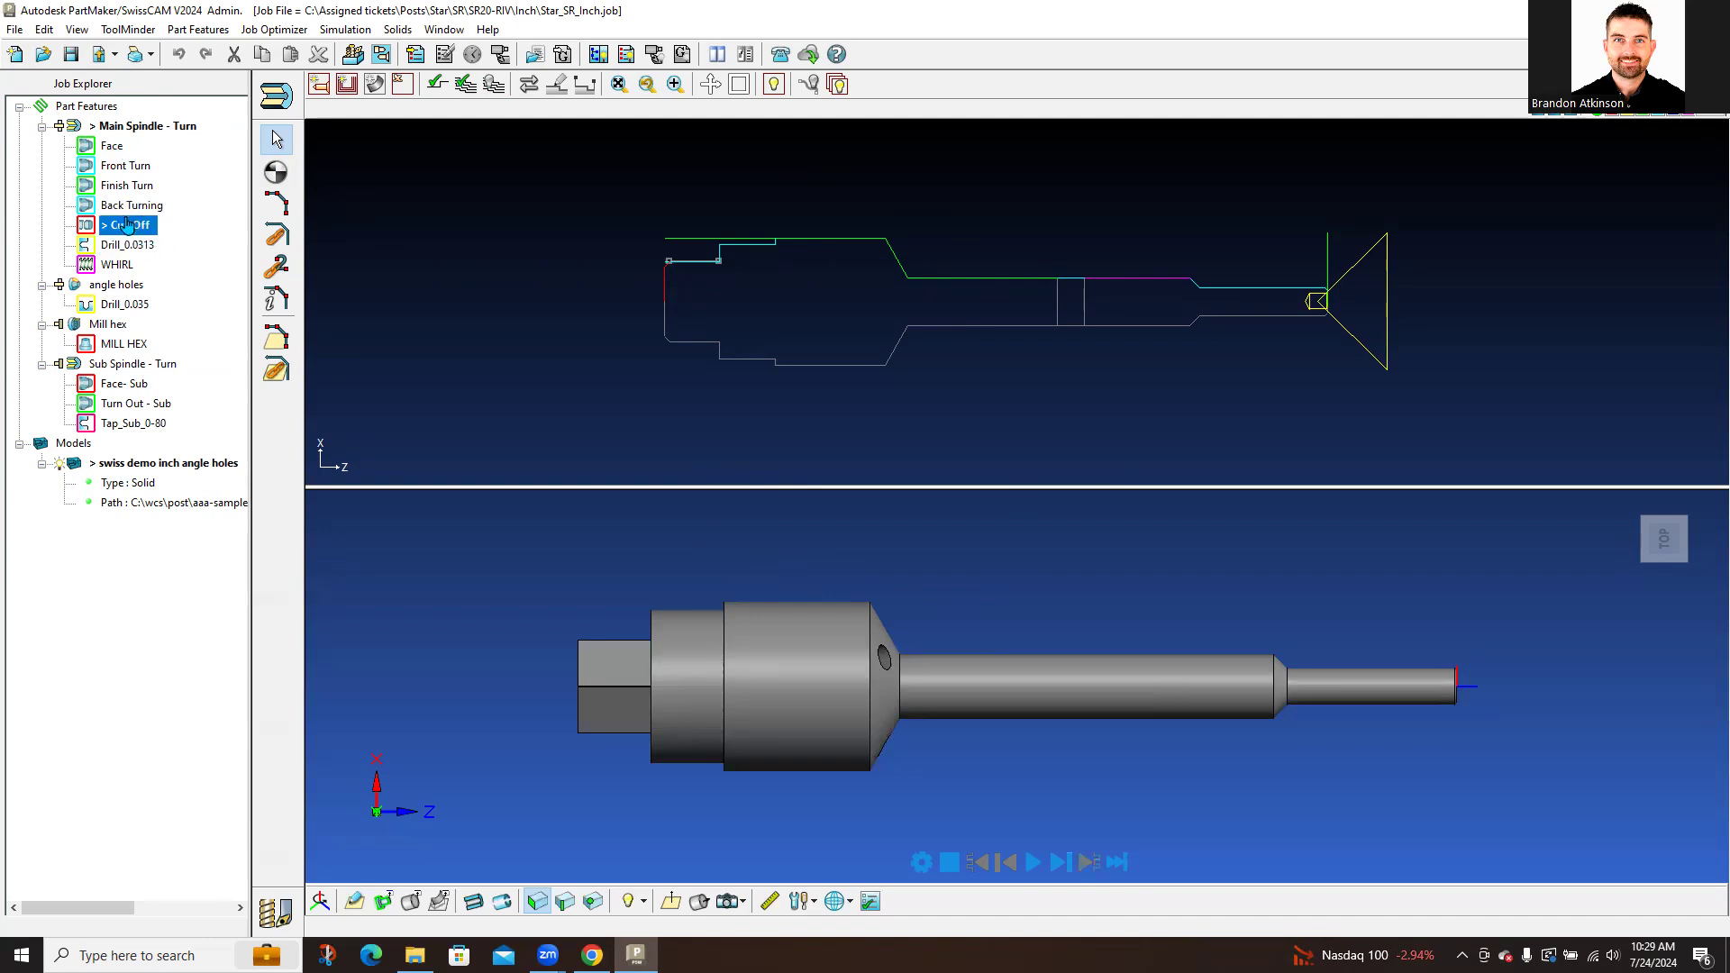
click(126, 244)
click(115, 265)
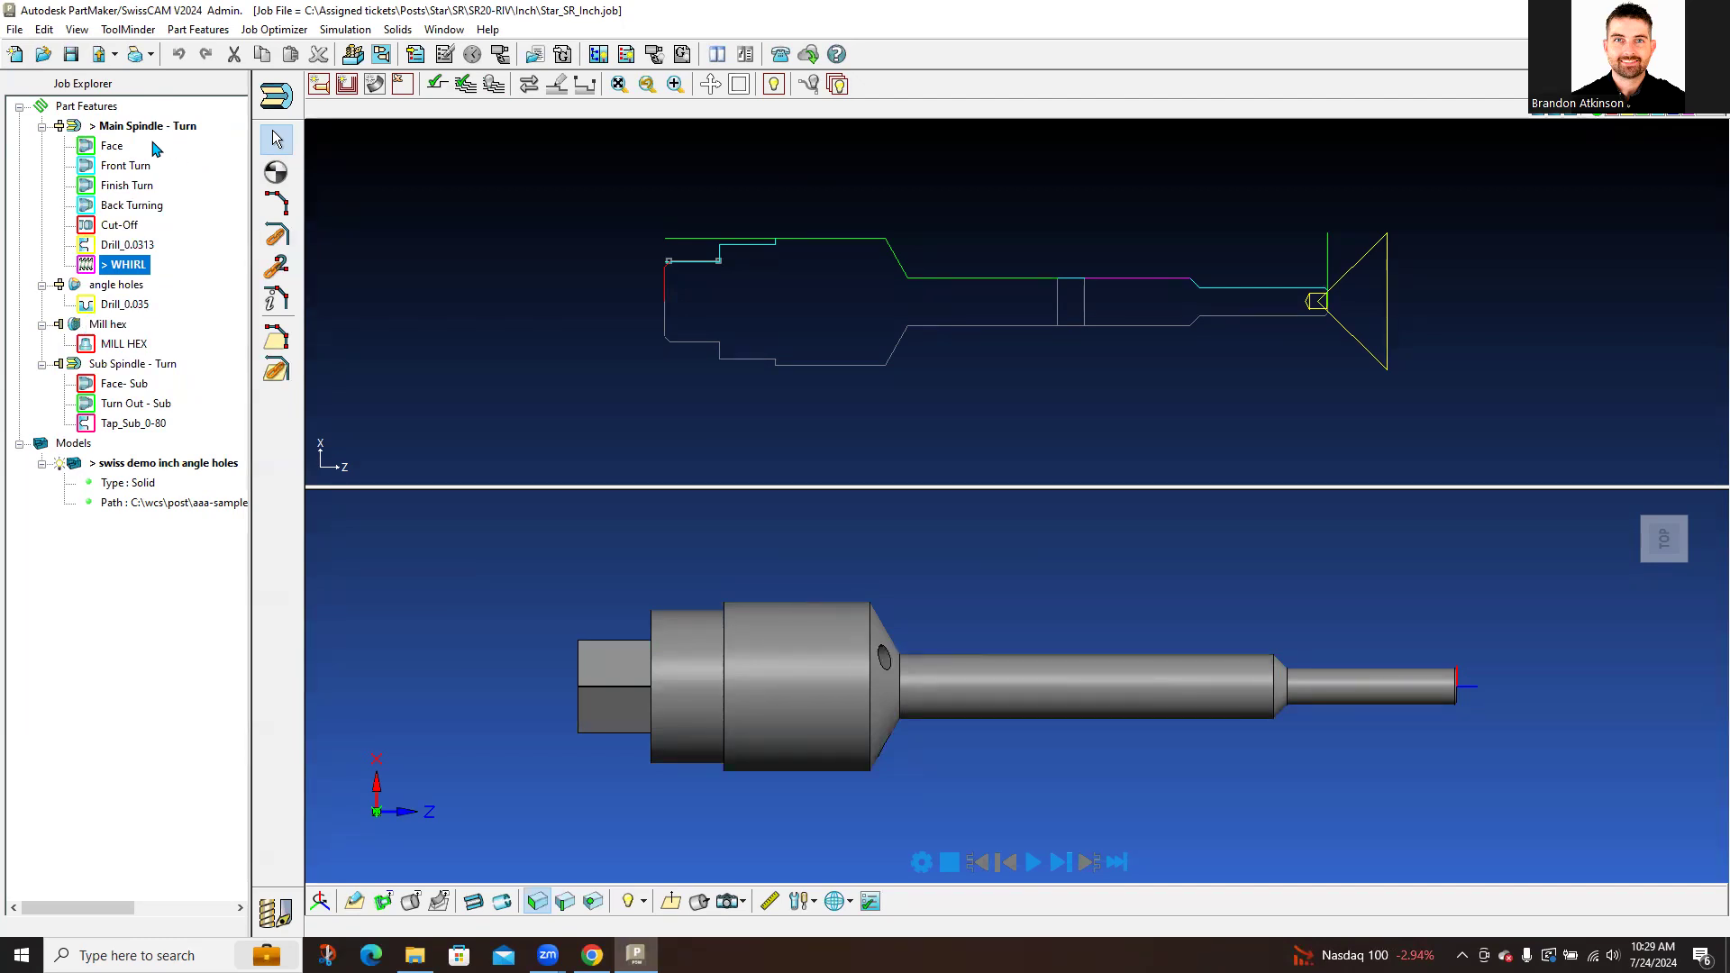
click(277, 95)
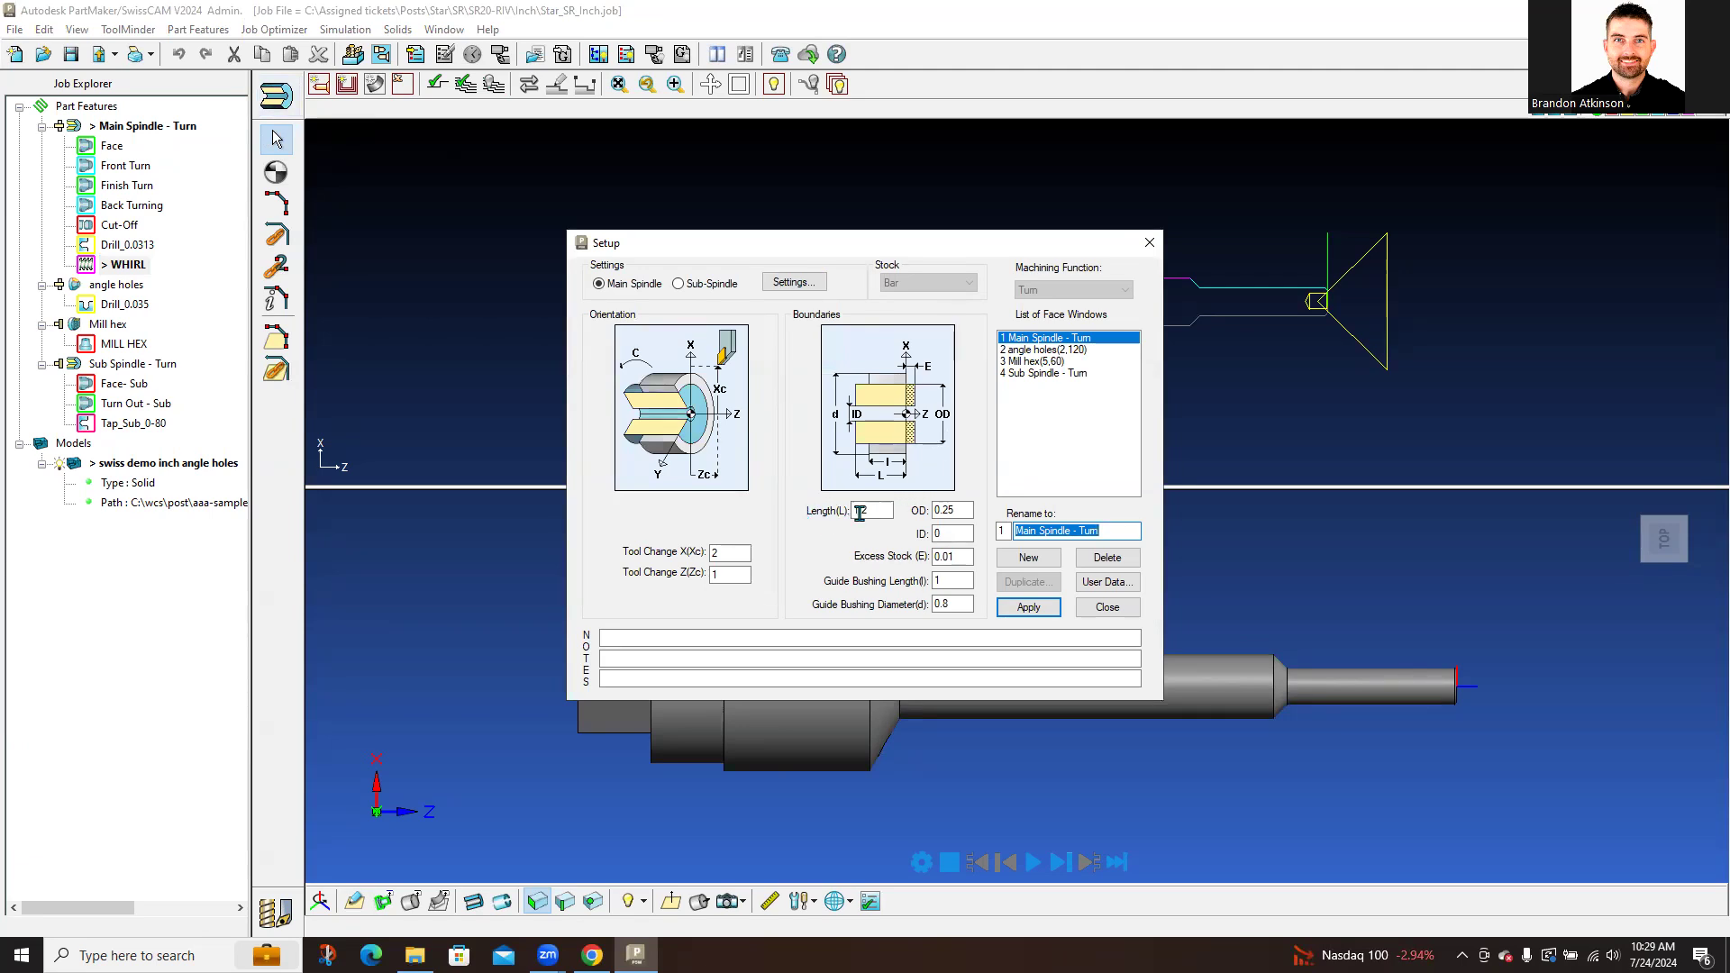
Step: Highlight the Main Spindle - Turn stock Length, guide bushing length and guide bushing diameter values
drag(965, 510, 787, 506)
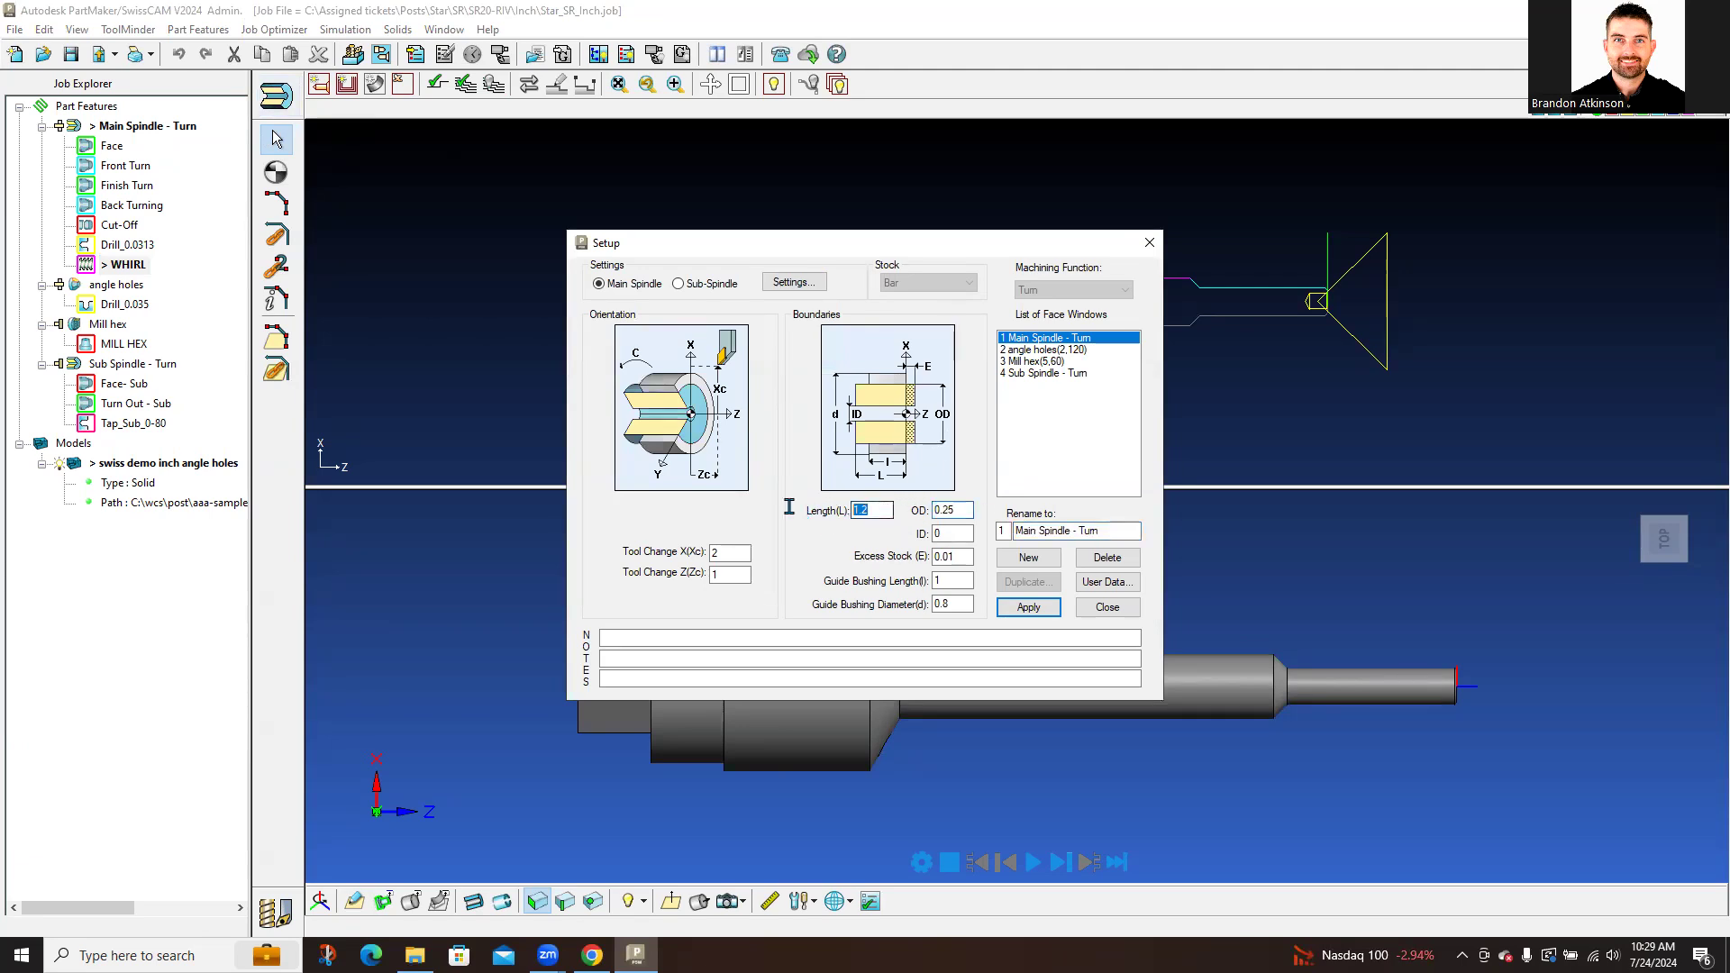
double_click(954, 584)
double_click(957, 602)
Step: View the 4 Sub Spindle - Turn face window, then the 3 Mill hex(5,60) index angle
click(1045, 377)
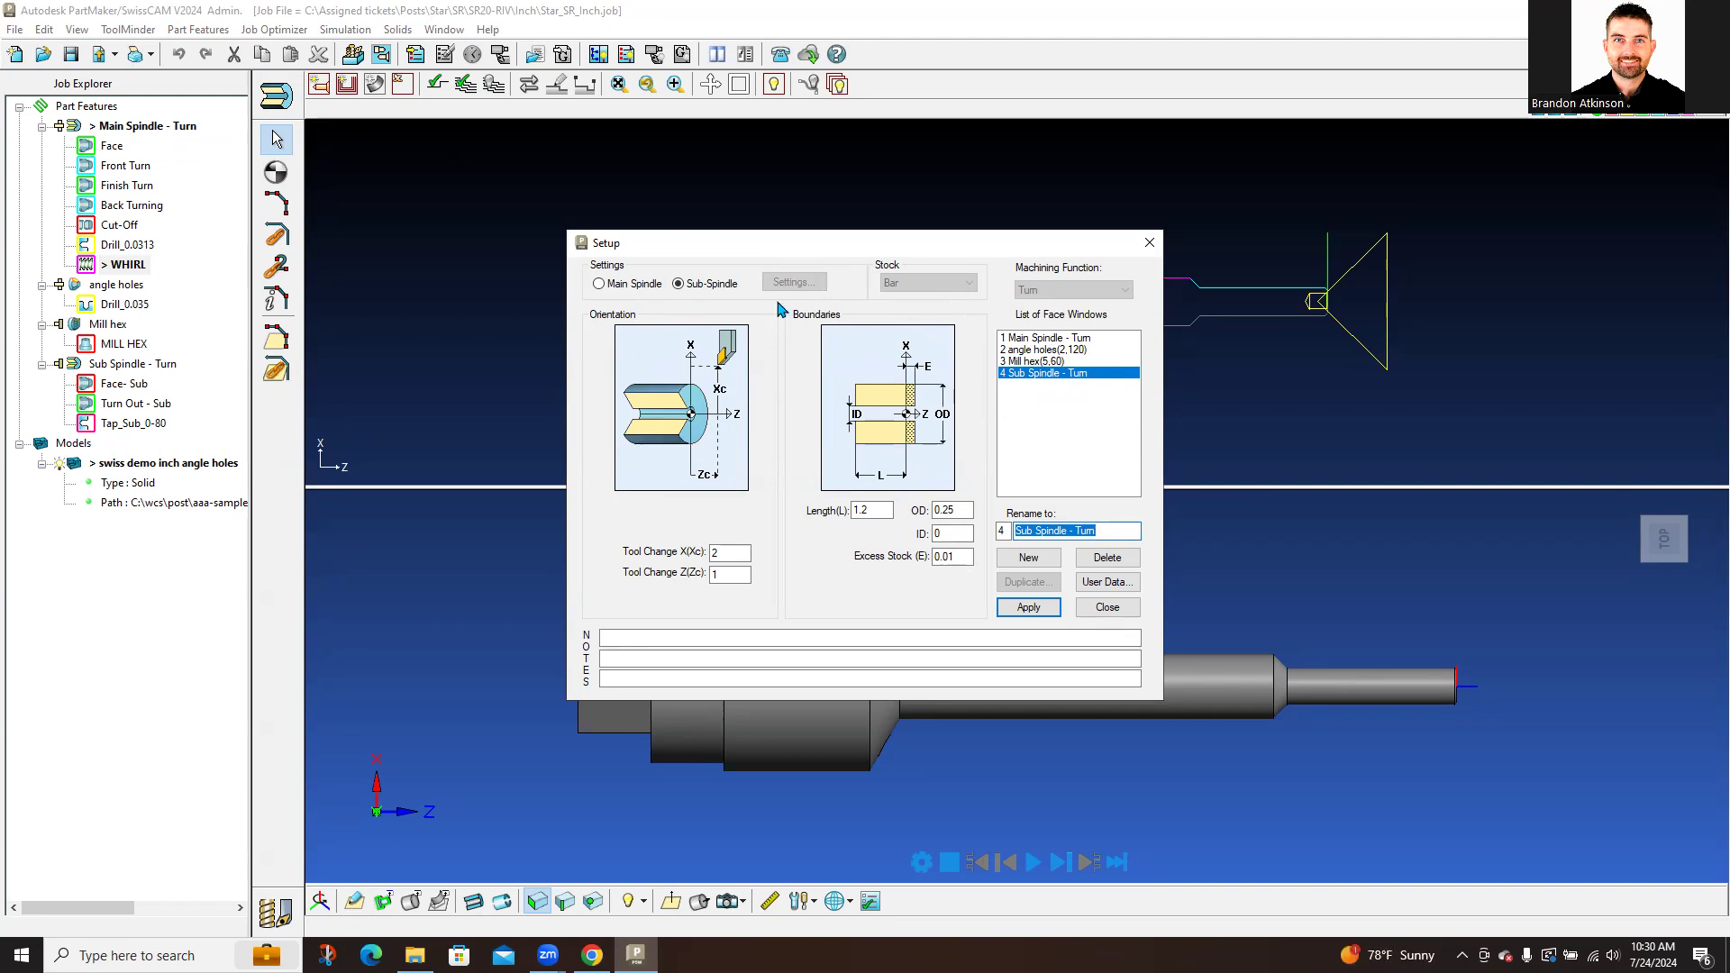
click(695, 288)
click(1041, 362)
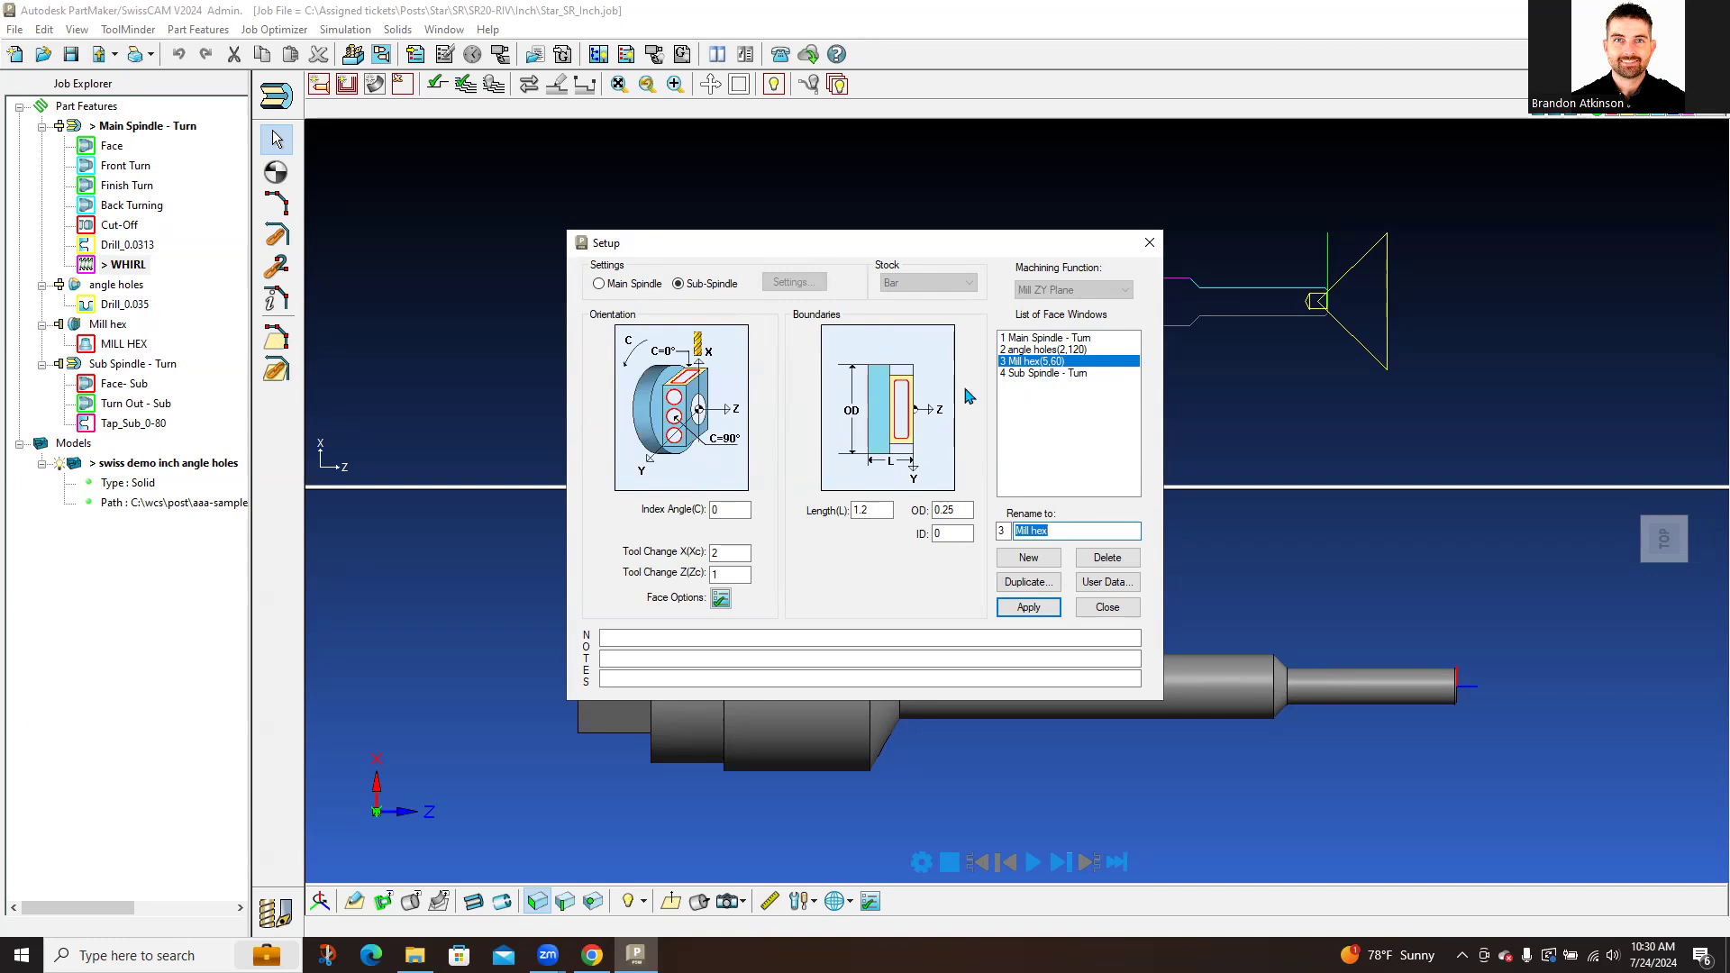
click(722, 511)
Step: Add a new face window Untitled5 with machining function Mill XY Plane
click(1048, 561)
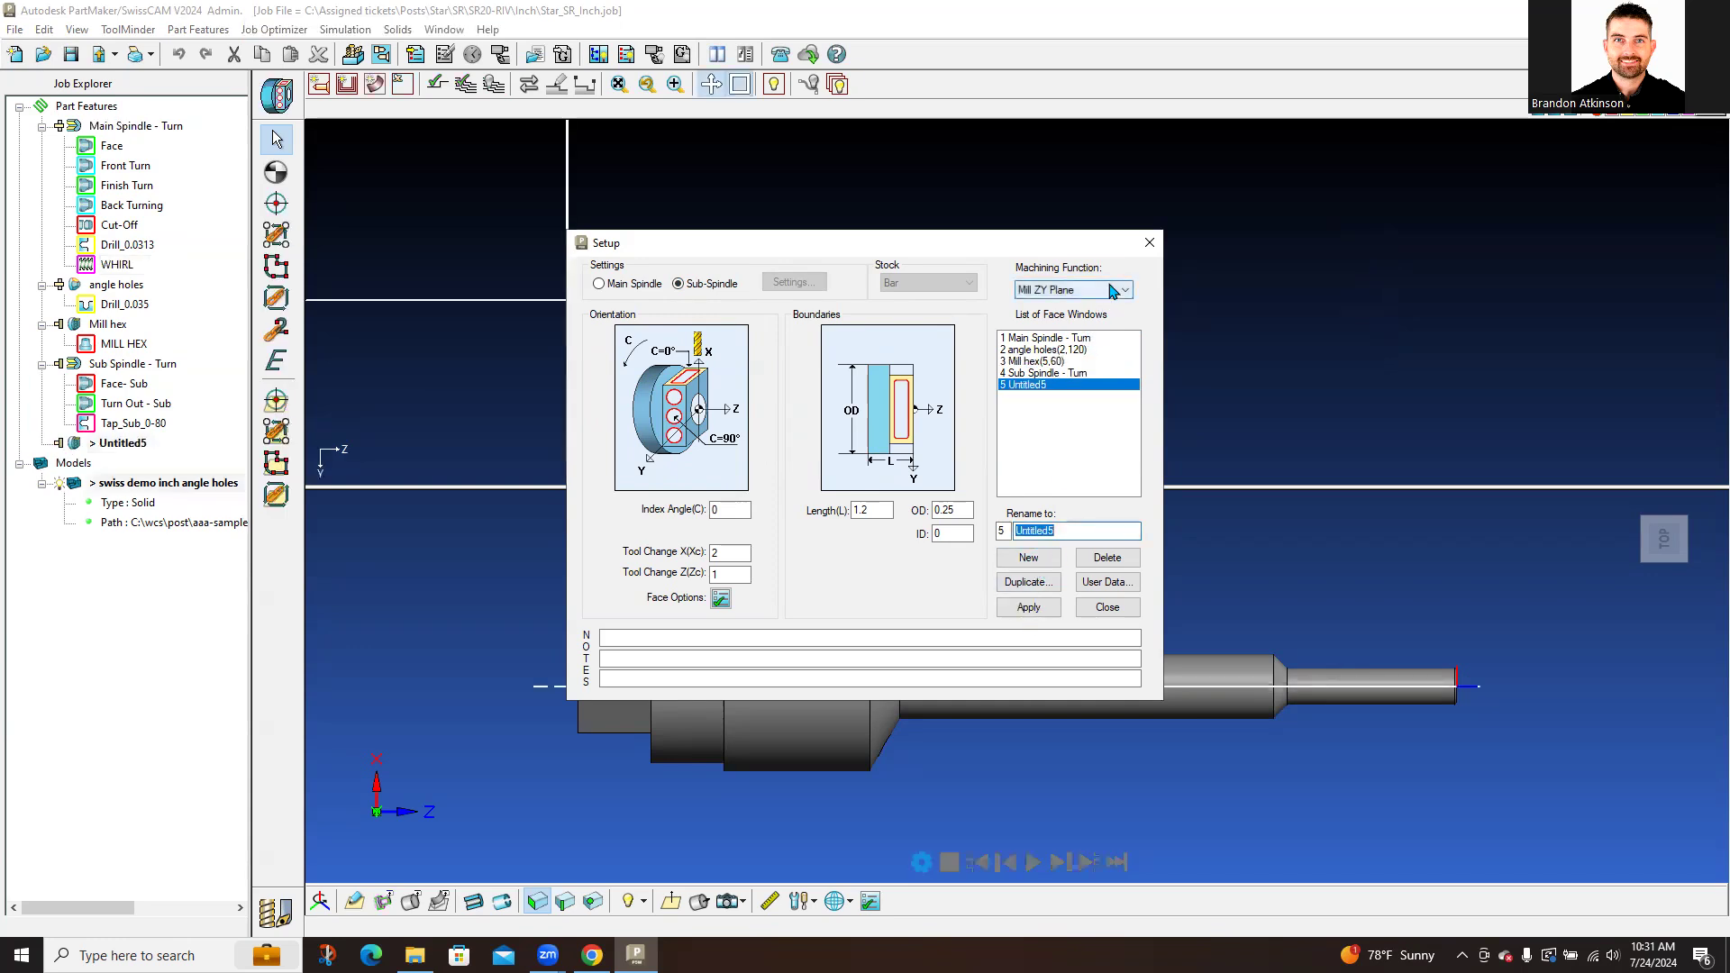
click(1077, 290)
click(1060, 378)
click(1077, 290)
click(1080, 332)
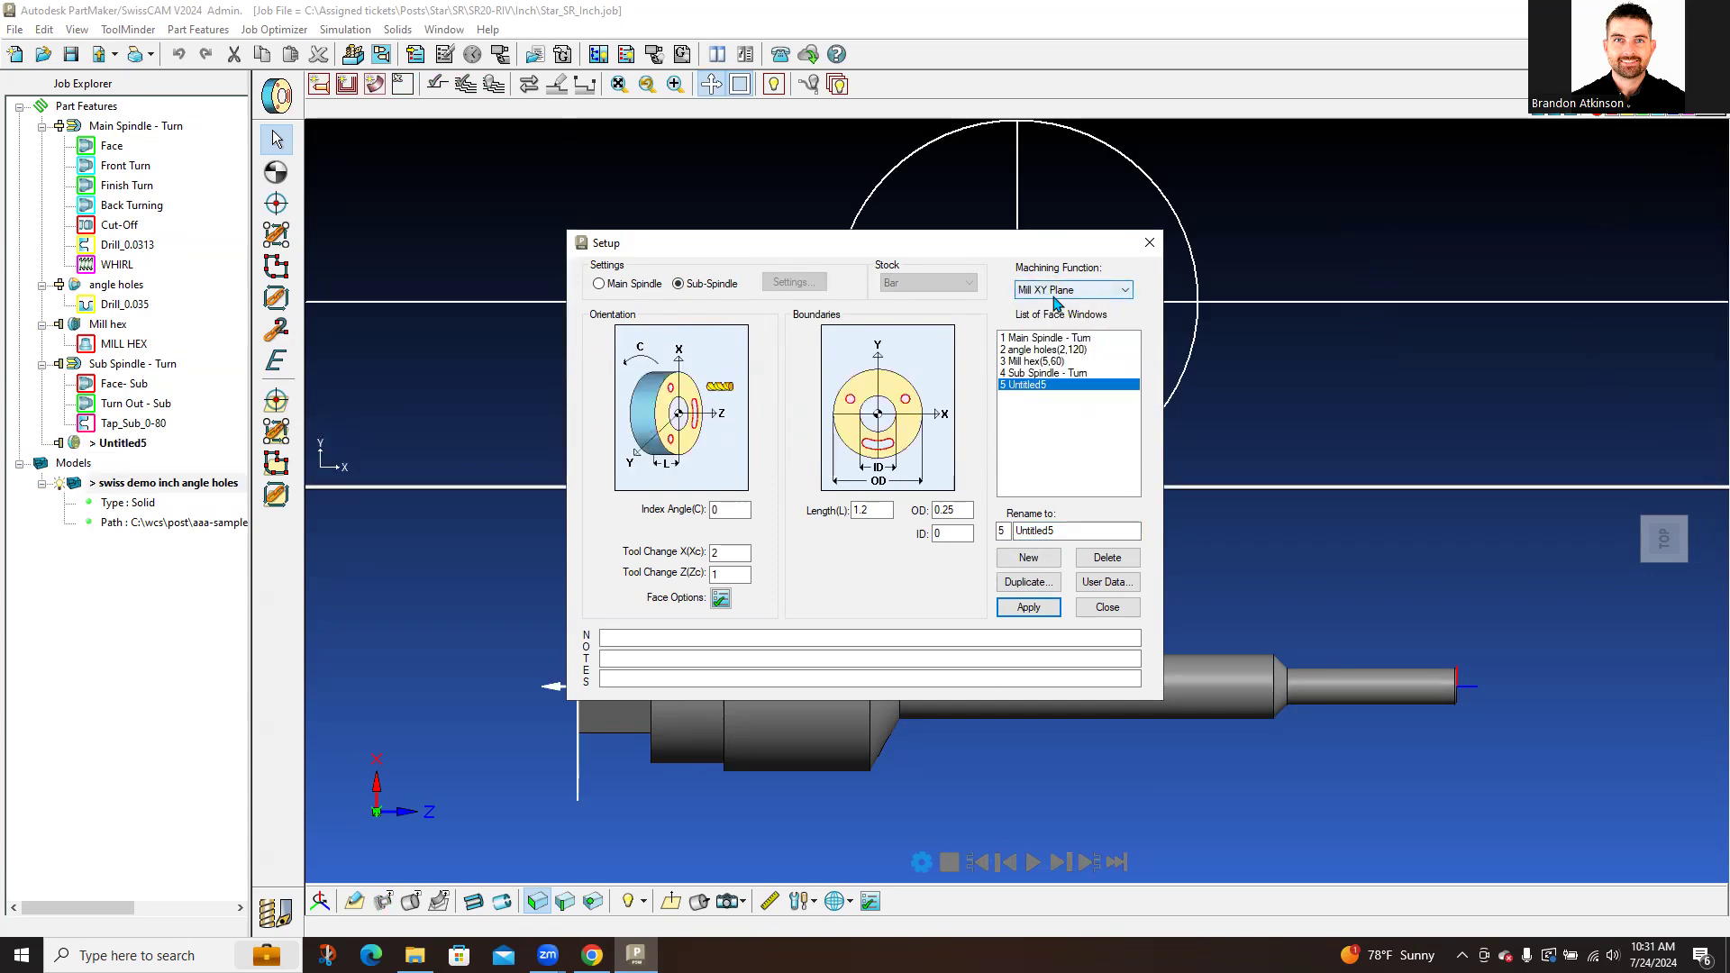
click(1106, 298)
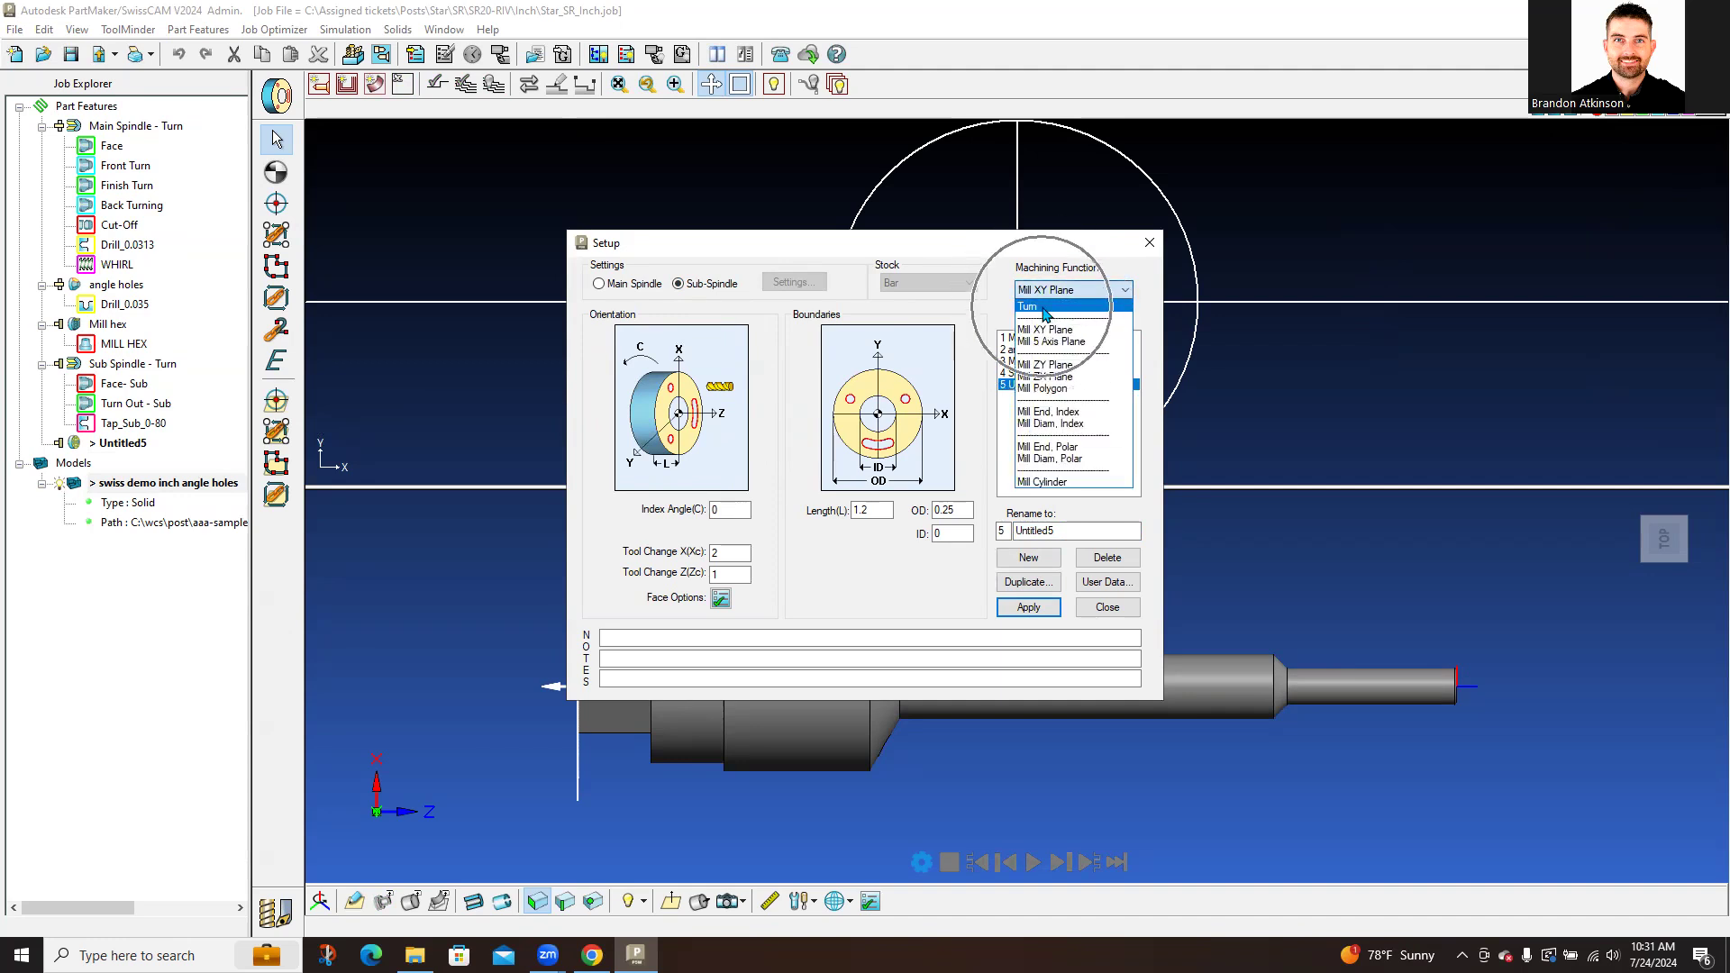
click(1052, 331)
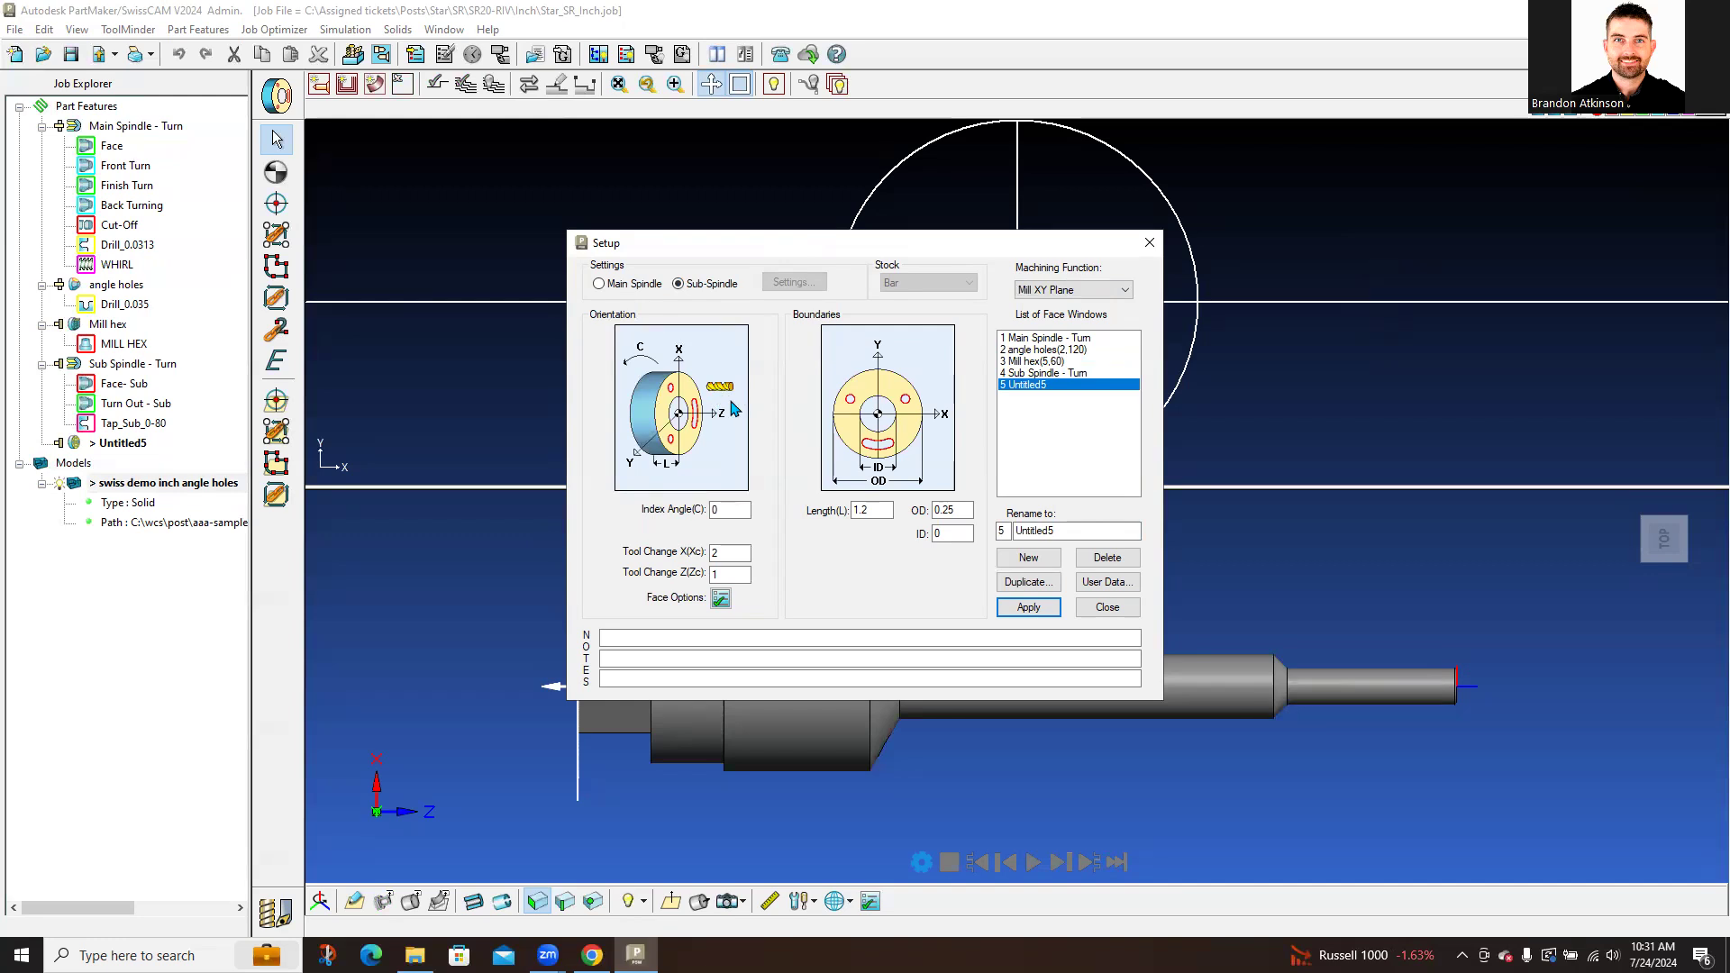
Step: Try Mill 5 Axis Plane and Mill End, Polar, settling on Mill ZY Plane for Untitled5
click(1108, 289)
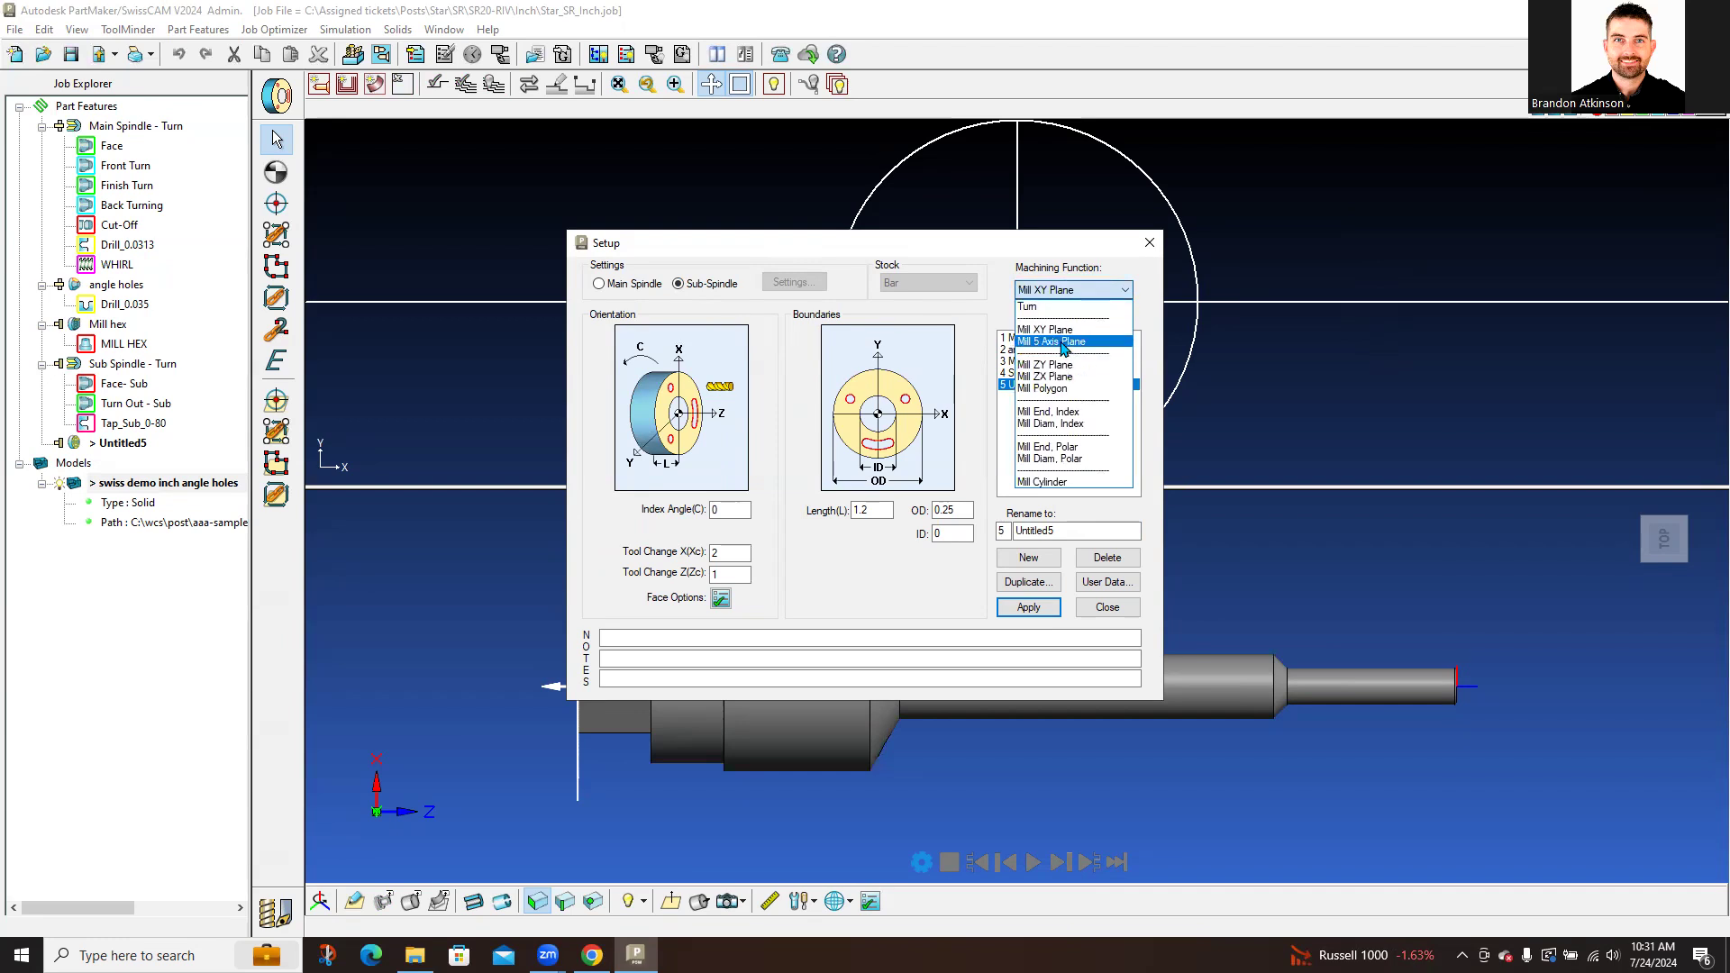
click(1040, 360)
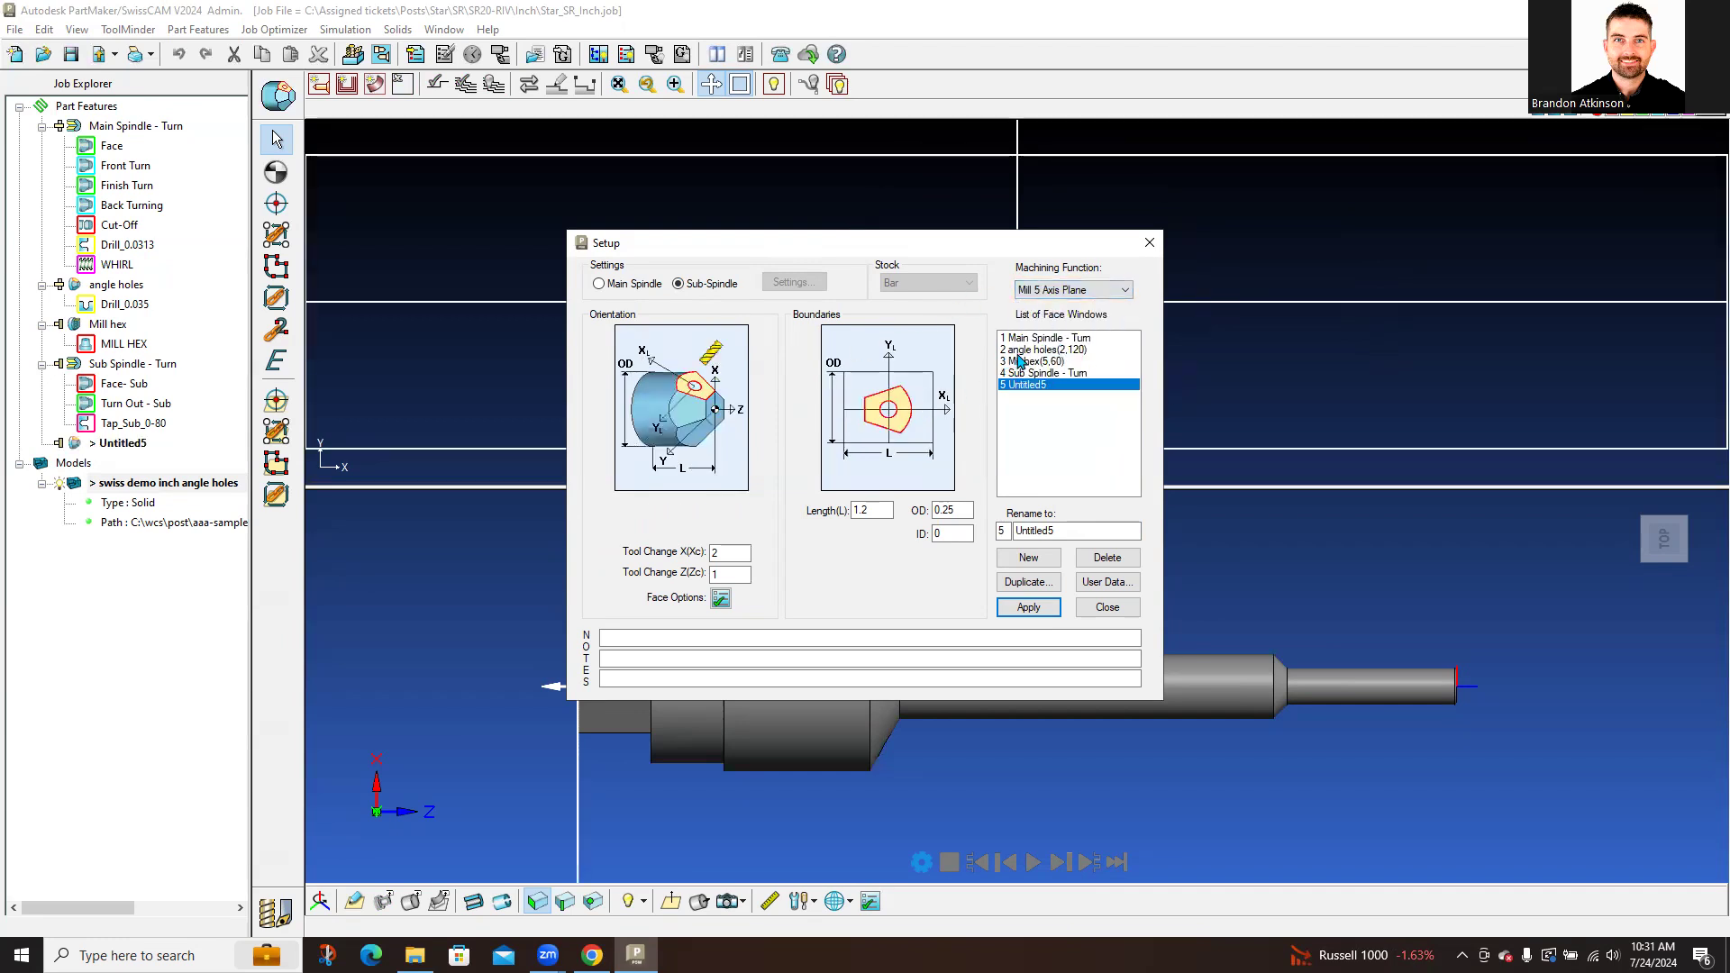
click(1122, 290)
click(1045, 358)
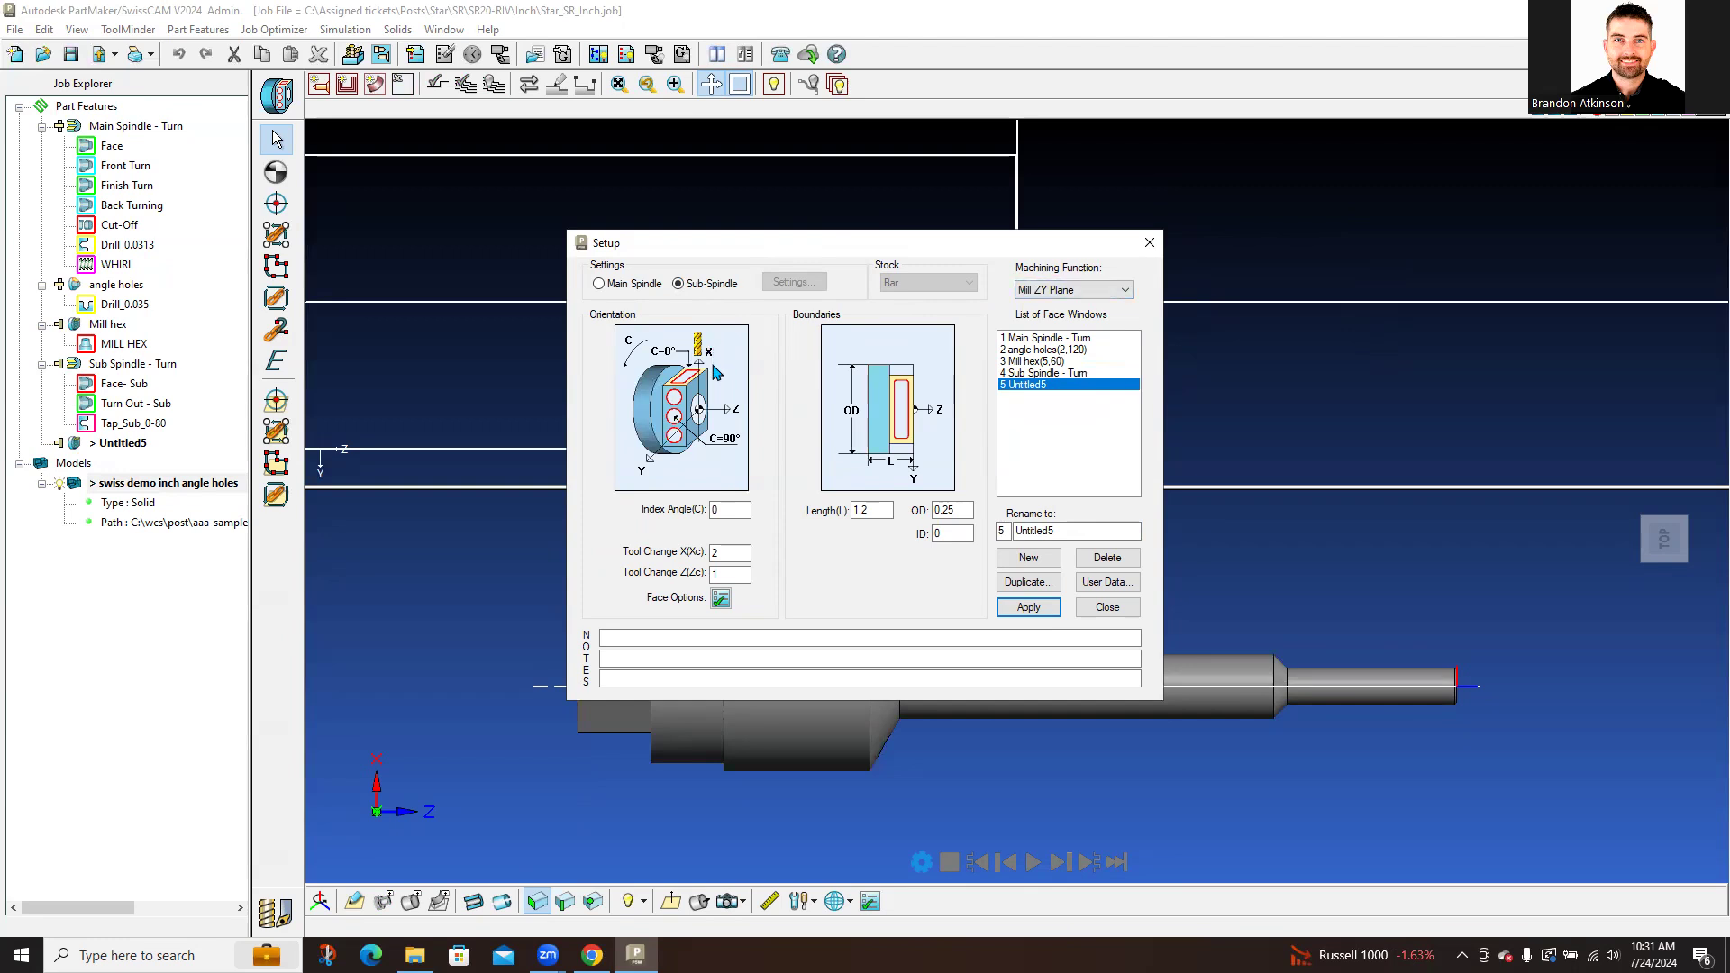
click(1123, 292)
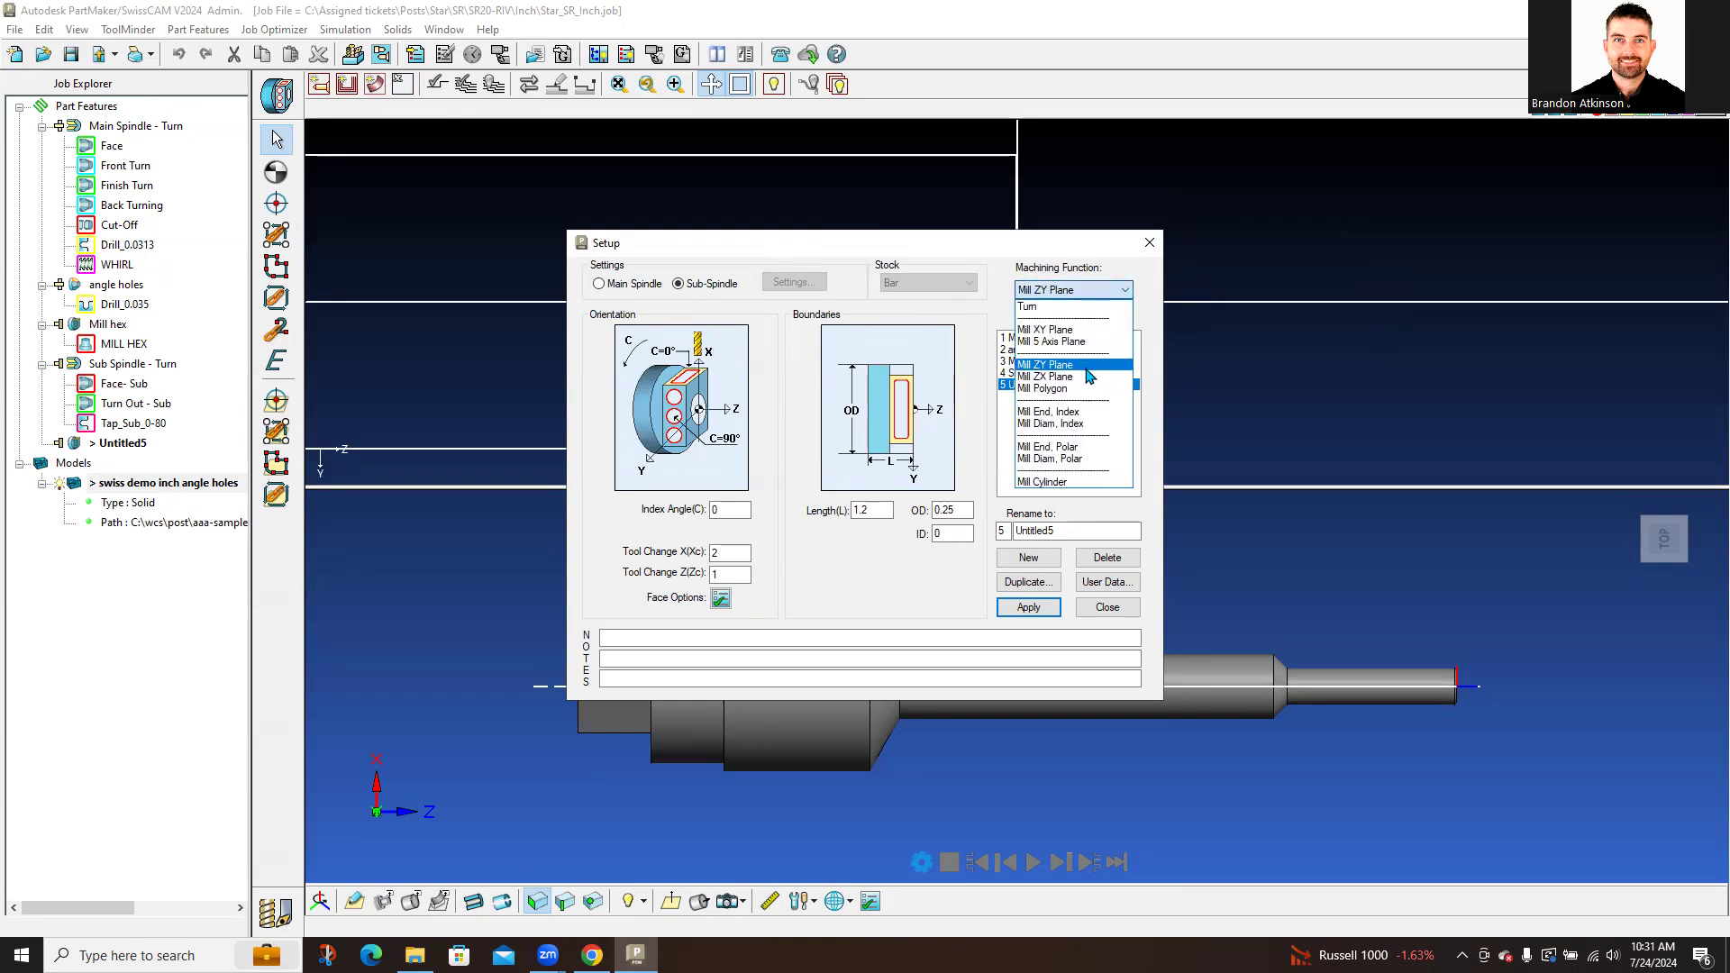
click(1071, 448)
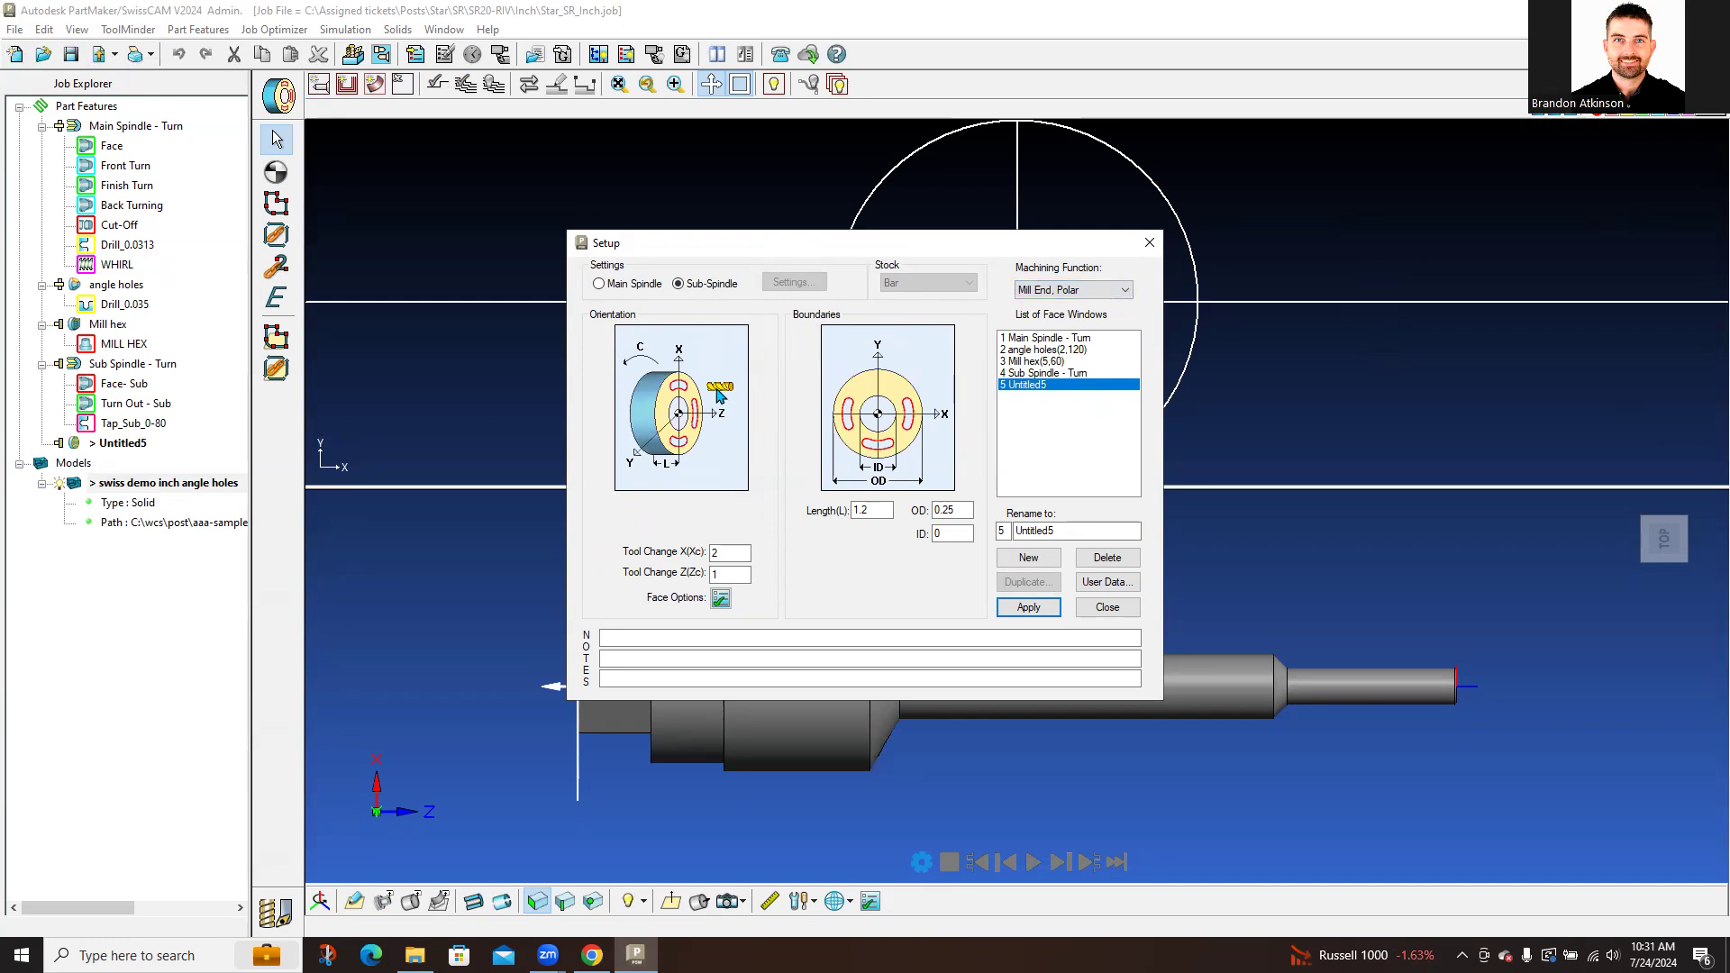
click(1067, 291)
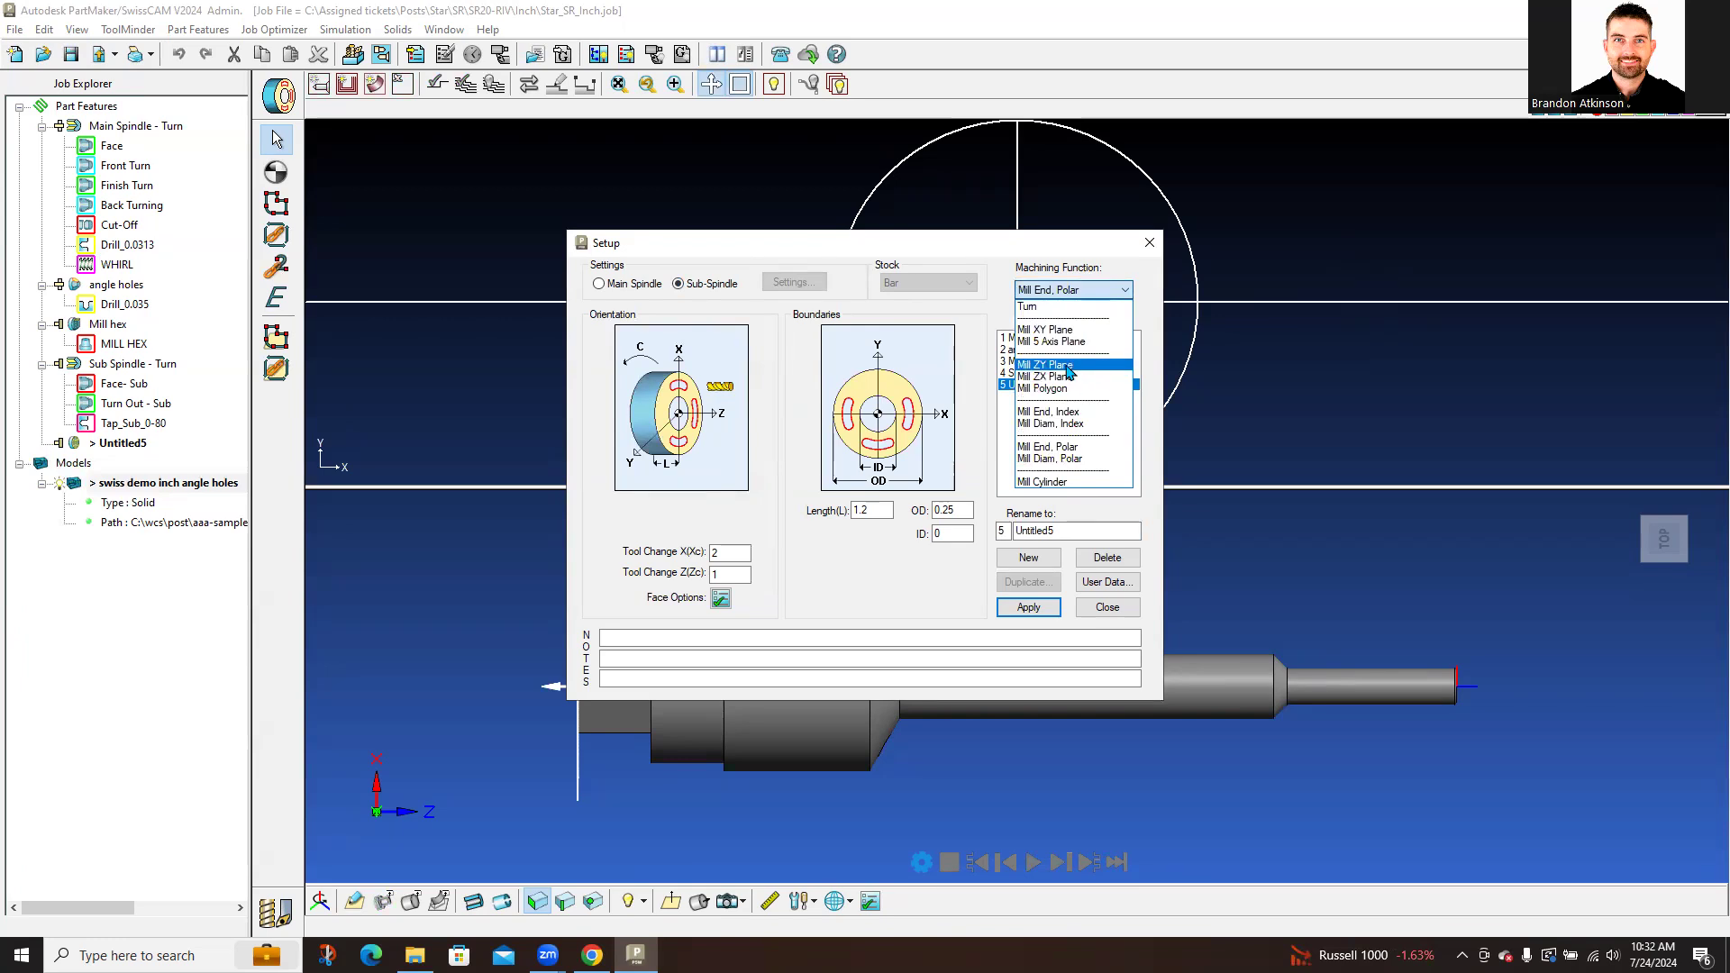
click(1069, 365)
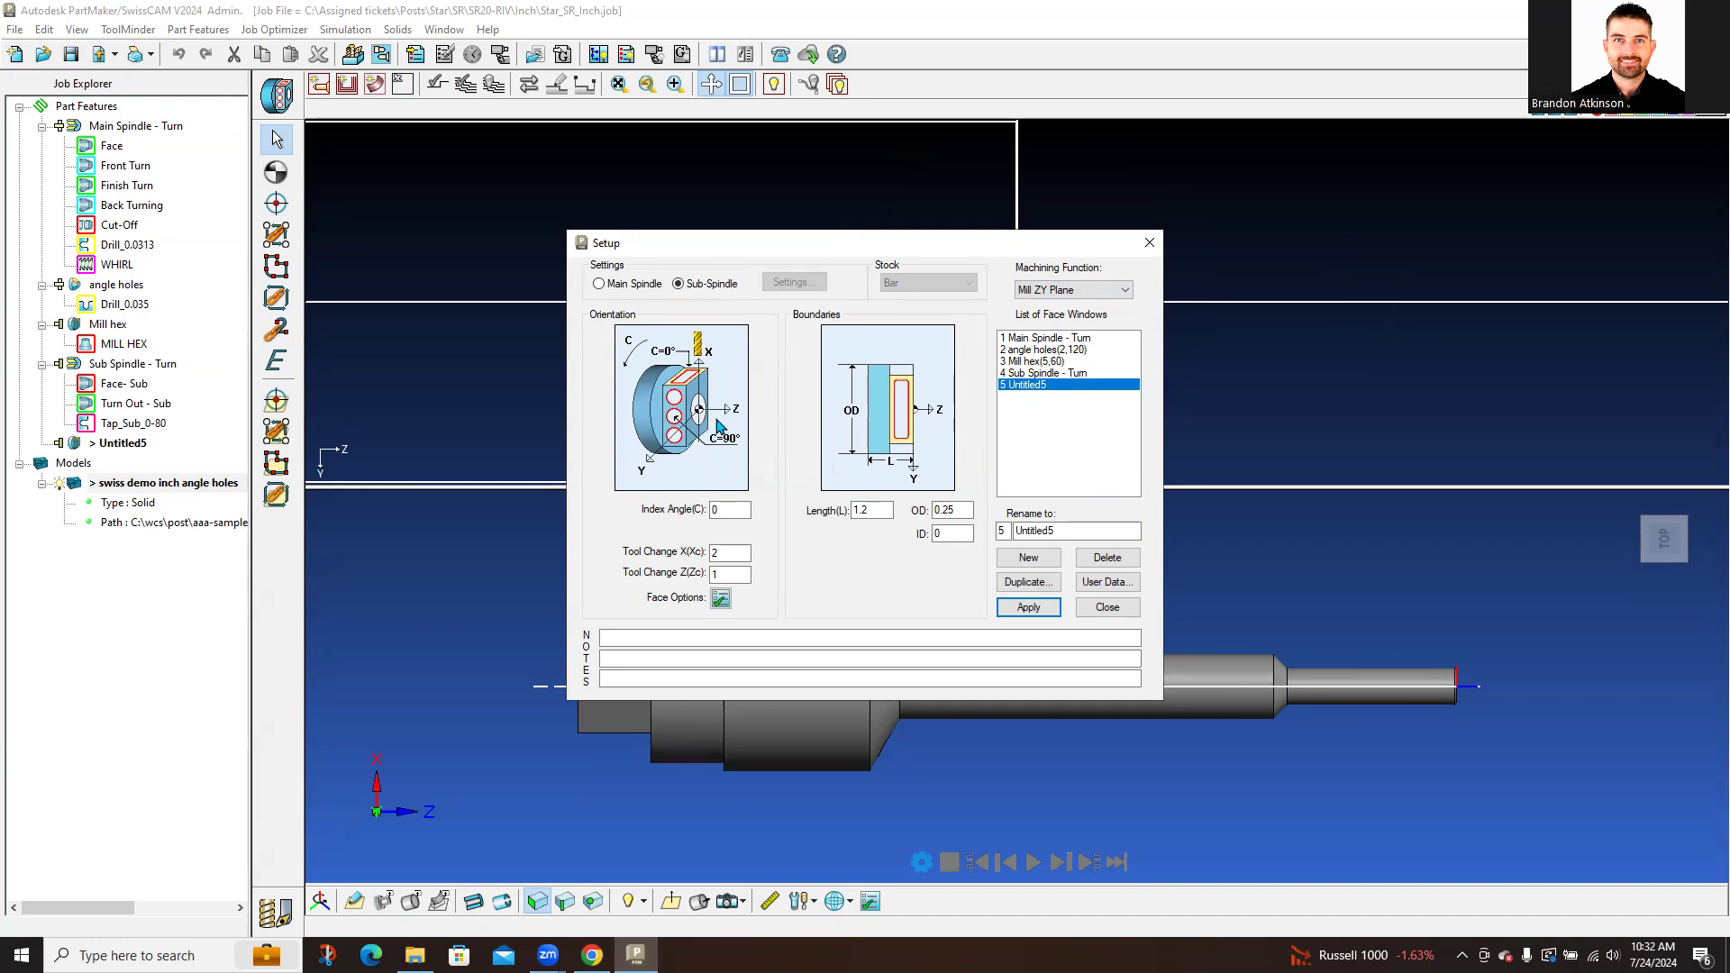
Step: Delete the Untitled5 face window and close the Setup dialog
click(1101, 559)
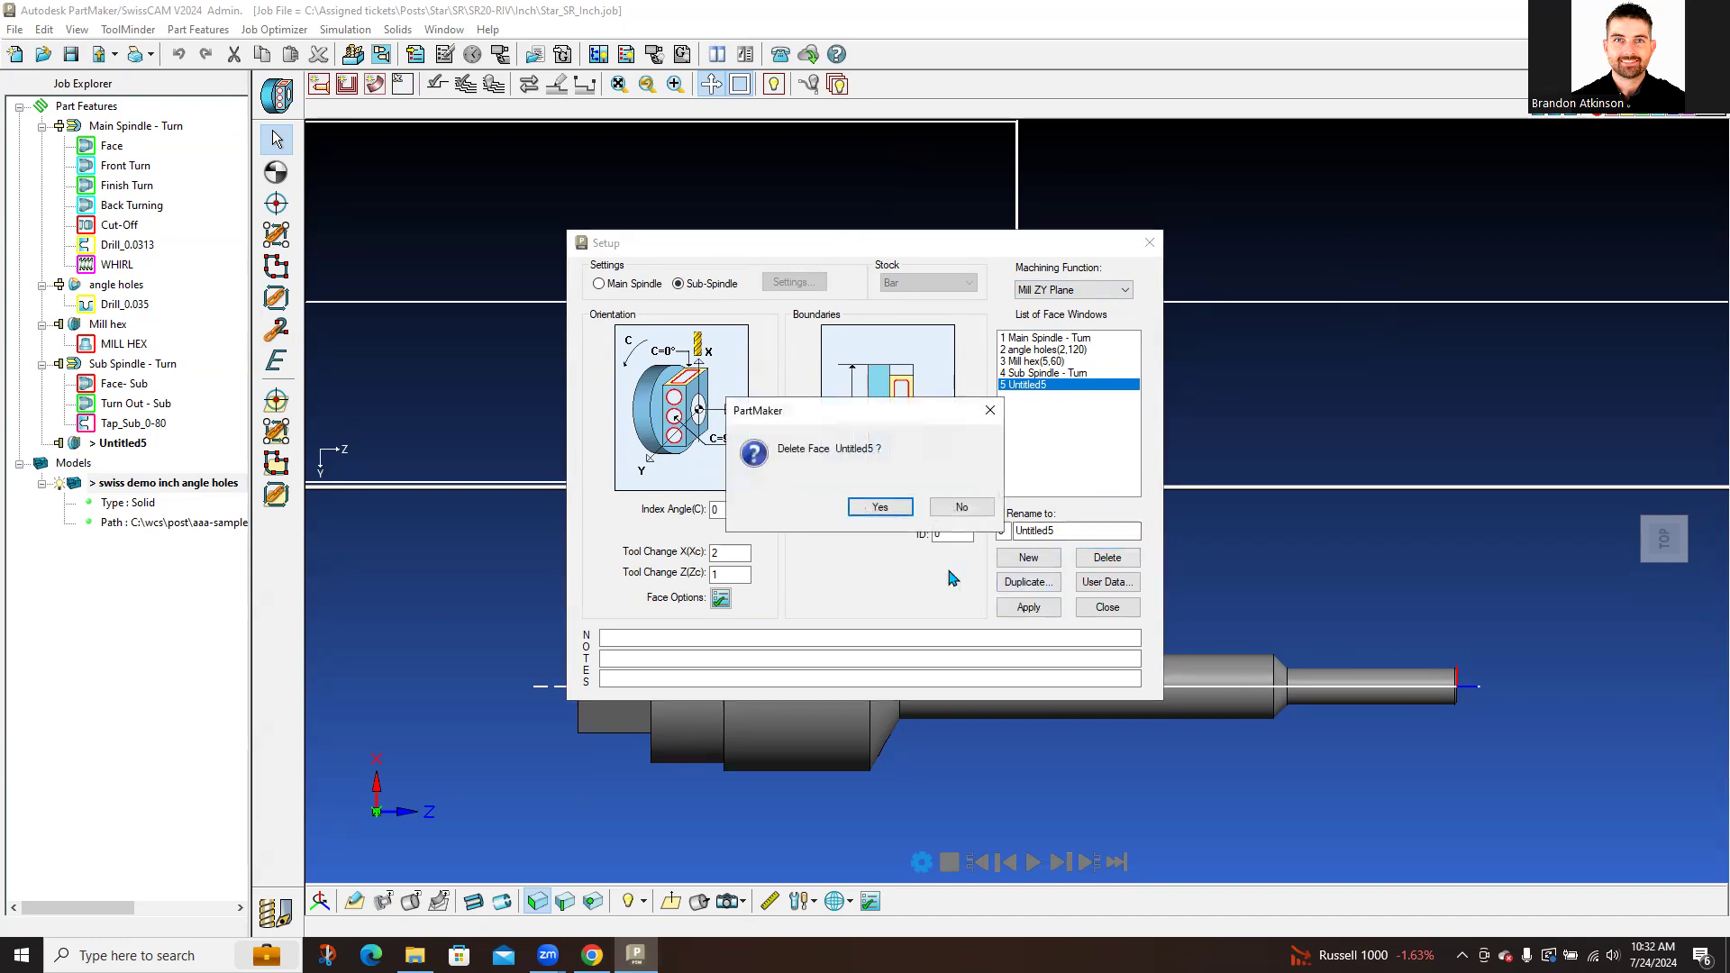
click(897, 514)
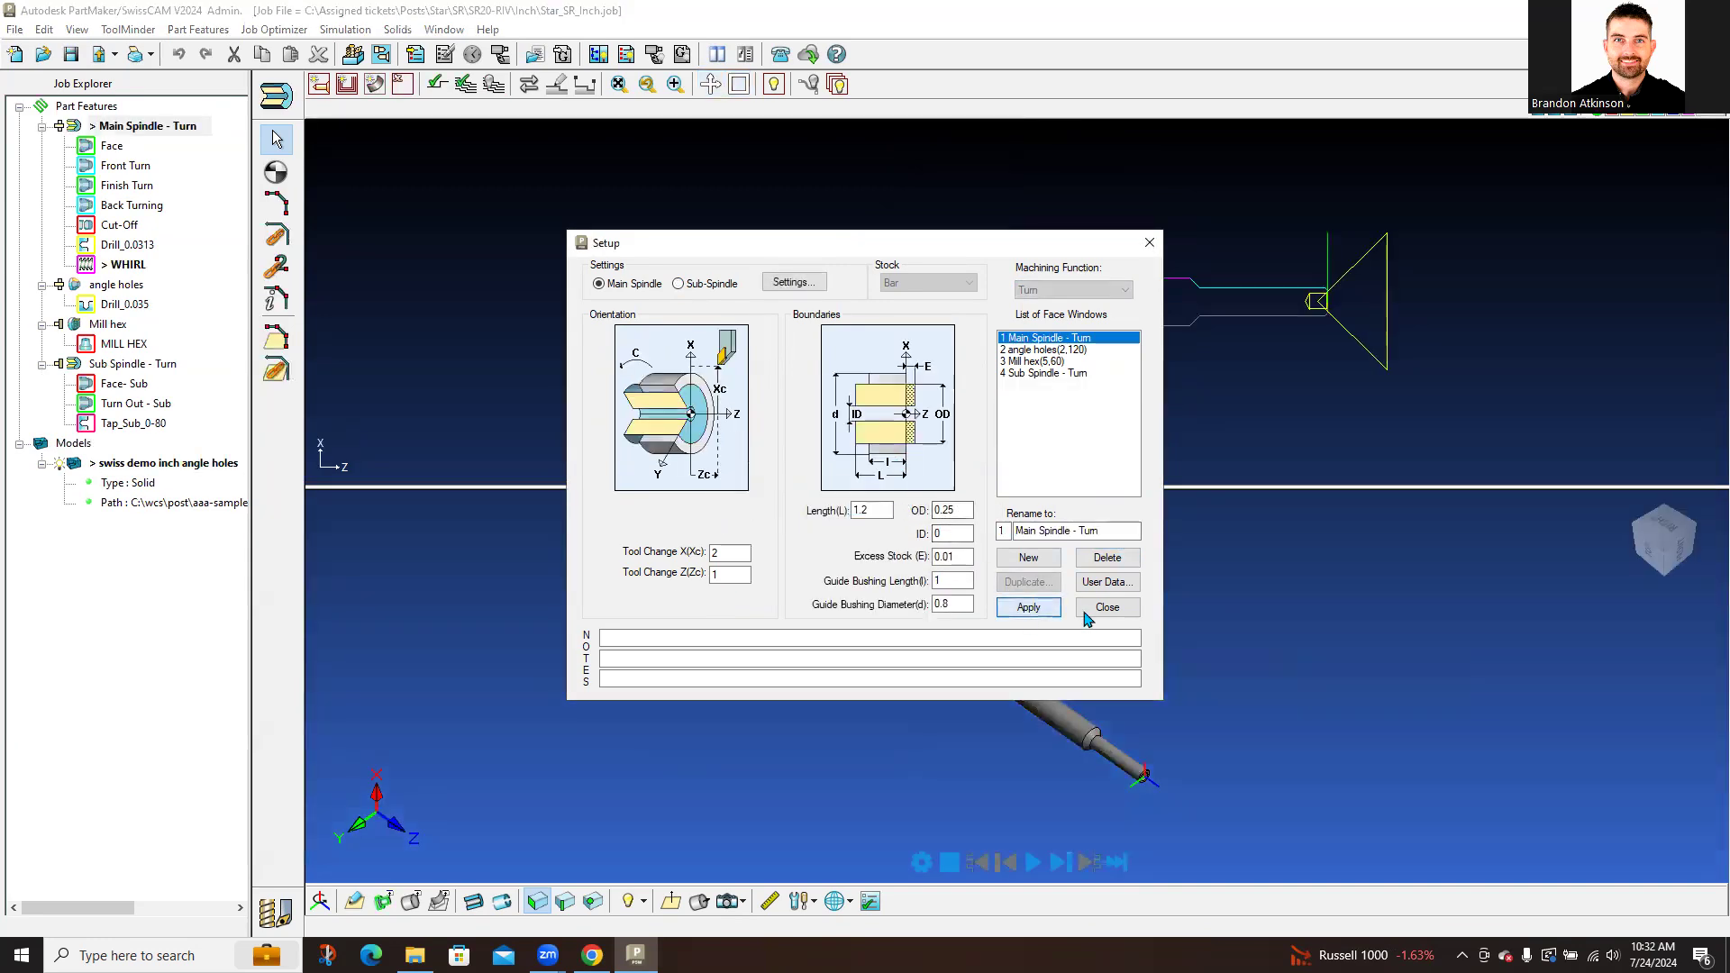
click(1107, 609)
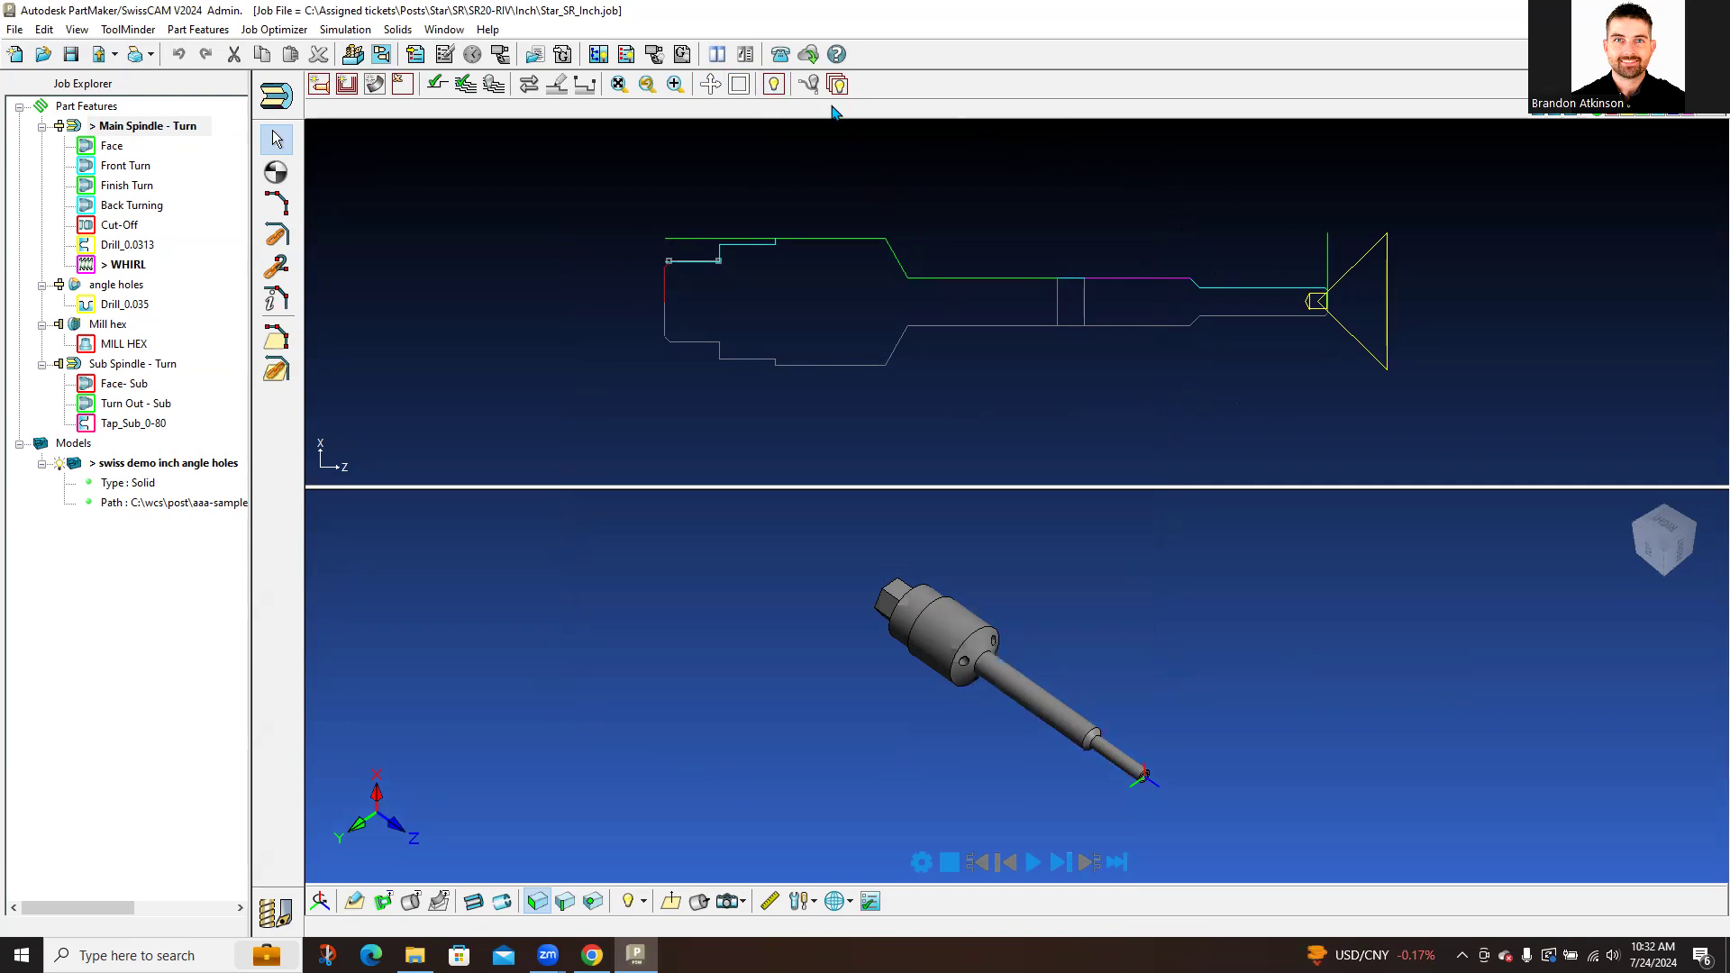
Step: Hide the coloured profiles and tool graphic, then start a new turning profile group
click(774, 88)
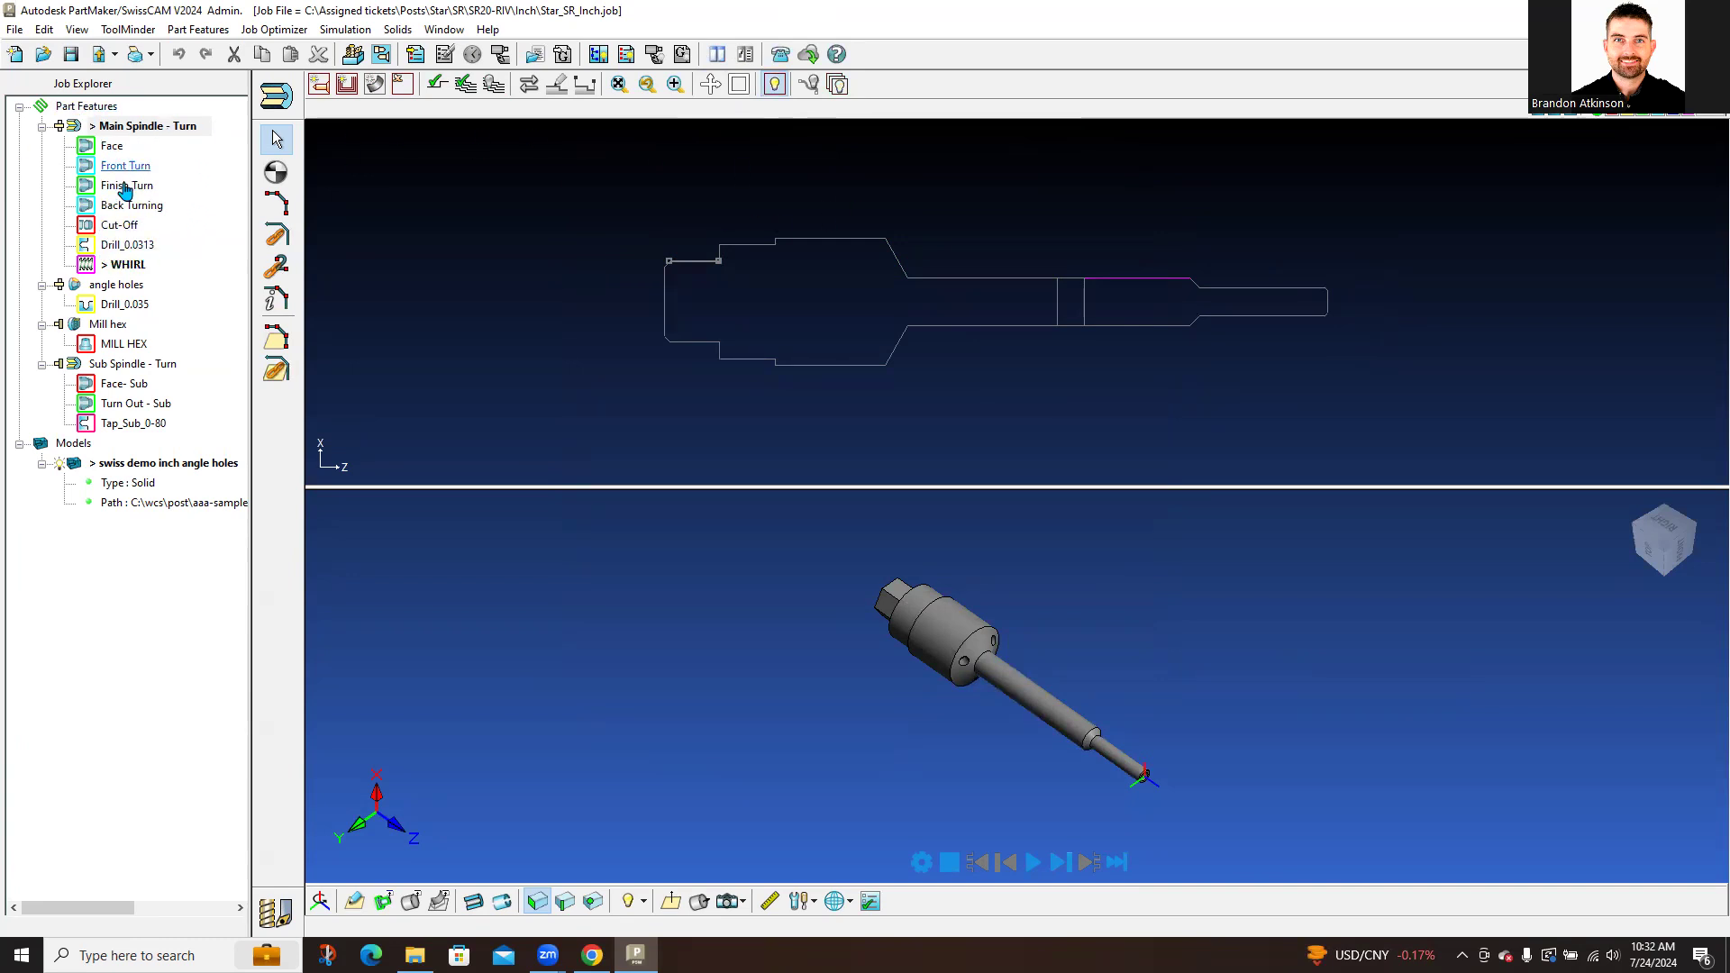
click(322, 93)
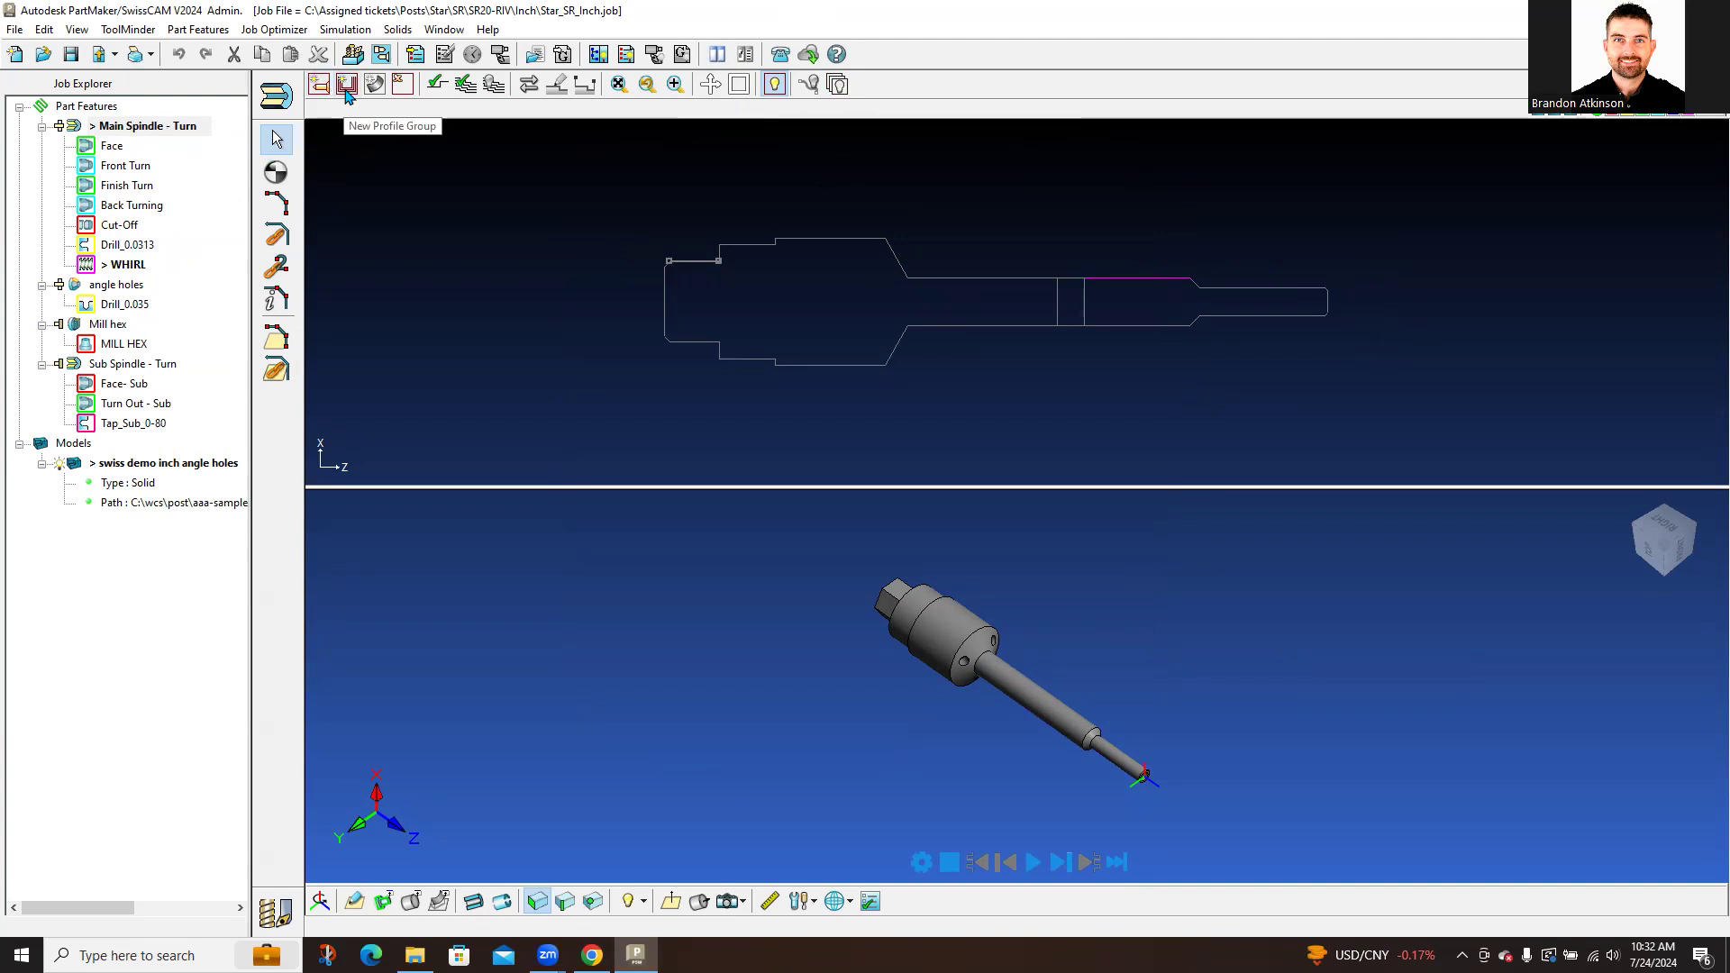
click(343, 88)
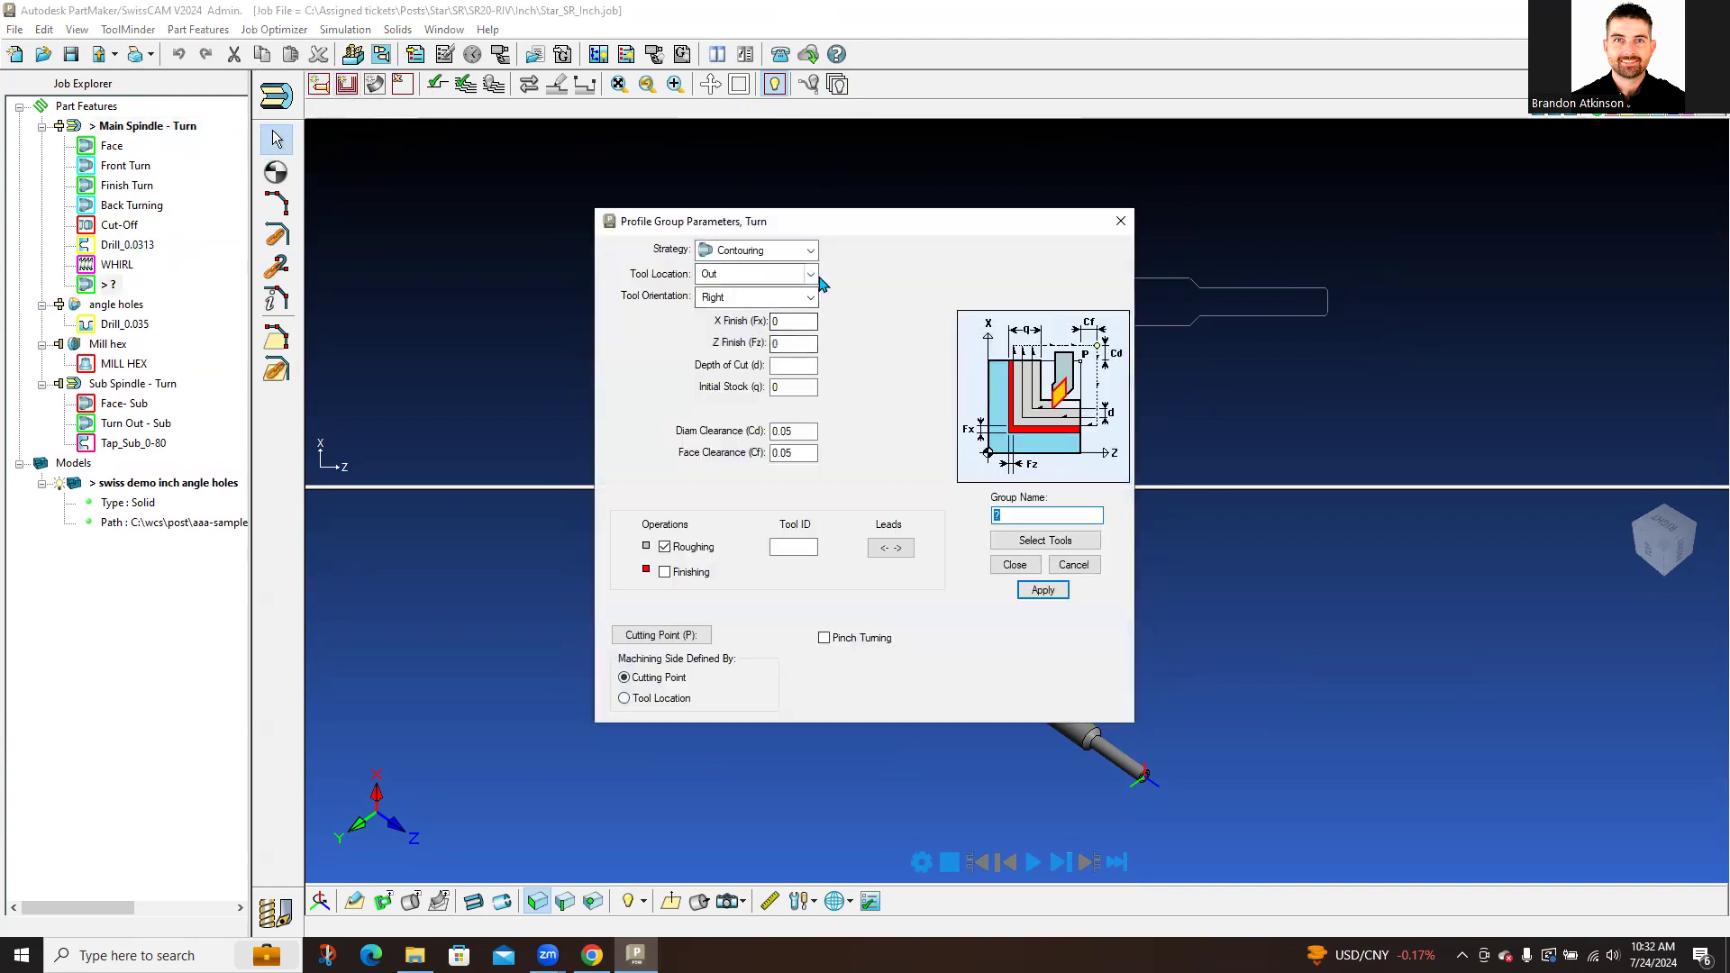
Step: Keep Contouring as the strategy and set tool location to Out after briefly trying In
click(801, 252)
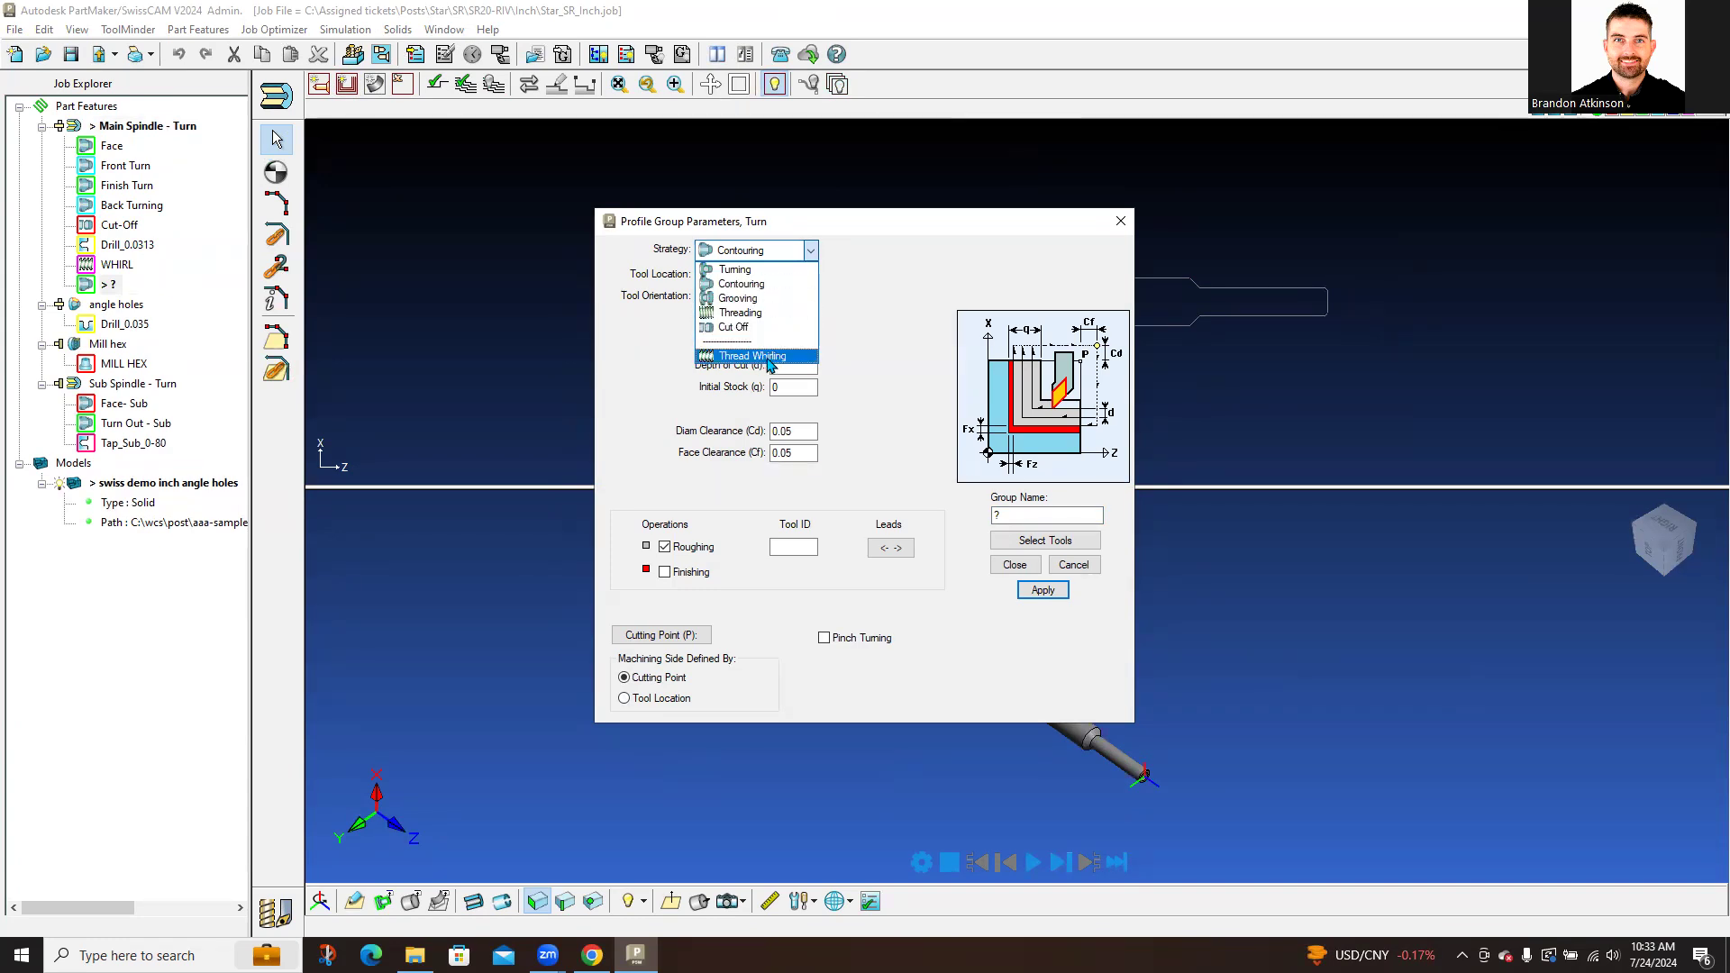
click(811, 285)
click(809, 275)
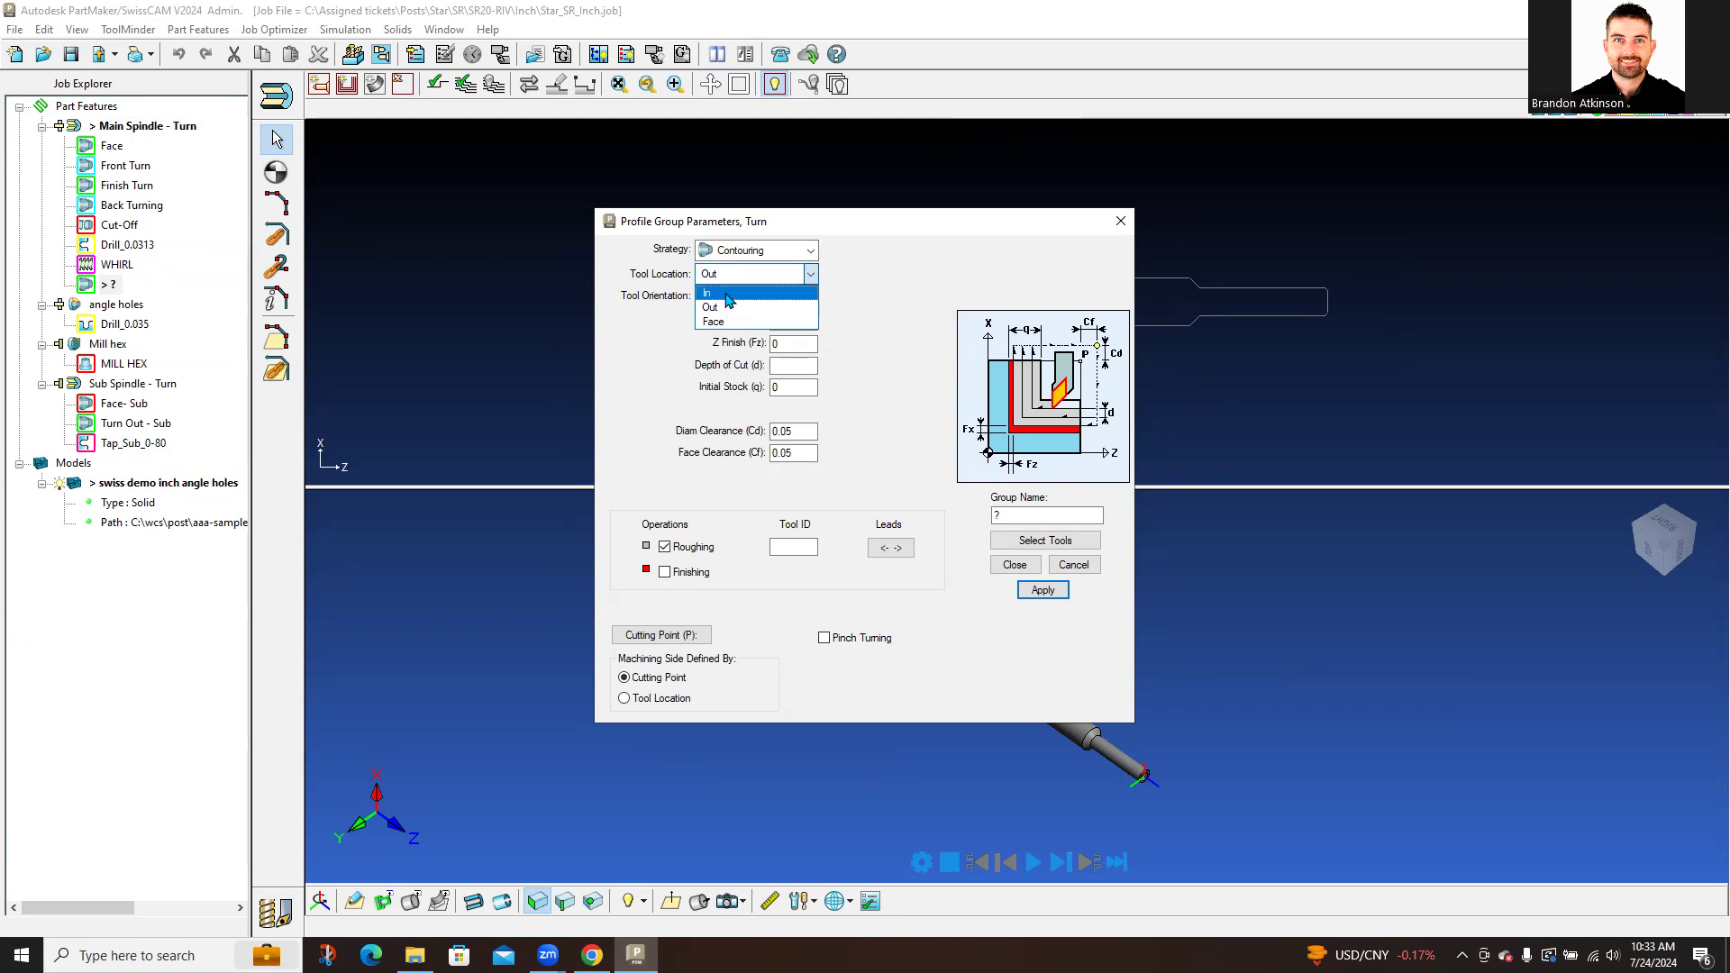
click(846, 269)
click(811, 282)
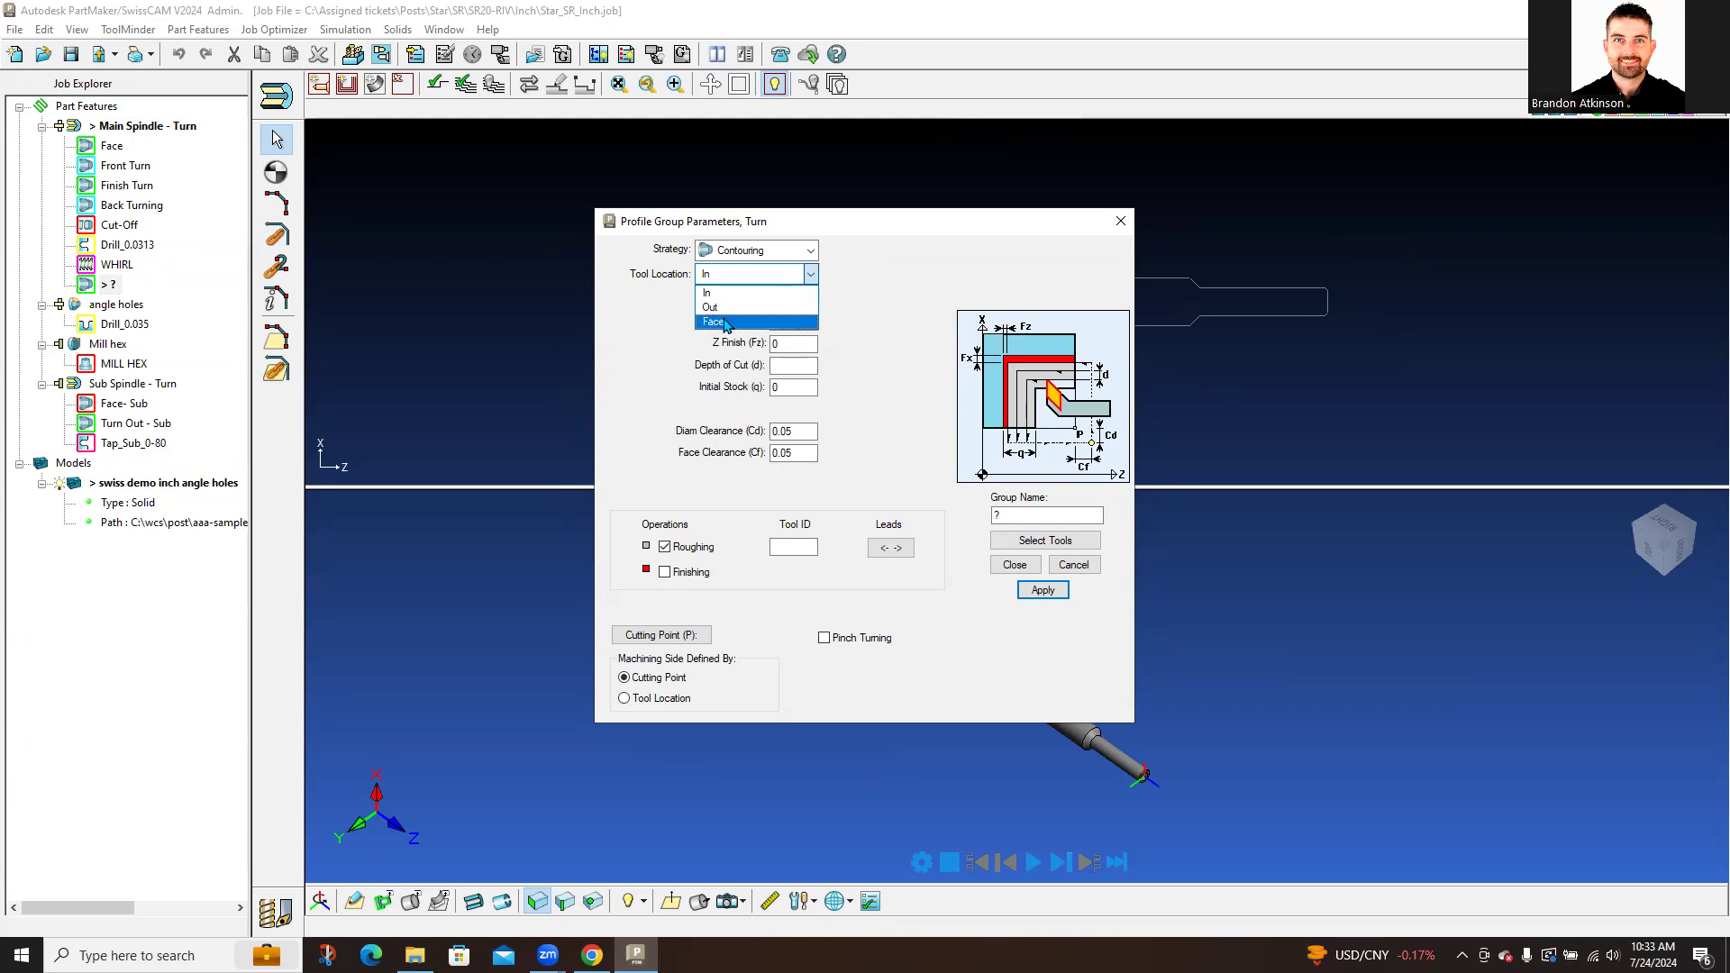
click(721, 307)
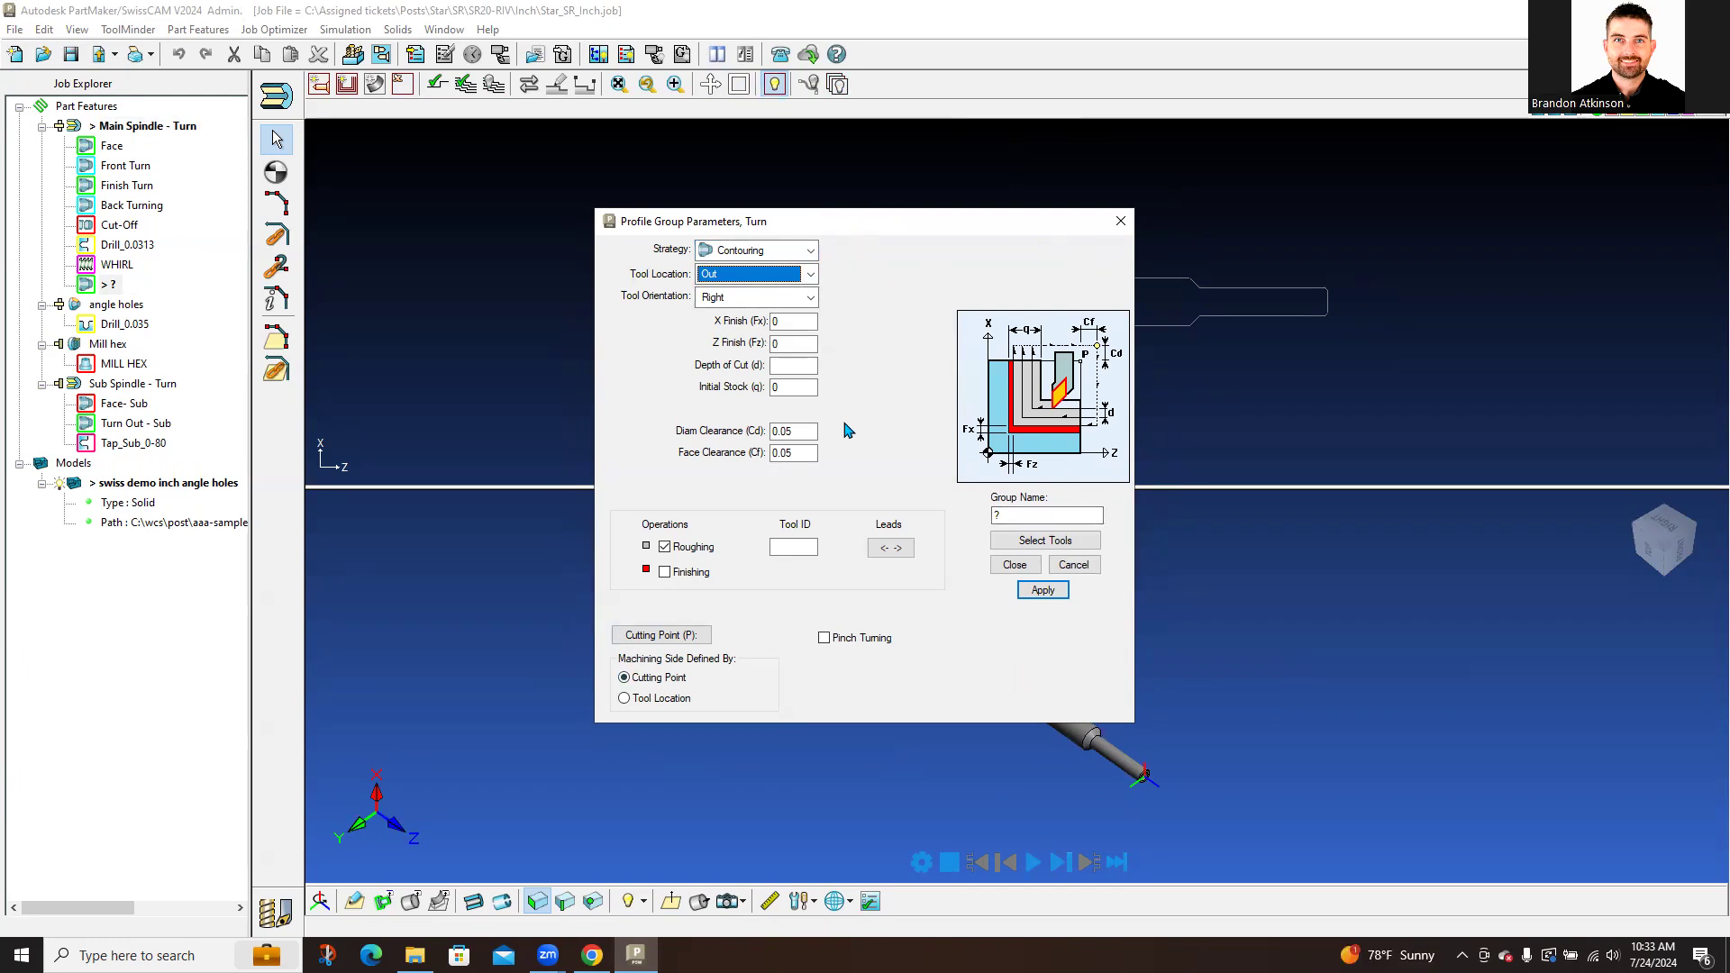
click(886, 547)
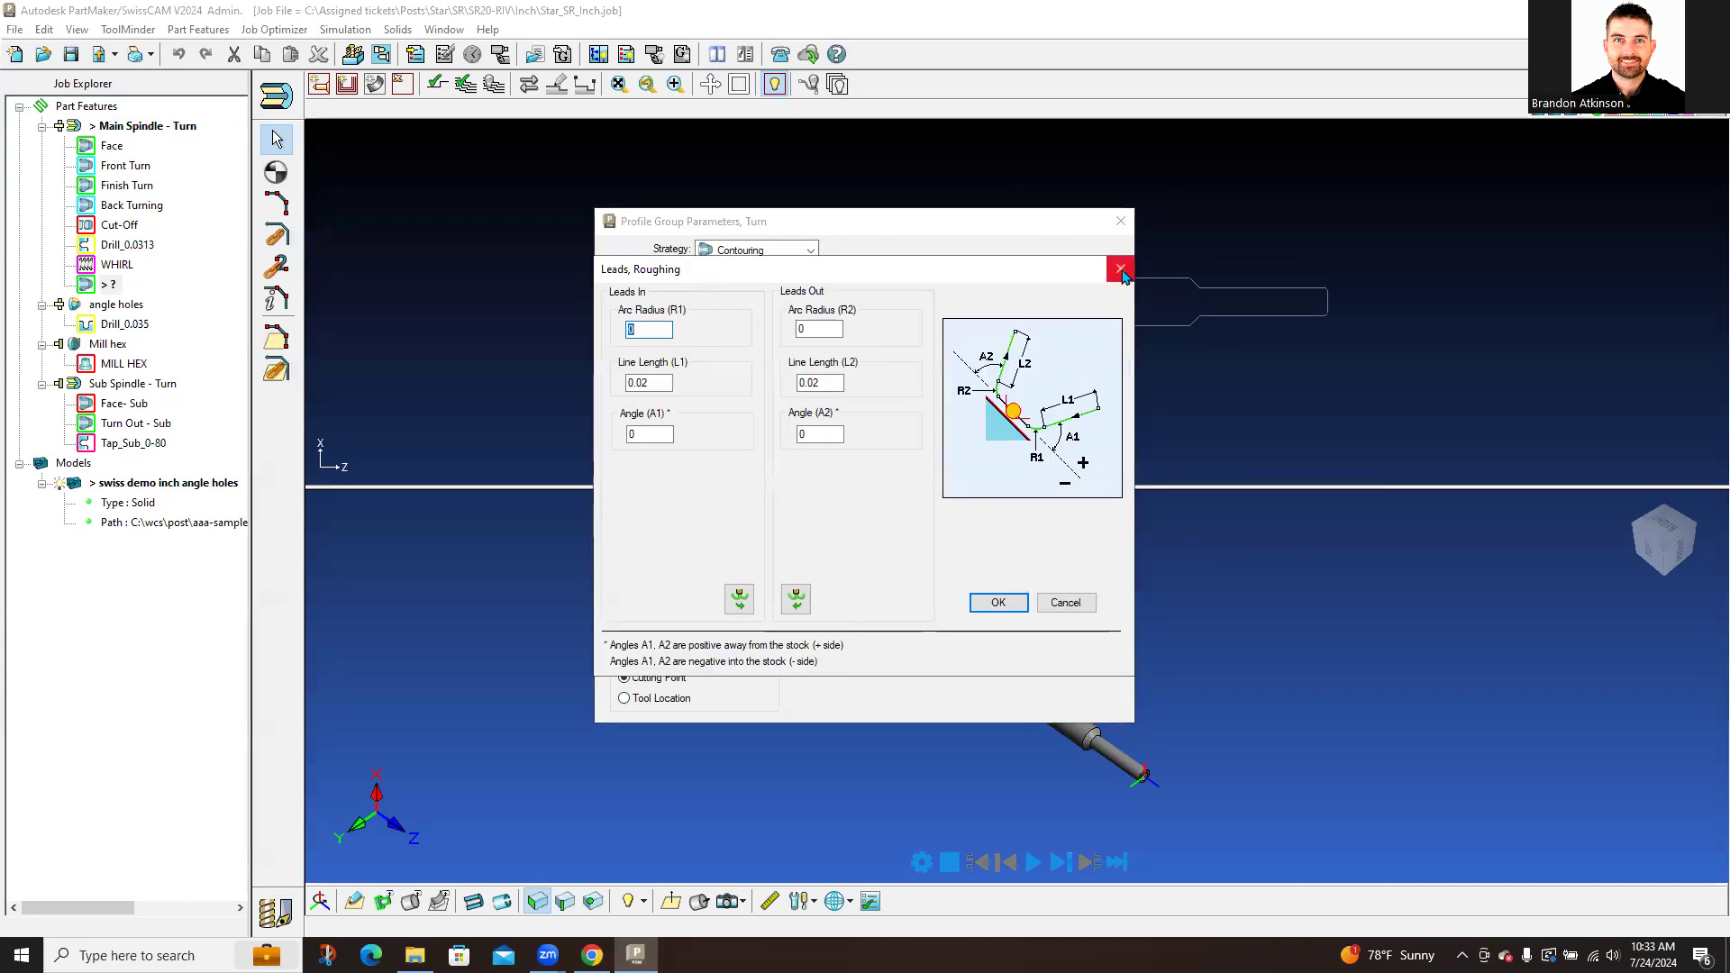
click(1120, 269)
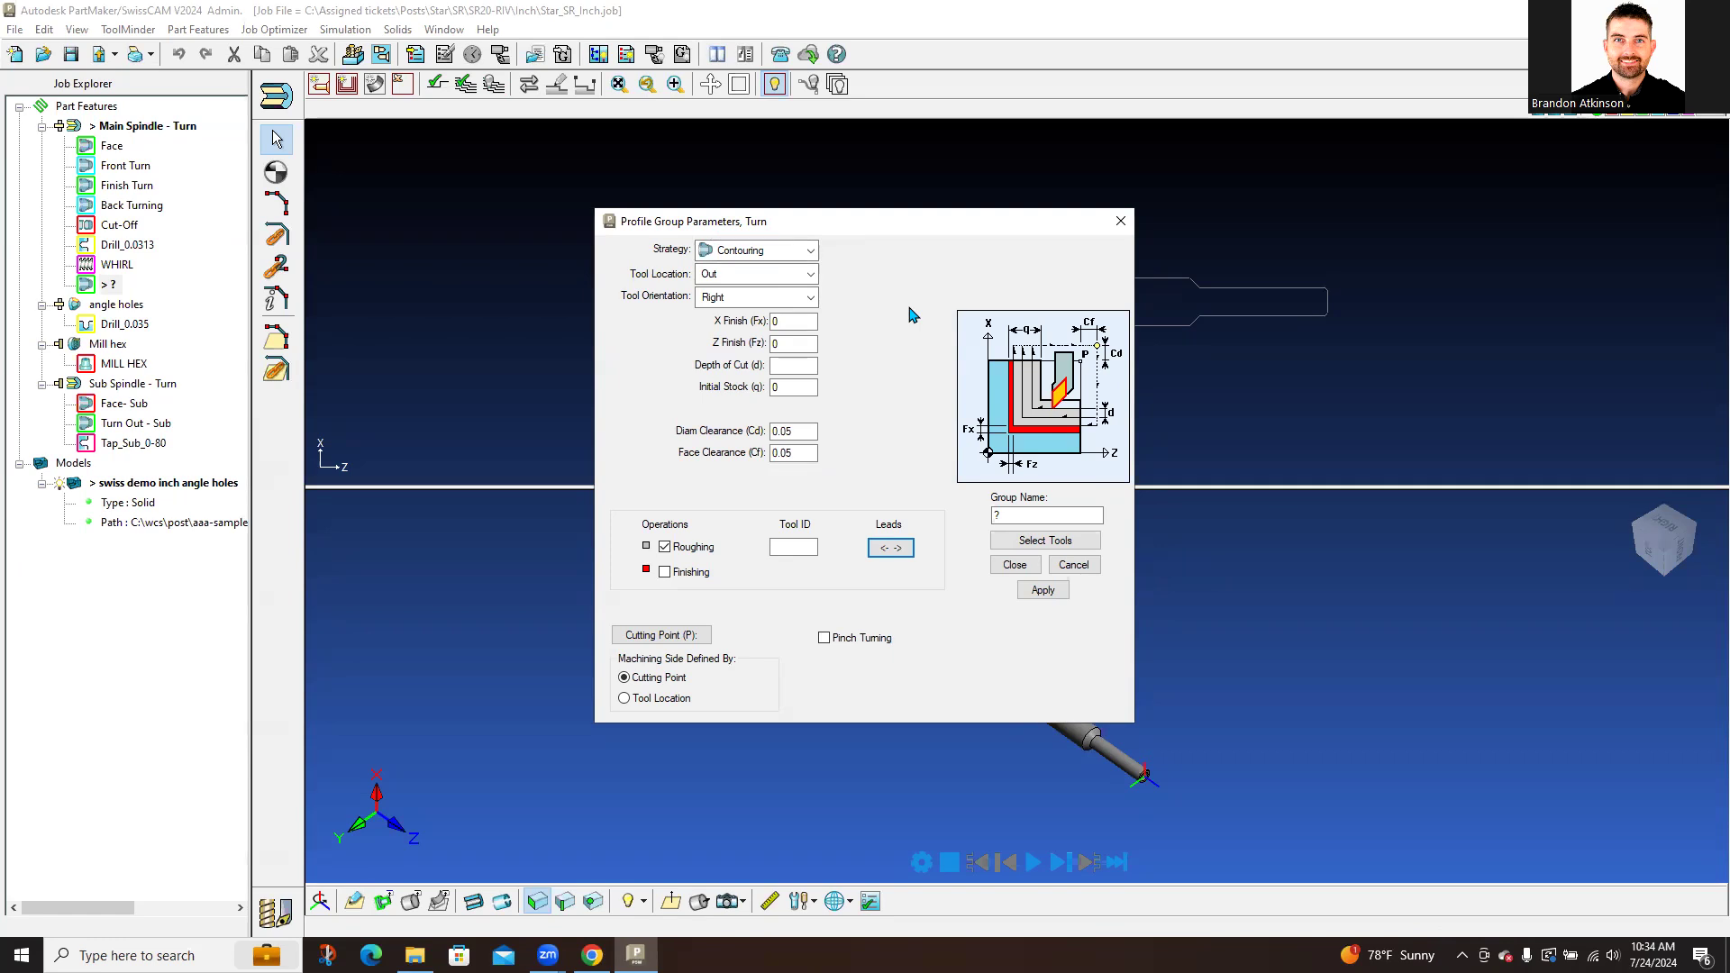
Step: Set X and Z finish allowances to 0.005 and depth of cut to 0.05
double_click(796, 321)
key(BackSpace)
key(Tab)
double_click(796, 321)
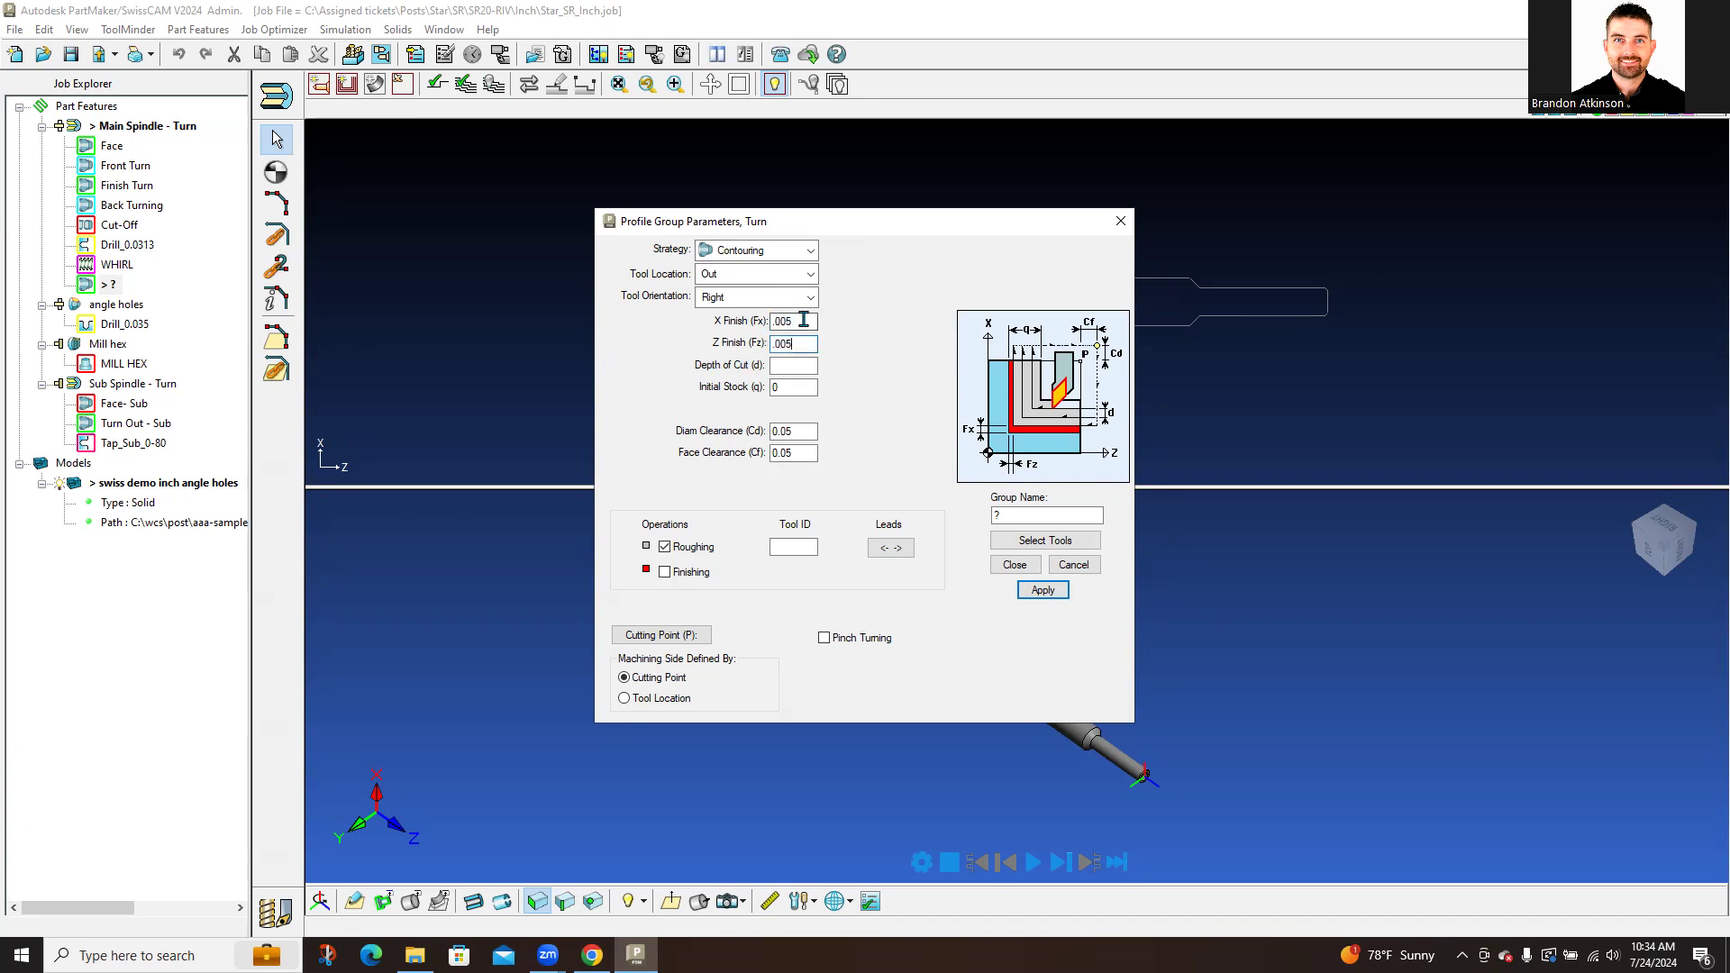
double_click(797, 343)
click(791, 363)
Step: Set initial stock to 0.2 and enable a finishing pass
double_click(792, 386)
key(BackSpace)
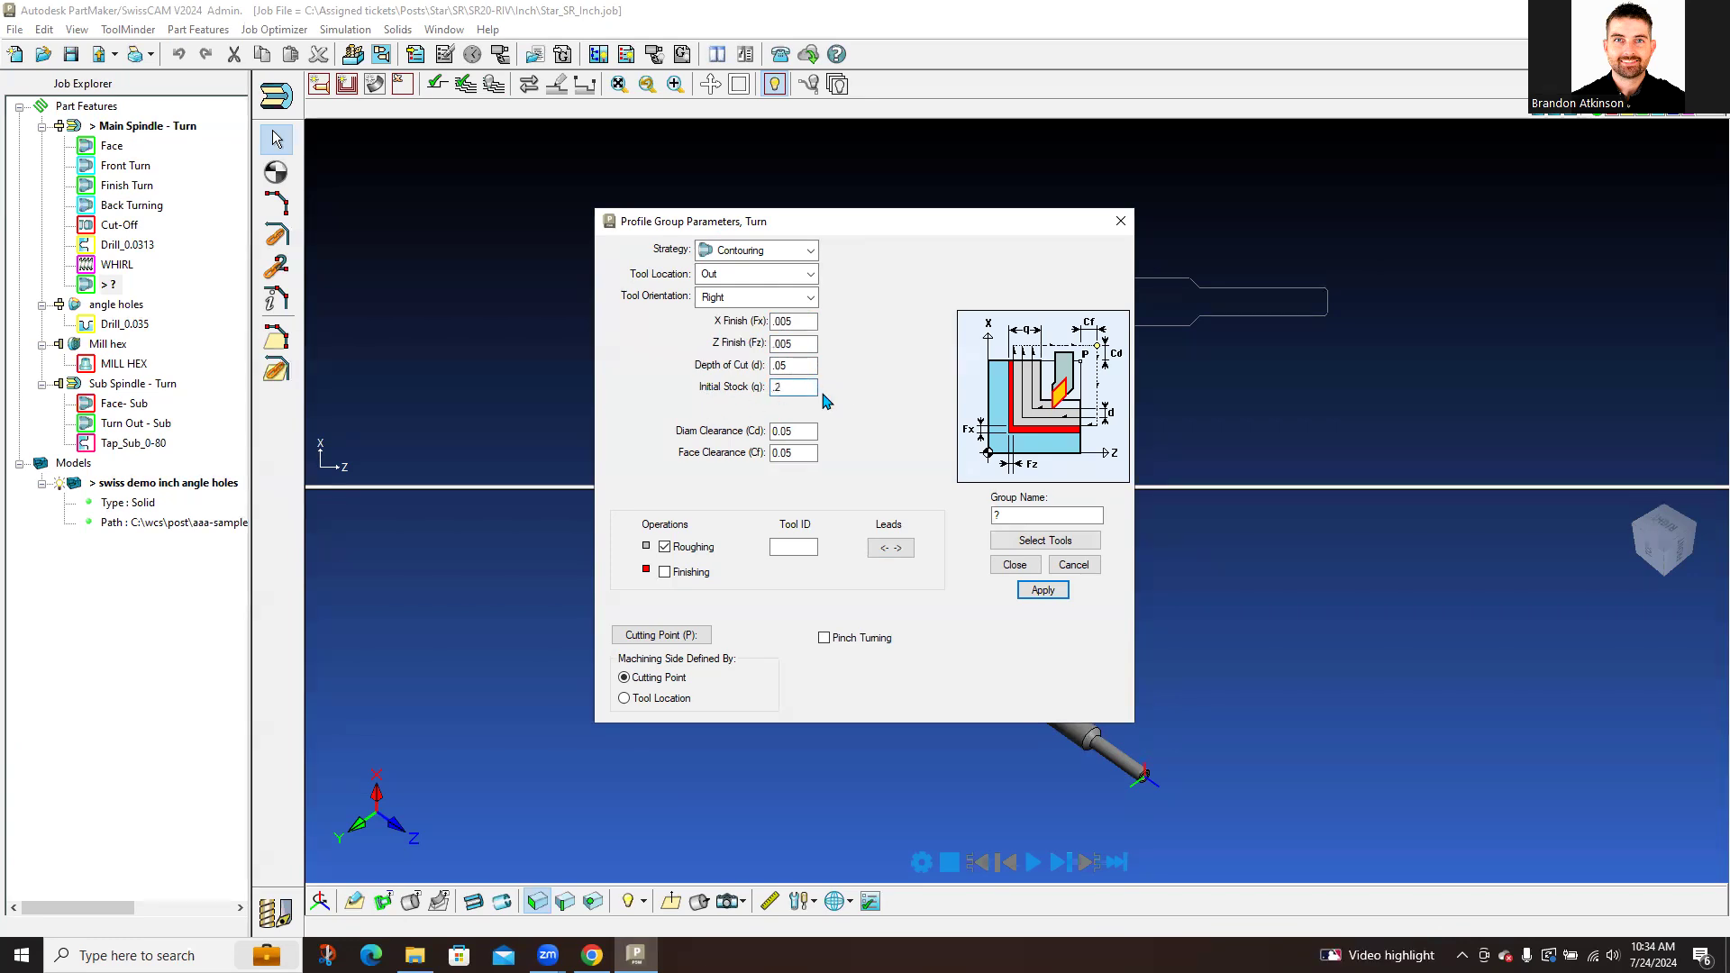
key(Tab)
key(Tab)
click(665, 572)
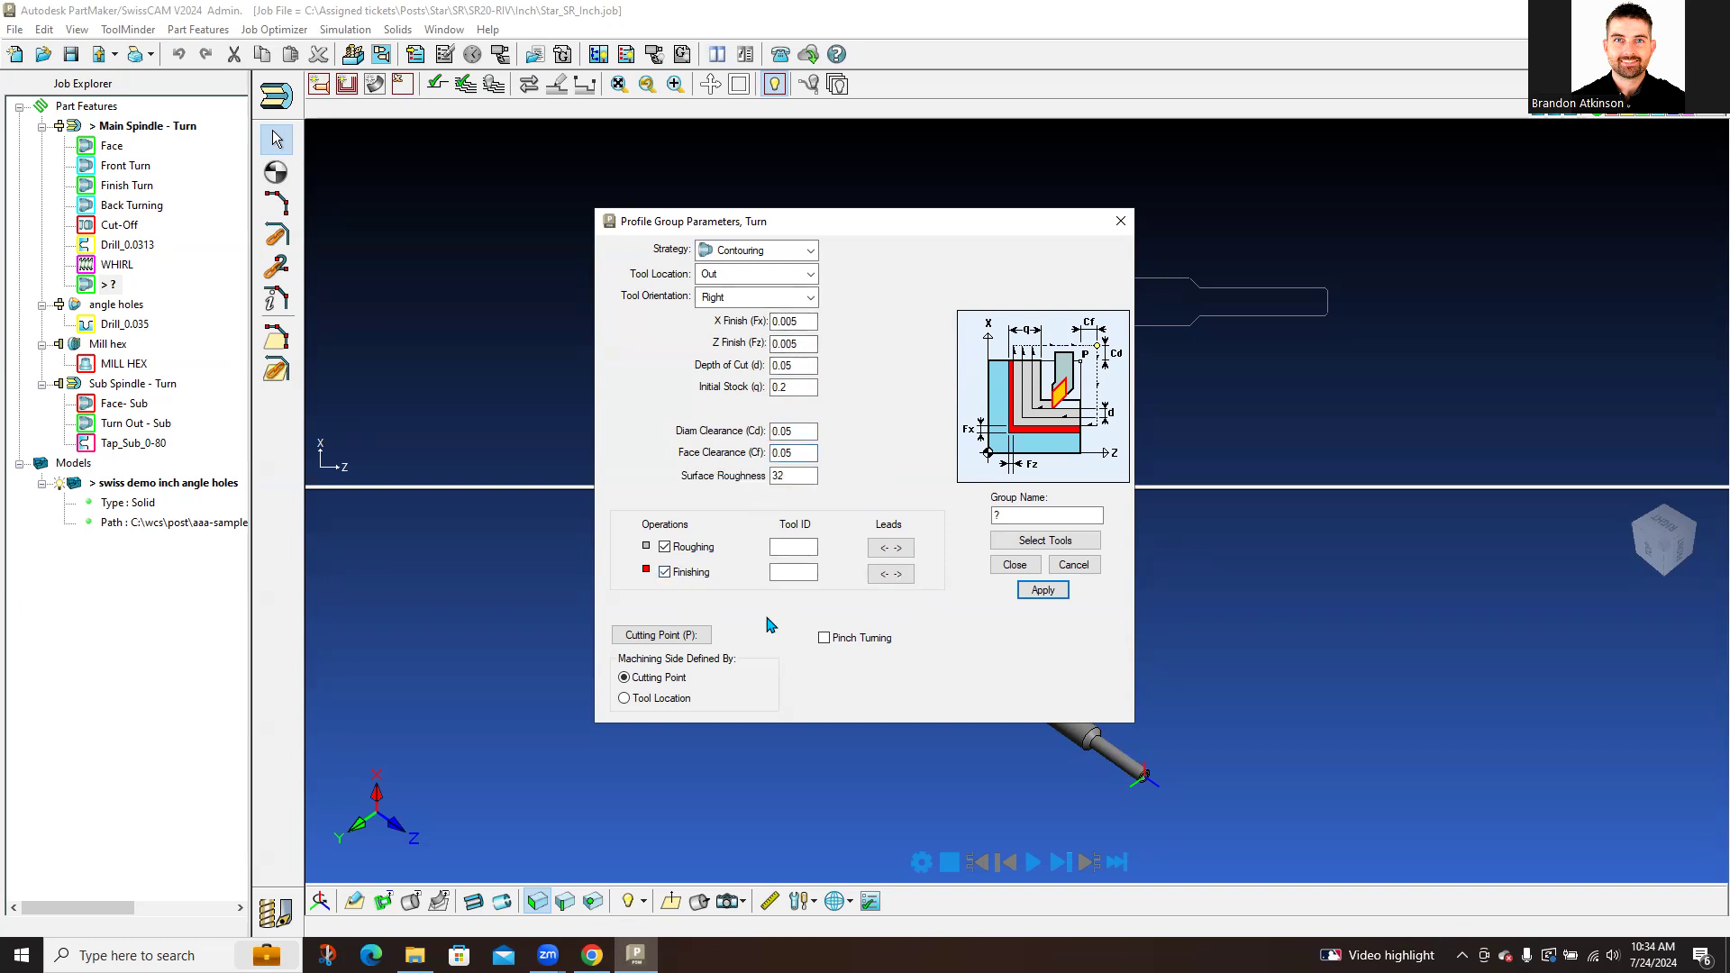
Step: Enable Pinch Turning for the contouring profile group
click(796, 546)
click(826, 640)
Step: Delete the new Contouring_Out group and move Front Turn above Face in the Main Spindle - Turn sequence
click(1014, 565)
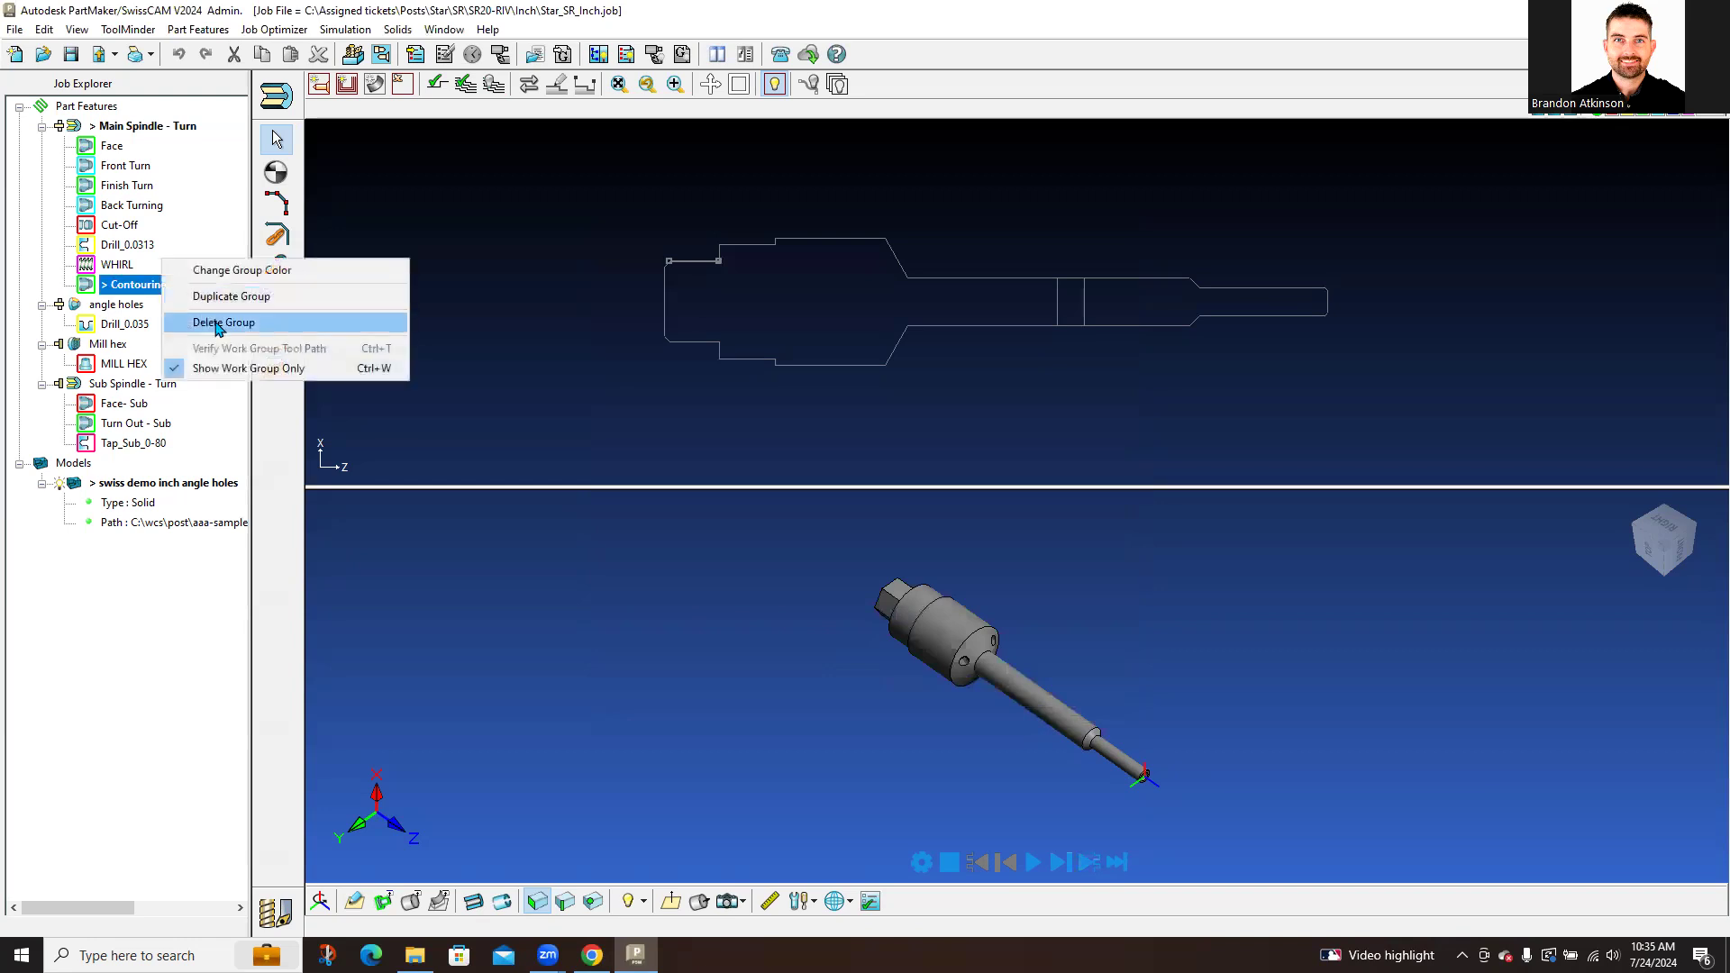
click(222, 322)
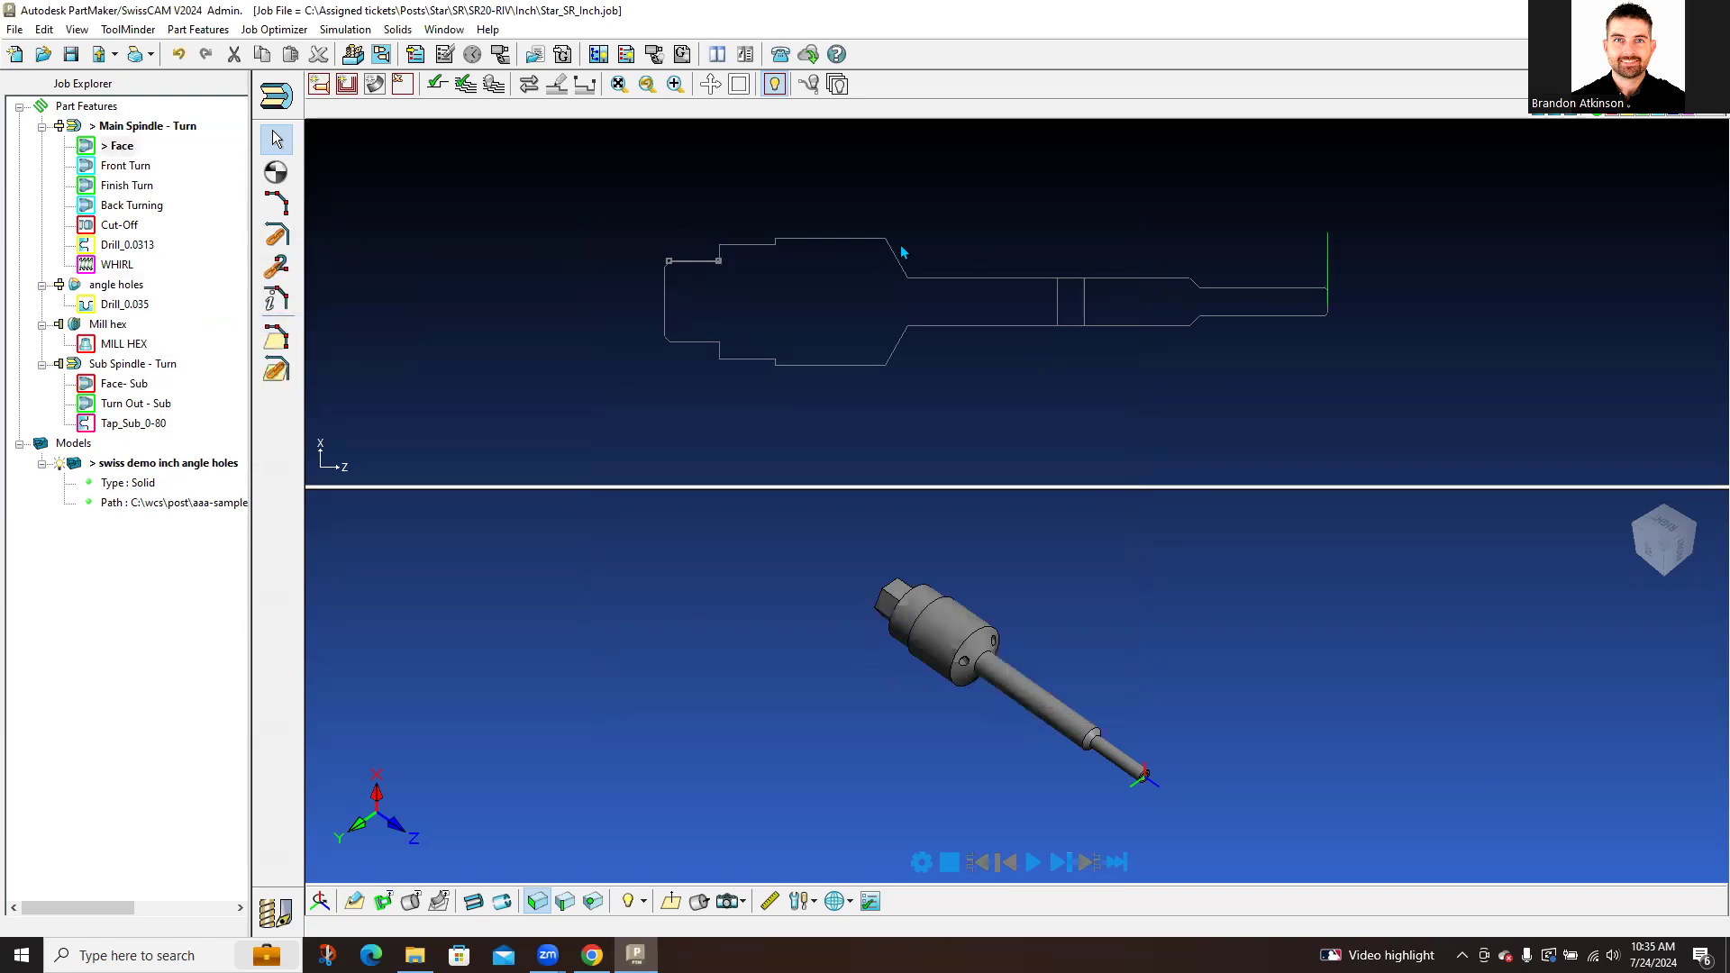
drag(133, 171, 121, 147)
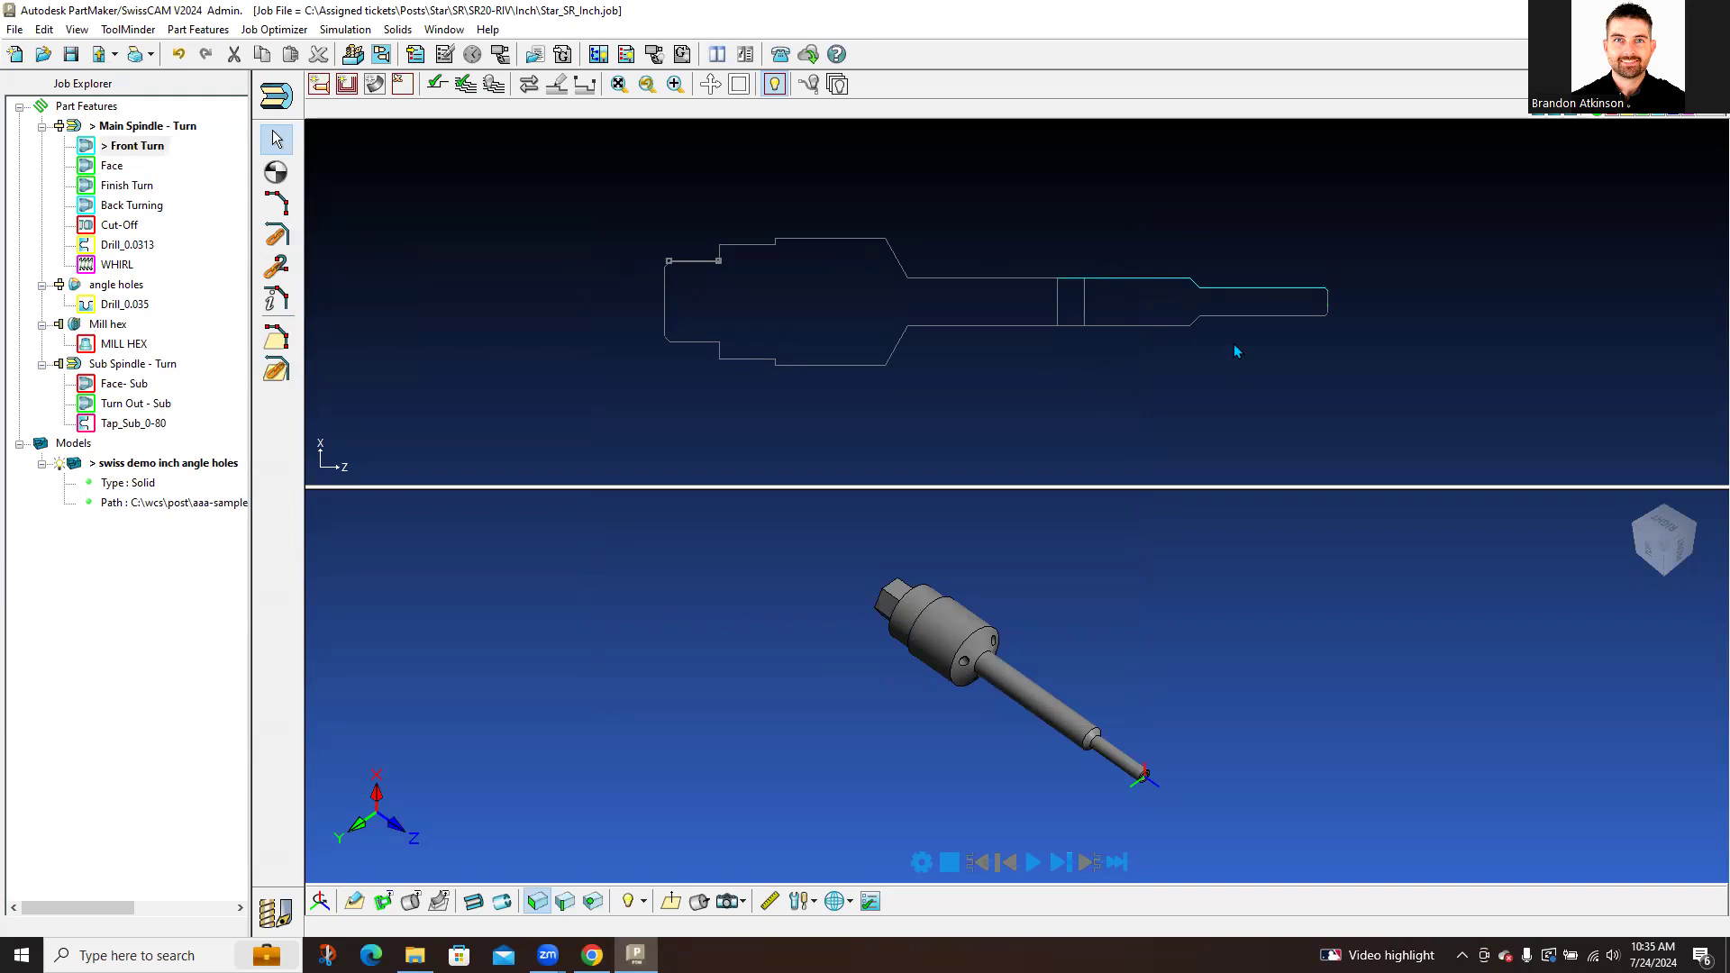
scroll(1018, 248, up, 2)
scroll(1279, 291, up, 1)
scroll(1283, 293, up, 3)
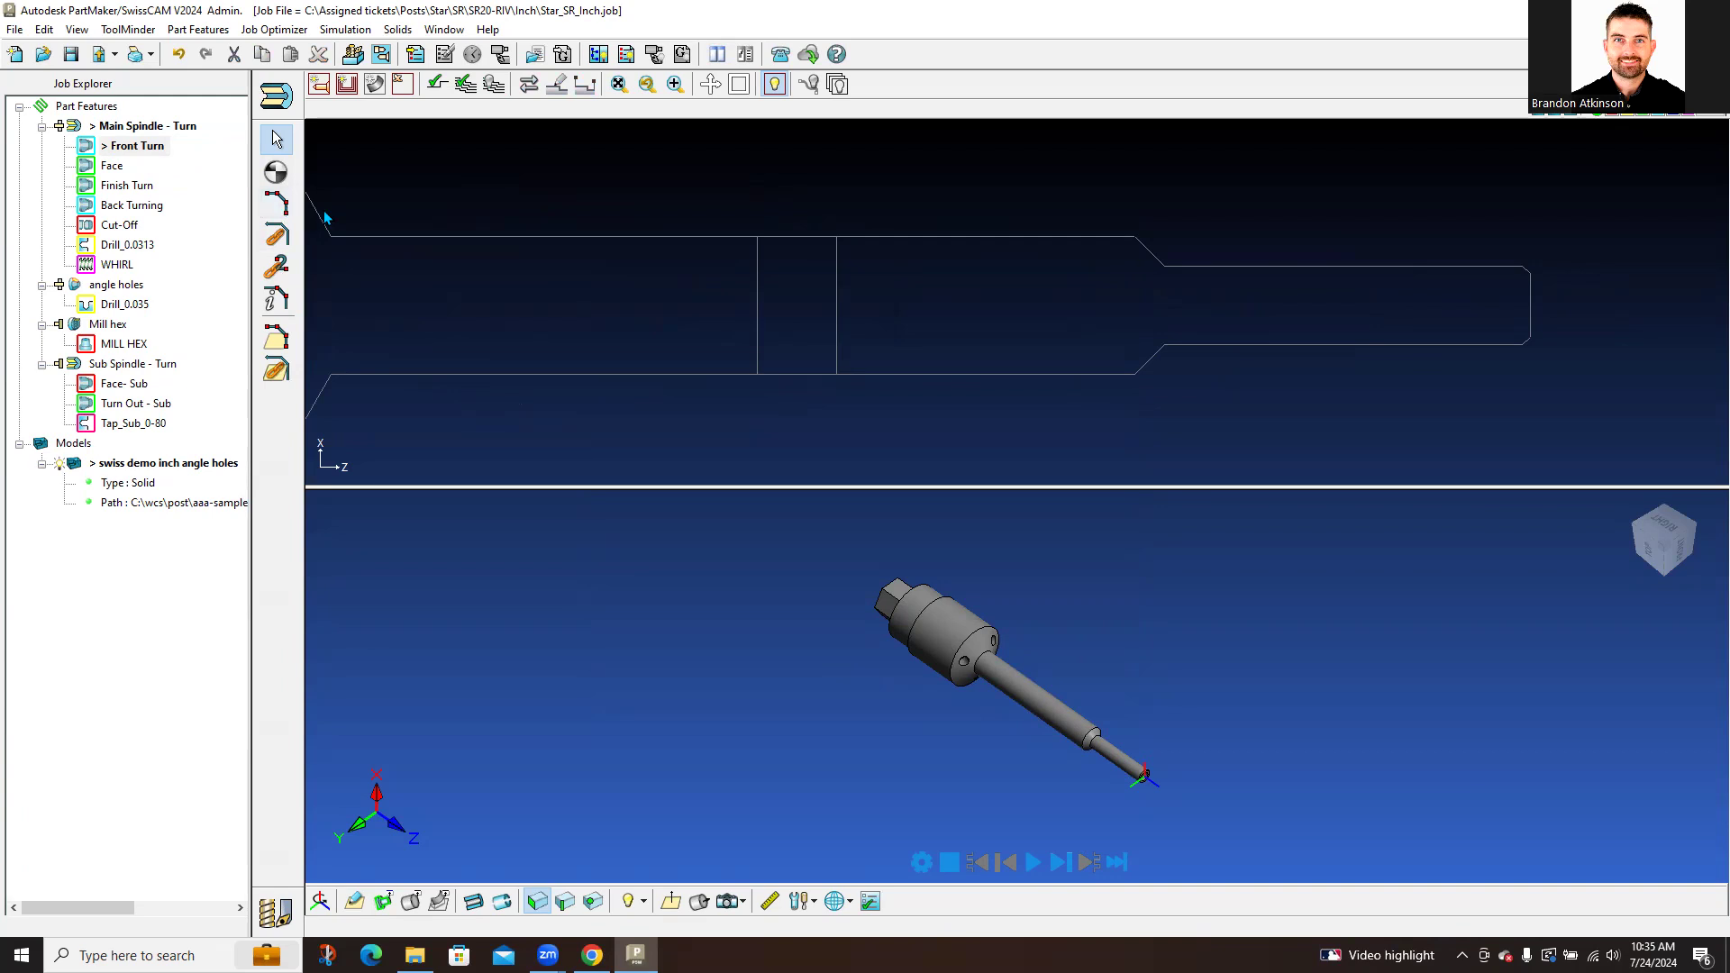
Step: Define the Front Turn profile from a line midpoint along the top outline and chamfer
click(282, 206)
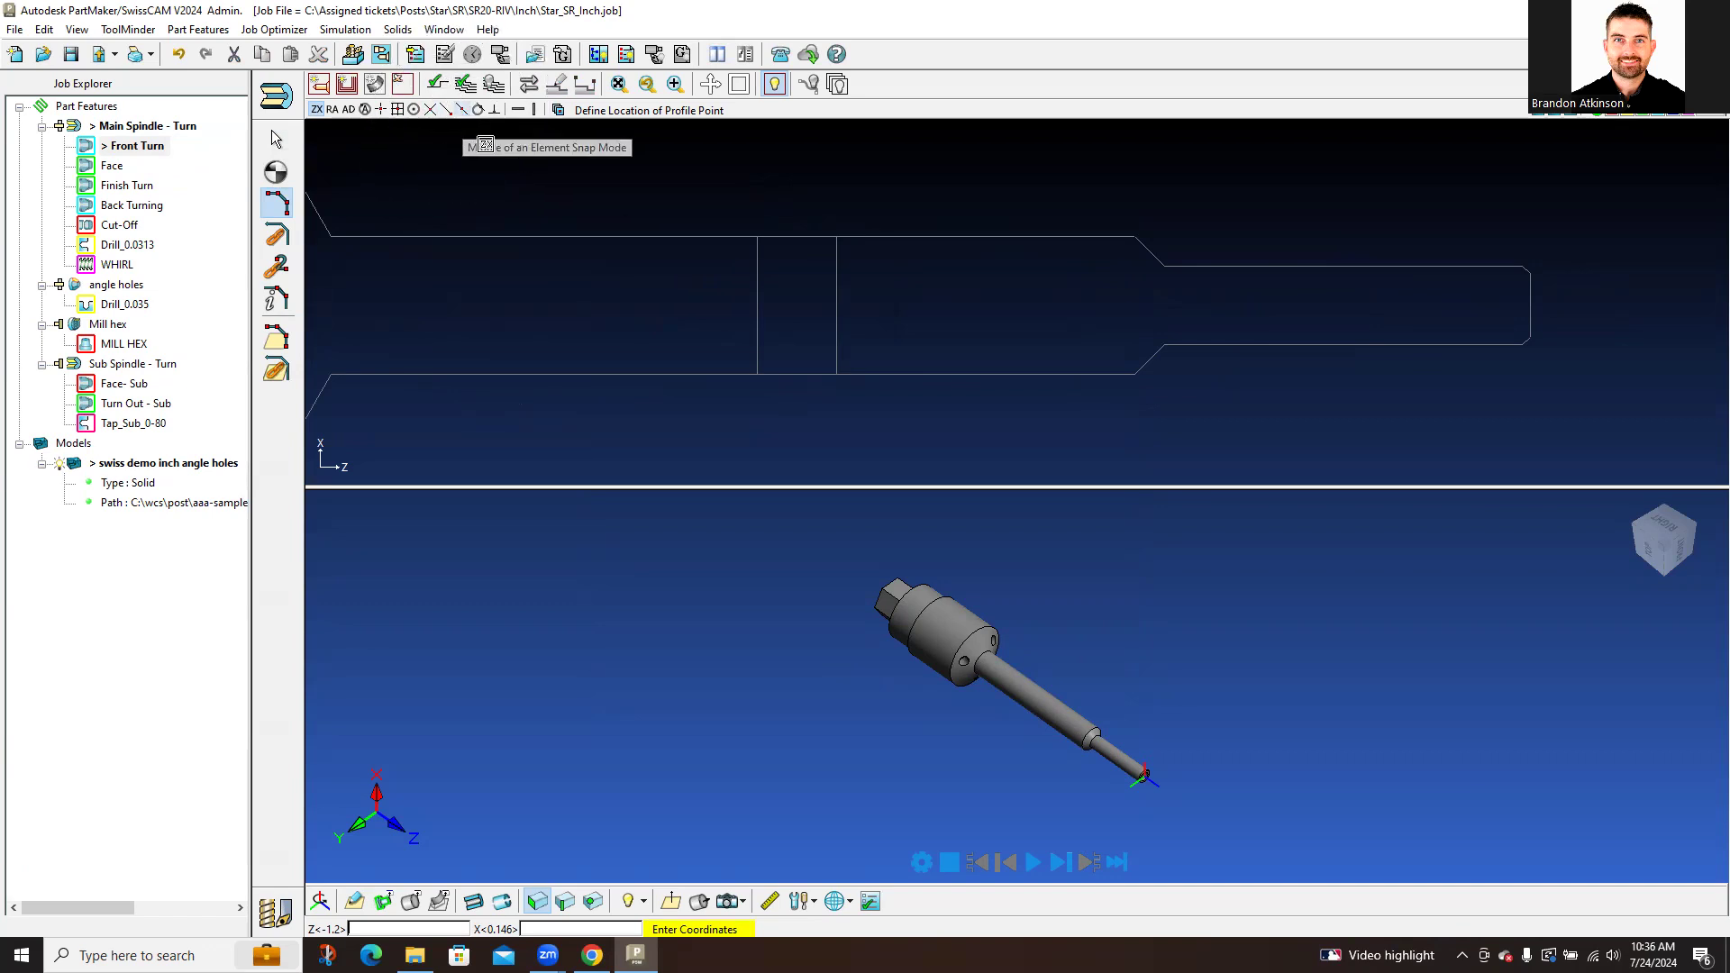
click(446, 109)
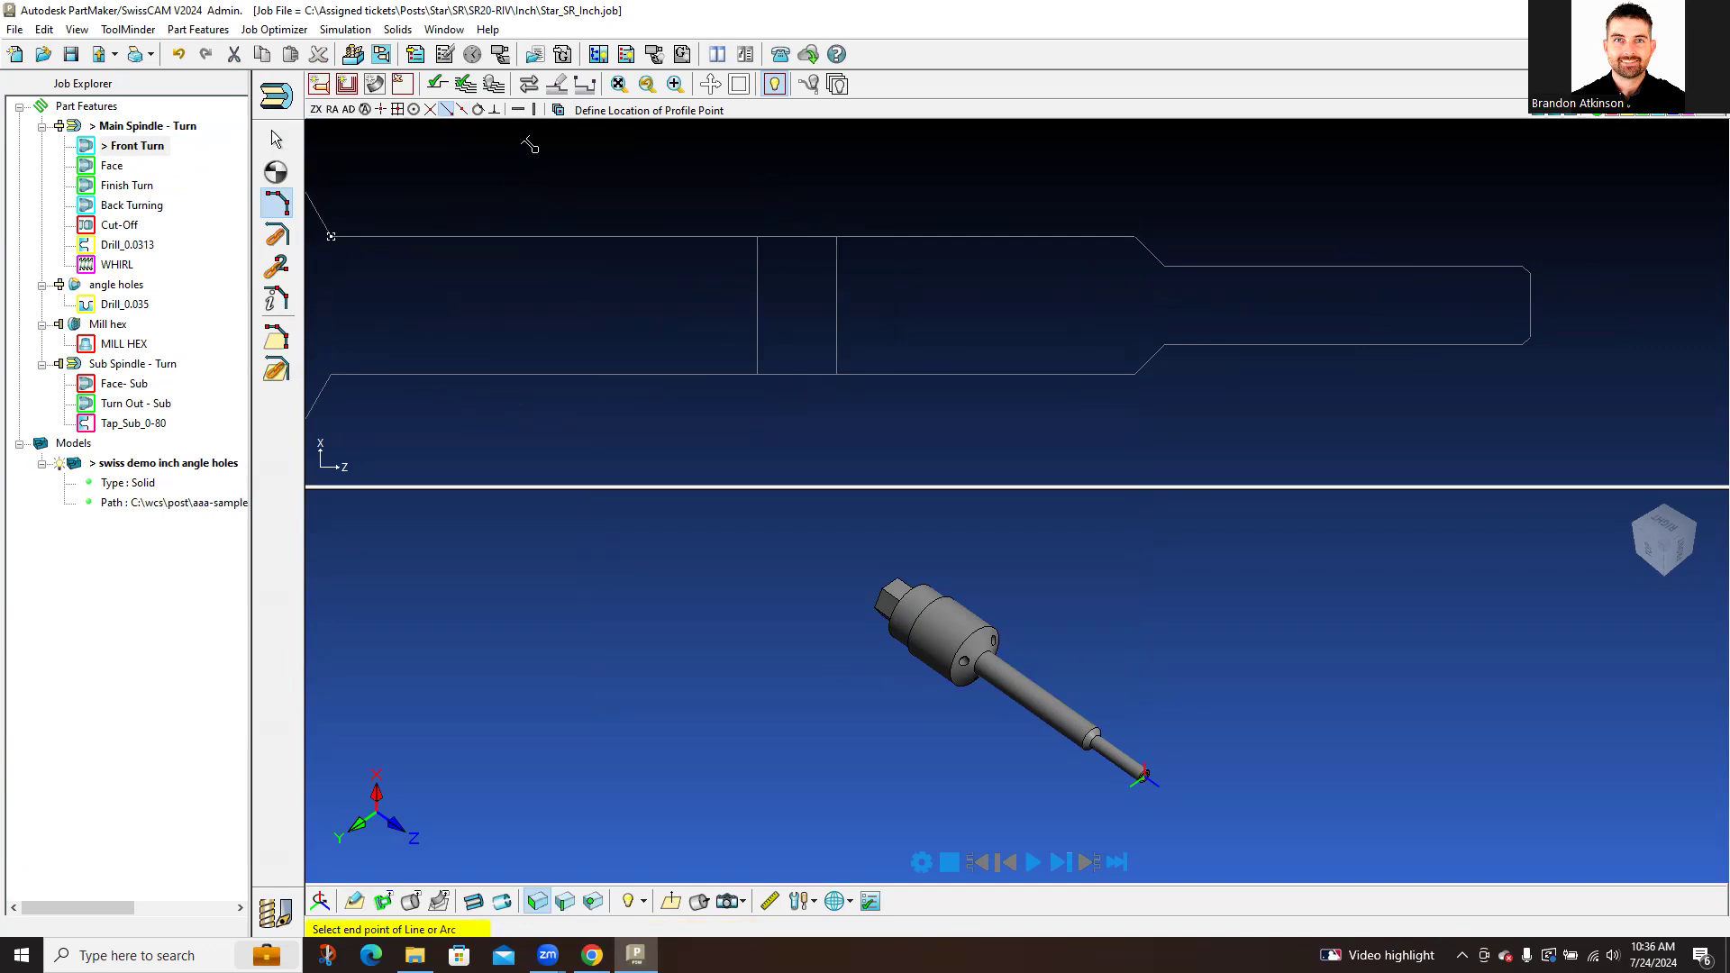
click(1309, 267)
click(1150, 251)
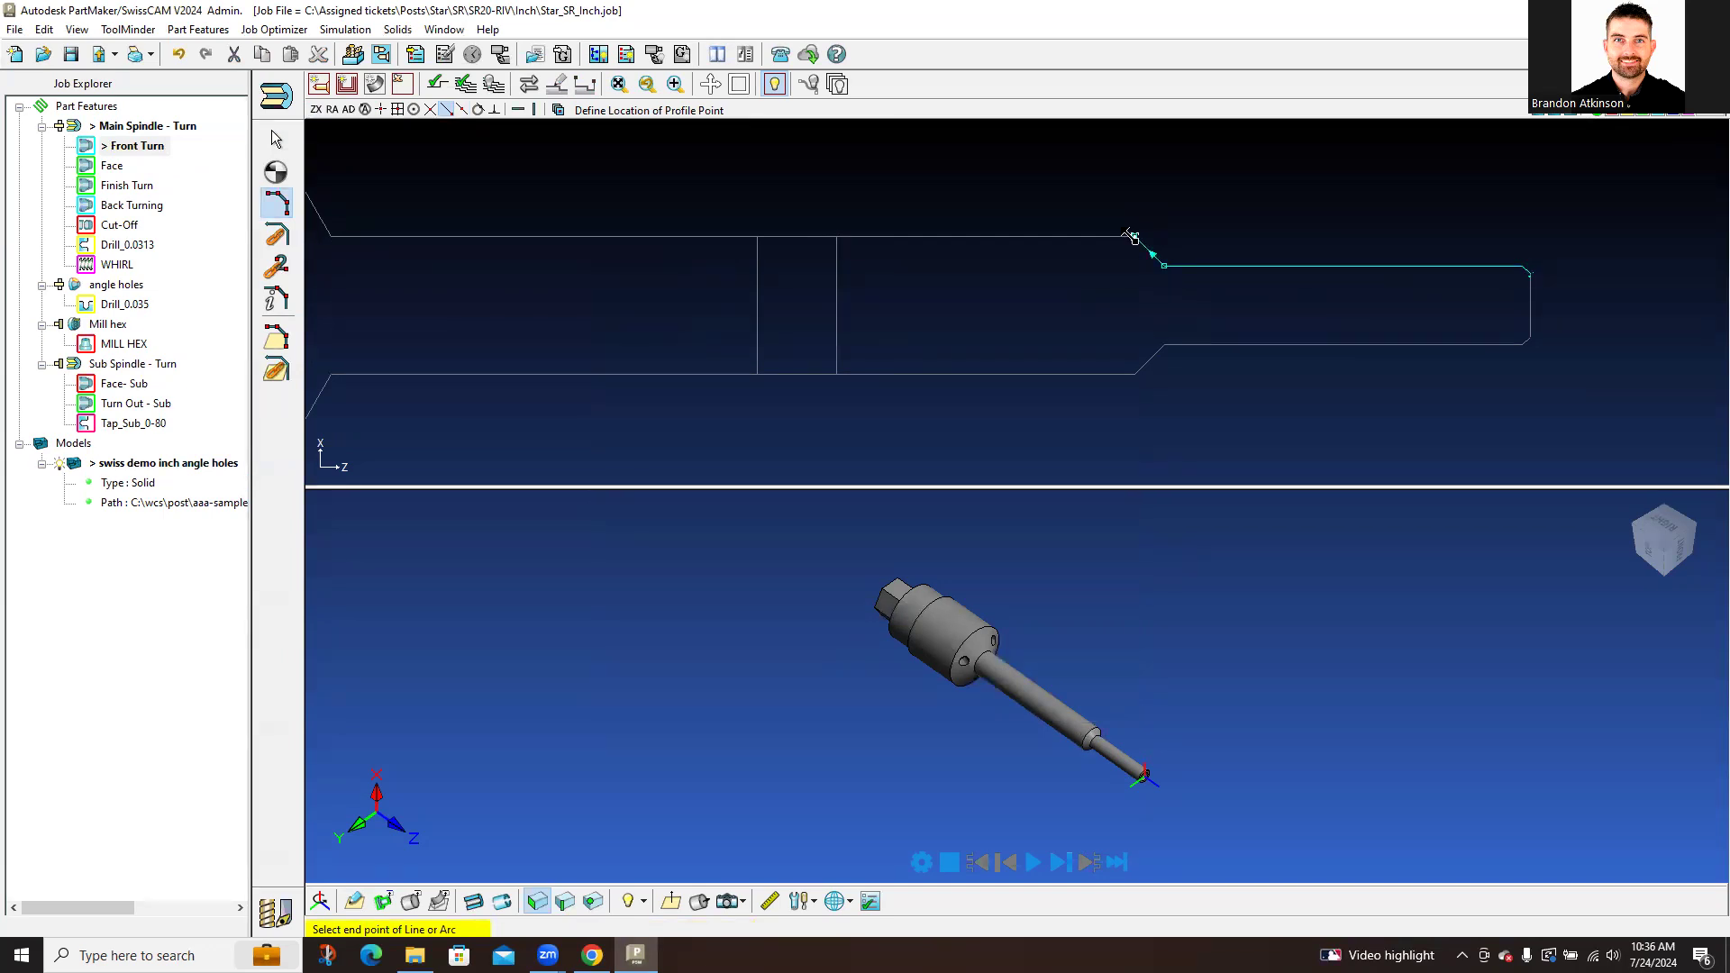
click(766, 254)
click(437, 84)
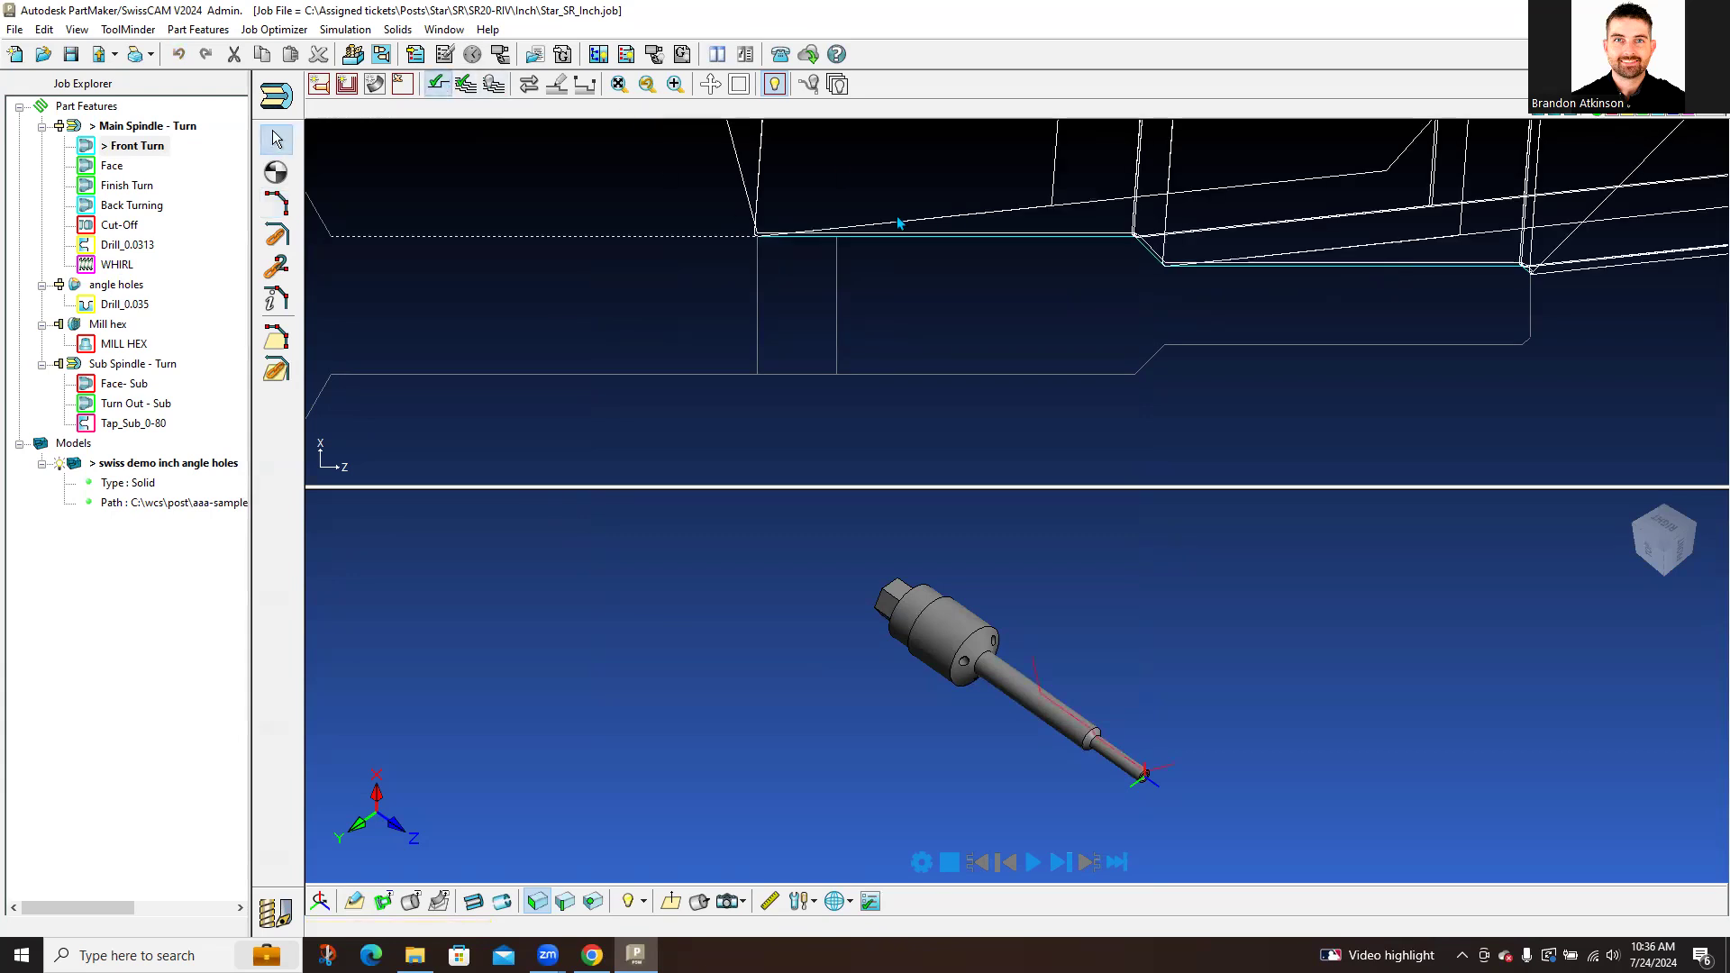
Step: Orbit and zoom the 3D part to a side view showing the red profile
scroll(1027, 304, down, 5)
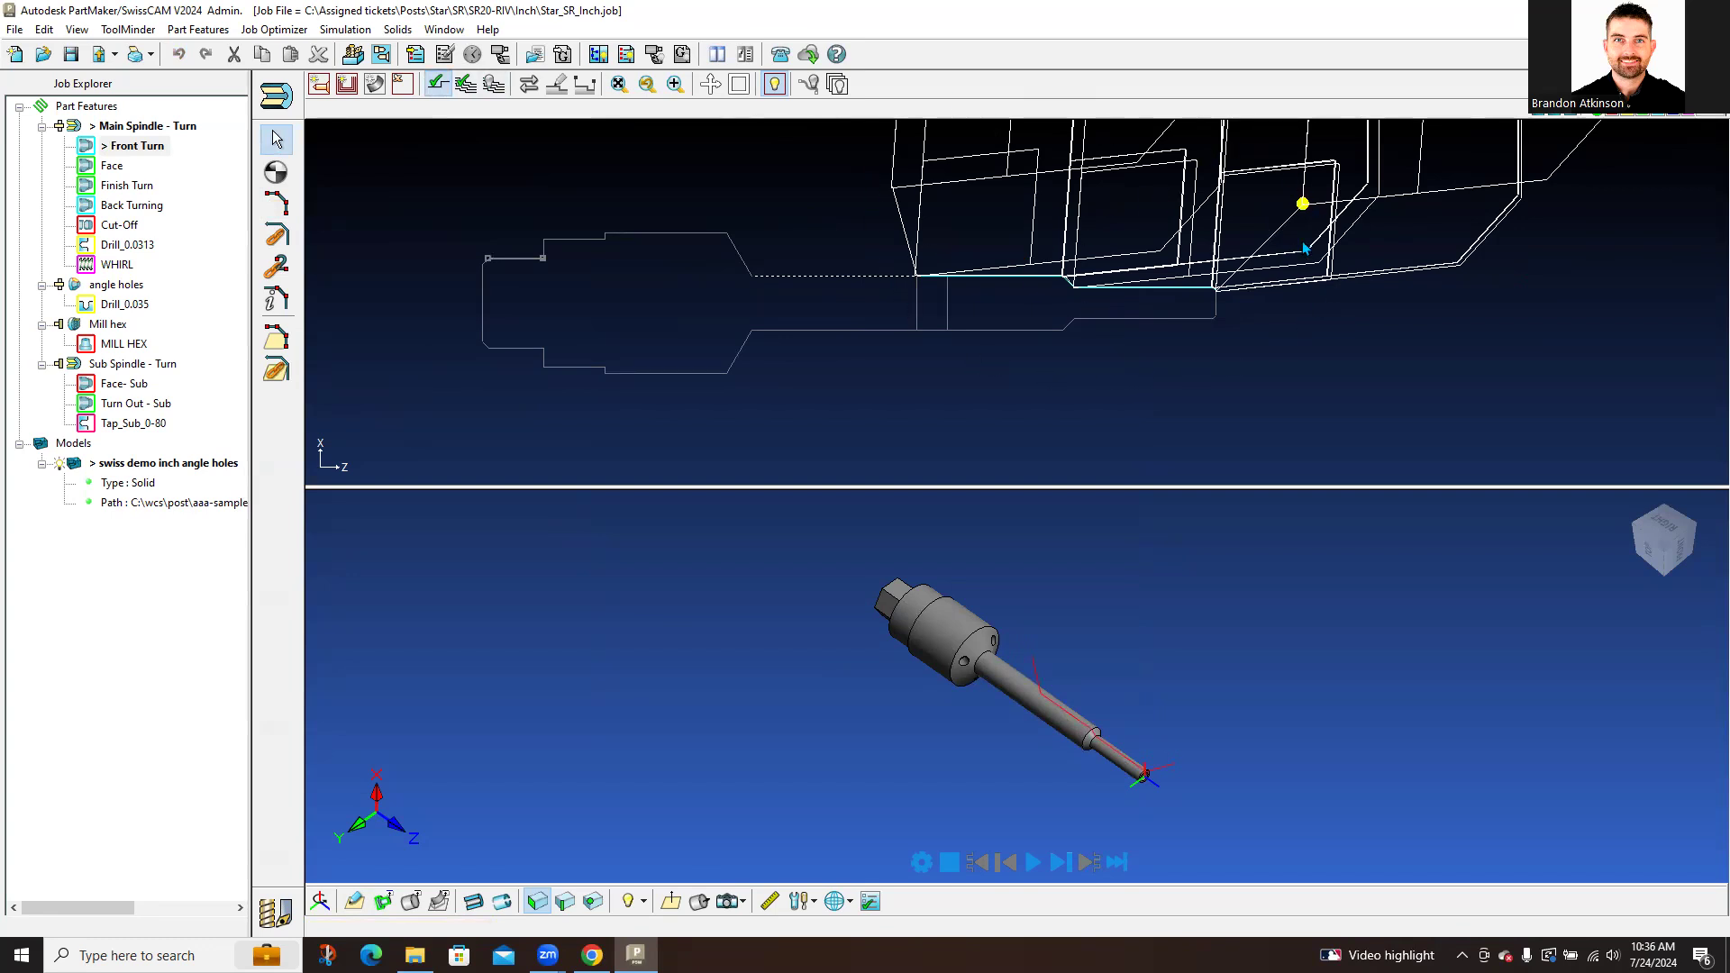
scroll(1306, 247, up, 5)
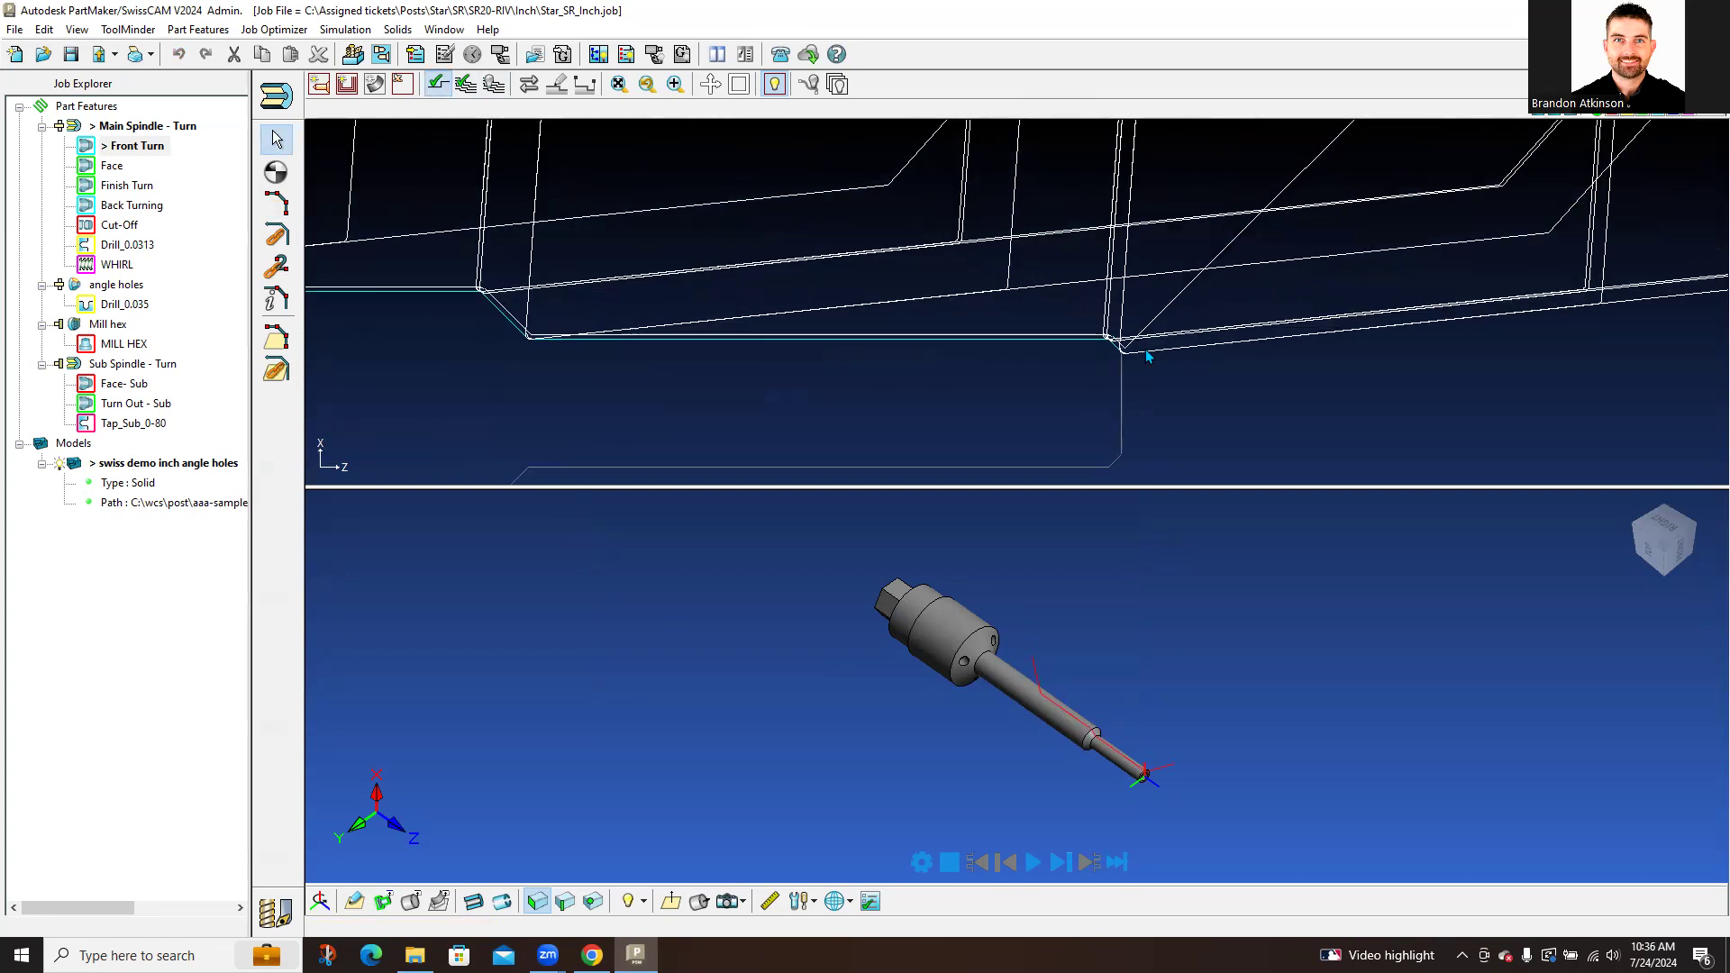
scroll(1149, 365, down, 2)
middle_drag(1171, 739, 1343, 608)
middle_drag(1128, 679, 1101, 750)
scroll(1159, 721, up, 2)
shift+middle_drag(1235, 720, 1096, 694)
scroll(1115, 673, up, 2)
scroll(1063, 739, up, 1)
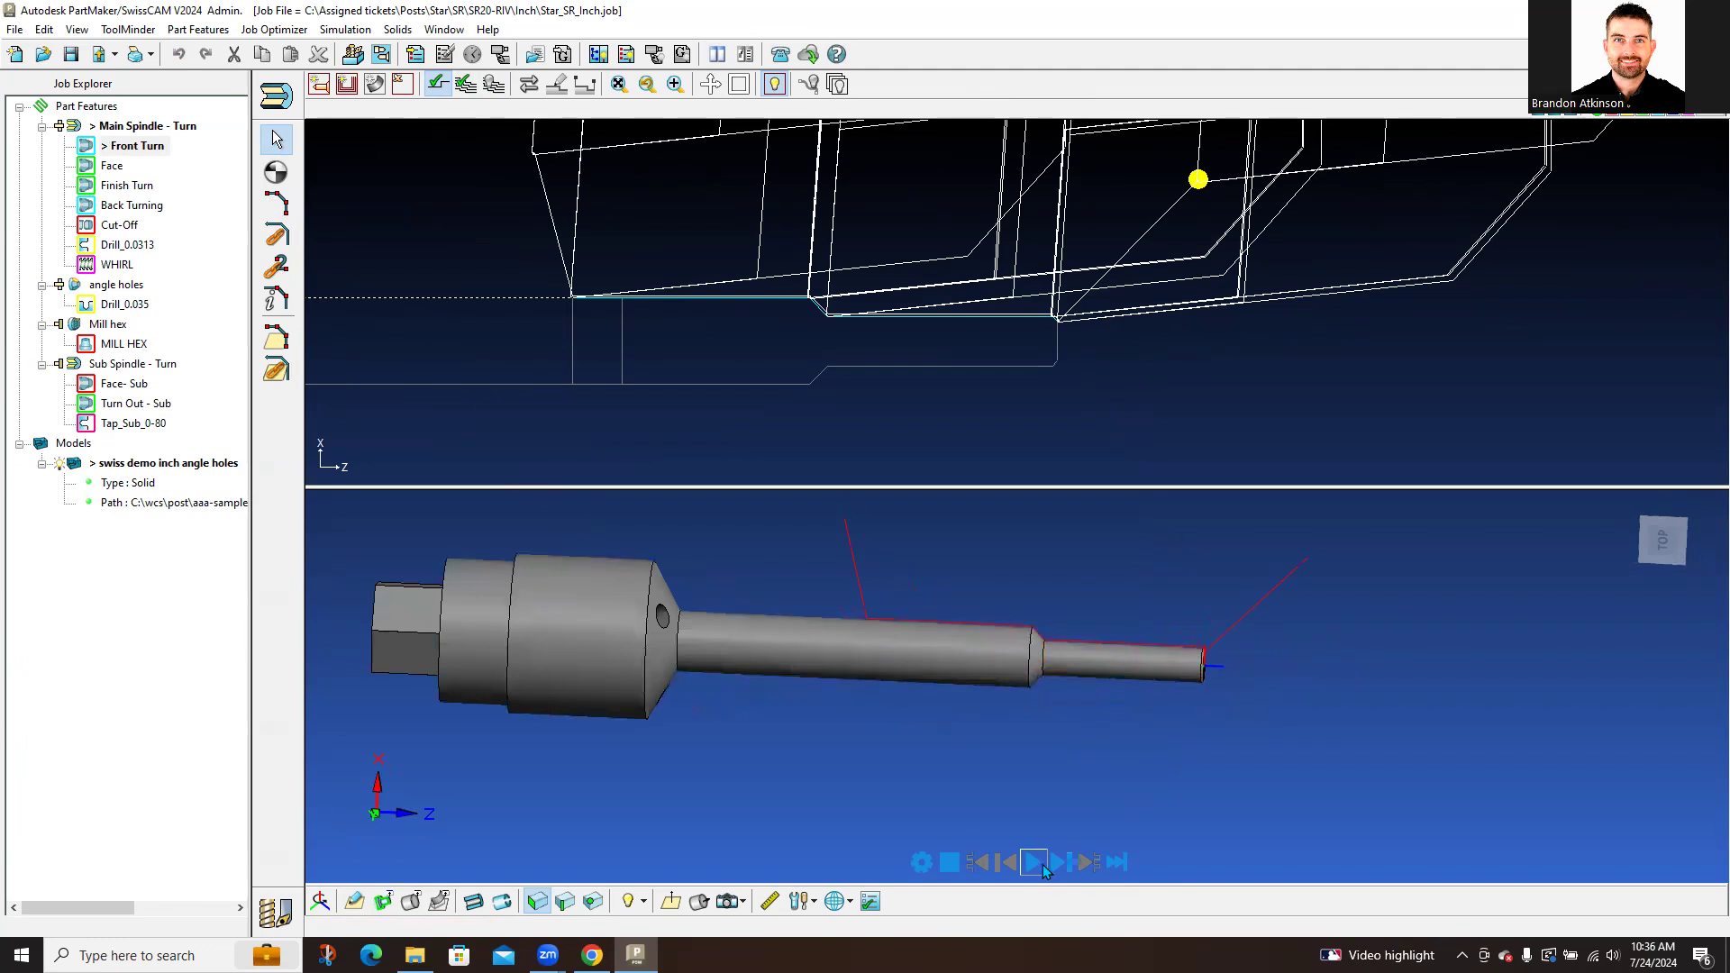
Step: Start solid verification with the default options, step it forward, then play the turning simulation
click(1039, 865)
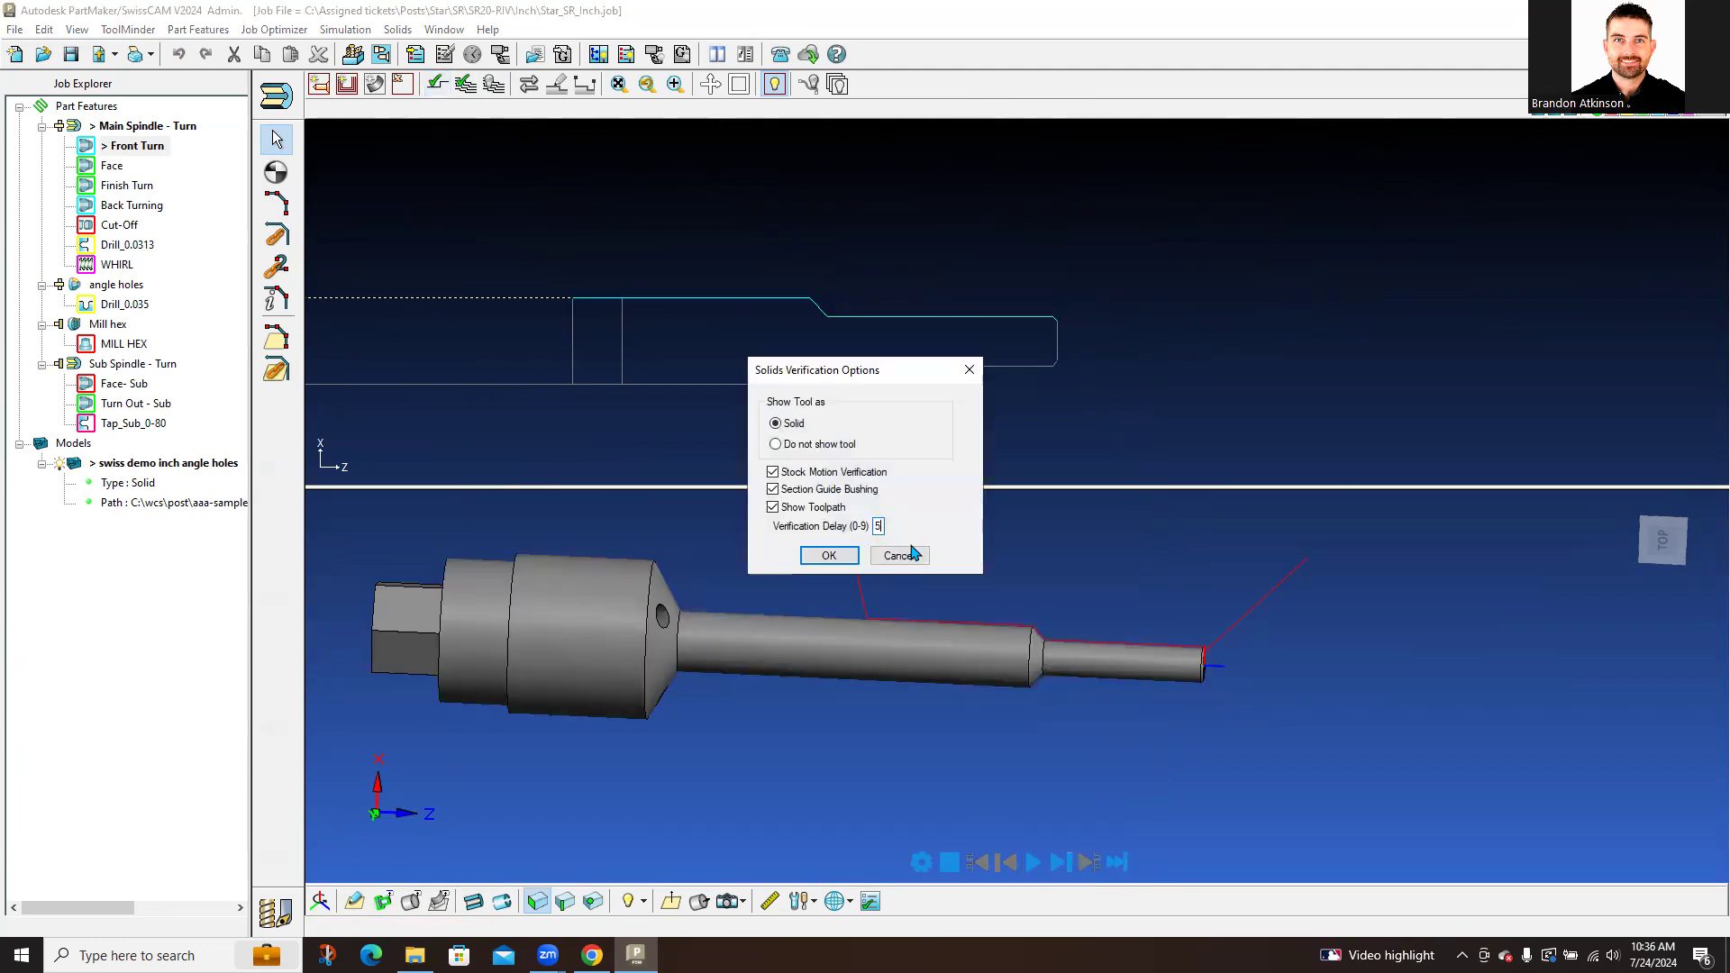
click(828, 555)
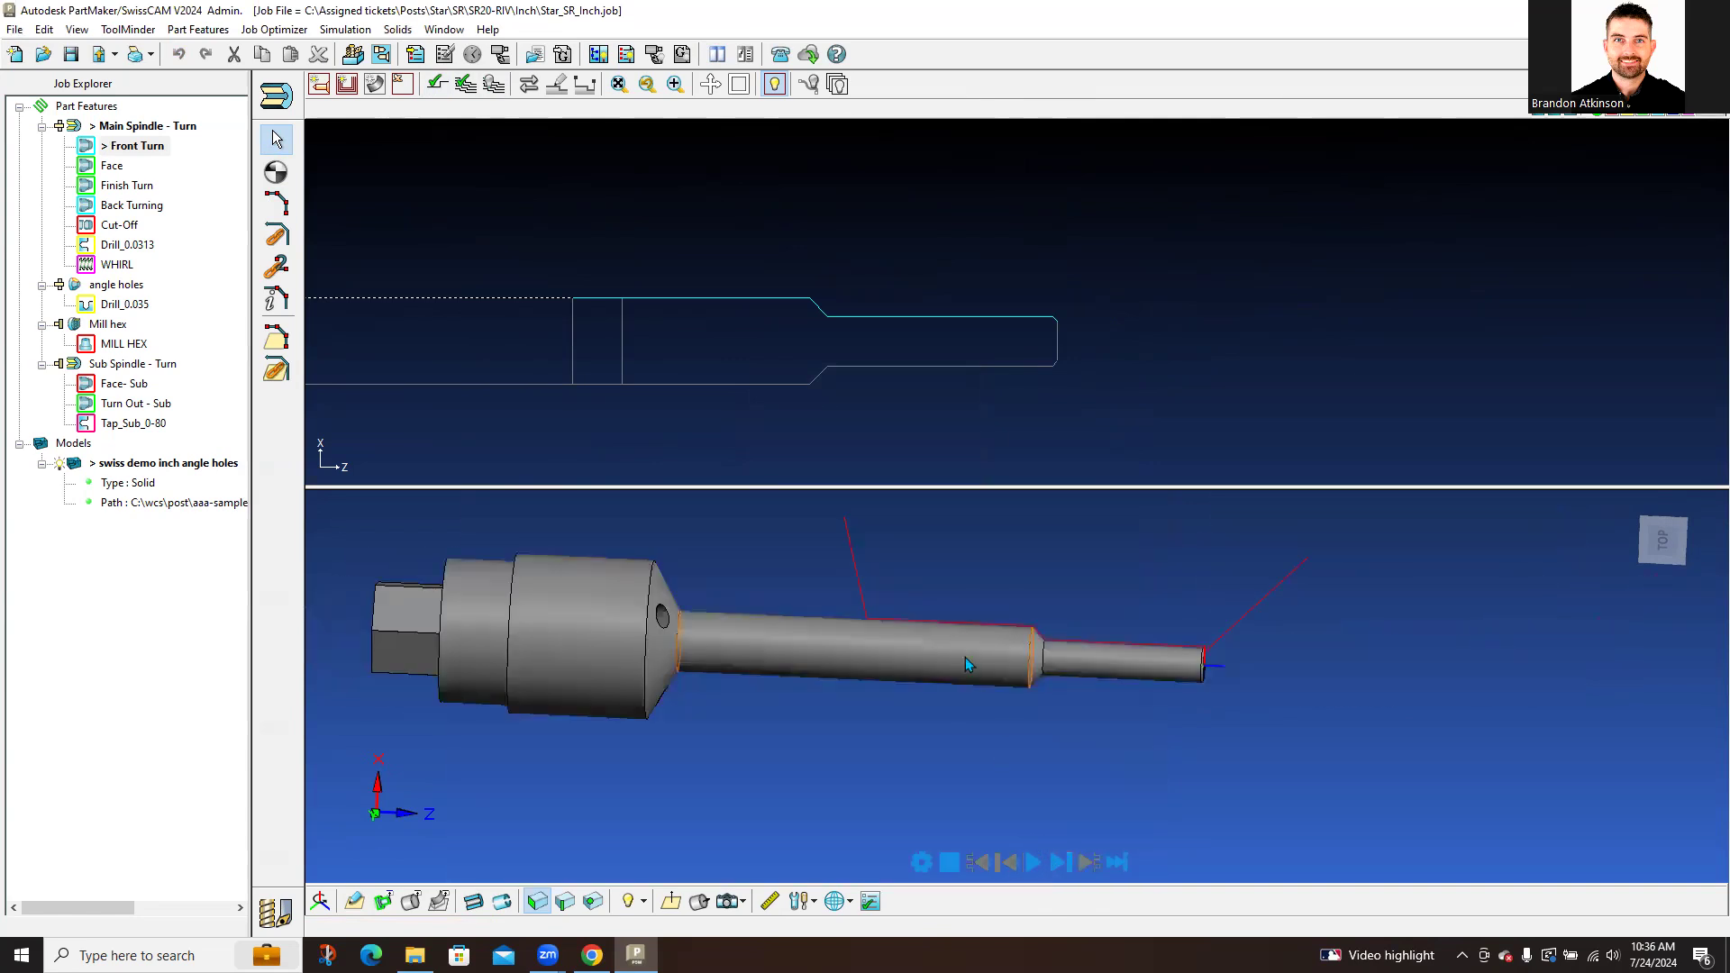
click(1060, 863)
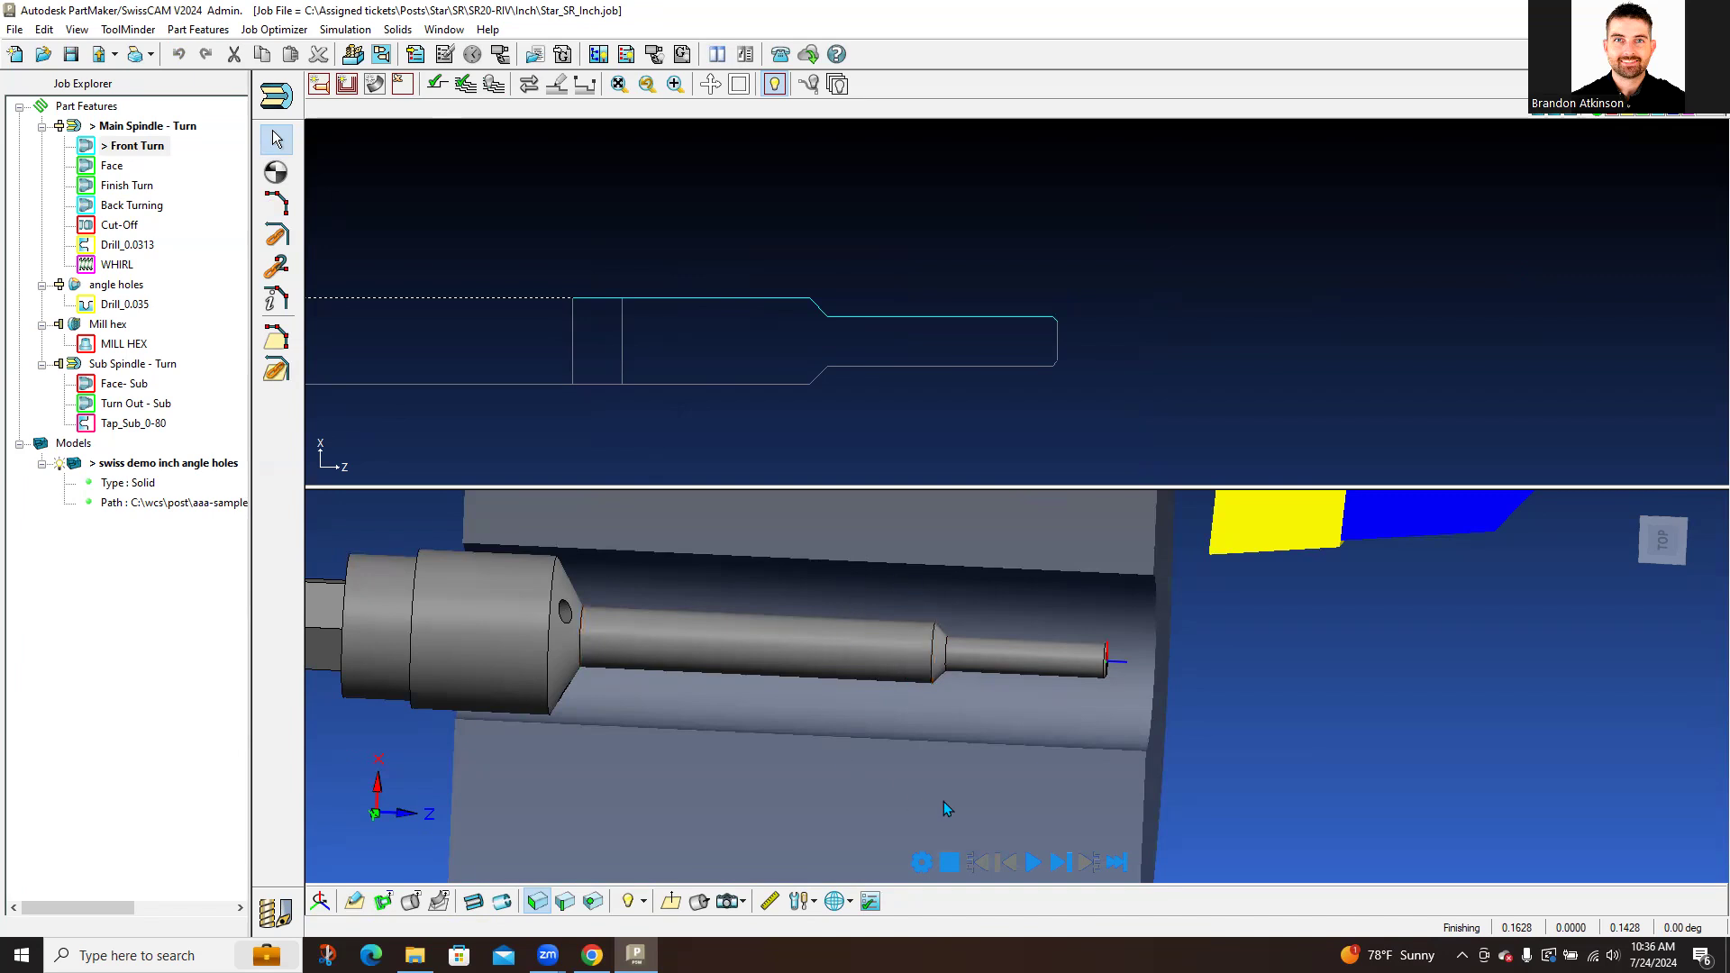
click(1033, 865)
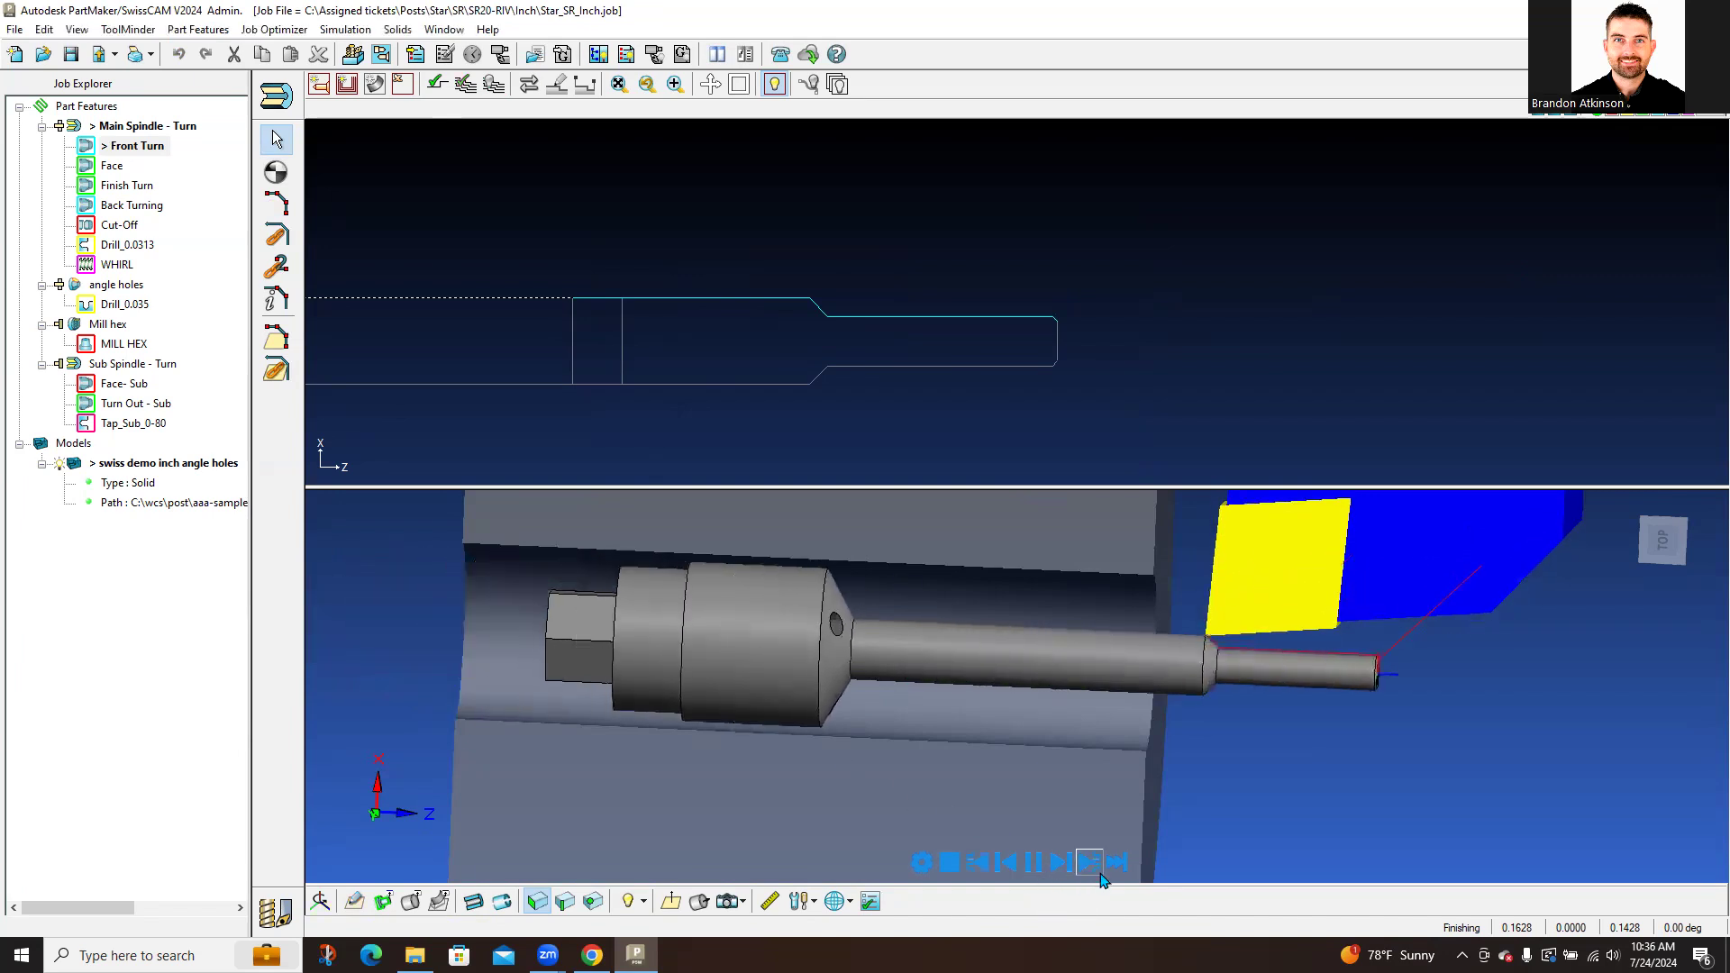
scroll(998, 635, down, 2)
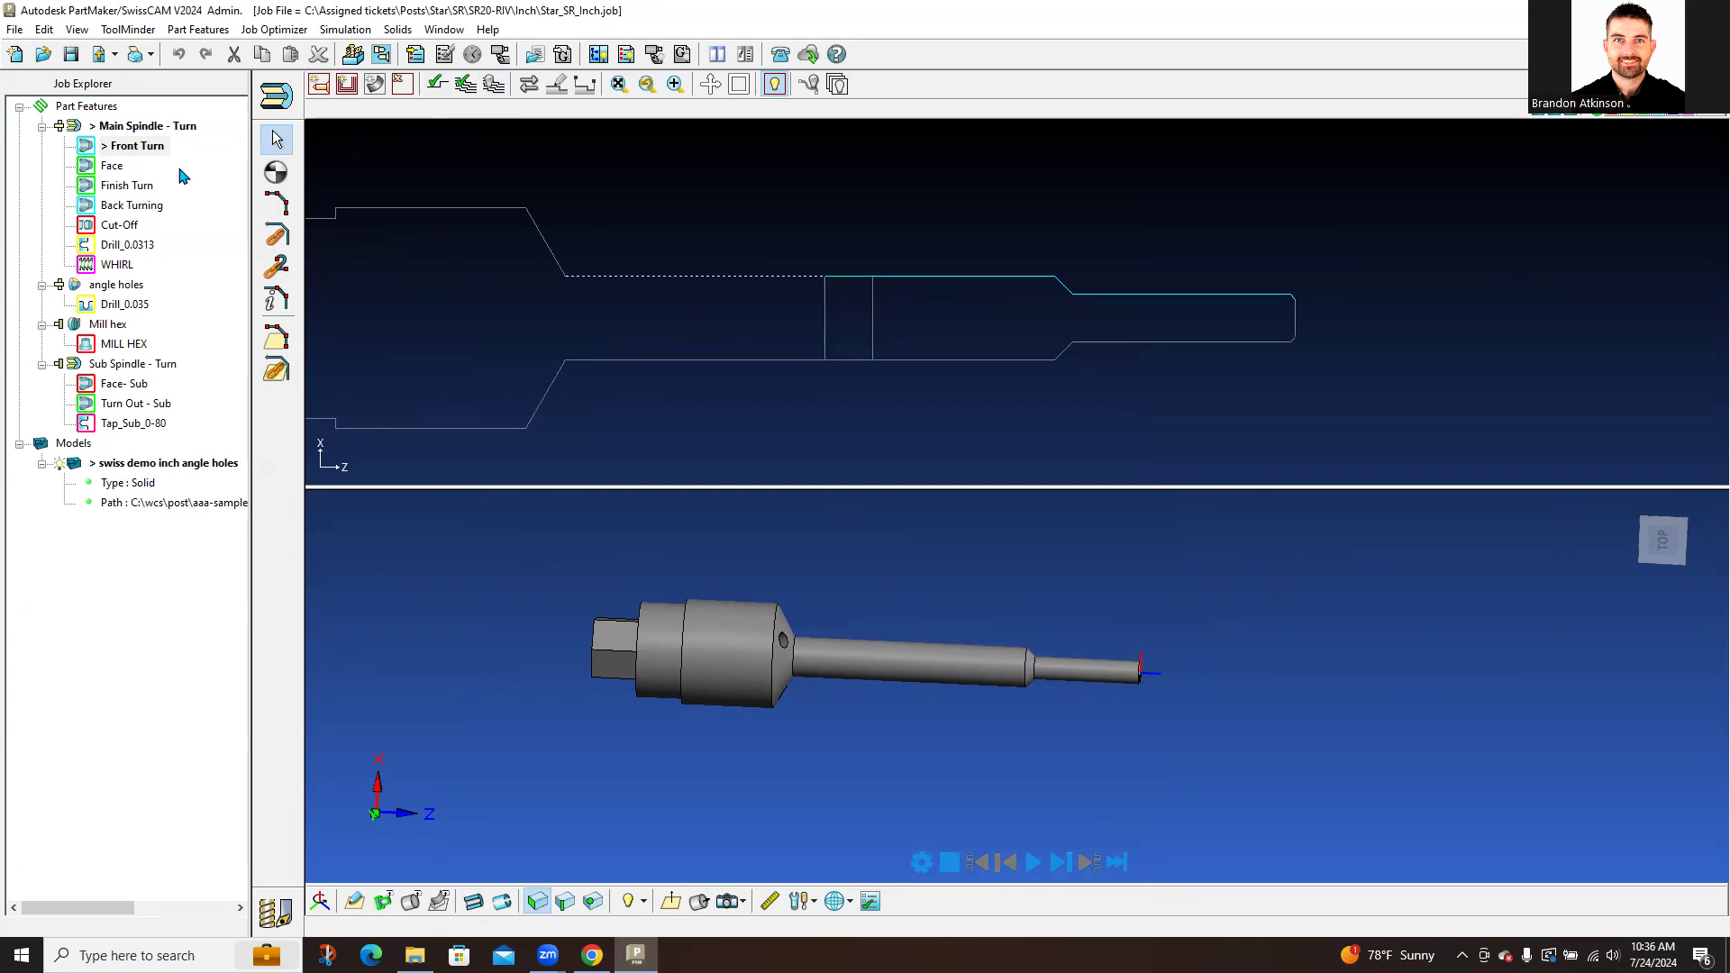
Step: Create a new through-hole Drill group, 0.25 diameter, named DEMO, and apply it
click(135, 245)
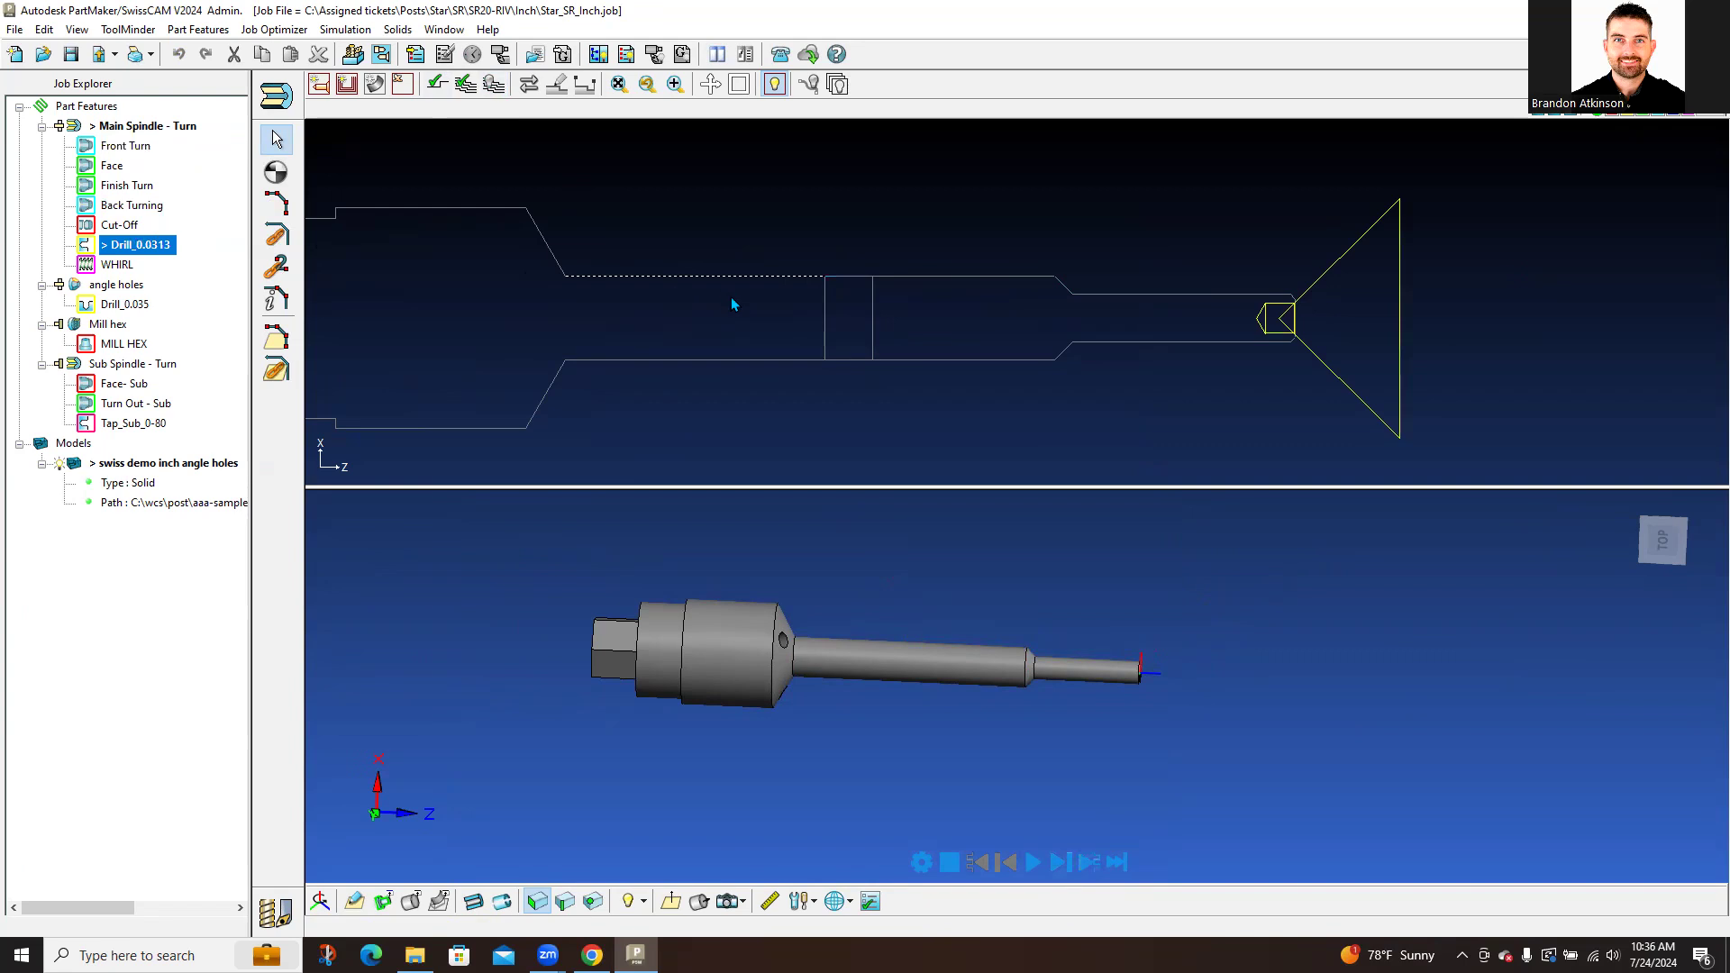
click(319, 86)
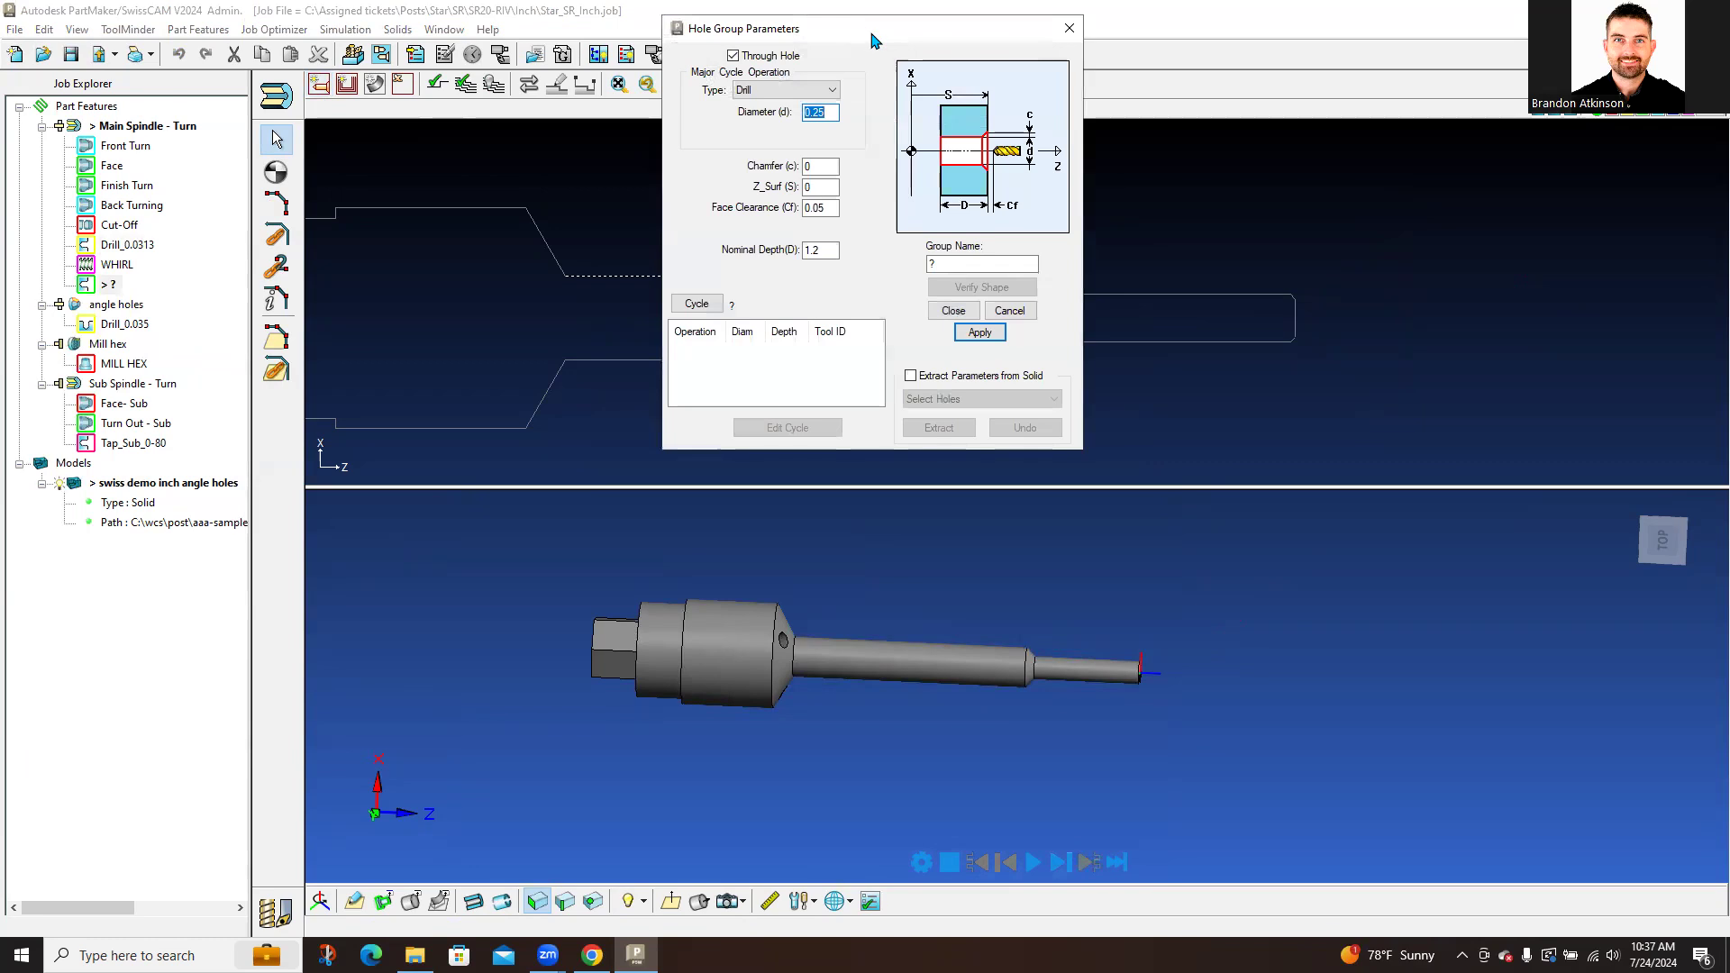
drag(873, 41, 1053, 214)
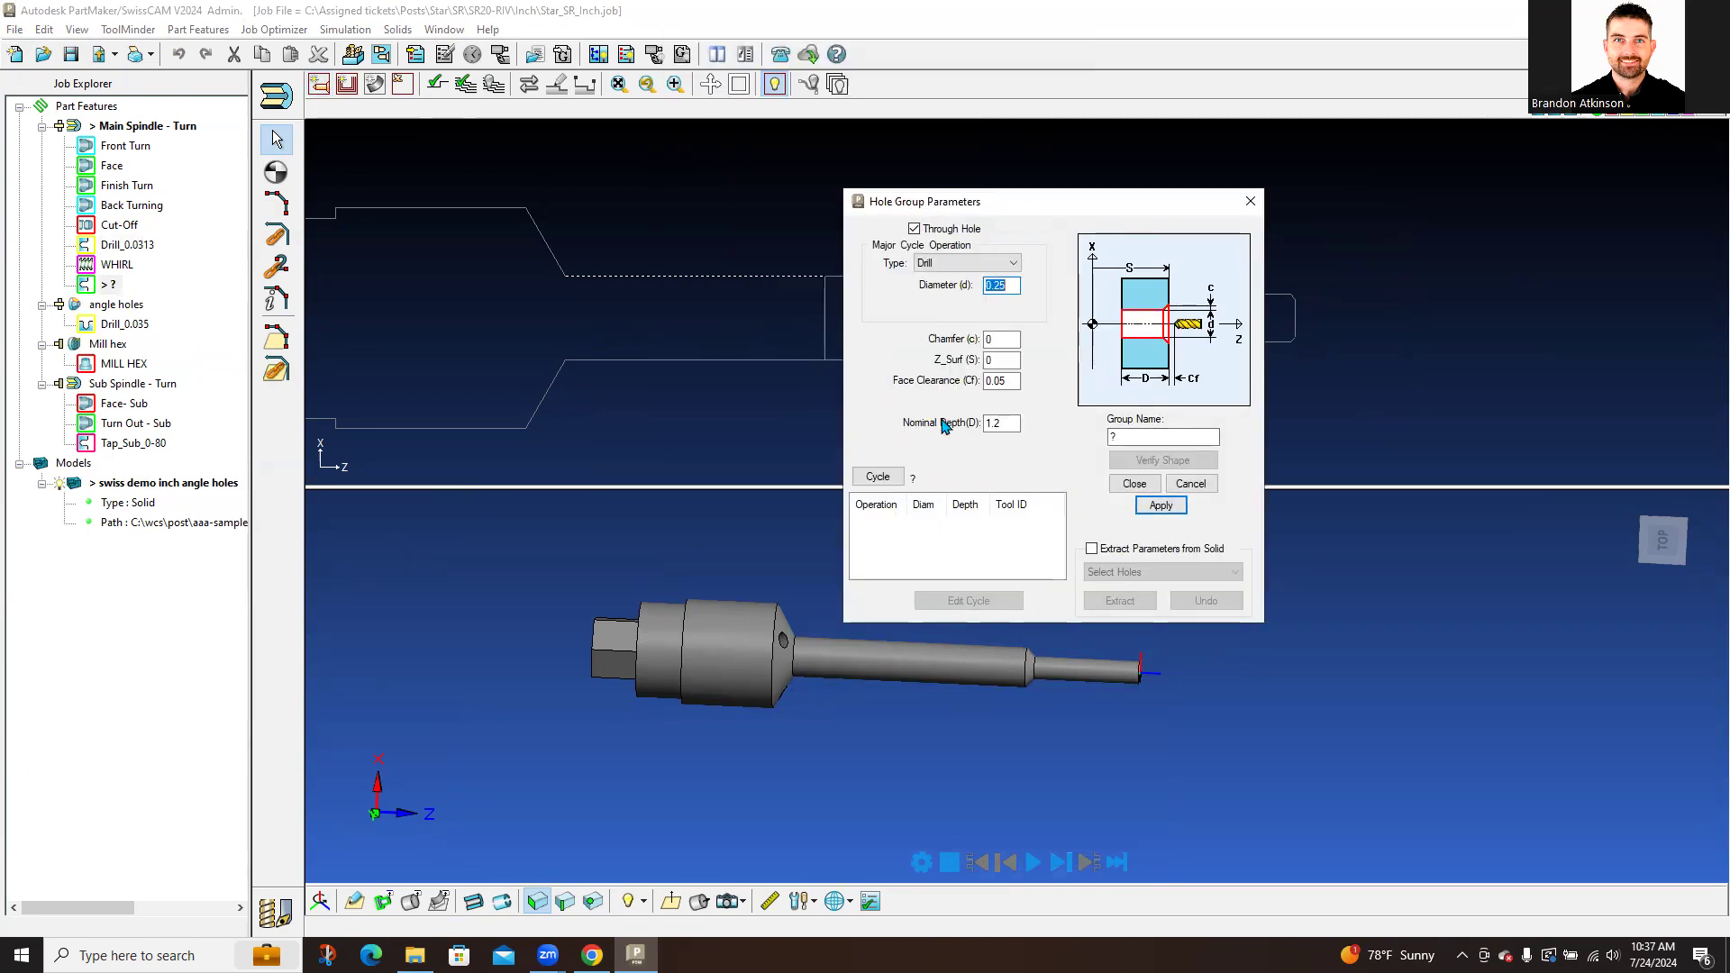
click(1013, 263)
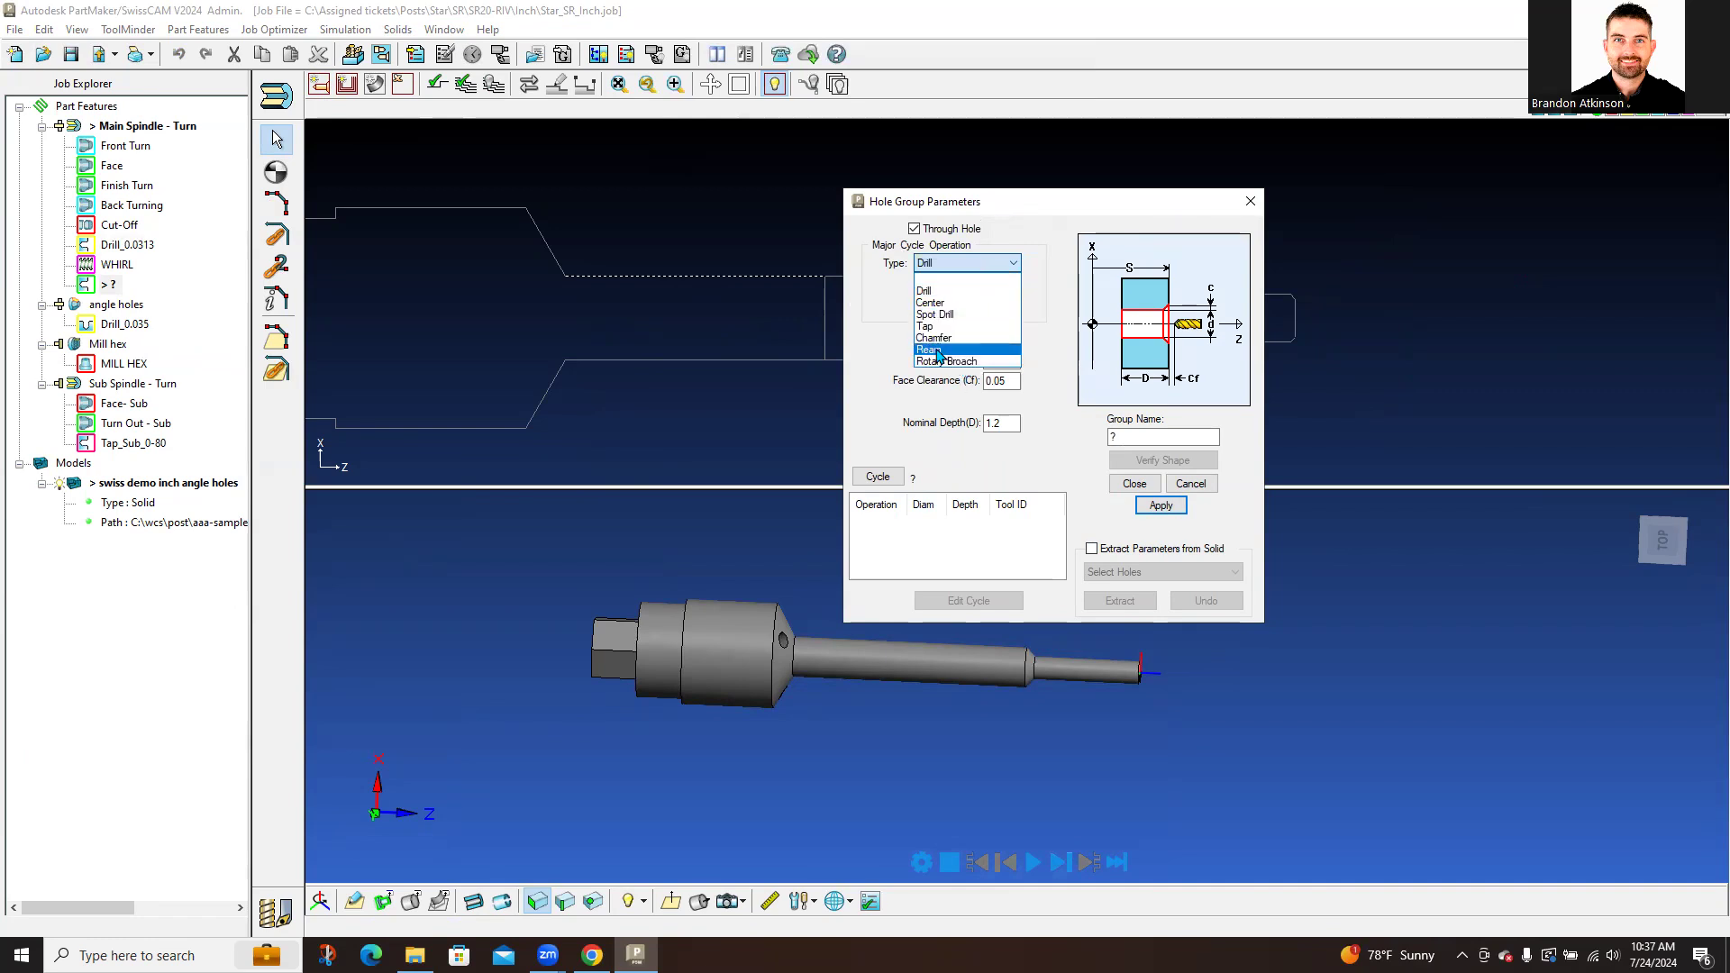
click(968, 290)
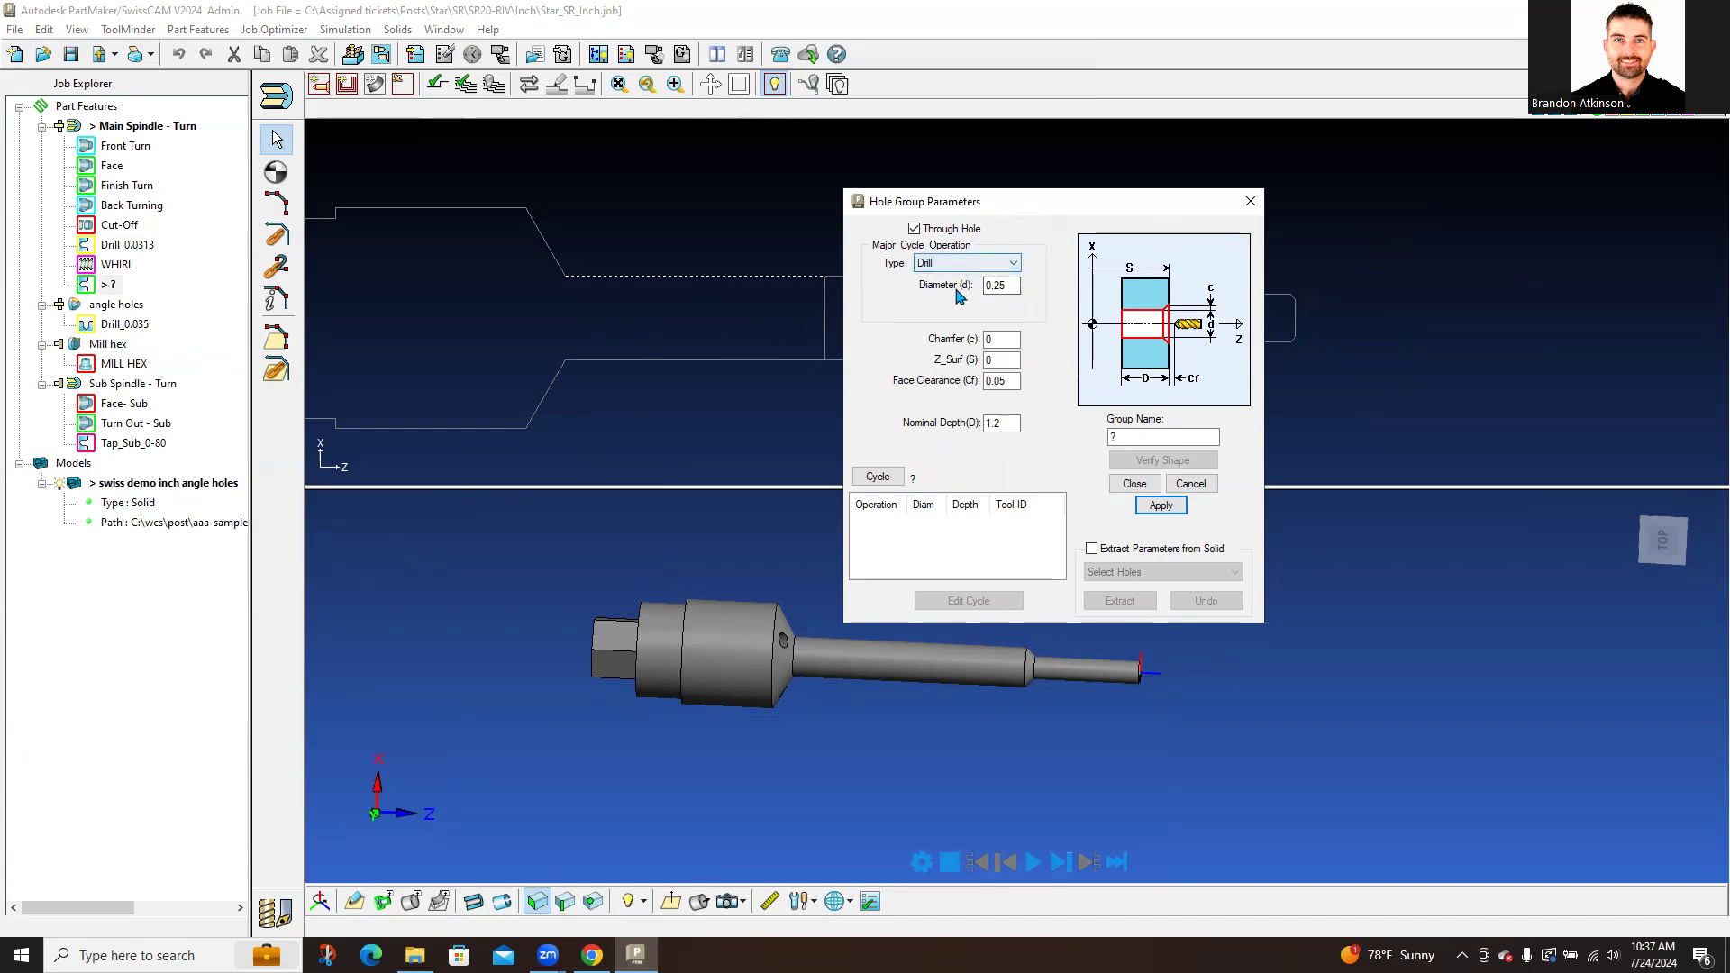
double_click(1002, 285)
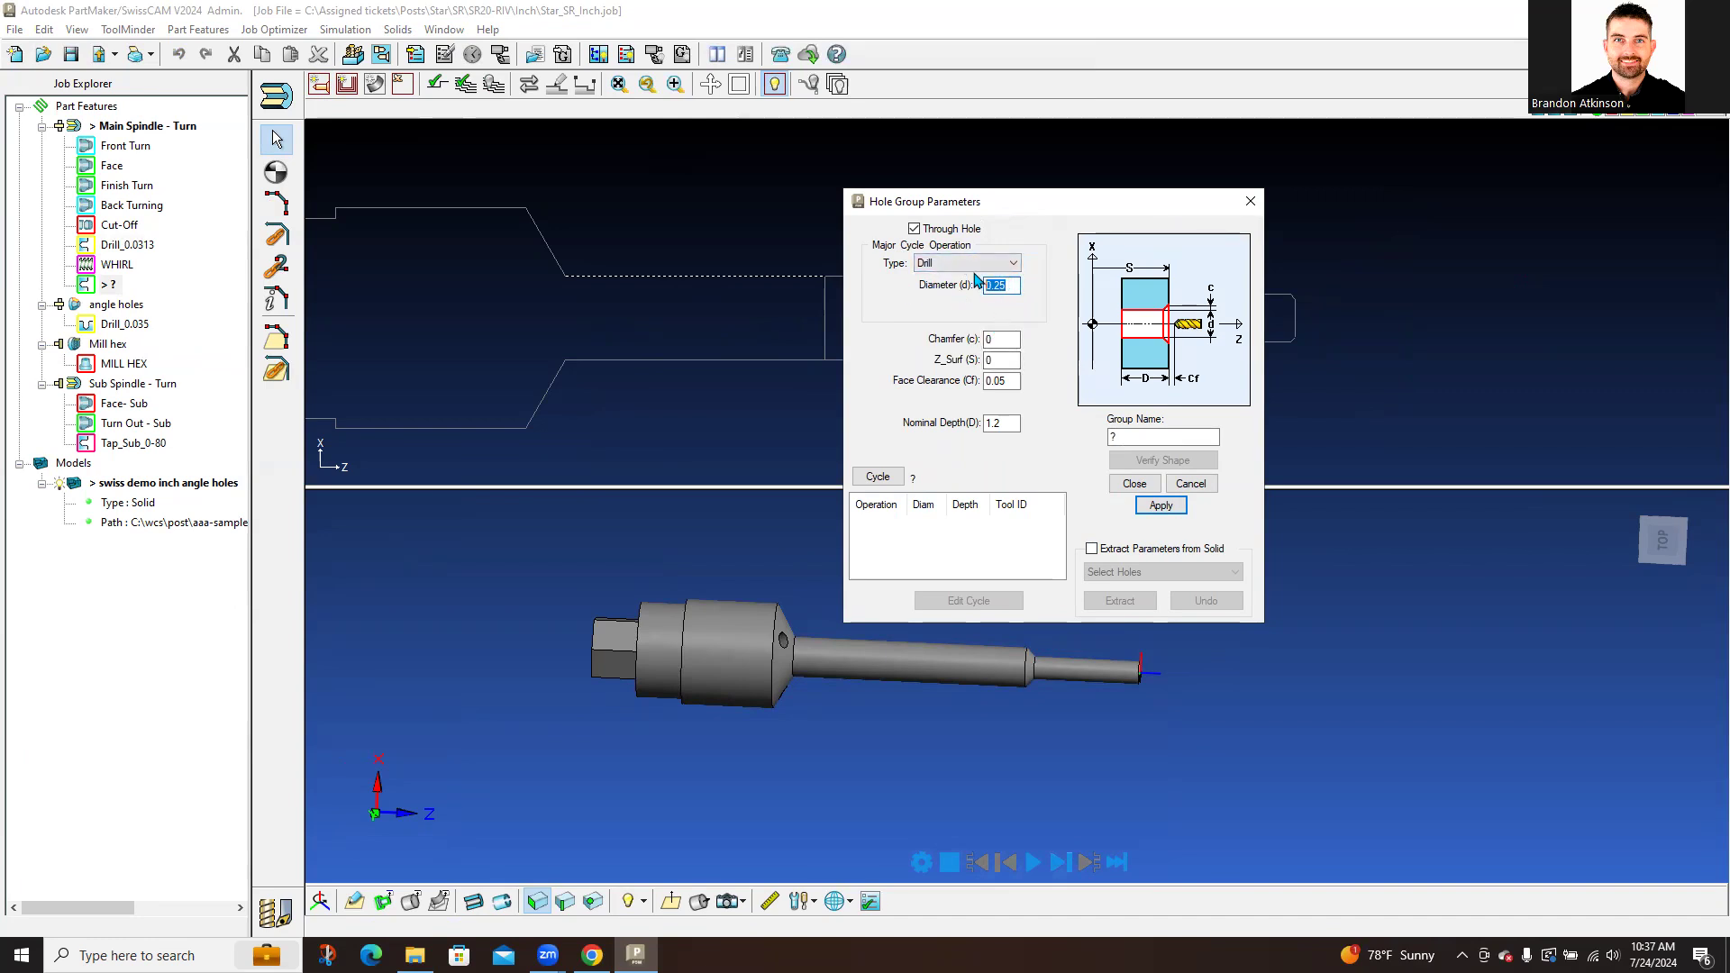
double_click(1136, 436)
text(DEMO)
click(1161, 507)
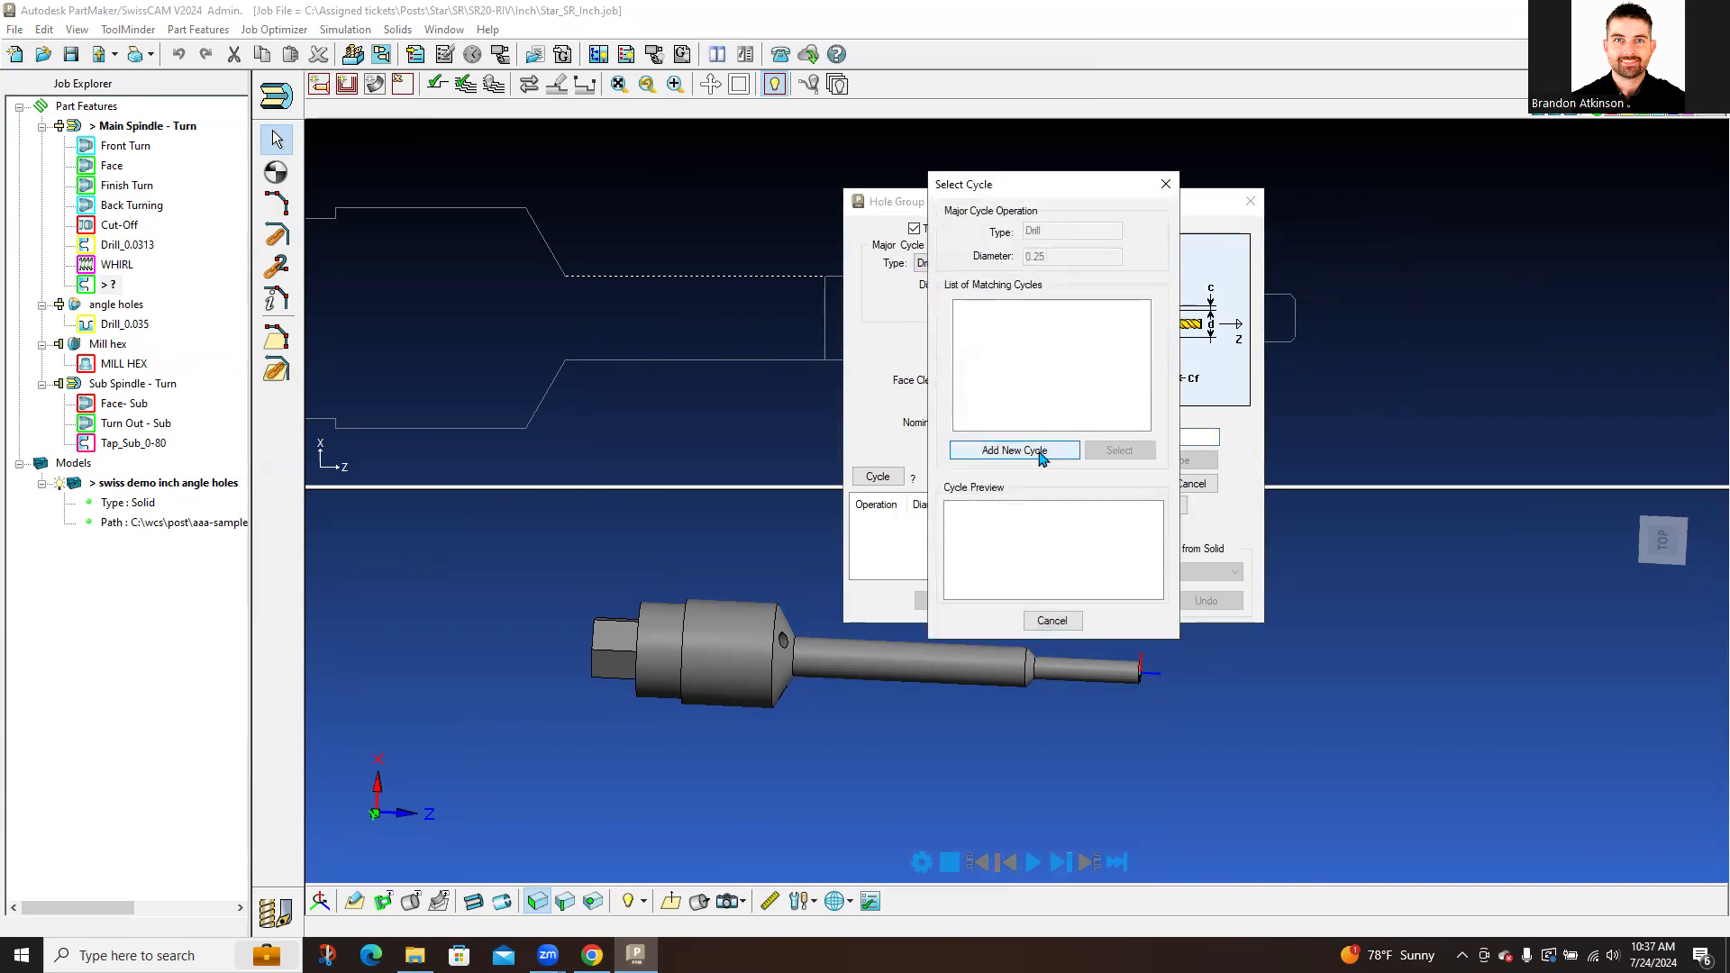
Step: Add cycle Drill_0.25, leave its 0.25 drill canned cycle unchanged, and insert an empty operation above
click(1044, 451)
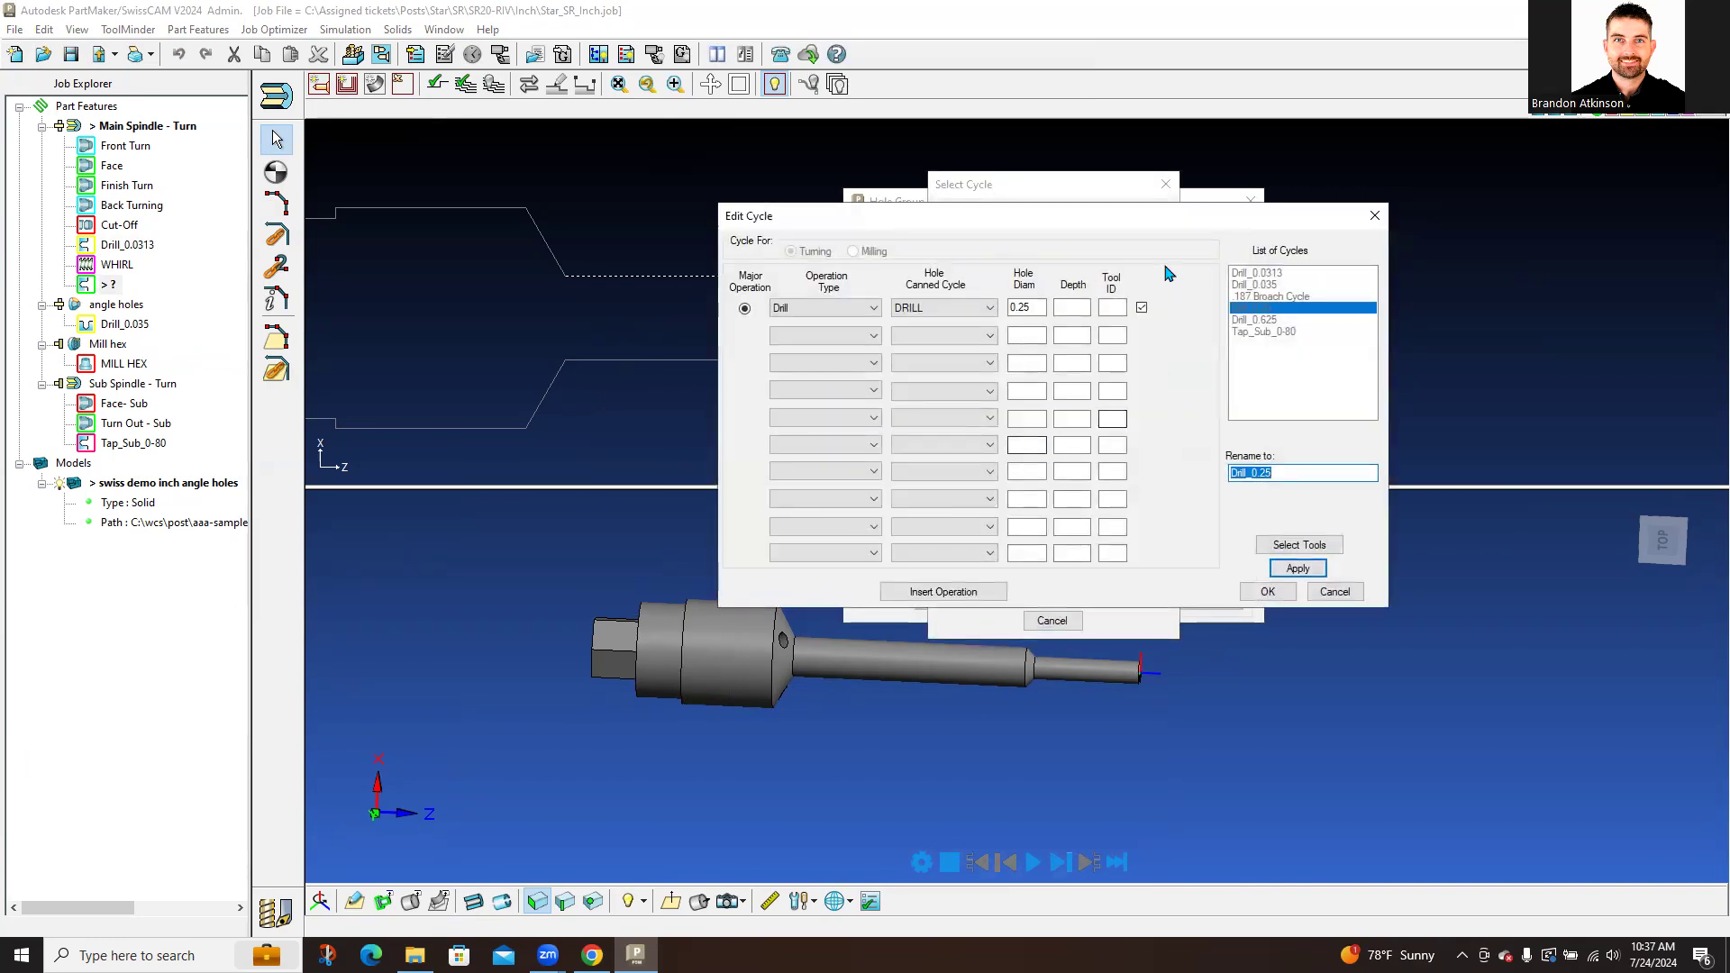
drag(1147, 225, 1254, 406)
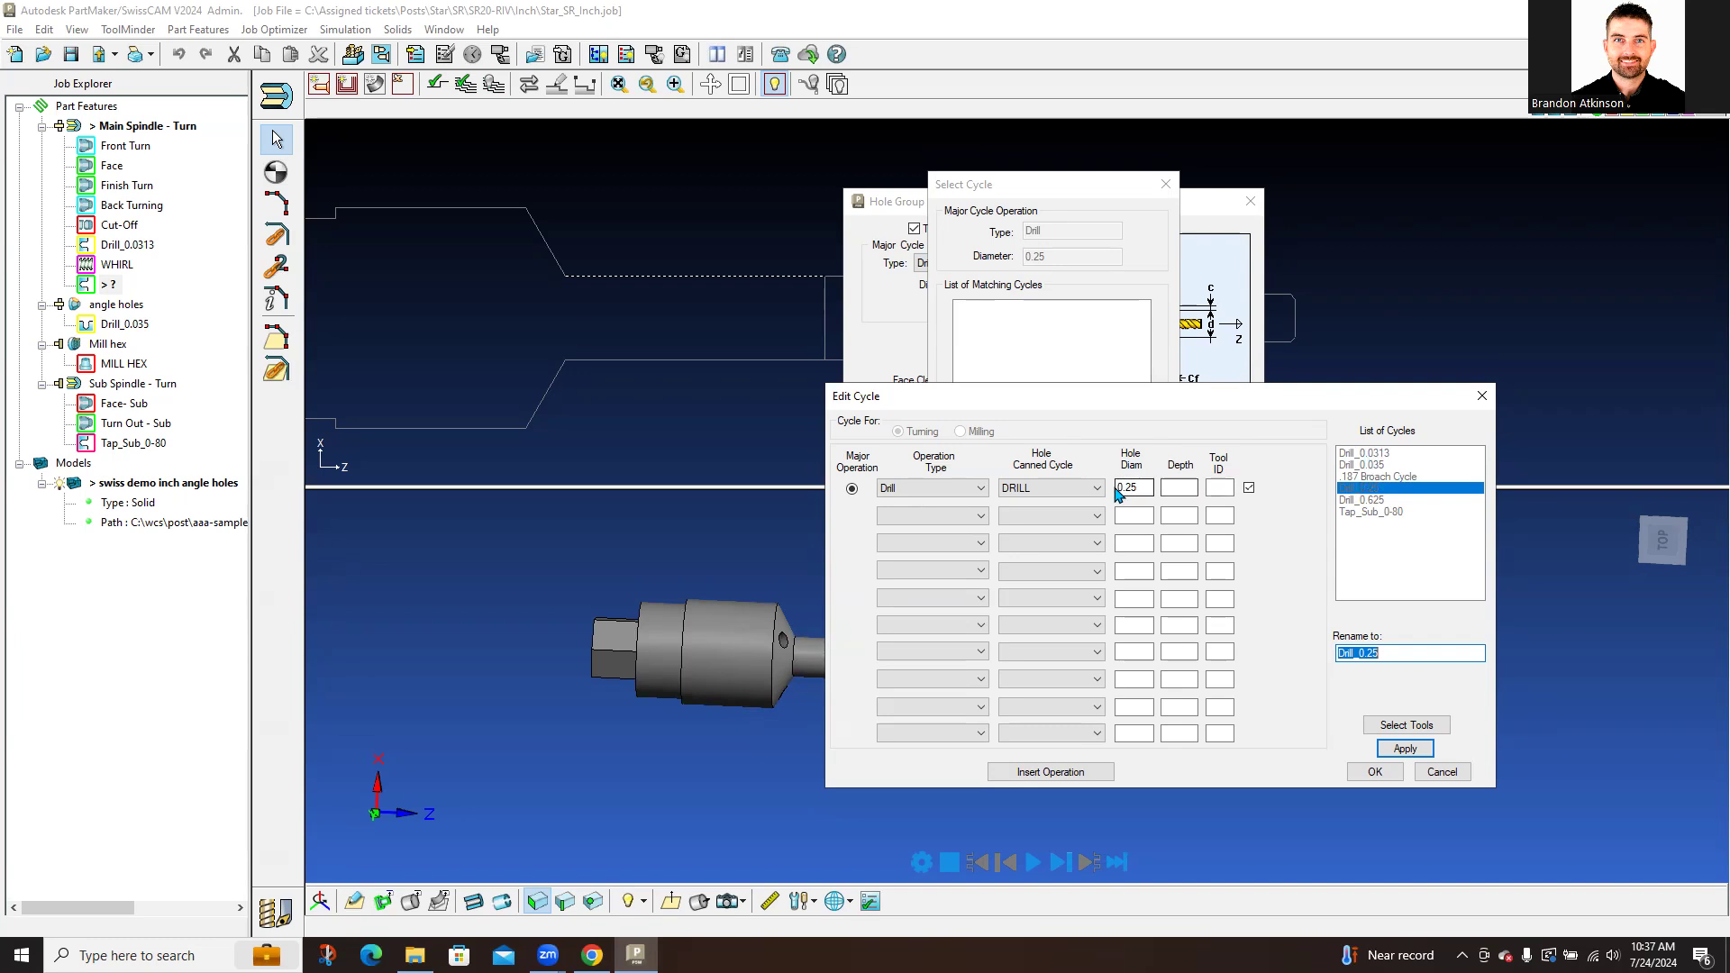
drag(1142, 488, 1105, 487)
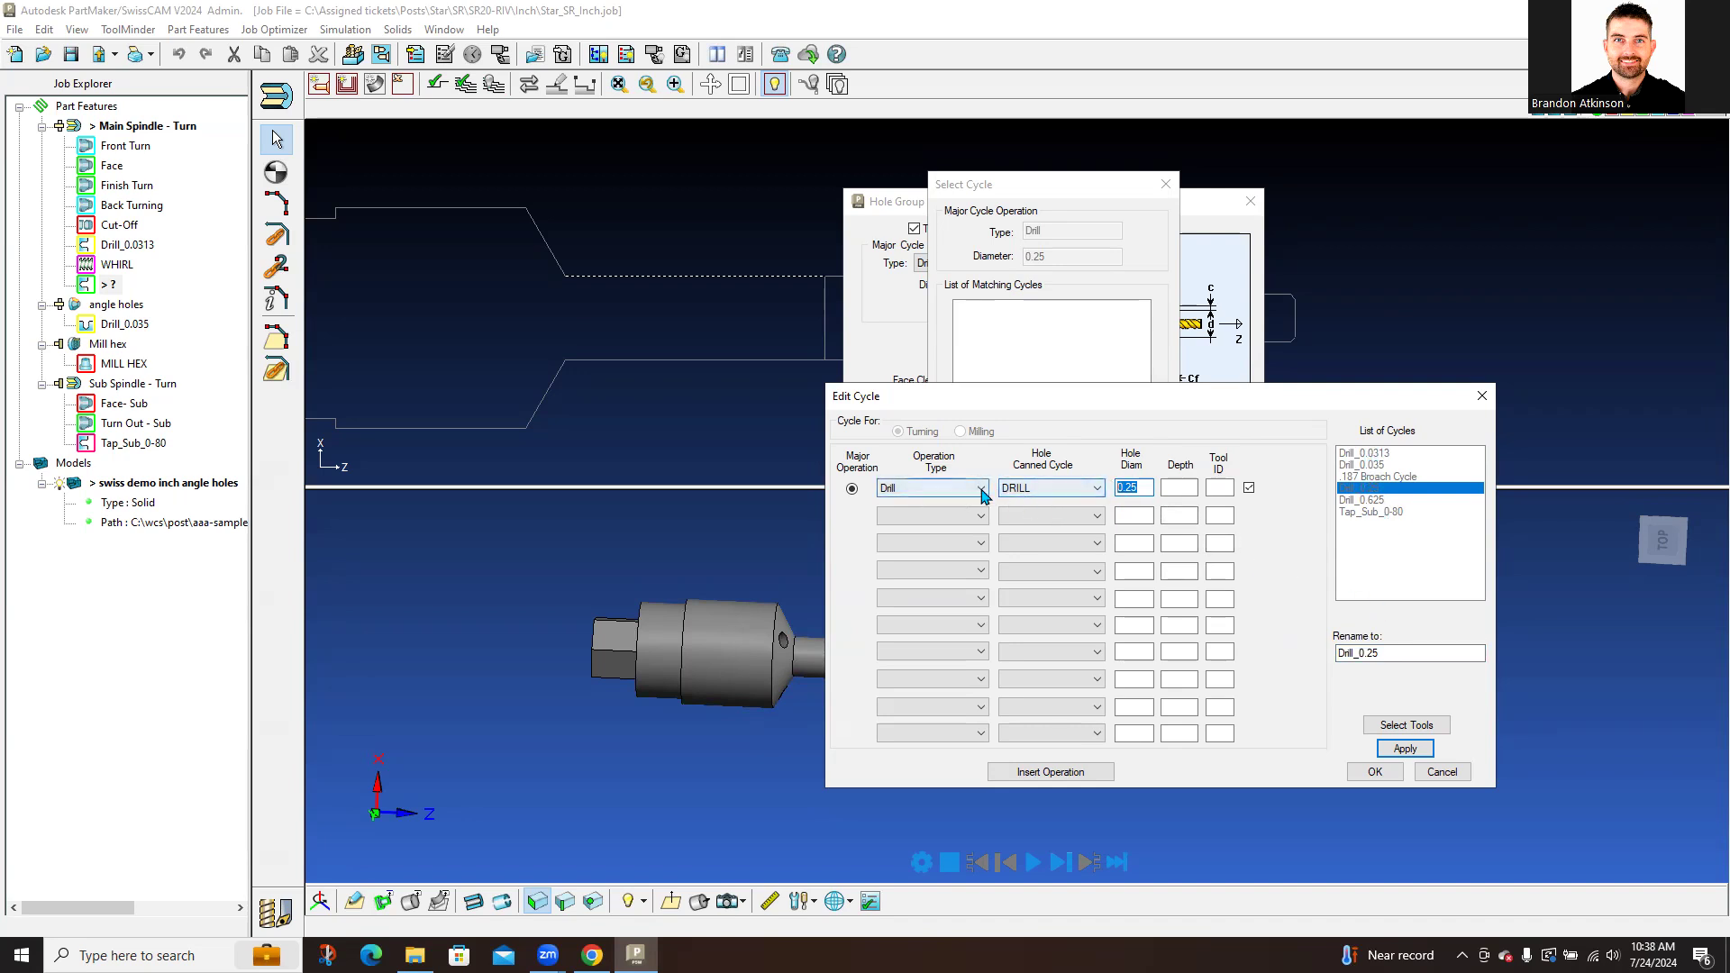
click(1053, 490)
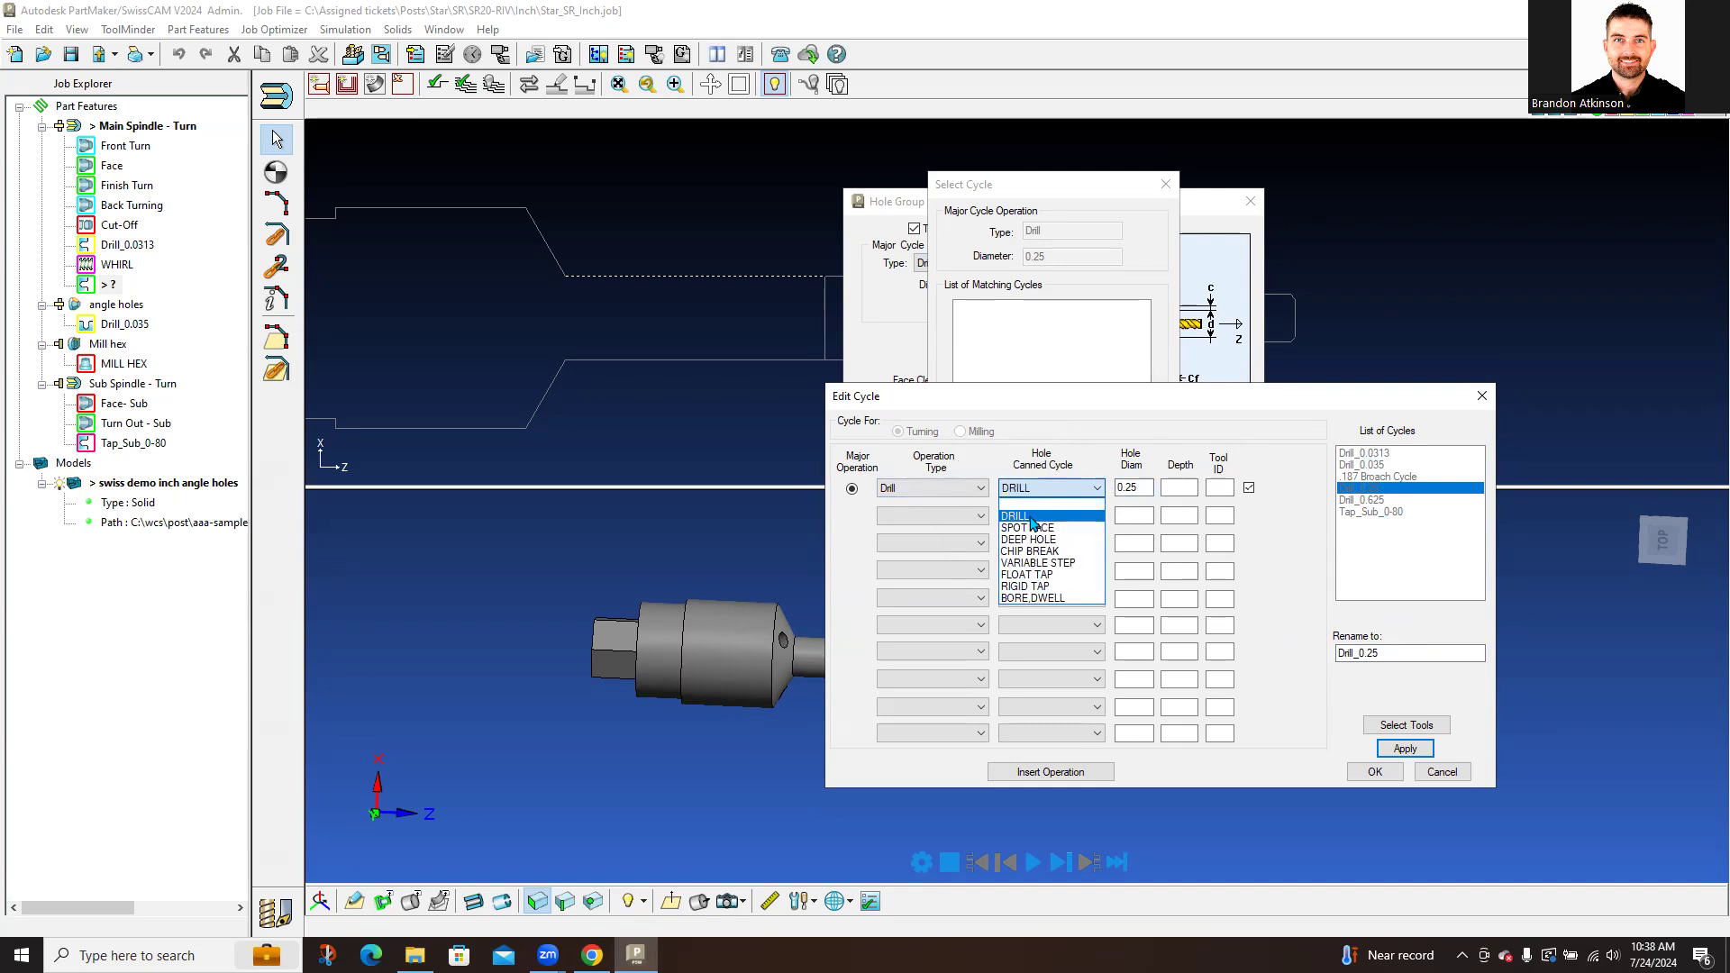
click(1032, 539)
click(1072, 489)
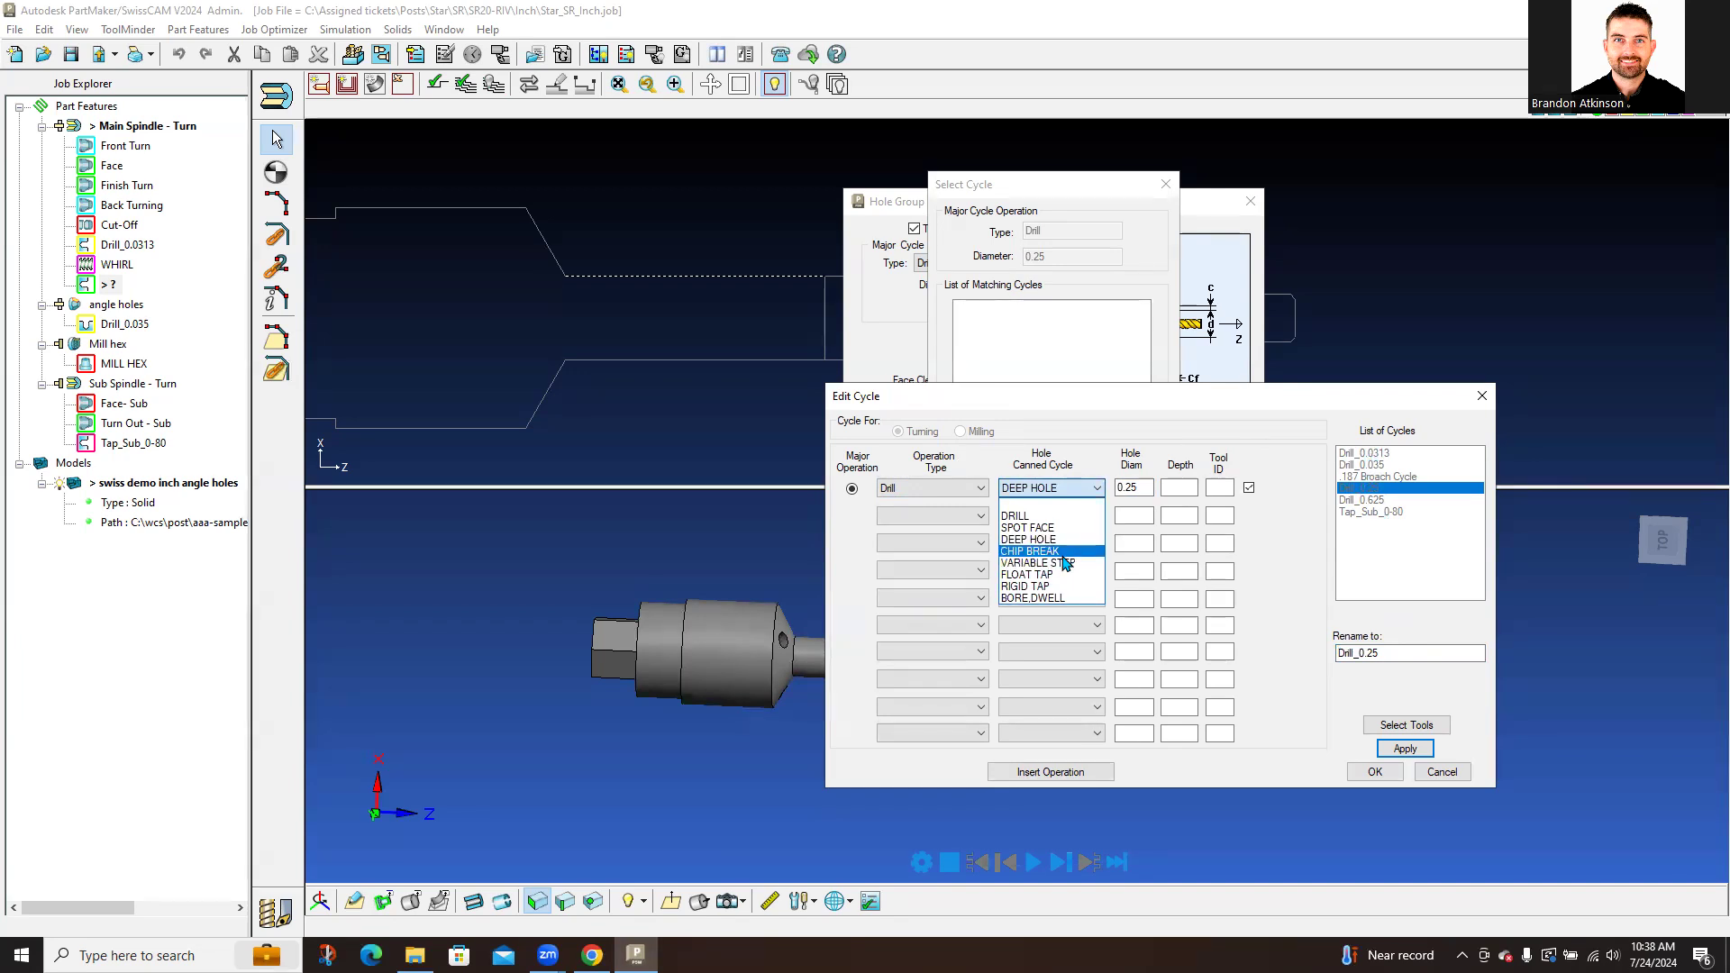
click(1050, 539)
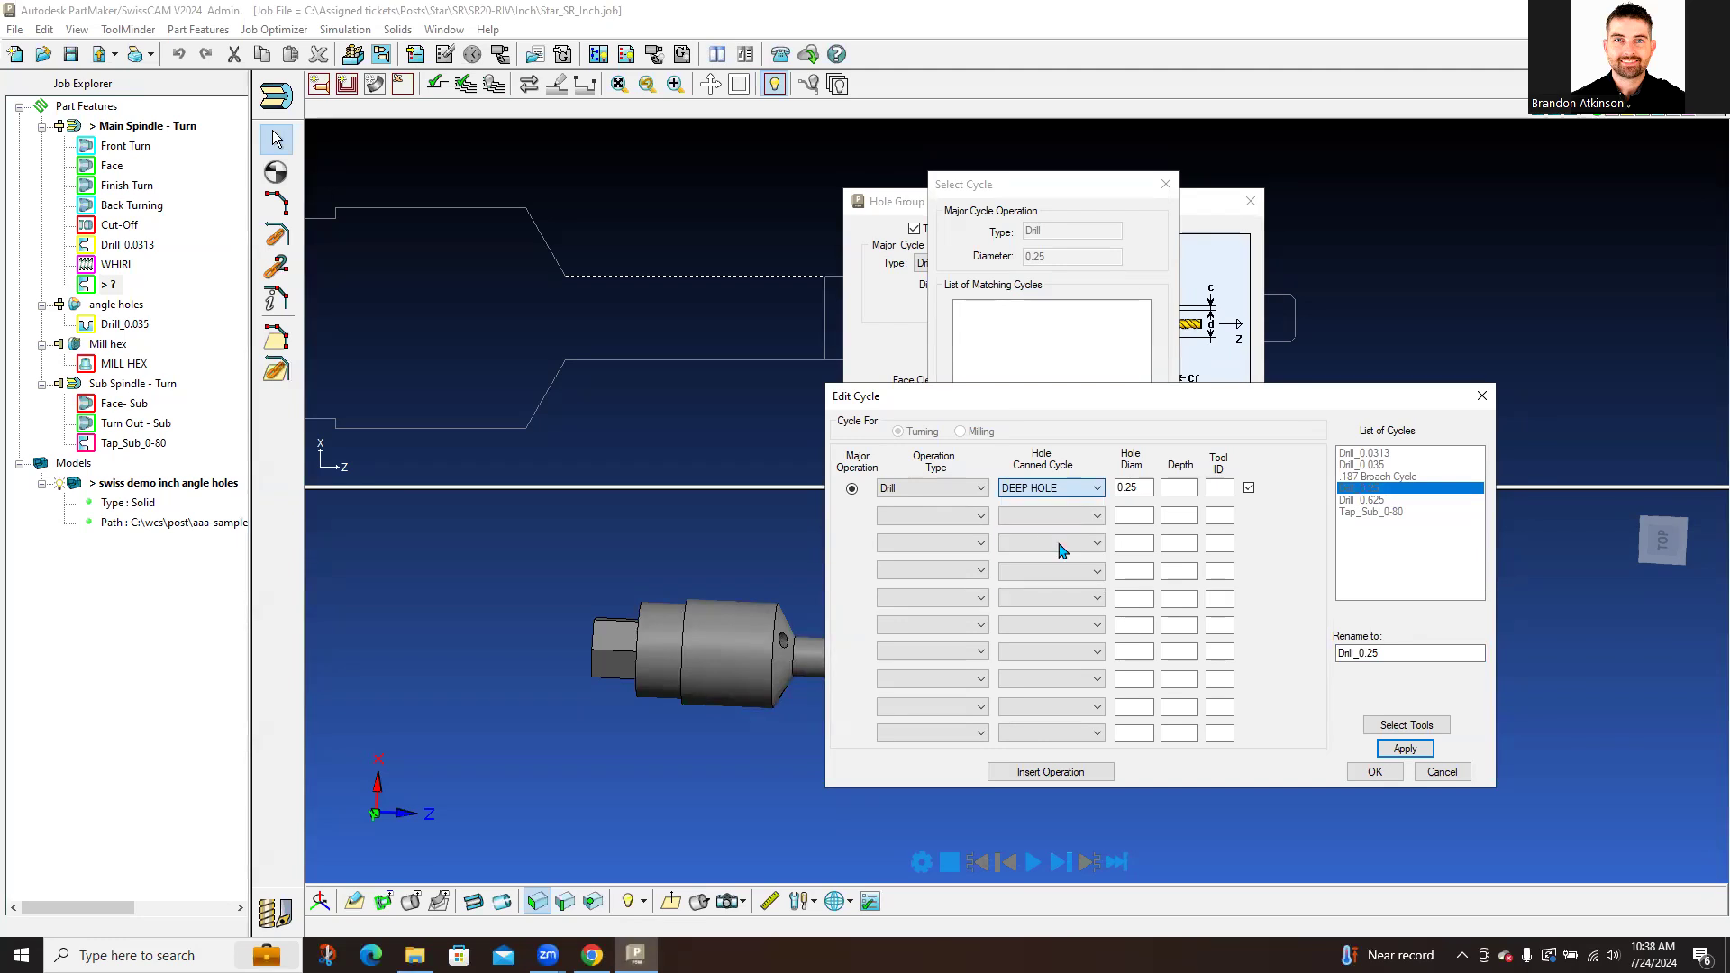
click(1051, 773)
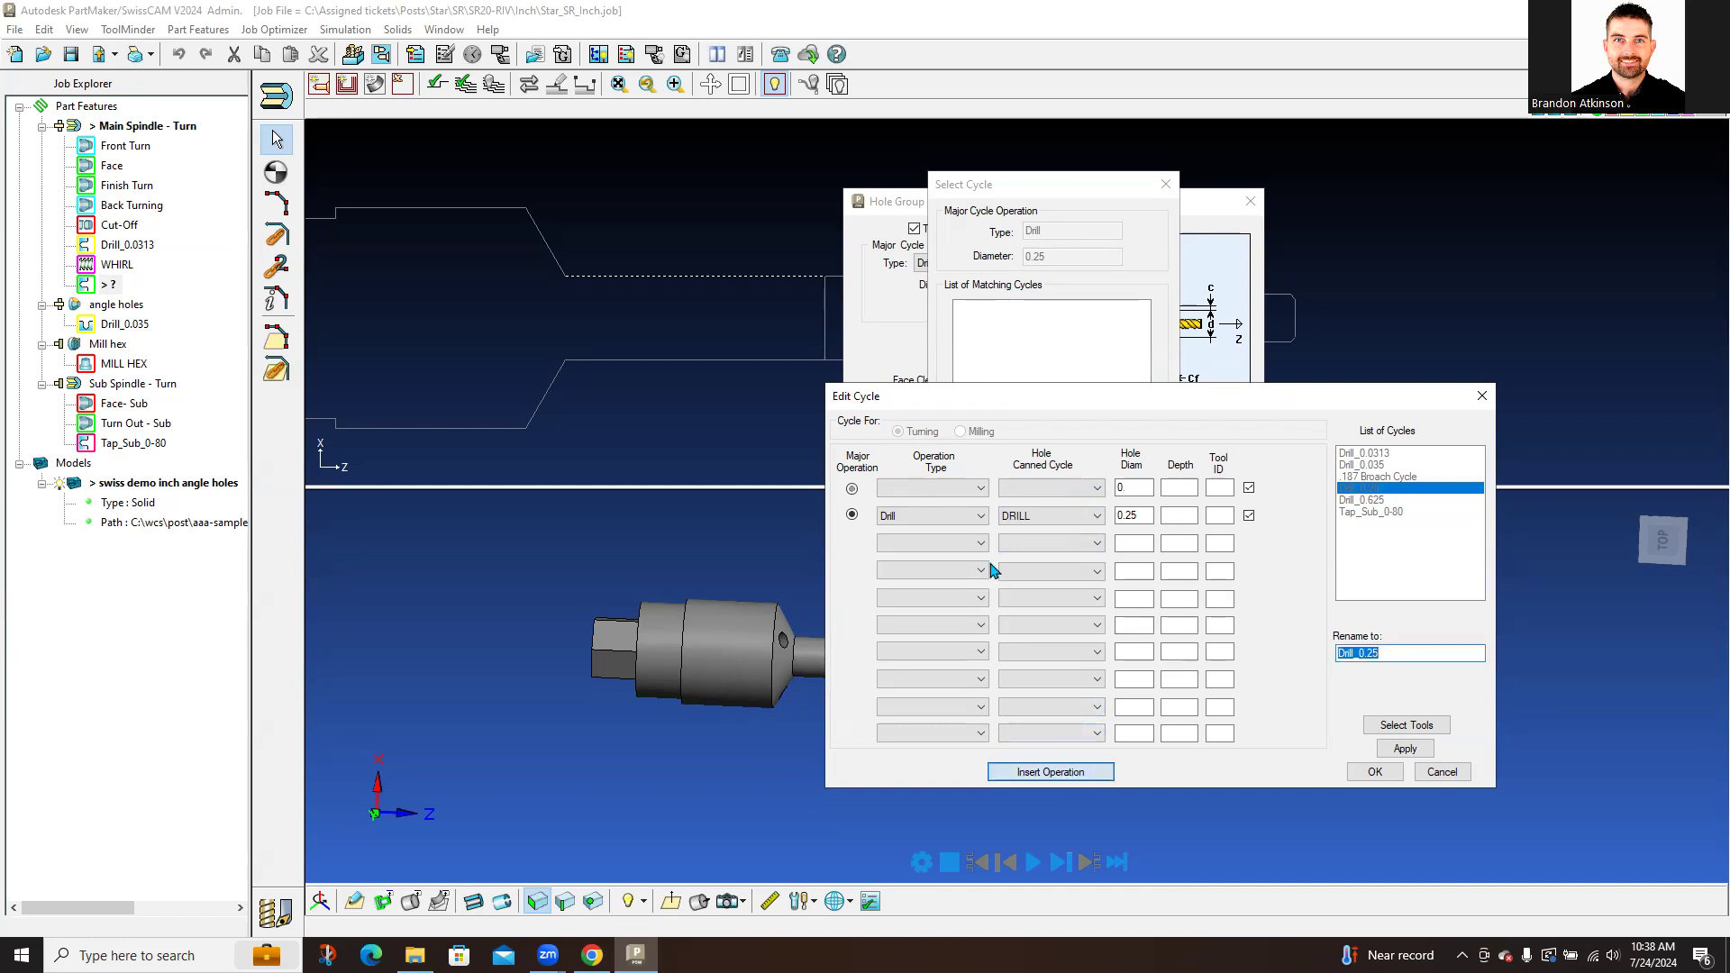
Step: Make the first cycle step a Spot Drill with the SPOT FACE canned cycle
click(979, 487)
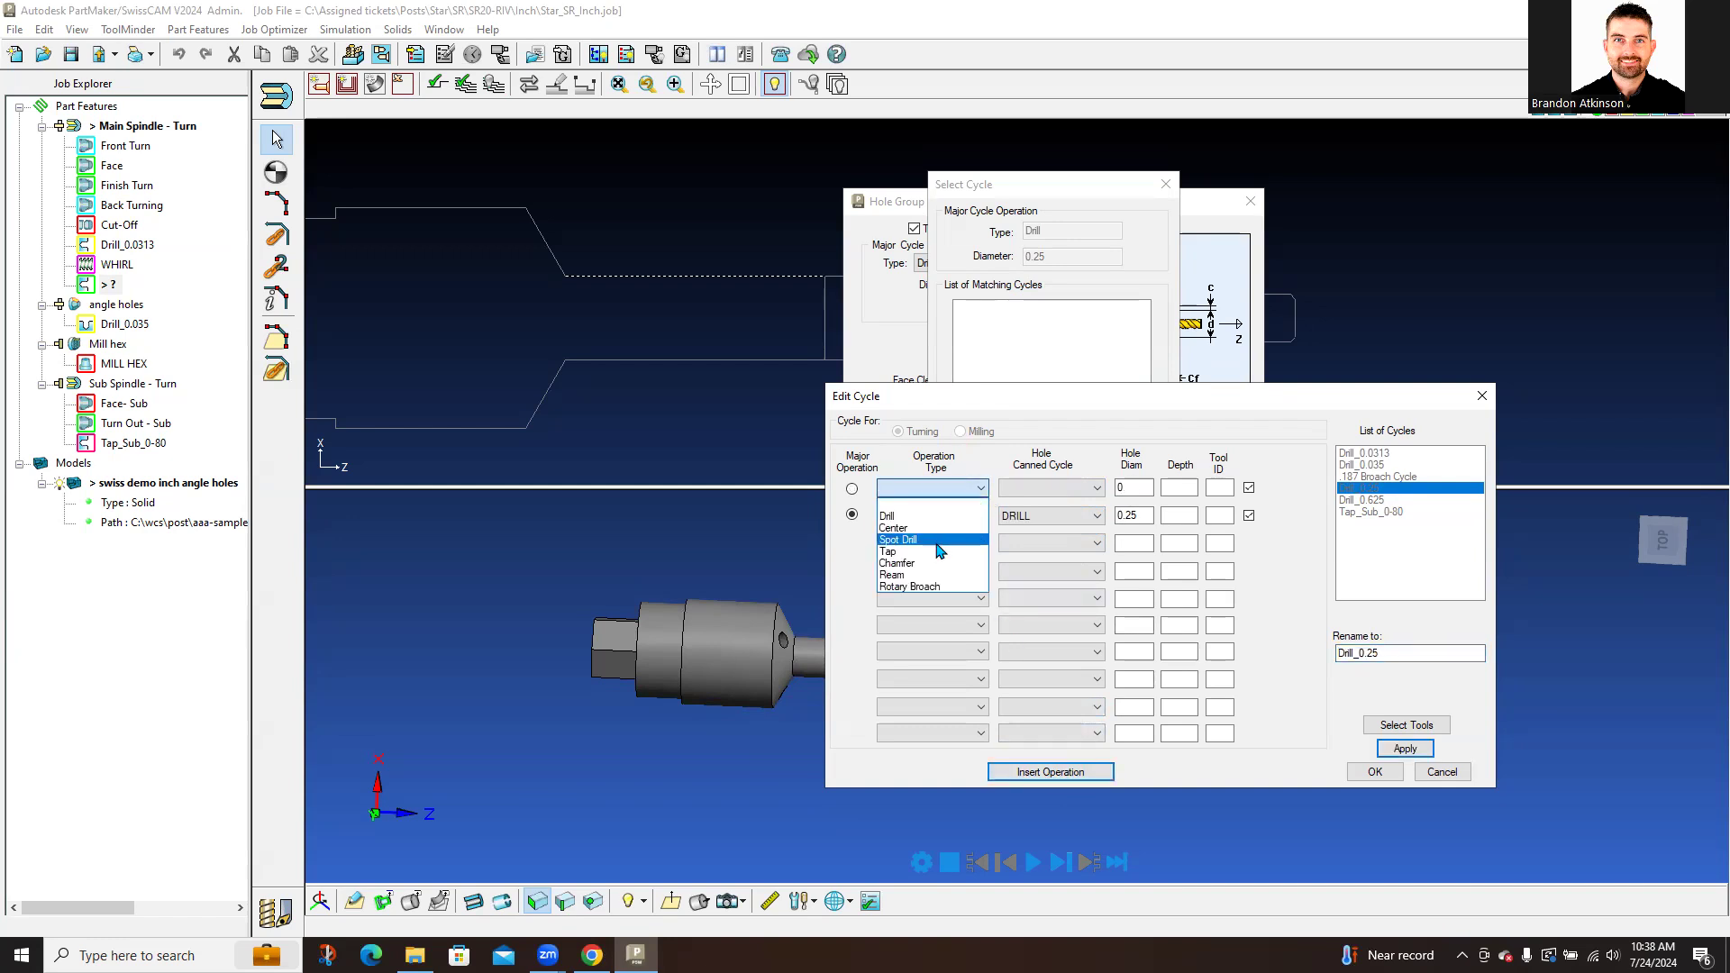
click(928, 516)
click(1050, 489)
click(1045, 528)
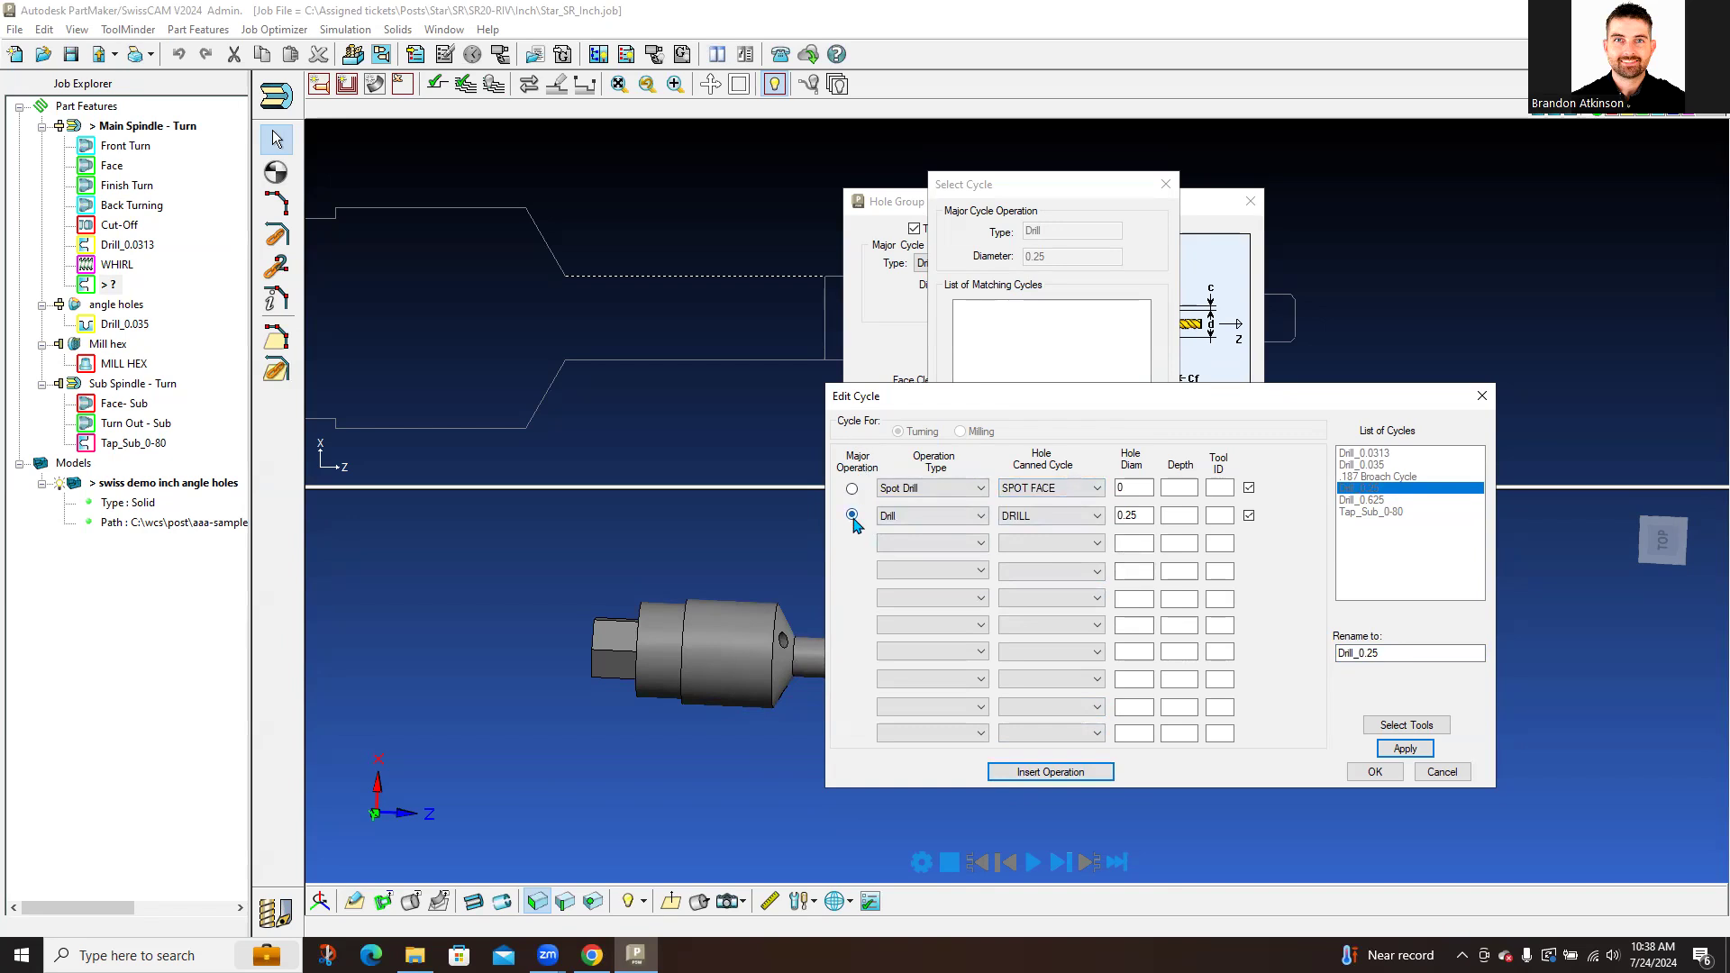
key(ctrl)
key(ctrl)
key(ctrl)
Step: Make the third step a RIGID TAP, save the cycle and dismiss the missing-tools warning
click(980, 543)
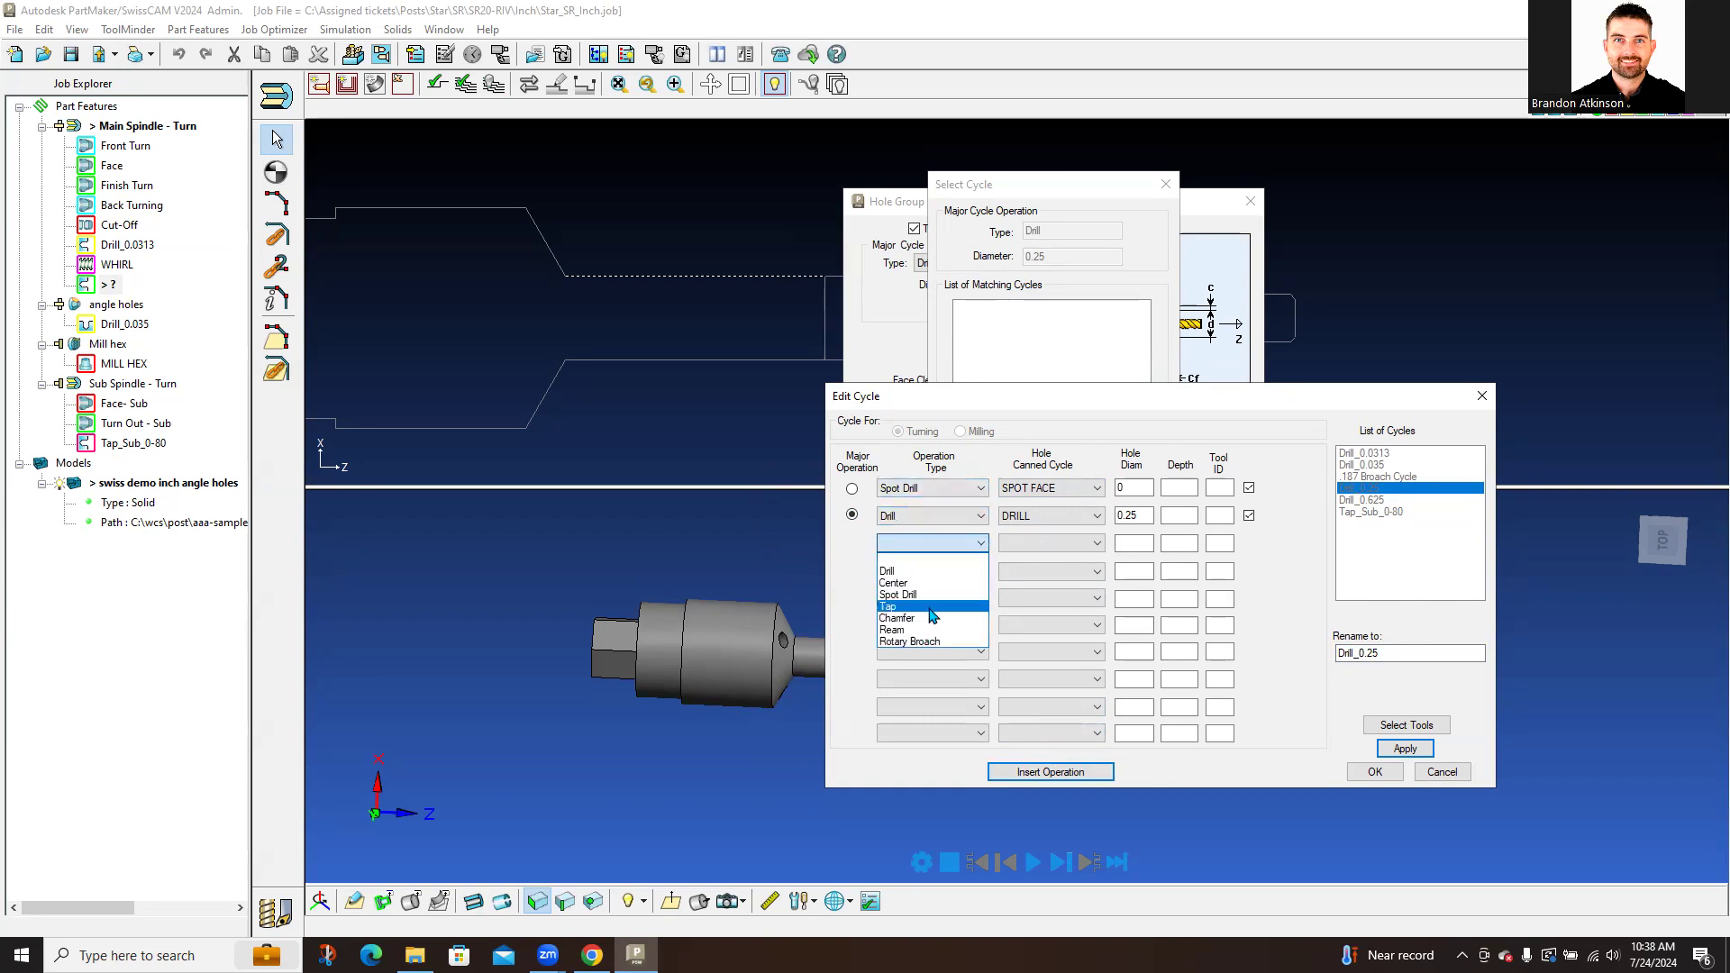
click(891, 607)
click(1018, 547)
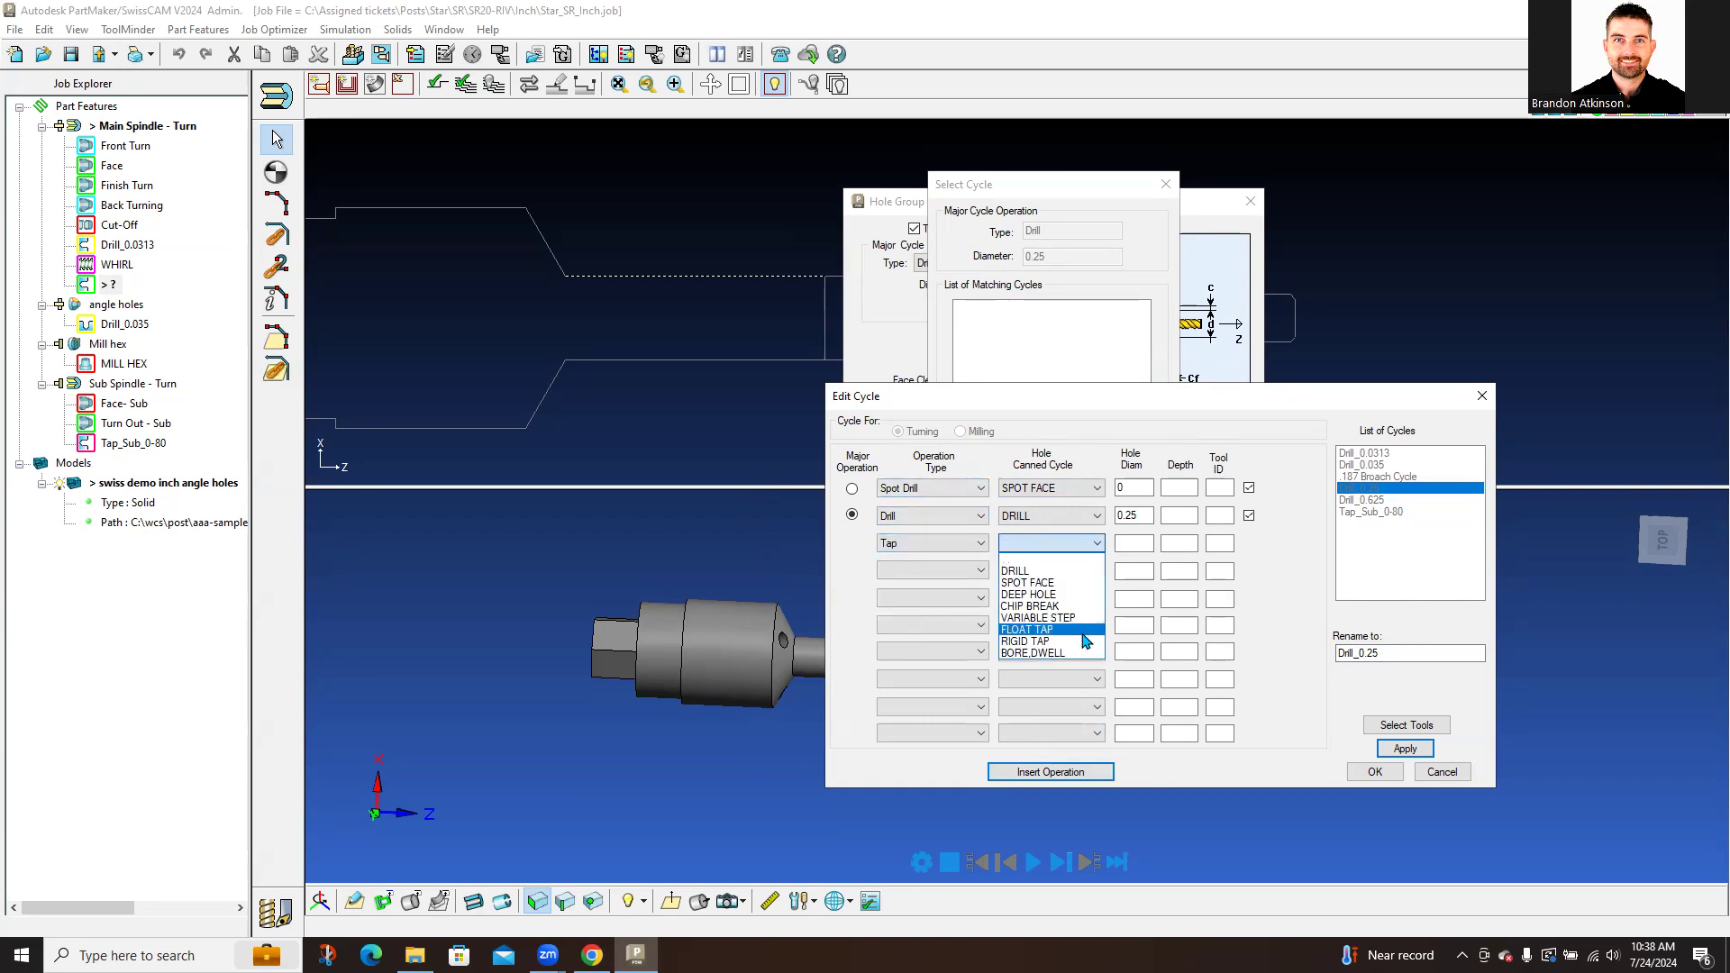
click(1050, 642)
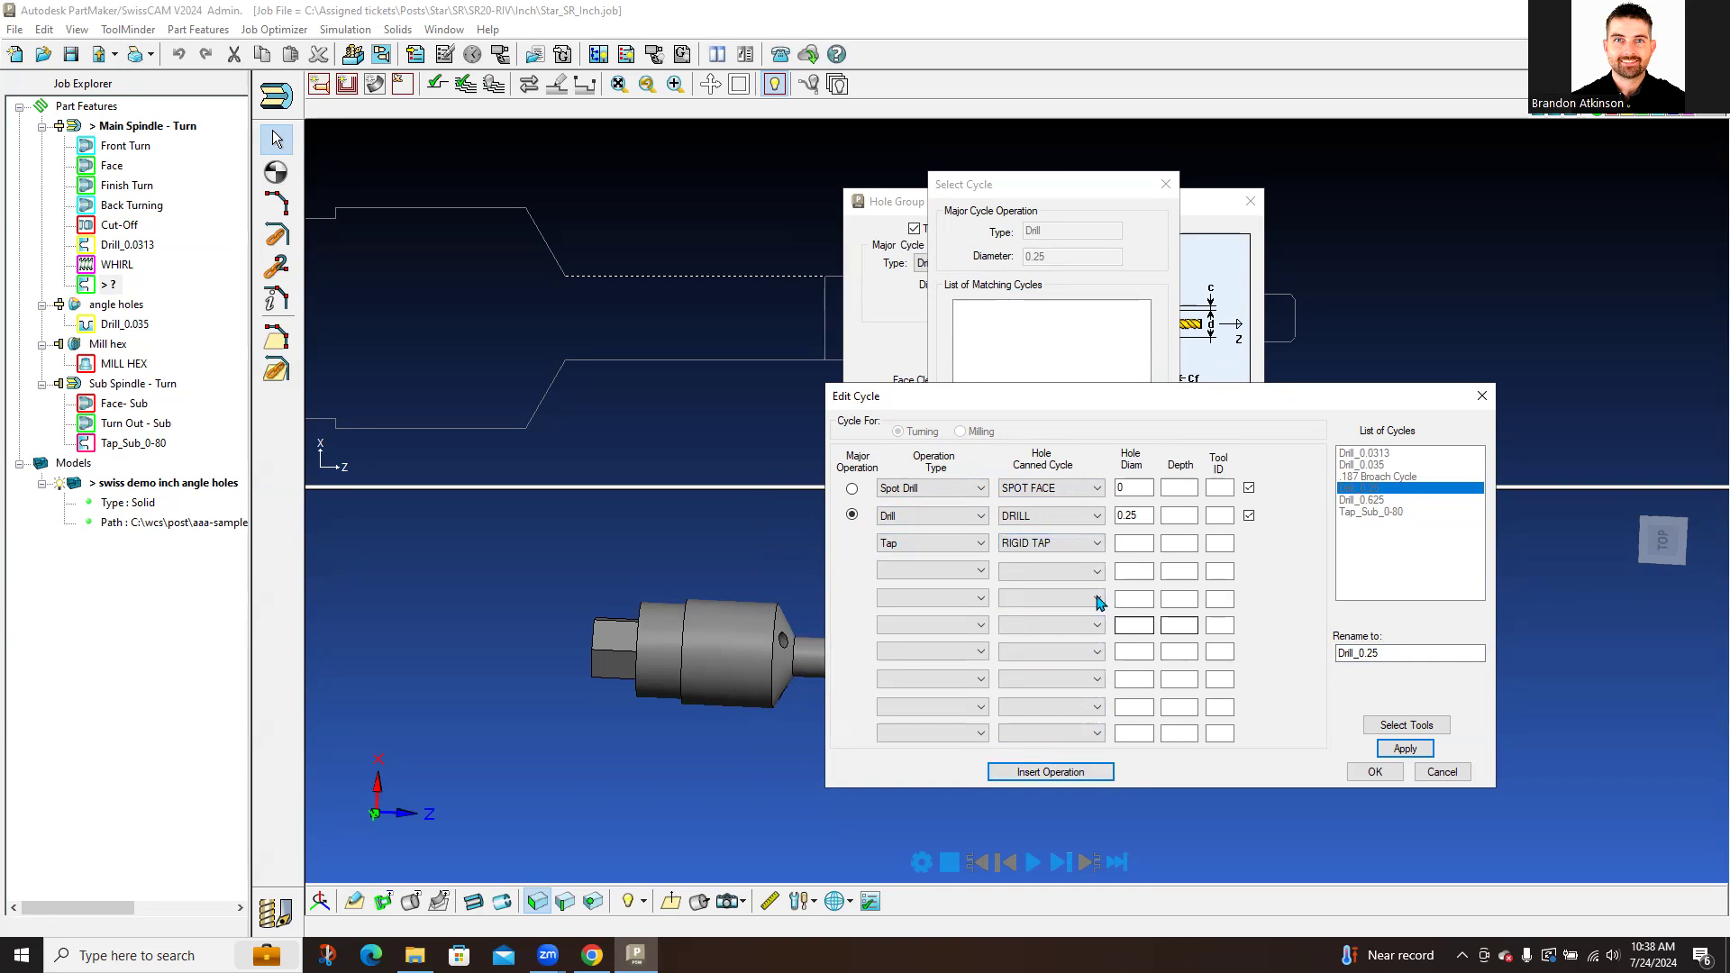
click(981, 572)
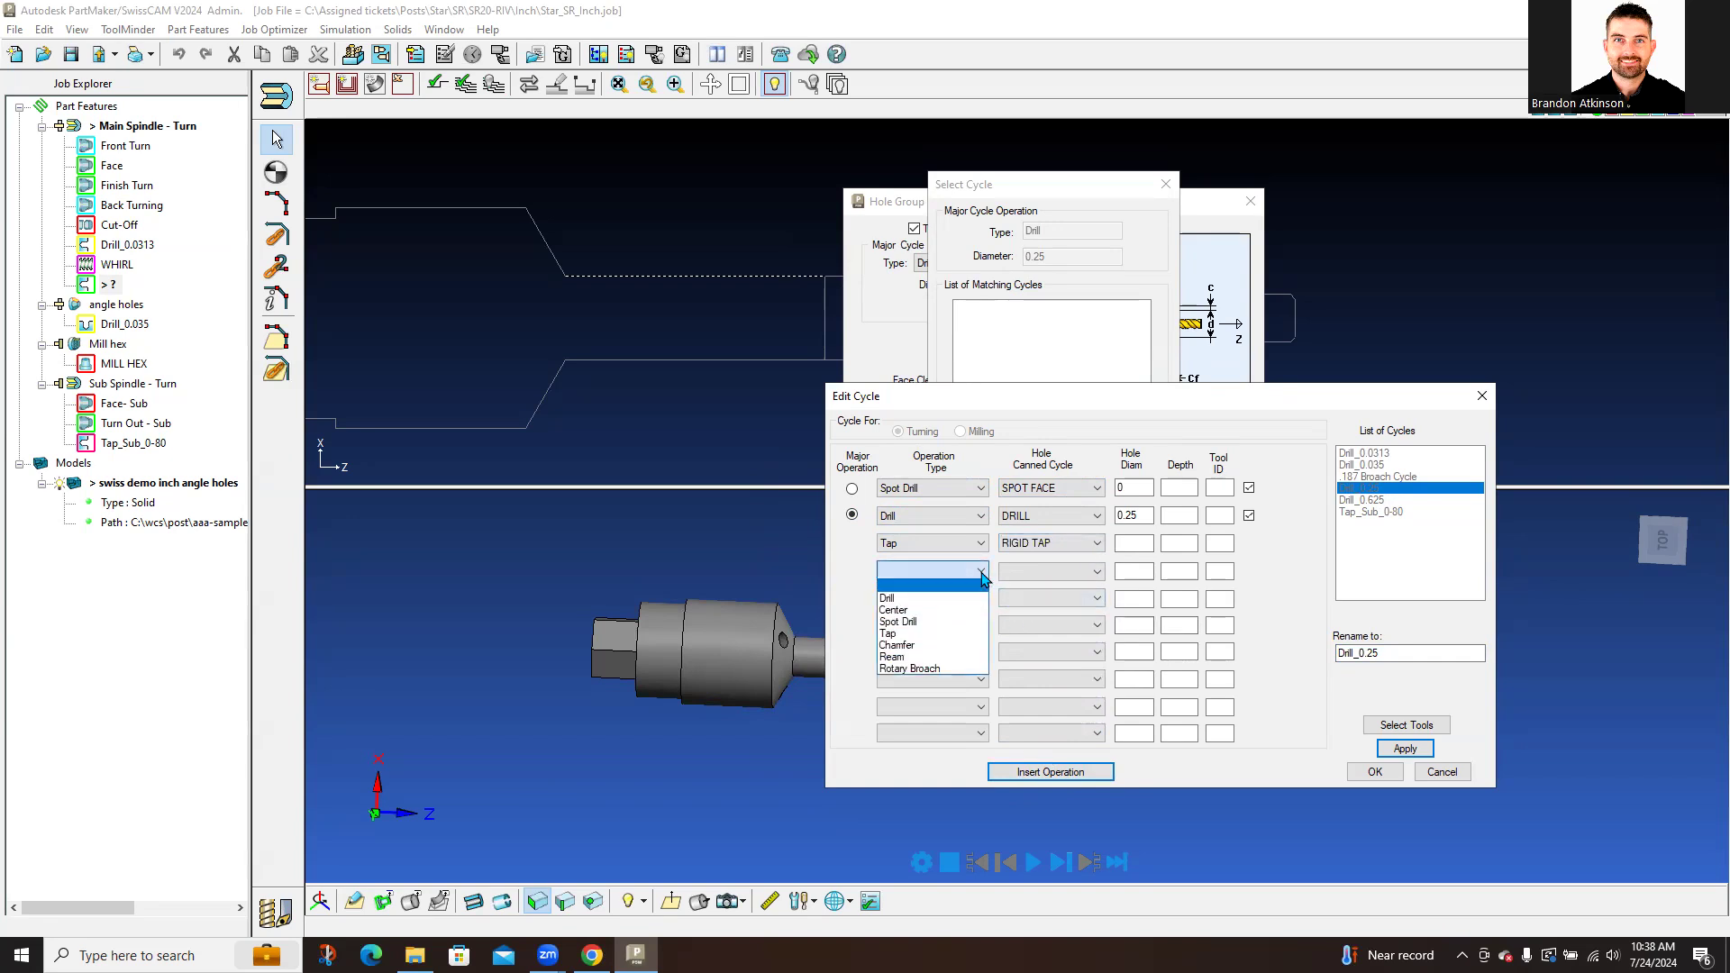
click(848, 570)
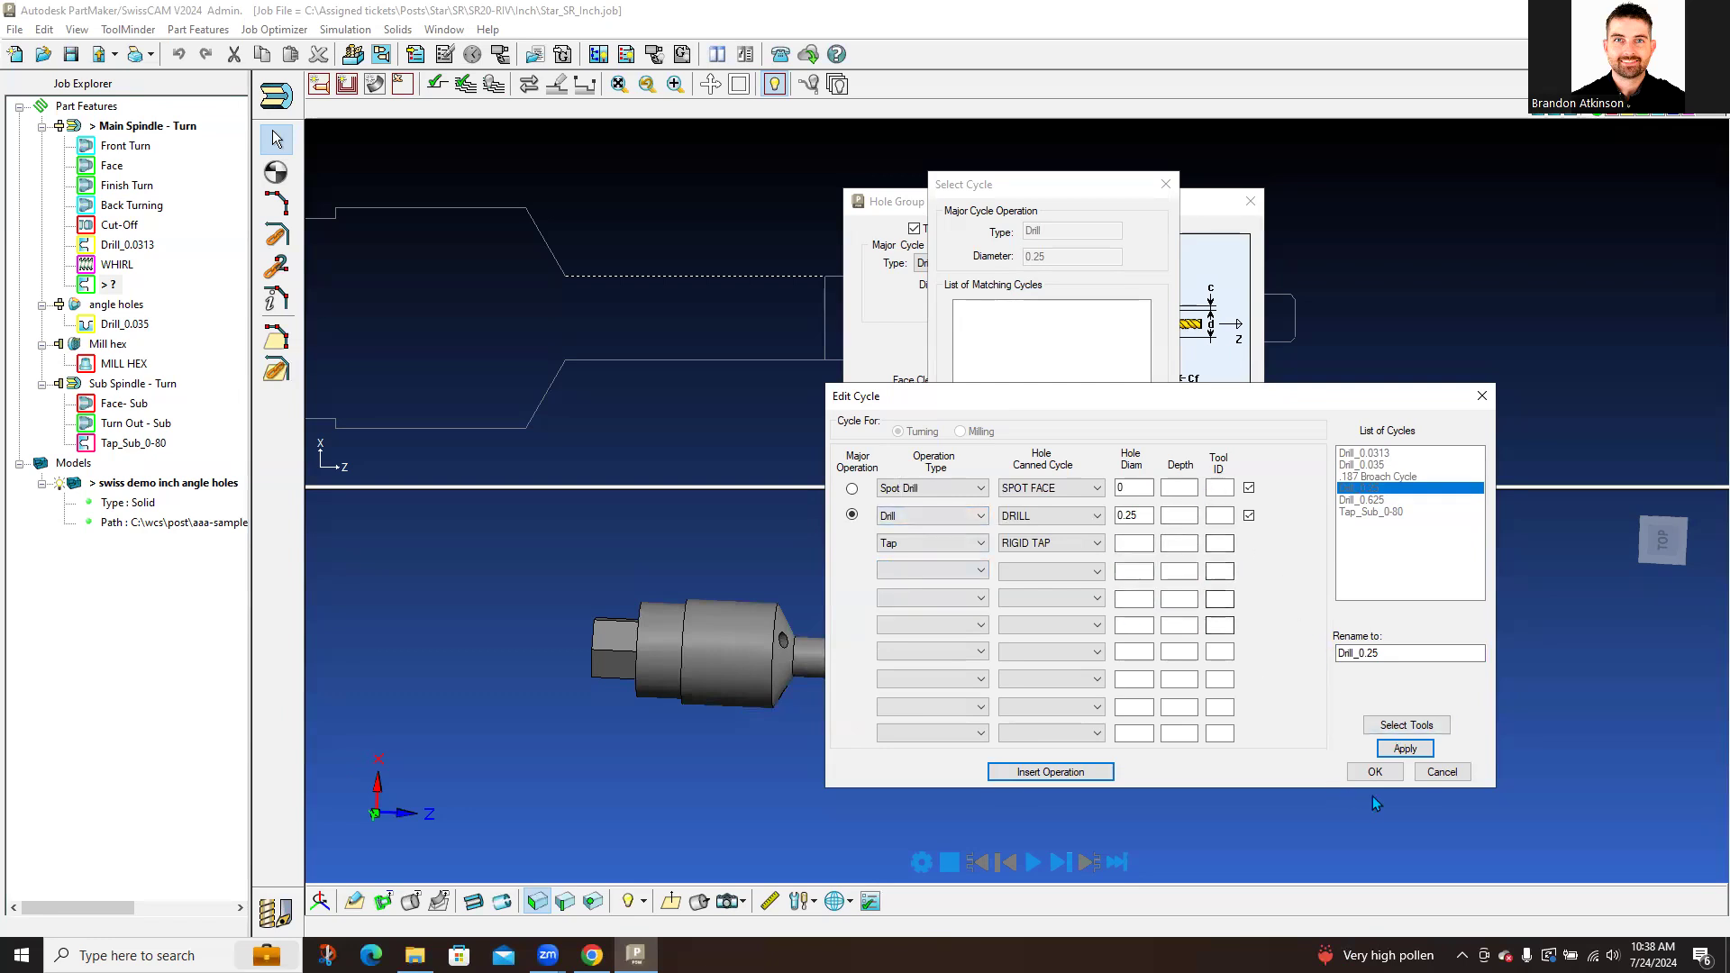
click(1375, 771)
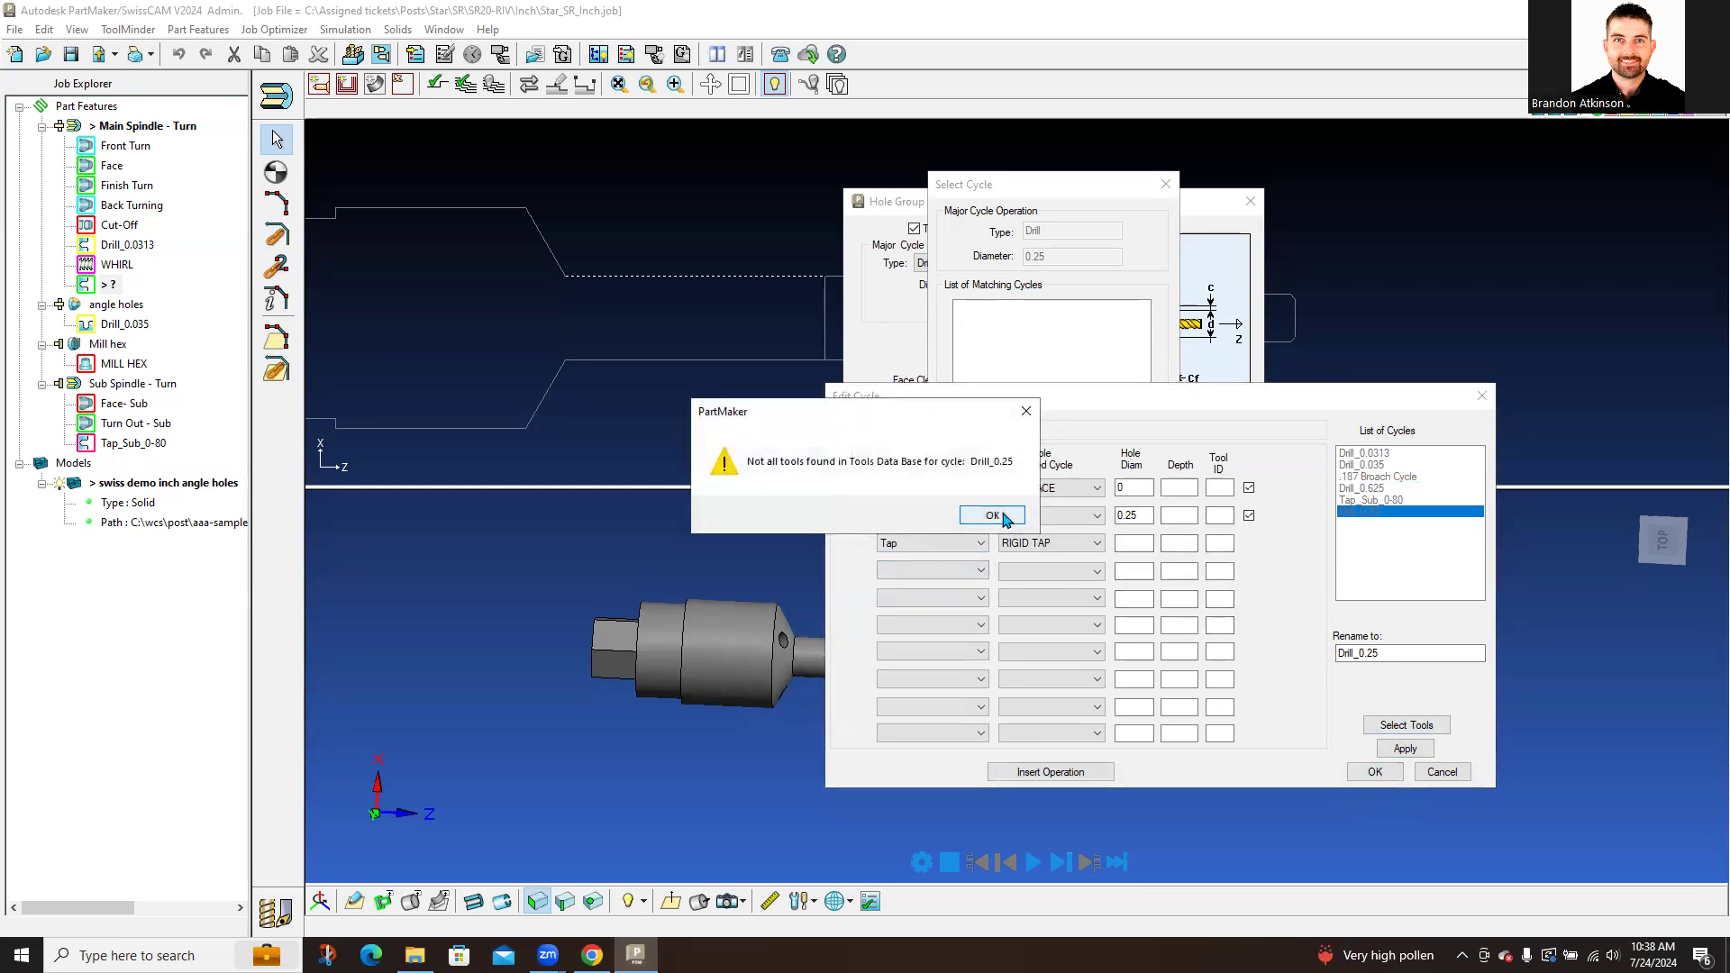
click(1002, 515)
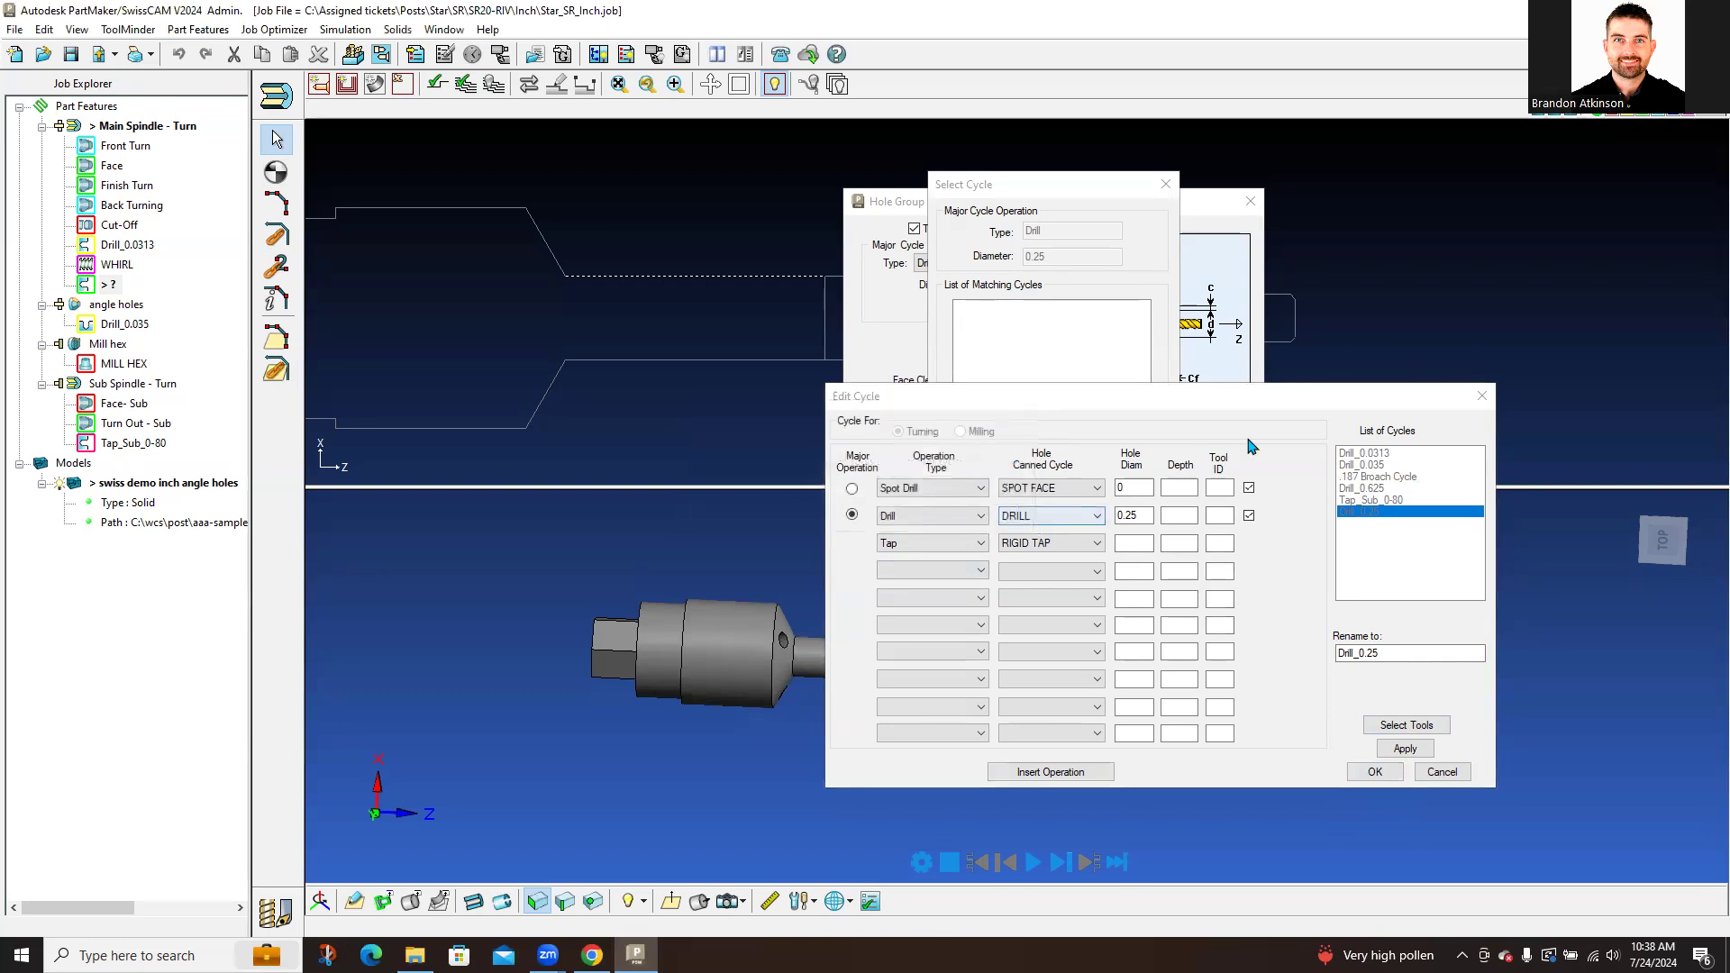
Step: Close Select Cycle and Hole Group Parameters, then delete the DEMO group from Job Explorer
click(1166, 183)
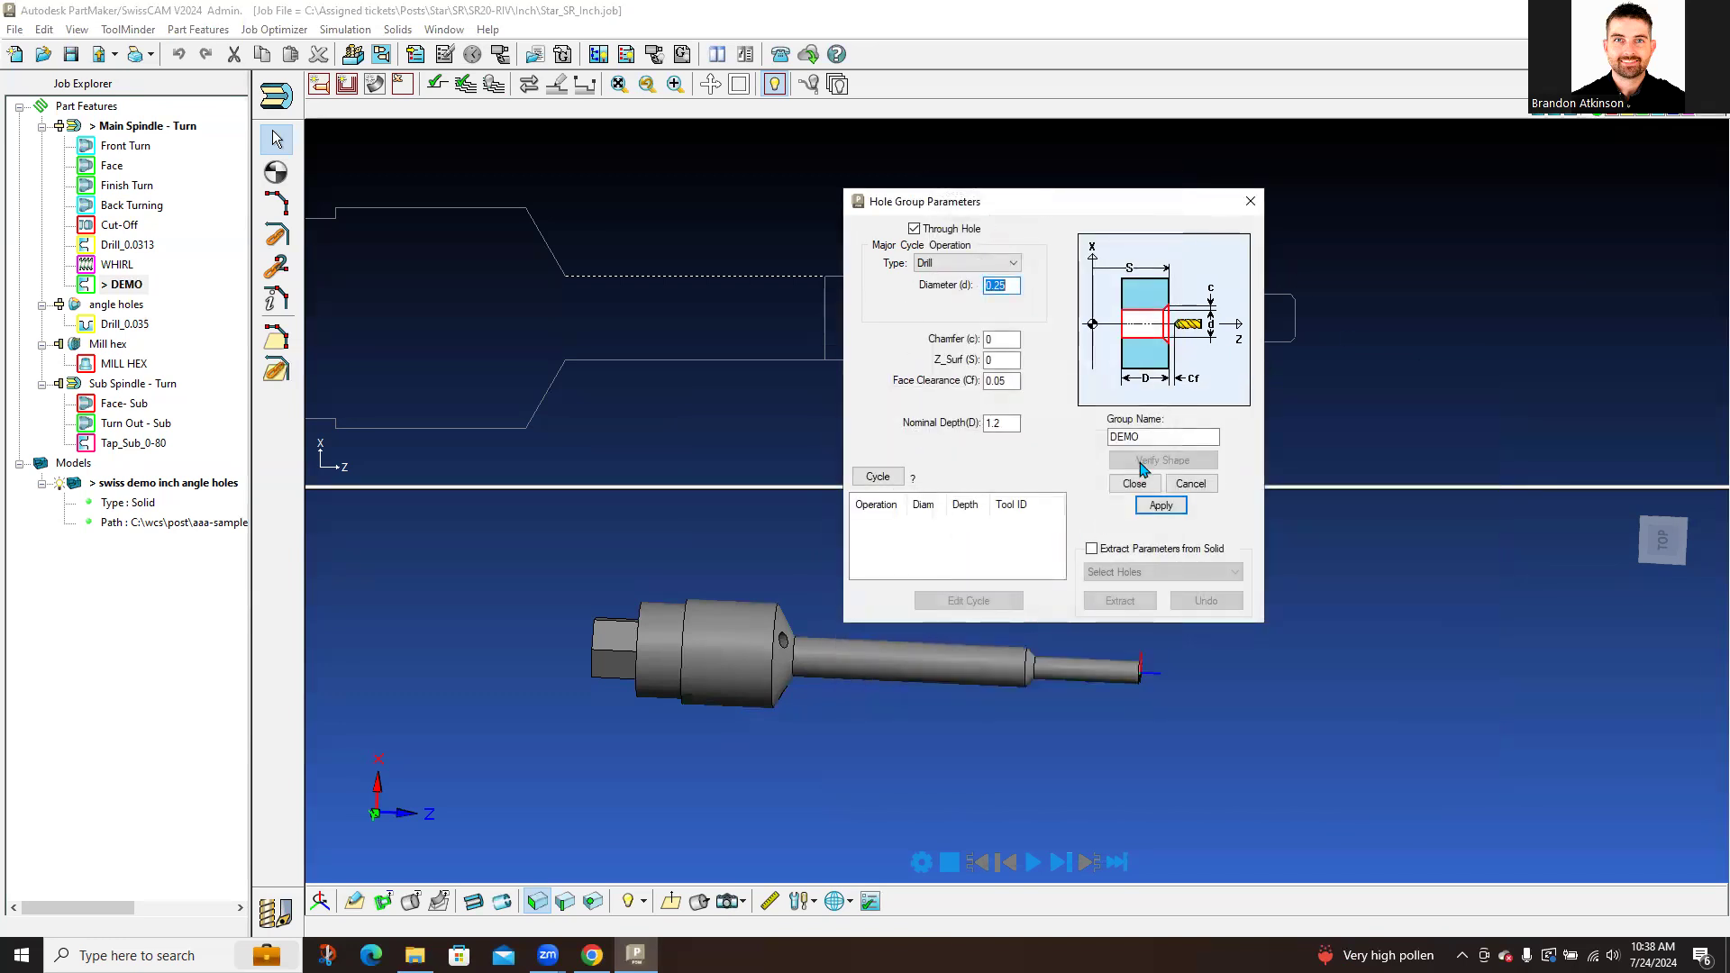
click(1248, 203)
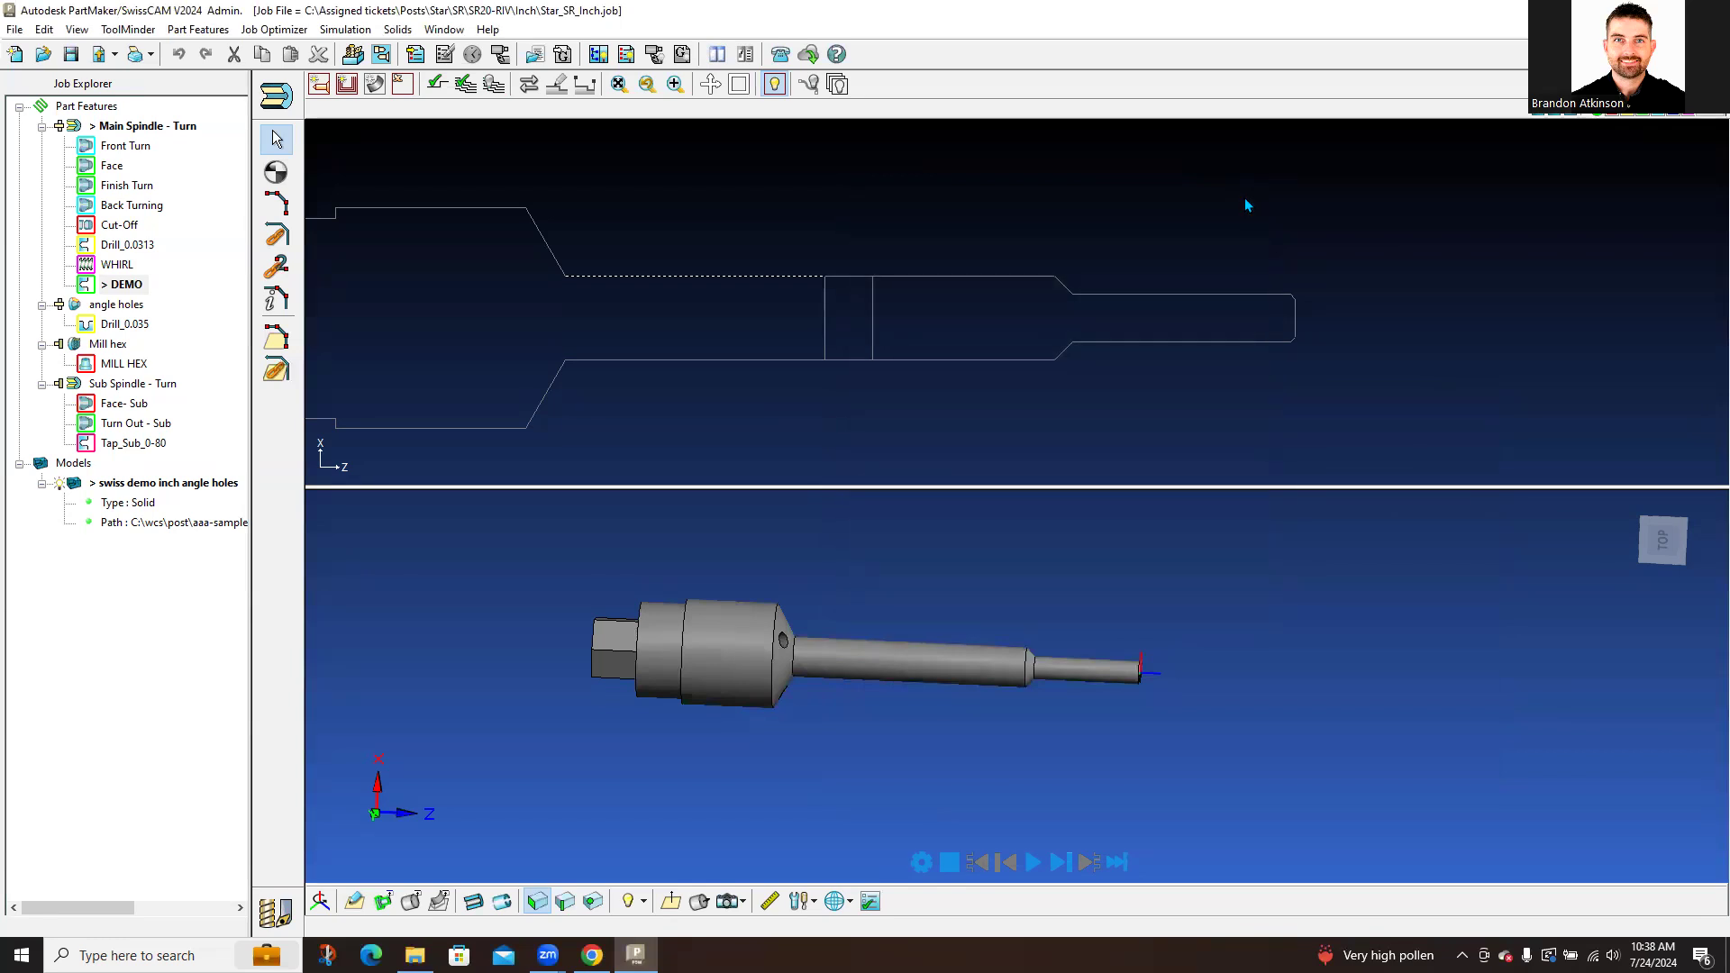
right_click(126, 284)
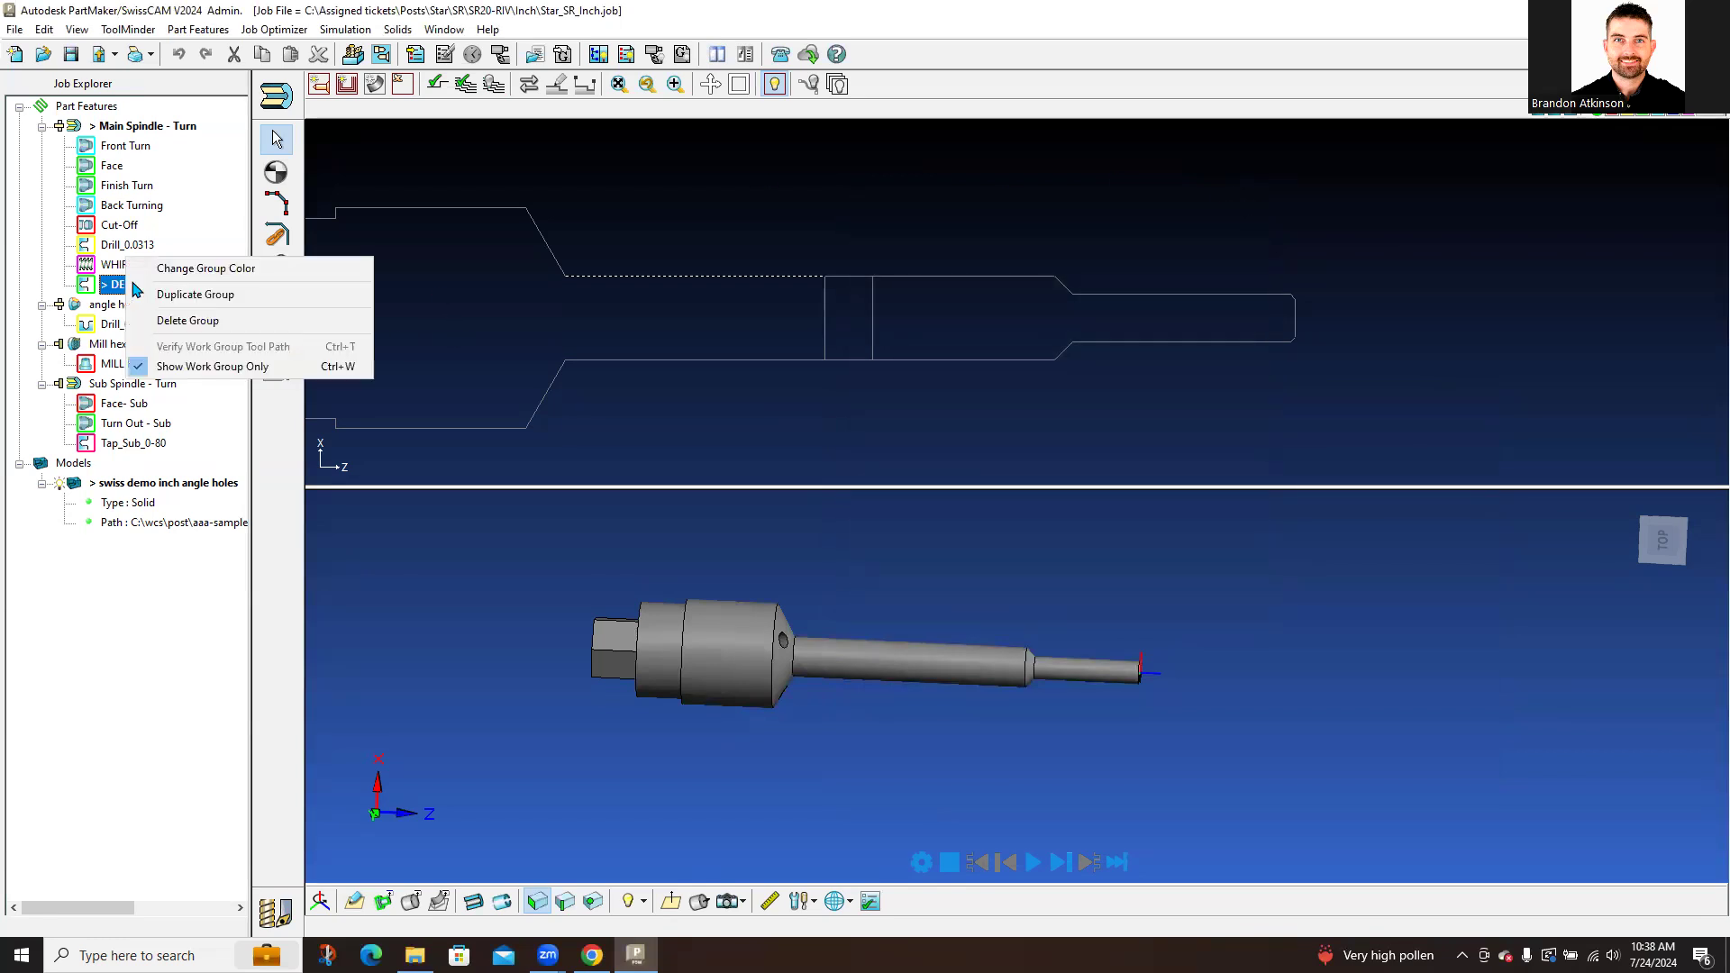
click(188, 321)
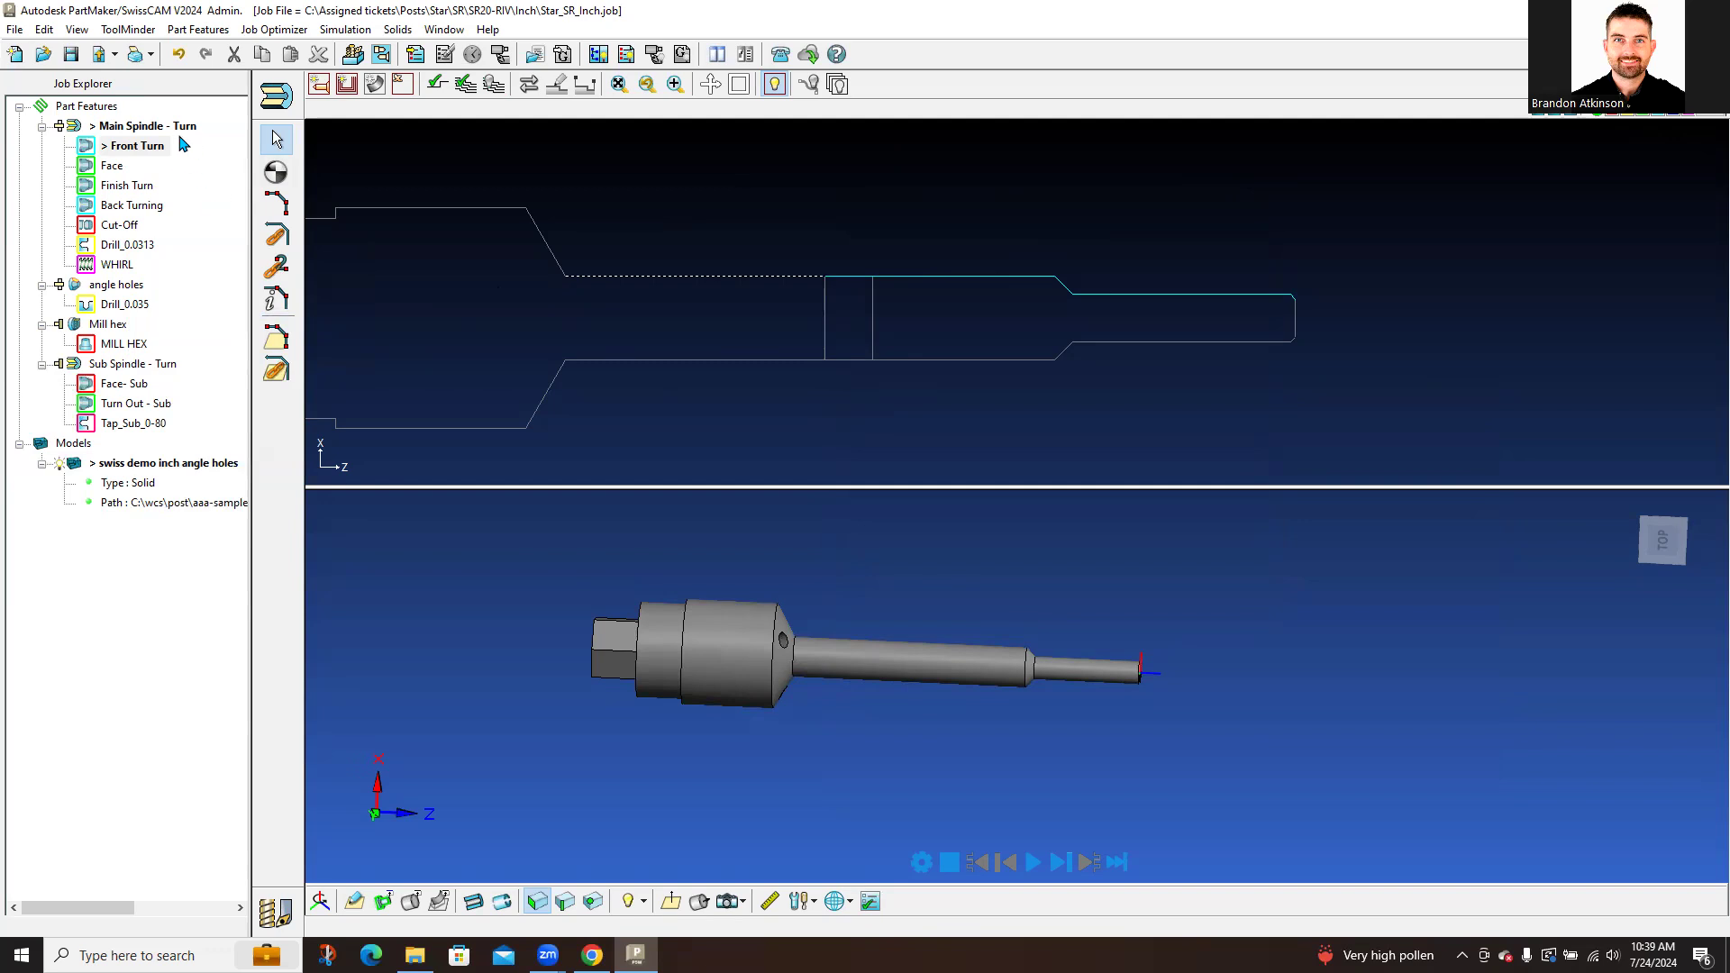
Step: Activate the Mill hex face window in Right view and apply its setup
click(122, 325)
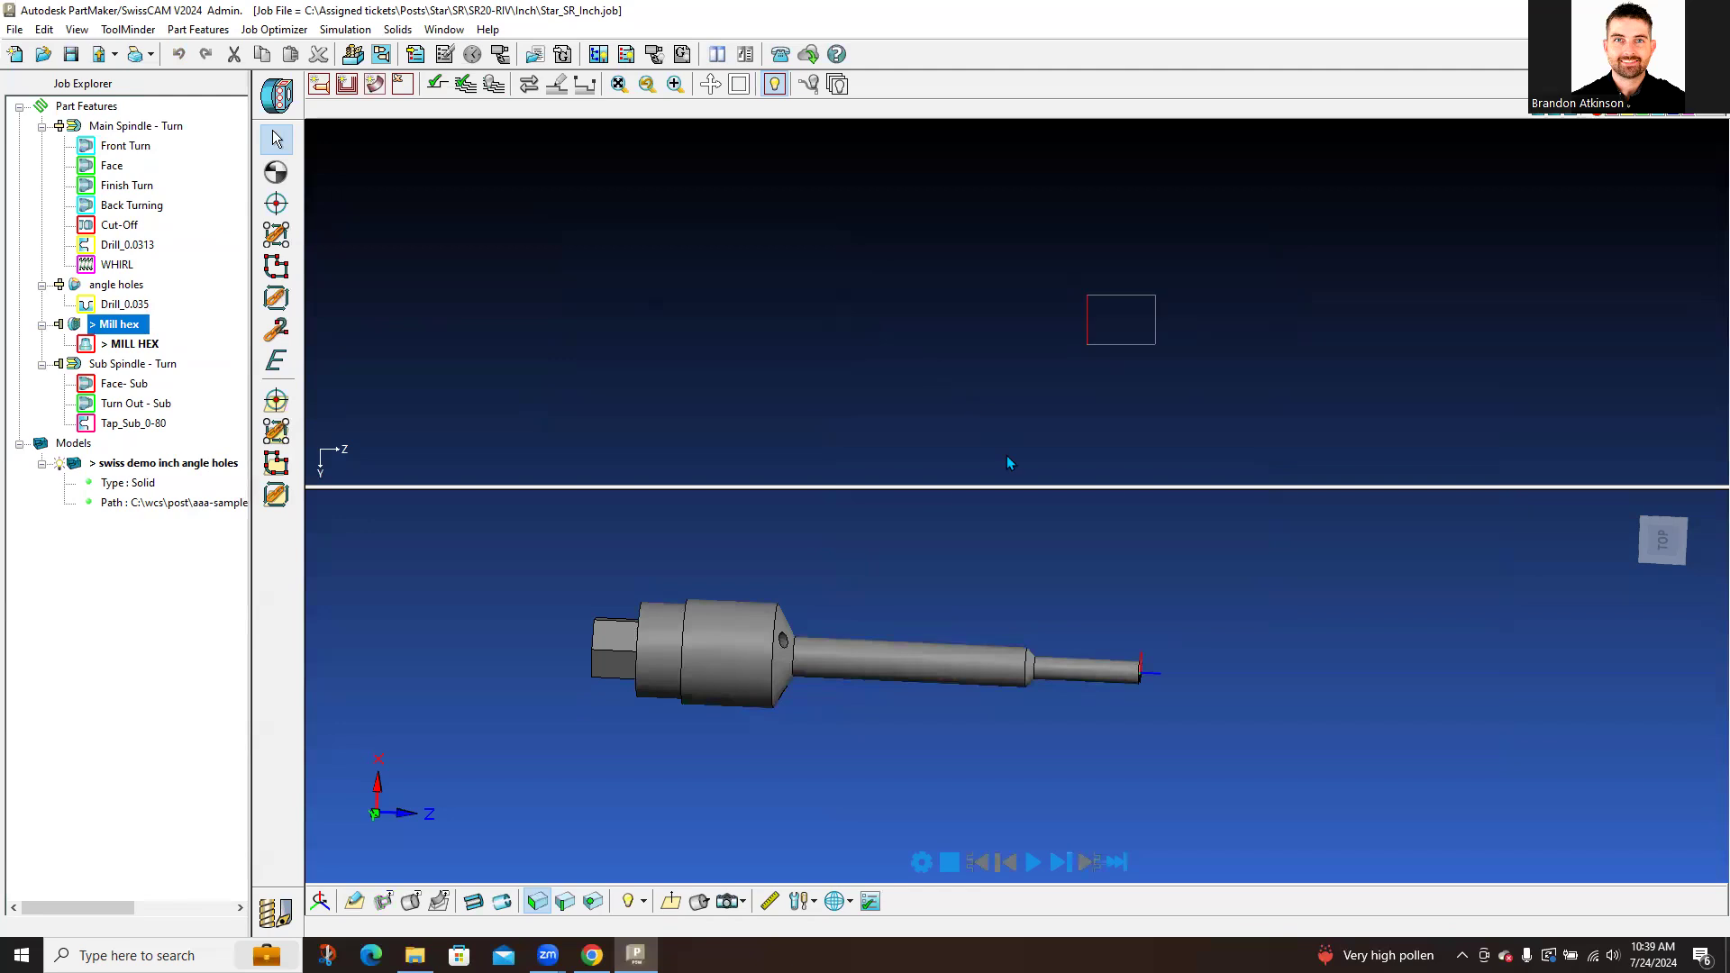
click(672, 902)
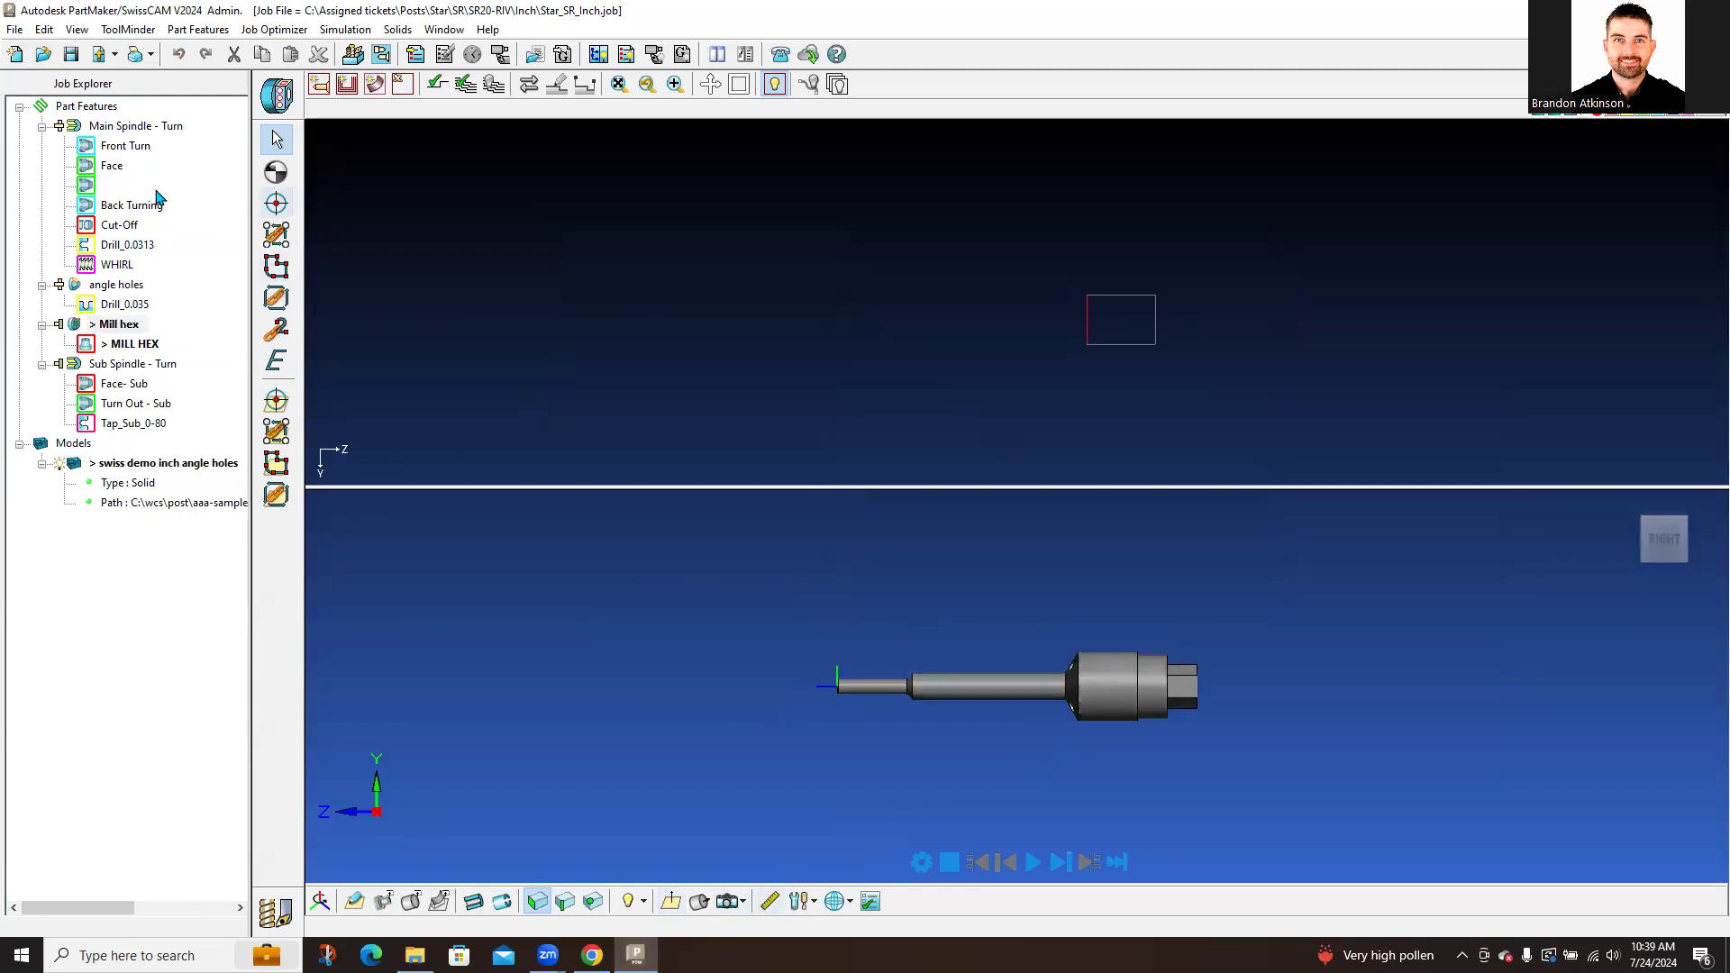
click(272, 97)
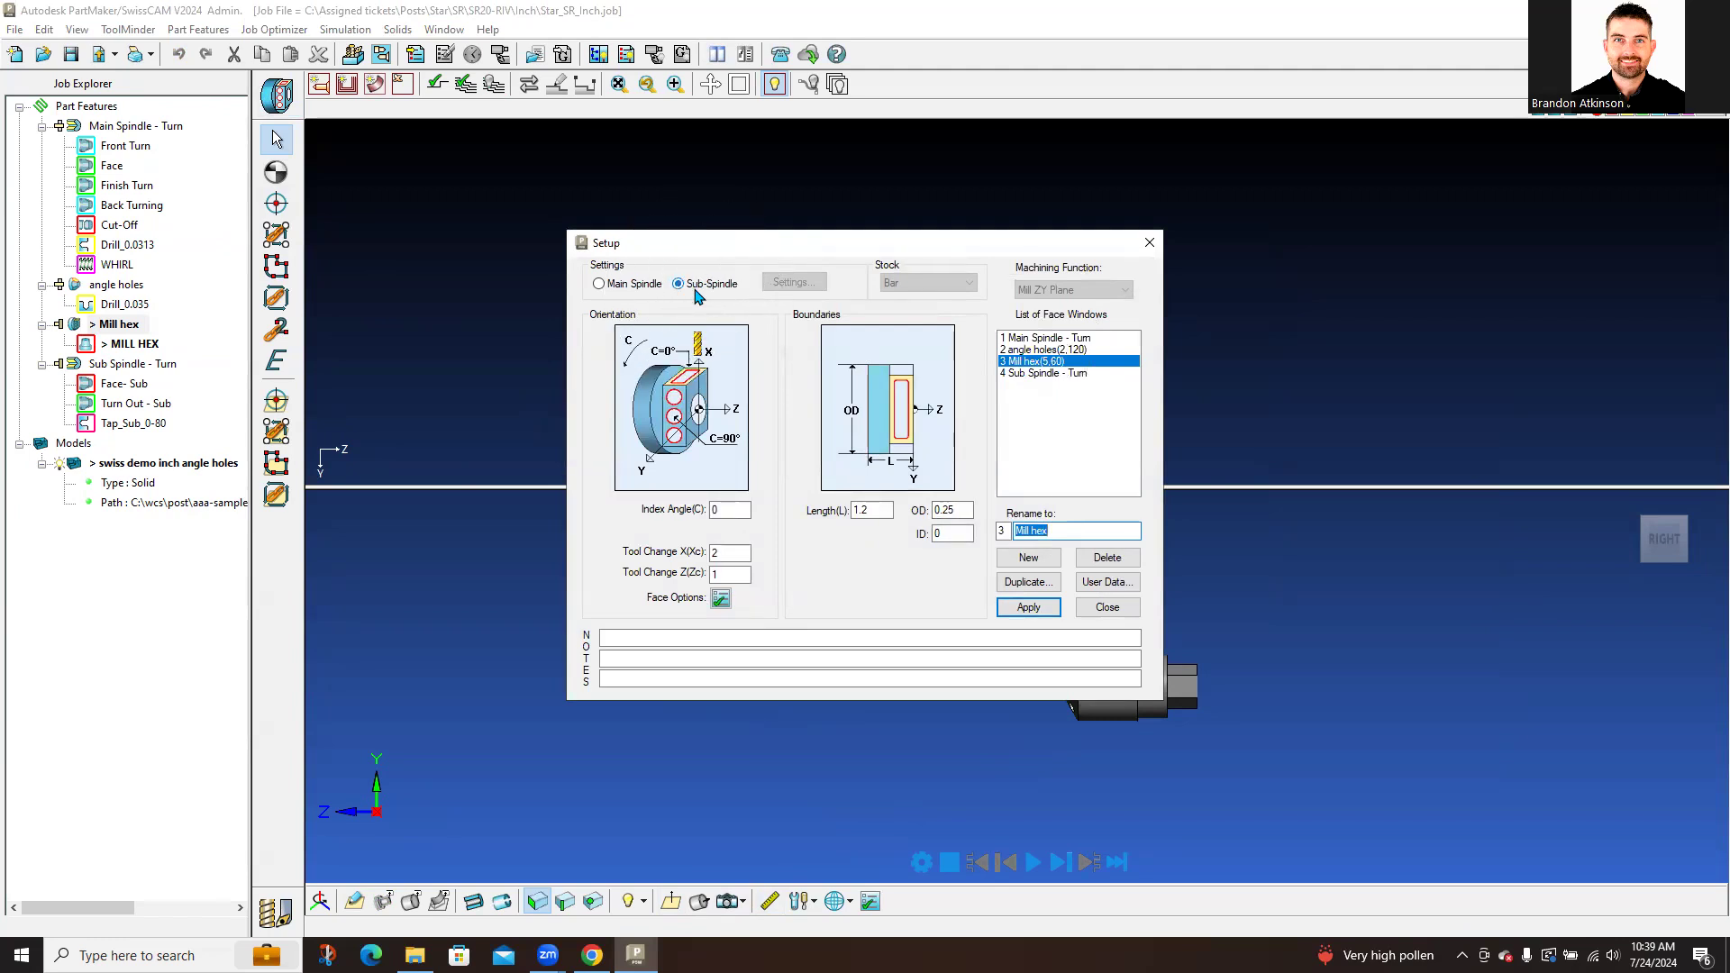
click(1027, 609)
click(1127, 616)
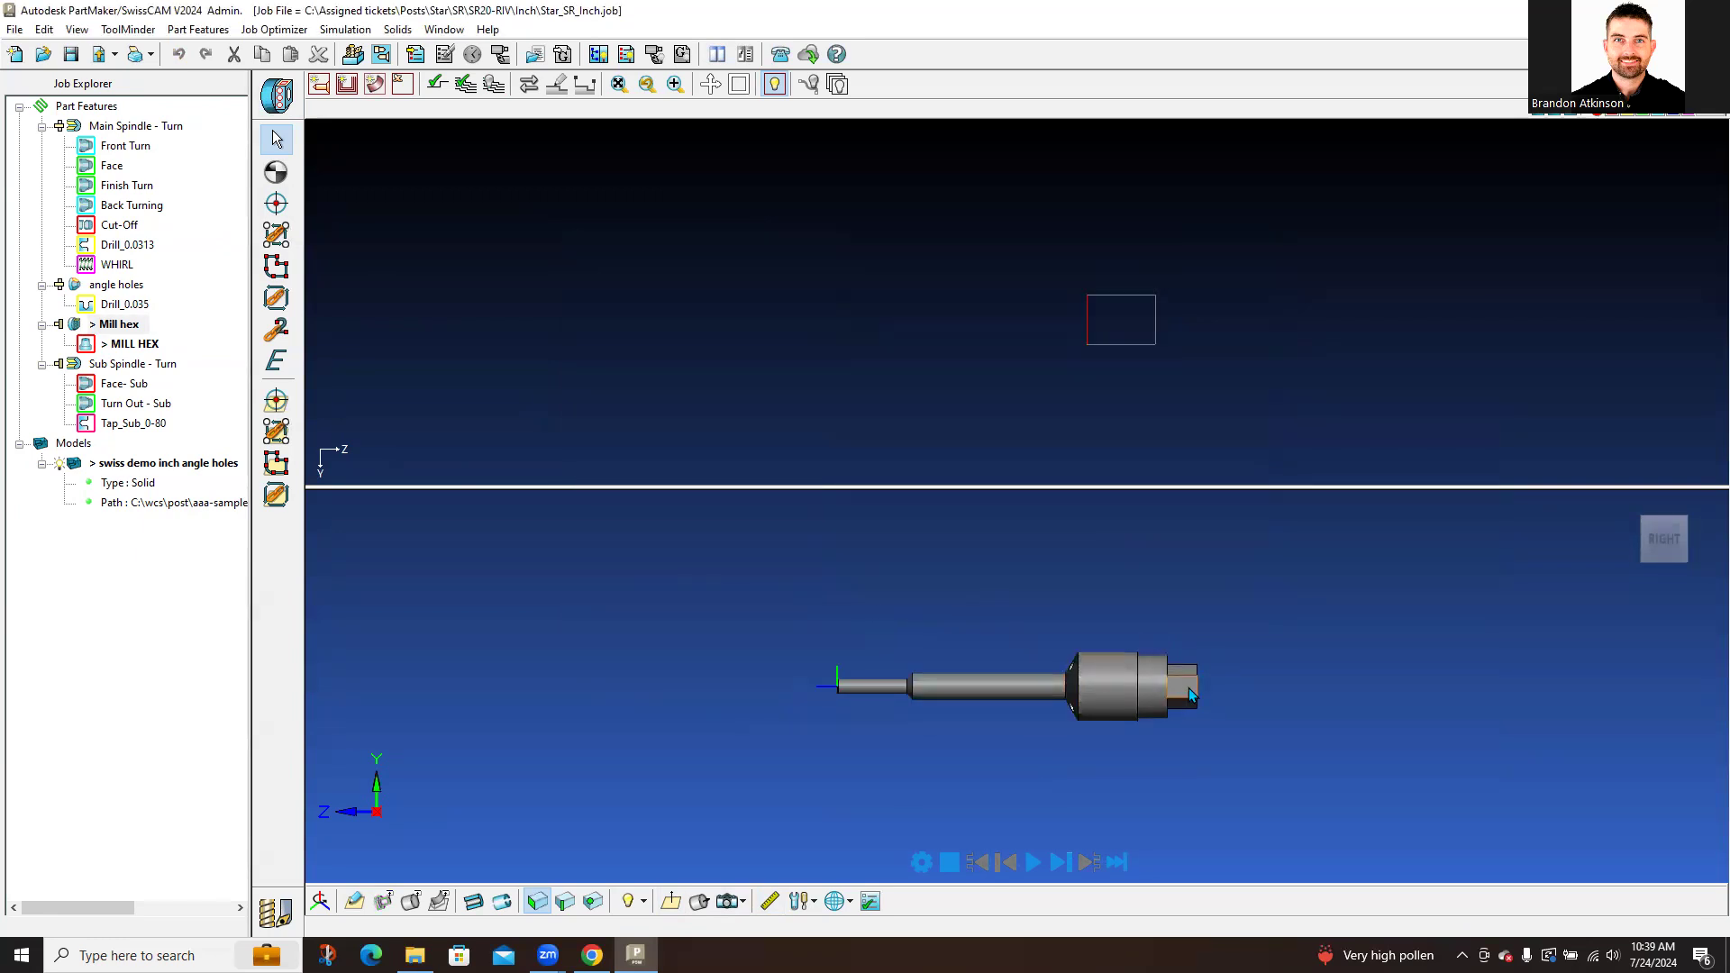
Step: Bring the hex end of the part into view and enter geometry creation mode
shift+middle_drag(1242, 700, 1019, 703)
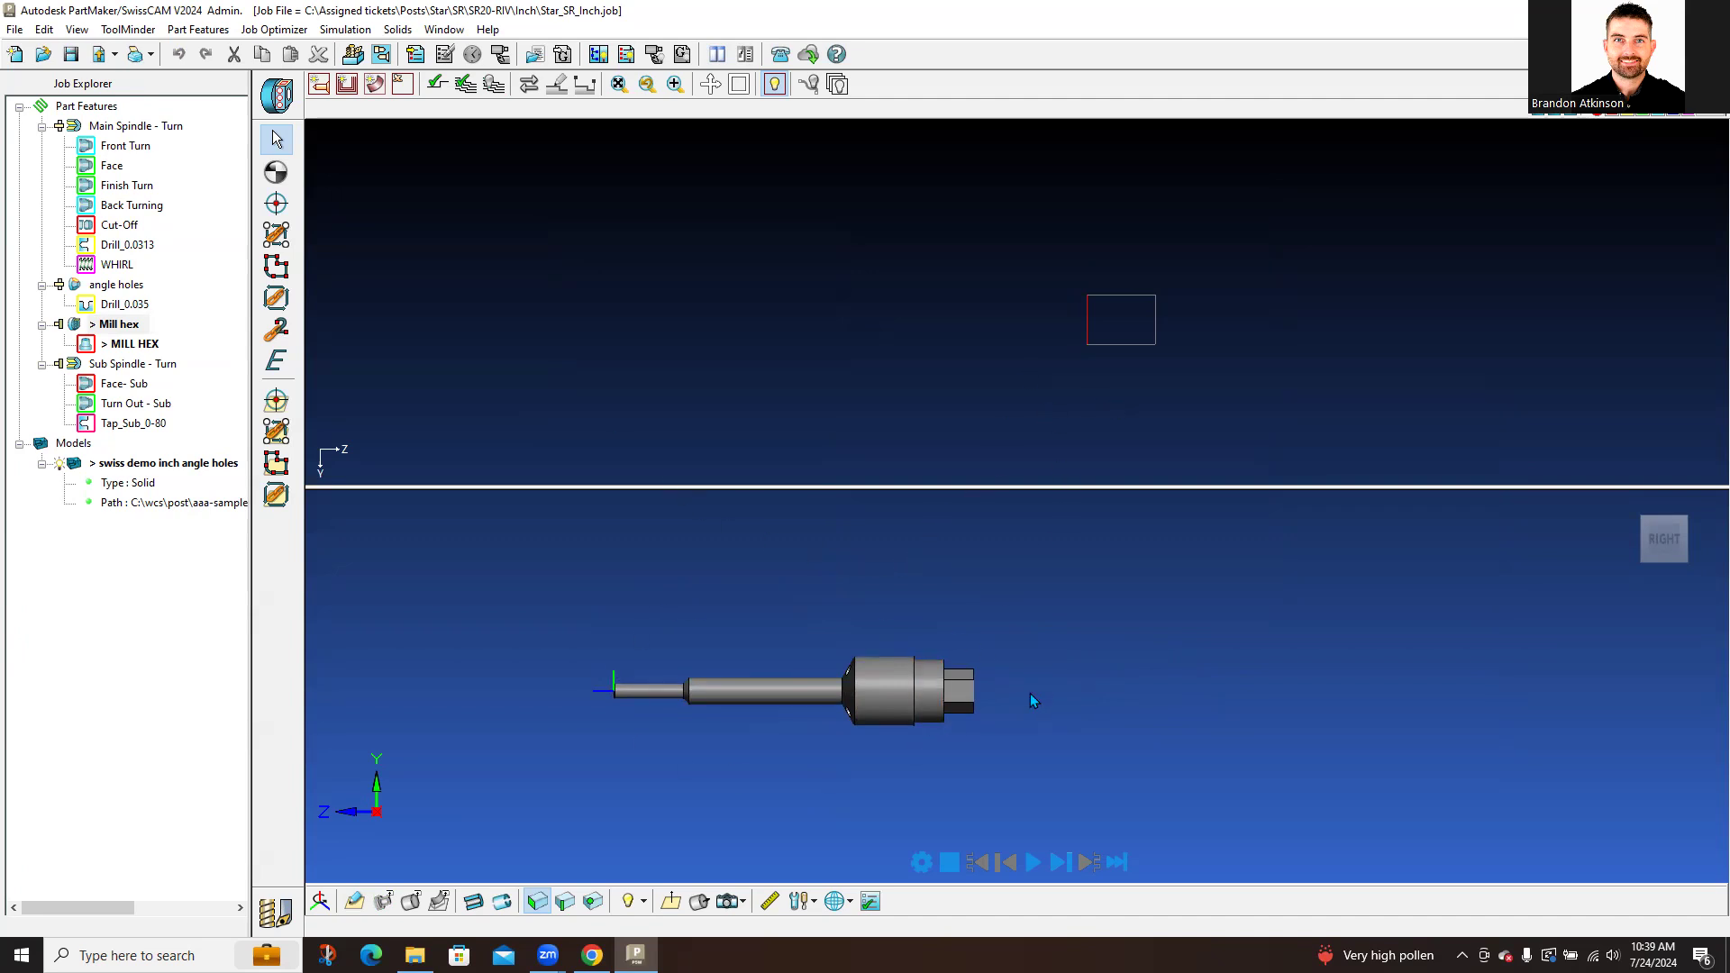
scroll(1030, 694, up, 3)
middle_drag(1014, 737, 953, 733)
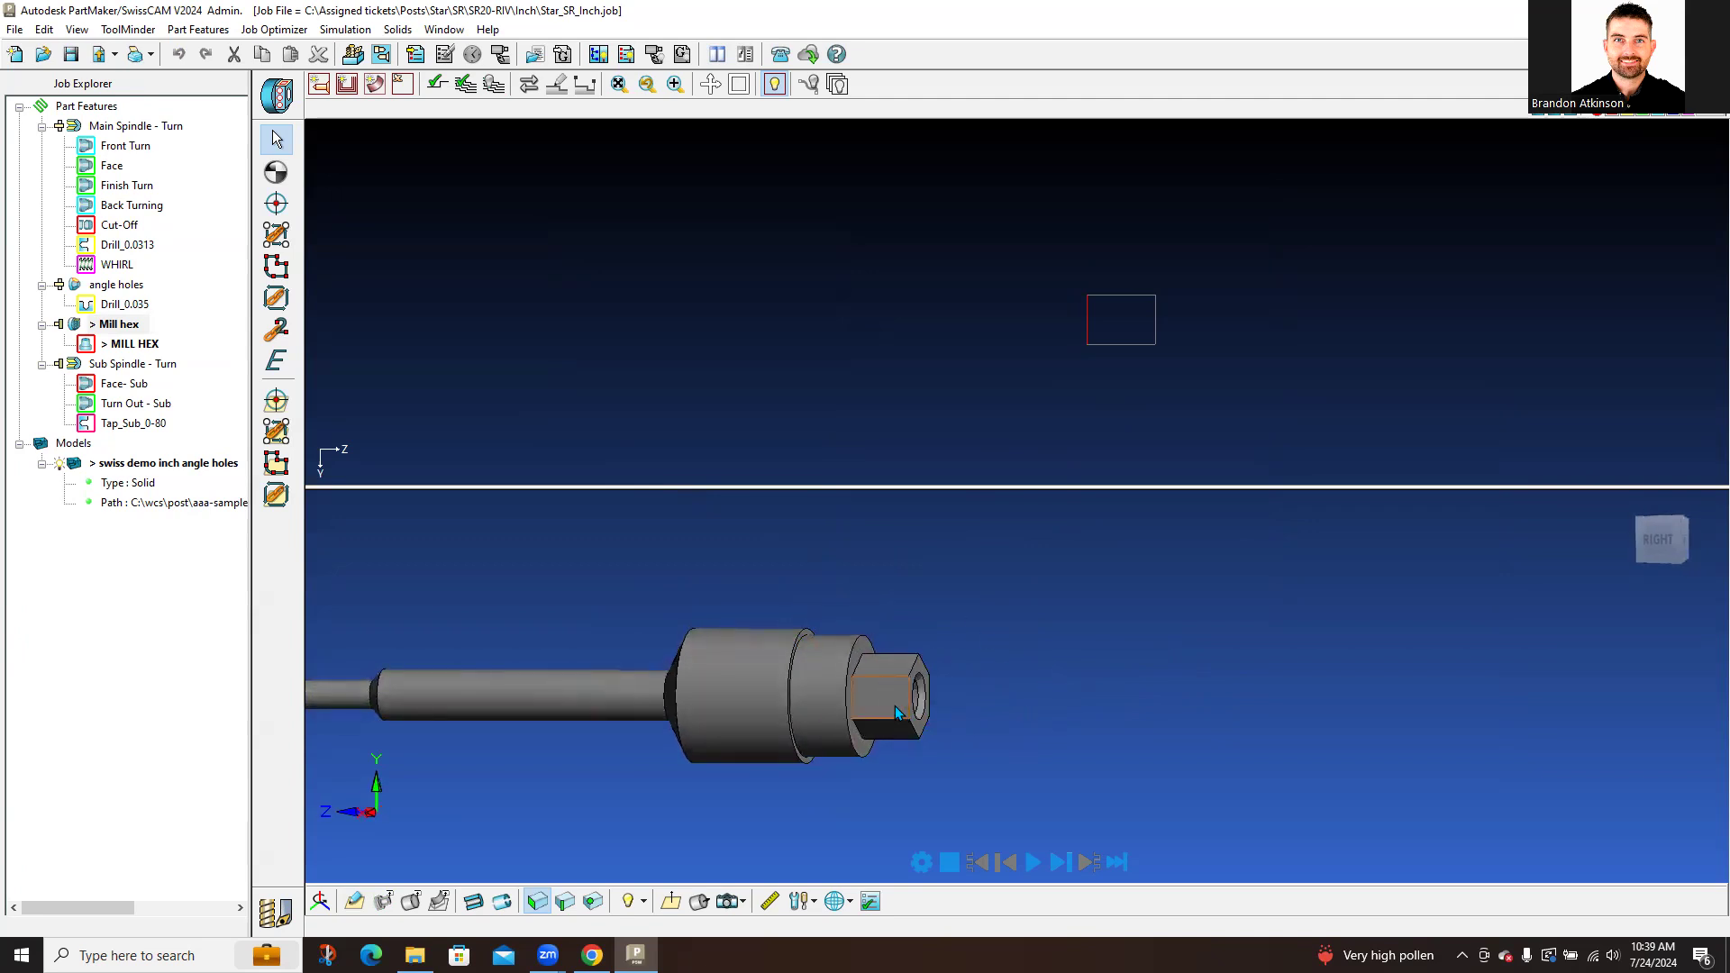
click(274, 913)
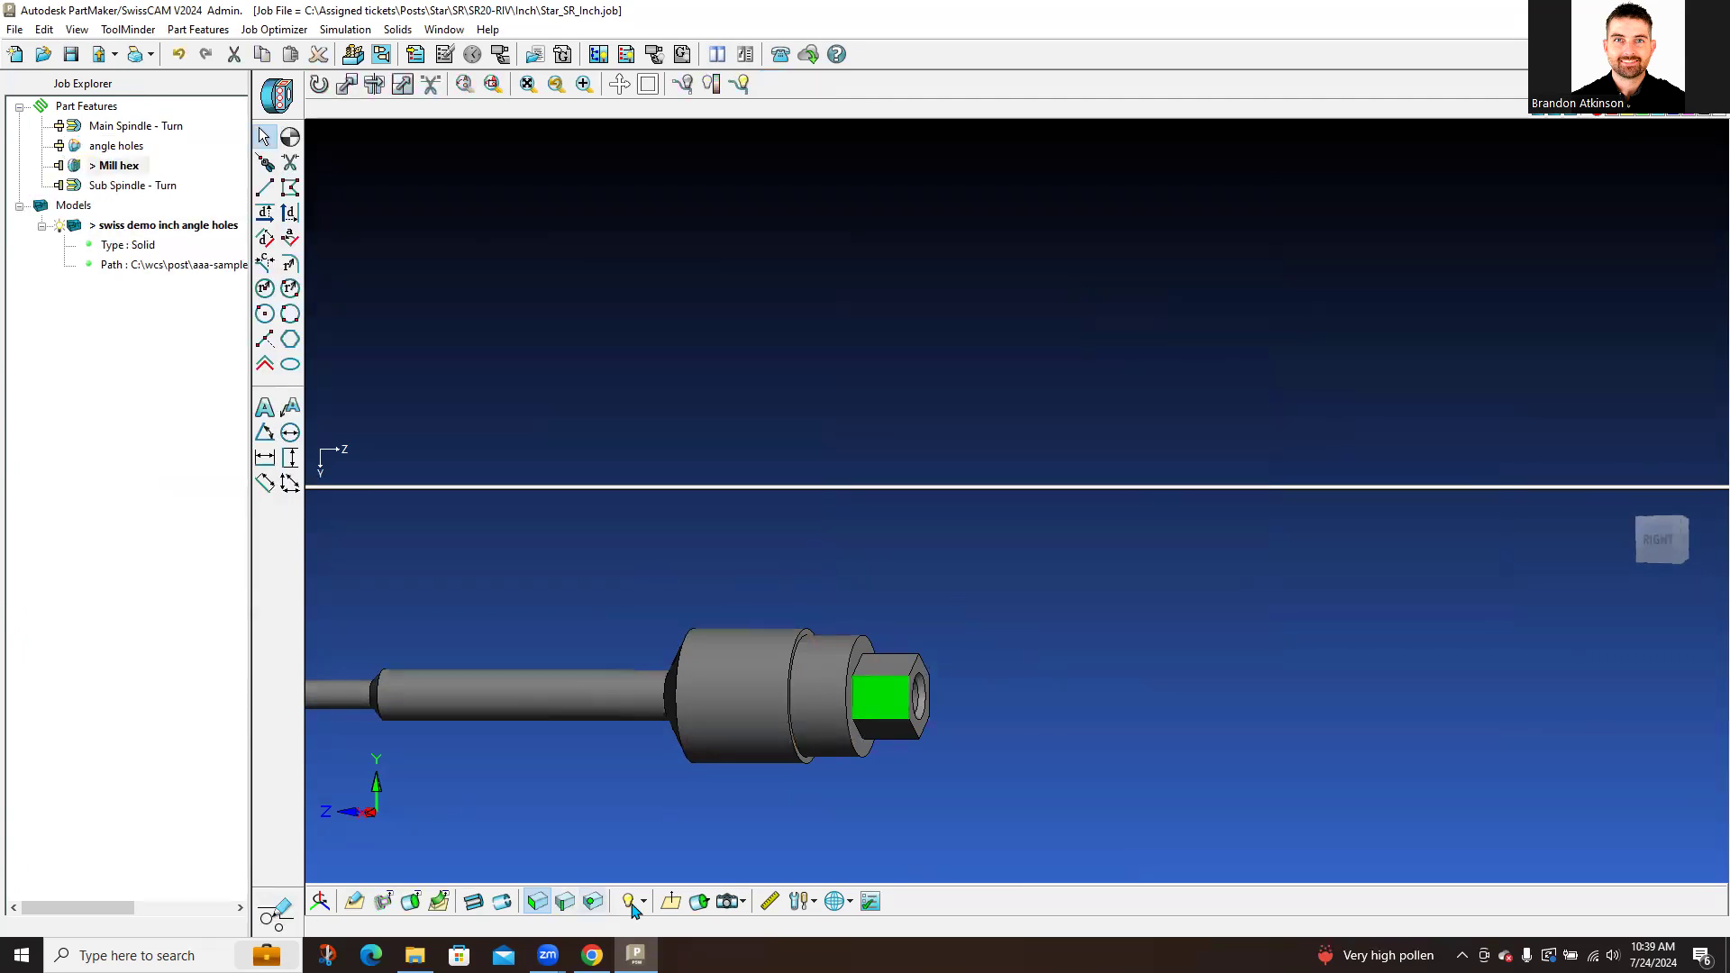
Step: Pick the hex flat face and convert its edges to lines at 0.005 tolerance
click(671, 901)
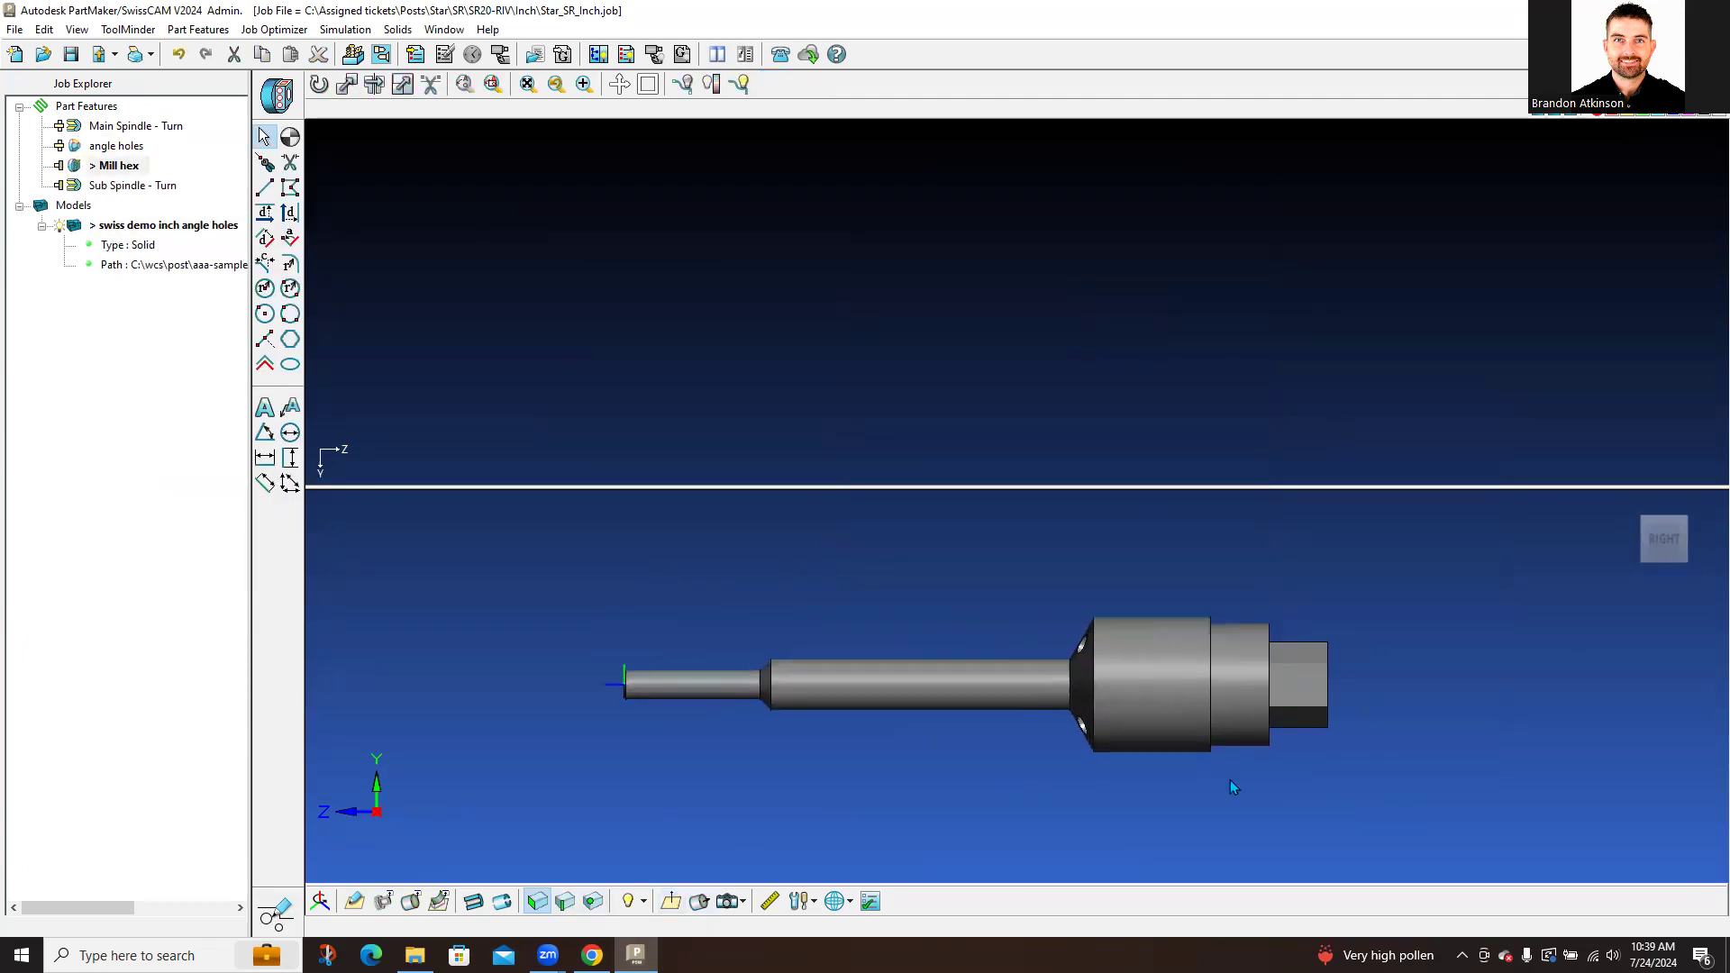
click(1116, 695)
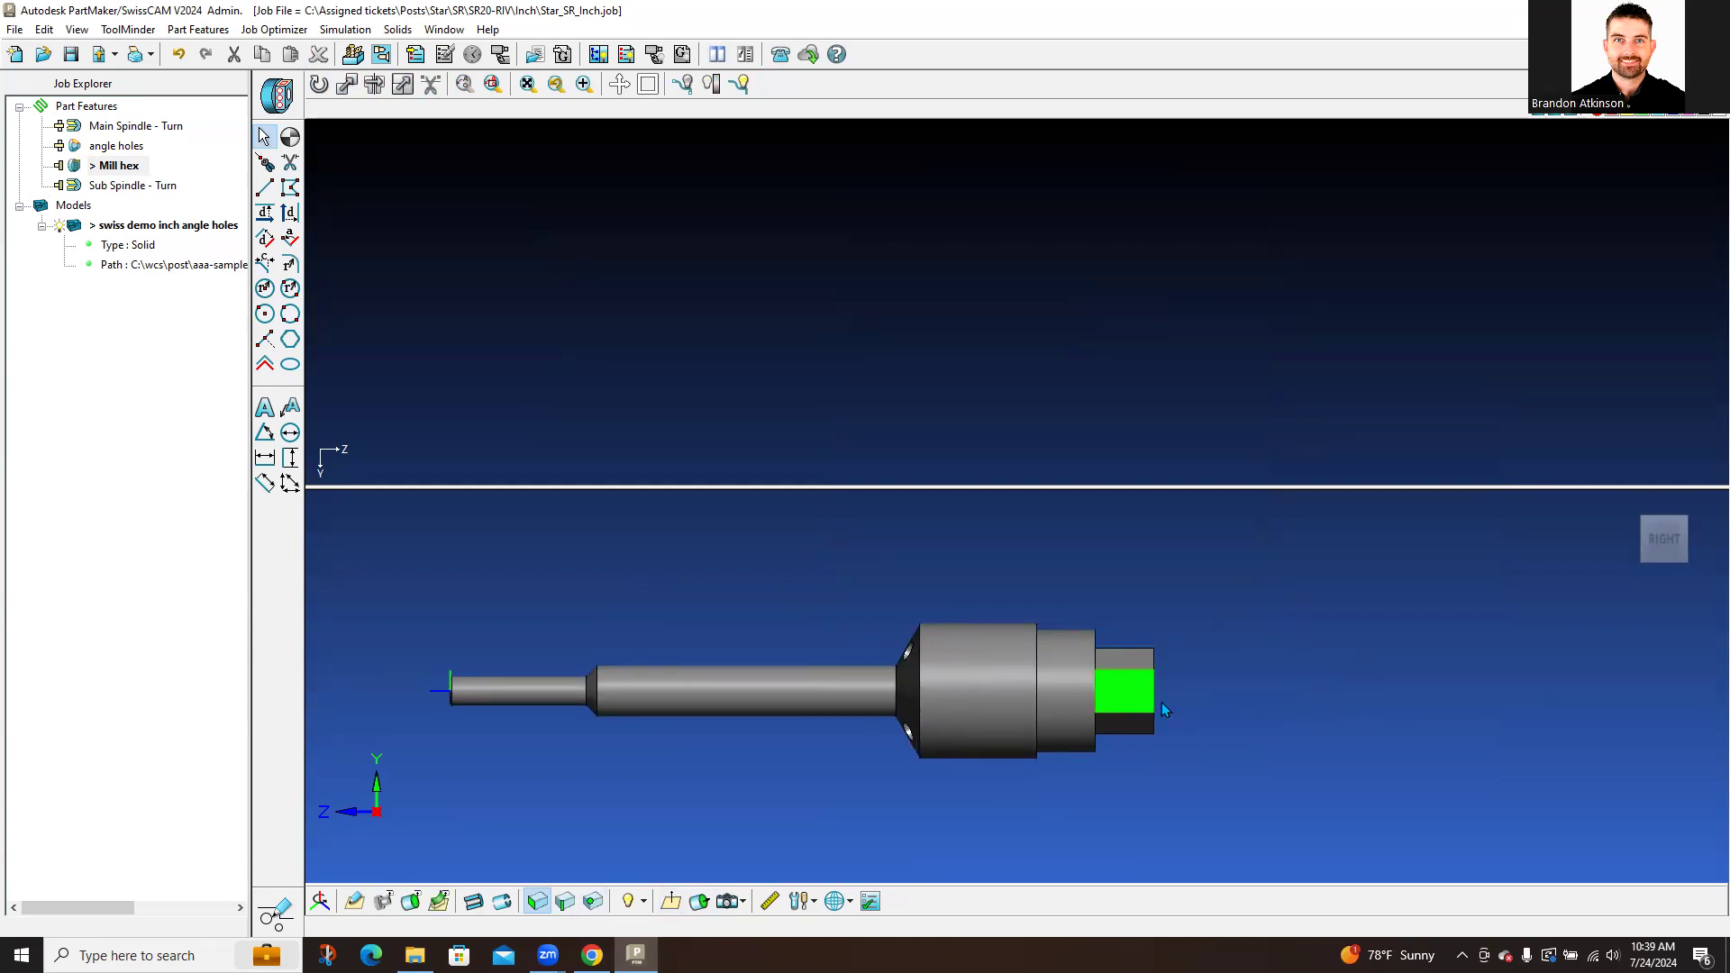
middle_drag(1148, 704, 1098, 705)
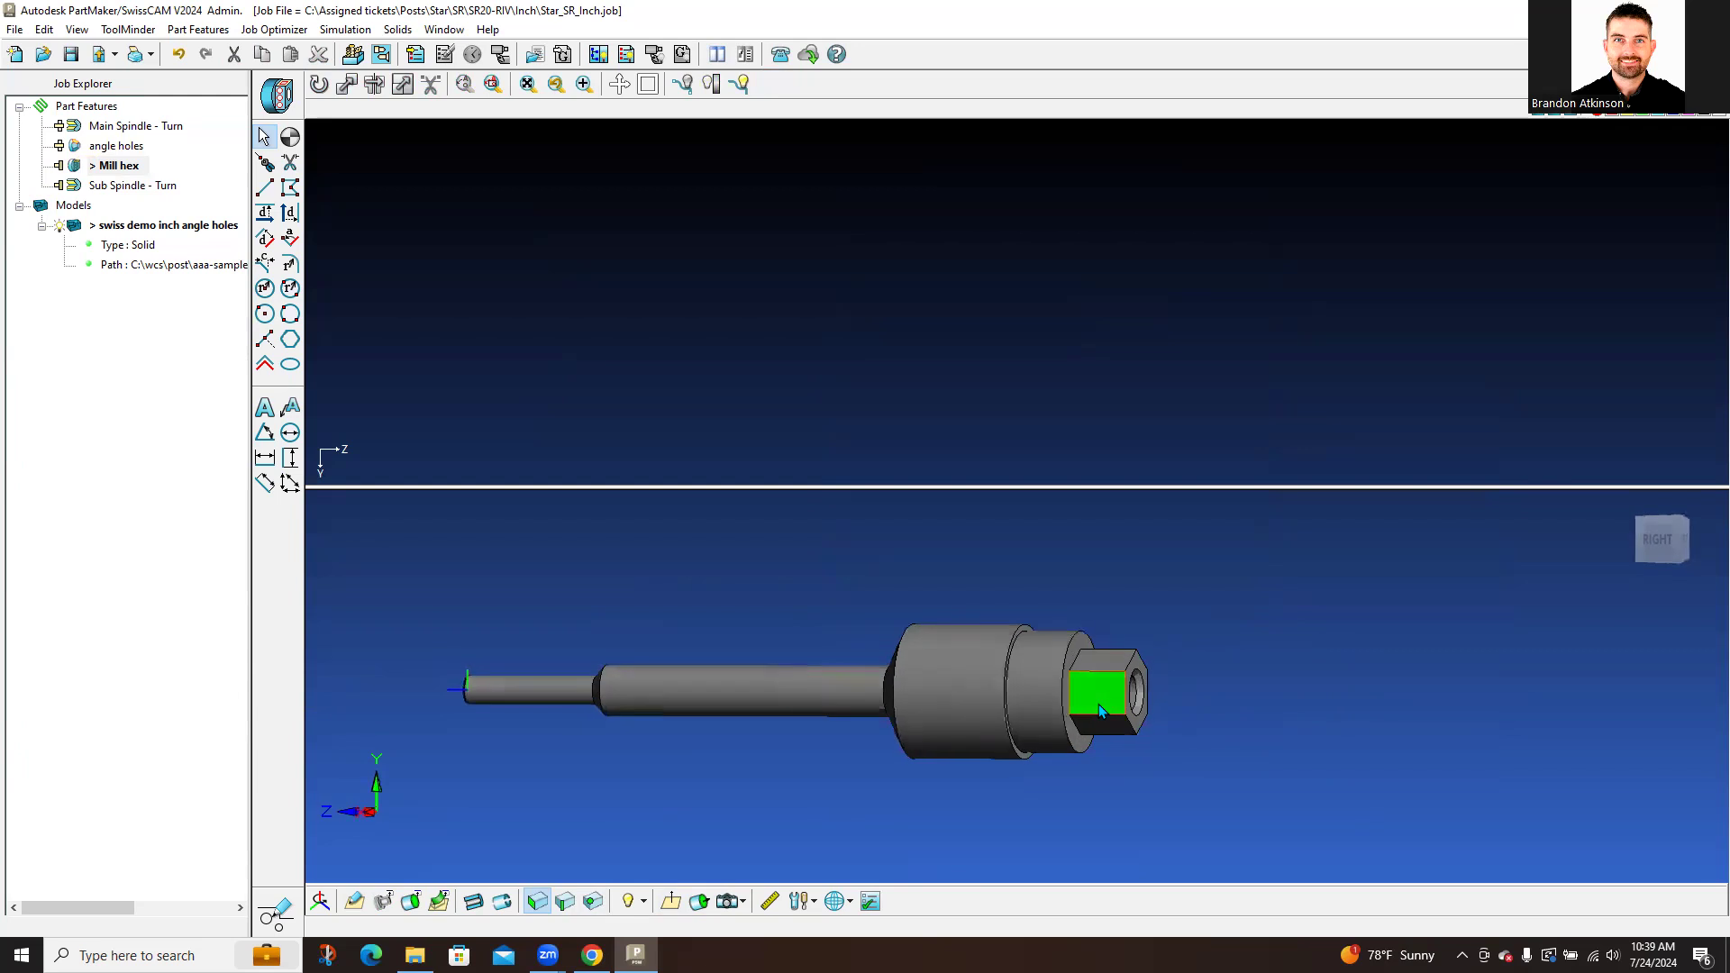
click(429, 892)
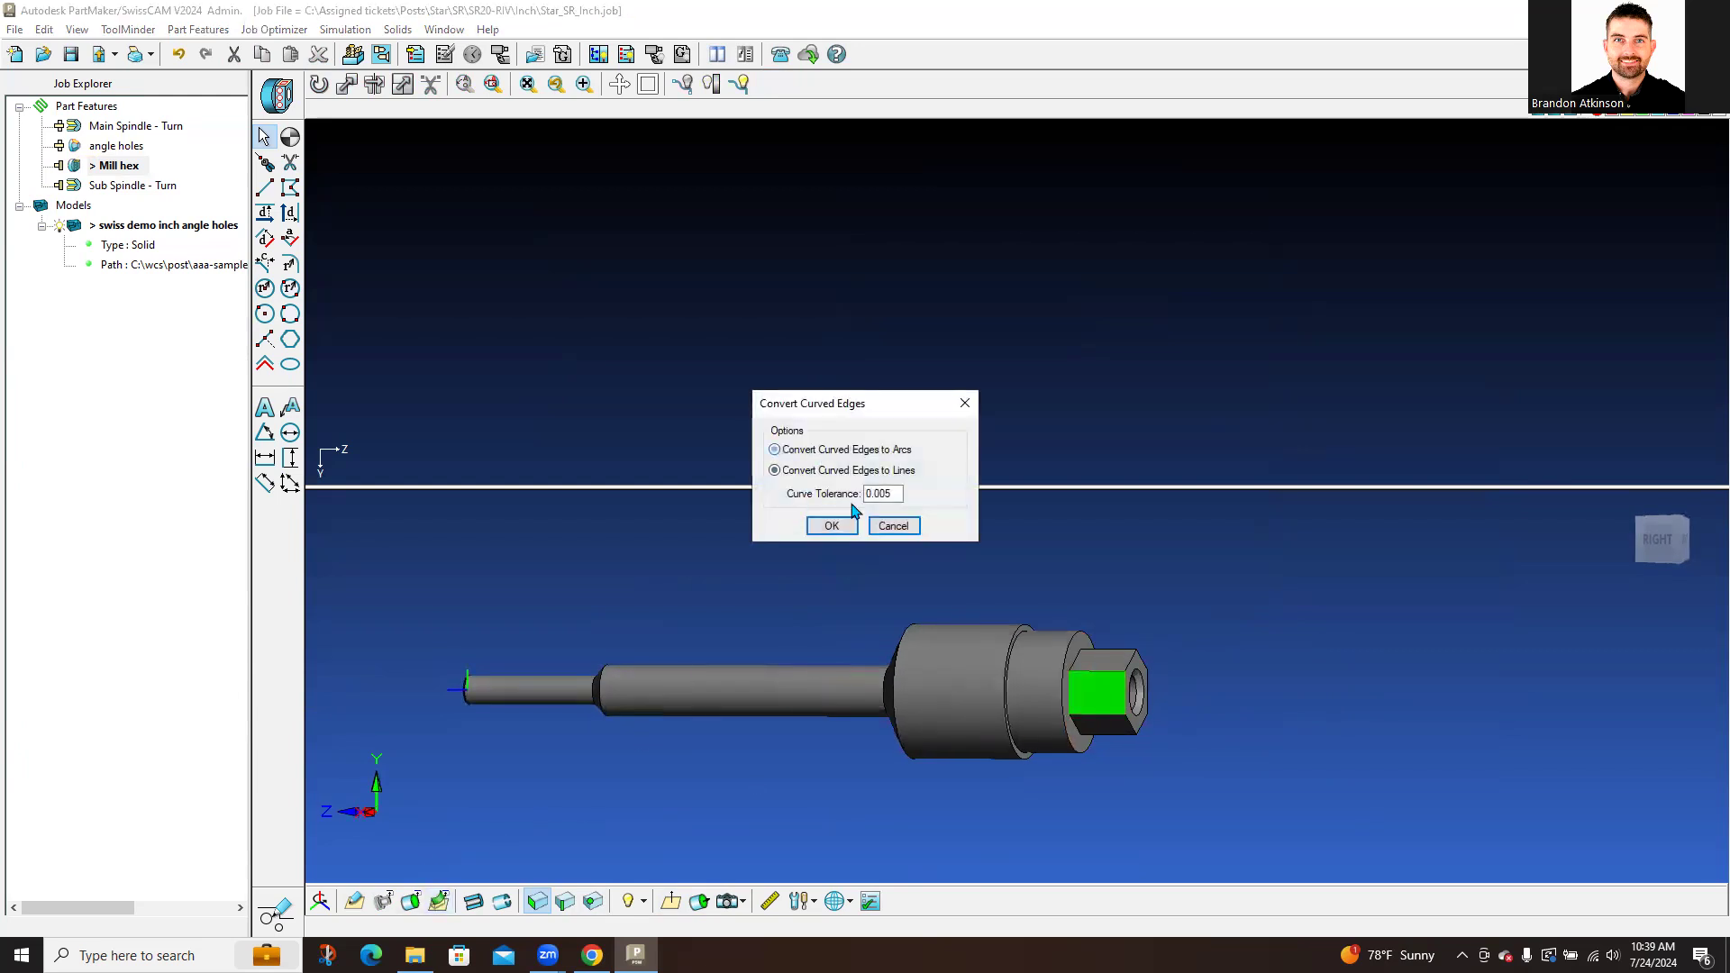
click(849, 525)
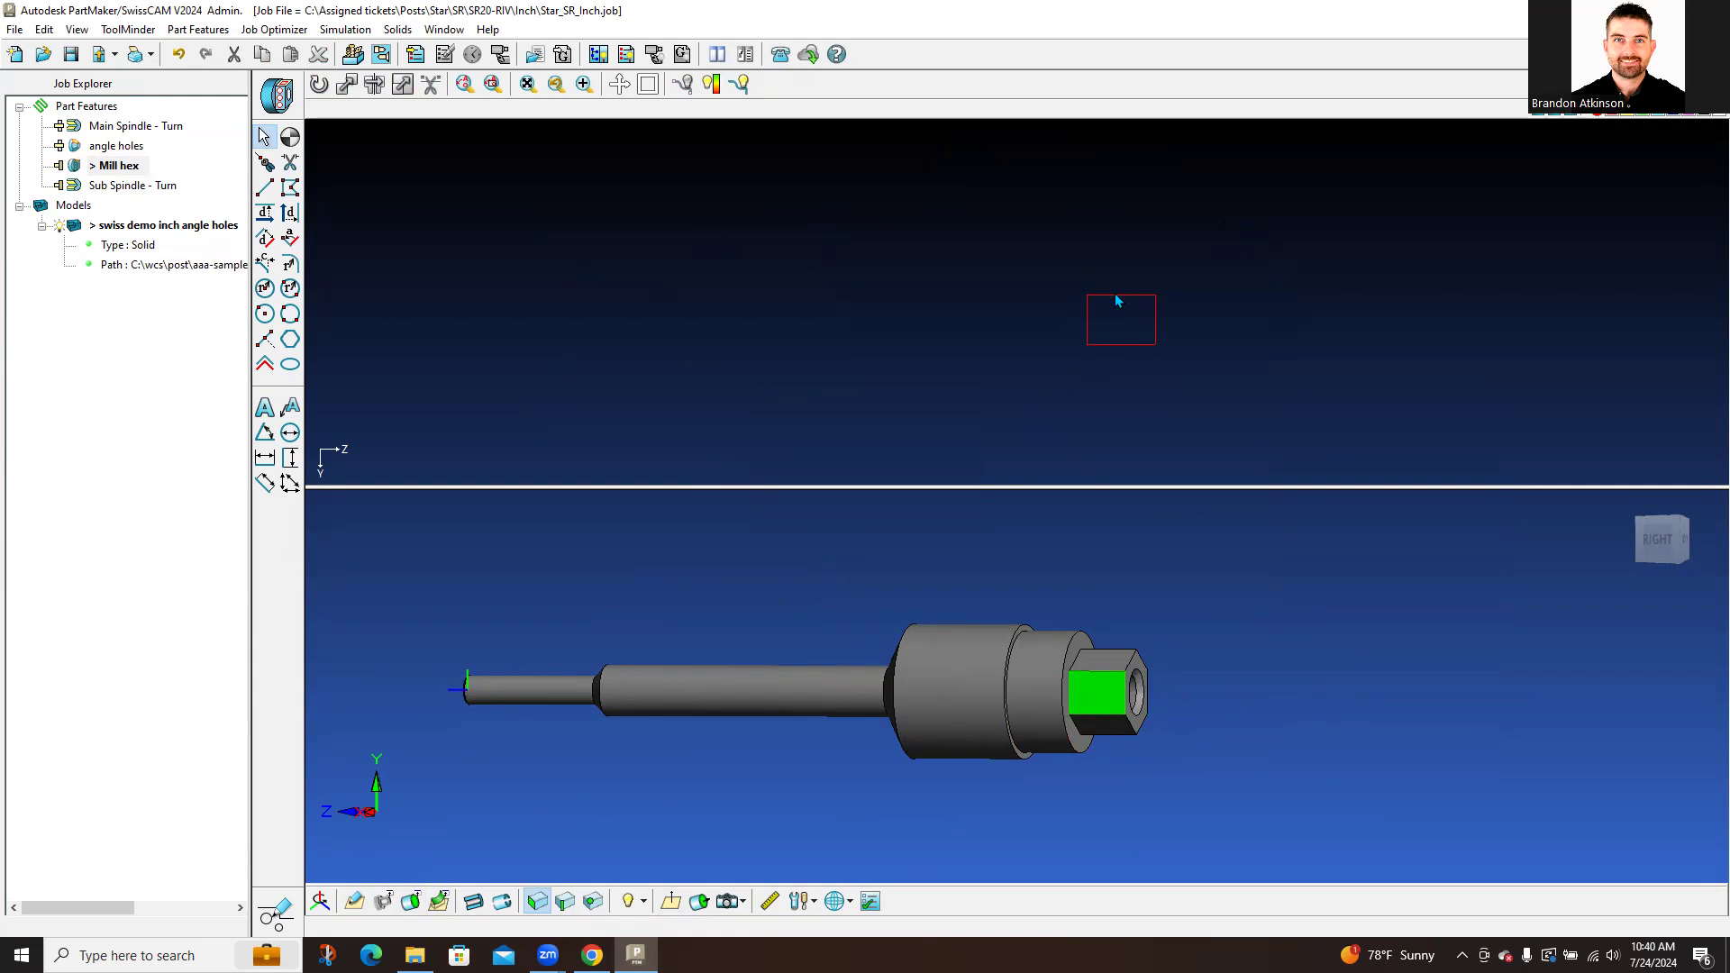
Step: Switch to process planning mode and select the MILL HEX operation
click(277, 915)
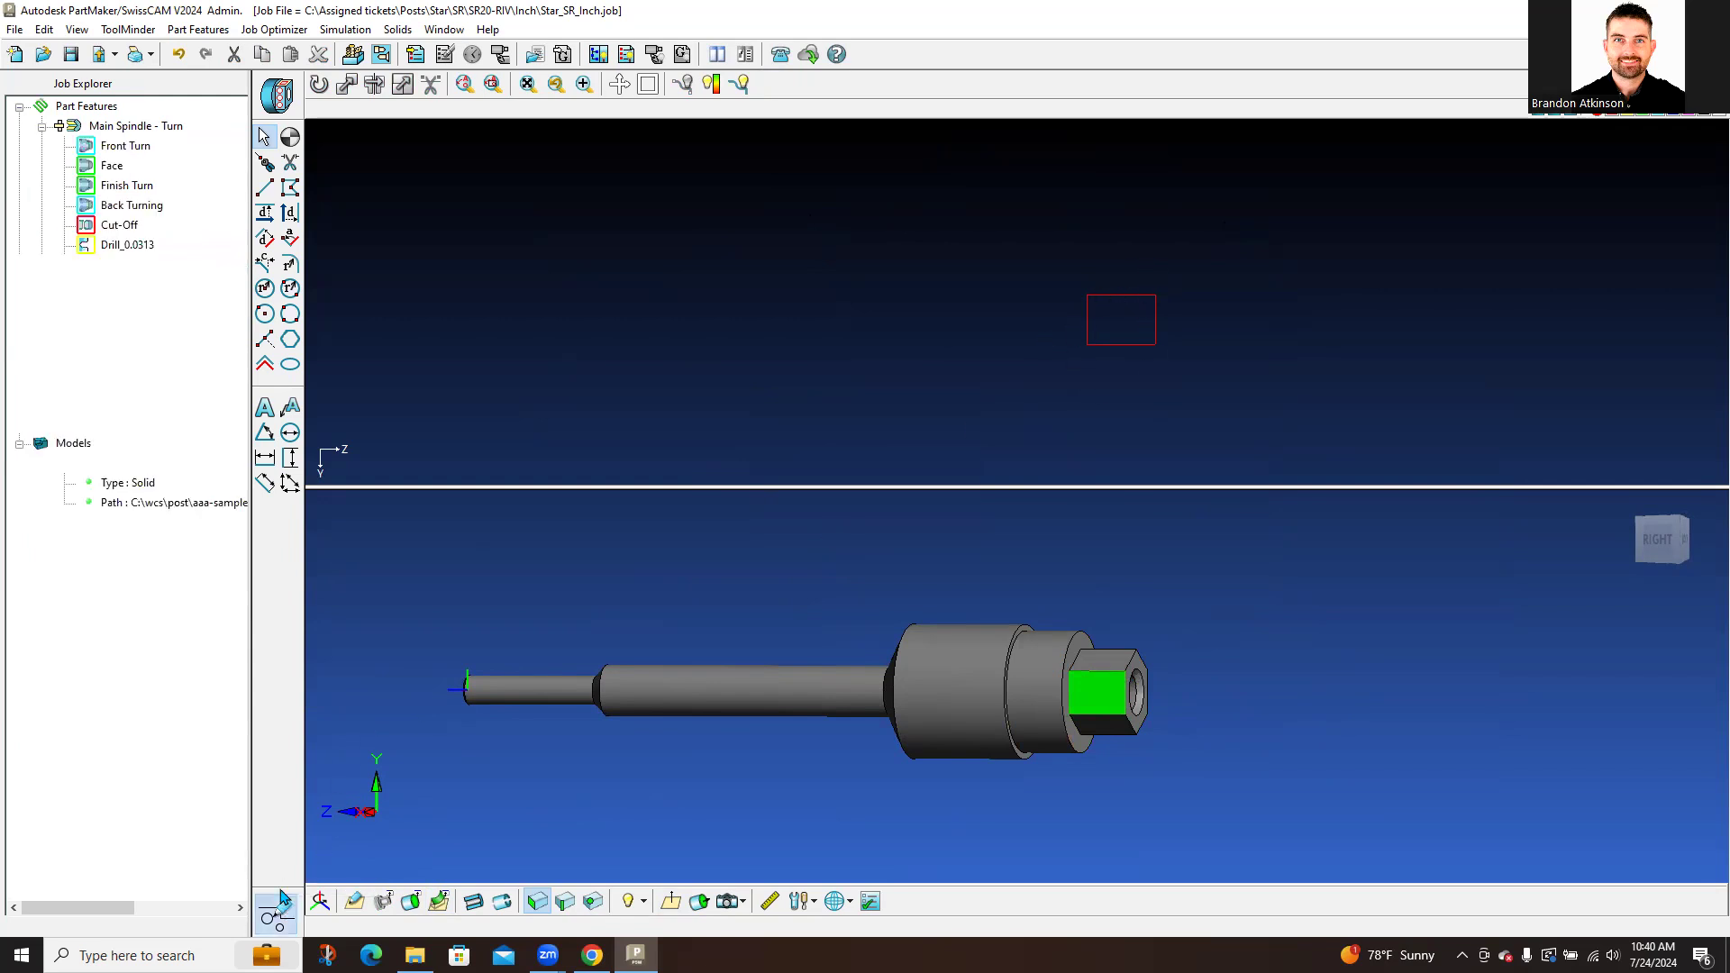
click(119, 344)
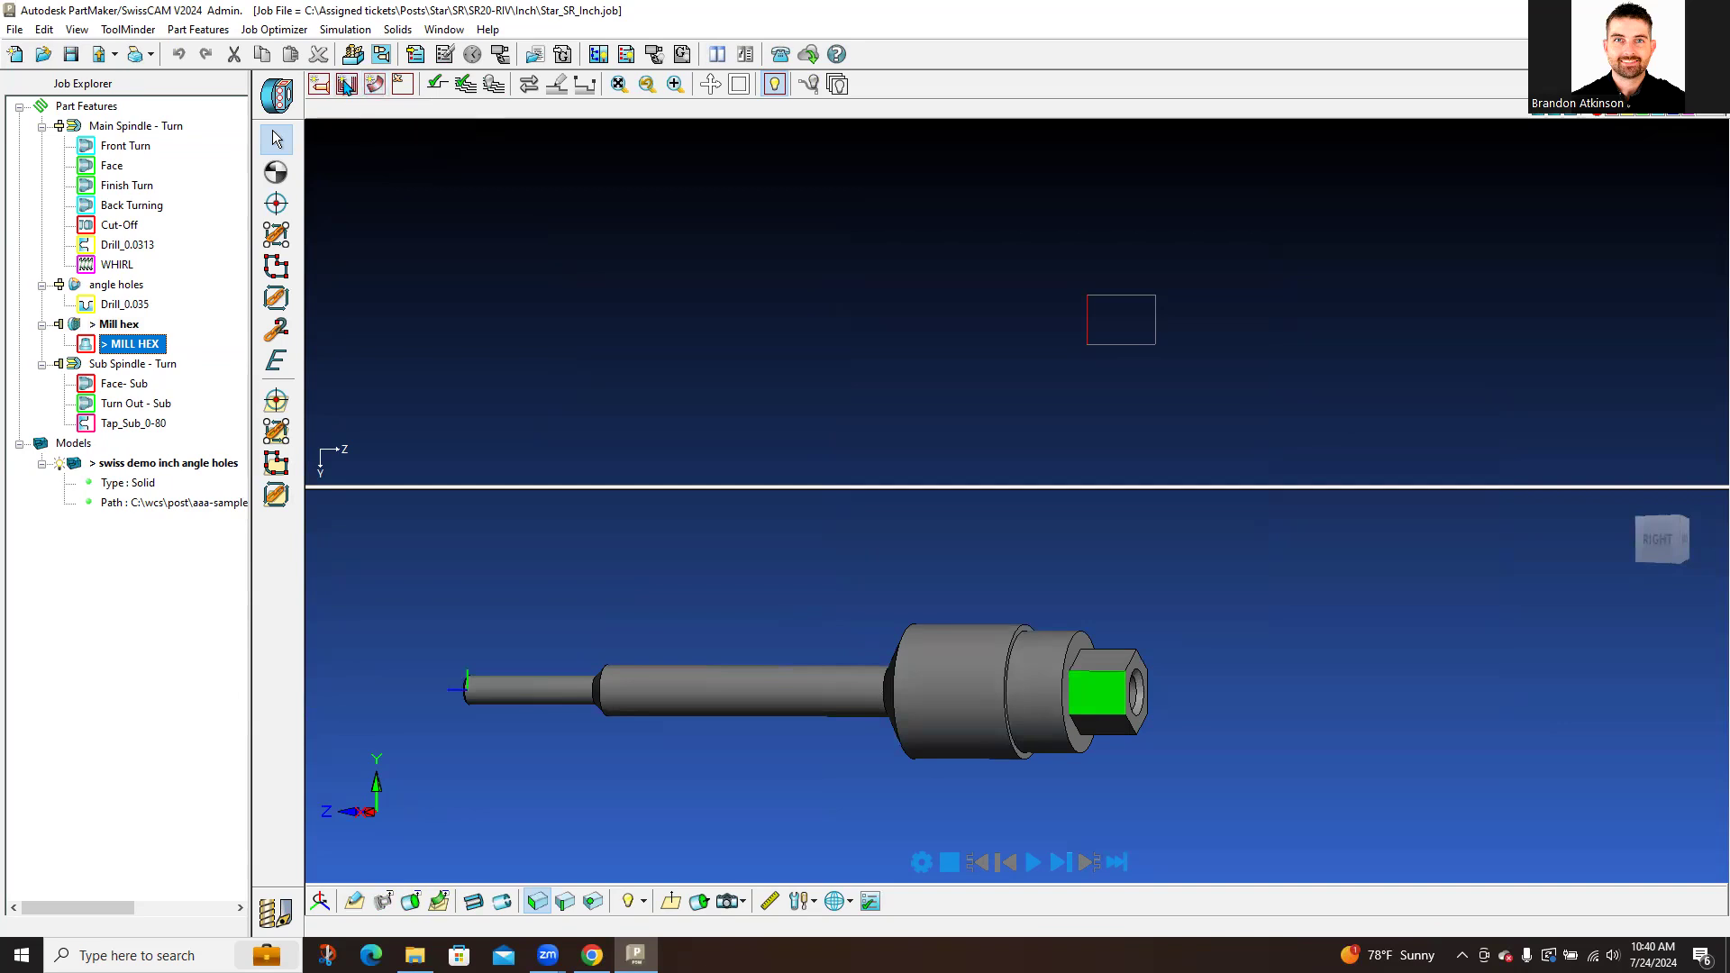
Step: Add a new profile group under Mill hex using the Contour Mill strategy
click(347, 86)
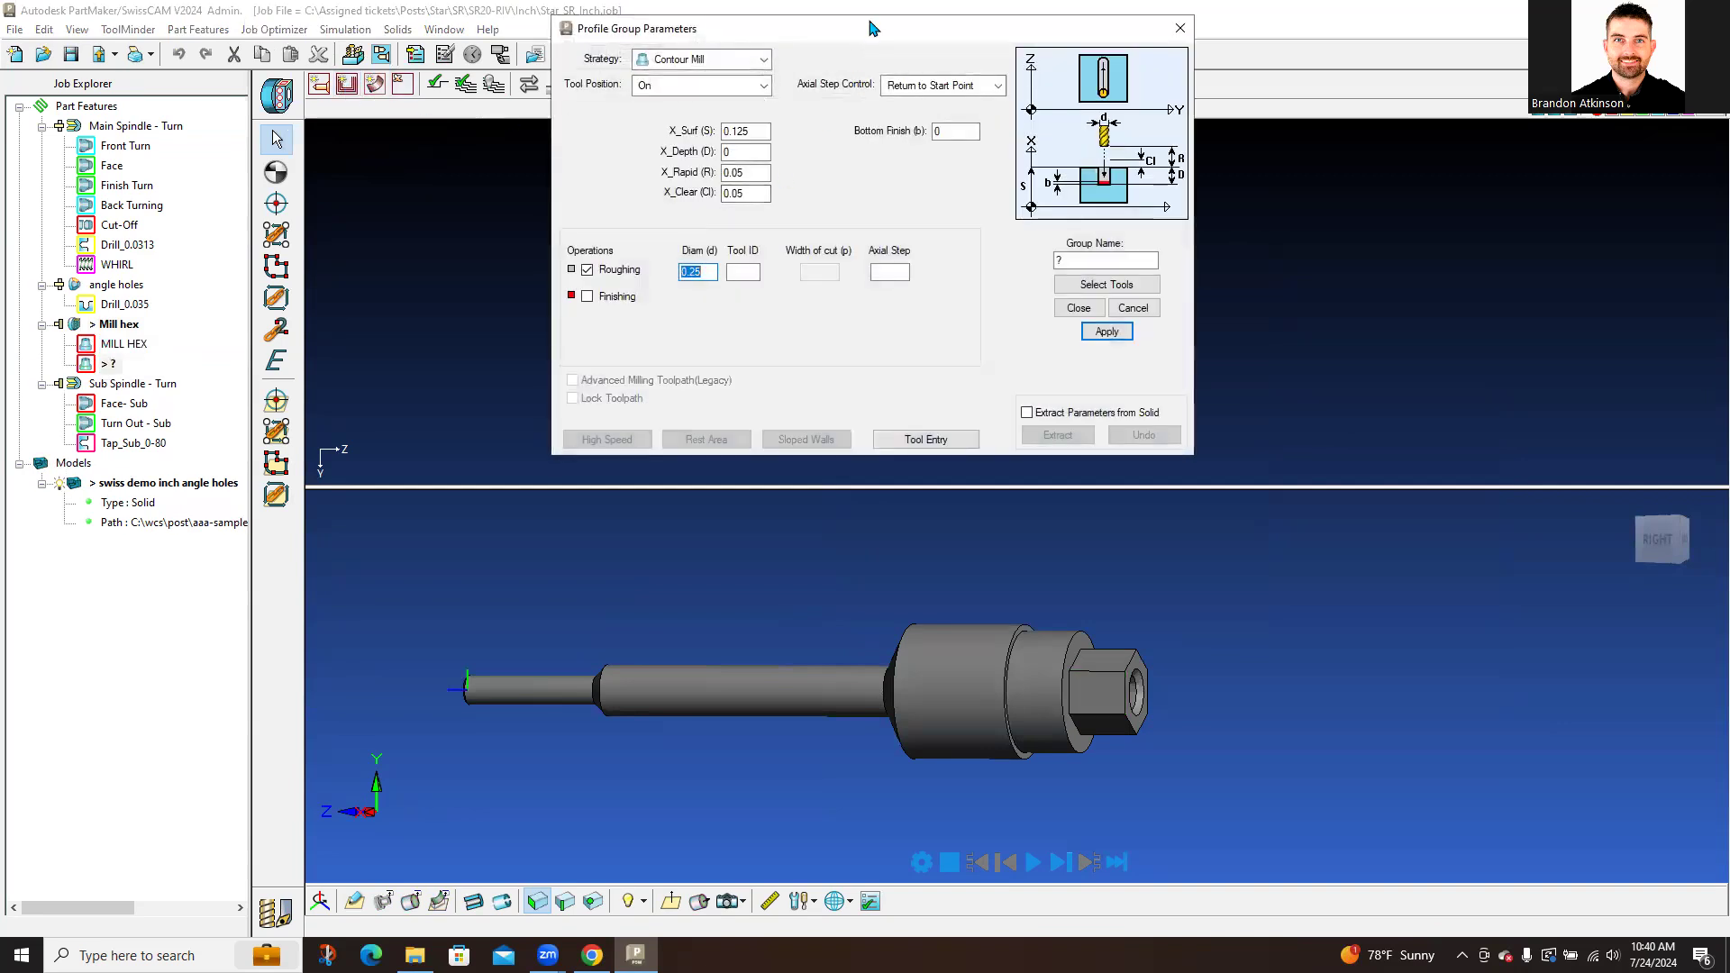
drag(872, 28, 718, 163)
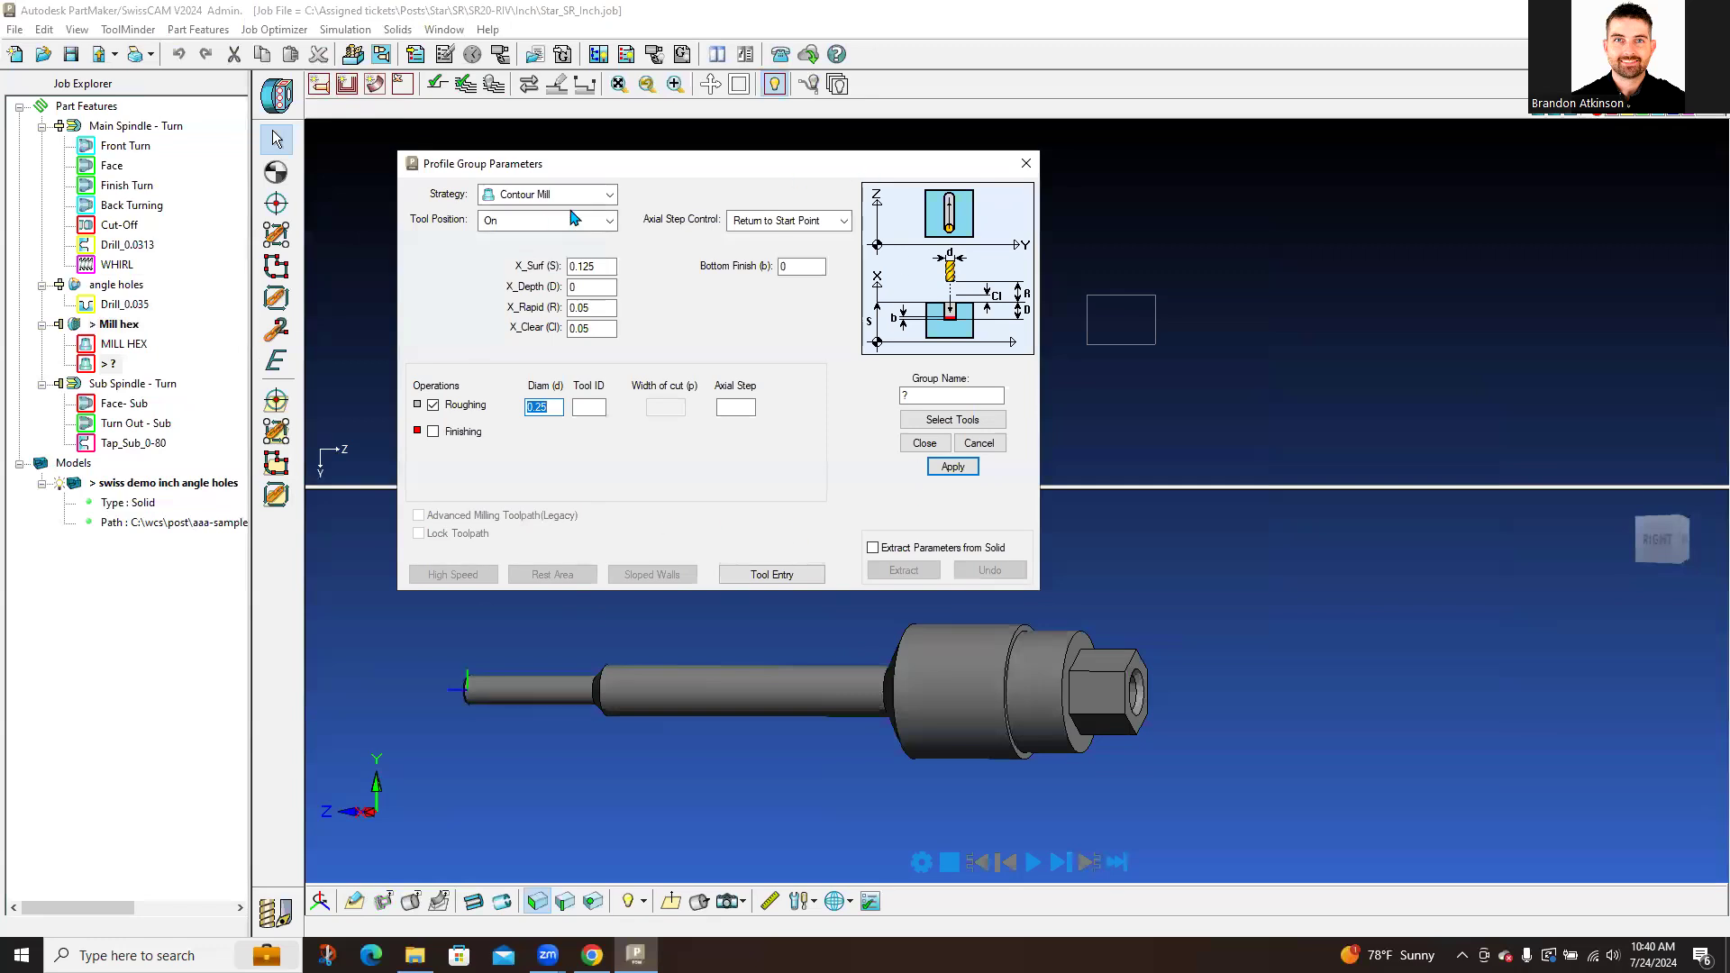
click(608, 195)
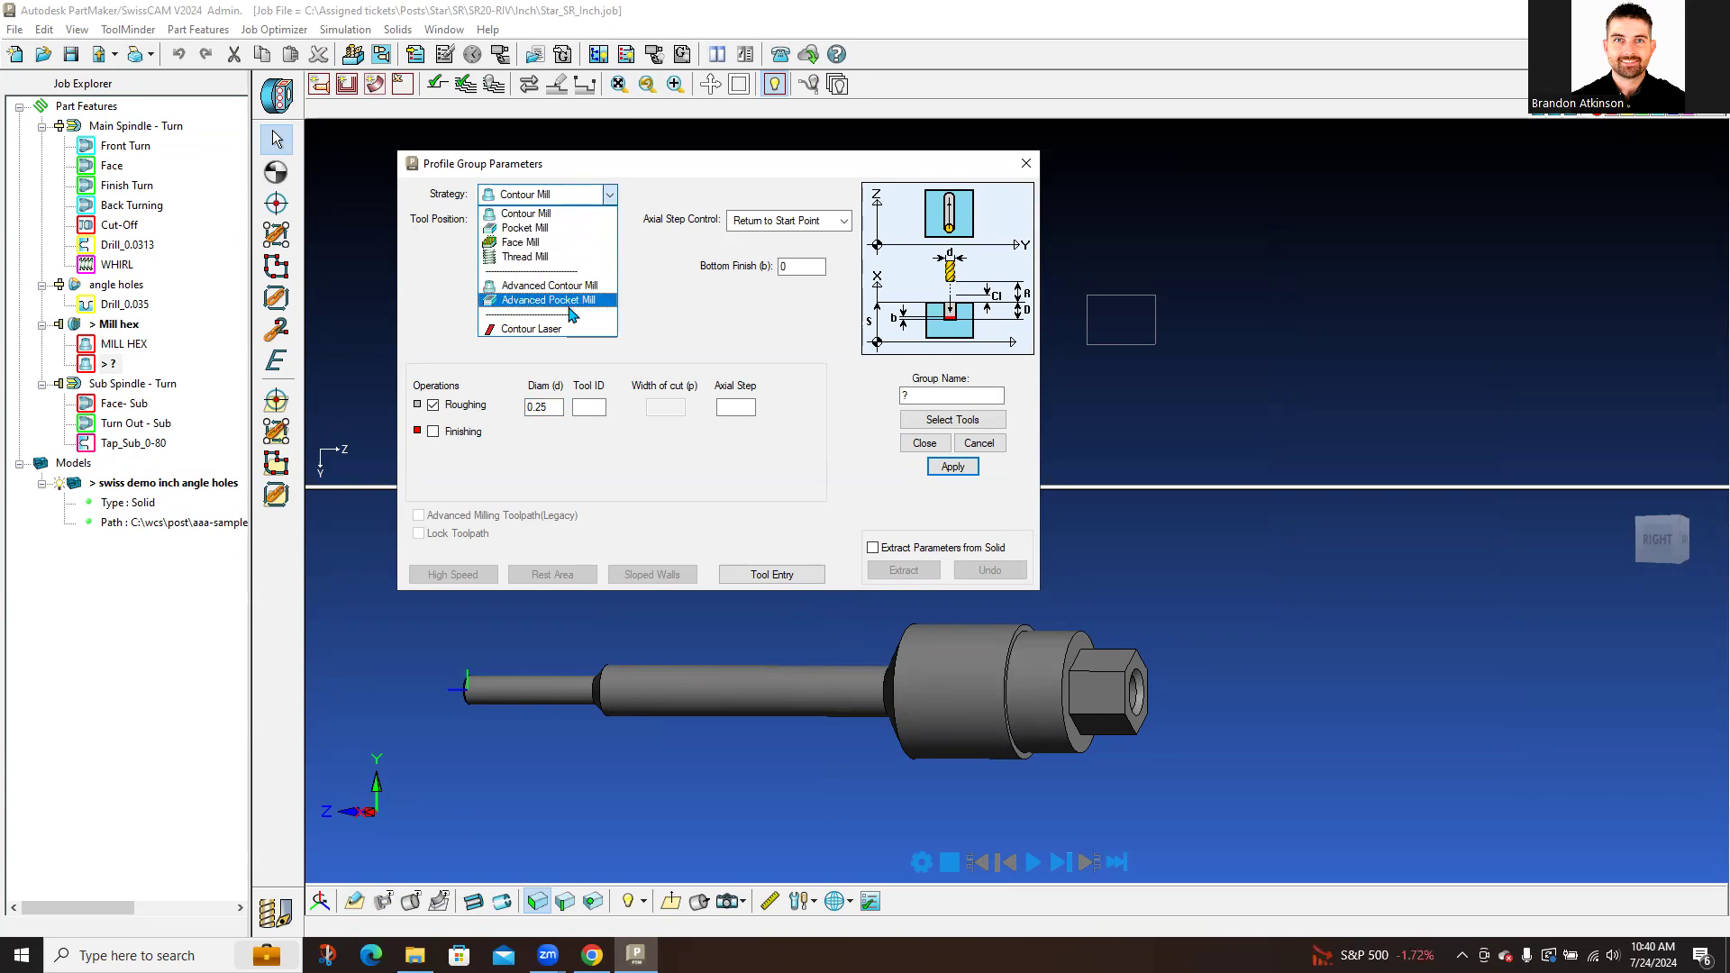
click(576, 216)
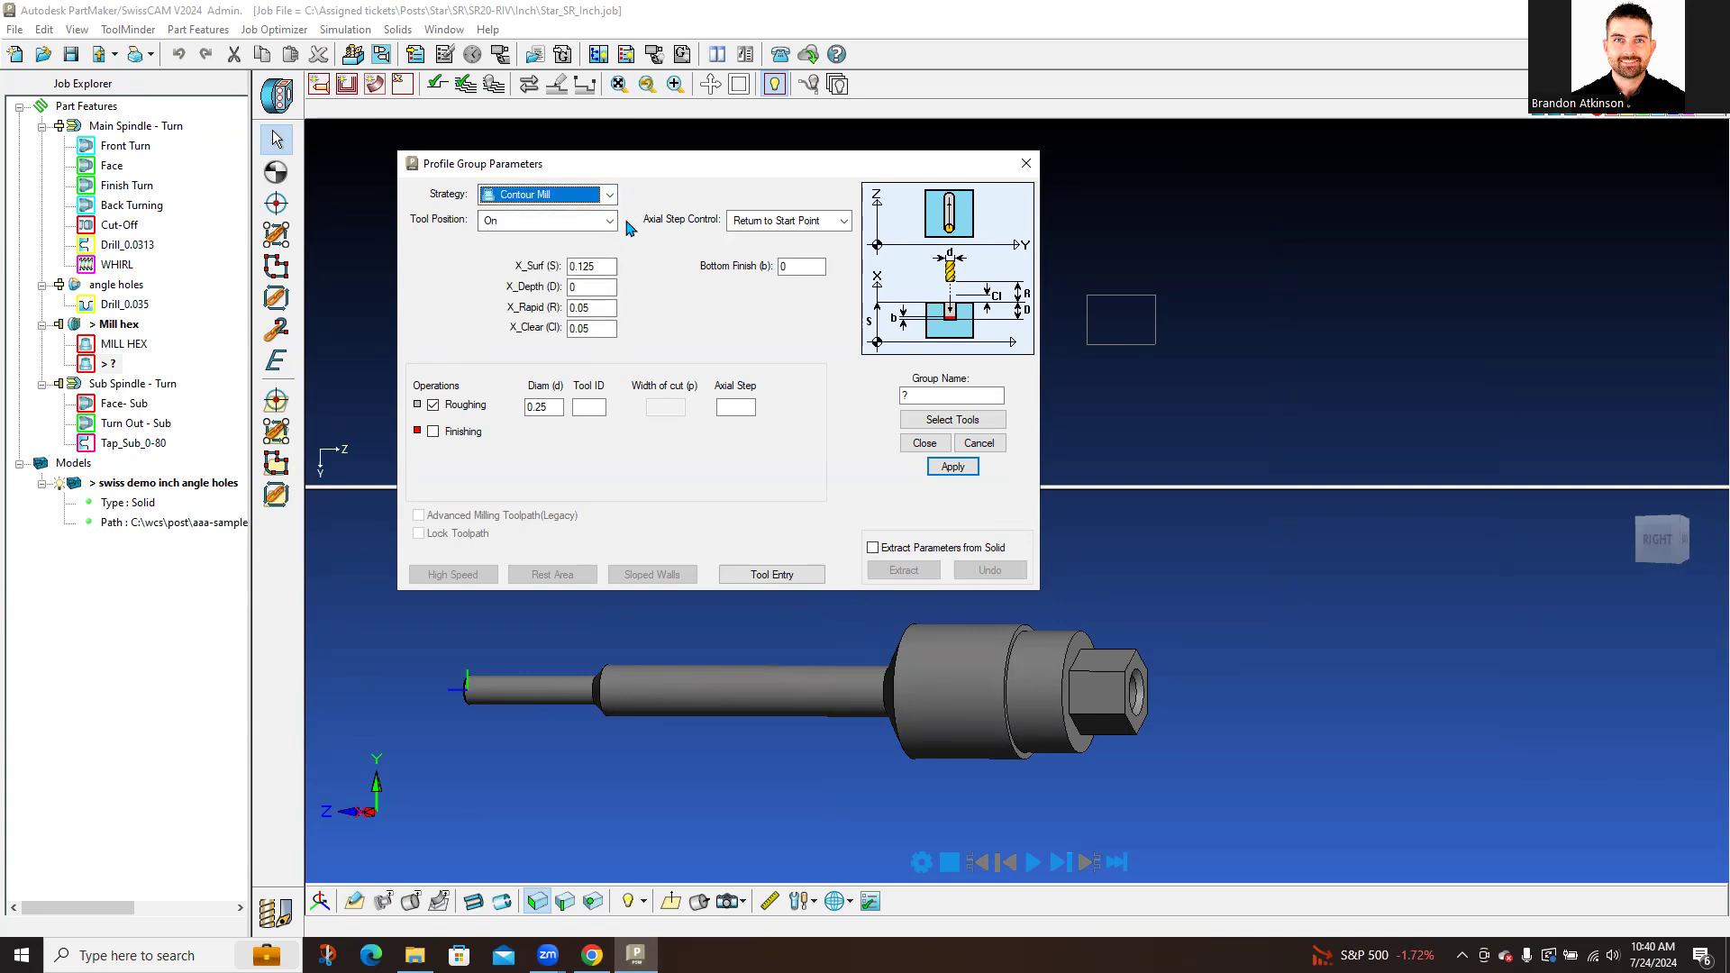
Step: Set the profile group's tool position to Left
click(609, 221)
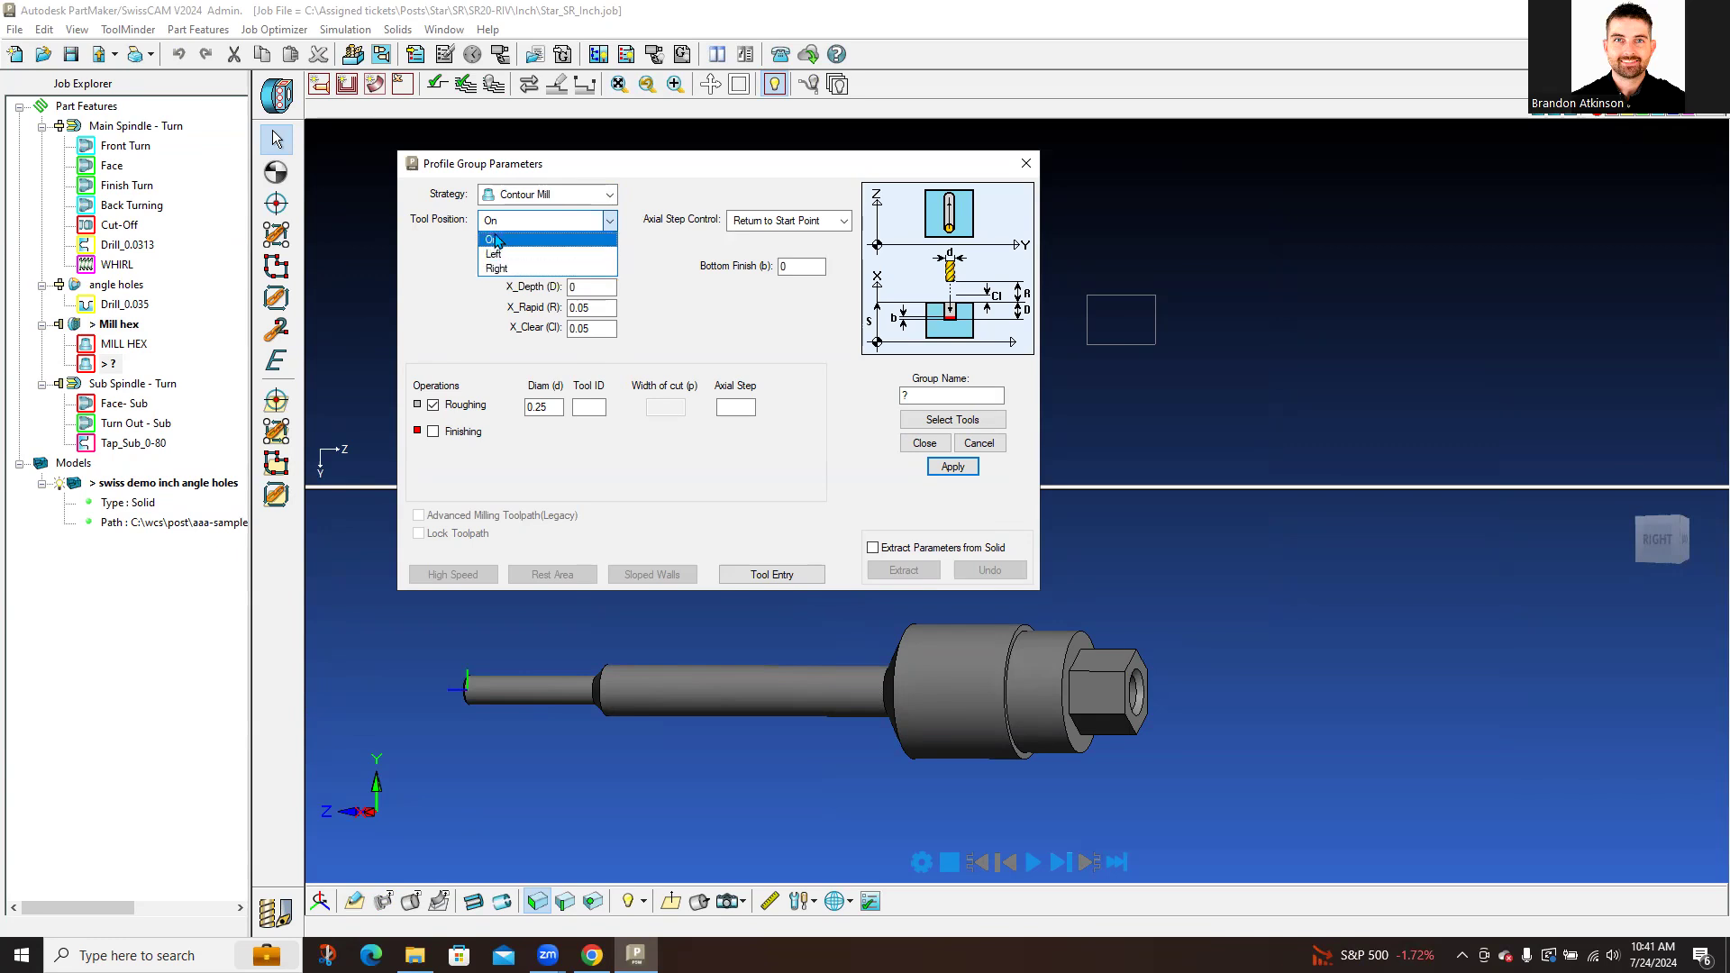
click(560, 241)
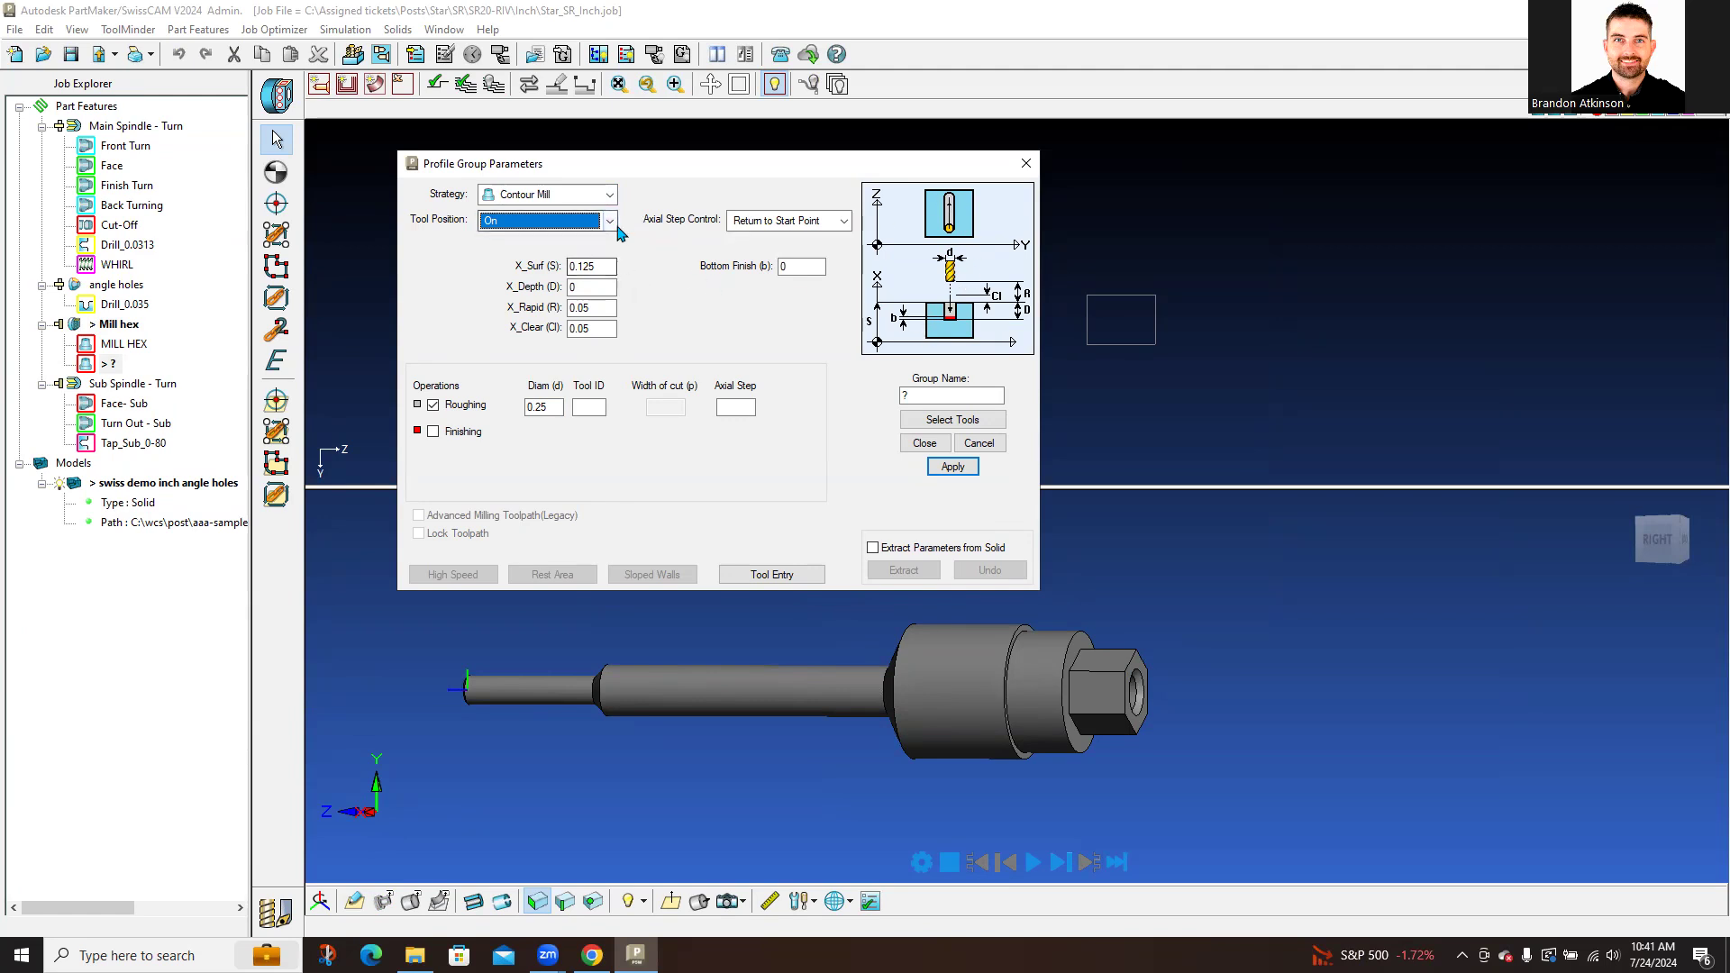
click(604, 221)
click(535, 252)
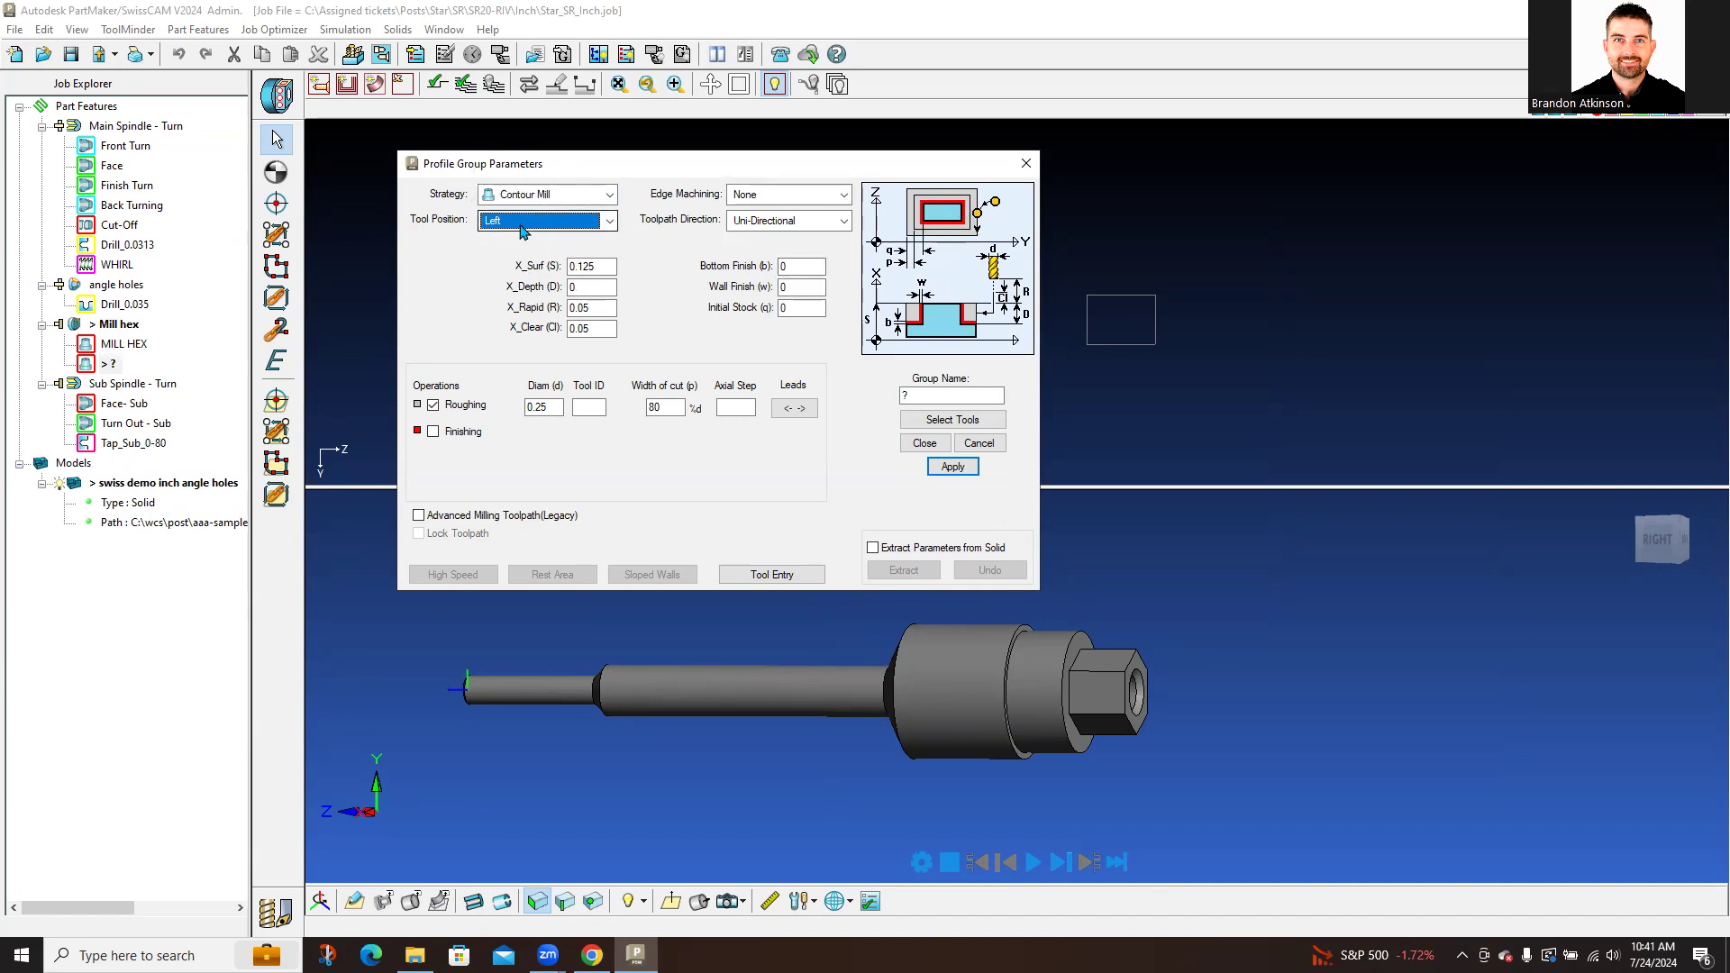
click(613, 225)
click(528, 271)
click(610, 221)
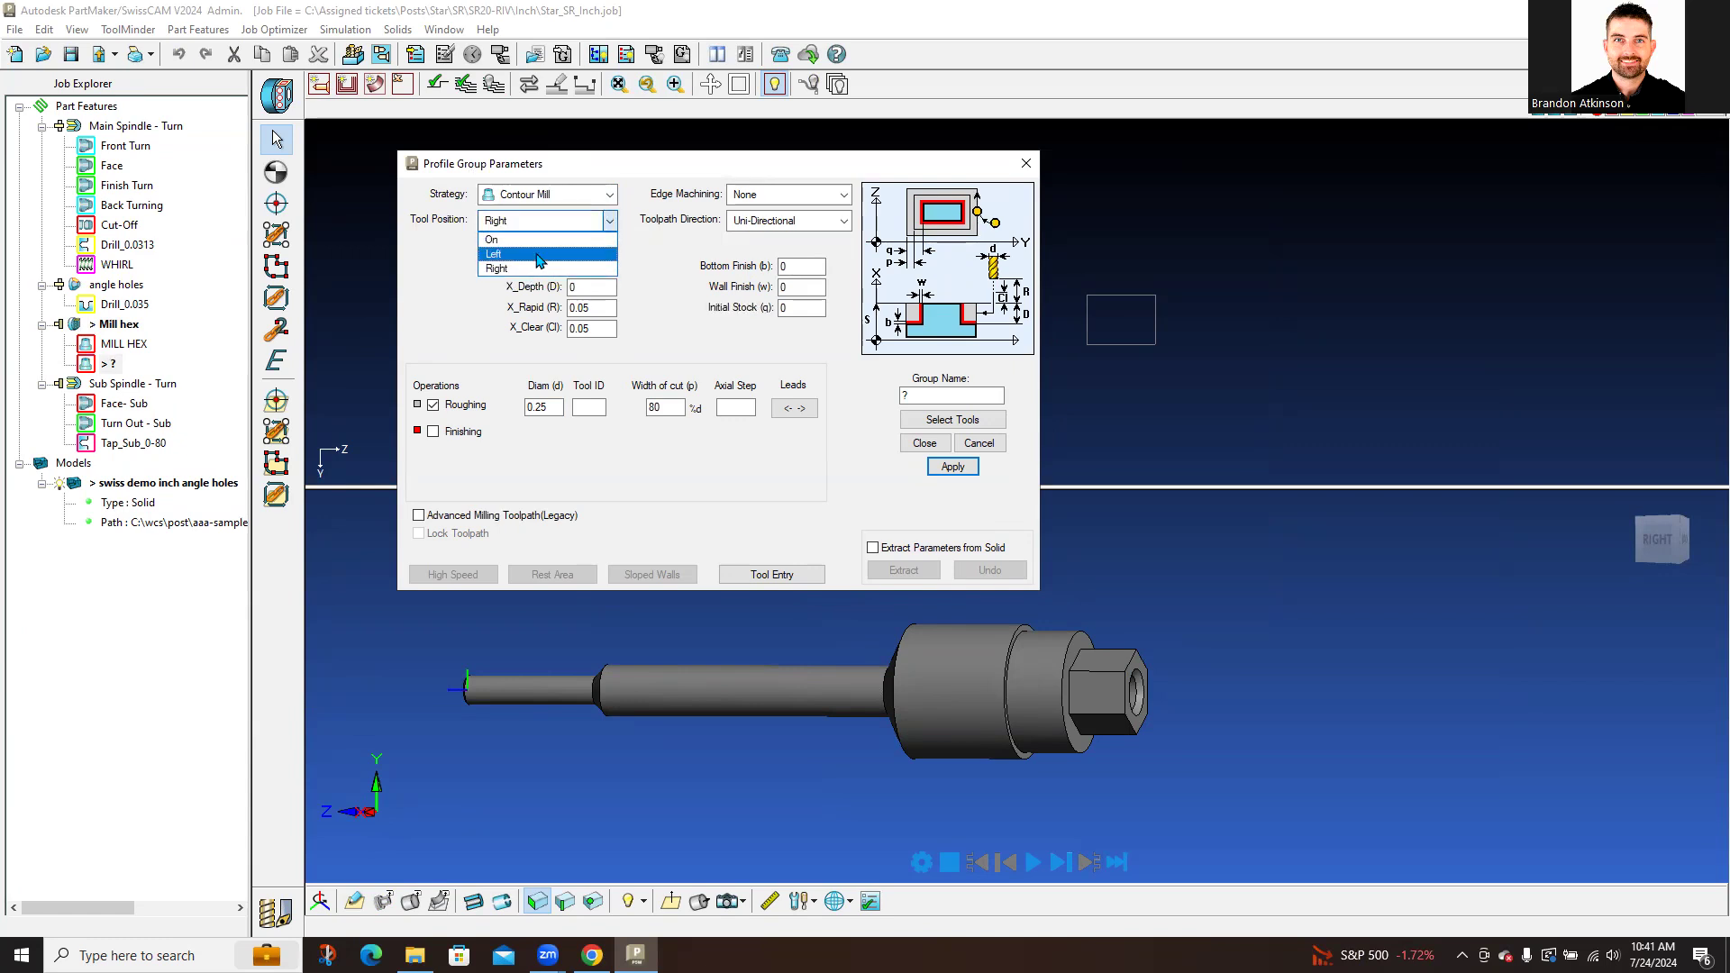
click(538, 255)
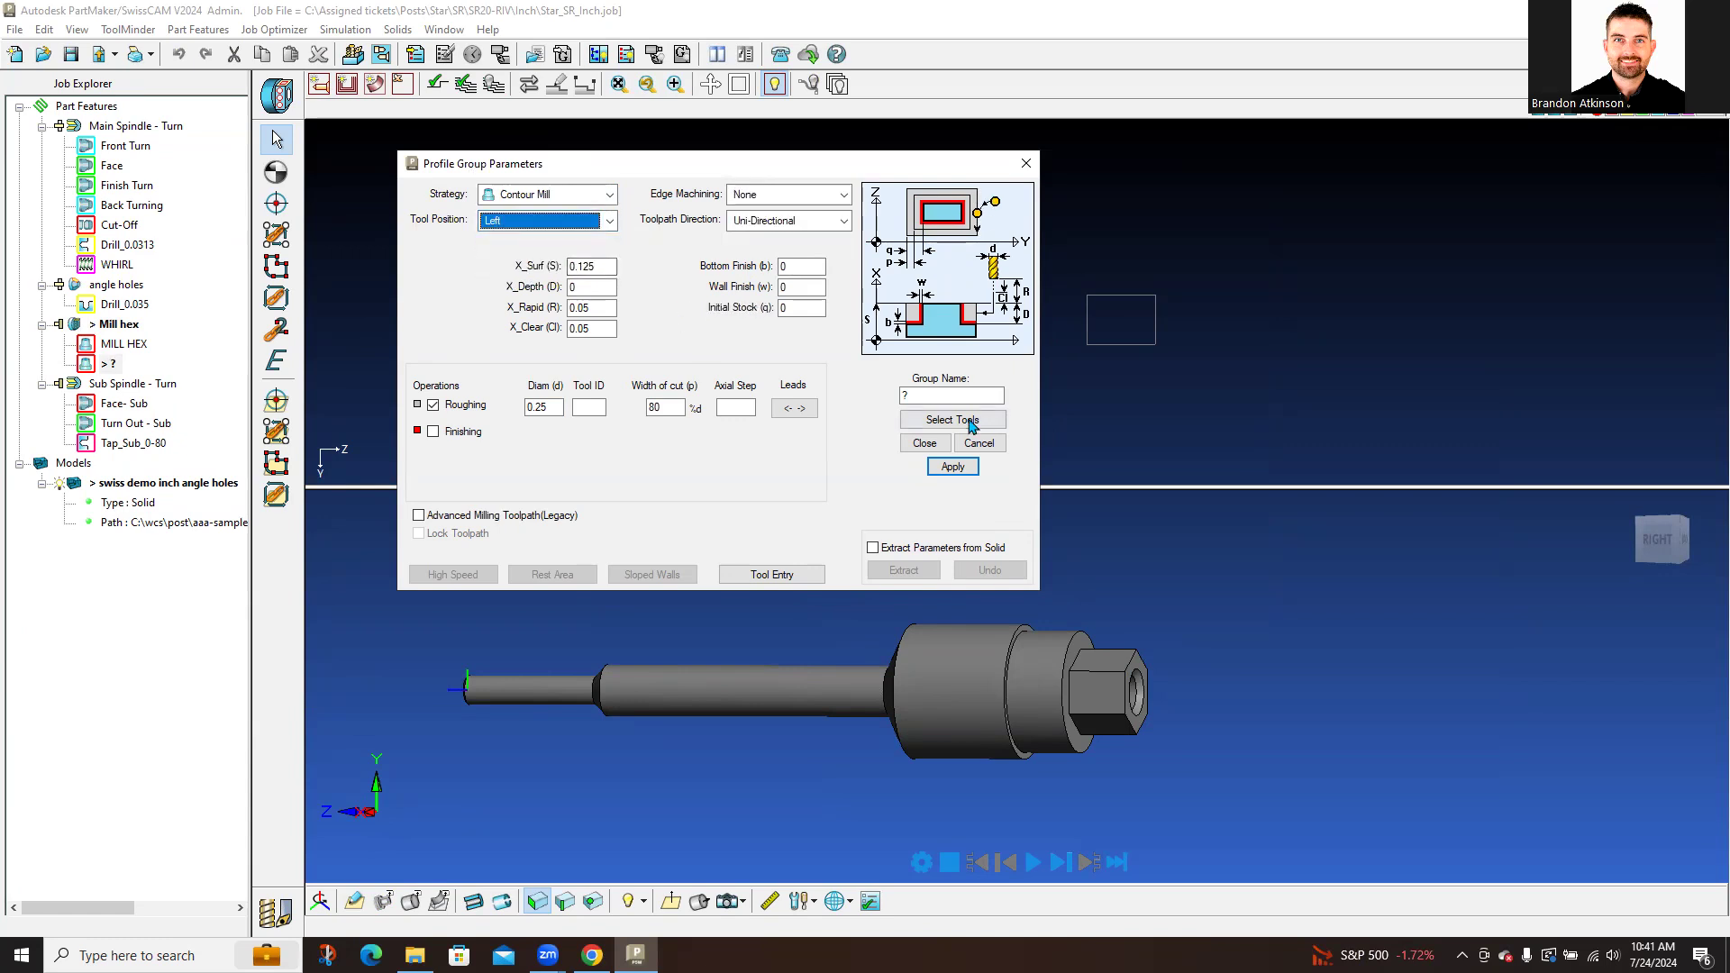
click(671, 901)
Step: Extract X_Surf 0.06299 from the solid's hex flat face, re-picking the face from behind
scroll(1323, 766, up, 9)
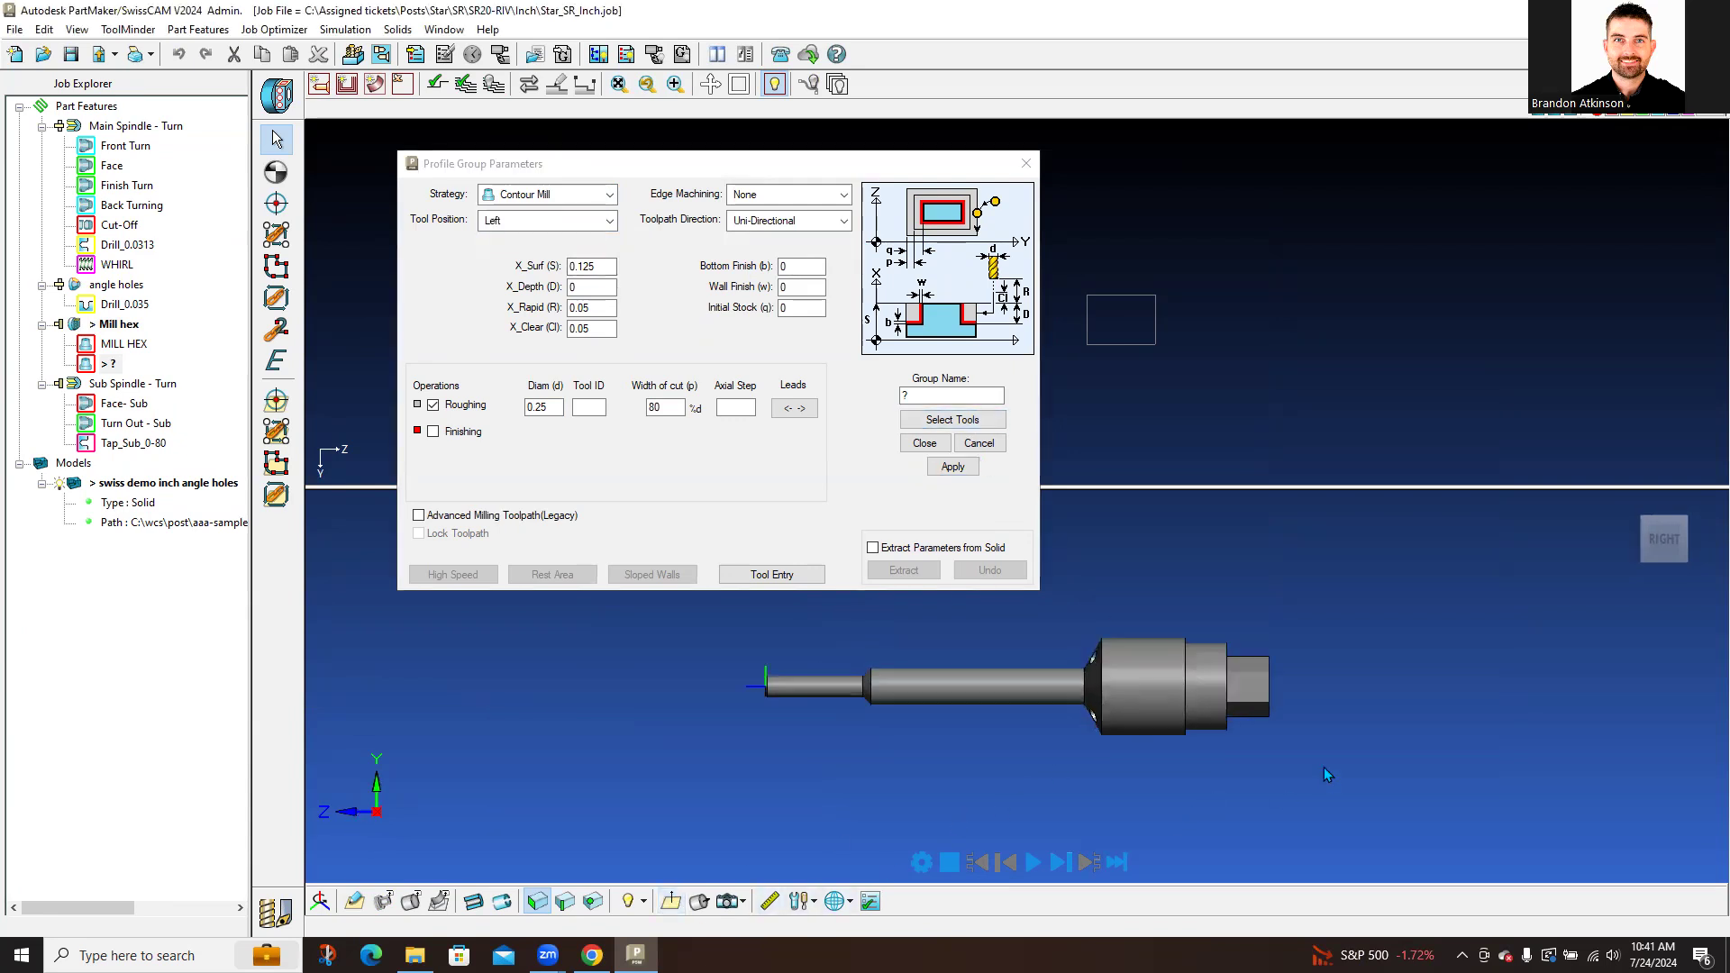
shift+middle_drag(1500, 758, 1137, 761)
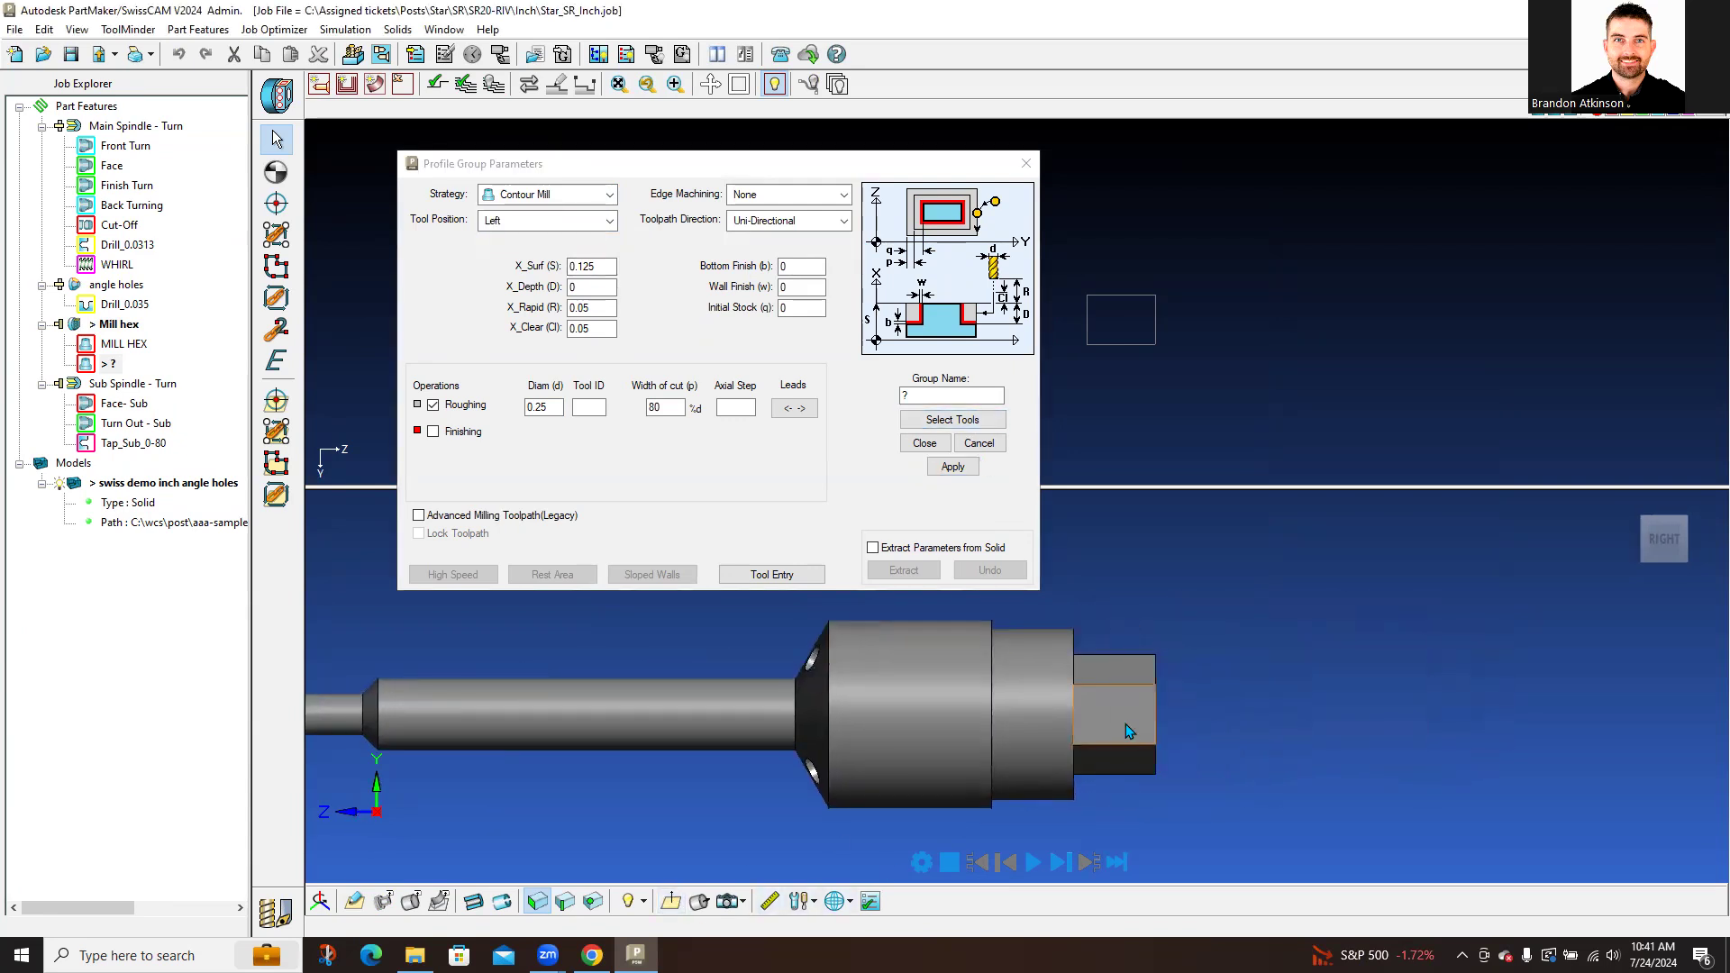
click(915, 550)
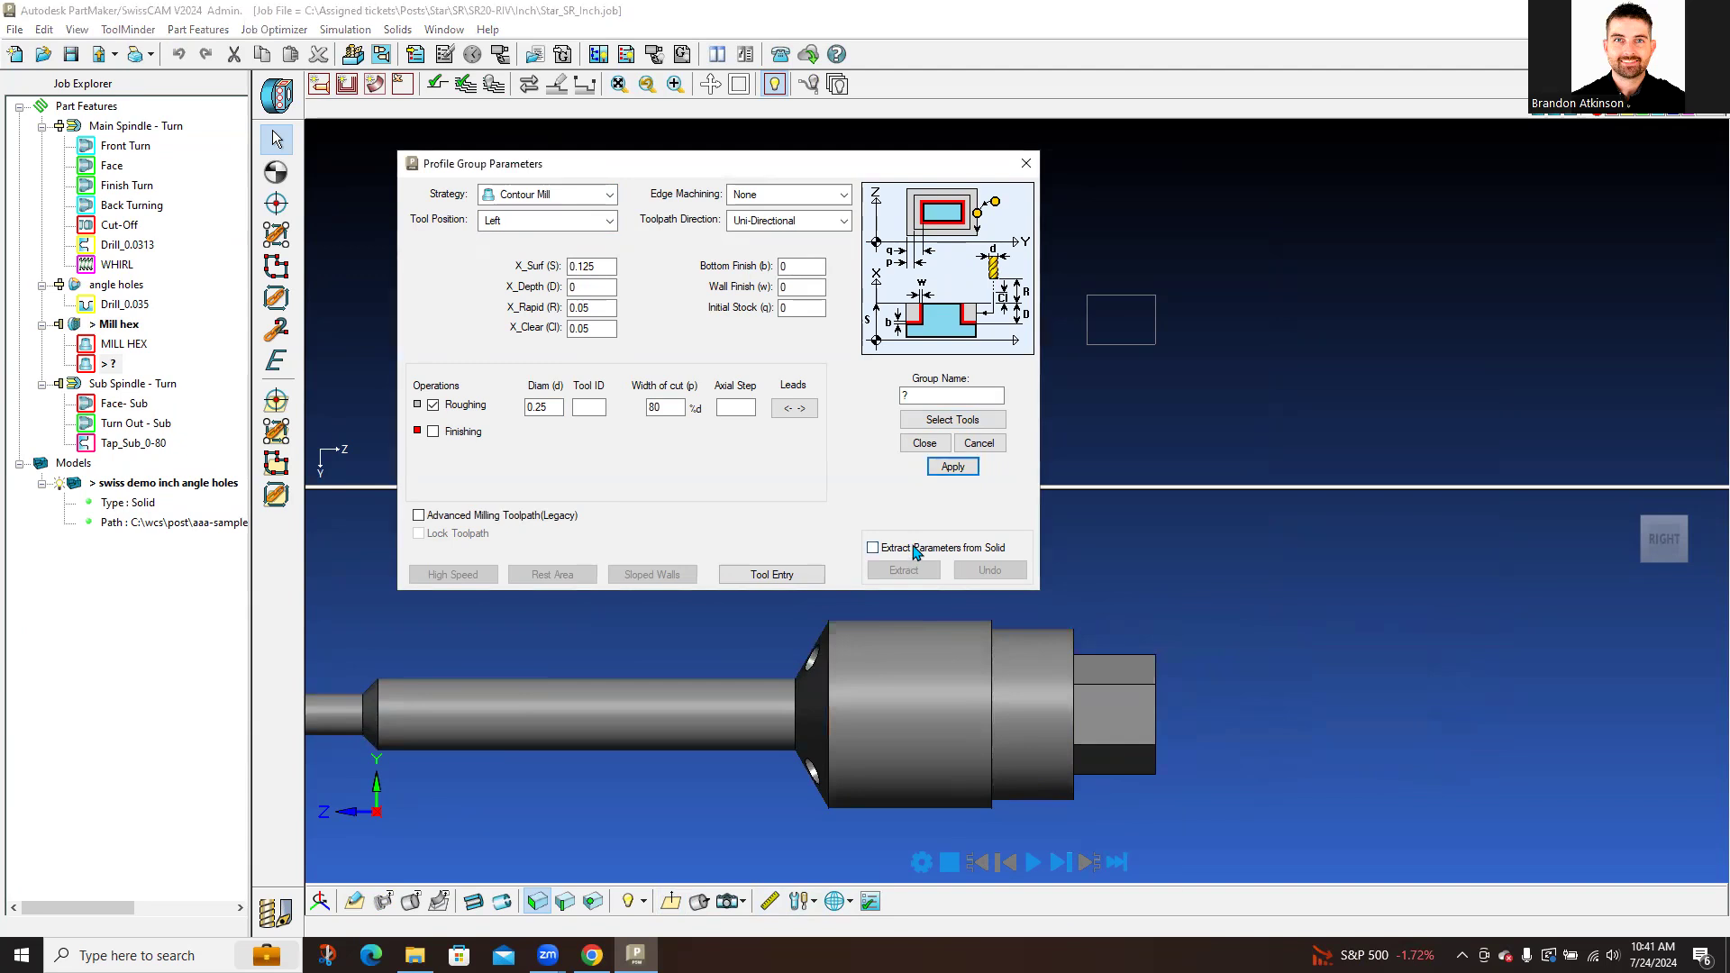
click(914, 550)
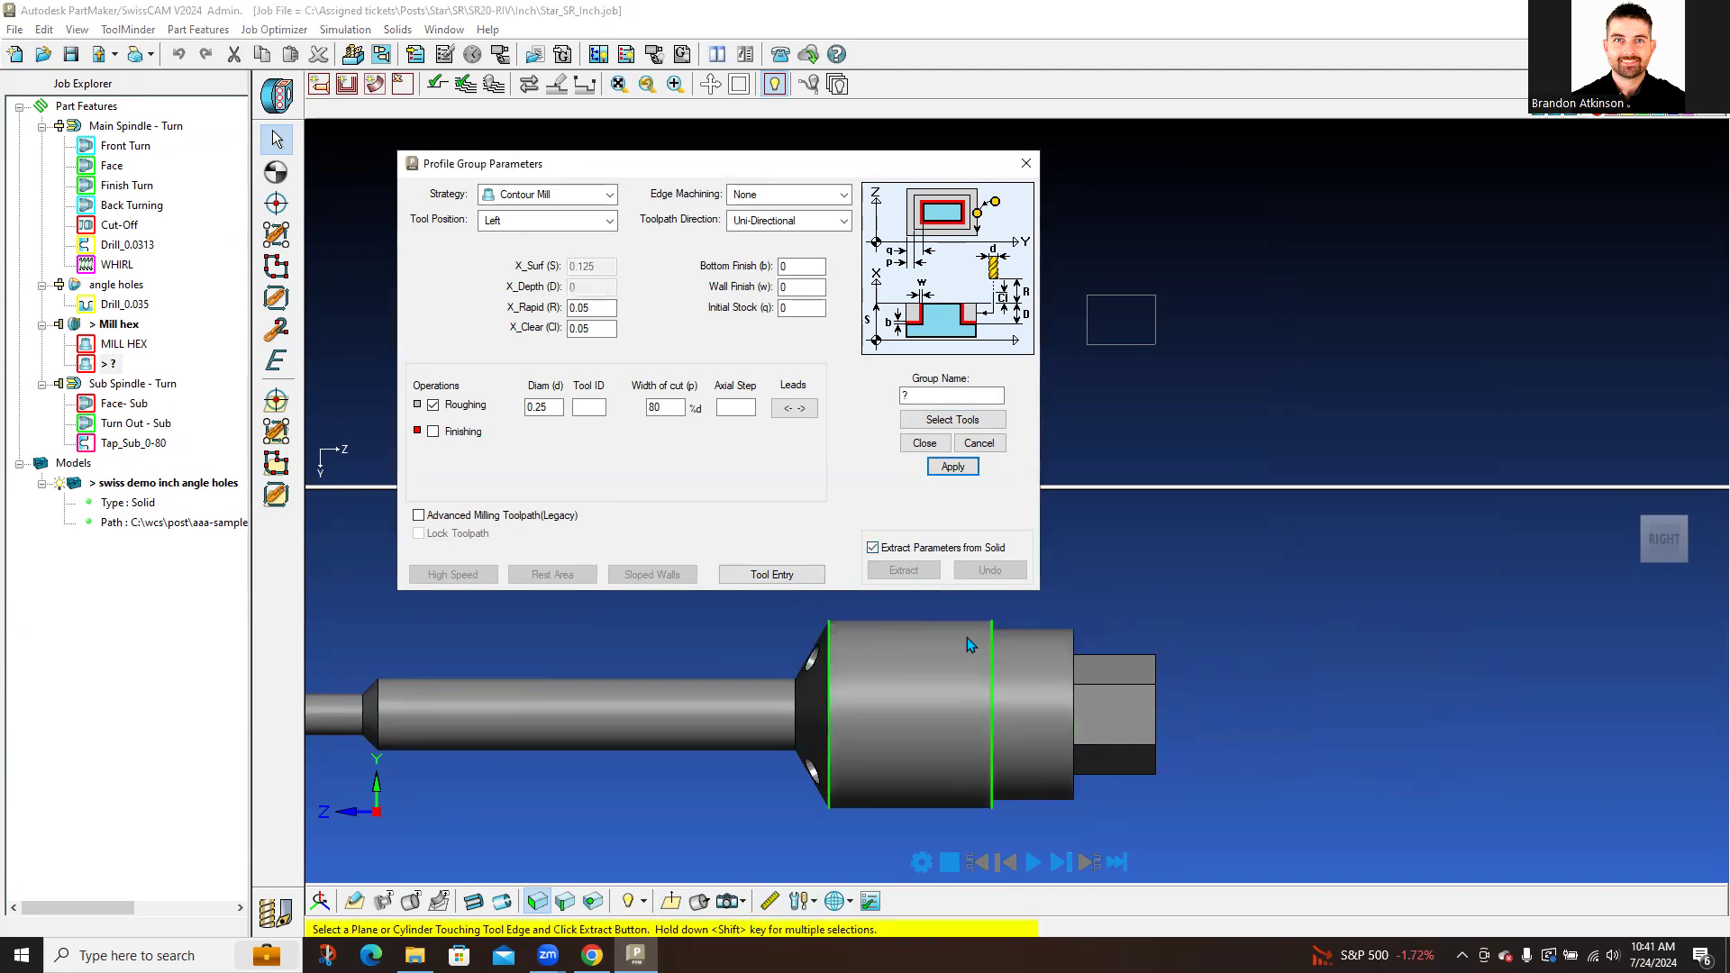
click(1114, 724)
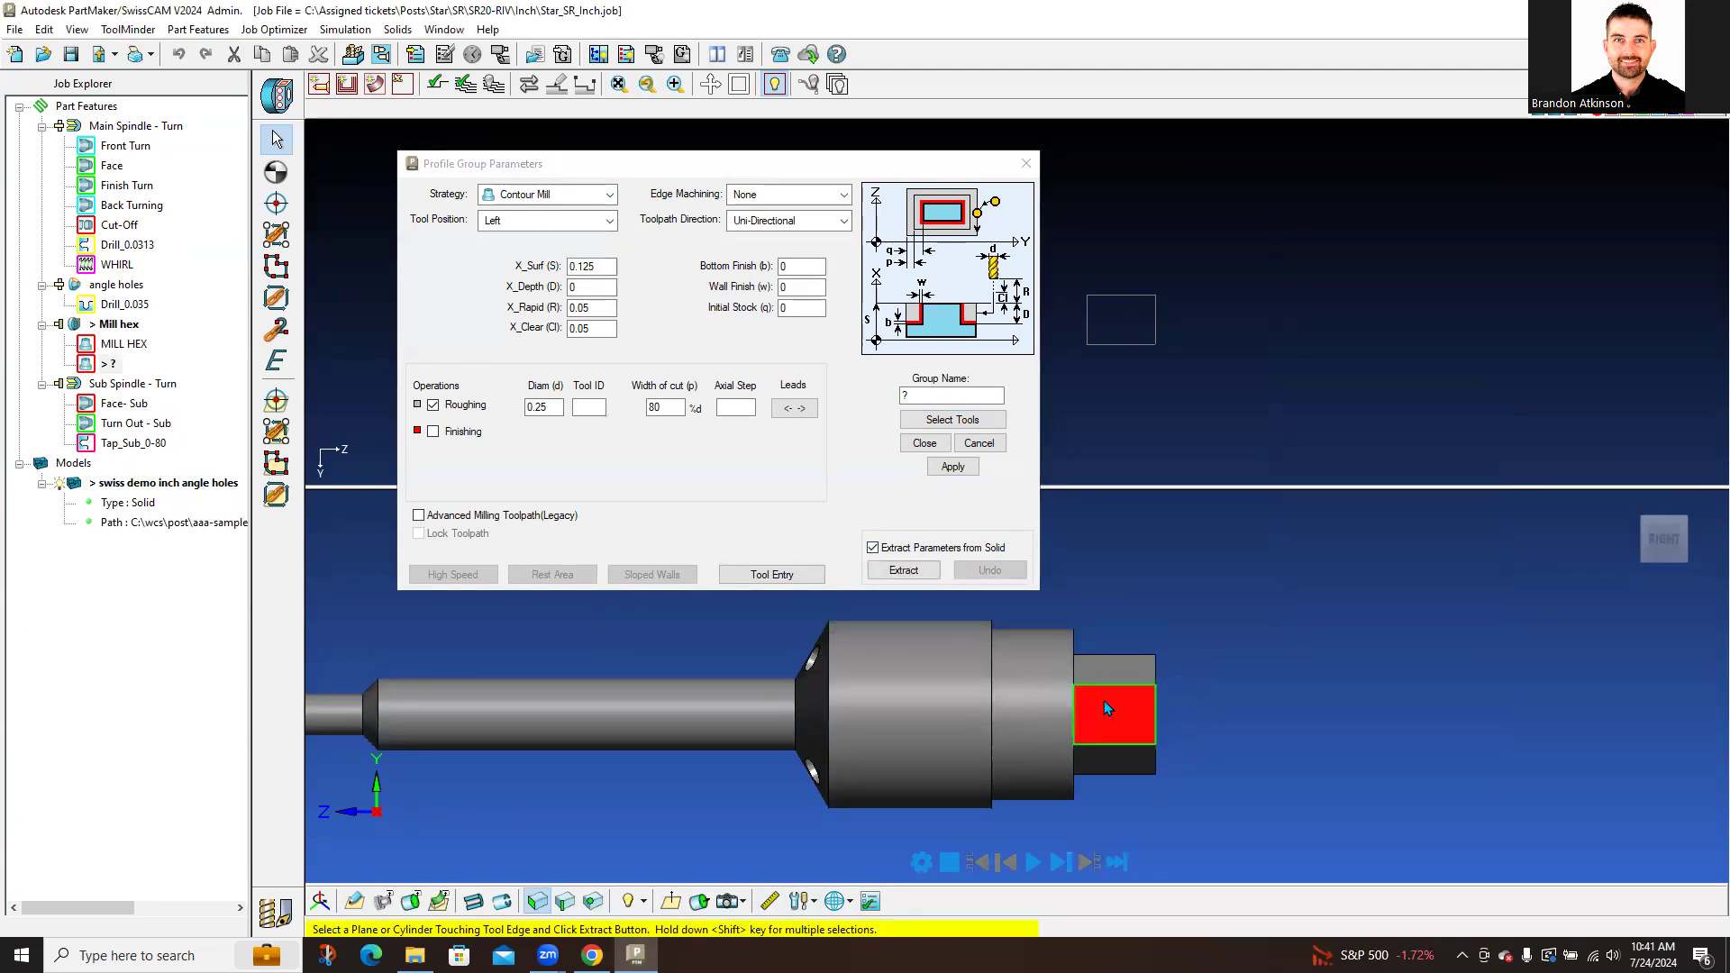
click(921, 574)
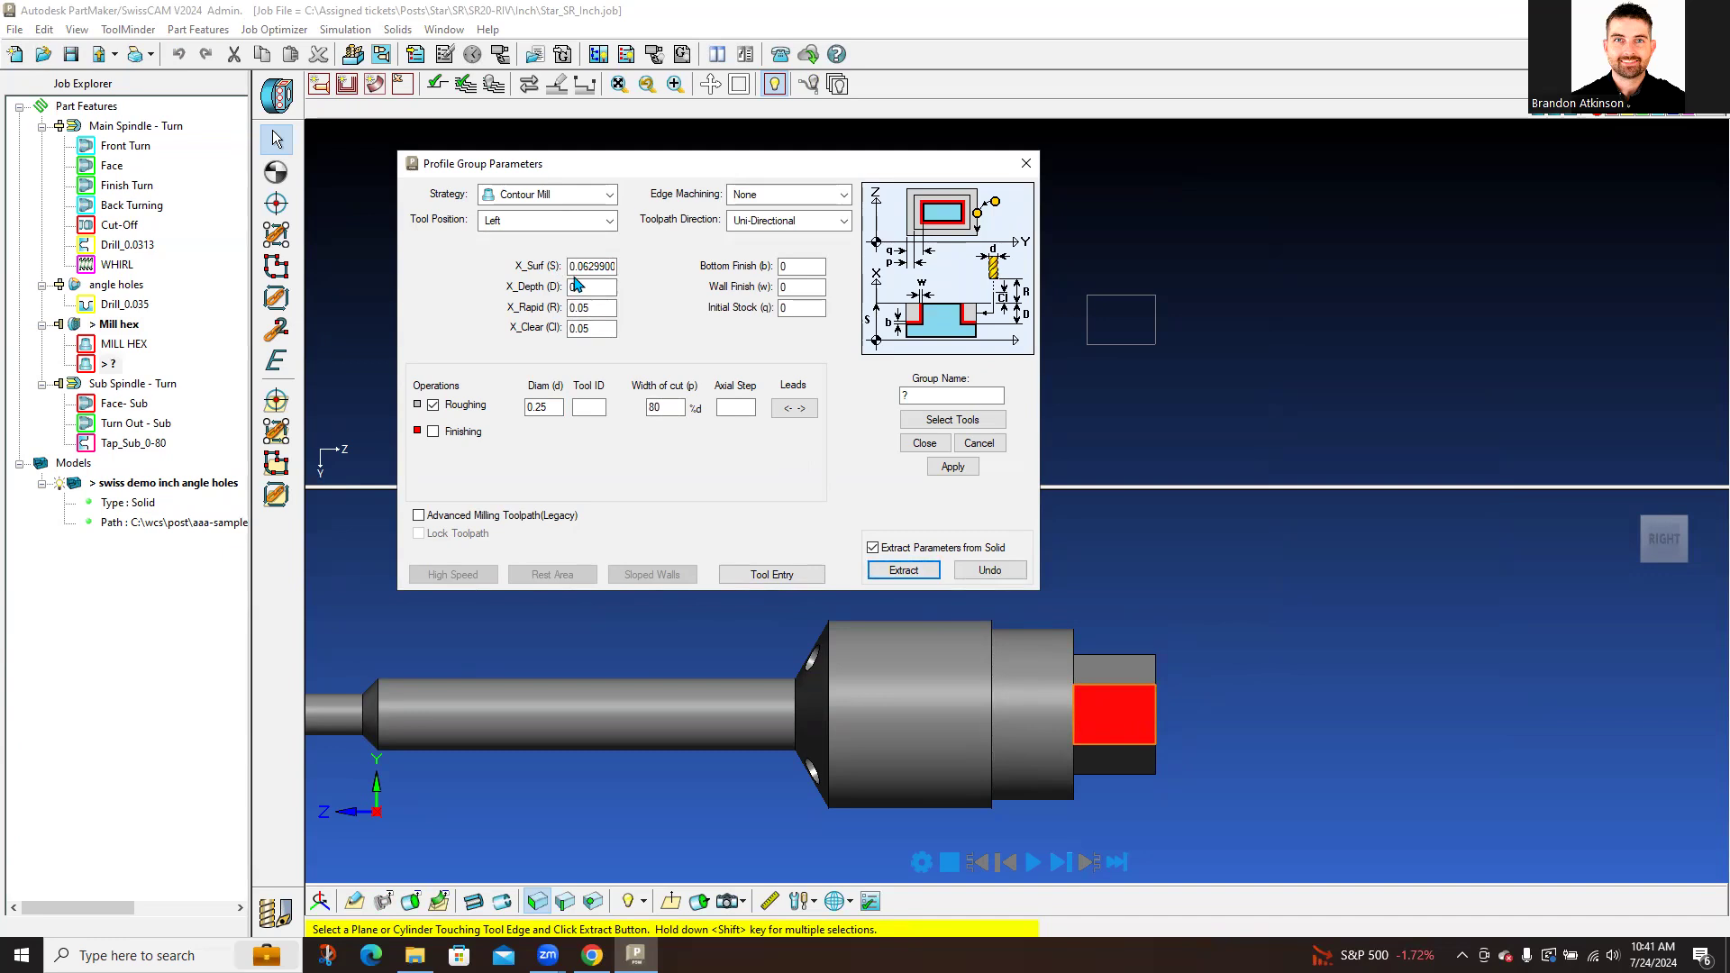
middle_drag(1142, 669, 958, 710)
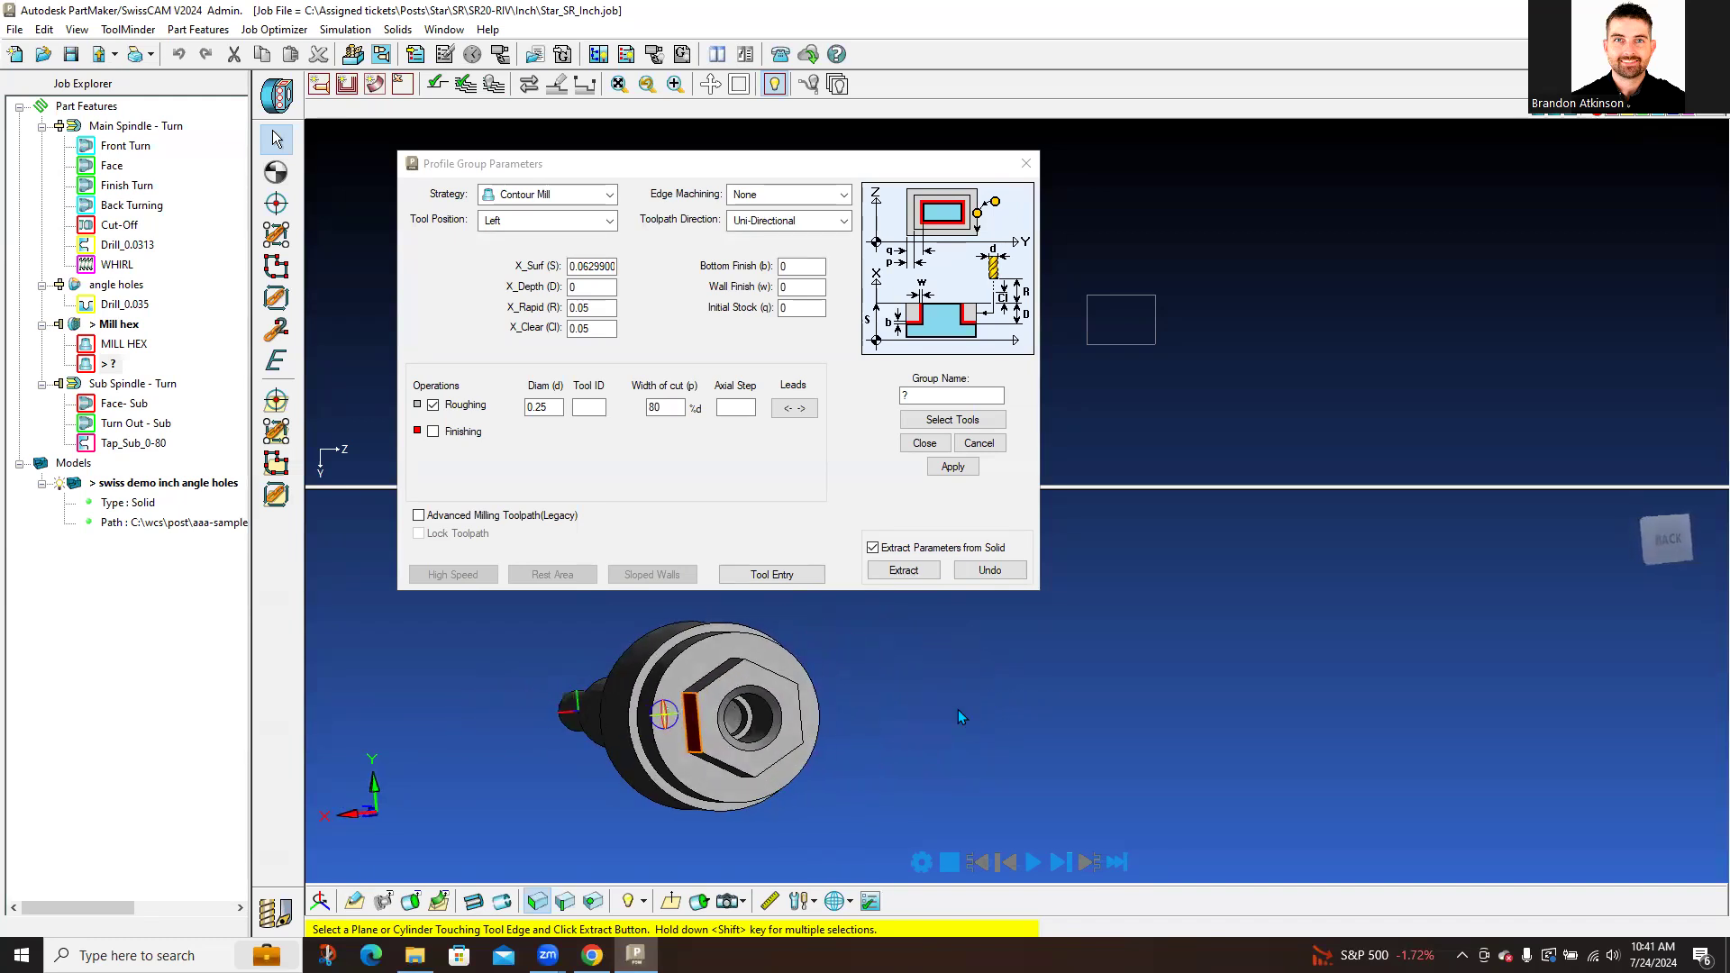
click(696, 719)
double_click(589, 290)
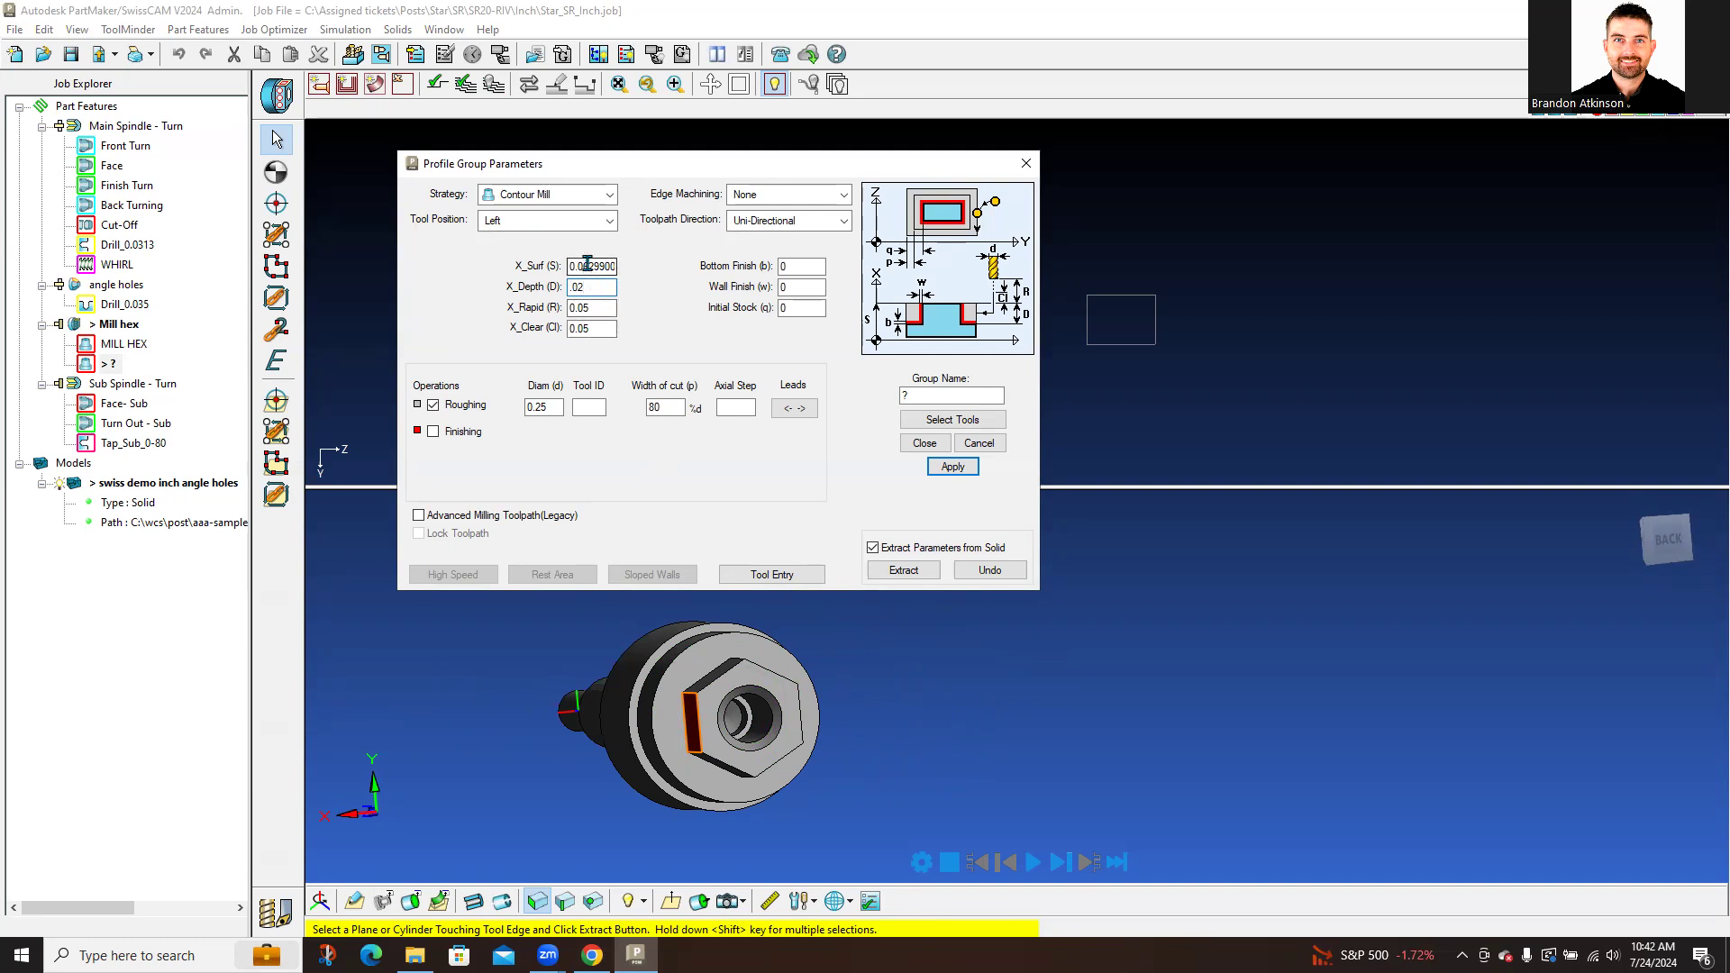
drag(598, 288, 541, 293)
text(0)
double_click(908, 397)
double_click(784, 267)
double_click(787, 288)
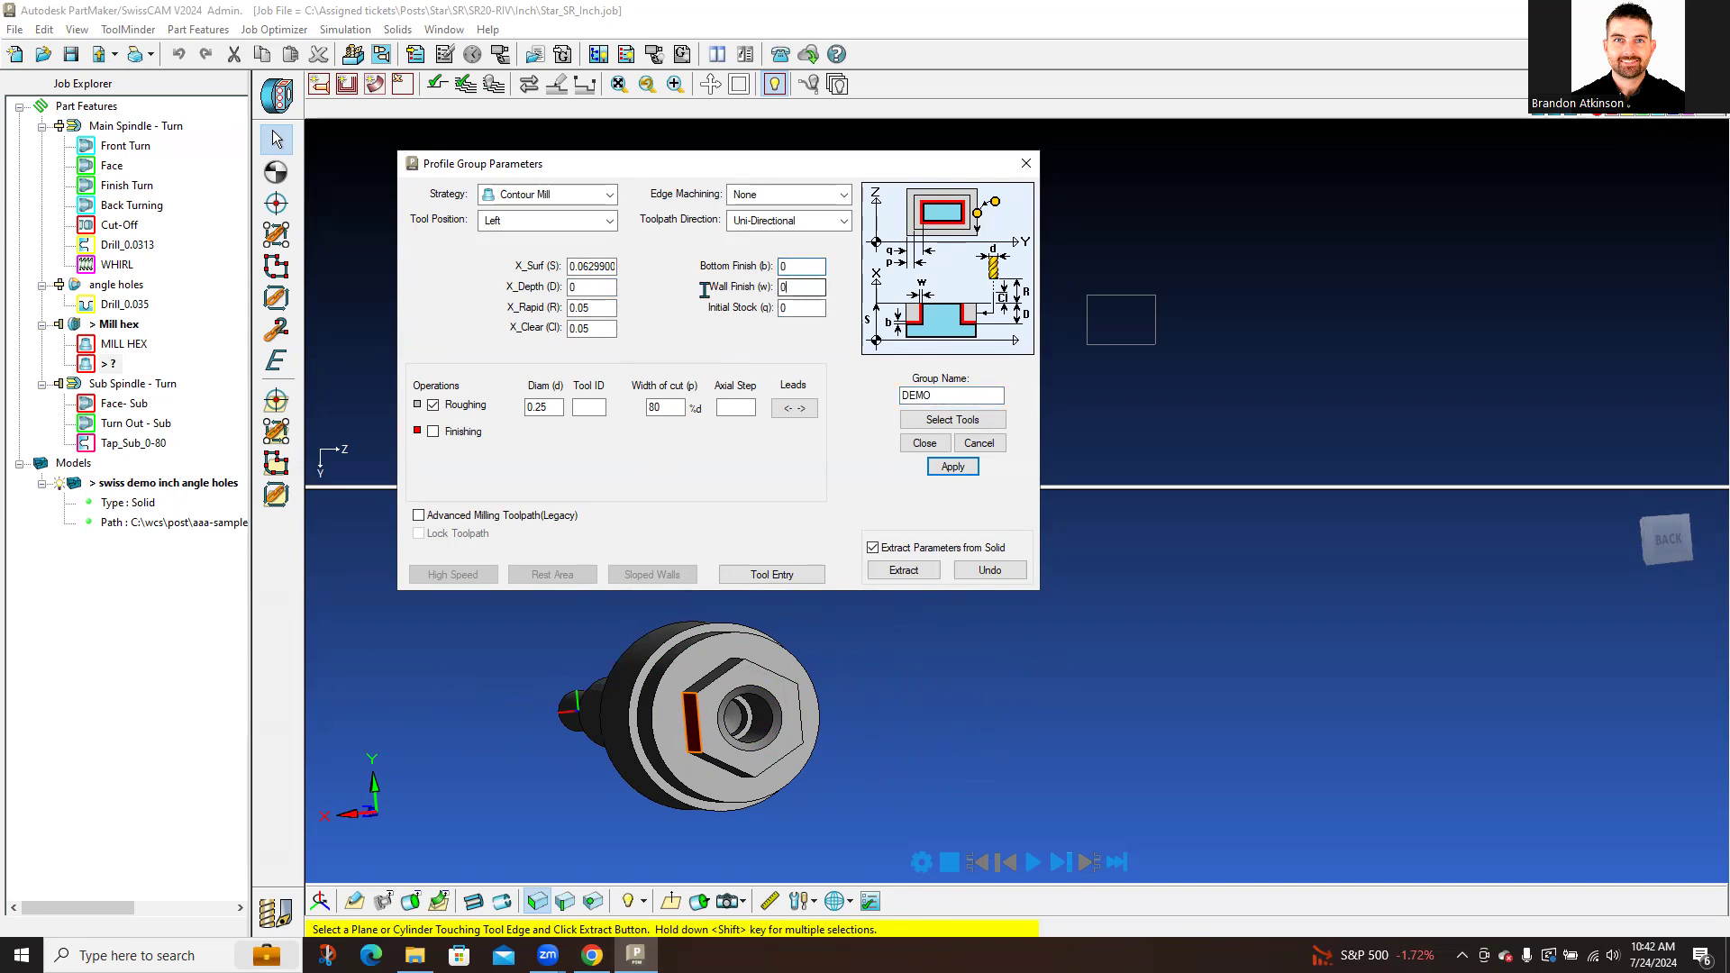
double_click(789, 308)
double_click(581, 308)
double_click(581, 329)
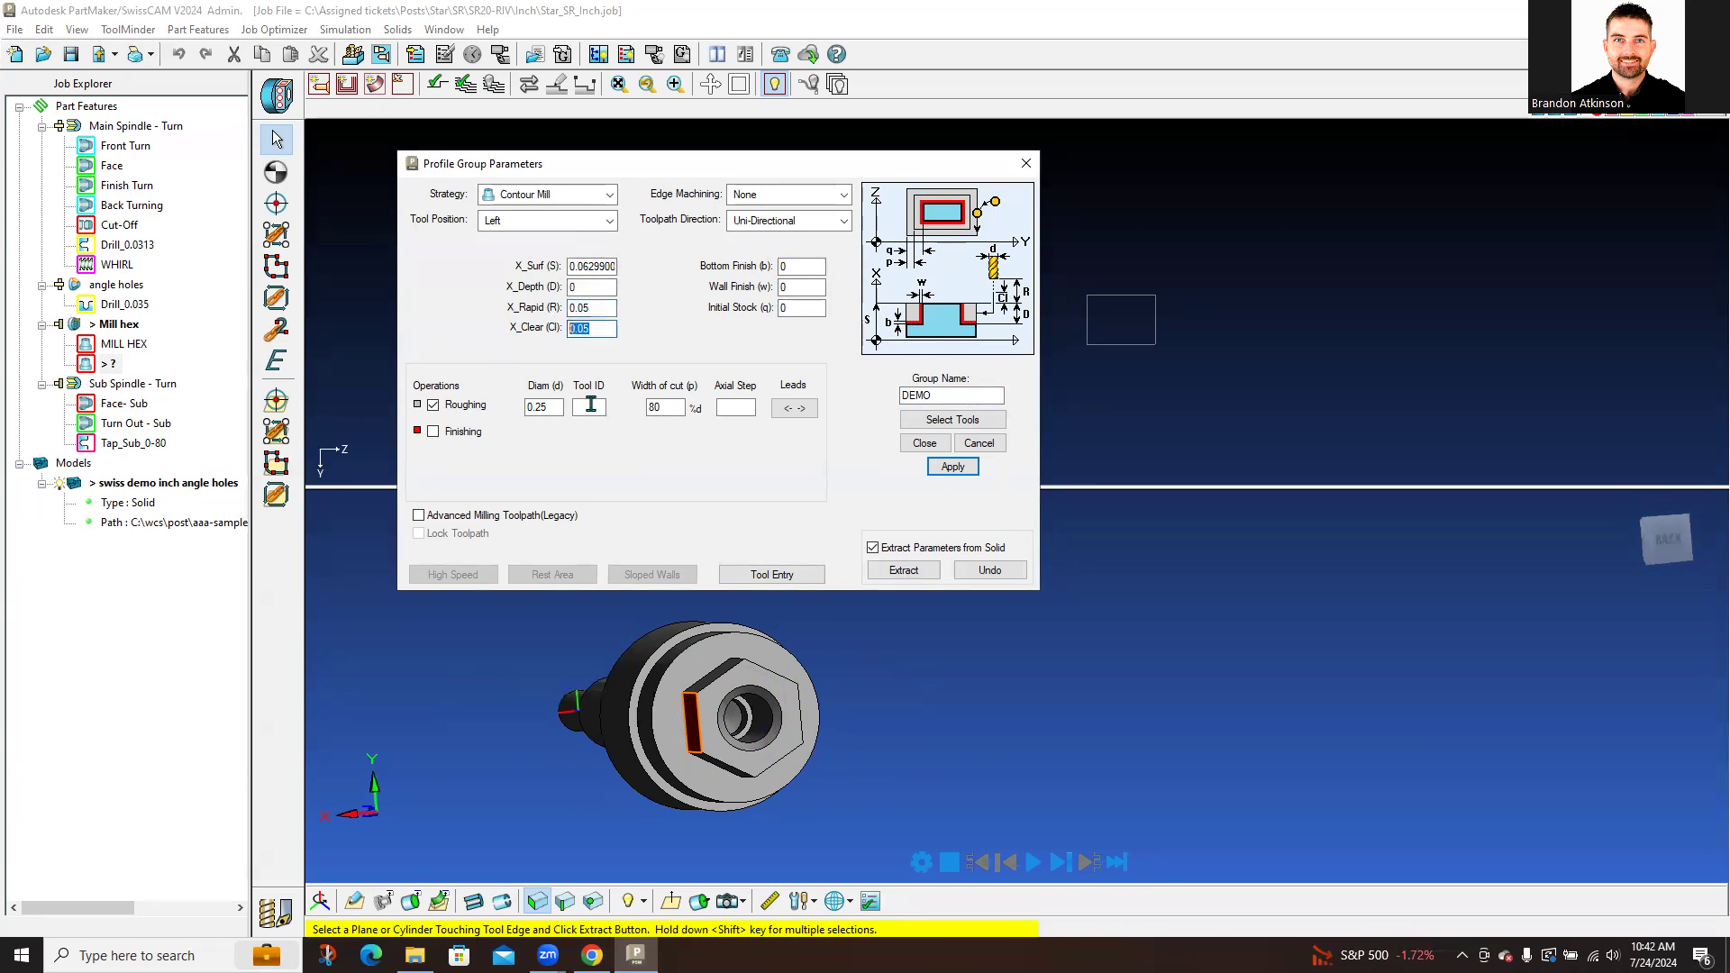
click(432, 433)
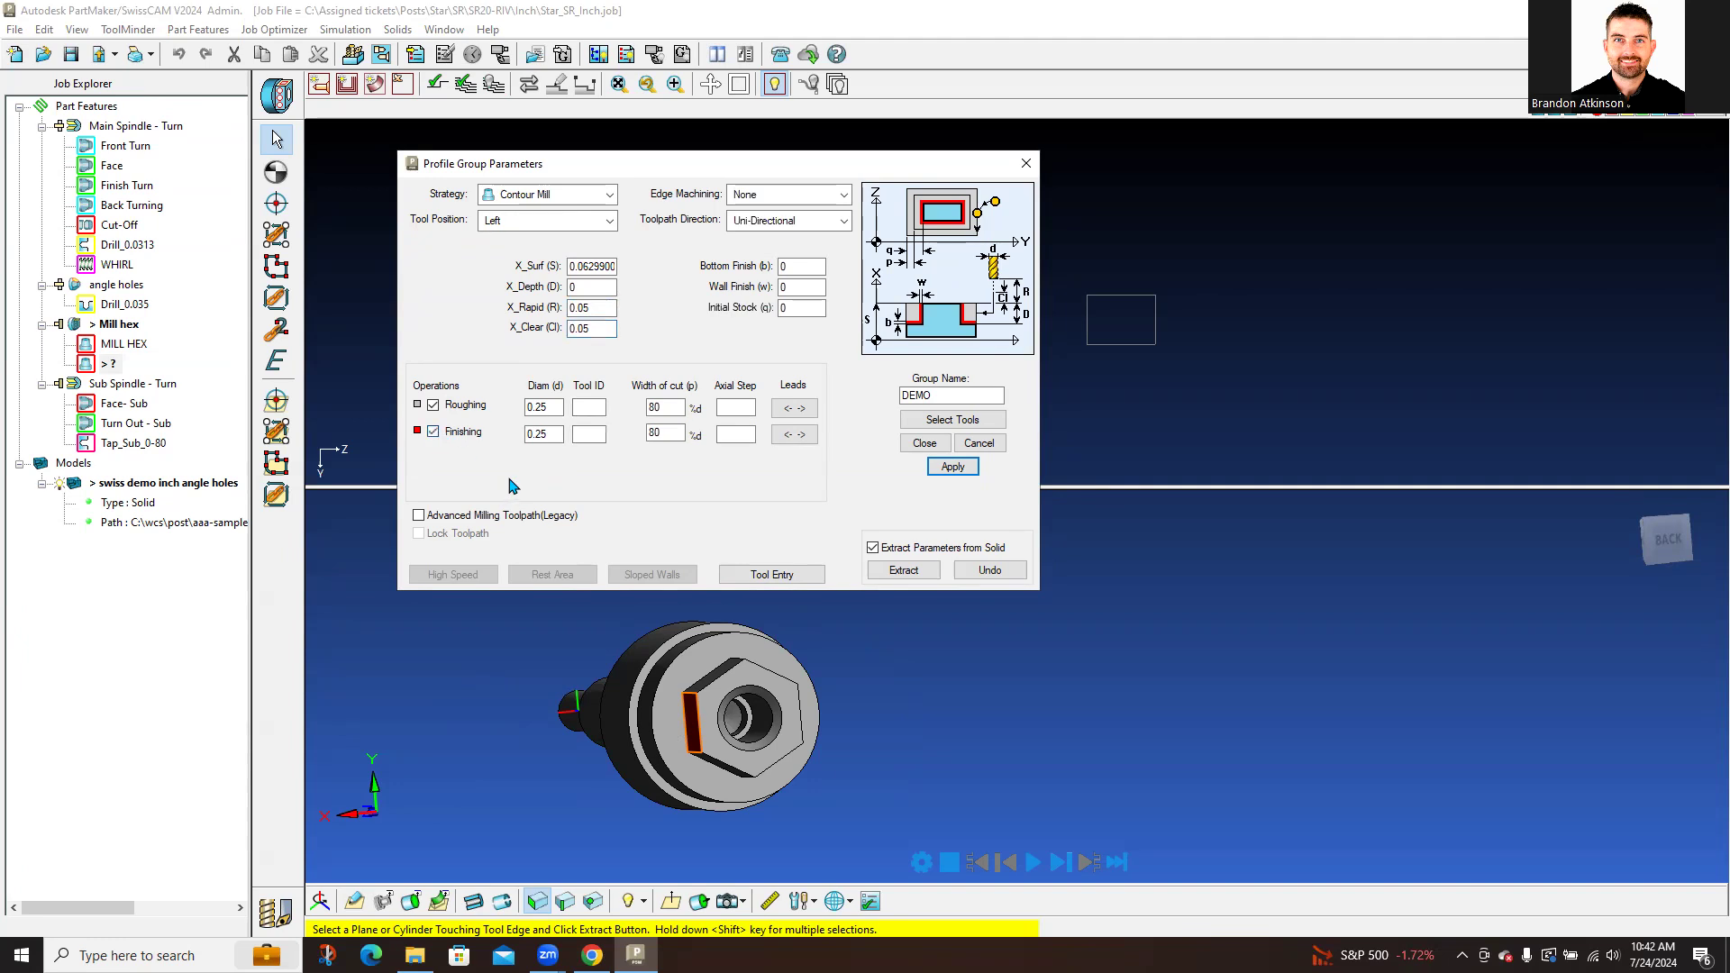
double_click(552, 434)
key(BackSpace)
text(.1875)
click(745, 410)
click(798, 410)
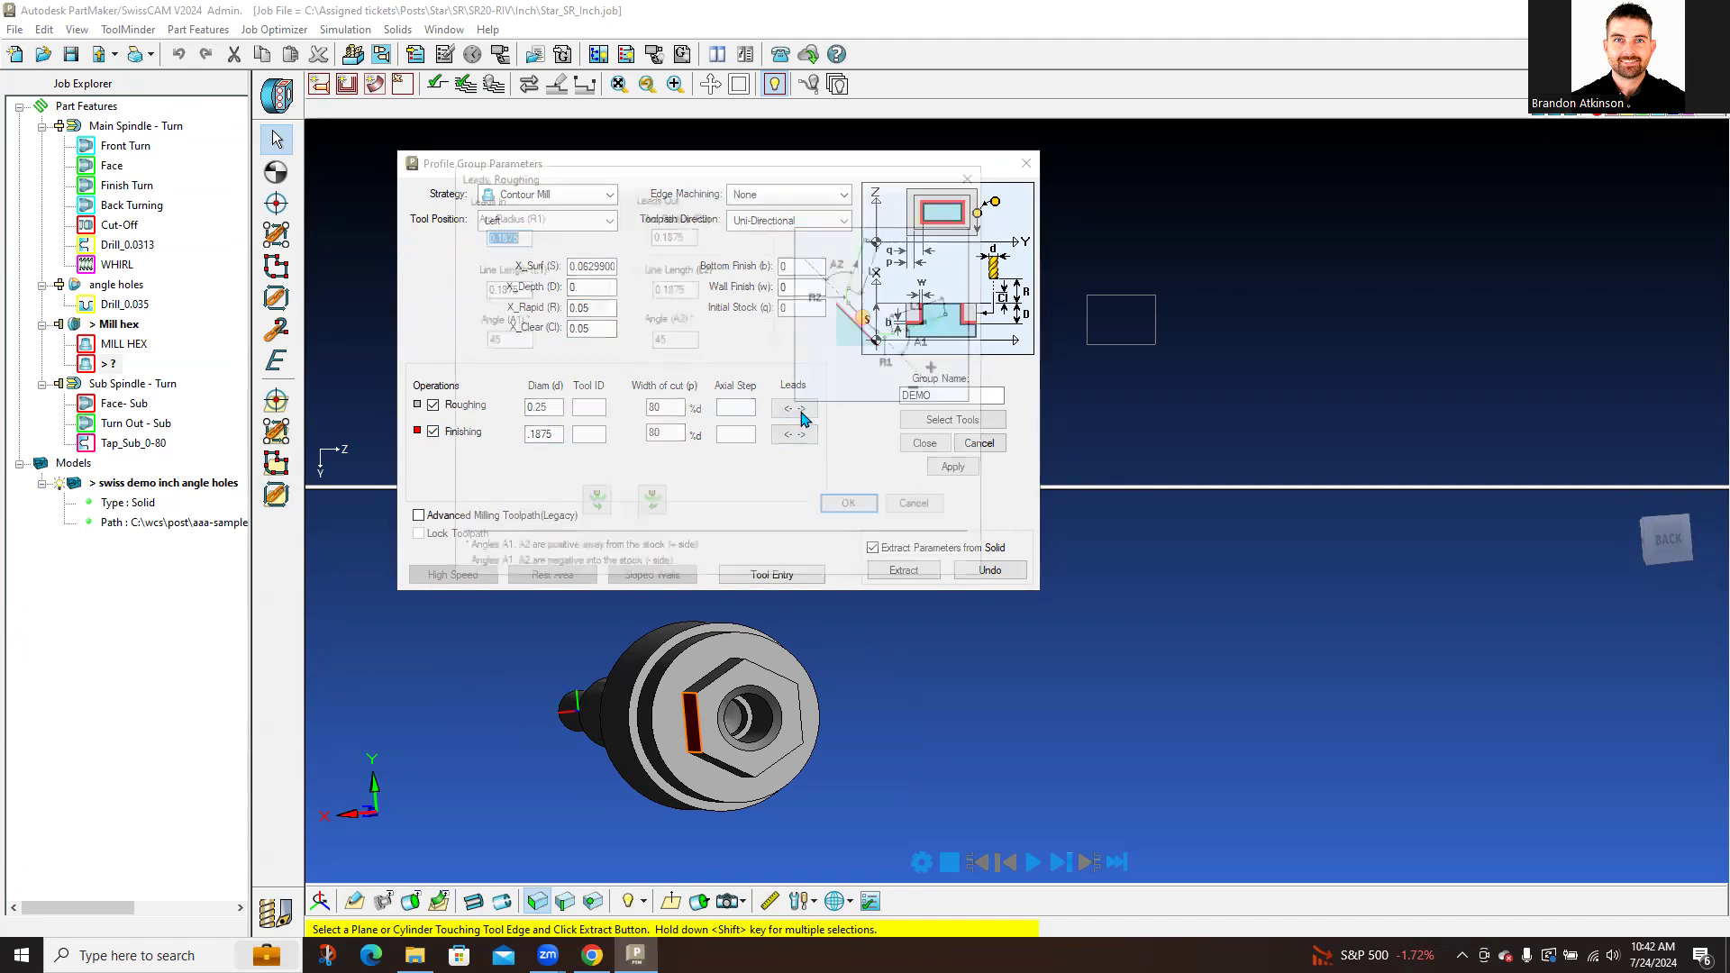
click(977, 169)
click(806, 433)
click(977, 169)
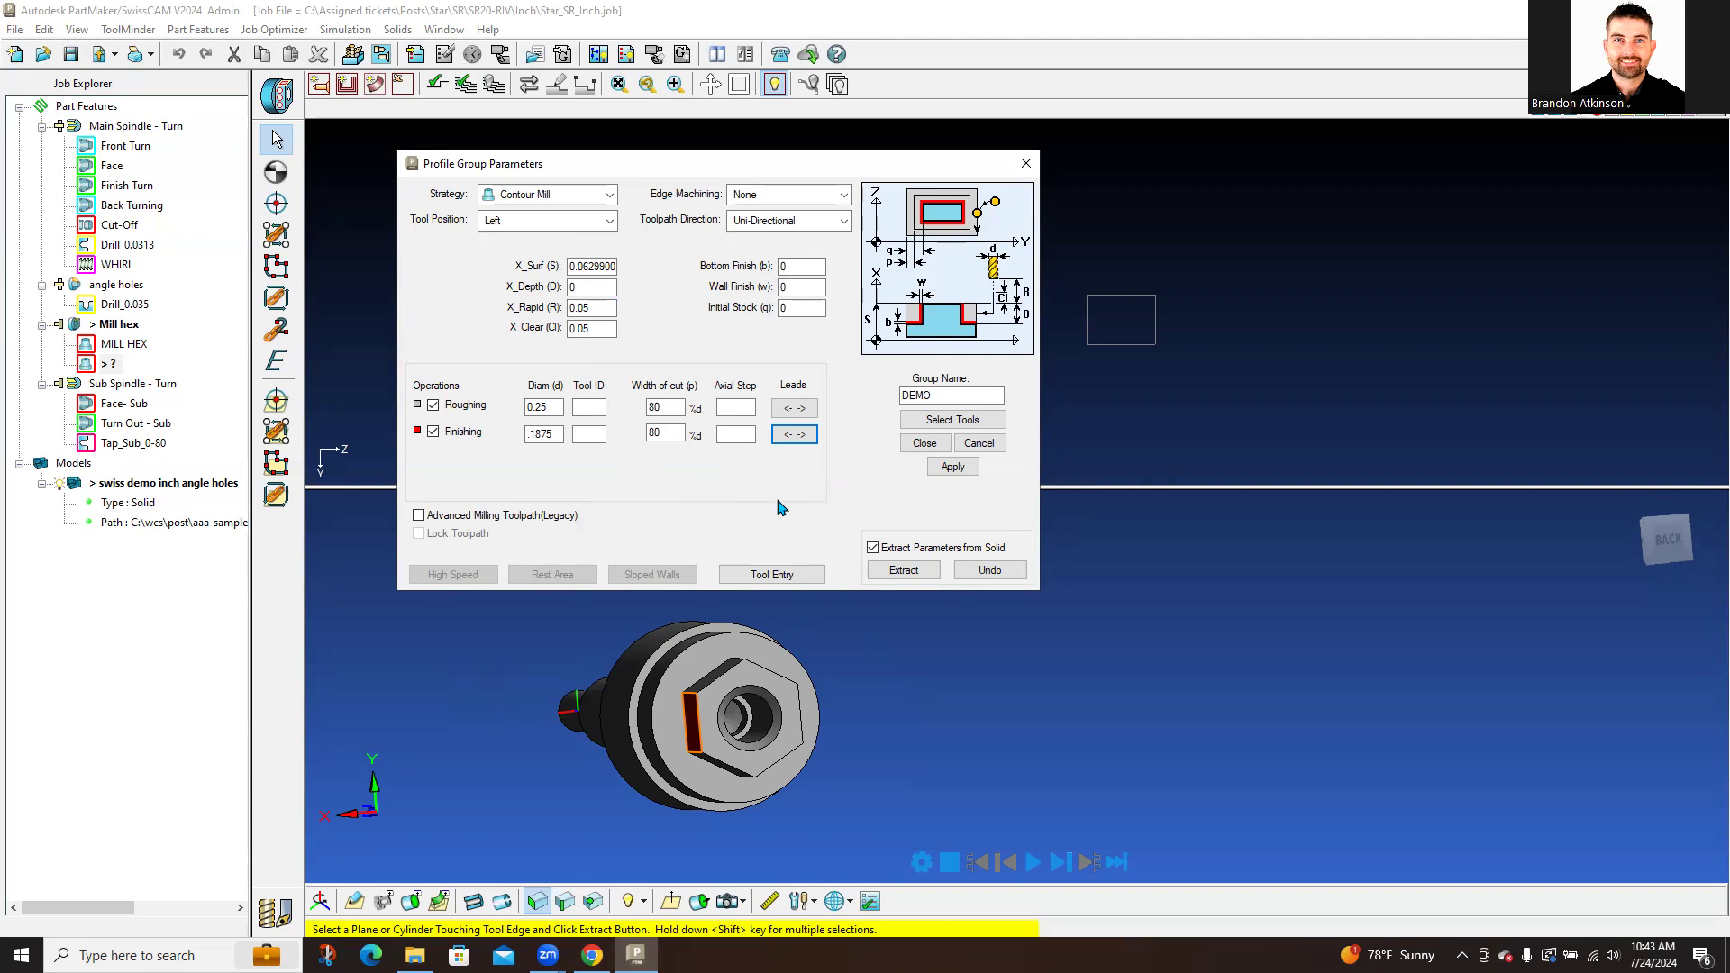
Step: Check the roughing and finishing tool choices, close DEMO's parameters, and delete the DEMO group
click(946, 421)
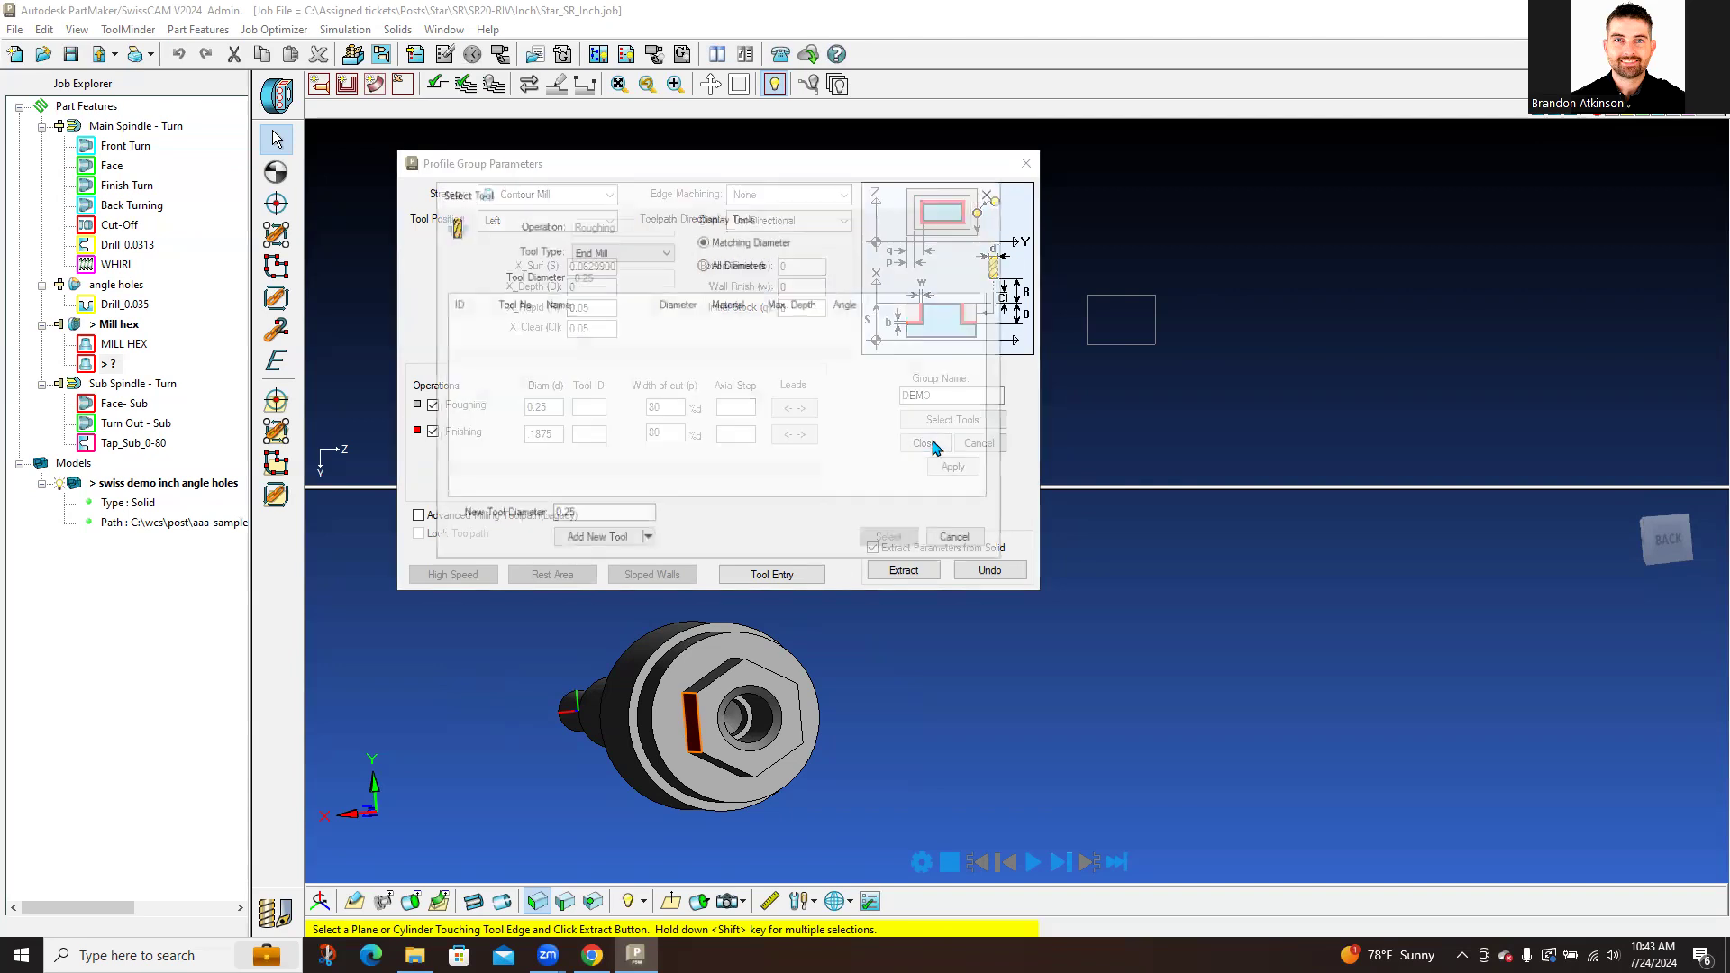
click(966, 540)
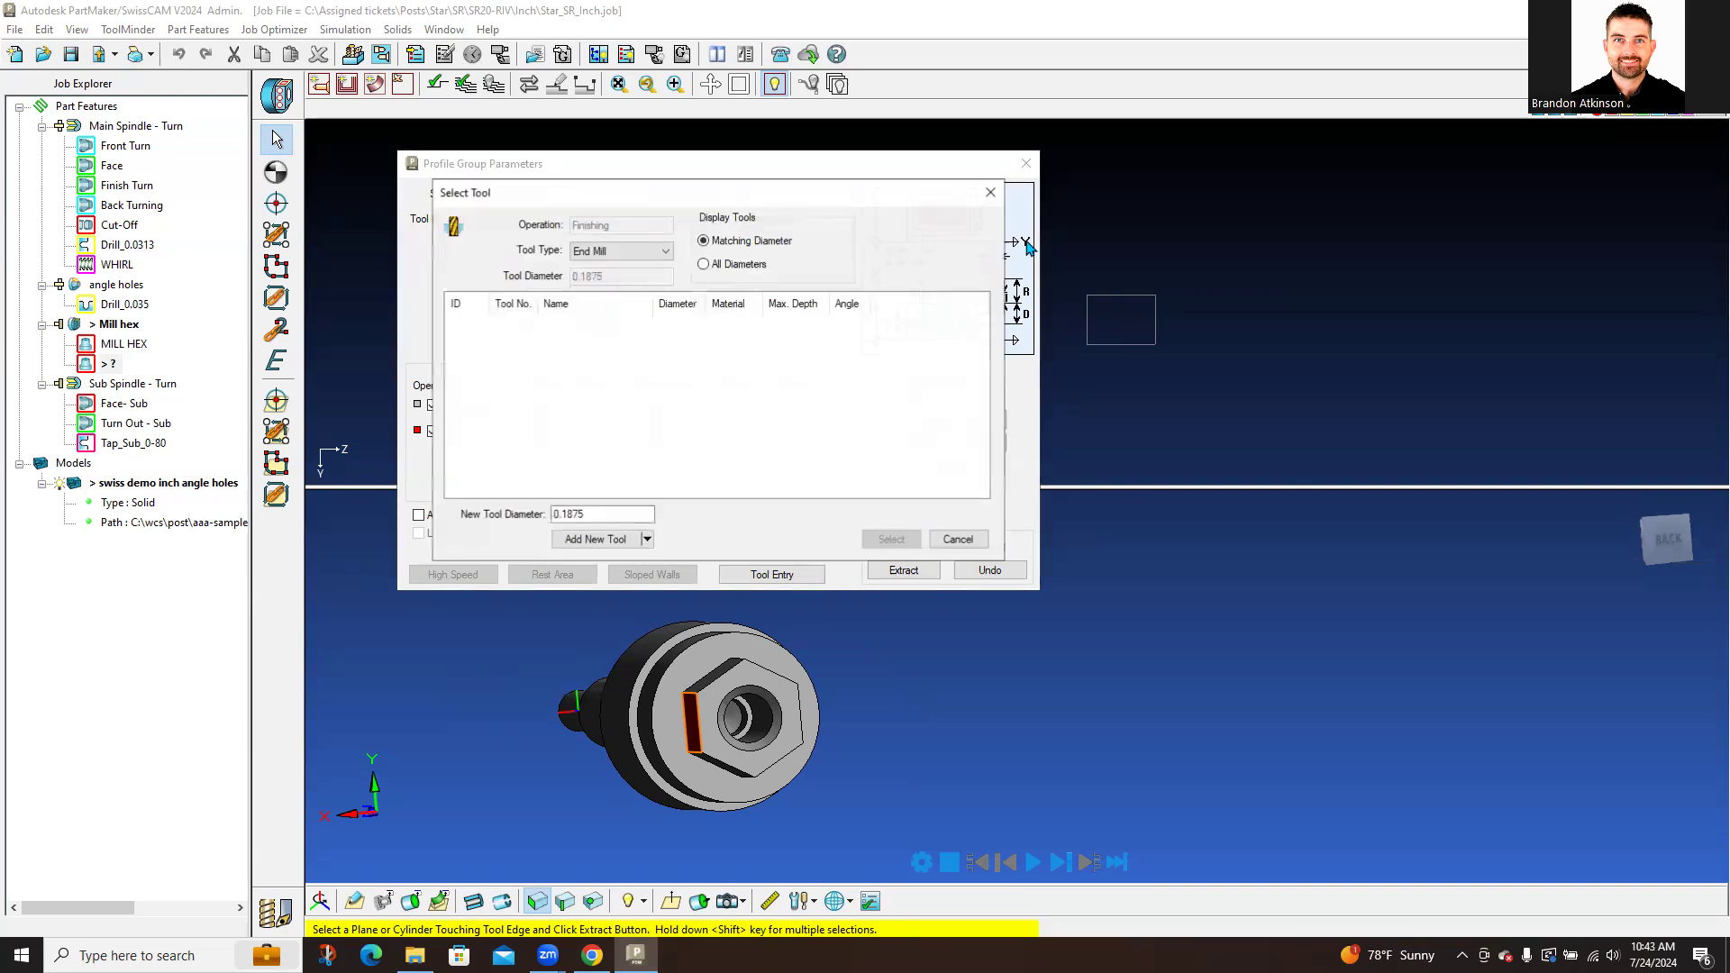
click(969, 539)
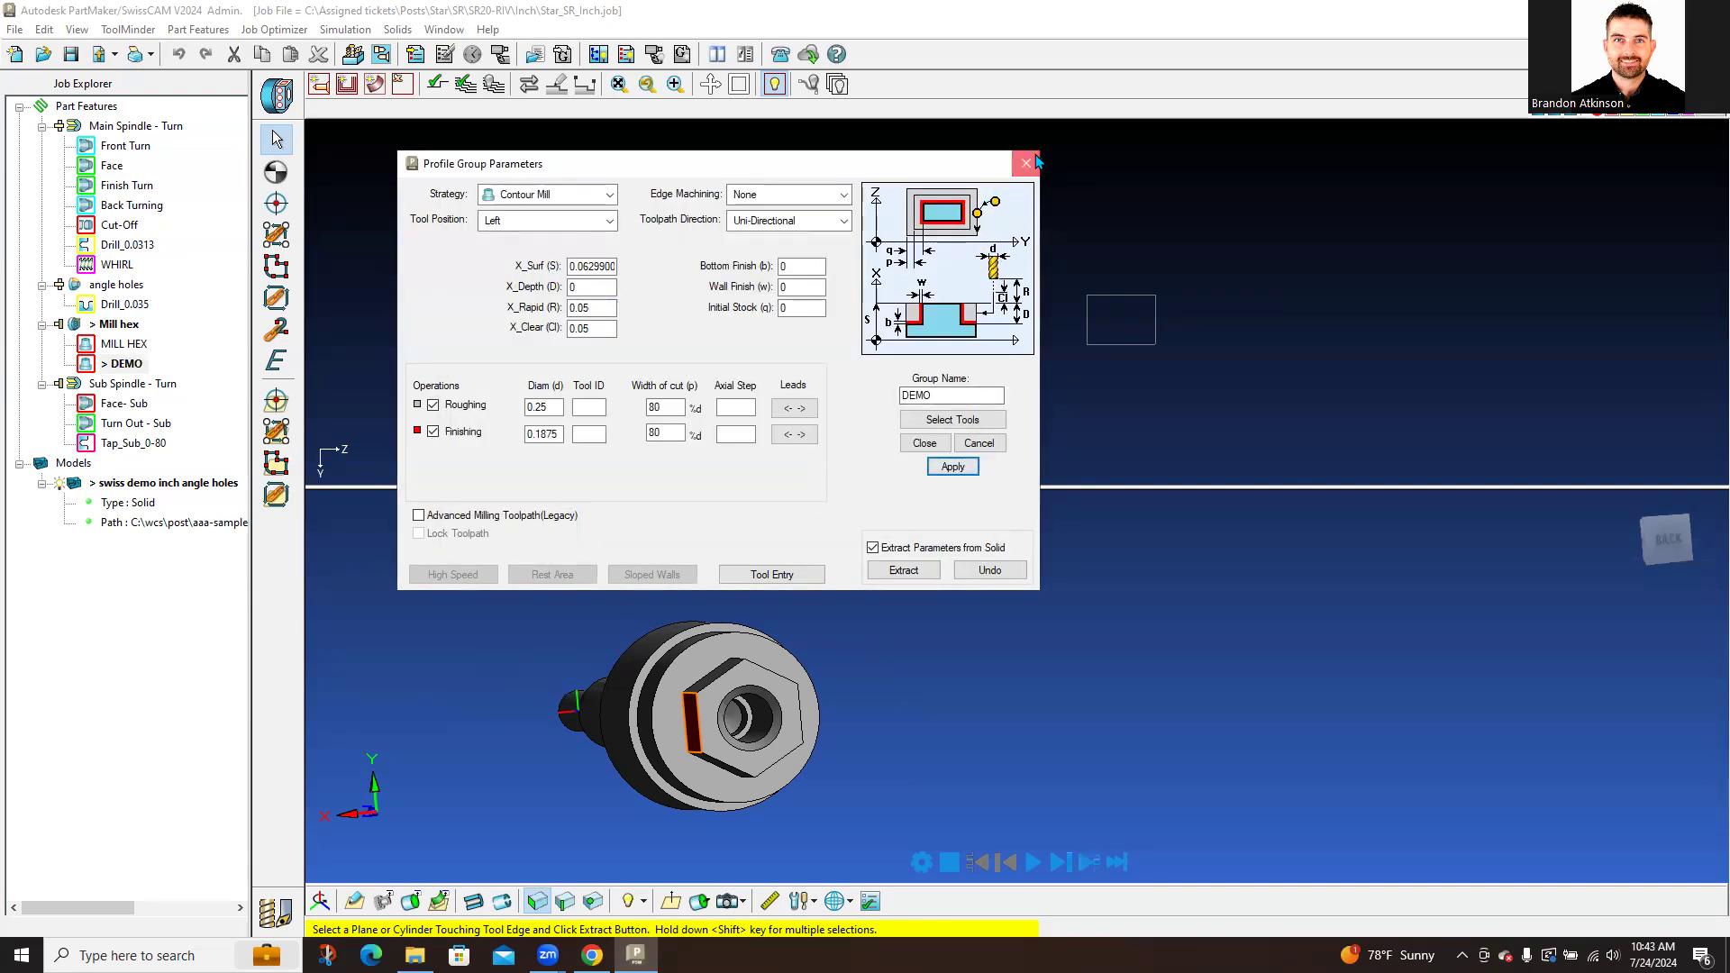
click(1025, 163)
right_click(122, 363)
click(144, 393)
Step: Review the MILL HEX group's parameters, then start redrawing its profile with straight lines
click(135, 346)
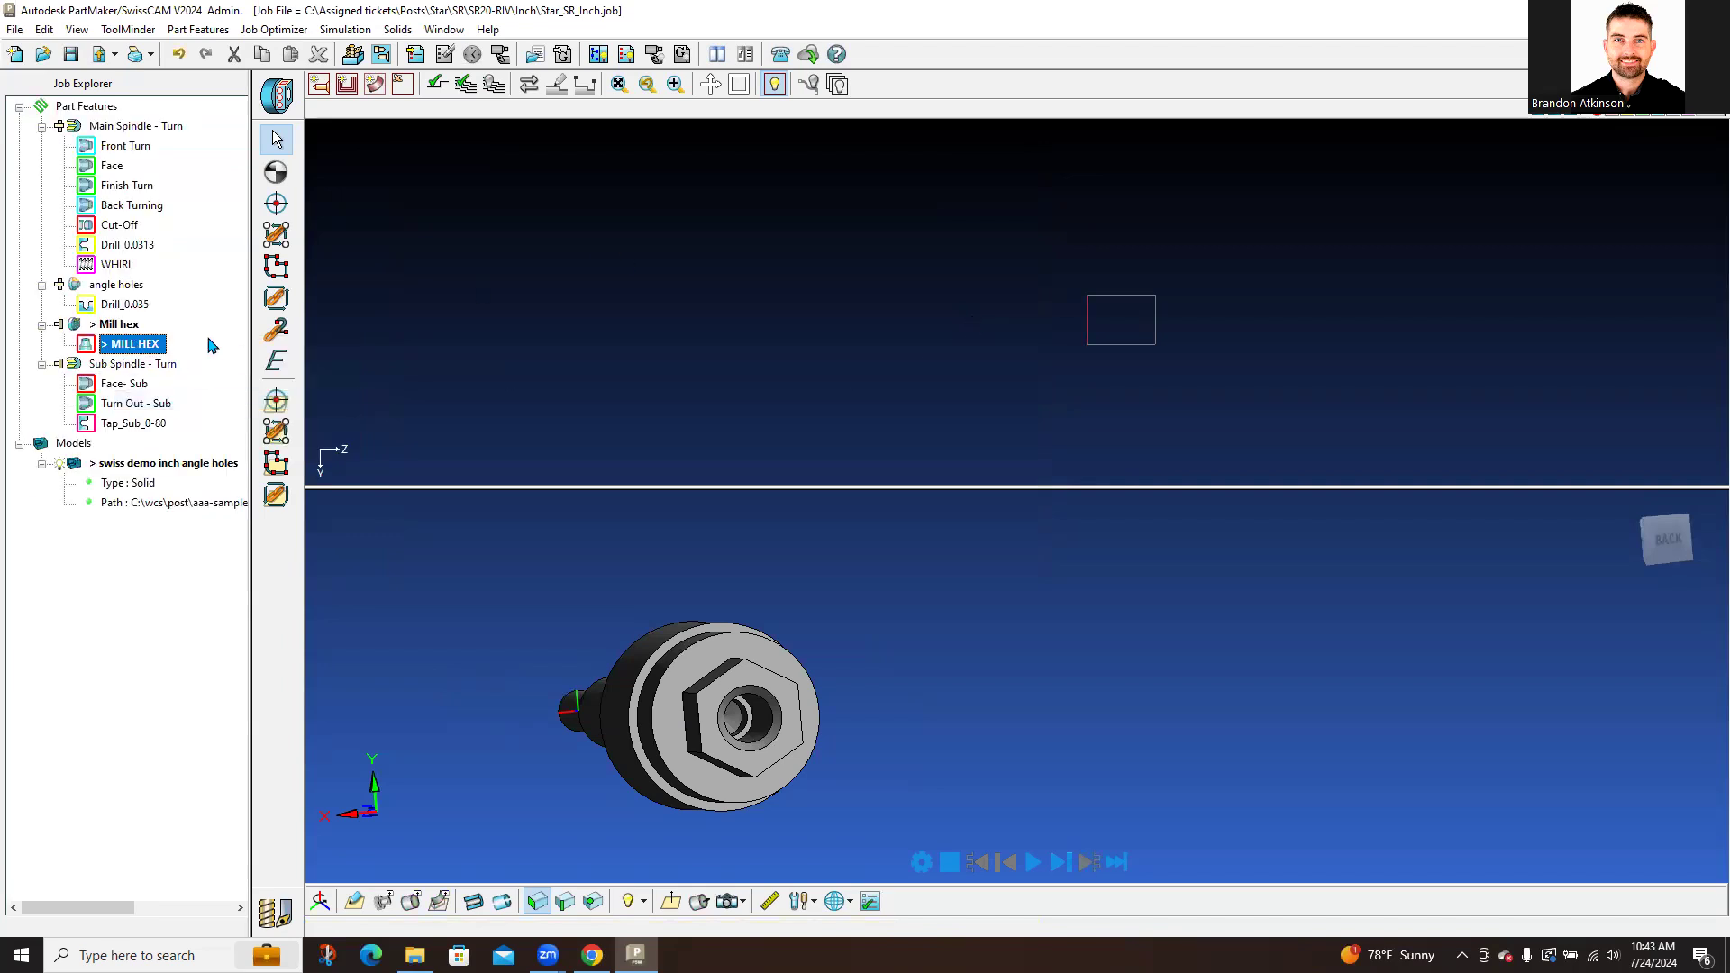
double_click(114, 347)
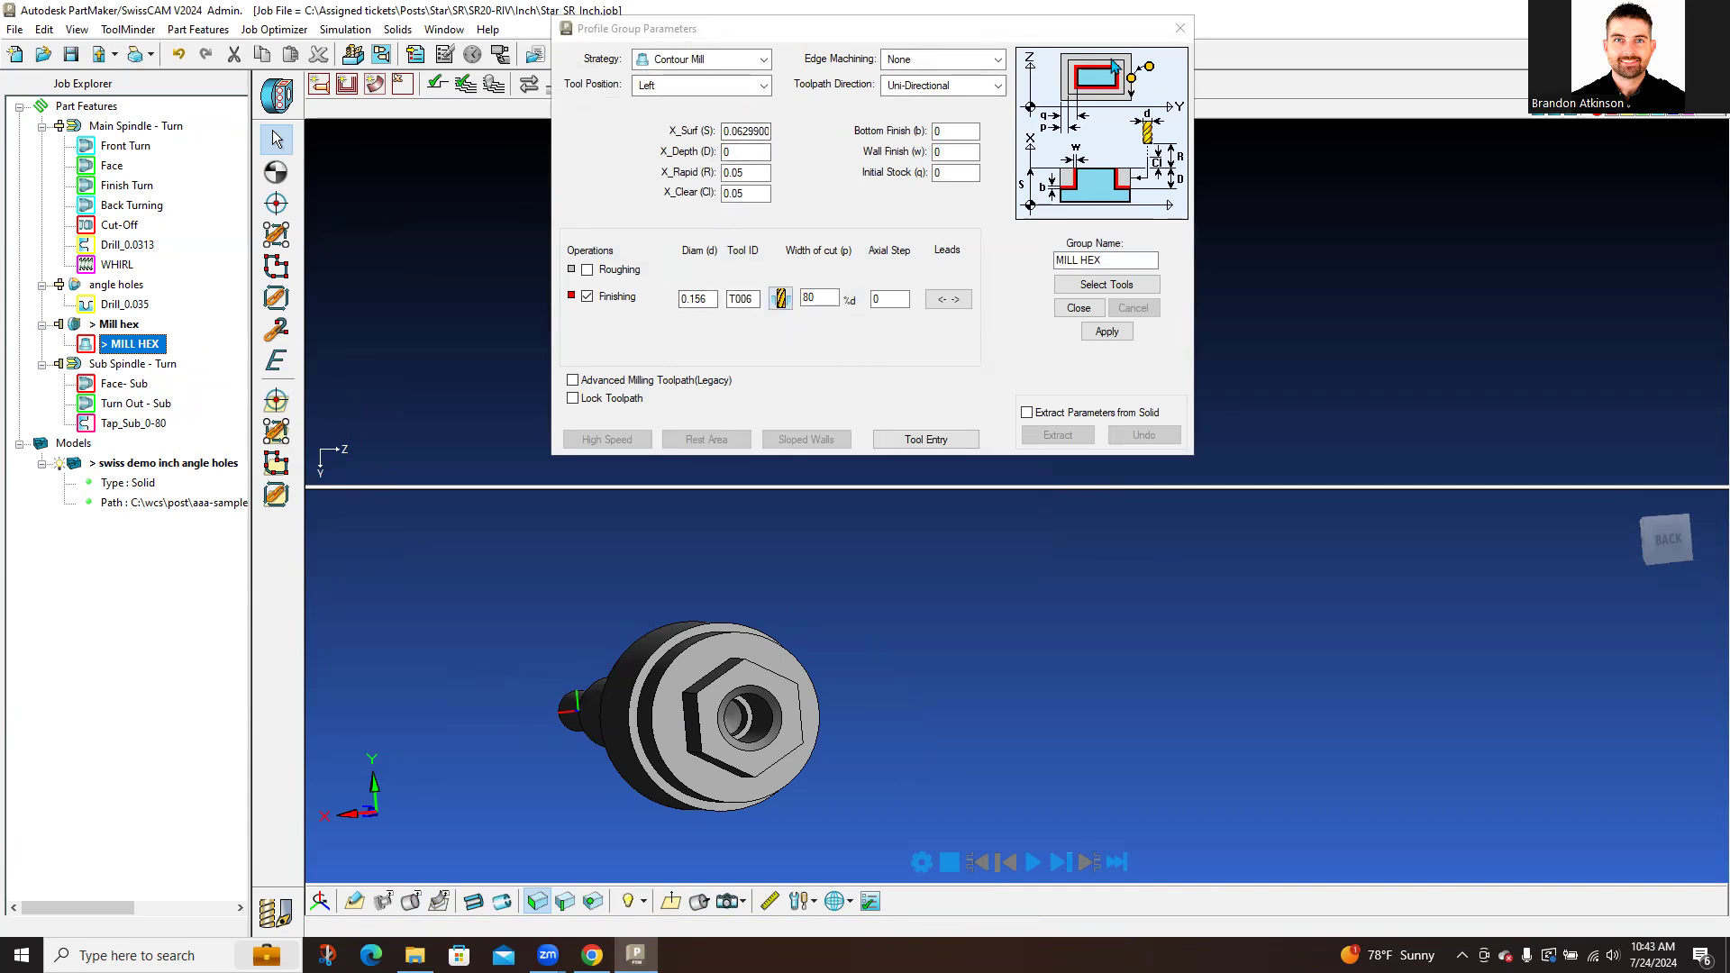
click(1176, 29)
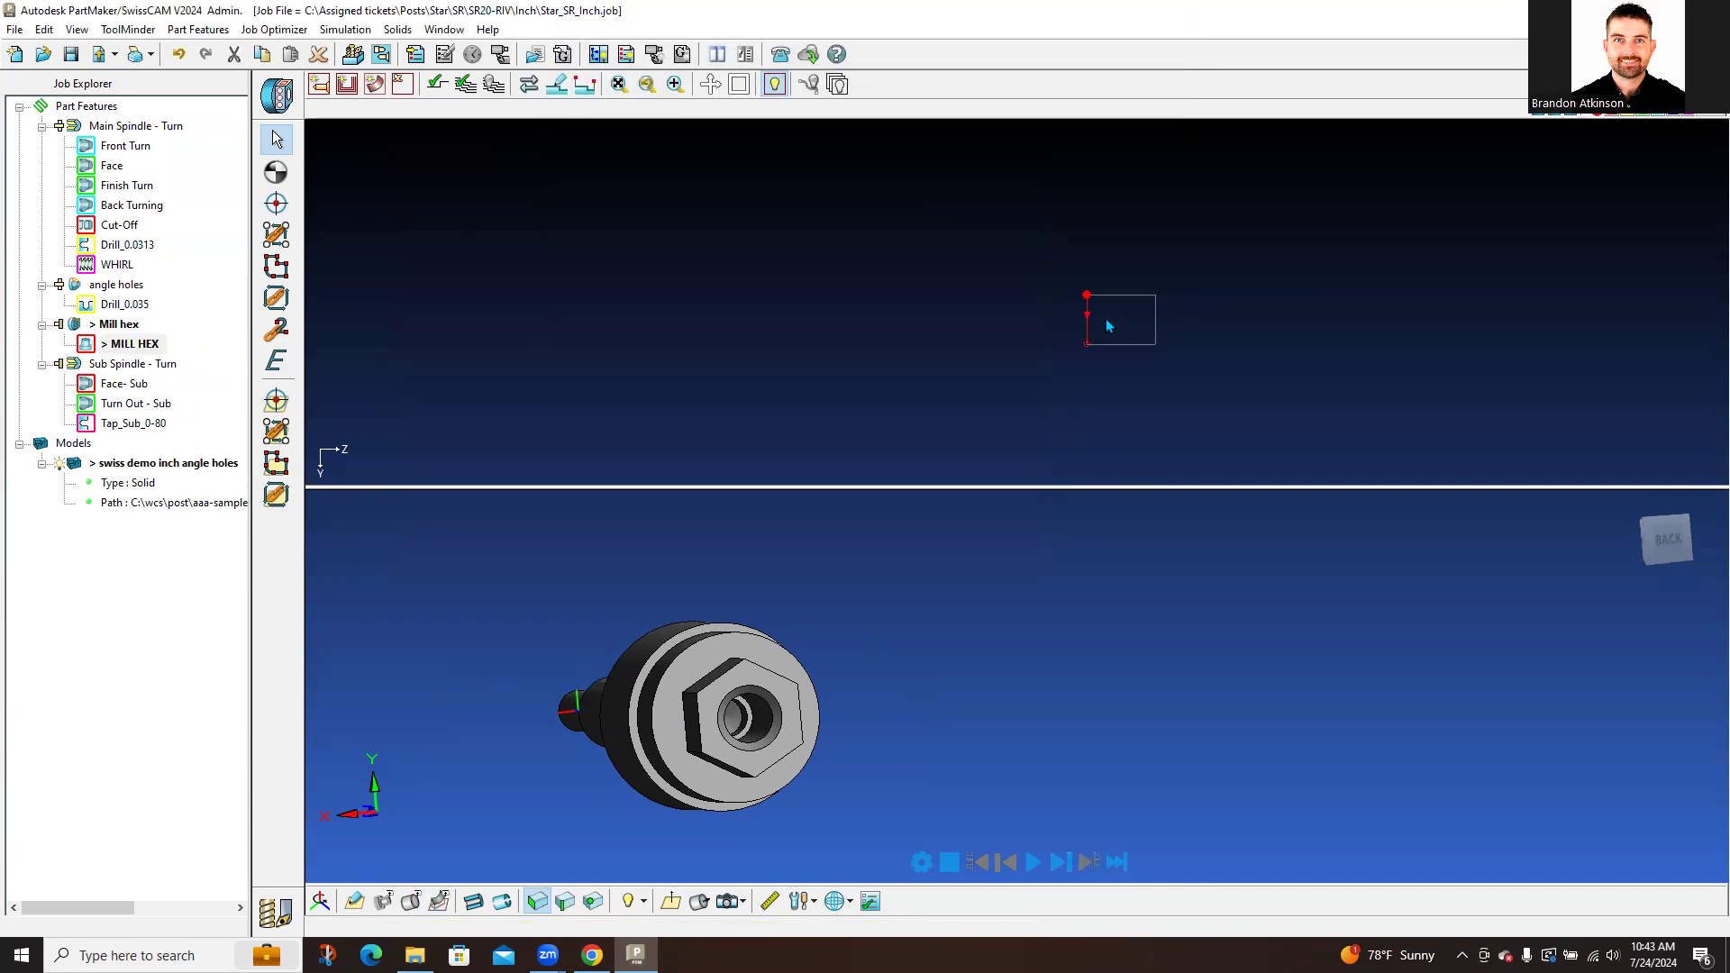
click(276, 266)
click(445, 110)
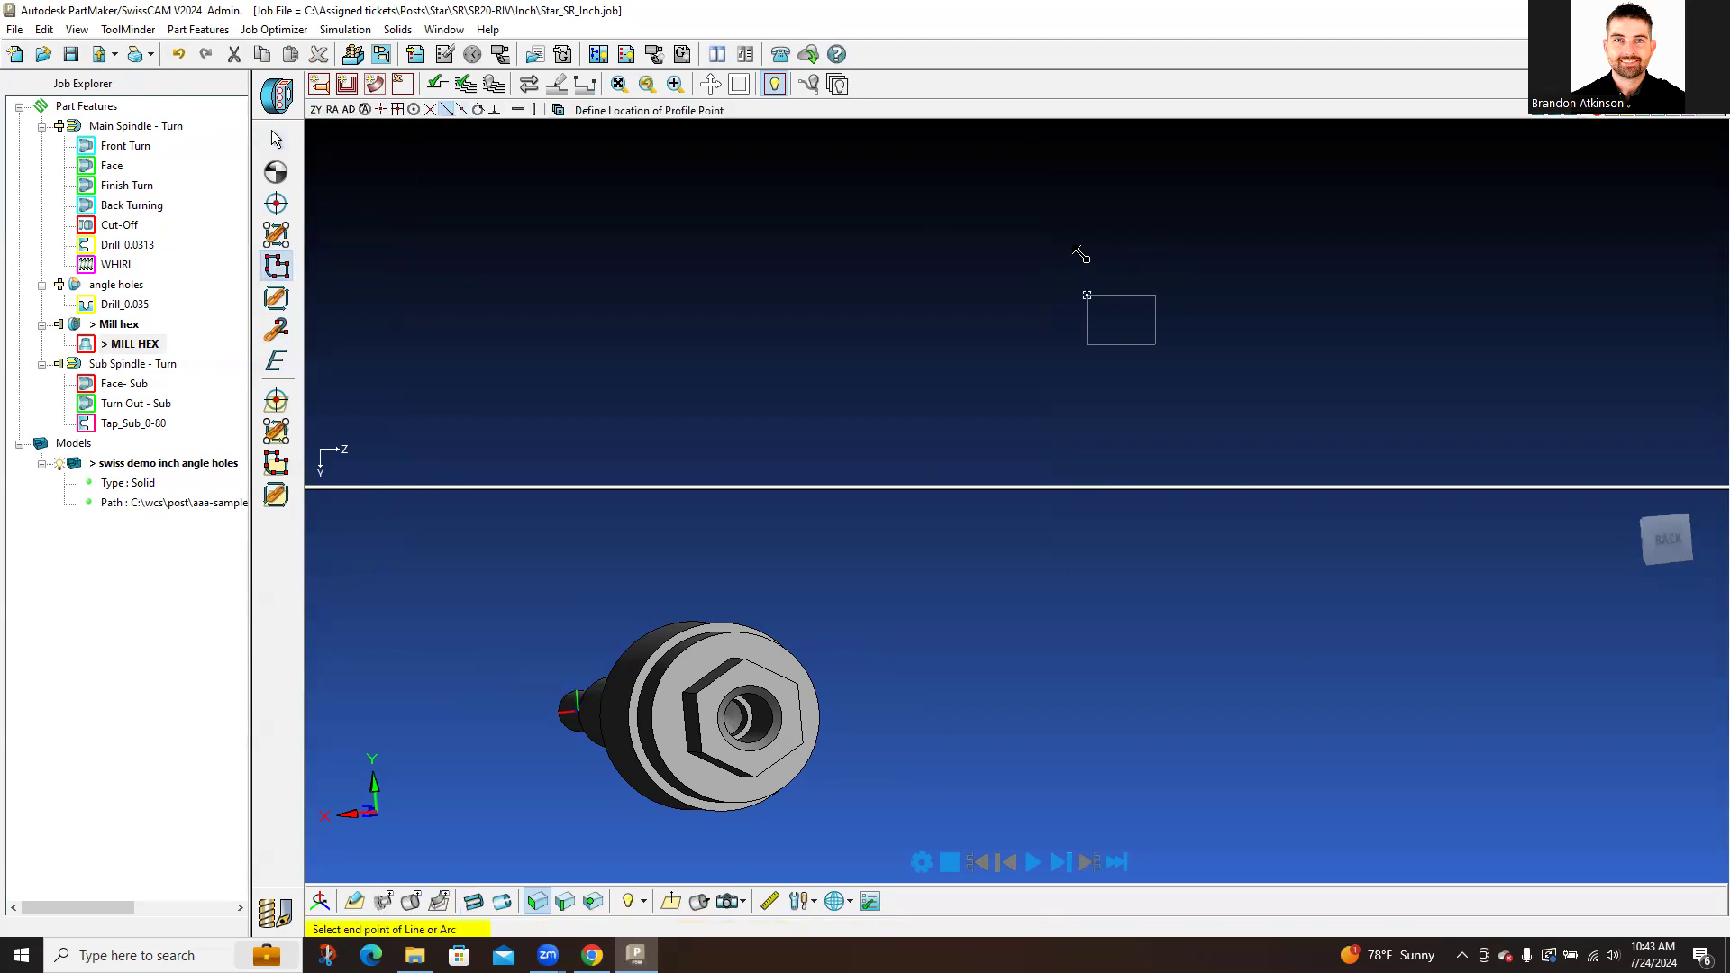
Step: End the MILL HEX profile at the outline's corner and step edge, then finish it
click(1086, 345)
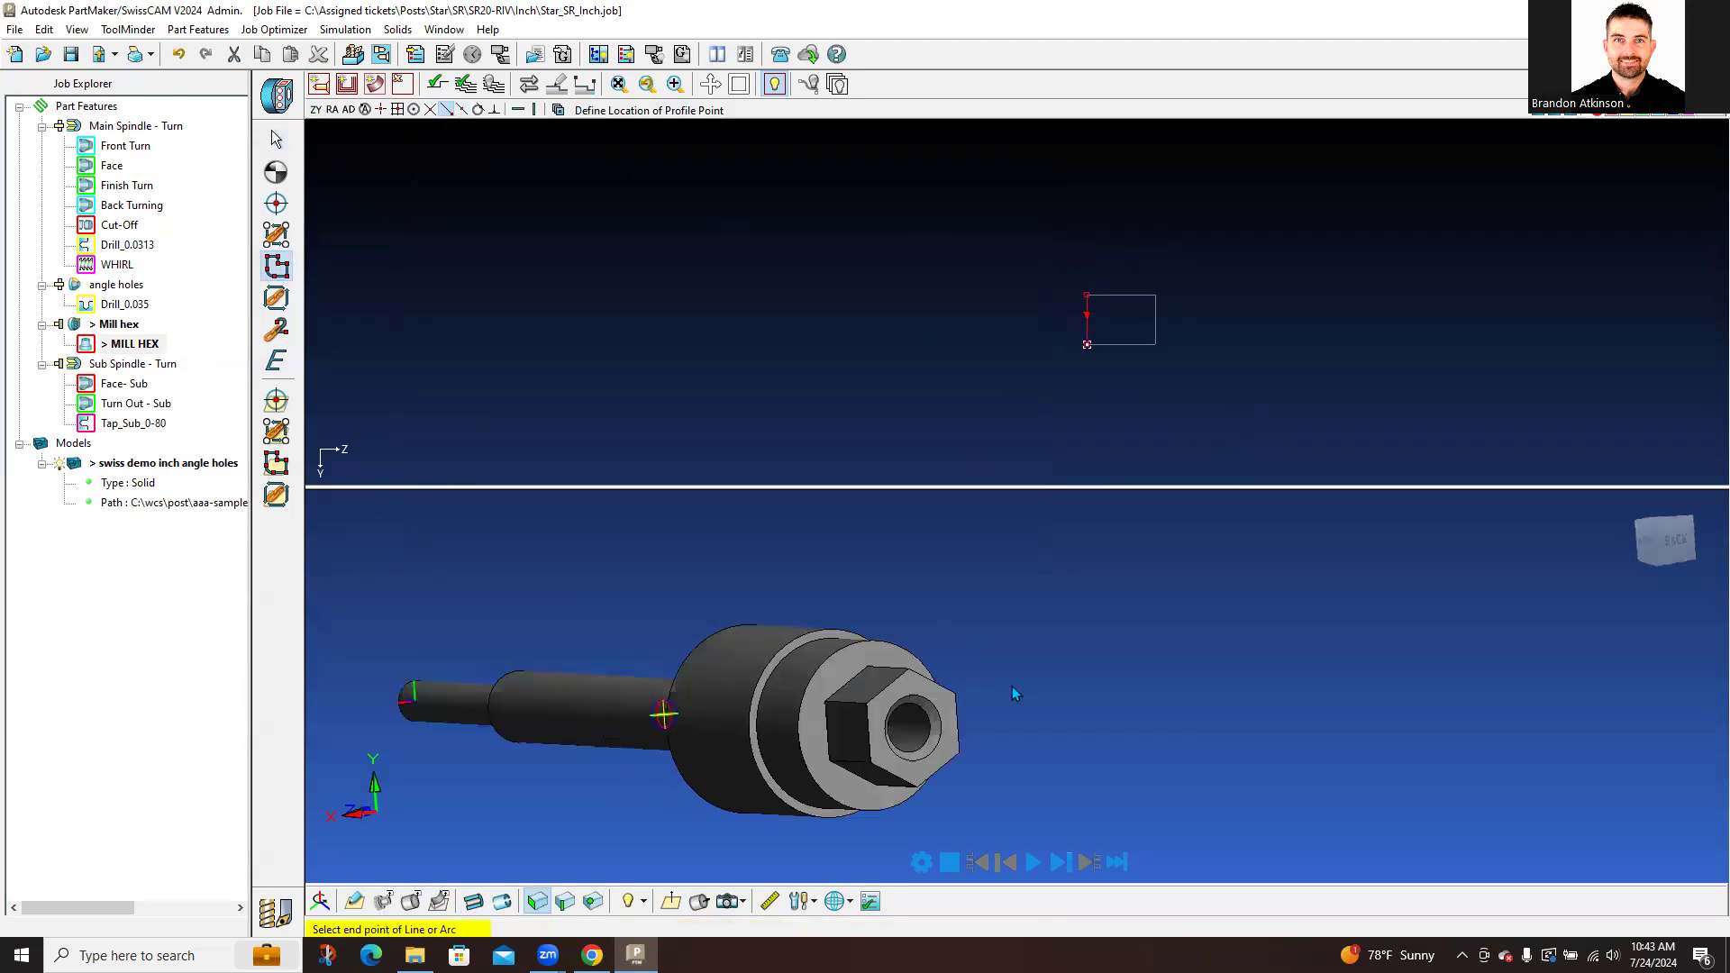
click(1072, 695)
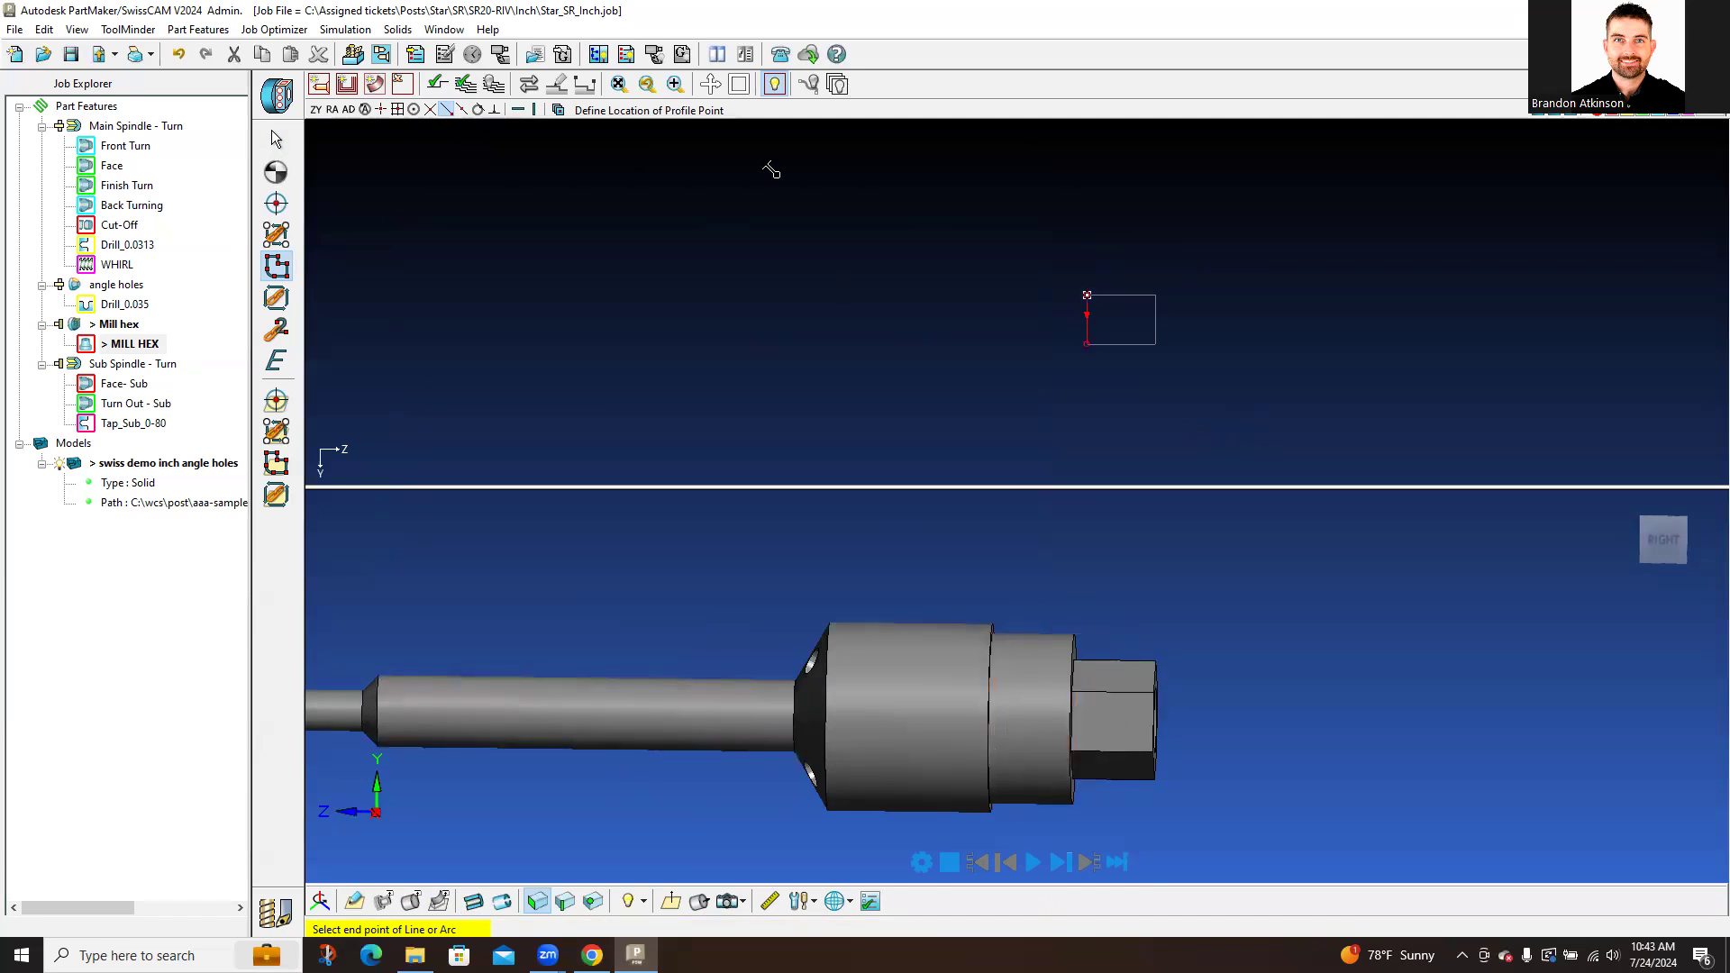
click(437, 84)
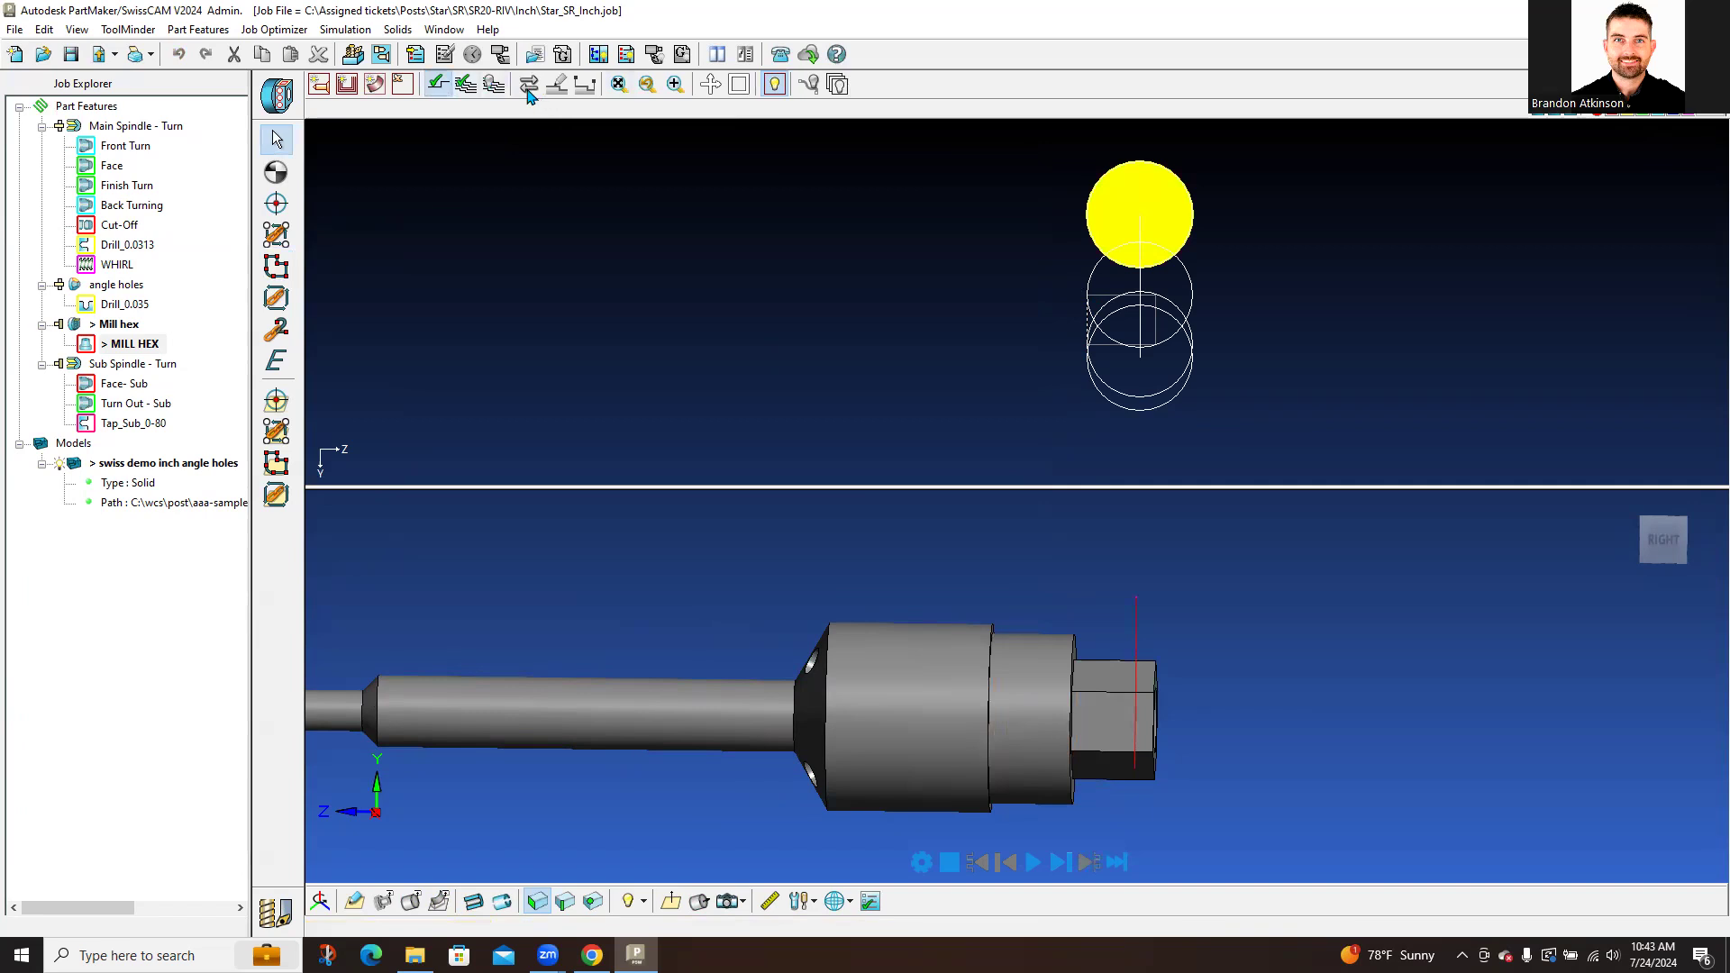
Step: Simulate the MILL HEX toolpath on the hex from several angles, then bring up the Mill hex Setup
middle_drag(1176, 677, 1009, 684)
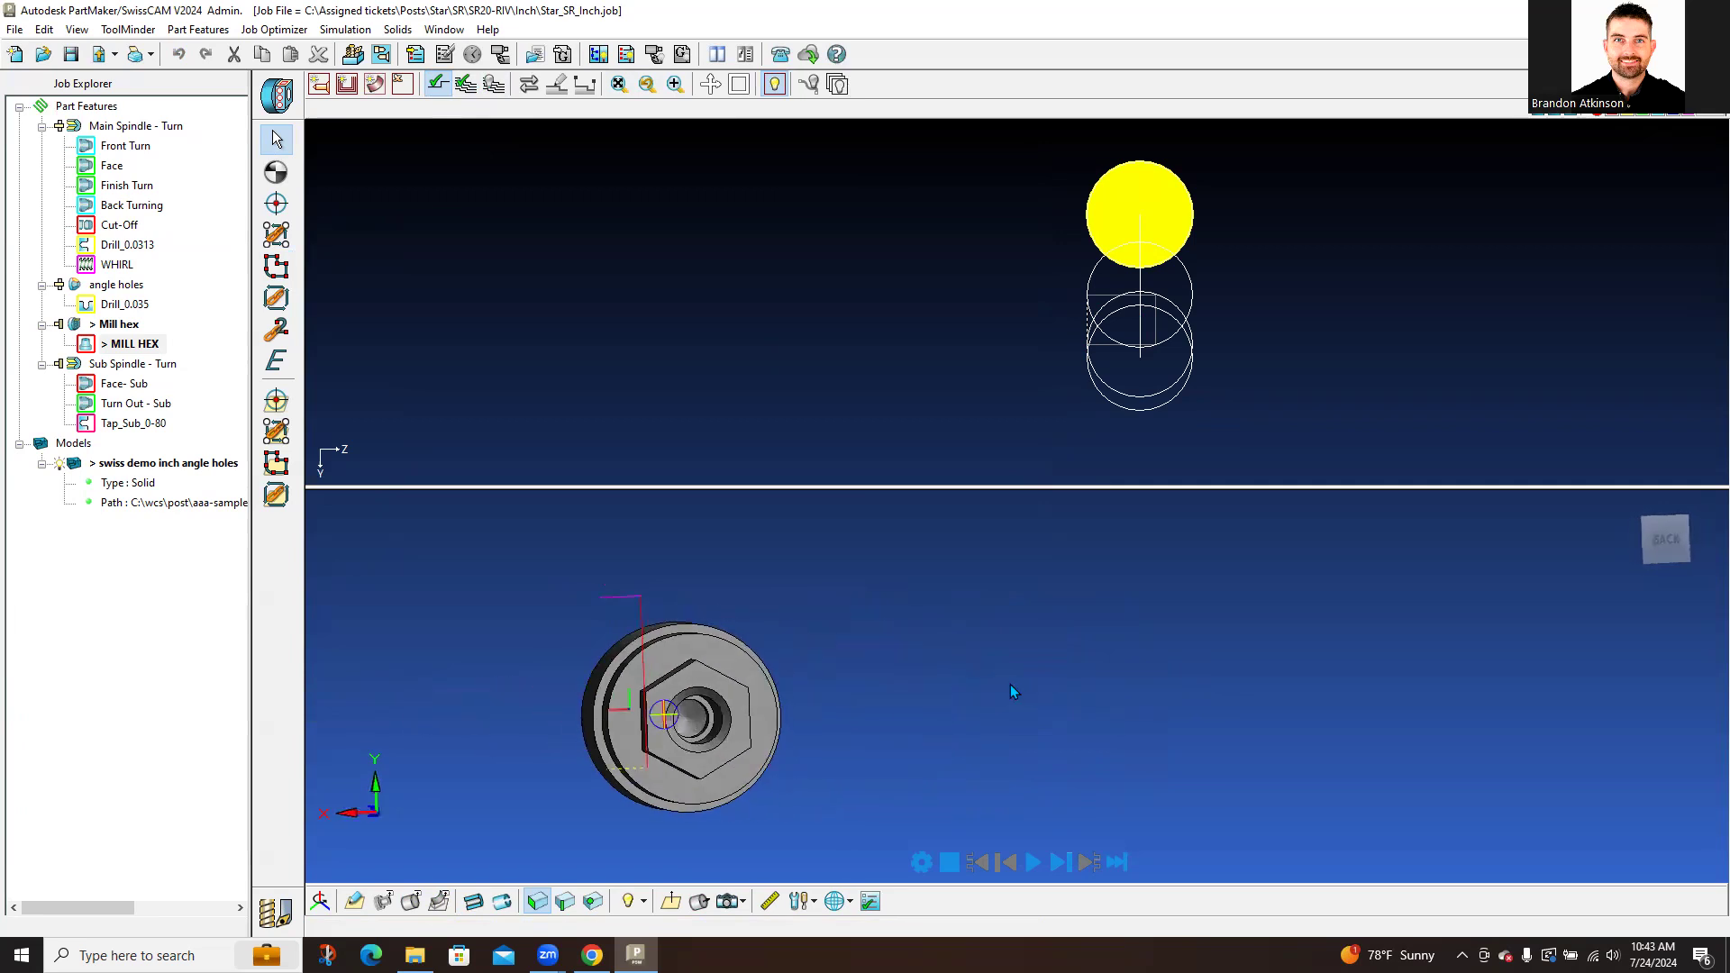
middle_drag(1118, 726, 1303, 705)
click(1033, 863)
middle_drag(1213, 749, 1182, 760)
click(1058, 861)
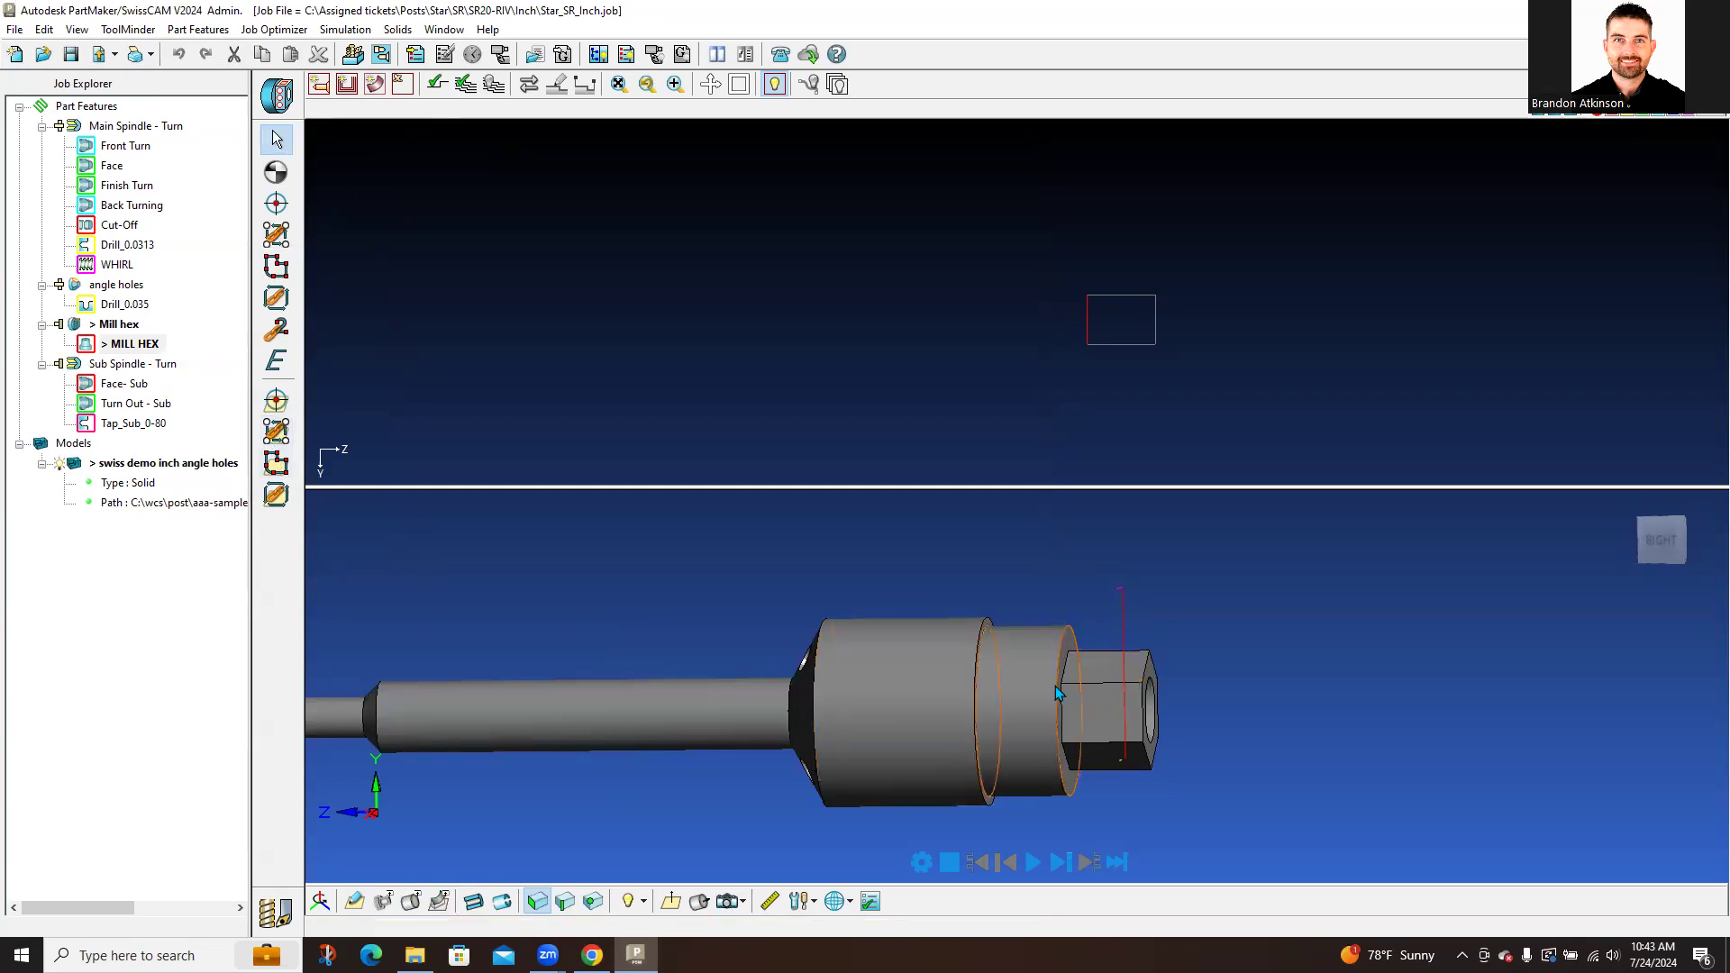
key(ctrl)
key(ctrl)
middle_drag(1193, 683, 982, 631)
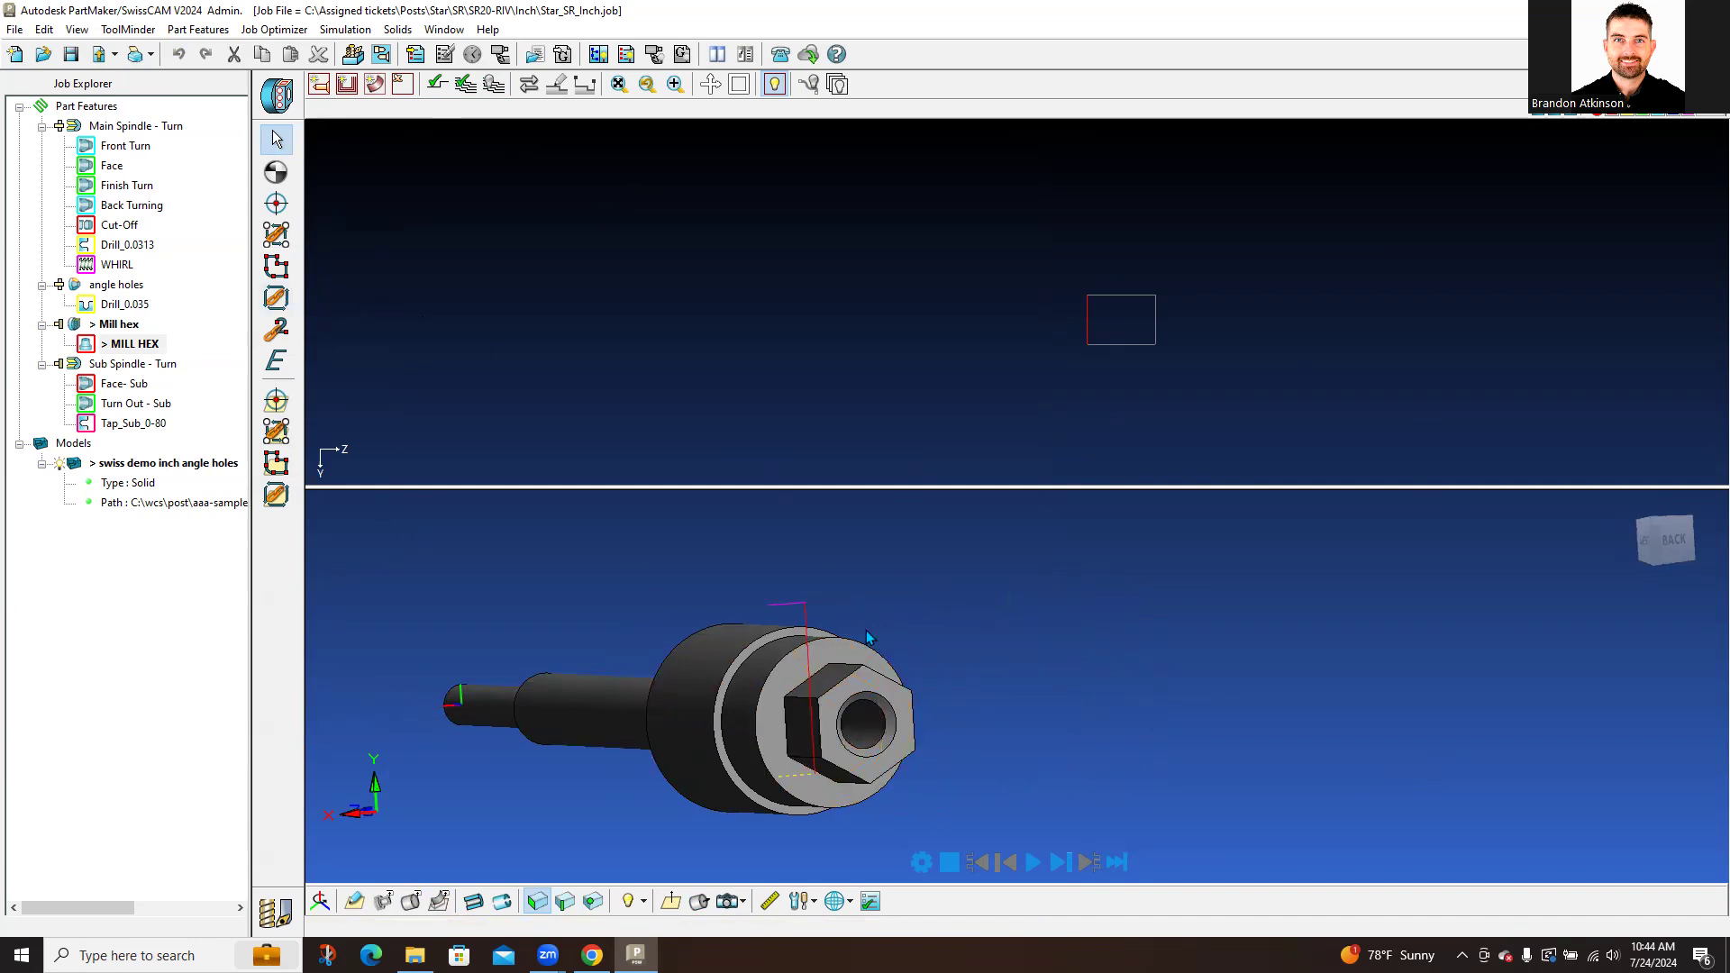
click(280, 97)
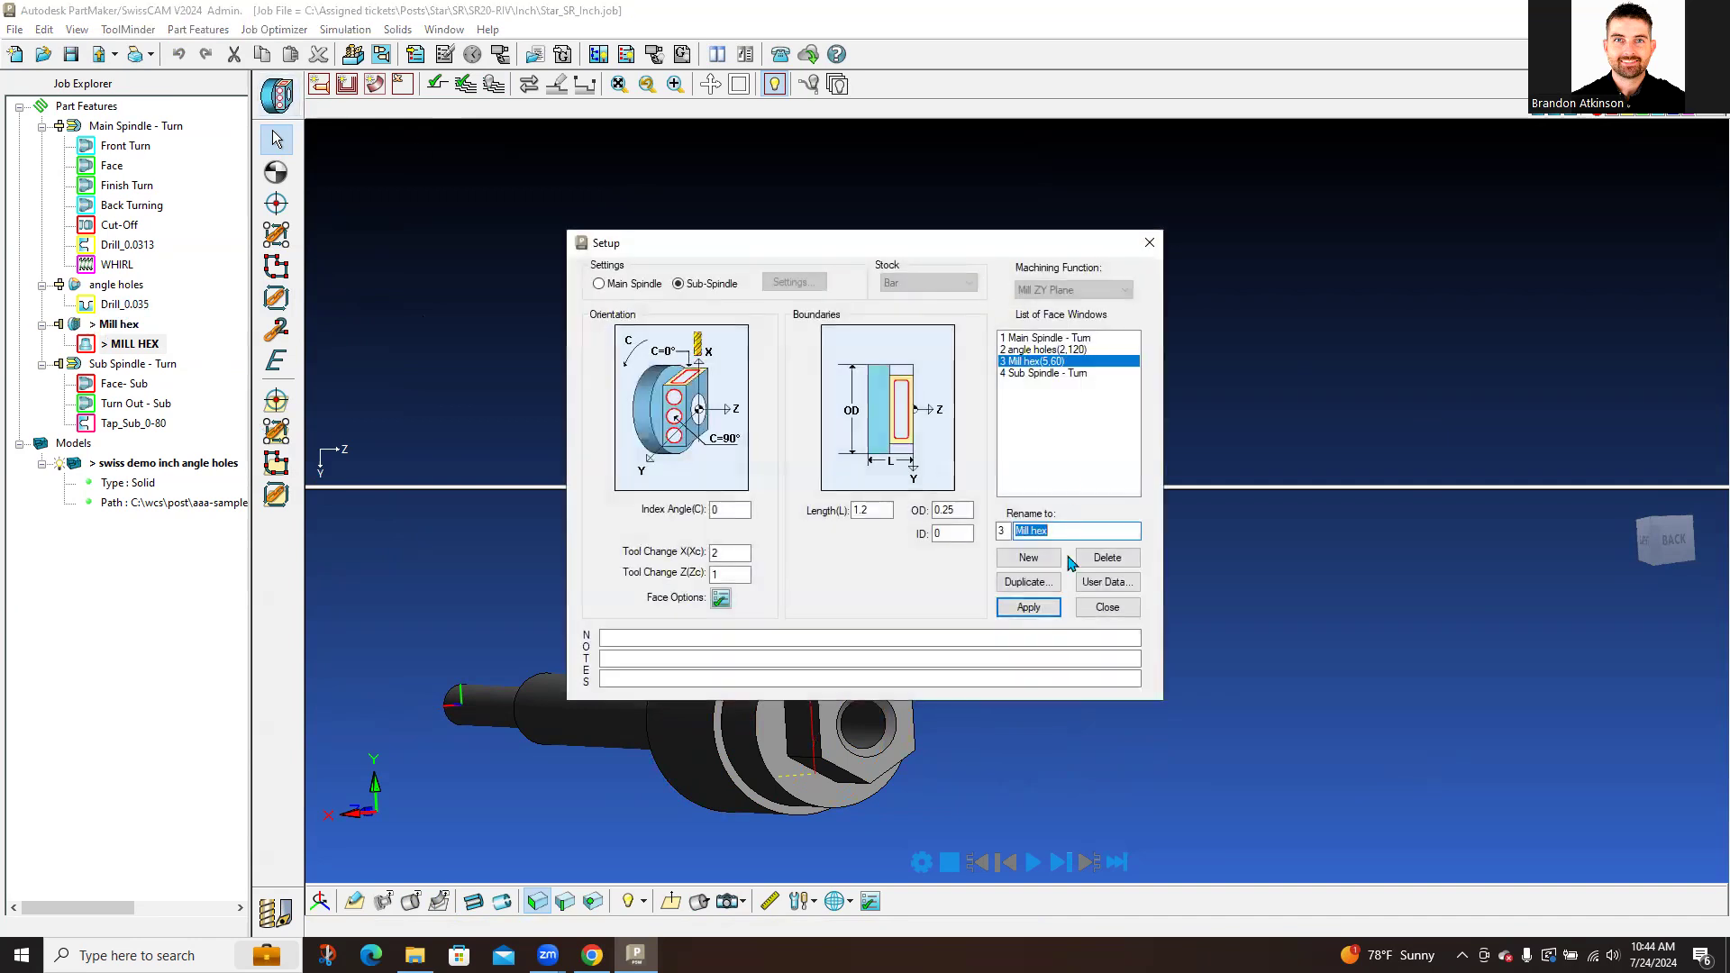
Step: Duplicate the face with Number of Copies 5 and Index Angle Increment 60, then apply and close
click(1027, 582)
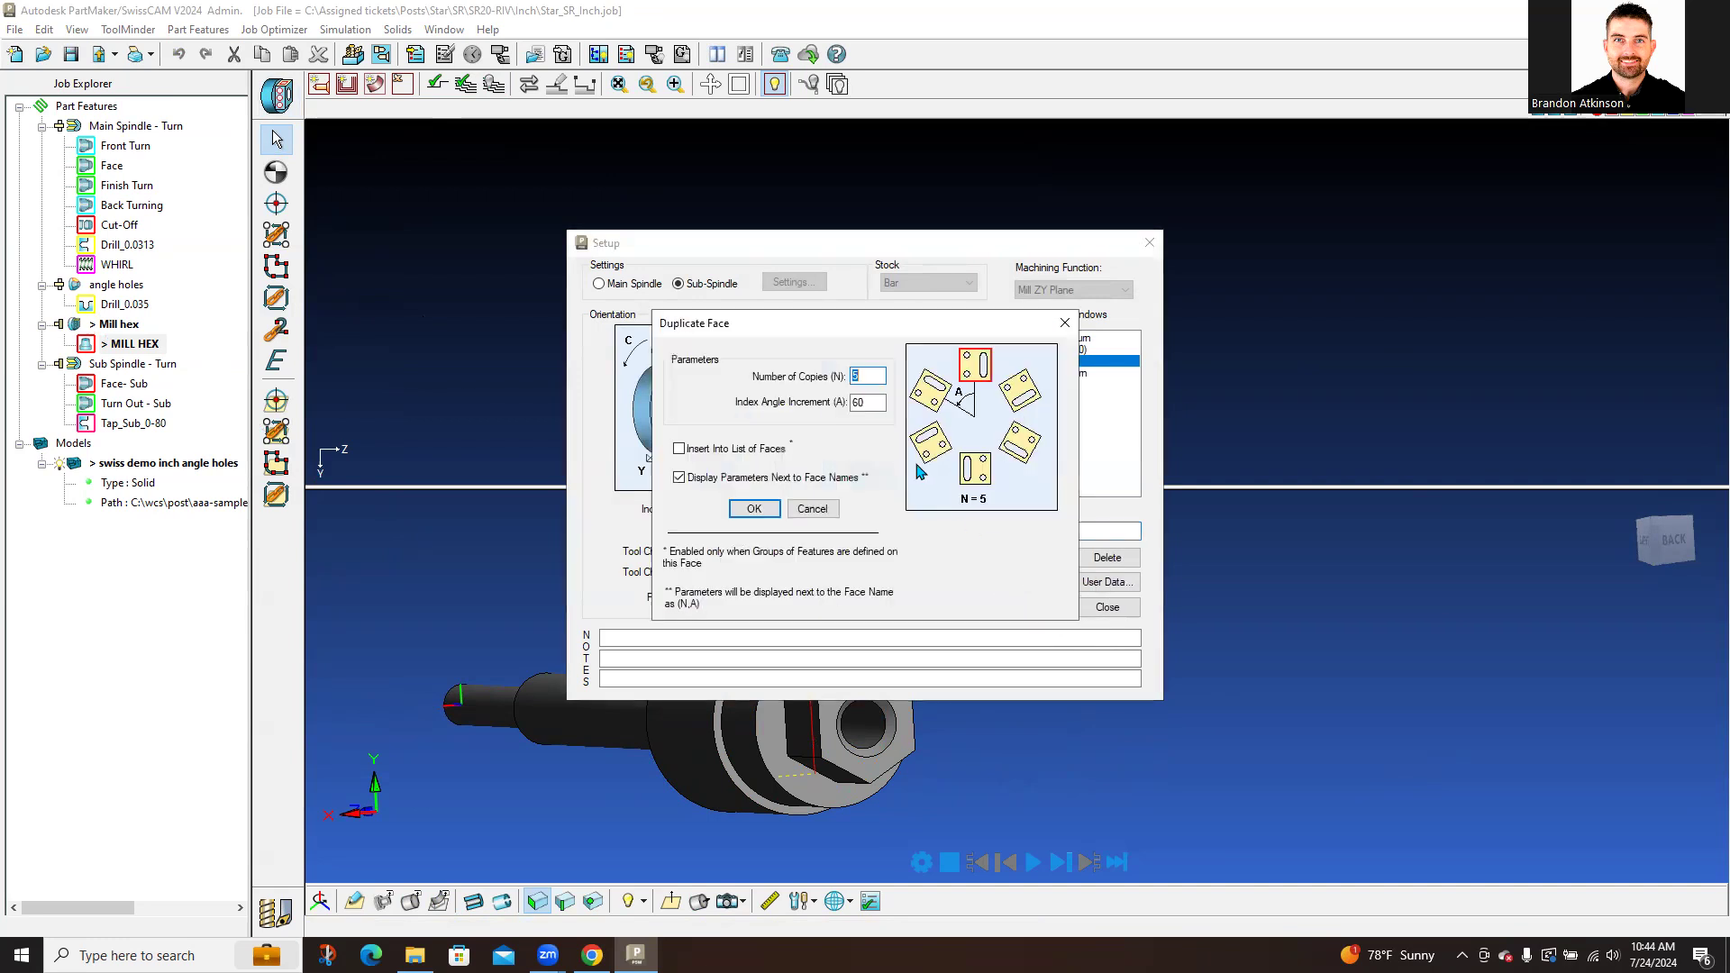
key(Tab)
click(704, 448)
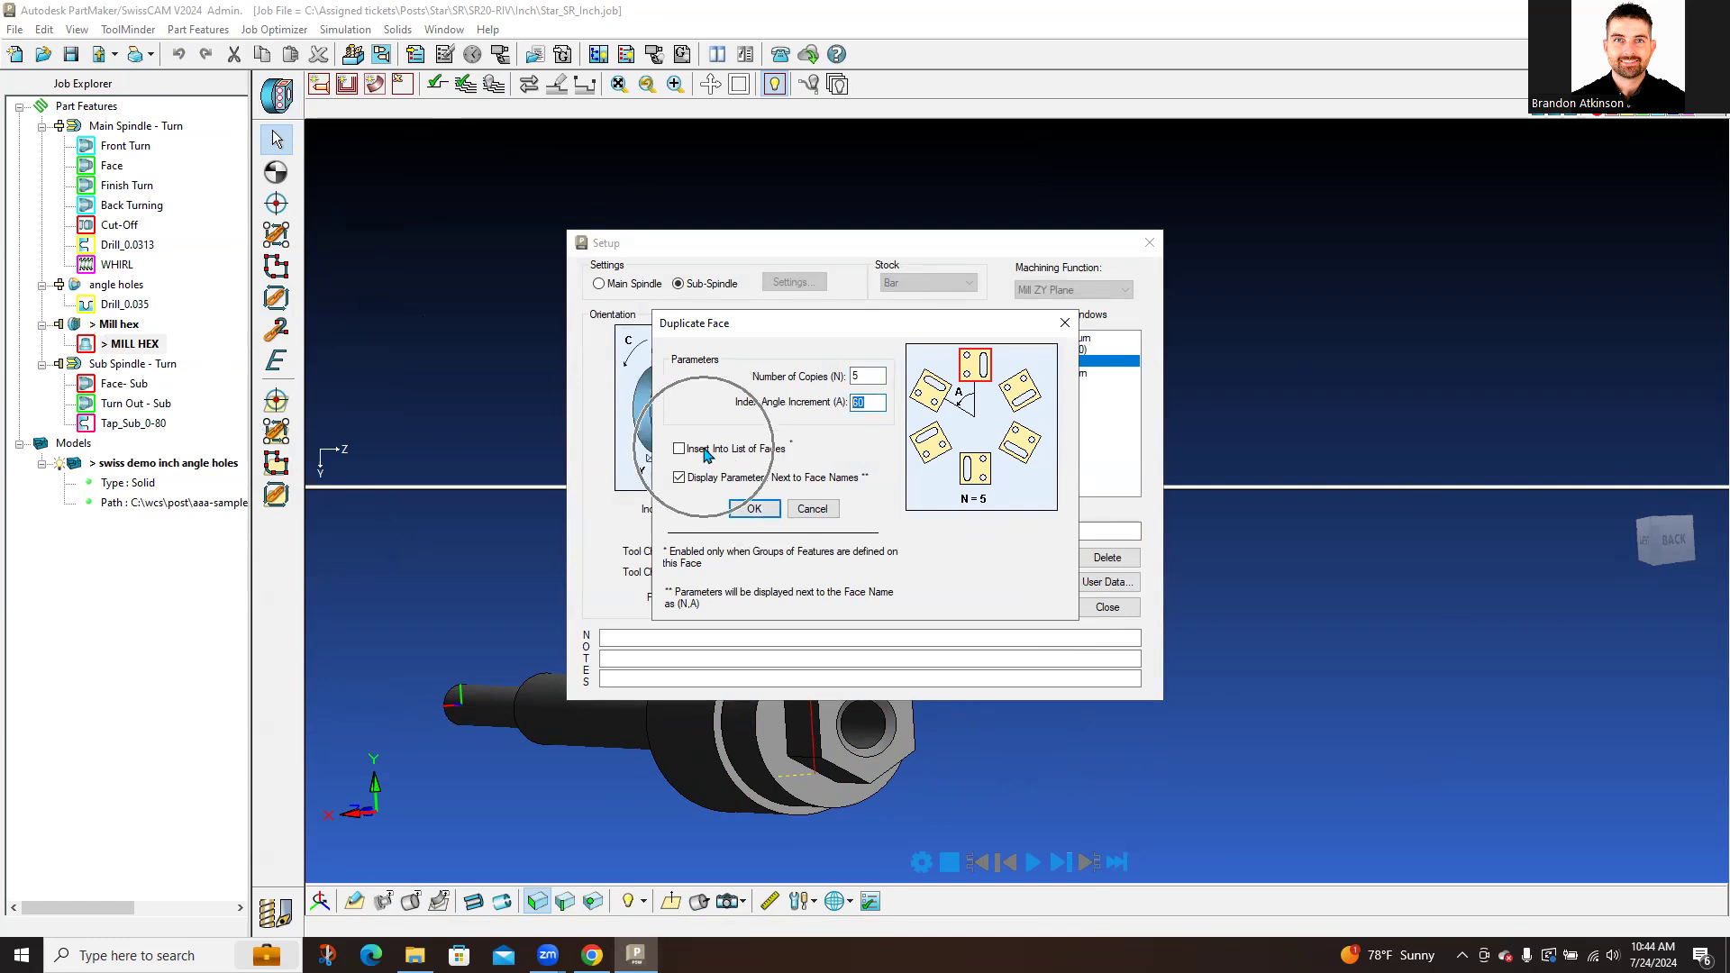
click(754, 510)
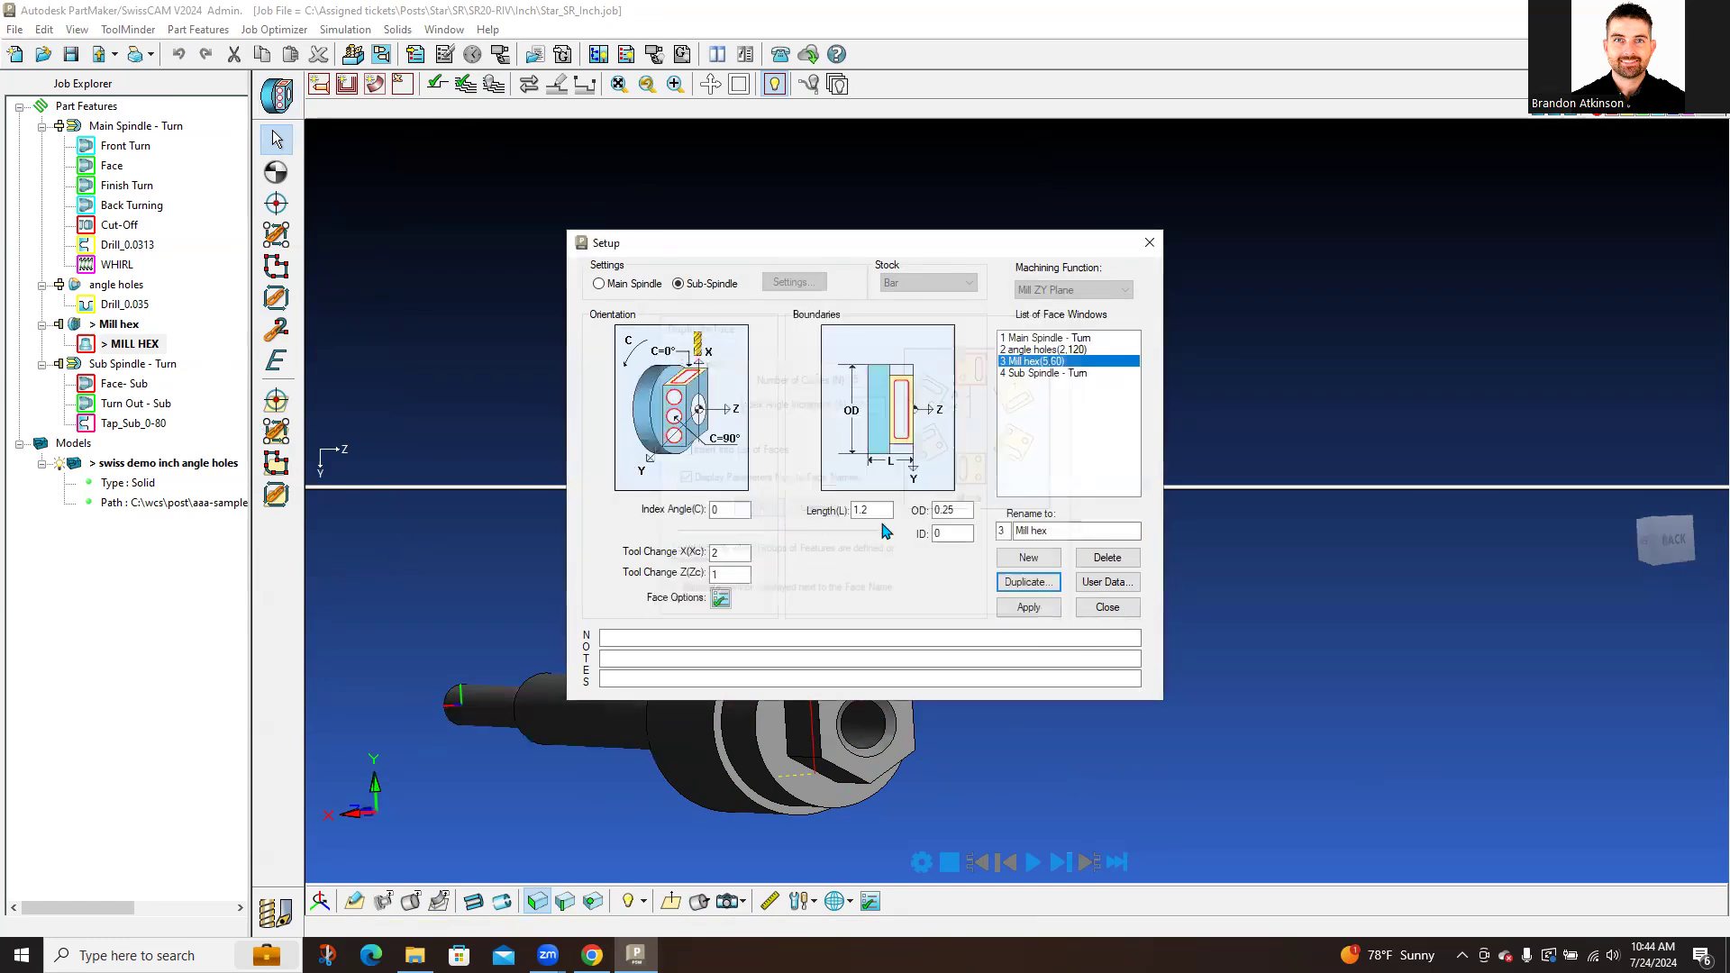
click(1029, 606)
click(1125, 614)
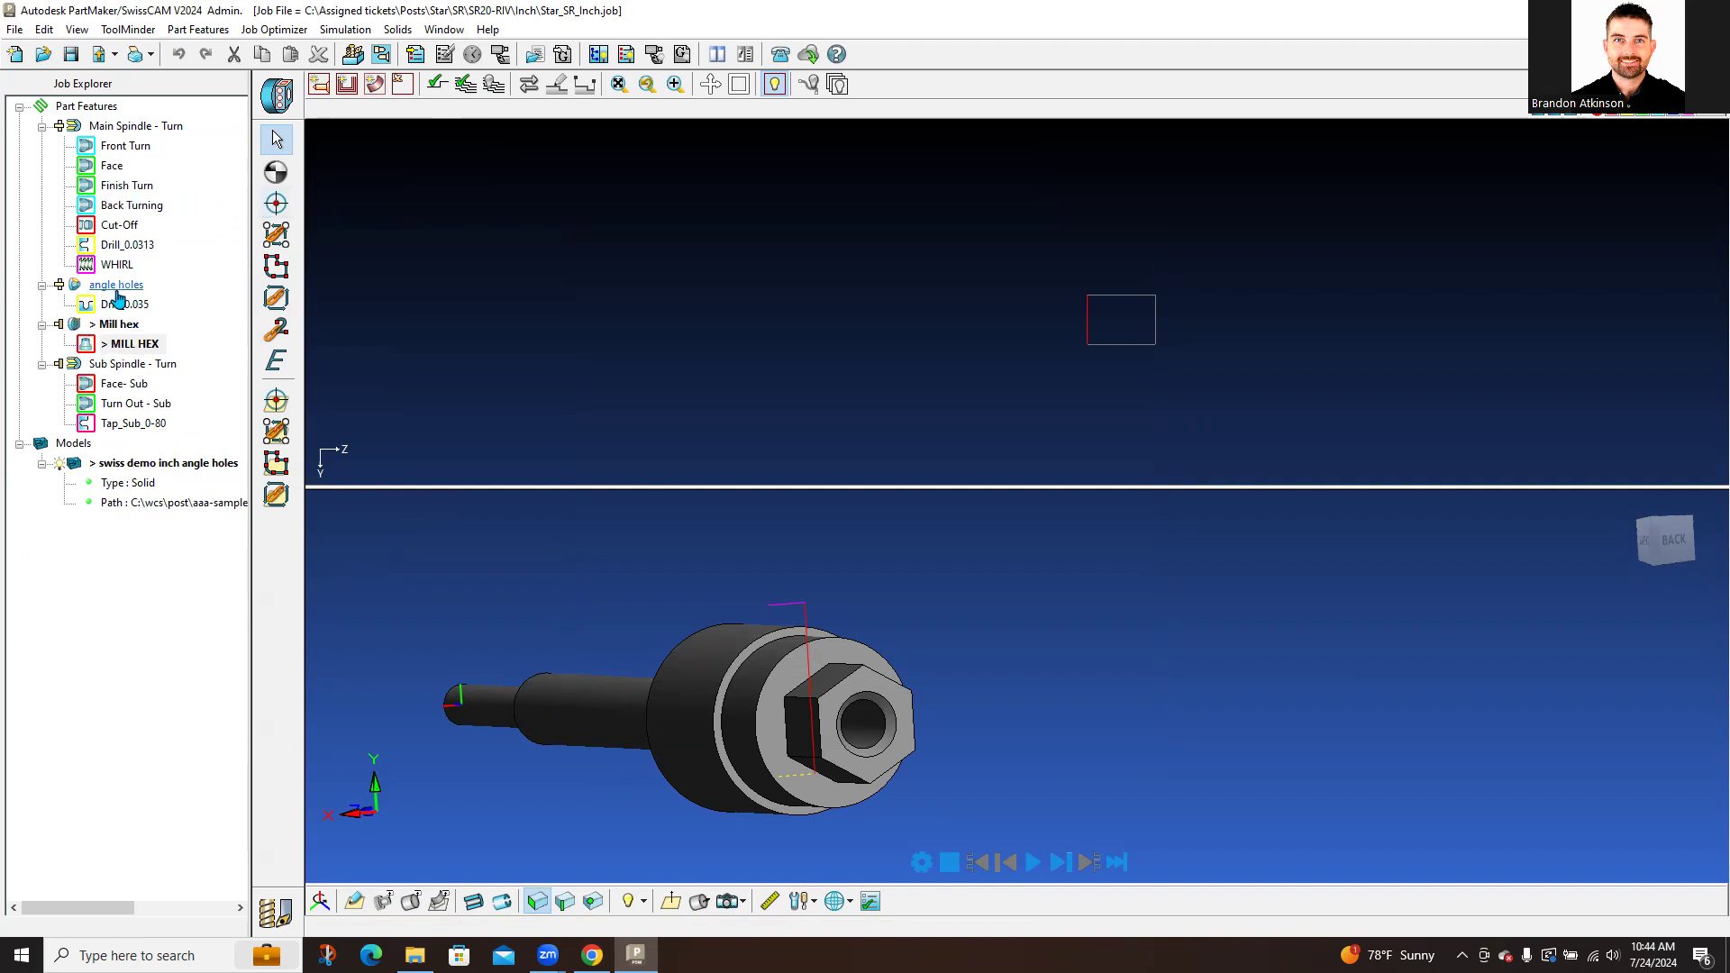
Step: Make angle holes current and confirm its plane is defined by angles: -300° index, 30° inclination
click(117, 288)
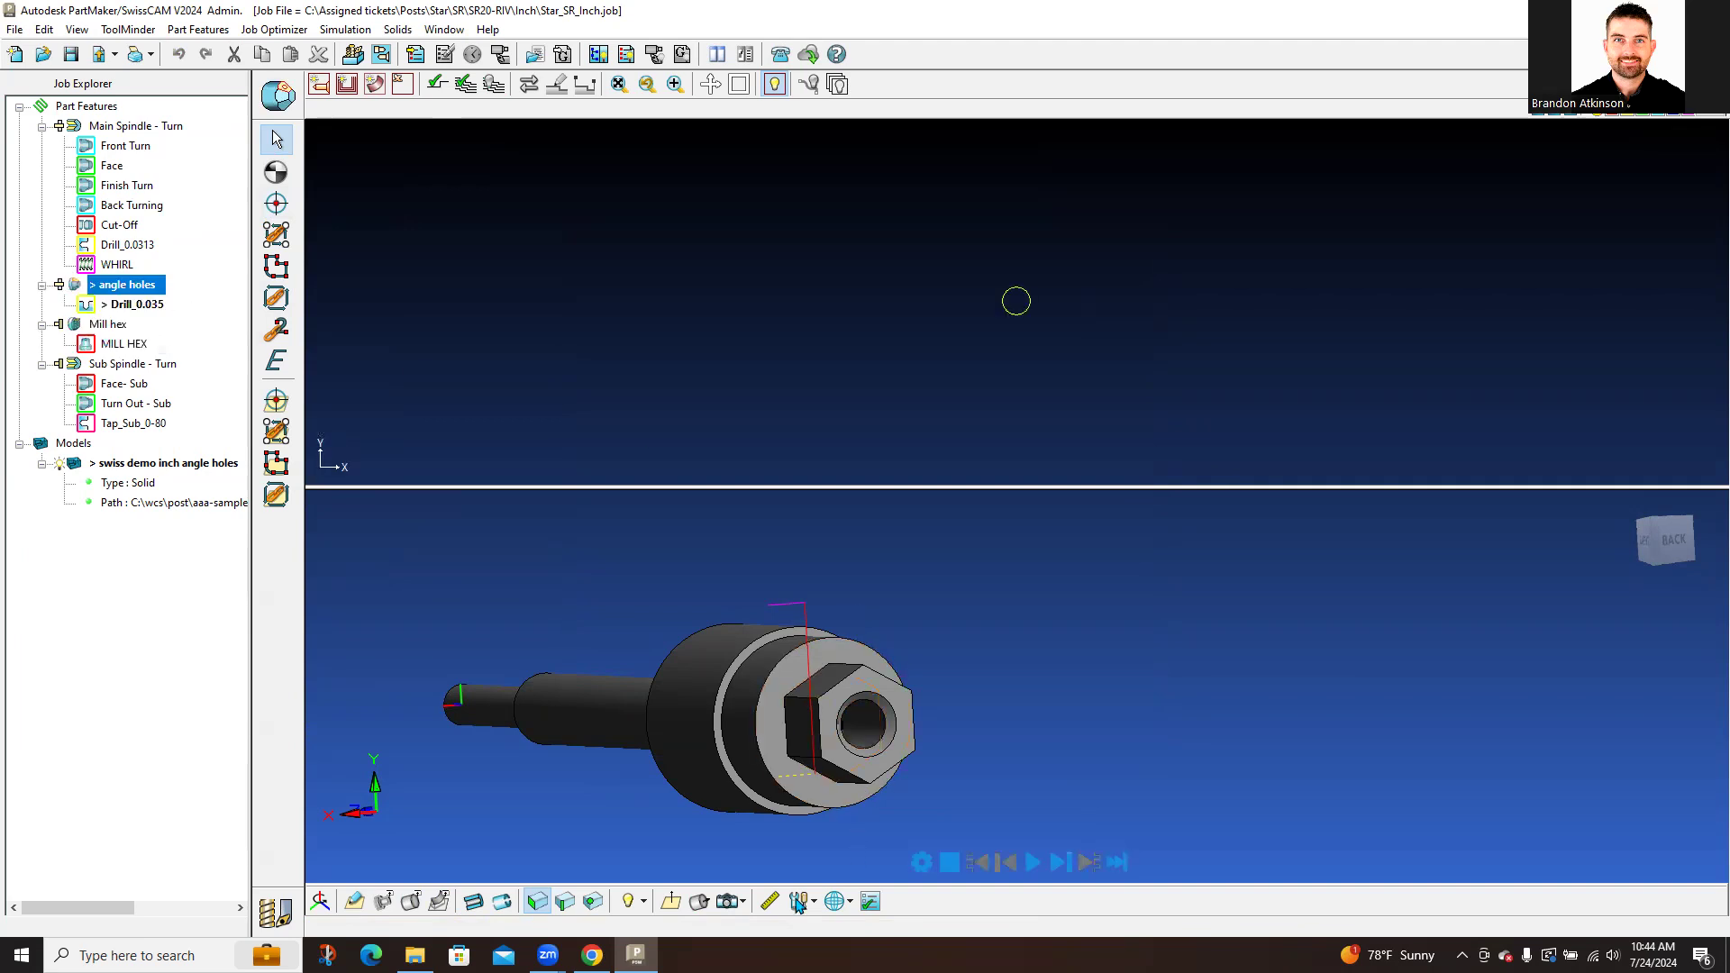
click(671, 901)
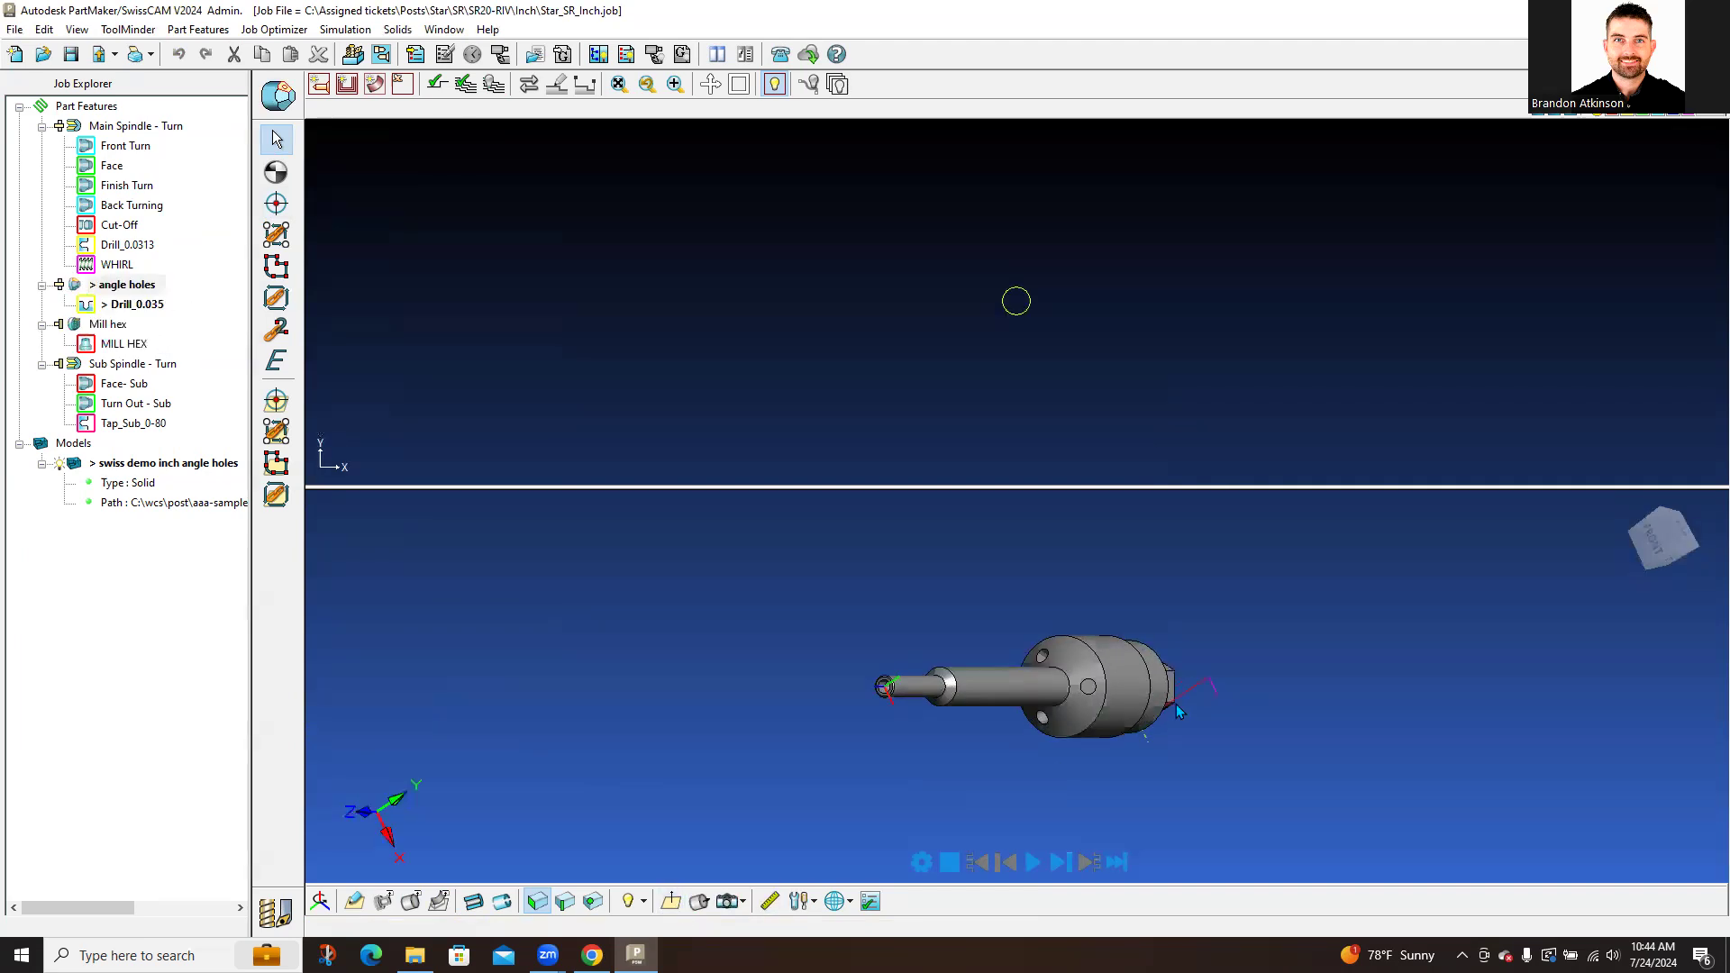
click(356, 903)
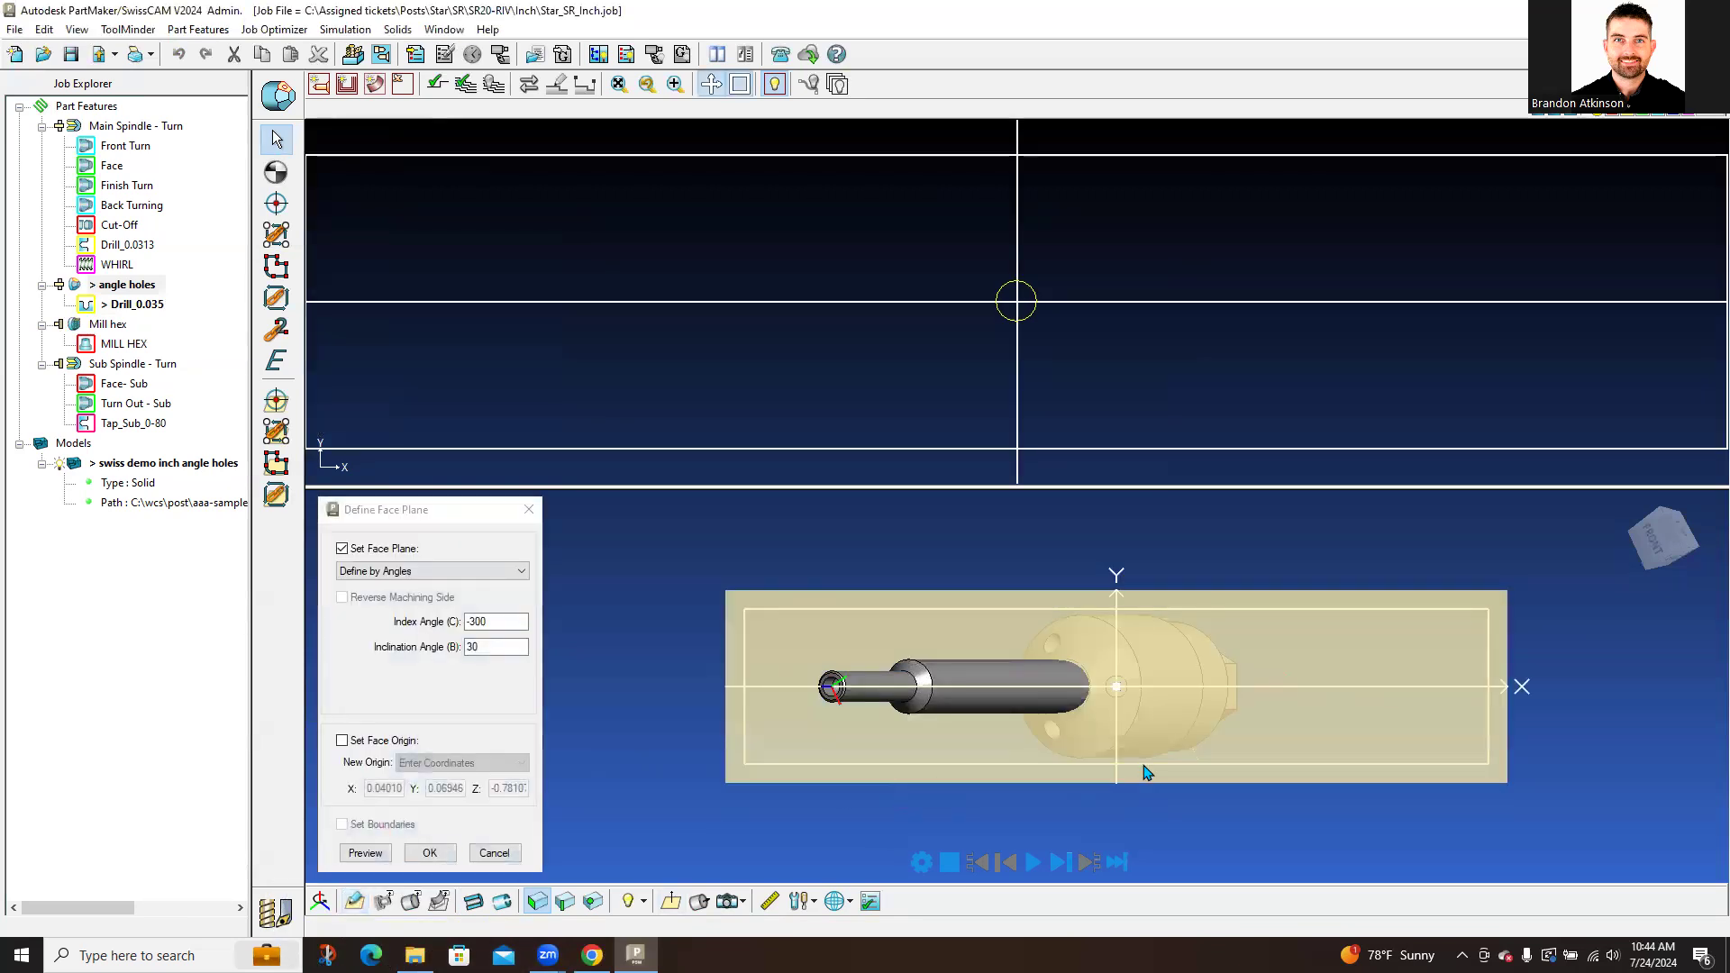
middle_drag(1143, 764, 1126, 681)
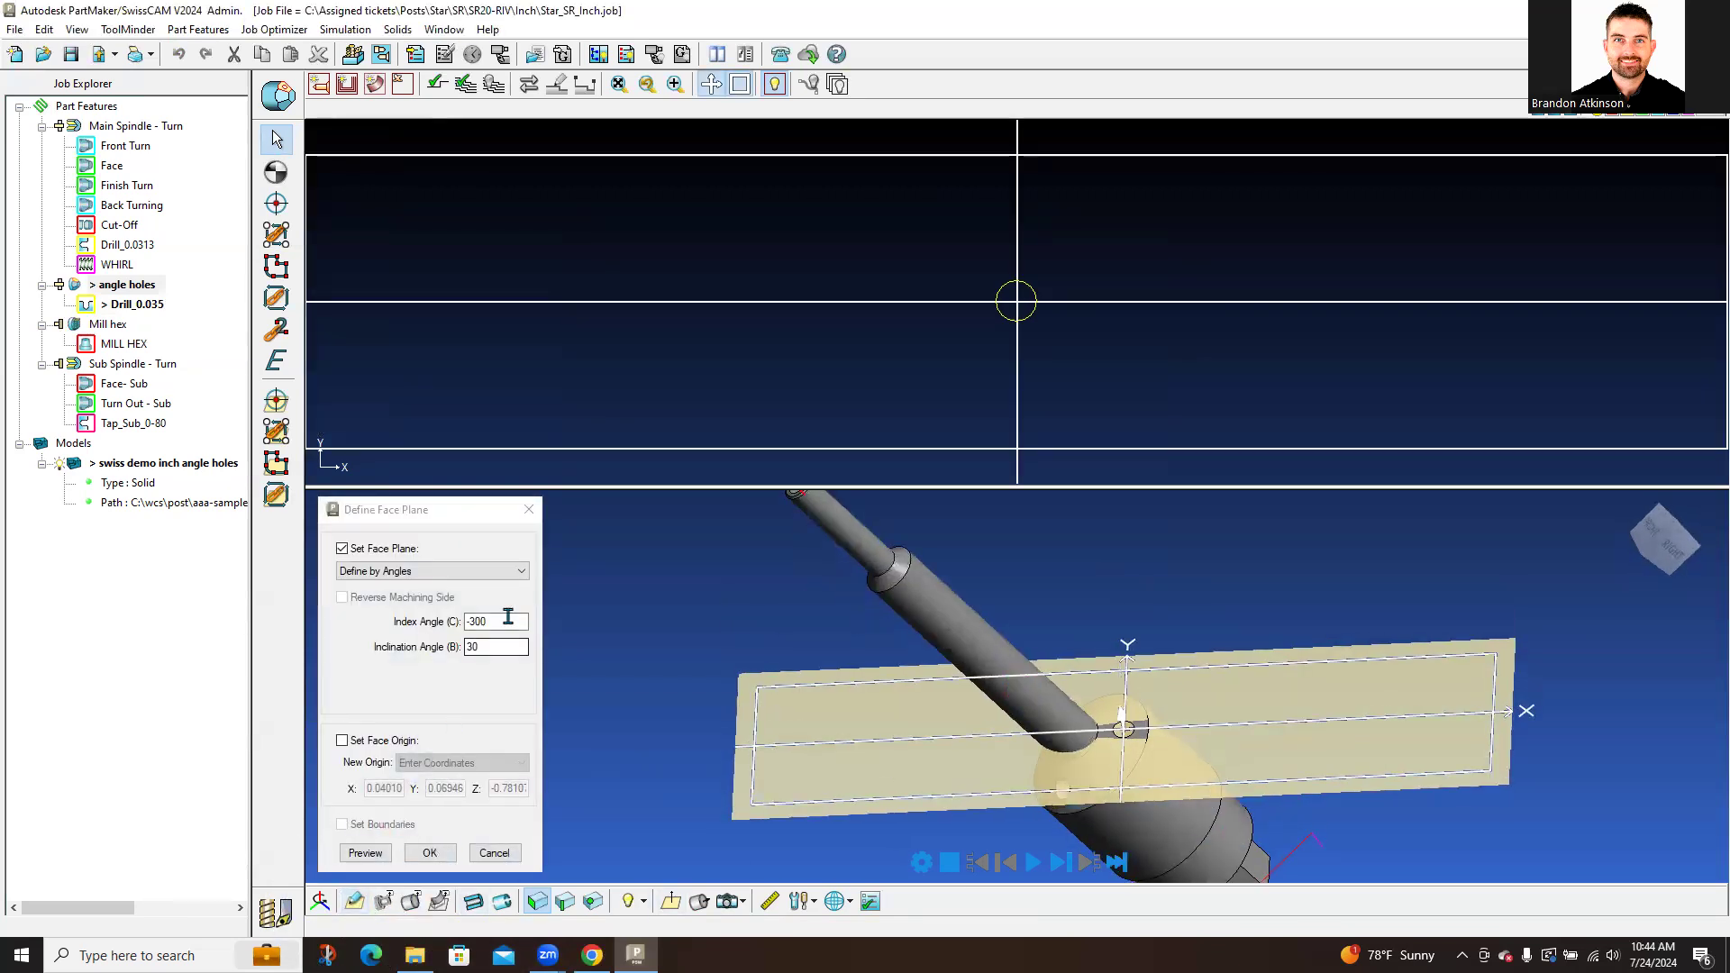
click(514, 571)
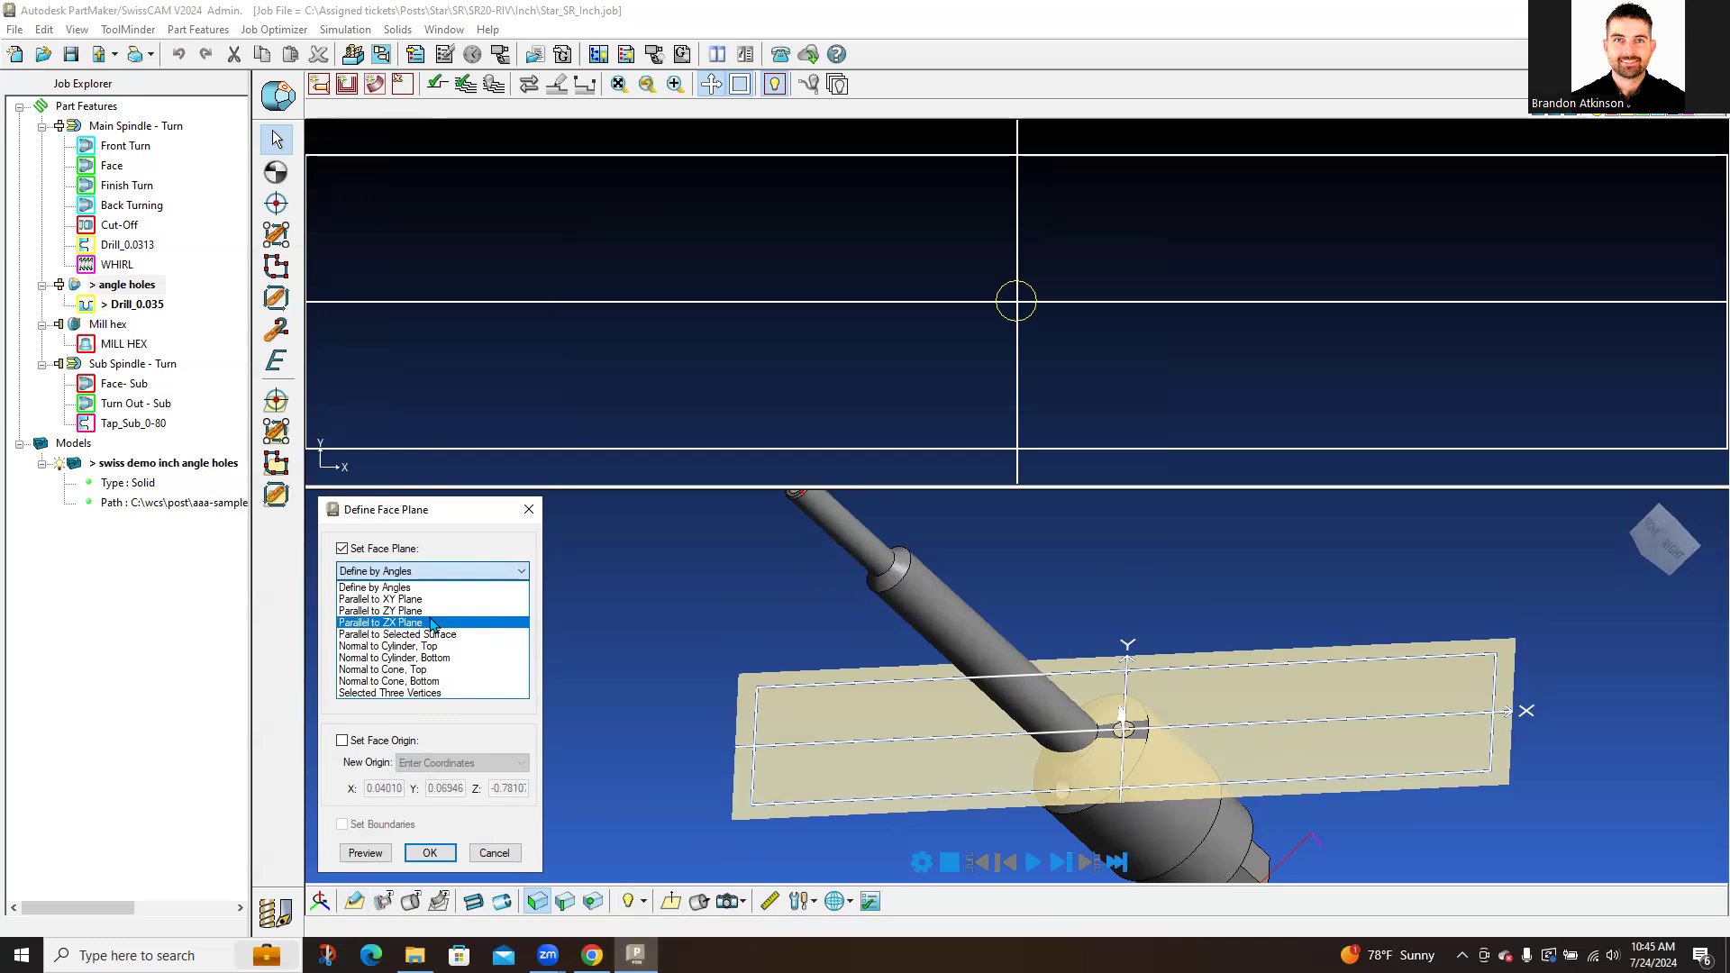
click(530, 512)
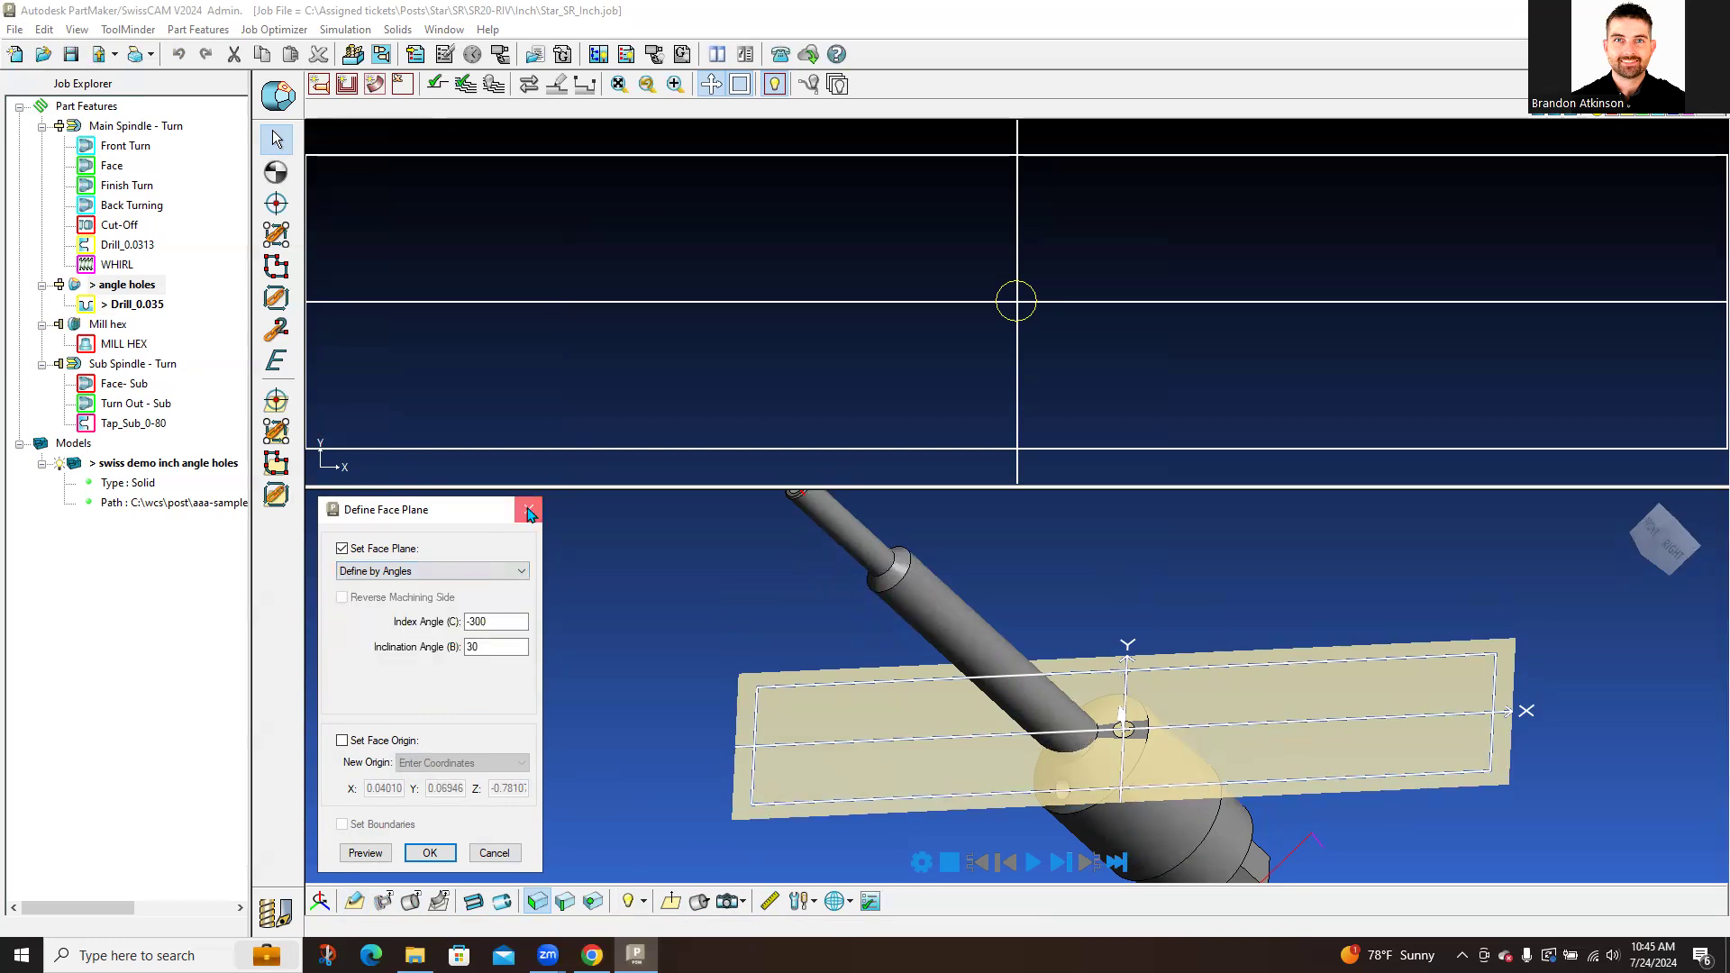
click(529, 511)
middle_drag(1306, 734, 1216, 816)
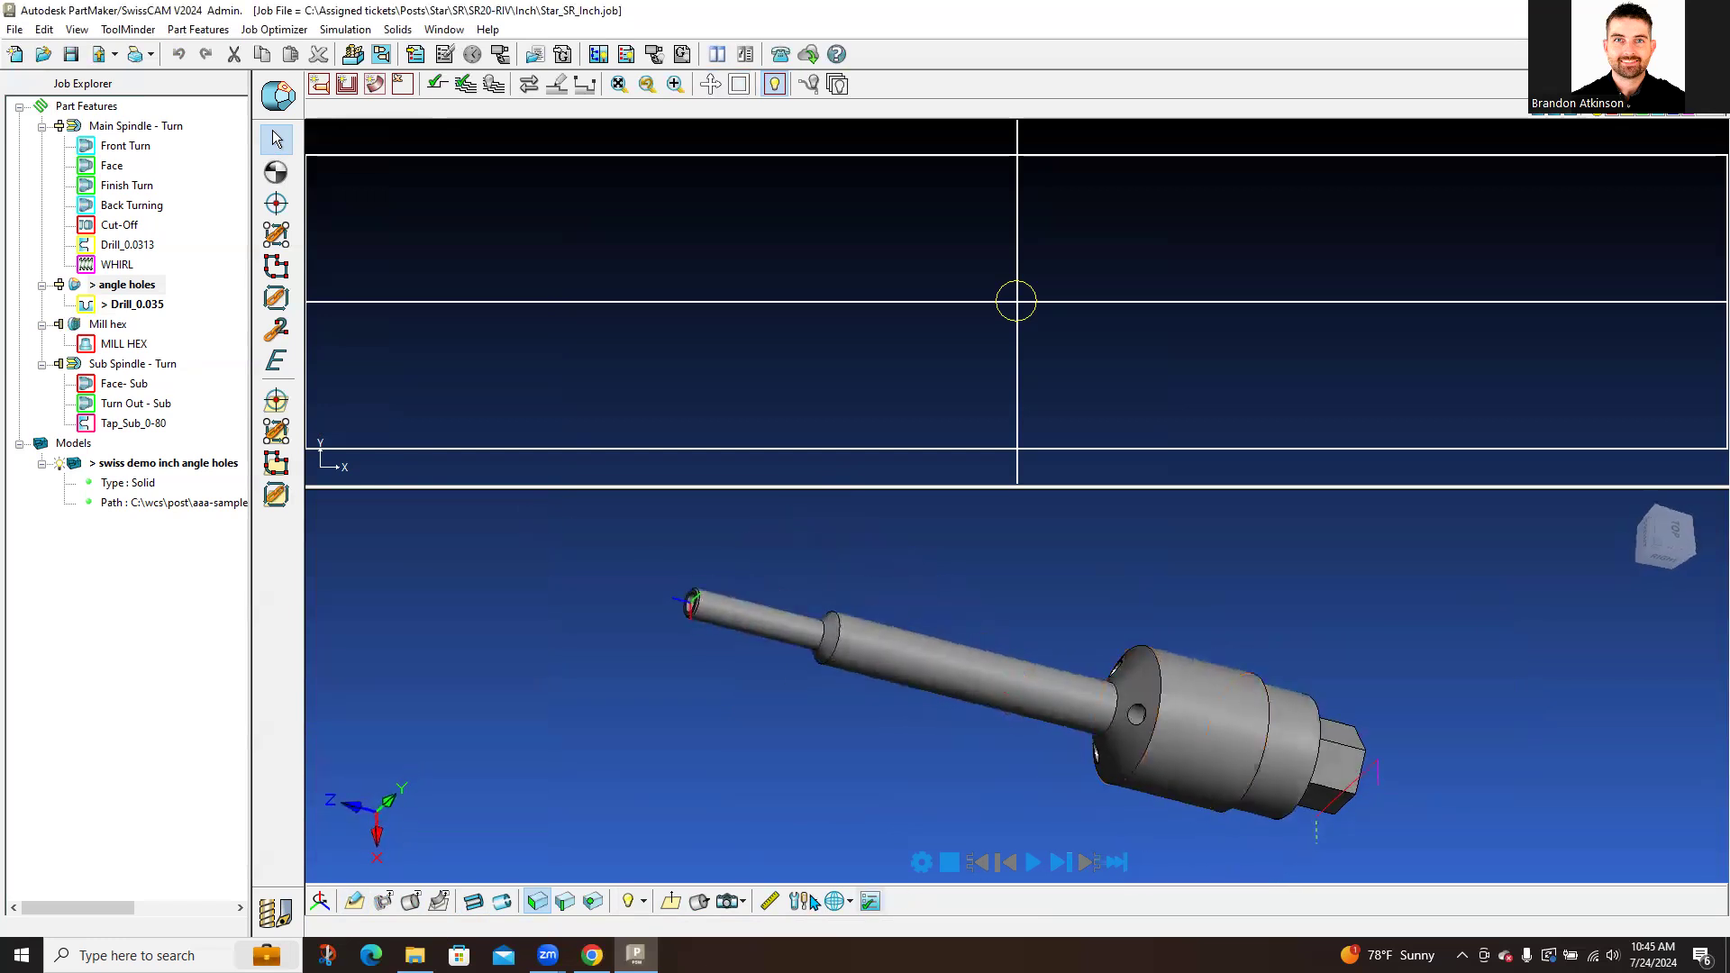
Step: Convert the small angled hole on the flange face into a circle with Convert Curved Edges
click(673, 904)
scroll(1019, 770, up, 10)
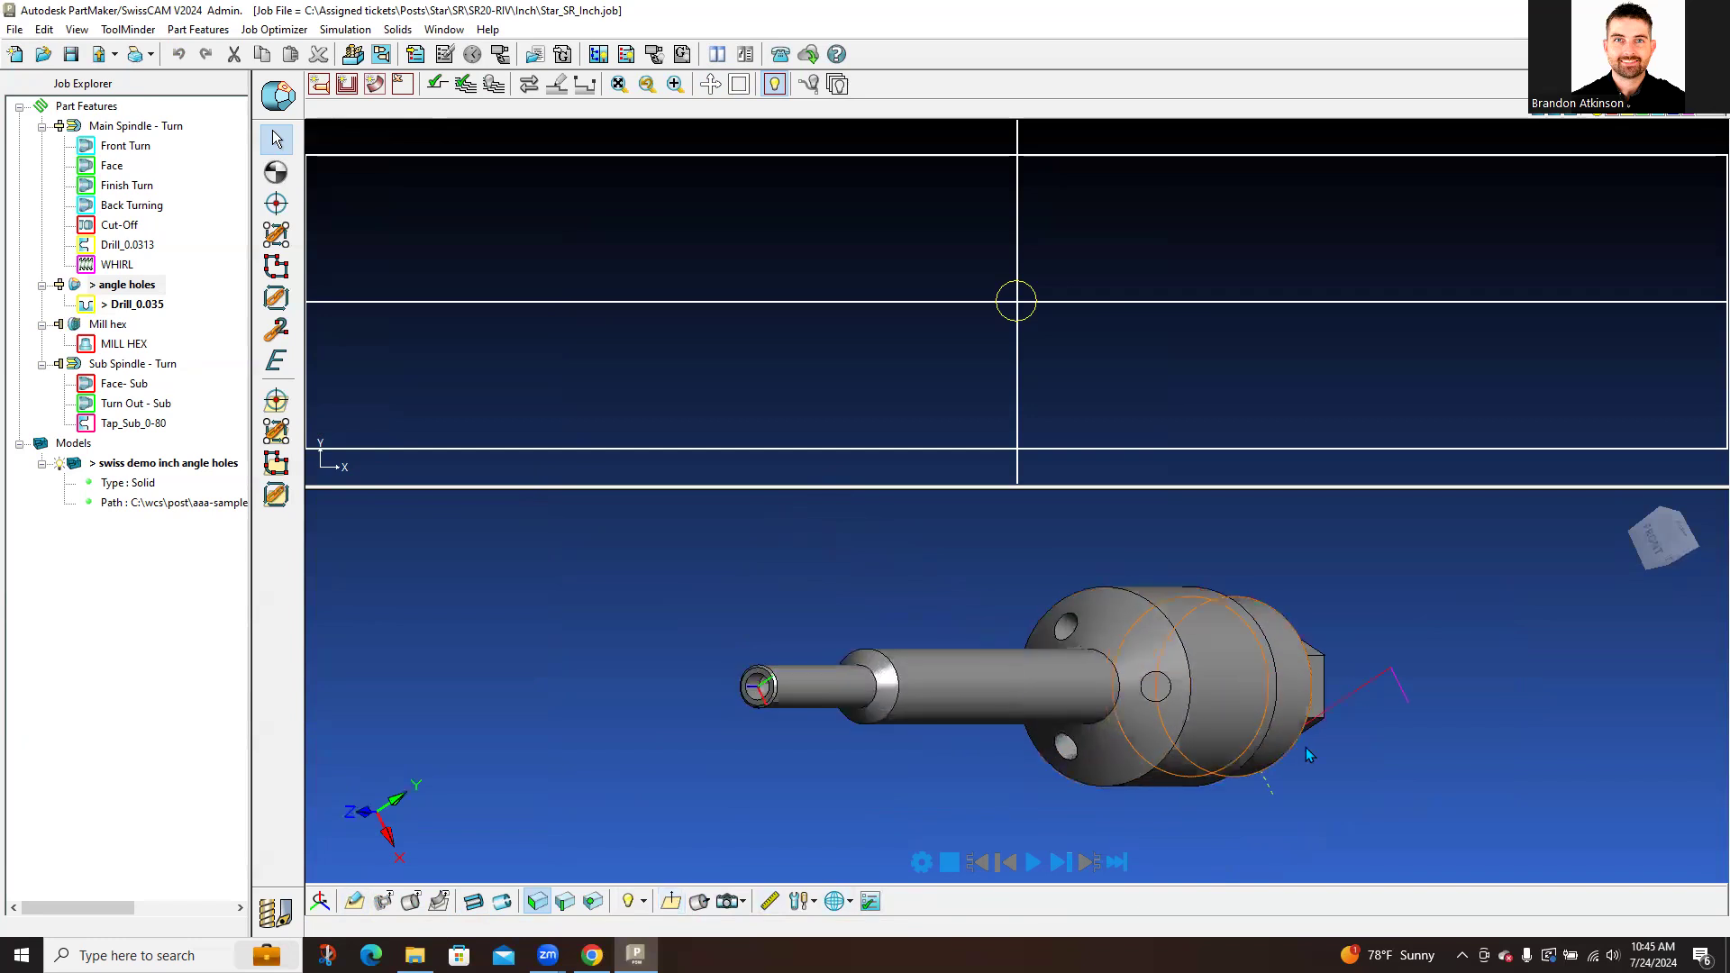
scroll(1013, 738, up, 2)
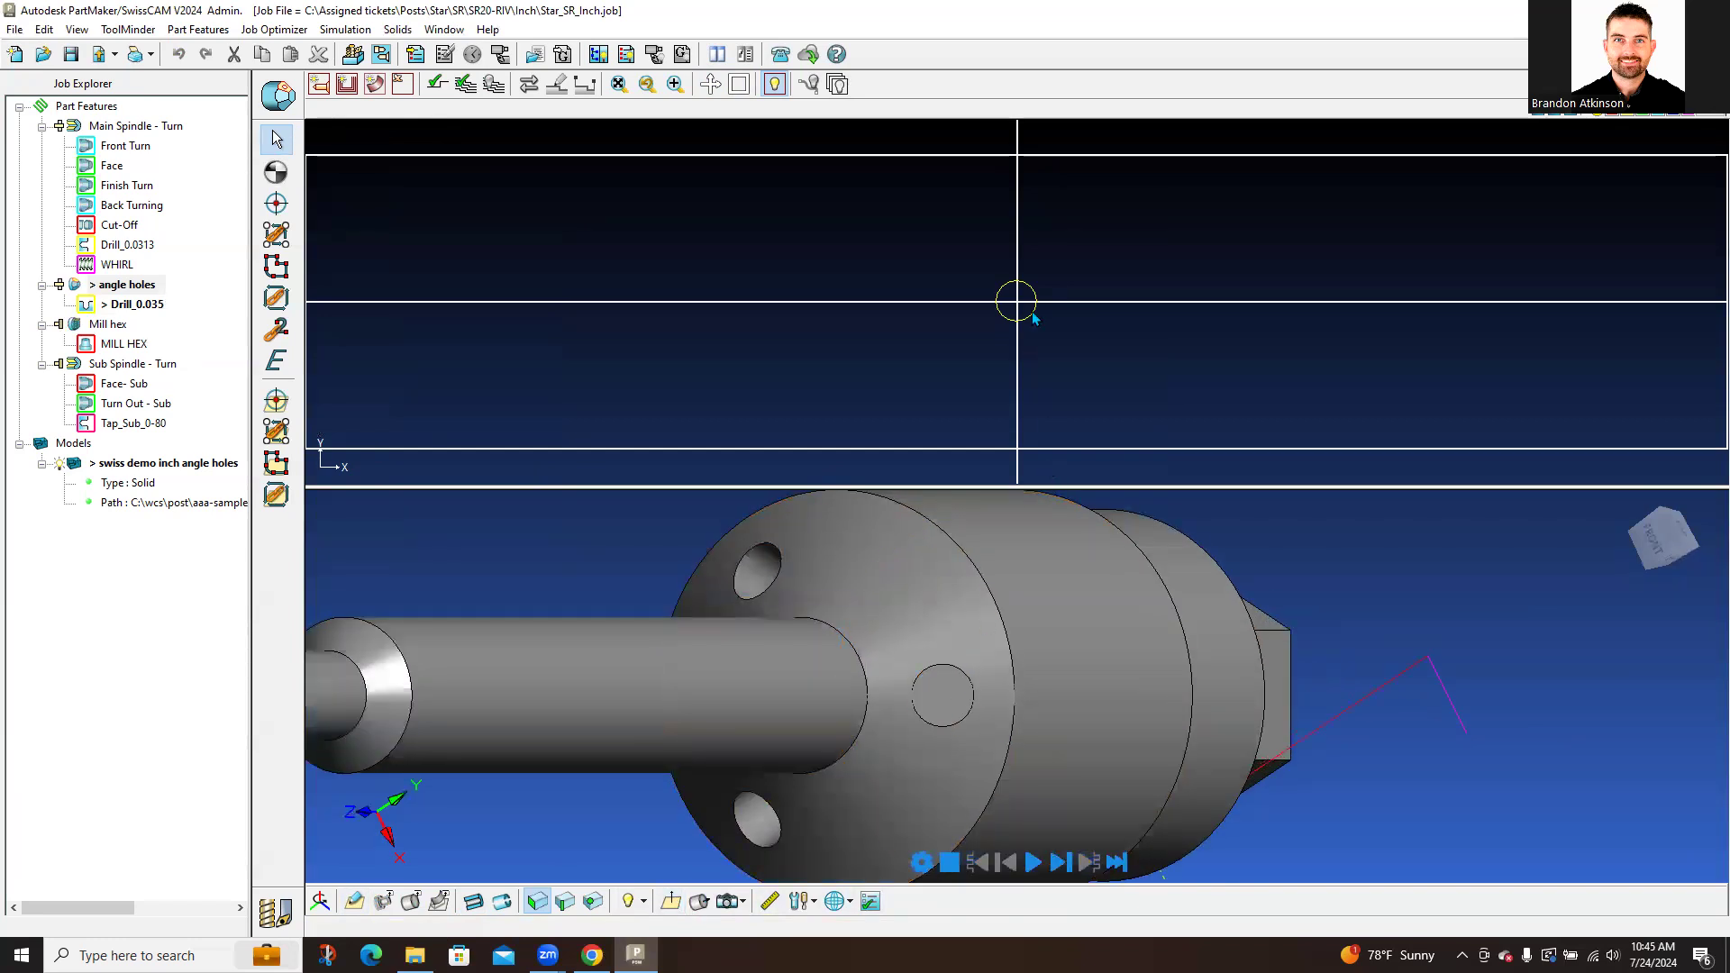
click(276, 912)
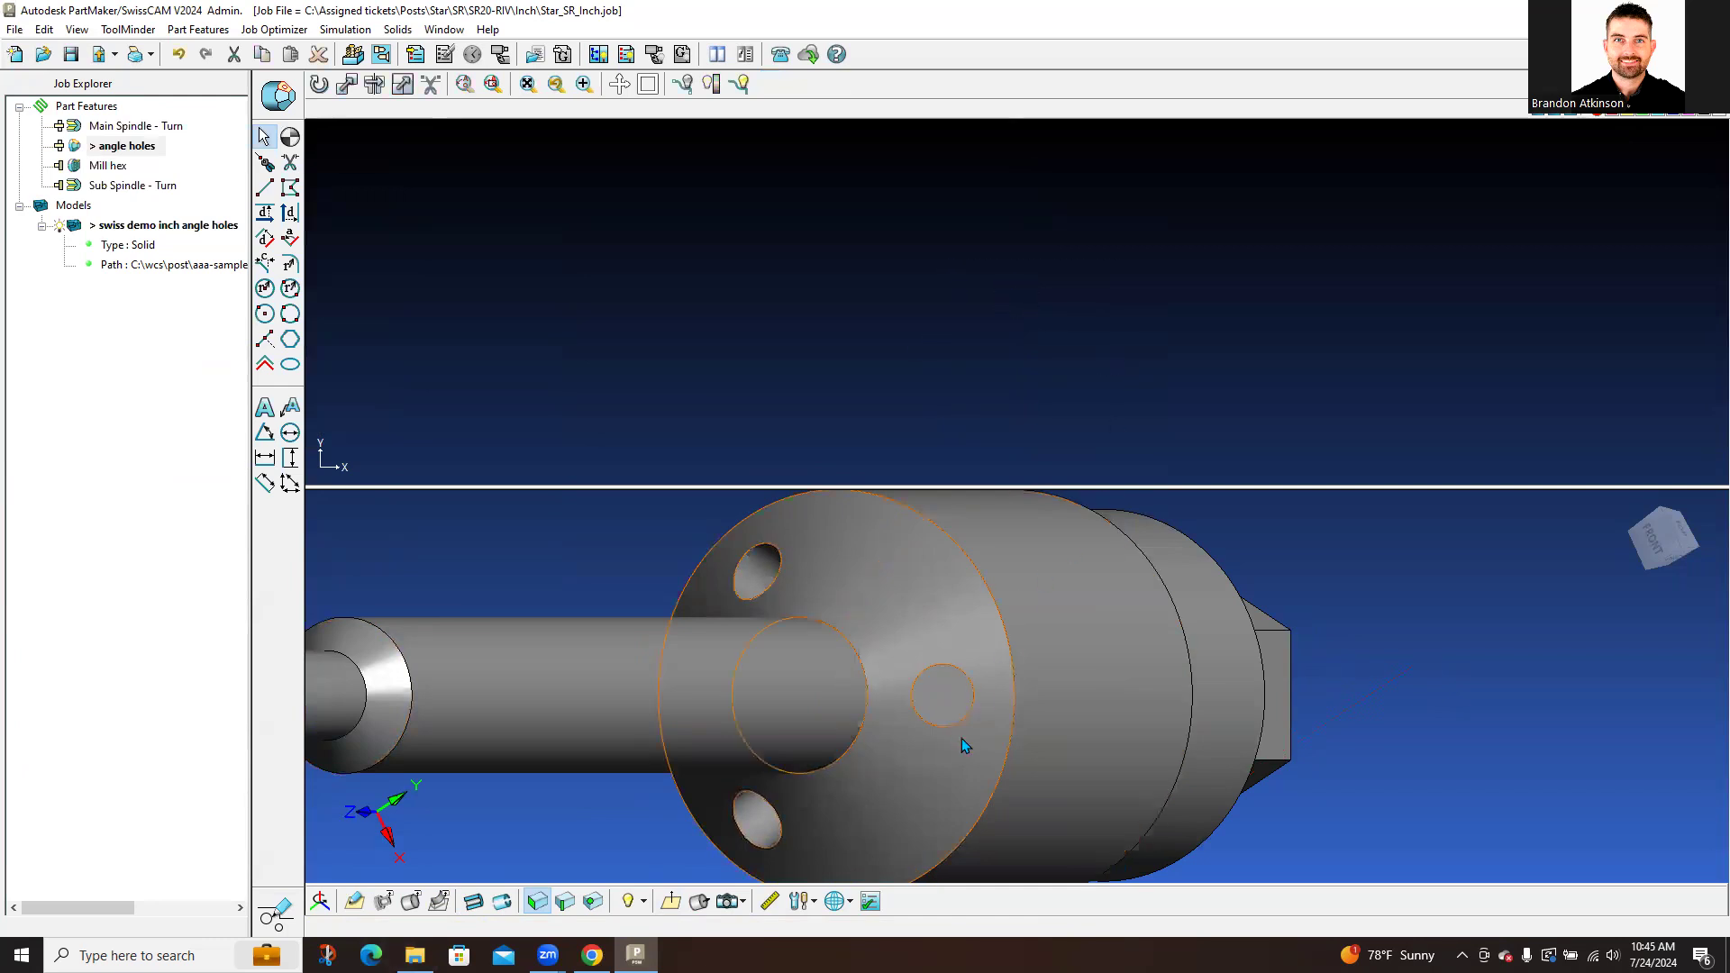
click(944, 723)
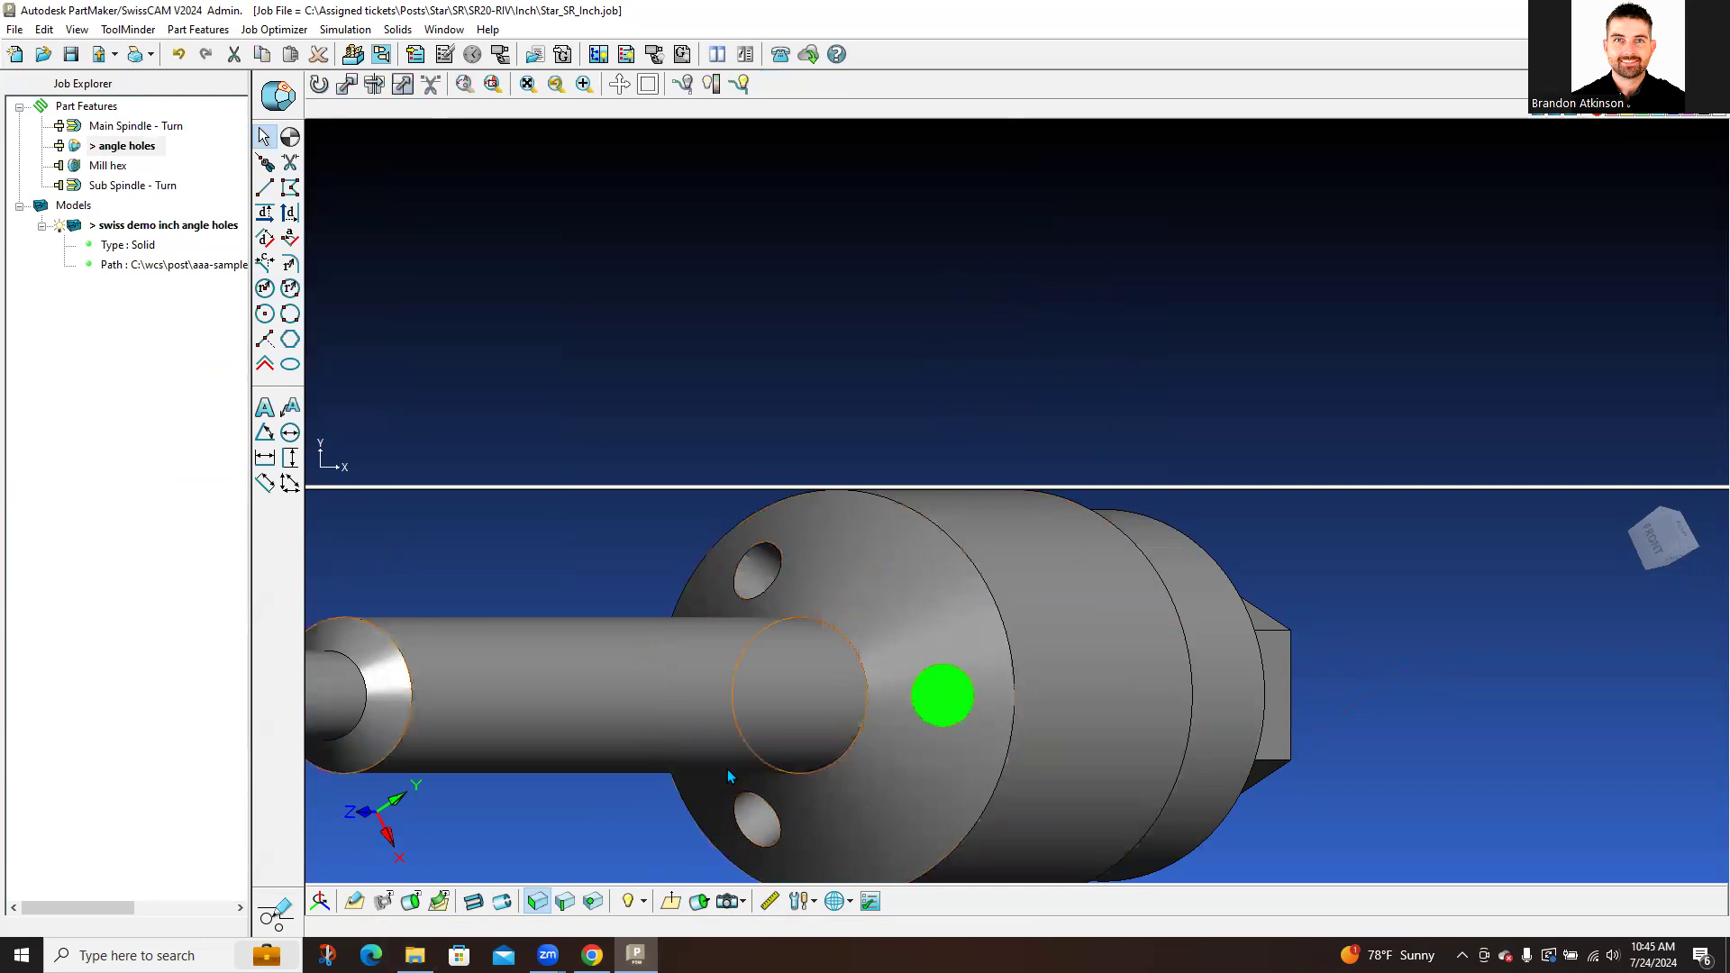
click(437, 901)
click(825, 529)
Step: Deselect the new circle, return to Part Features mode, and select Drill_0.035
click(940, 446)
click(277, 915)
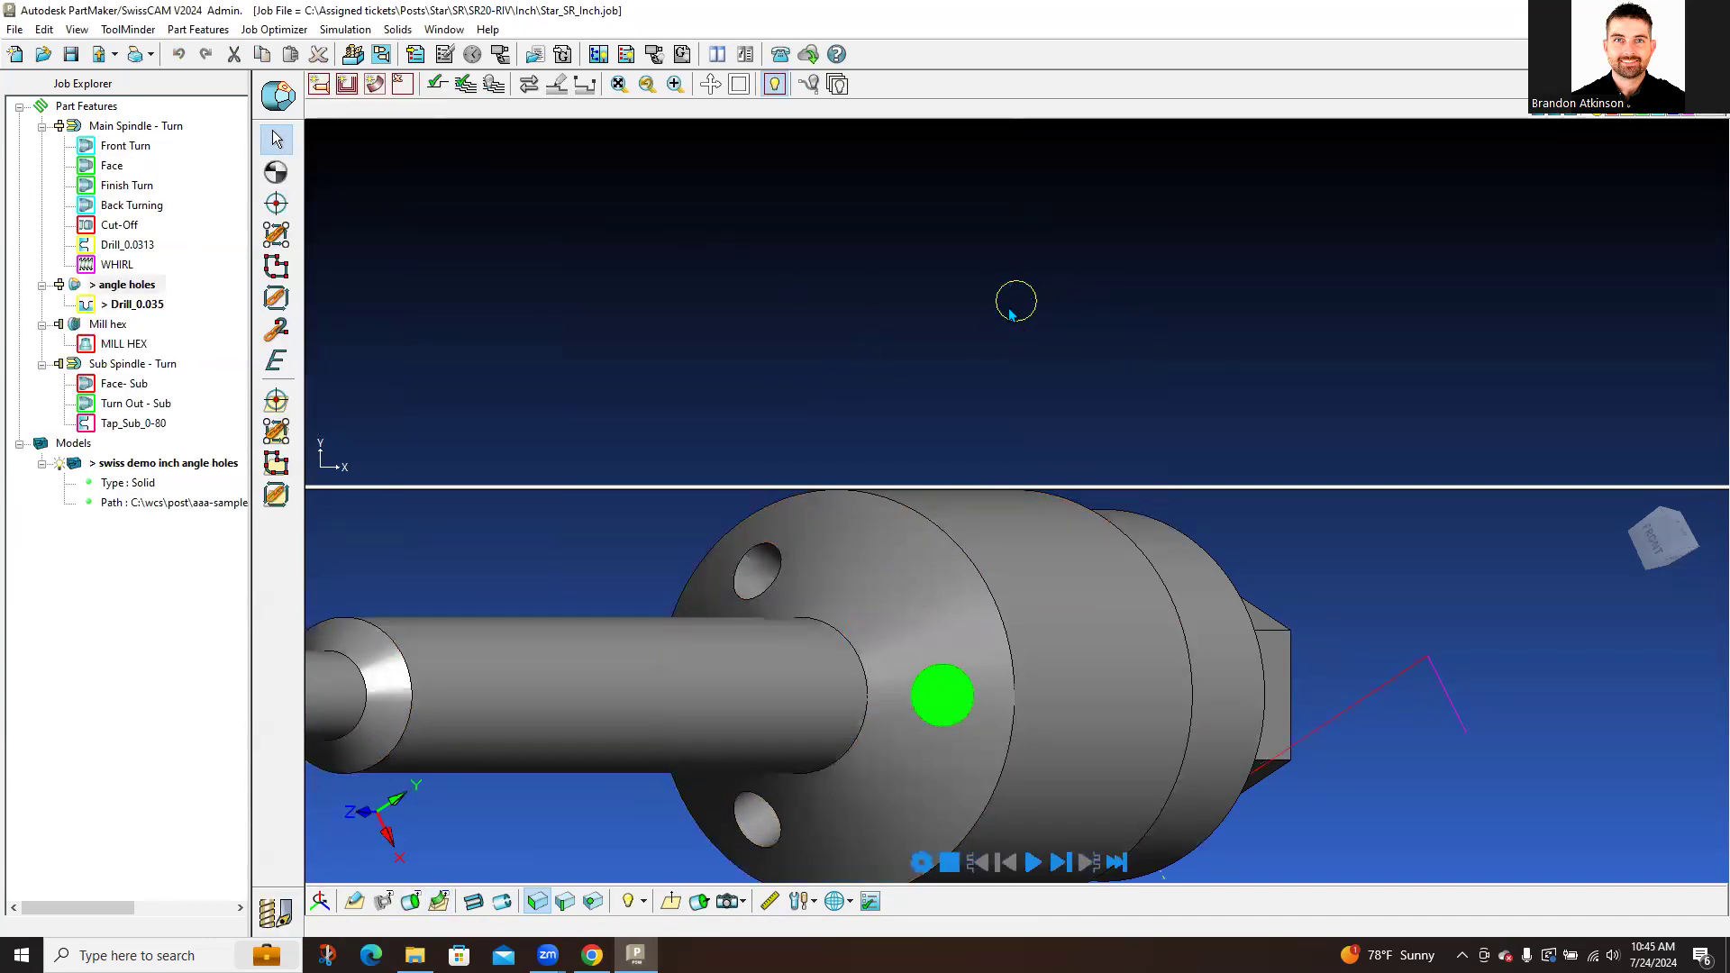
click(158, 306)
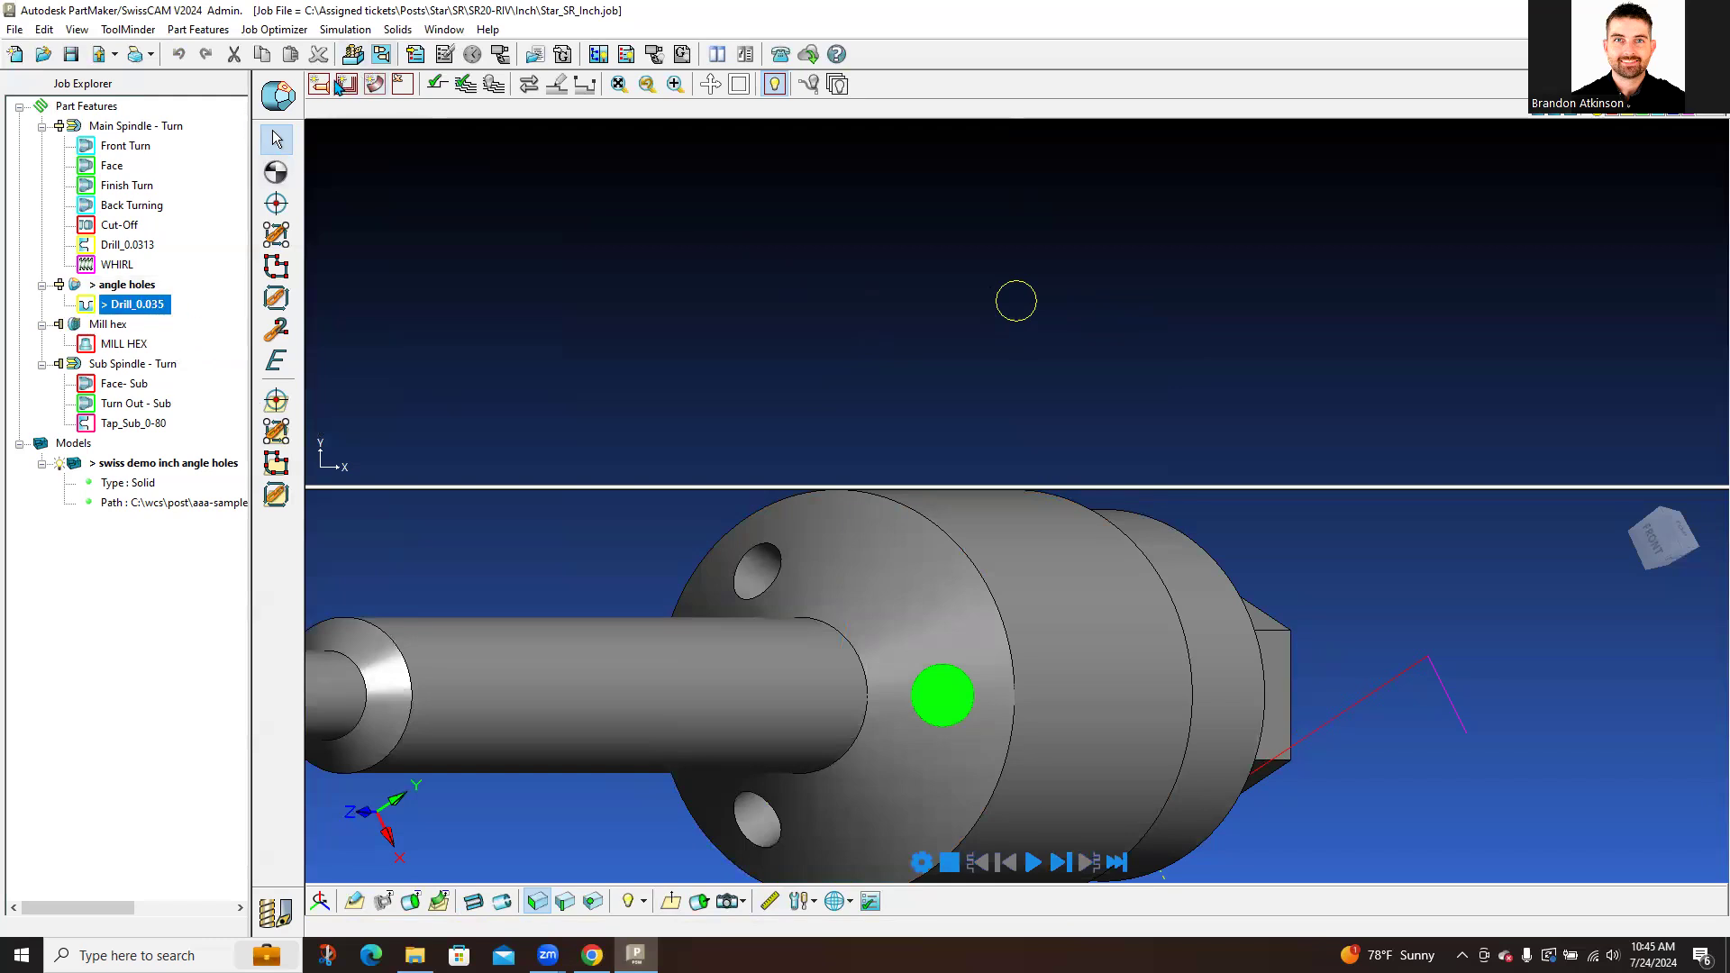
double_click(160, 310)
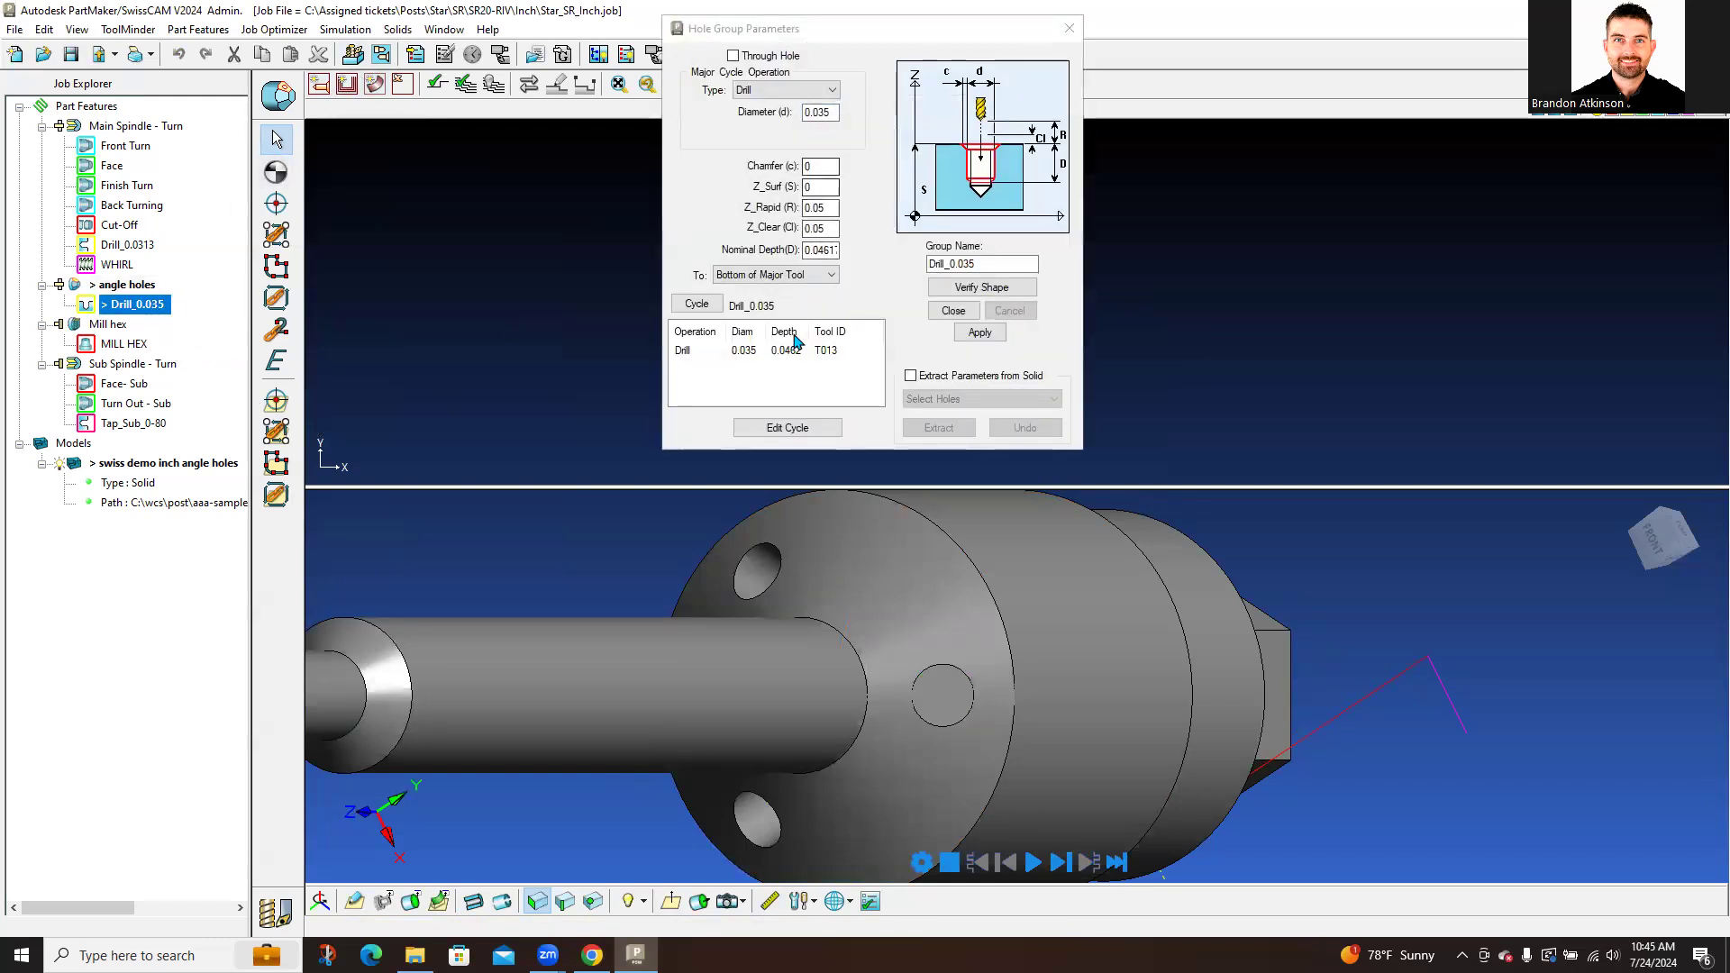
click(1069, 28)
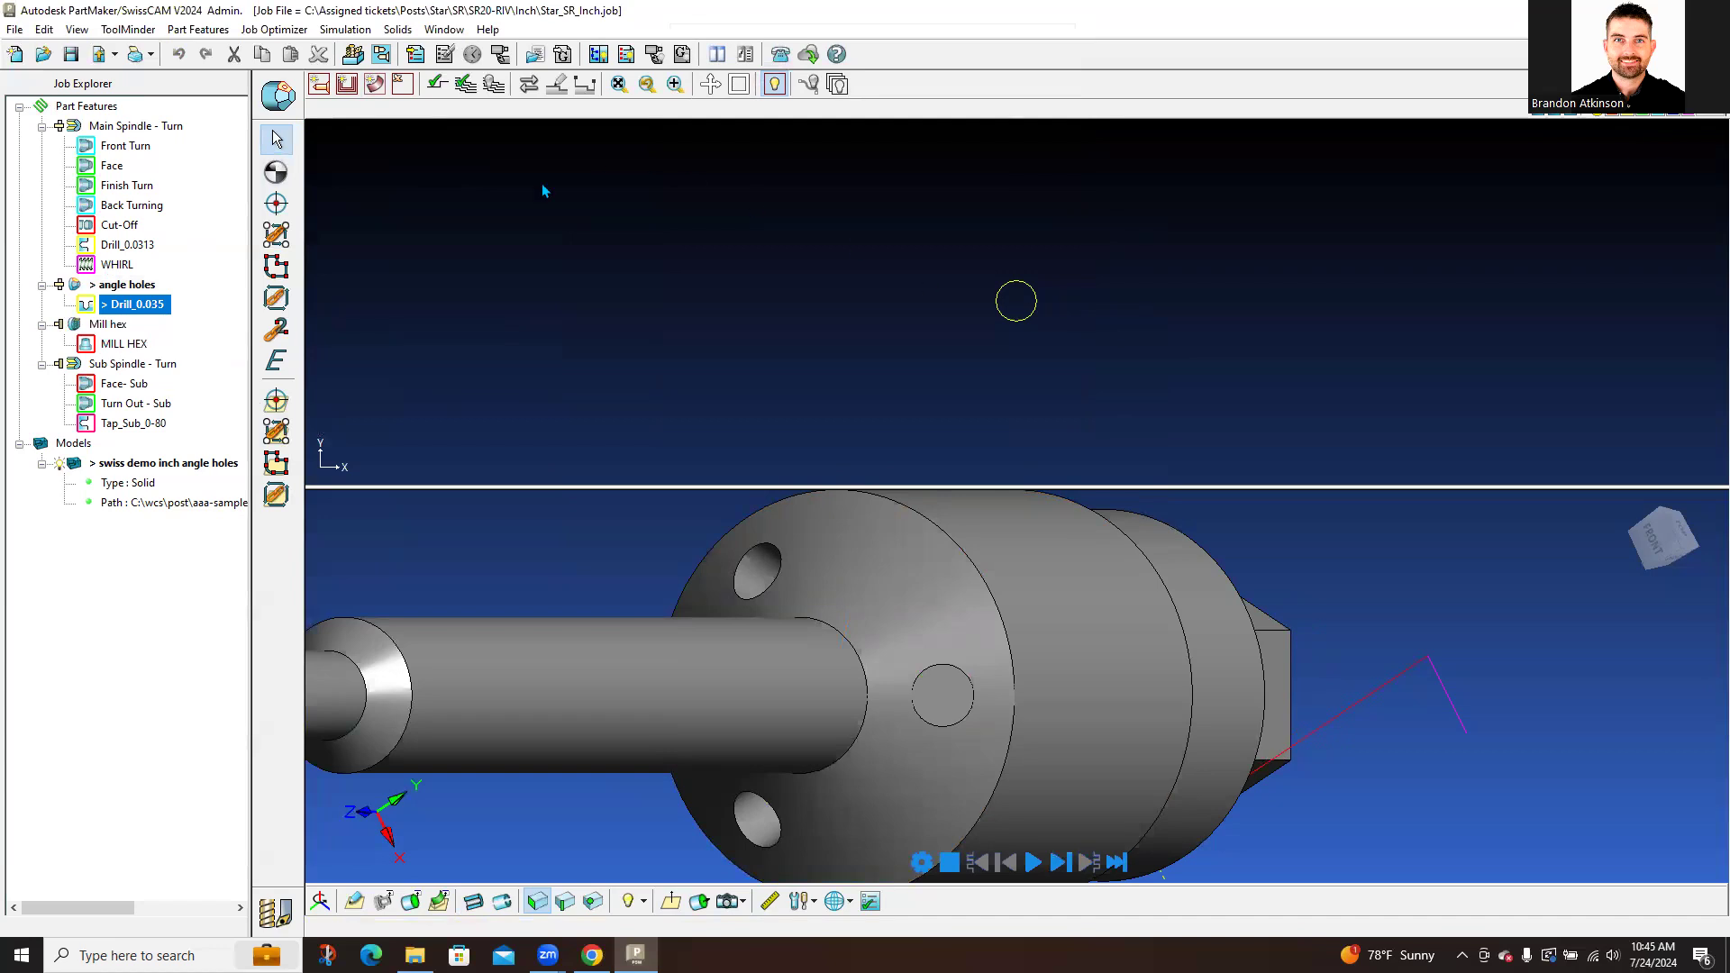
click(276, 203)
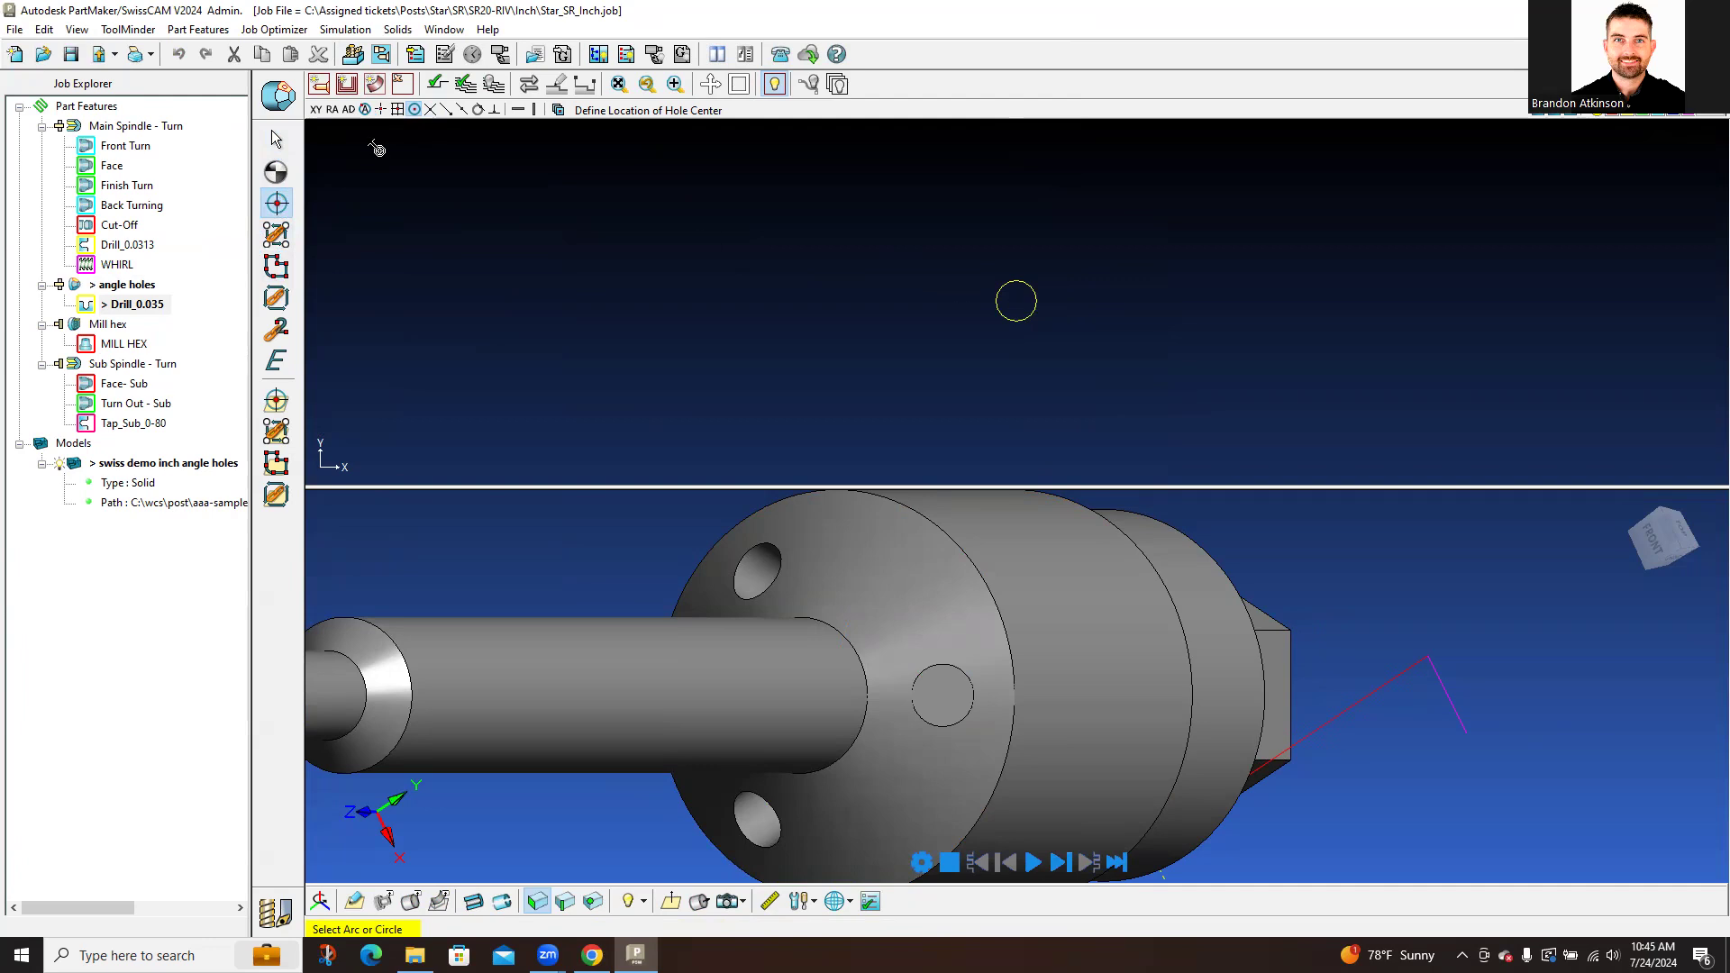
click(276, 138)
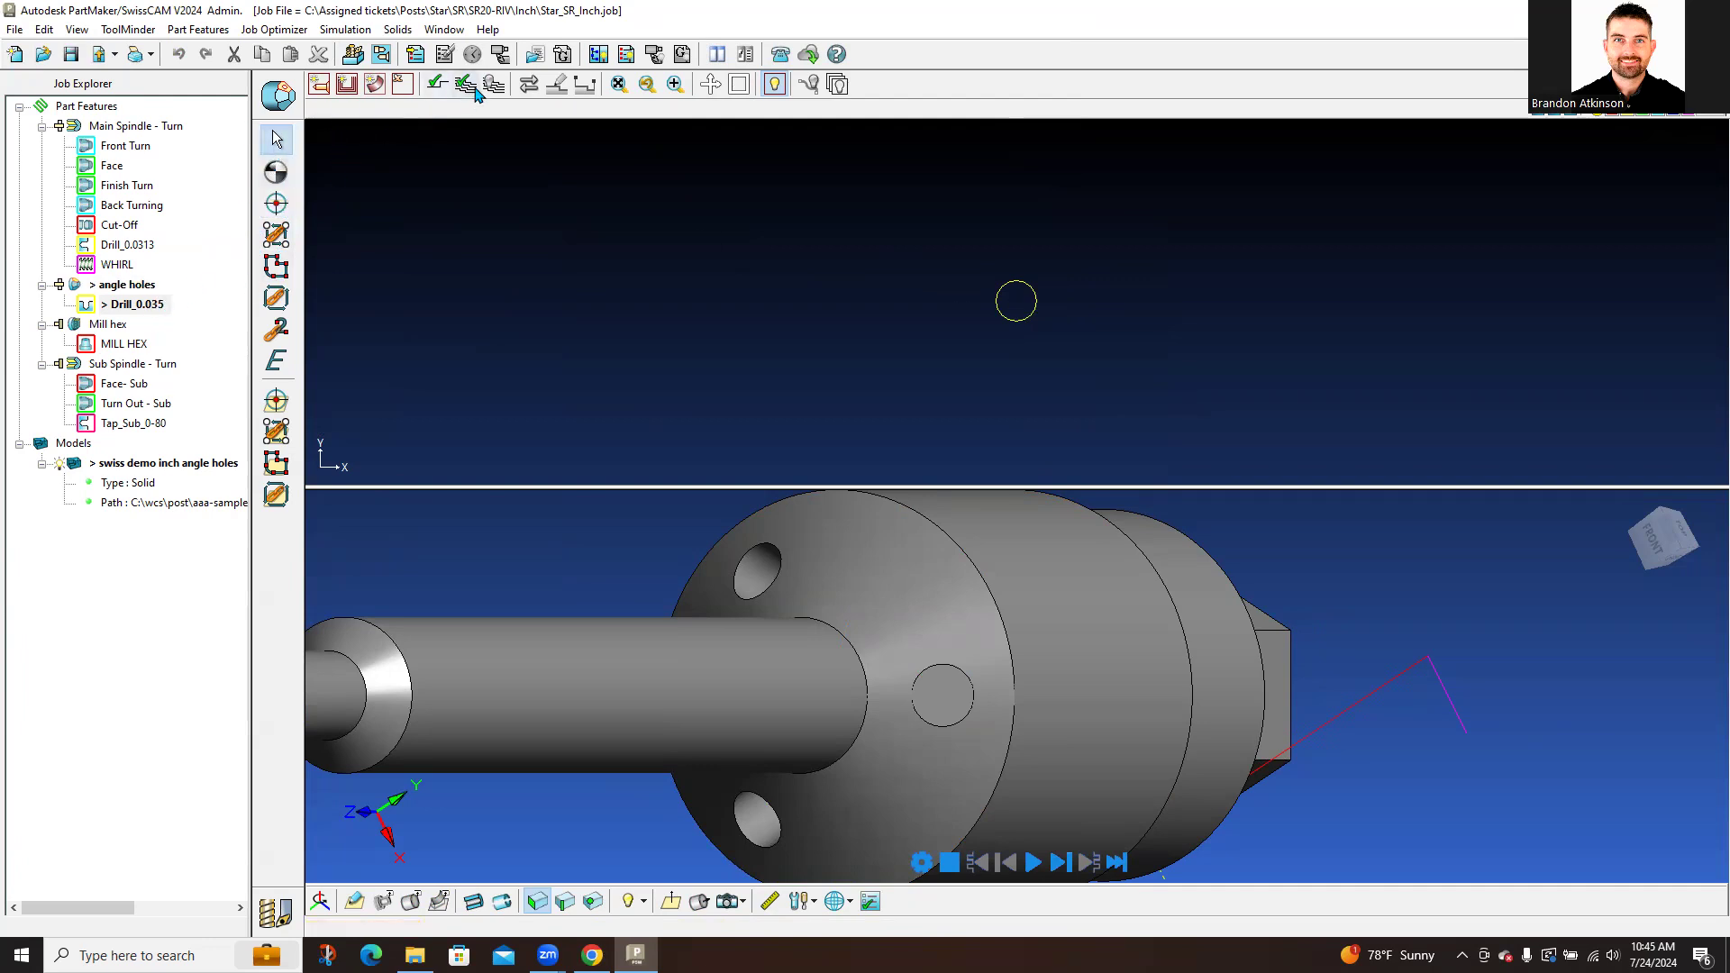
Step: Update the Drill_0.035 process and play its angled-hole drilling toolpath in Verify
click(140, 306)
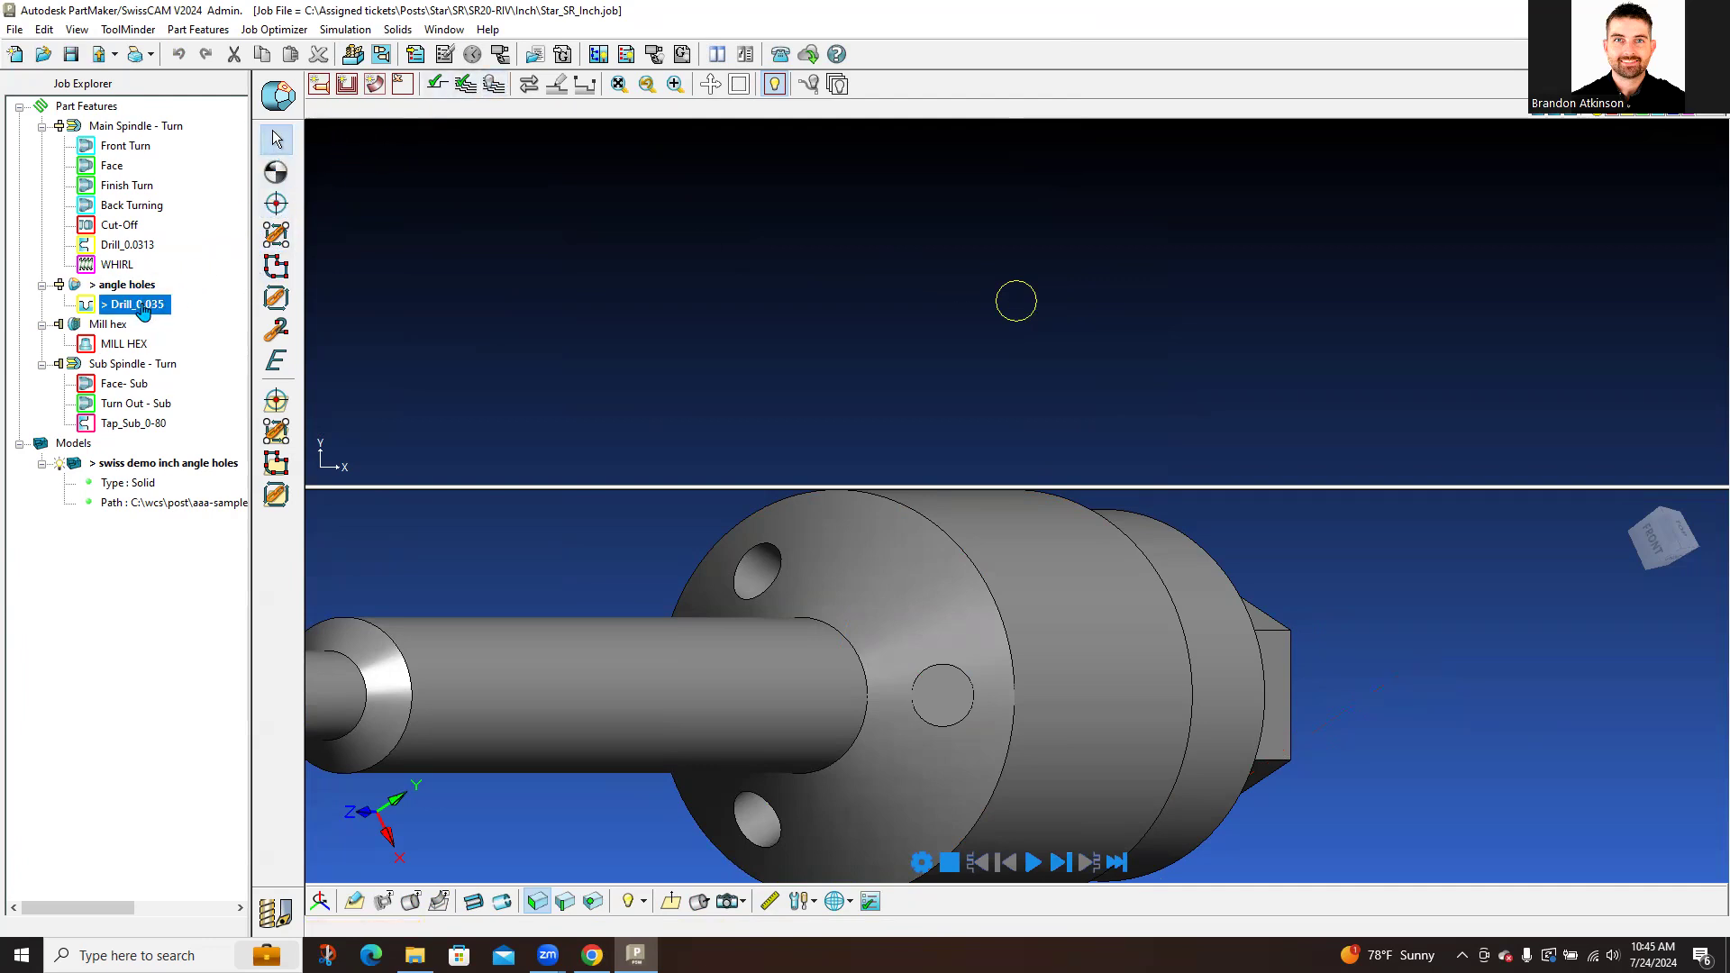
click(441, 85)
click(436, 85)
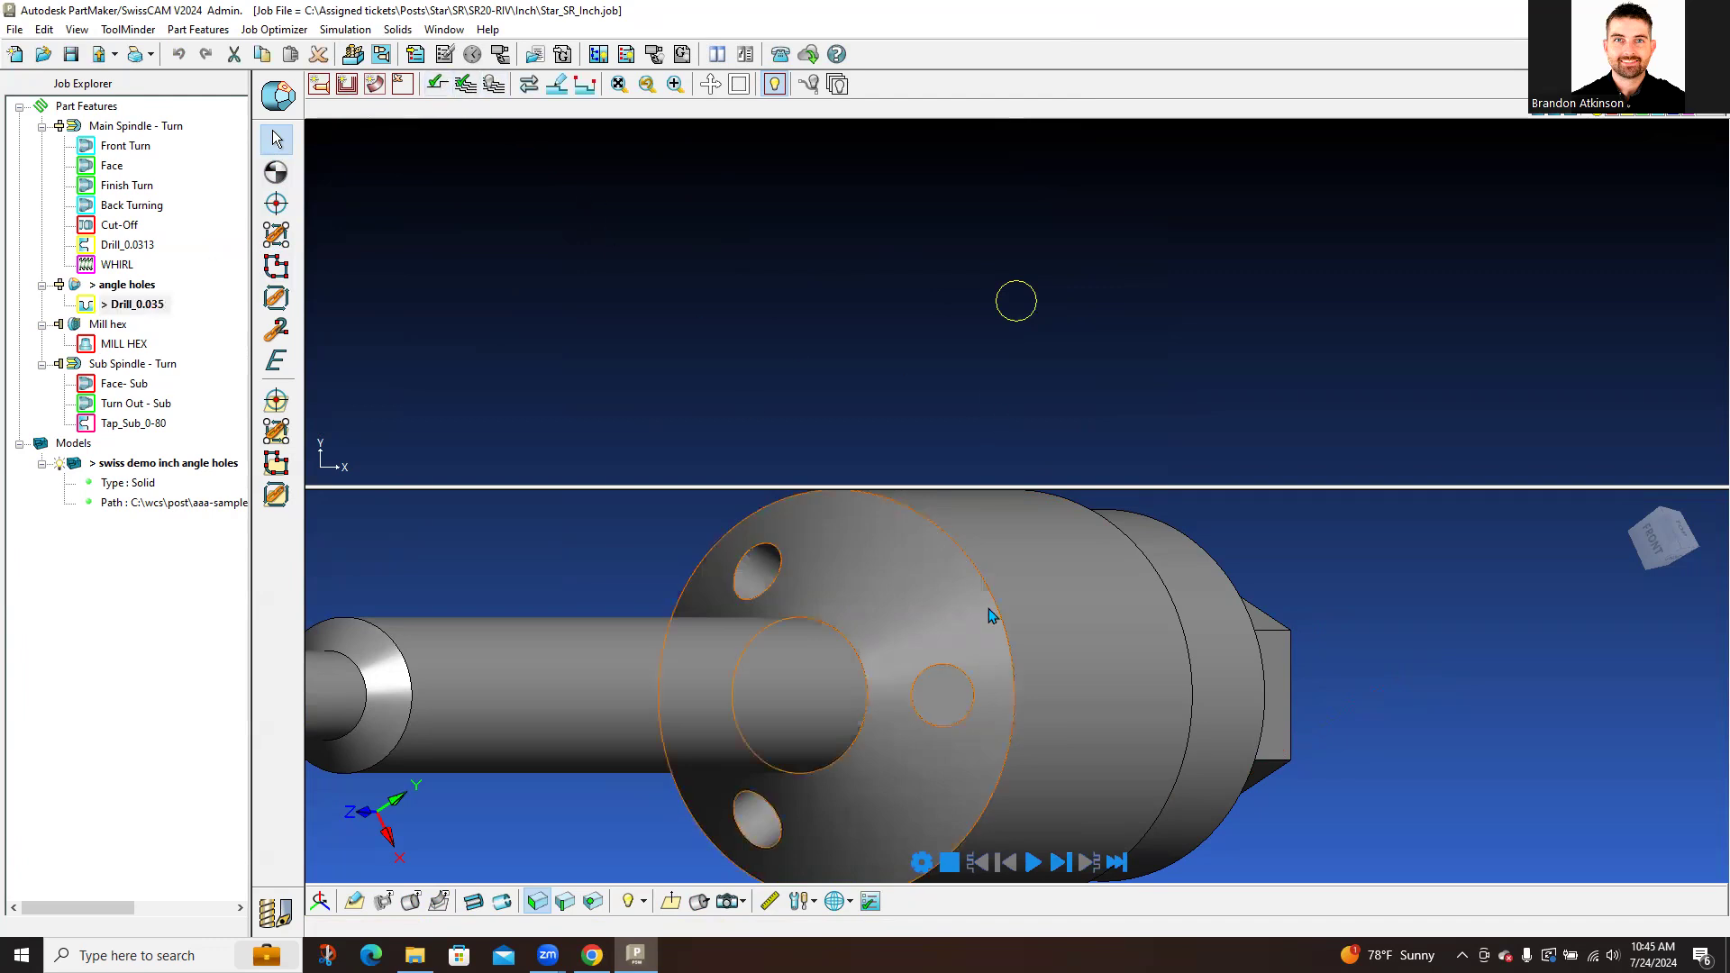
middle_drag(992, 615, 961, 542)
click(495, 84)
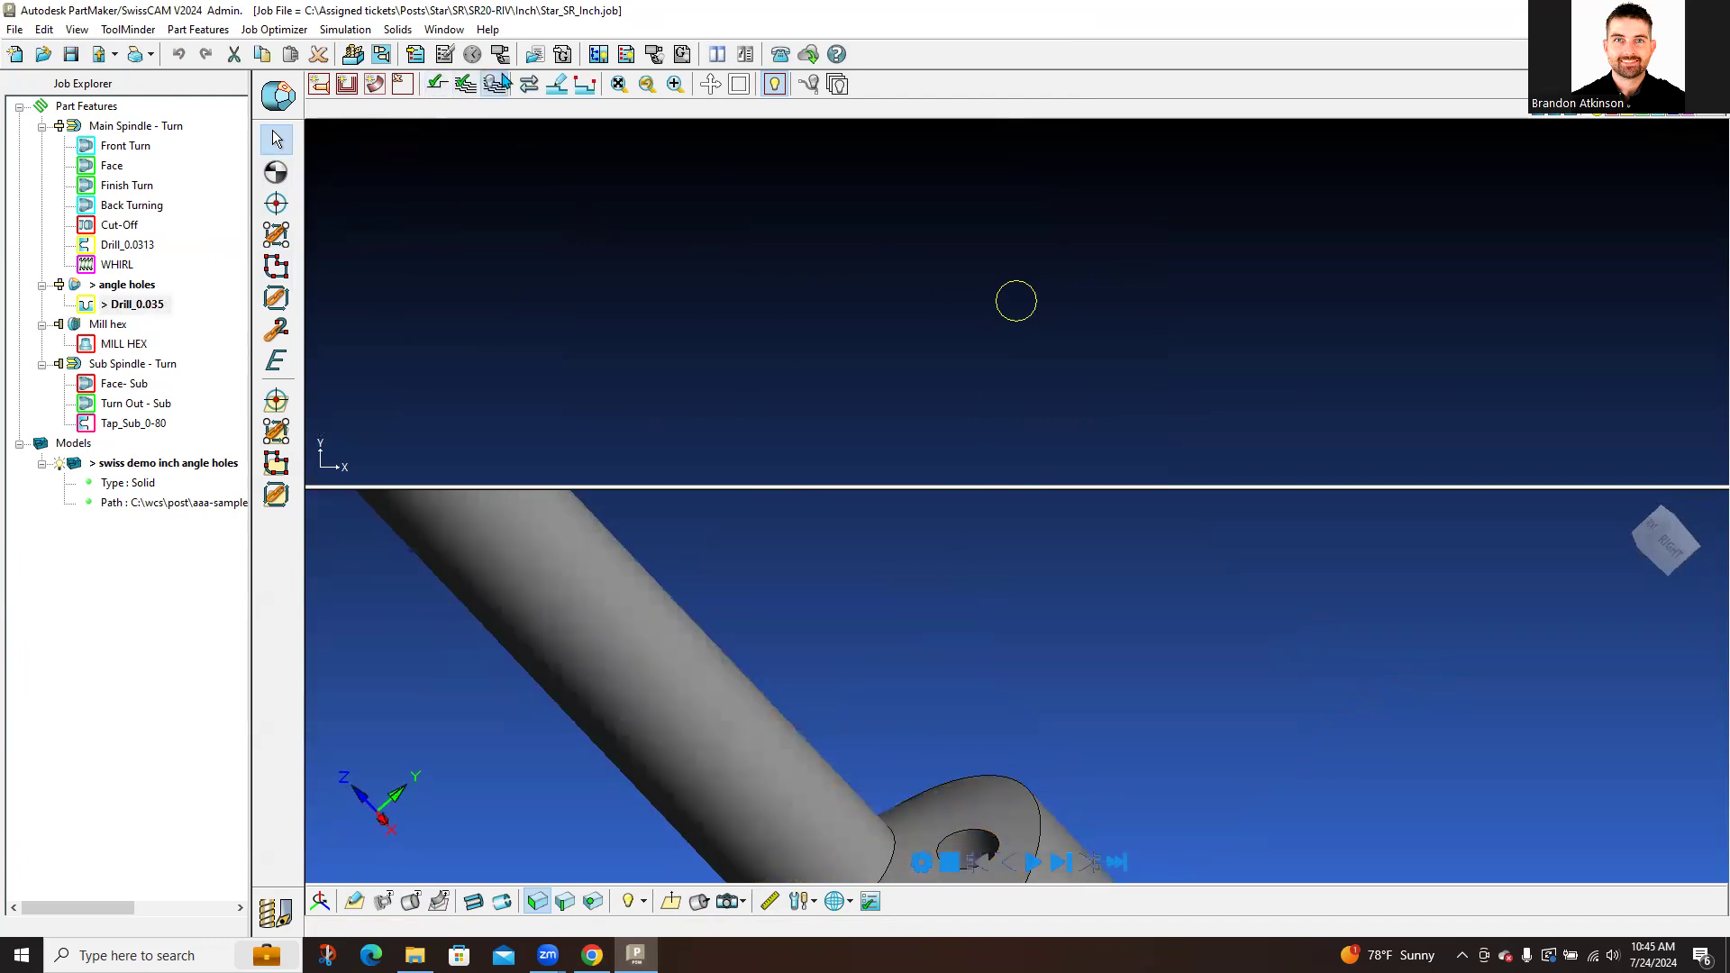
scroll(1023, 721, down, 3)
click(1035, 861)
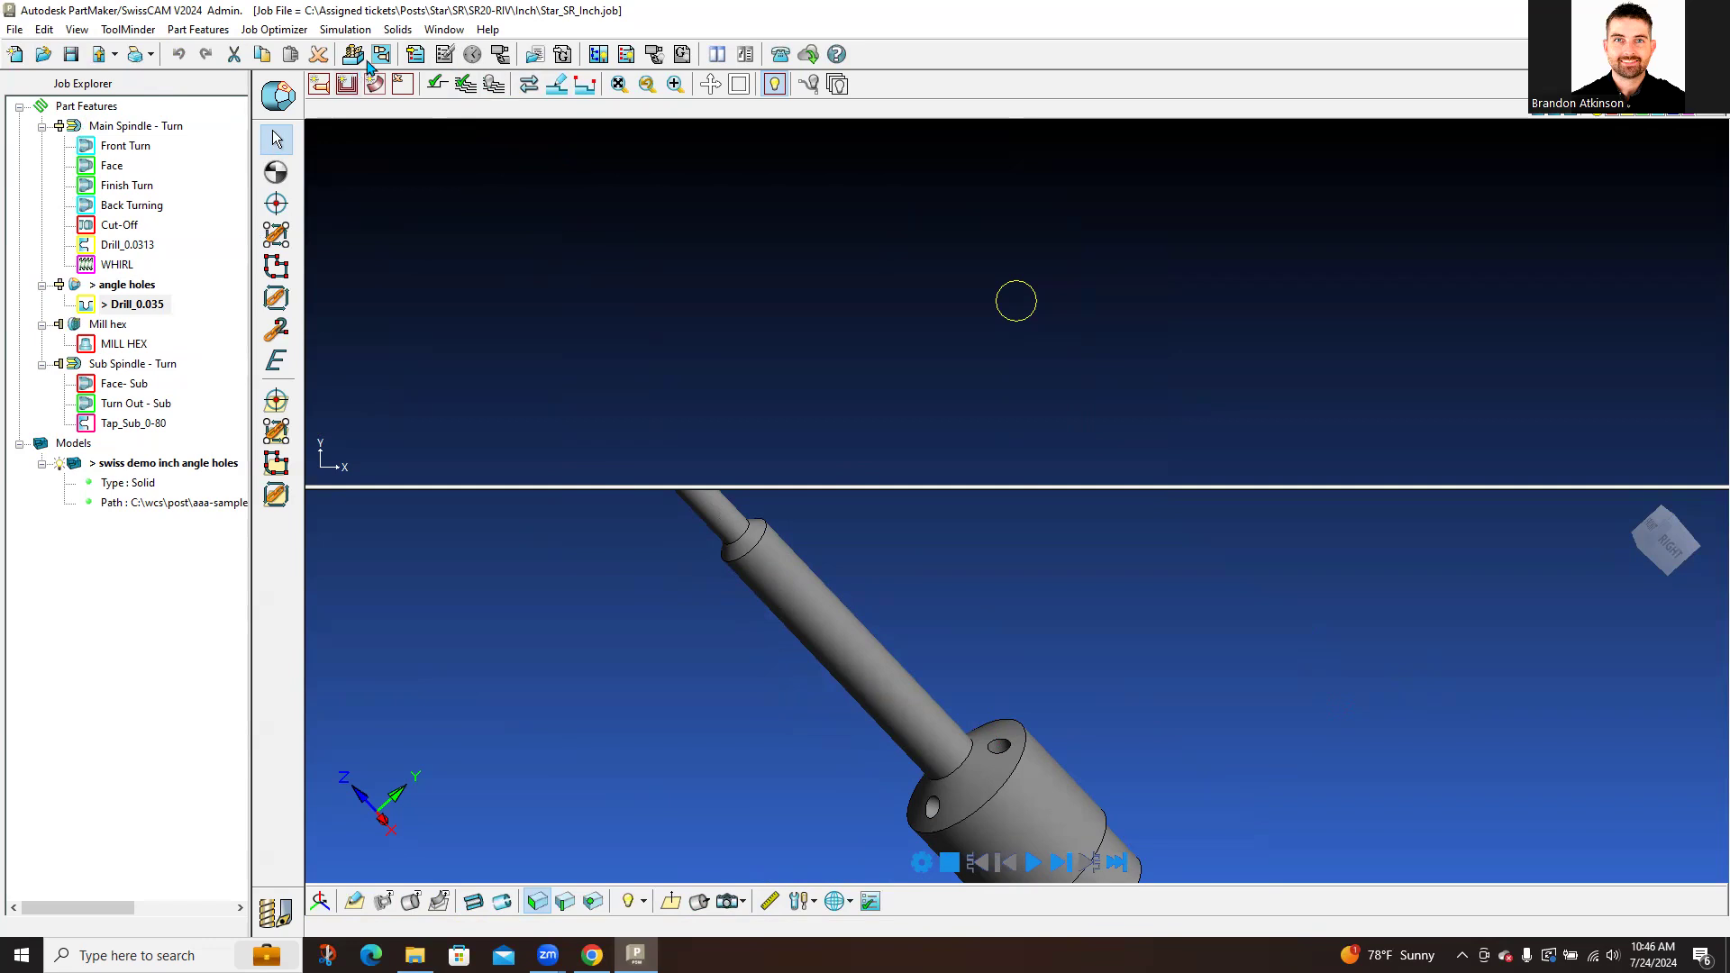
Step: Open the Process Table with default options and move P14 angle-hole drilling in the order
click(417, 55)
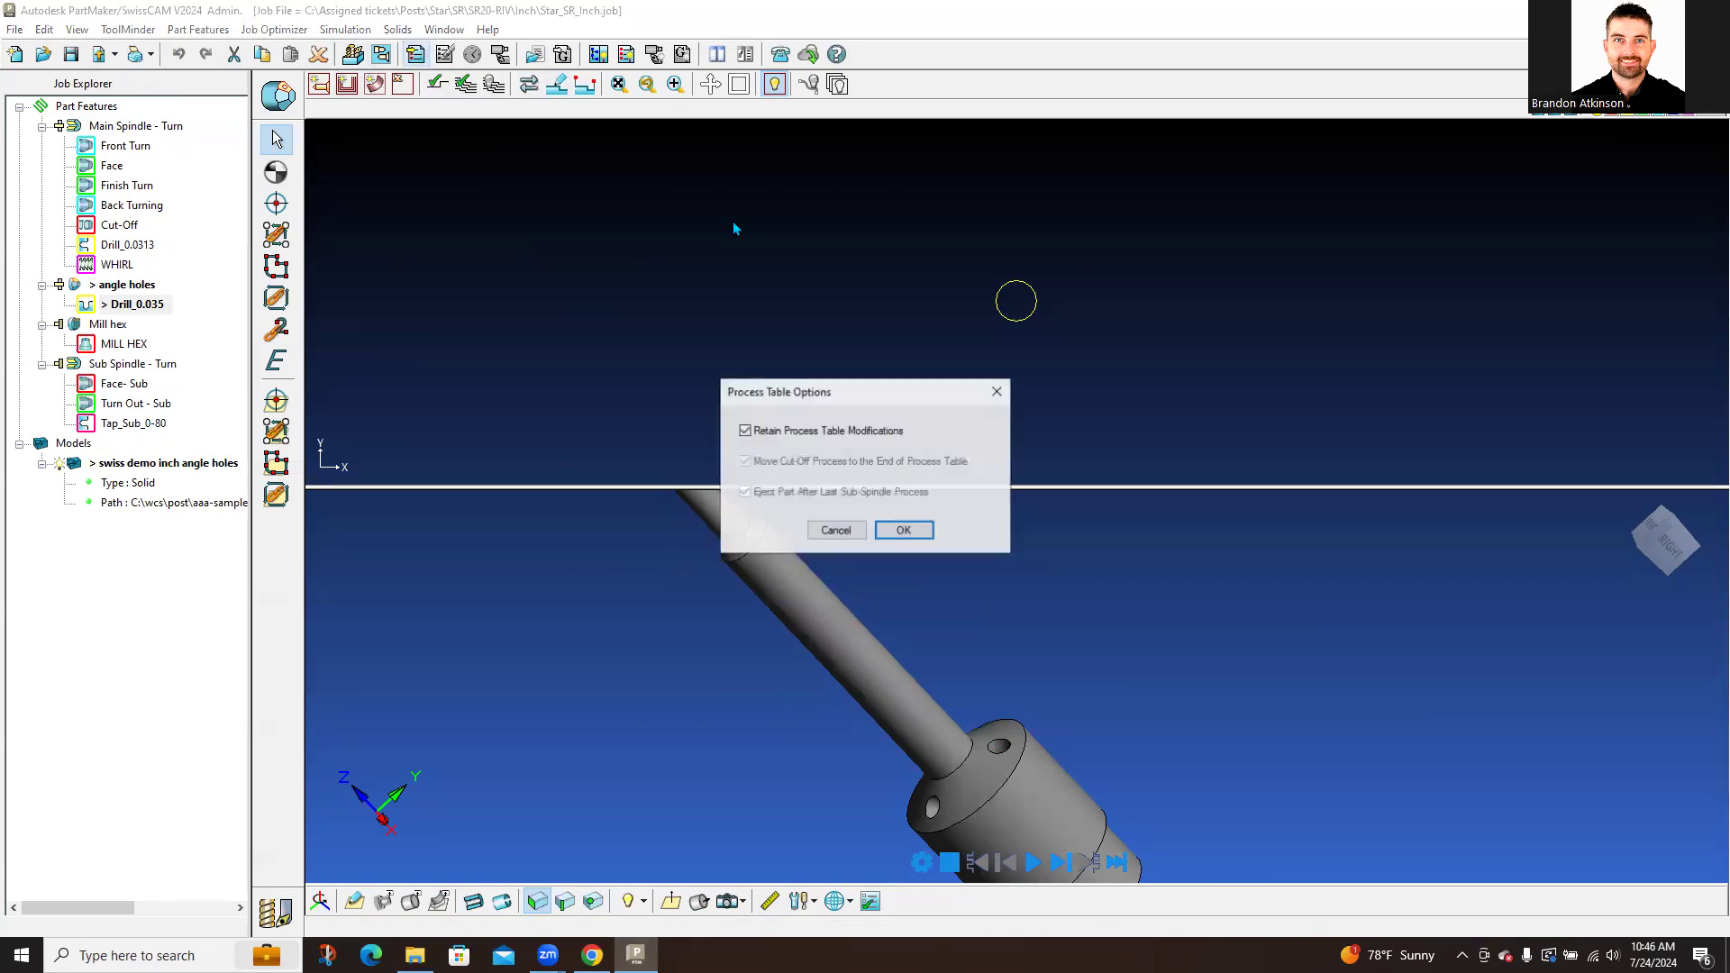
click(903, 528)
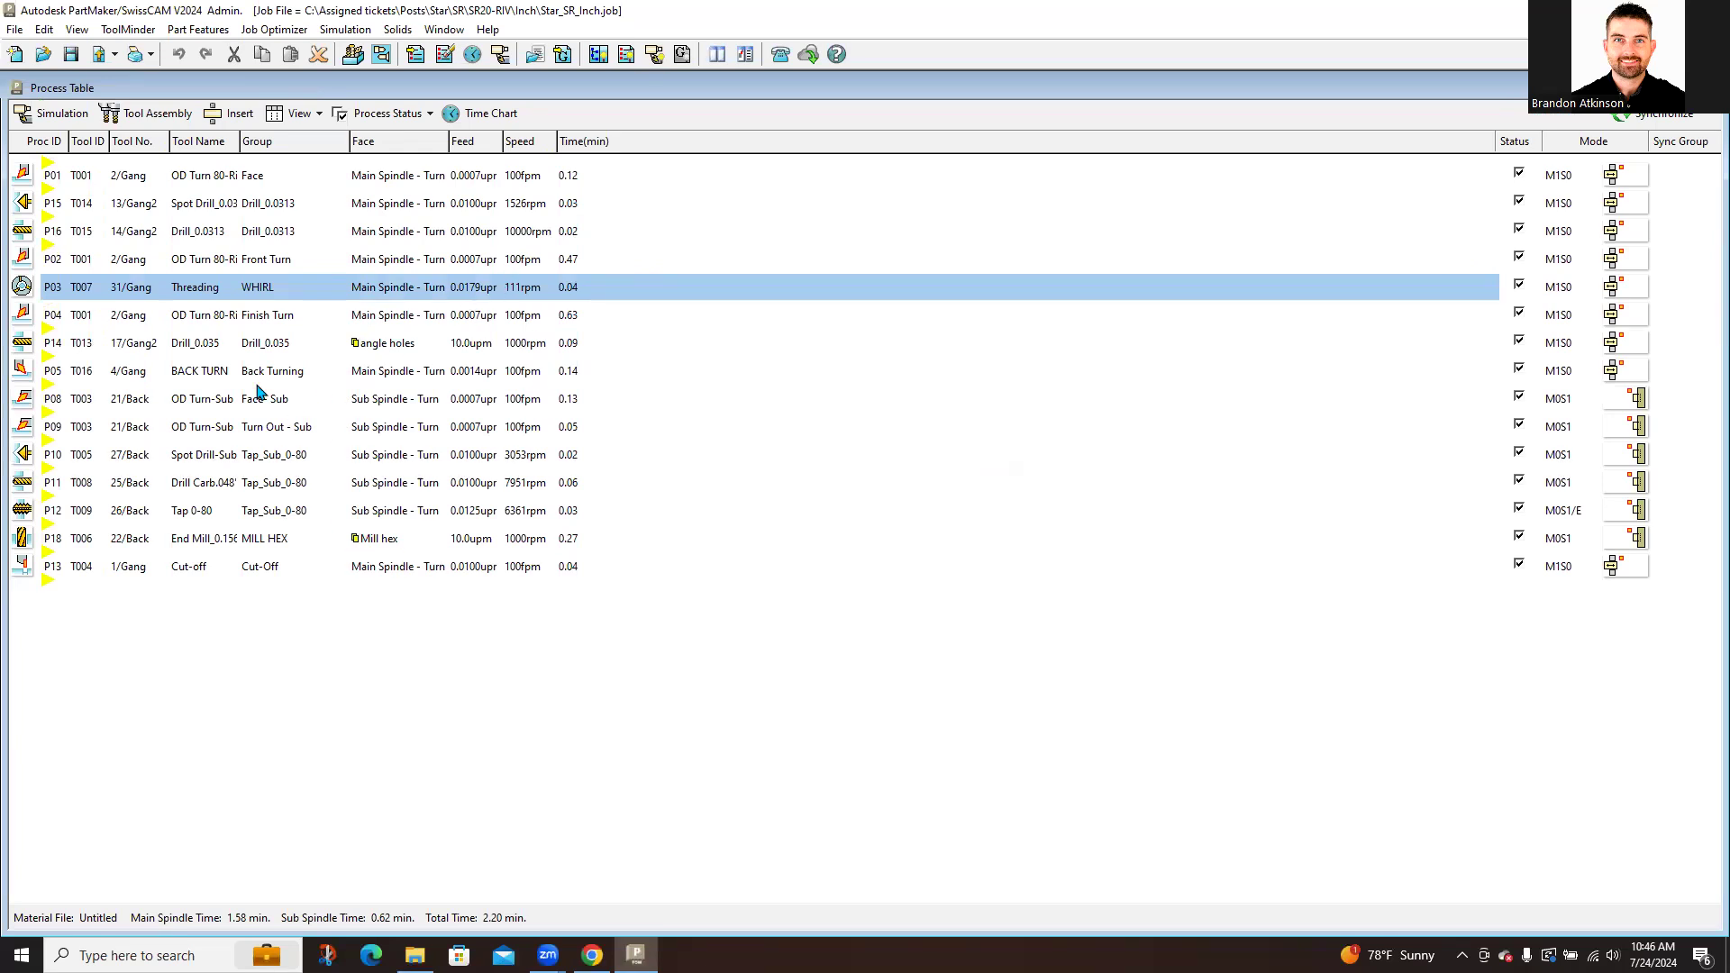
click(261, 203)
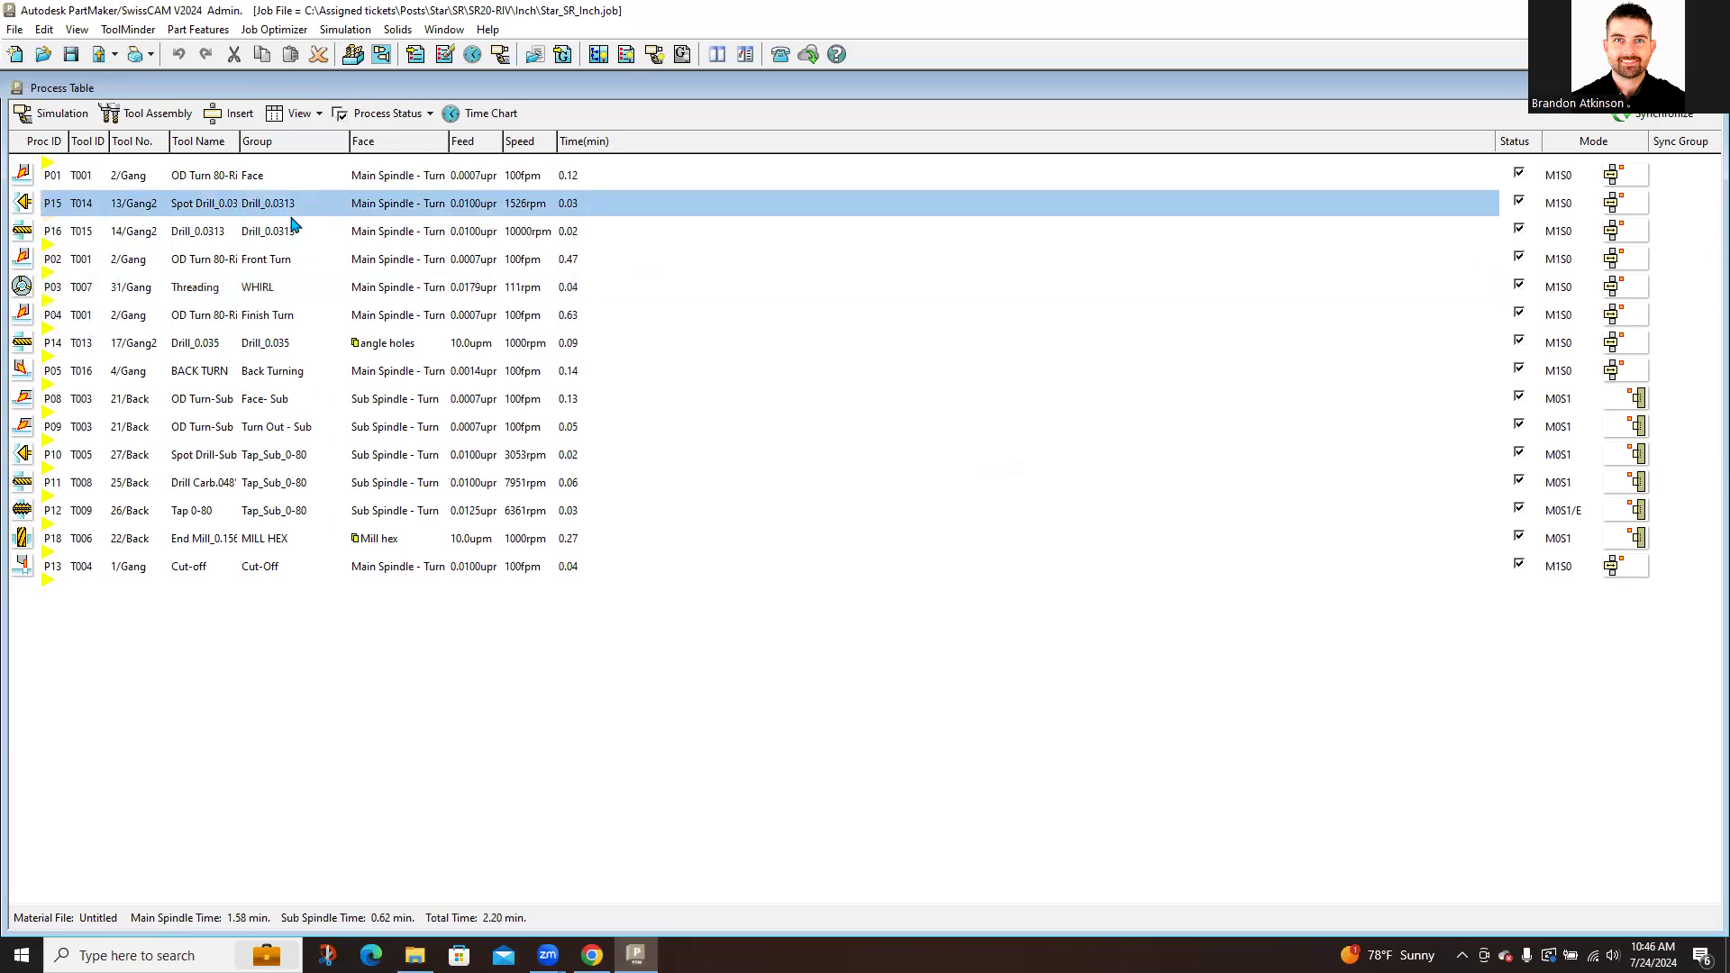
click(277, 342)
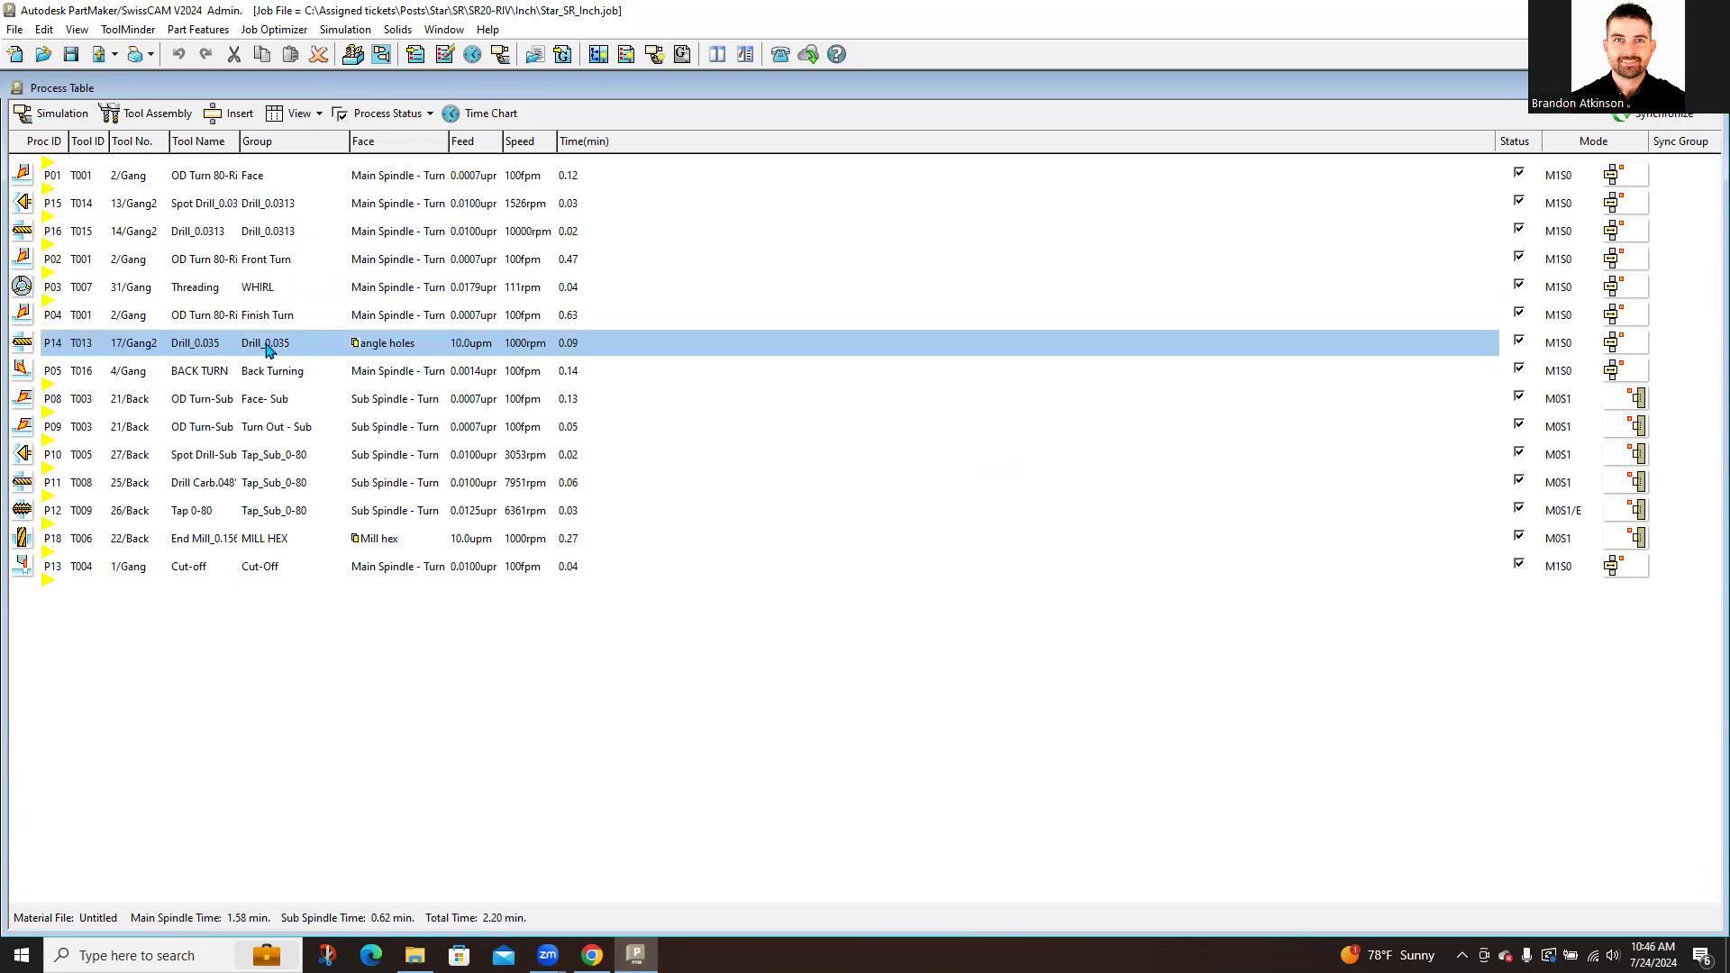
drag(271, 356, 311, 338)
Step: Select P10, P11 and P18 MILL HEX, and try moving P18 up the order
click(274, 455)
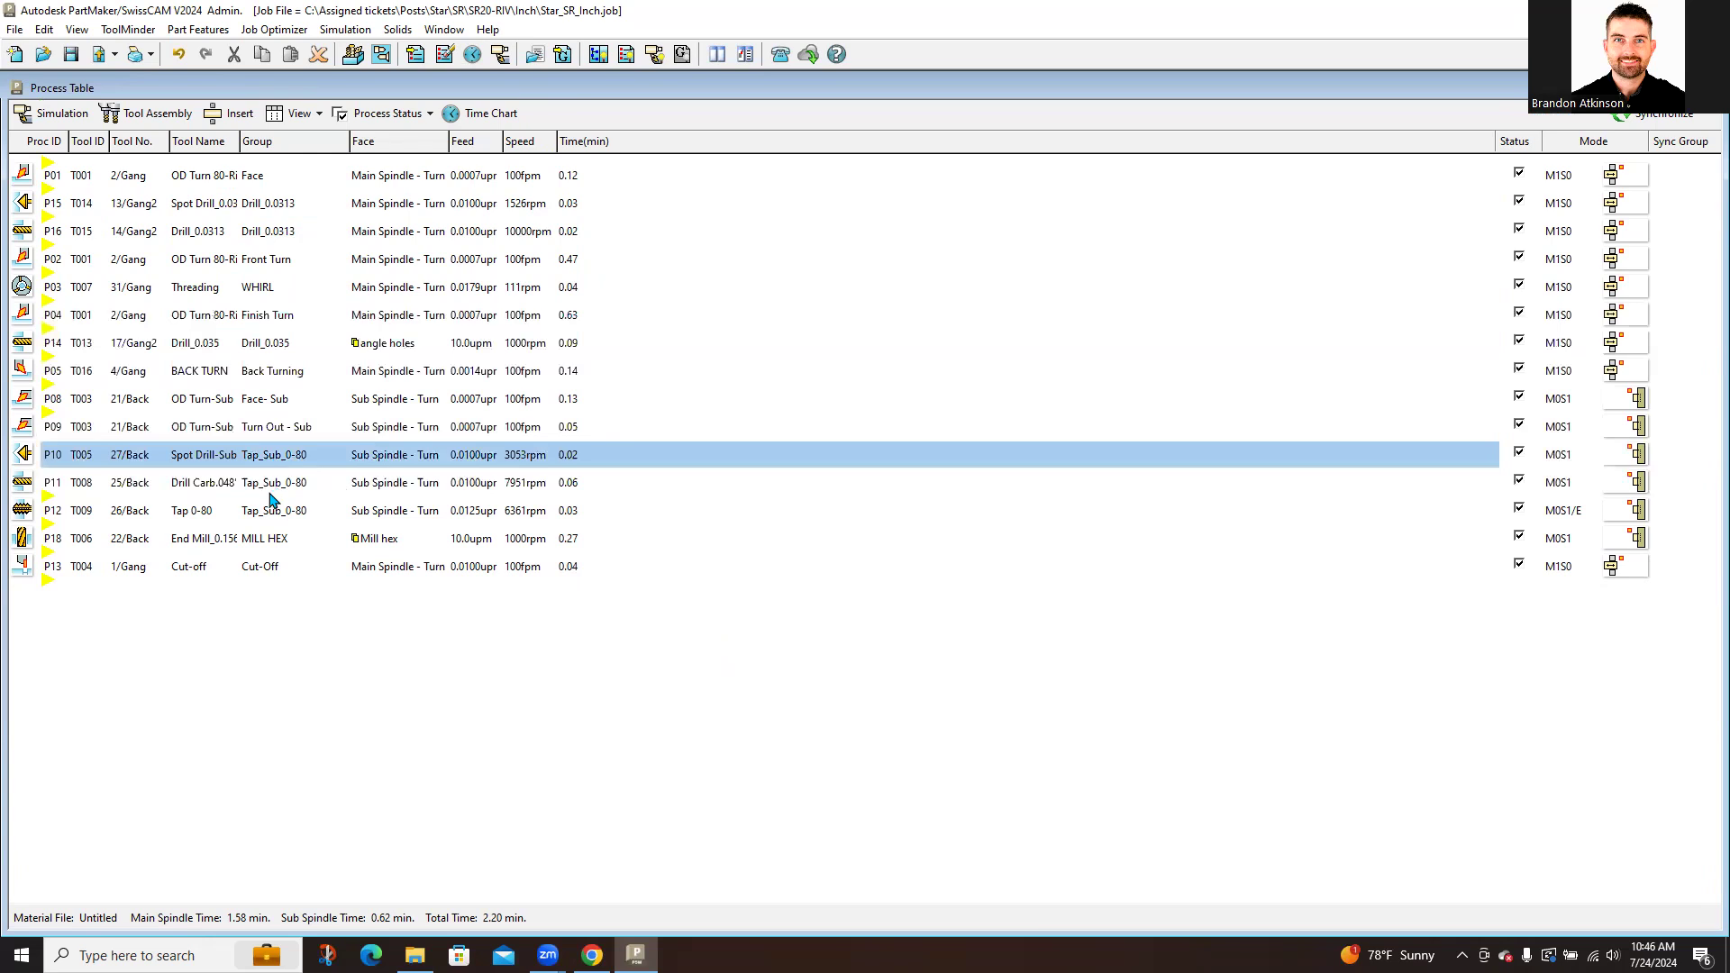
click(236, 498)
click(225, 513)
drag(219, 543, 325, 552)
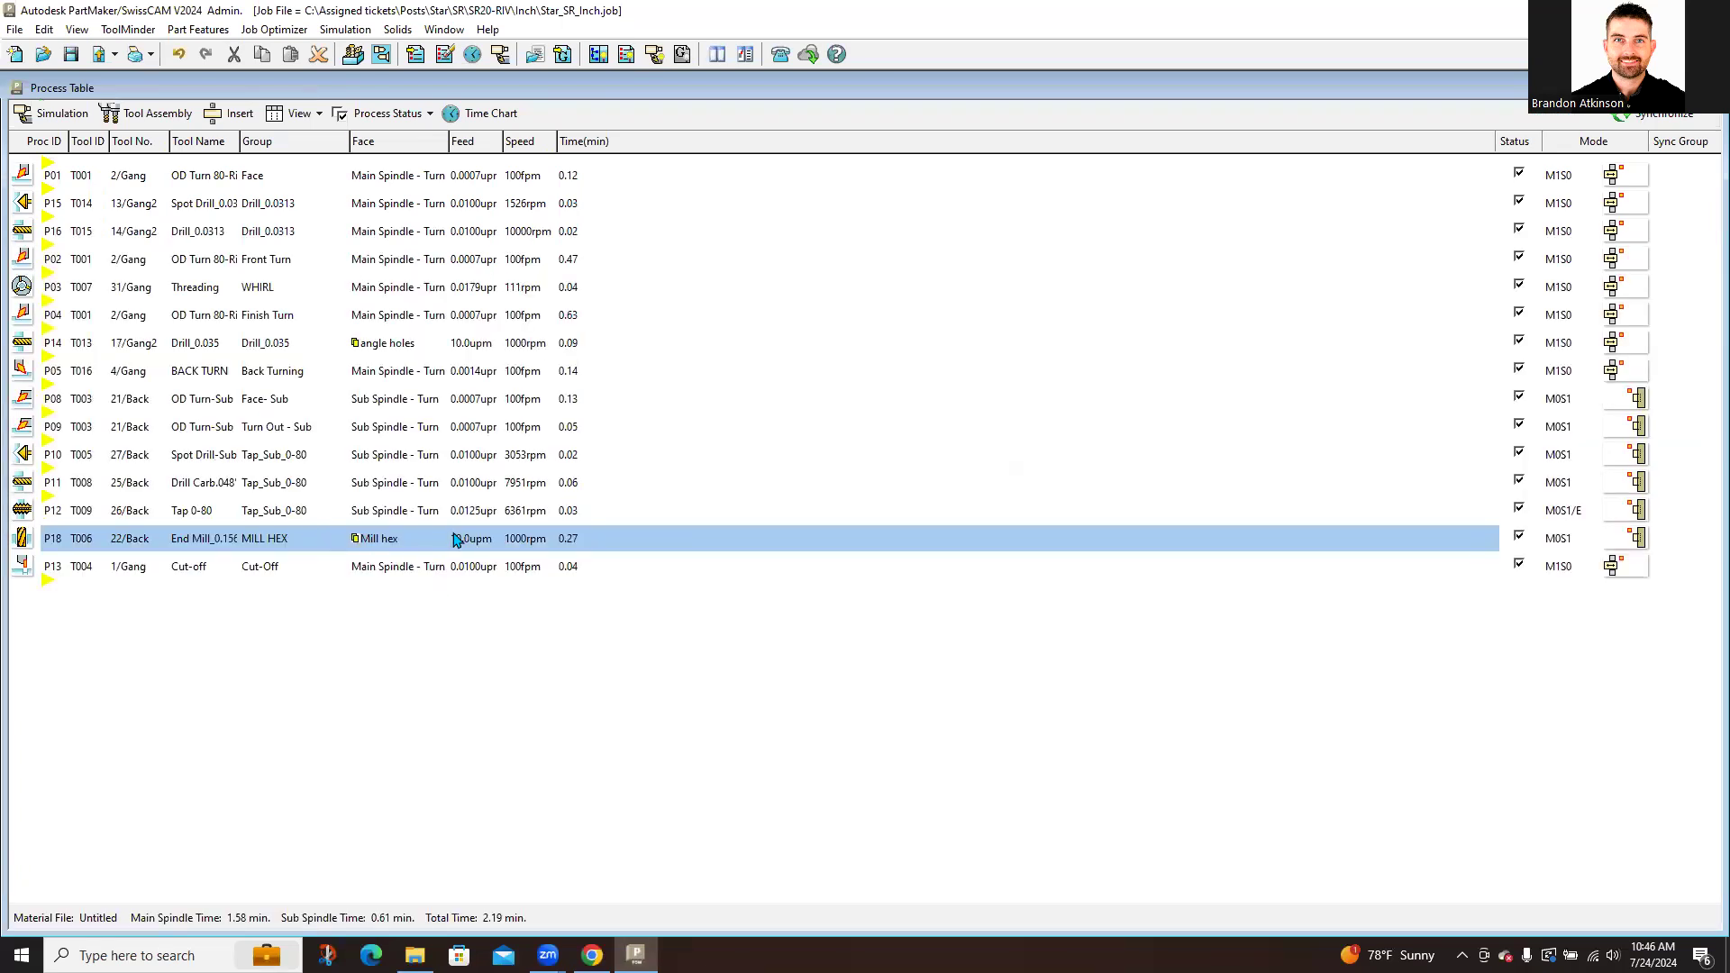
Step: In P01 Face parameters, uncheck Output Canned Cycle for Turning and bring up User Data
double_click(483, 185)
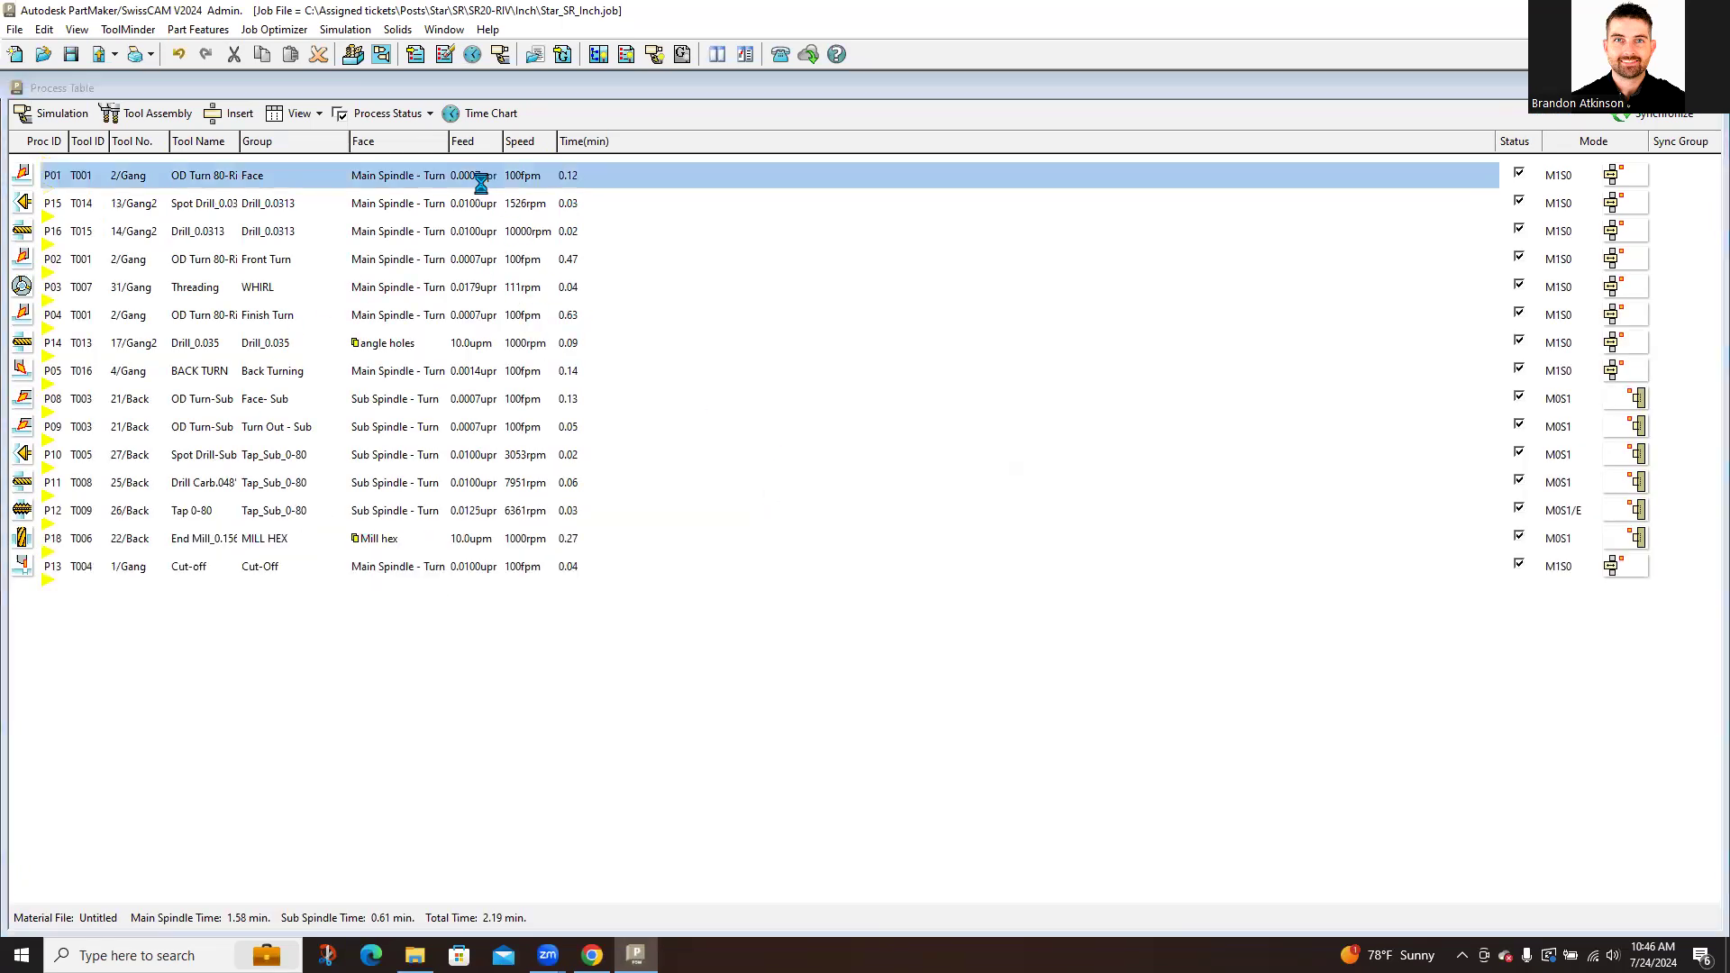
click(811, 275)
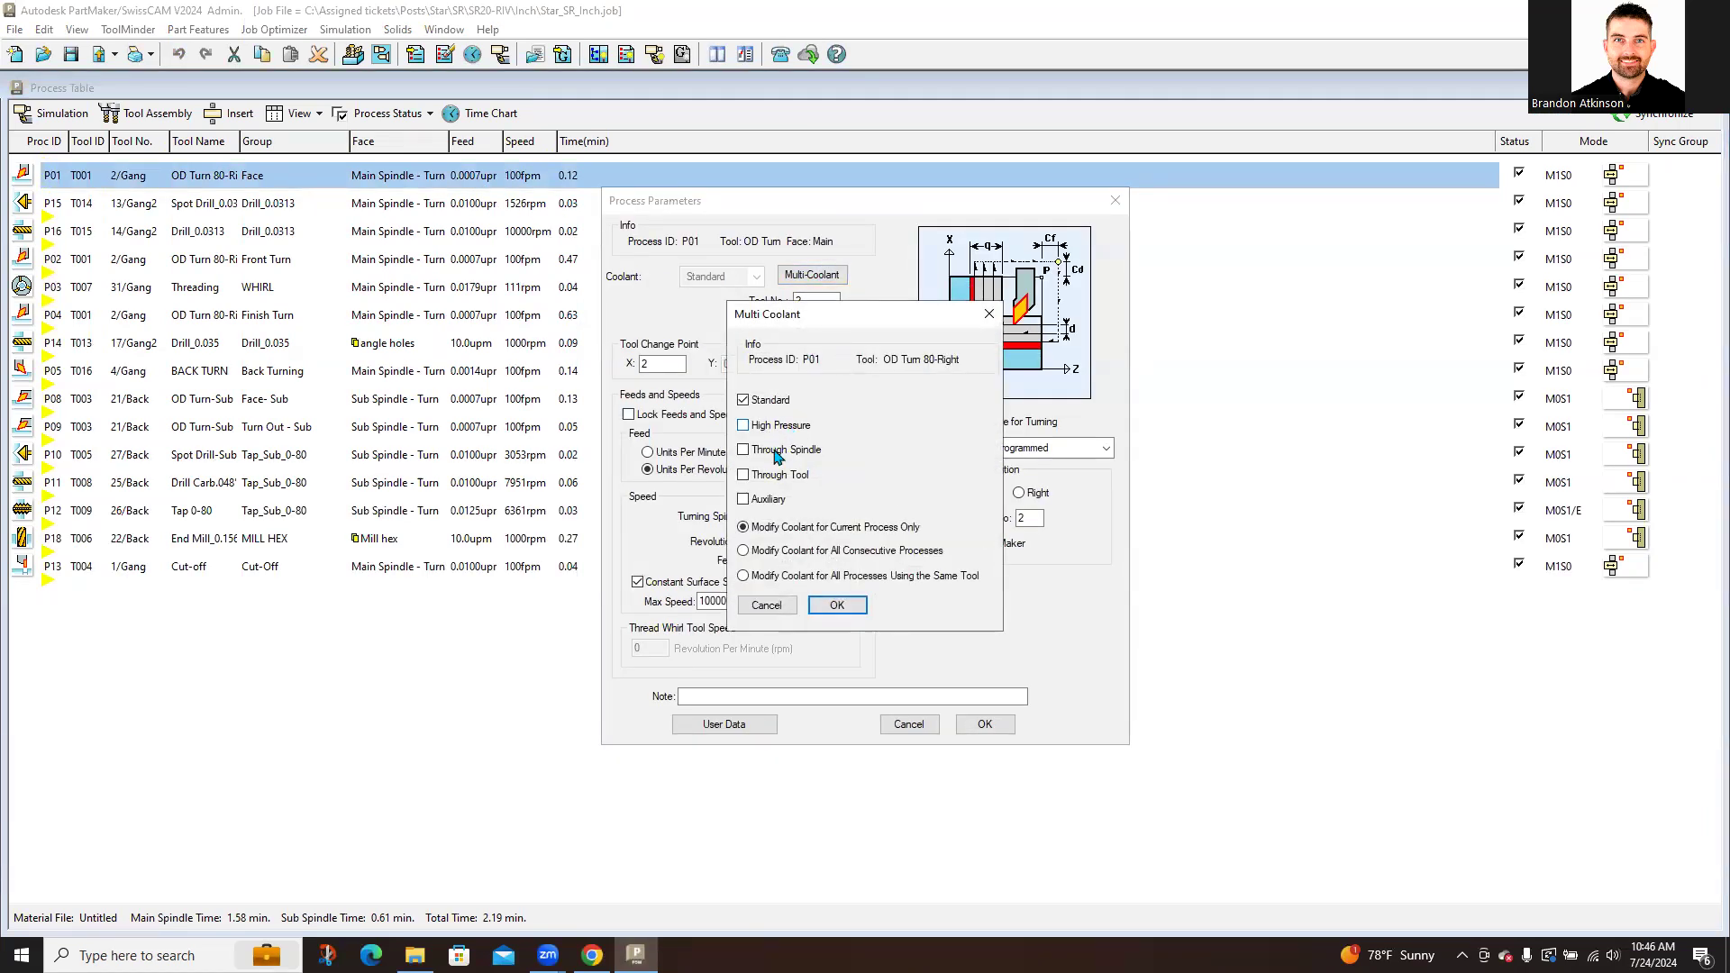
click(988, 314)
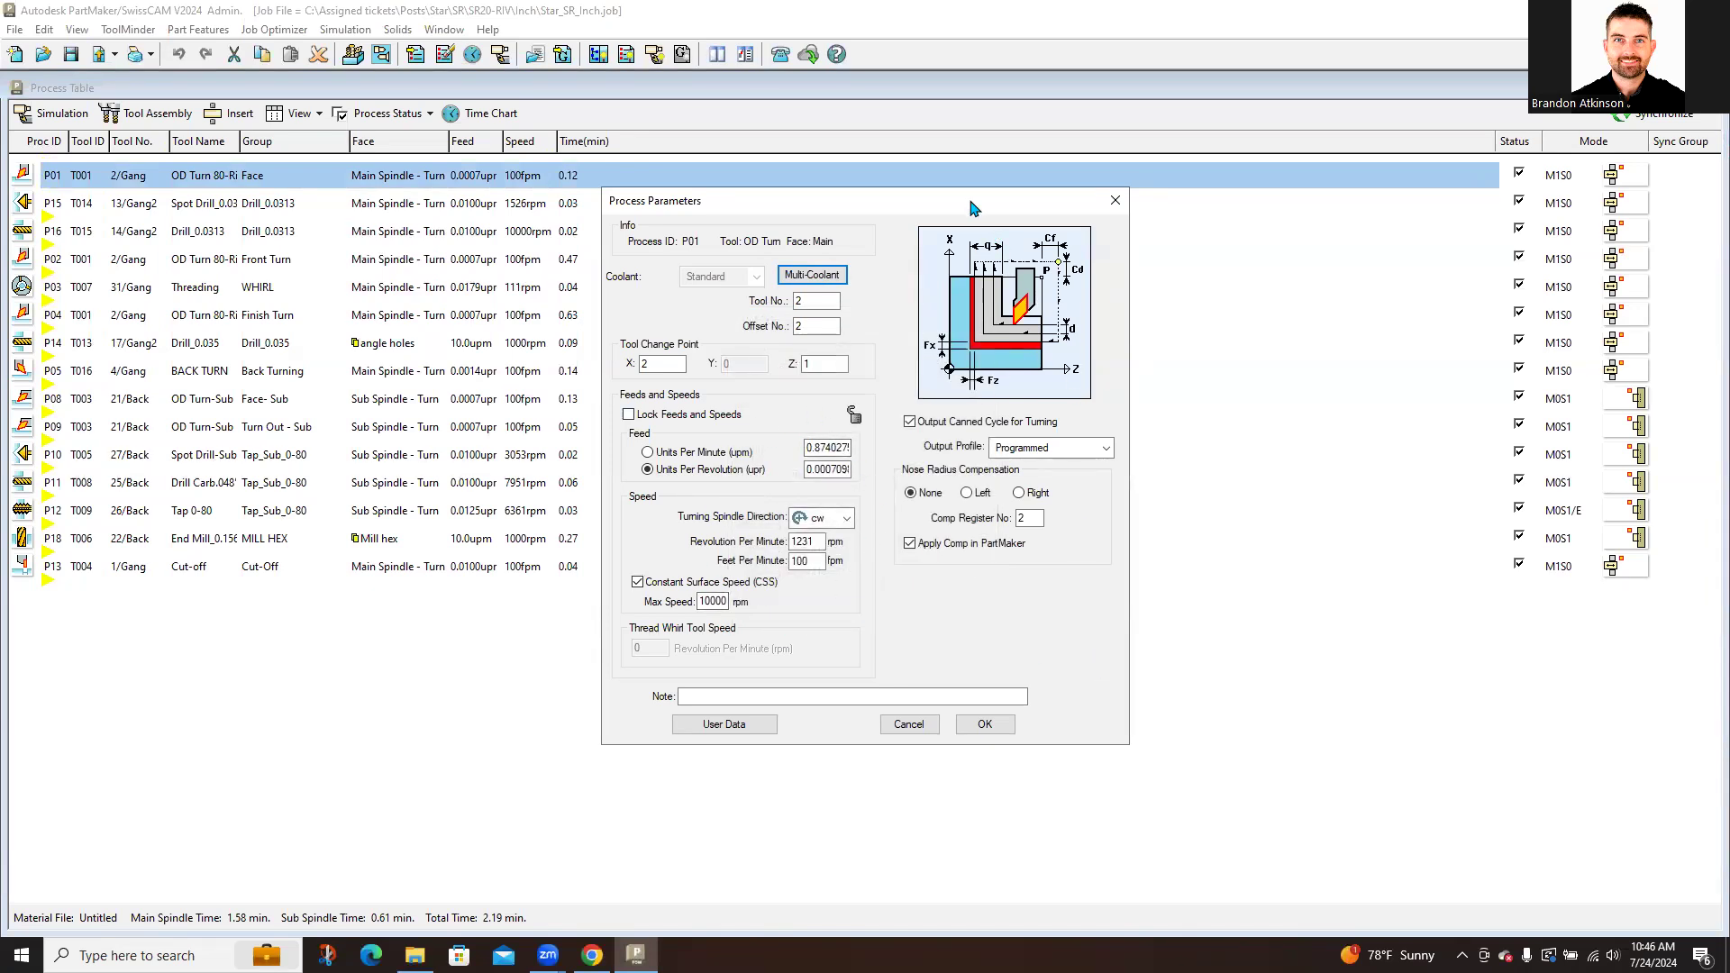
drag(973, 204, 1070, 237)
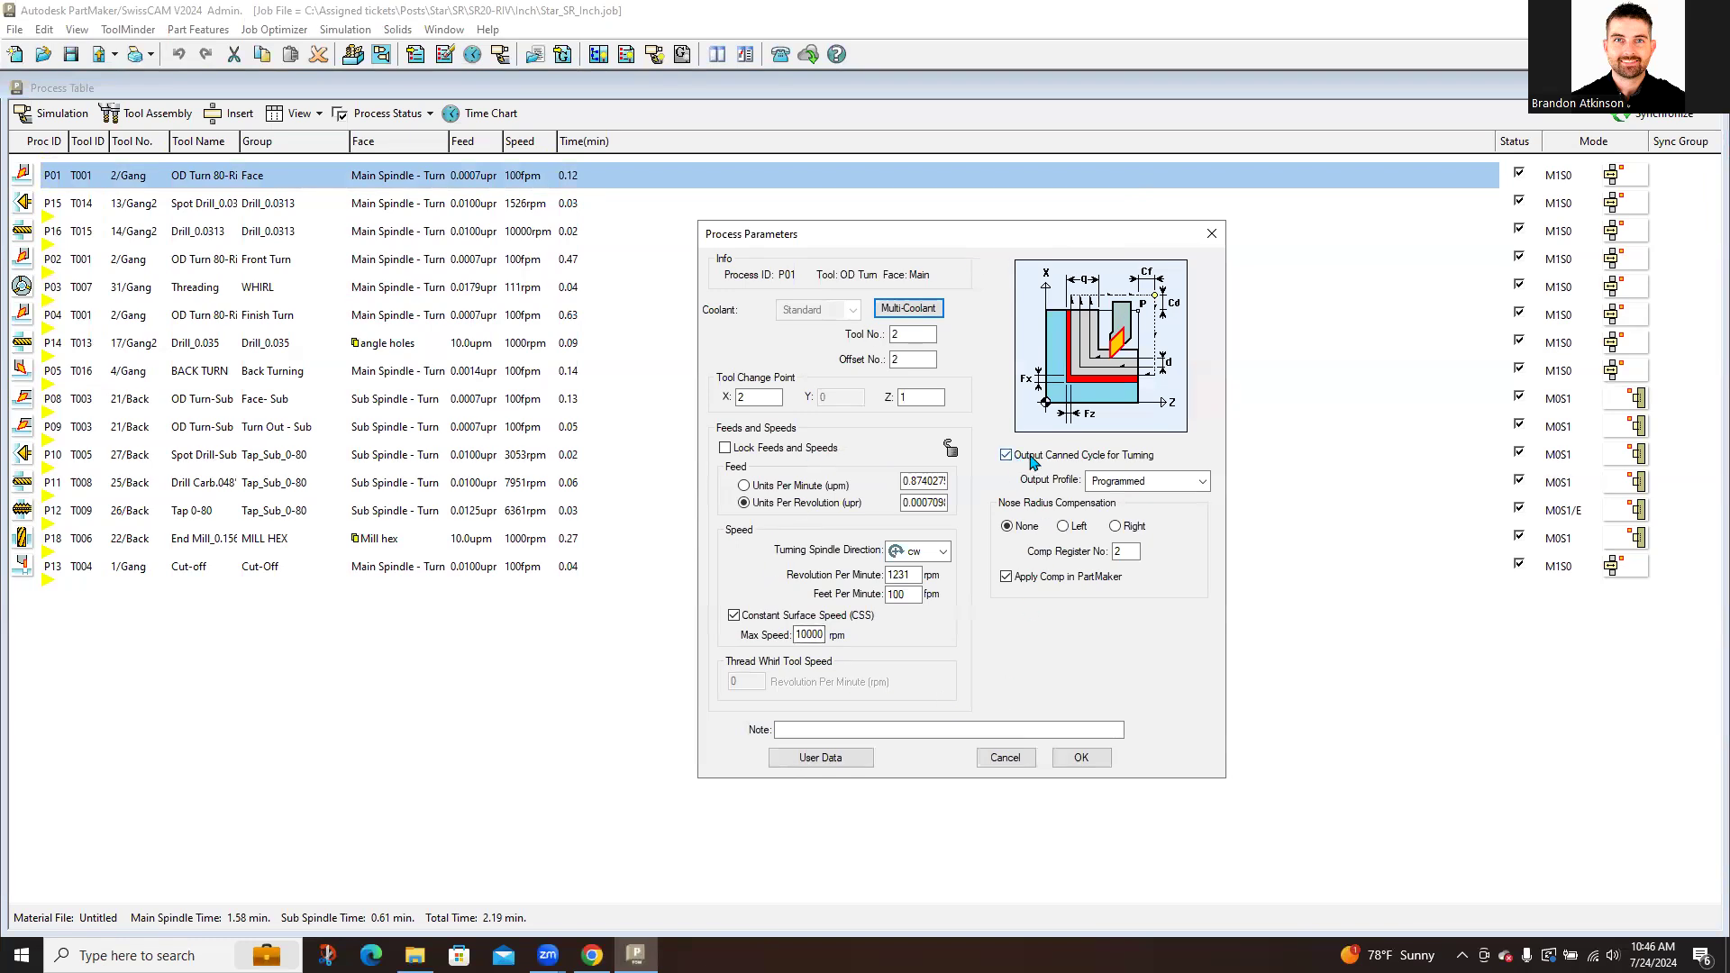
click(1007, 456)
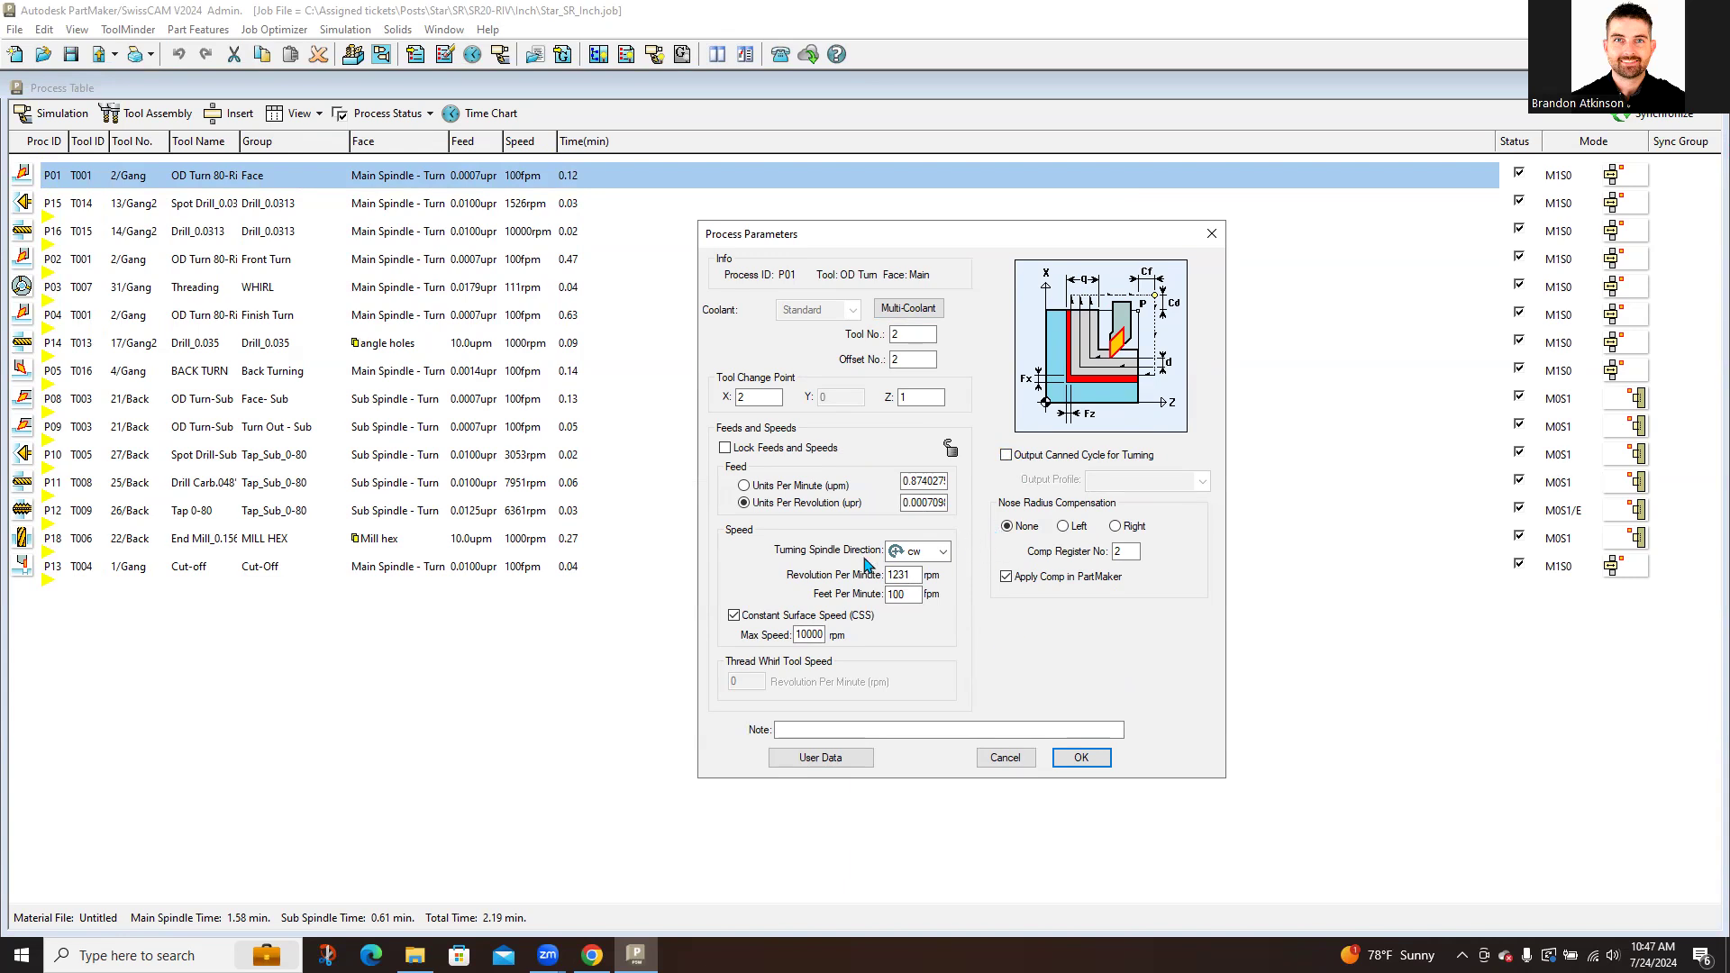
click(834, 764)
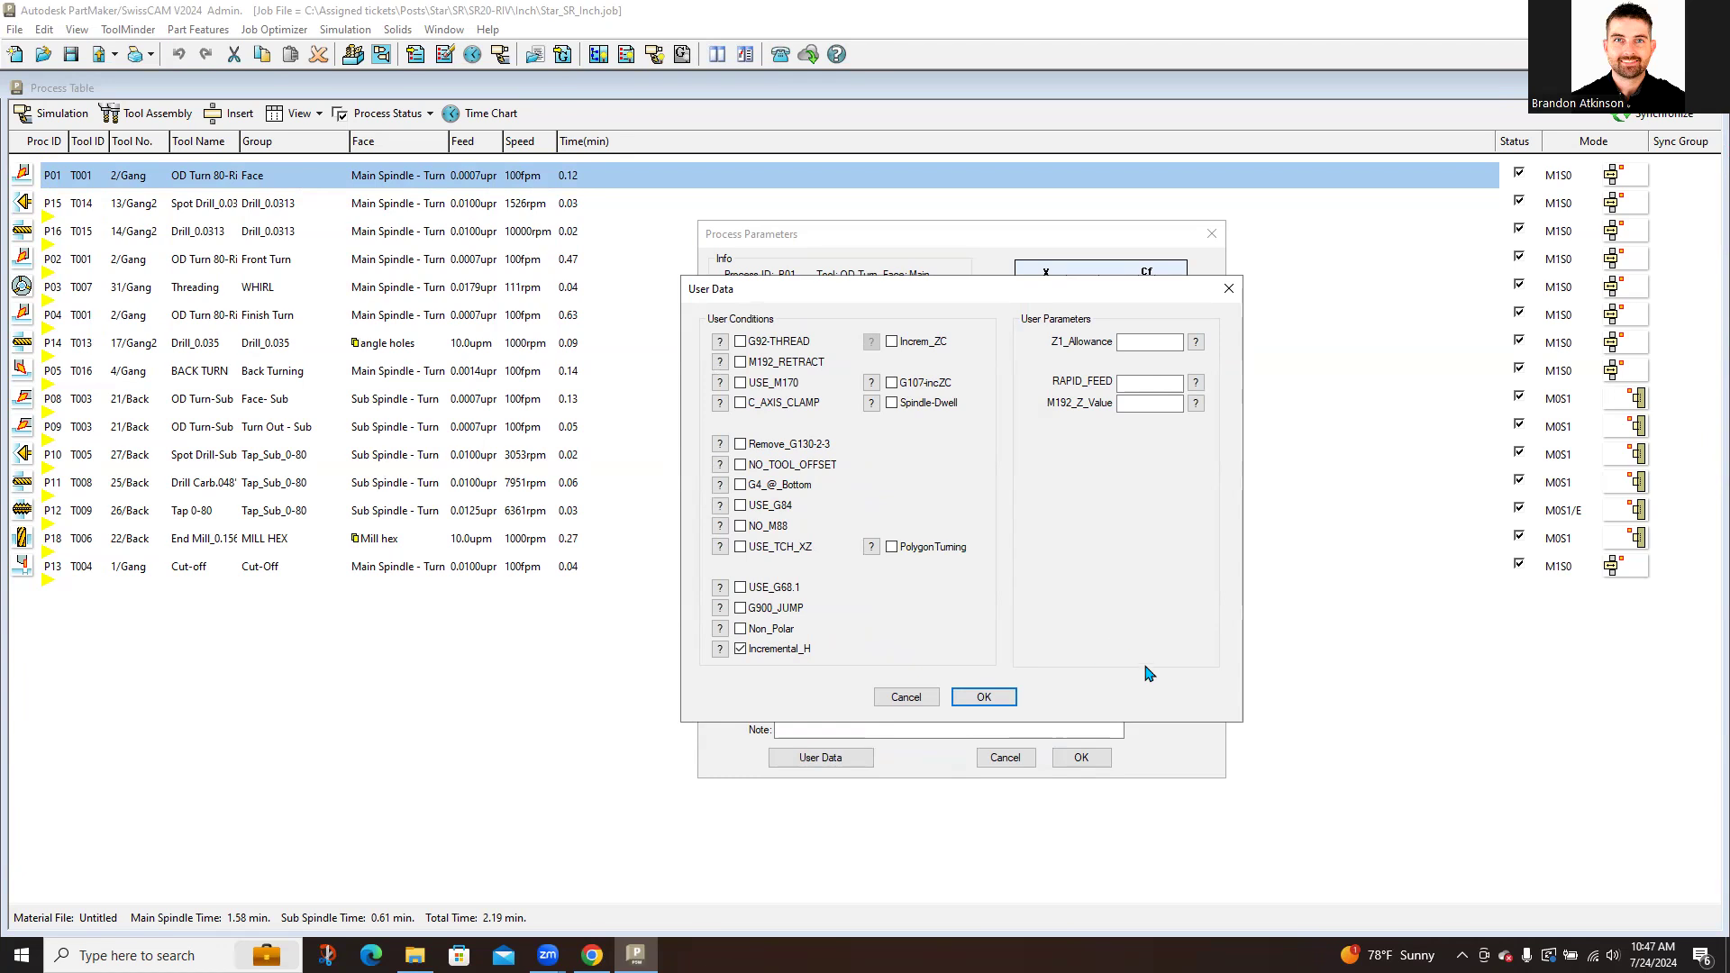
Step: Toggle G92-THREAD on and back off, view Incremental_H help, then close User Data and Process Parameters
click(797, 346)
click(741, 342)
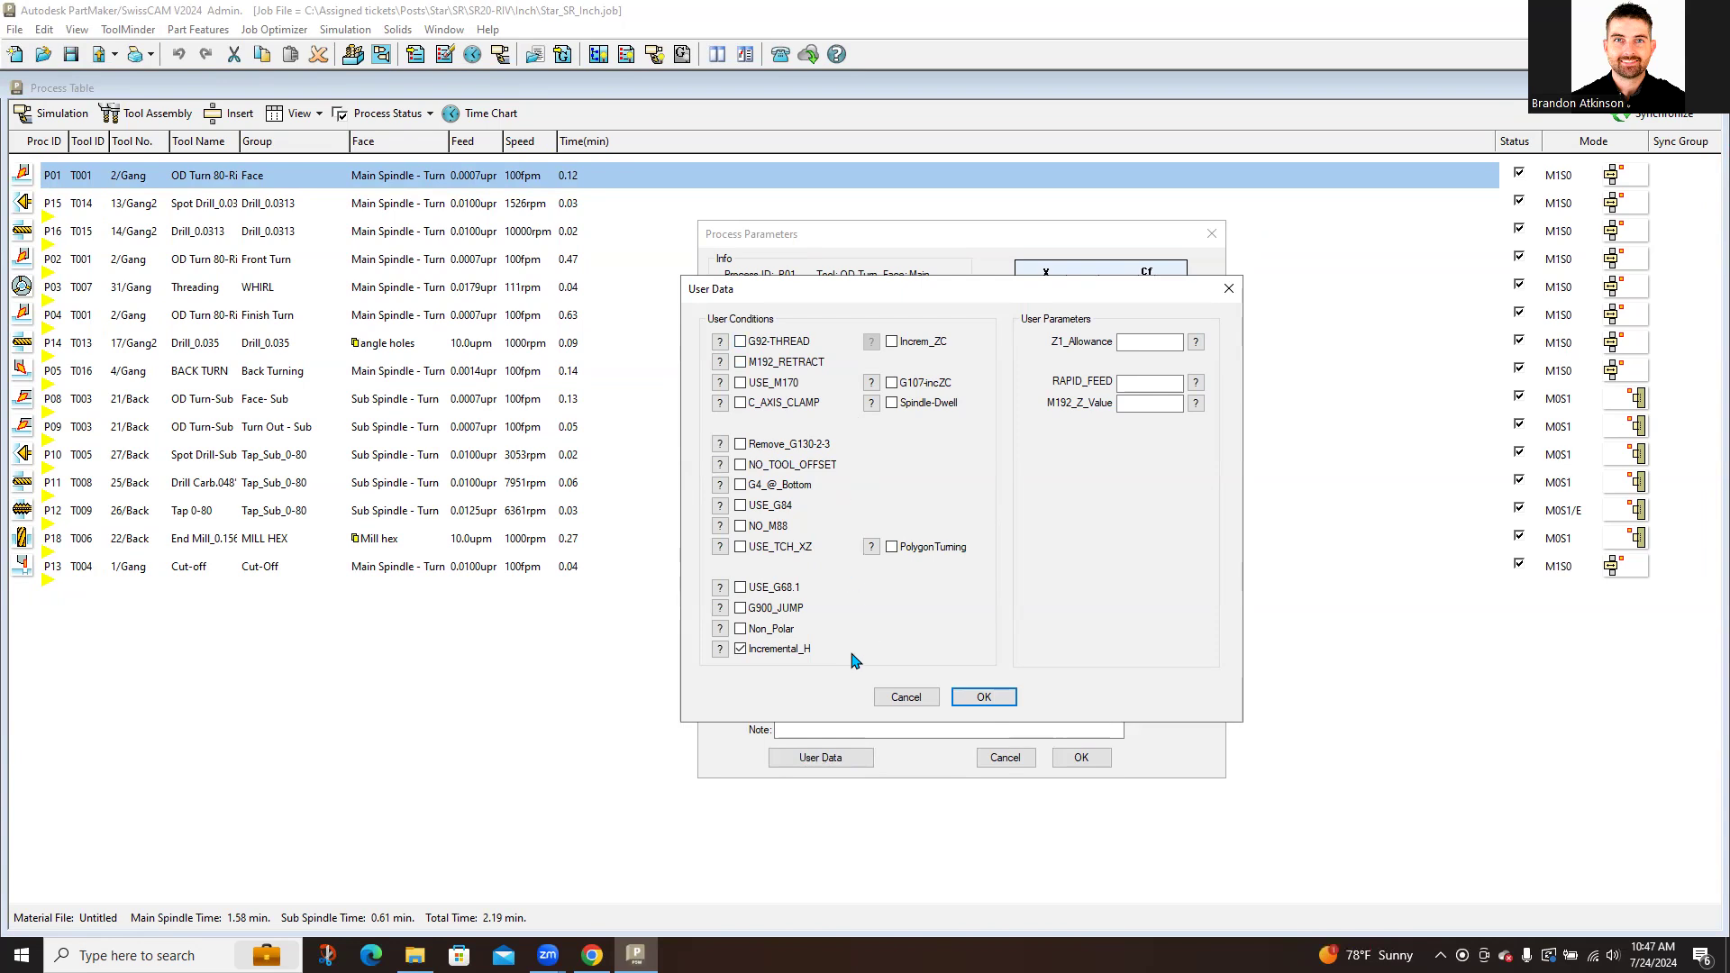
key(ctrl)
key(ctrl)
click(720, 649)
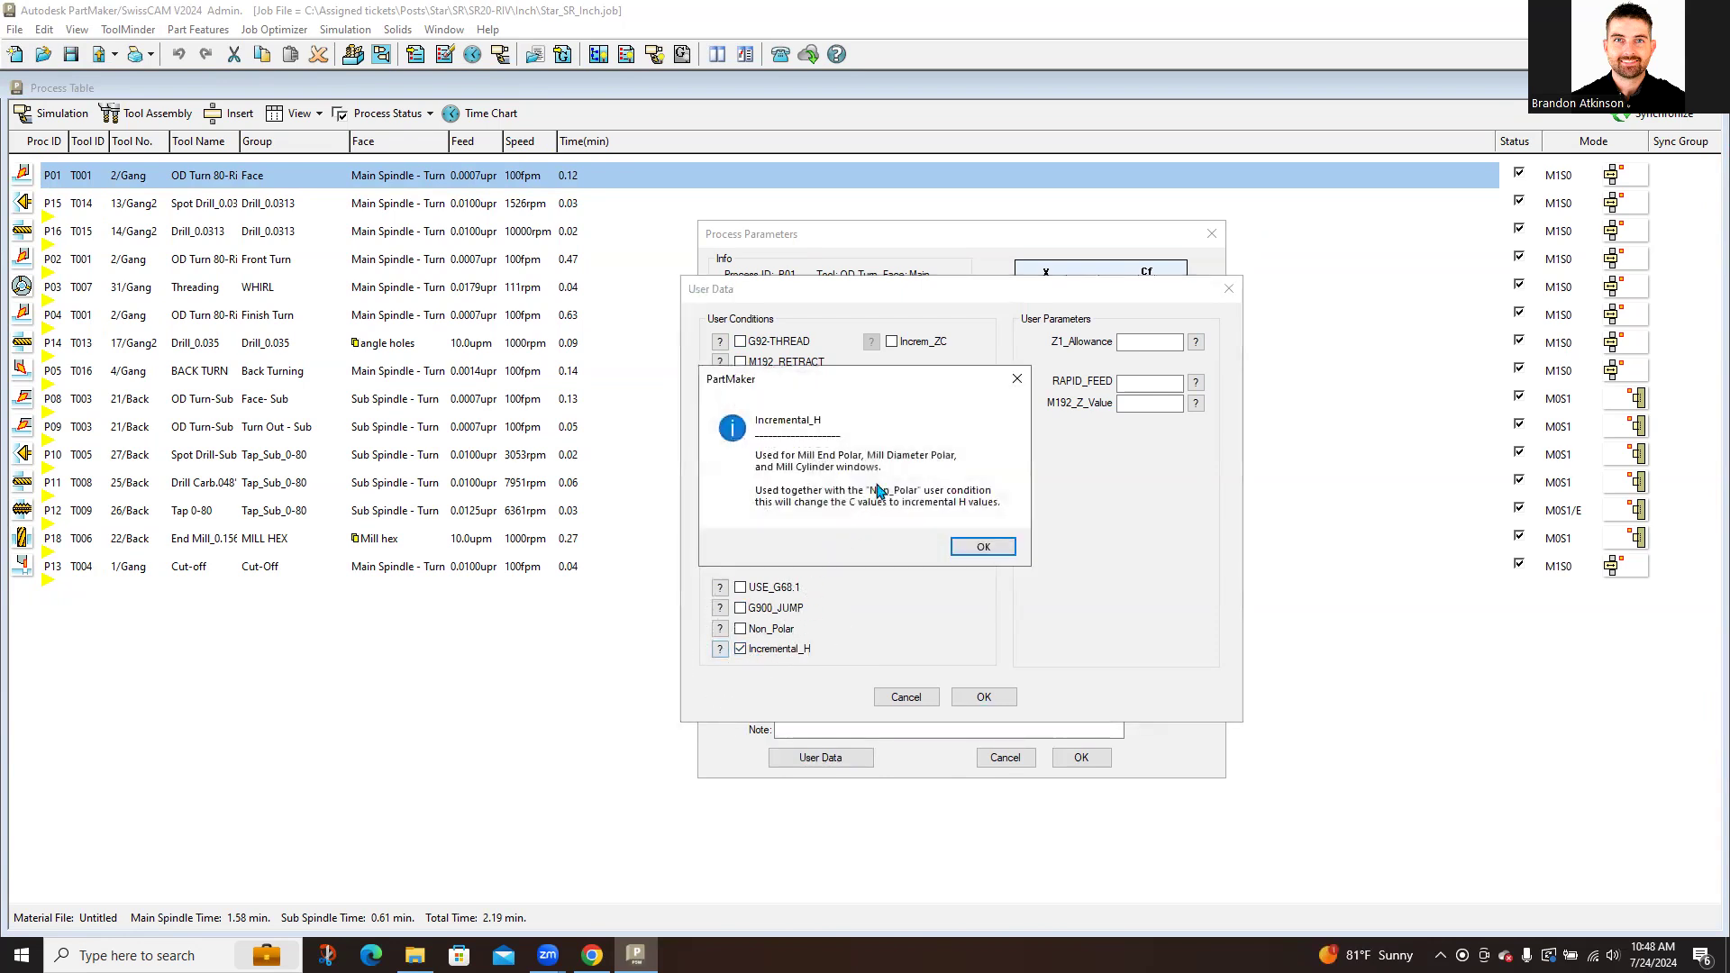
click(1017, 379)
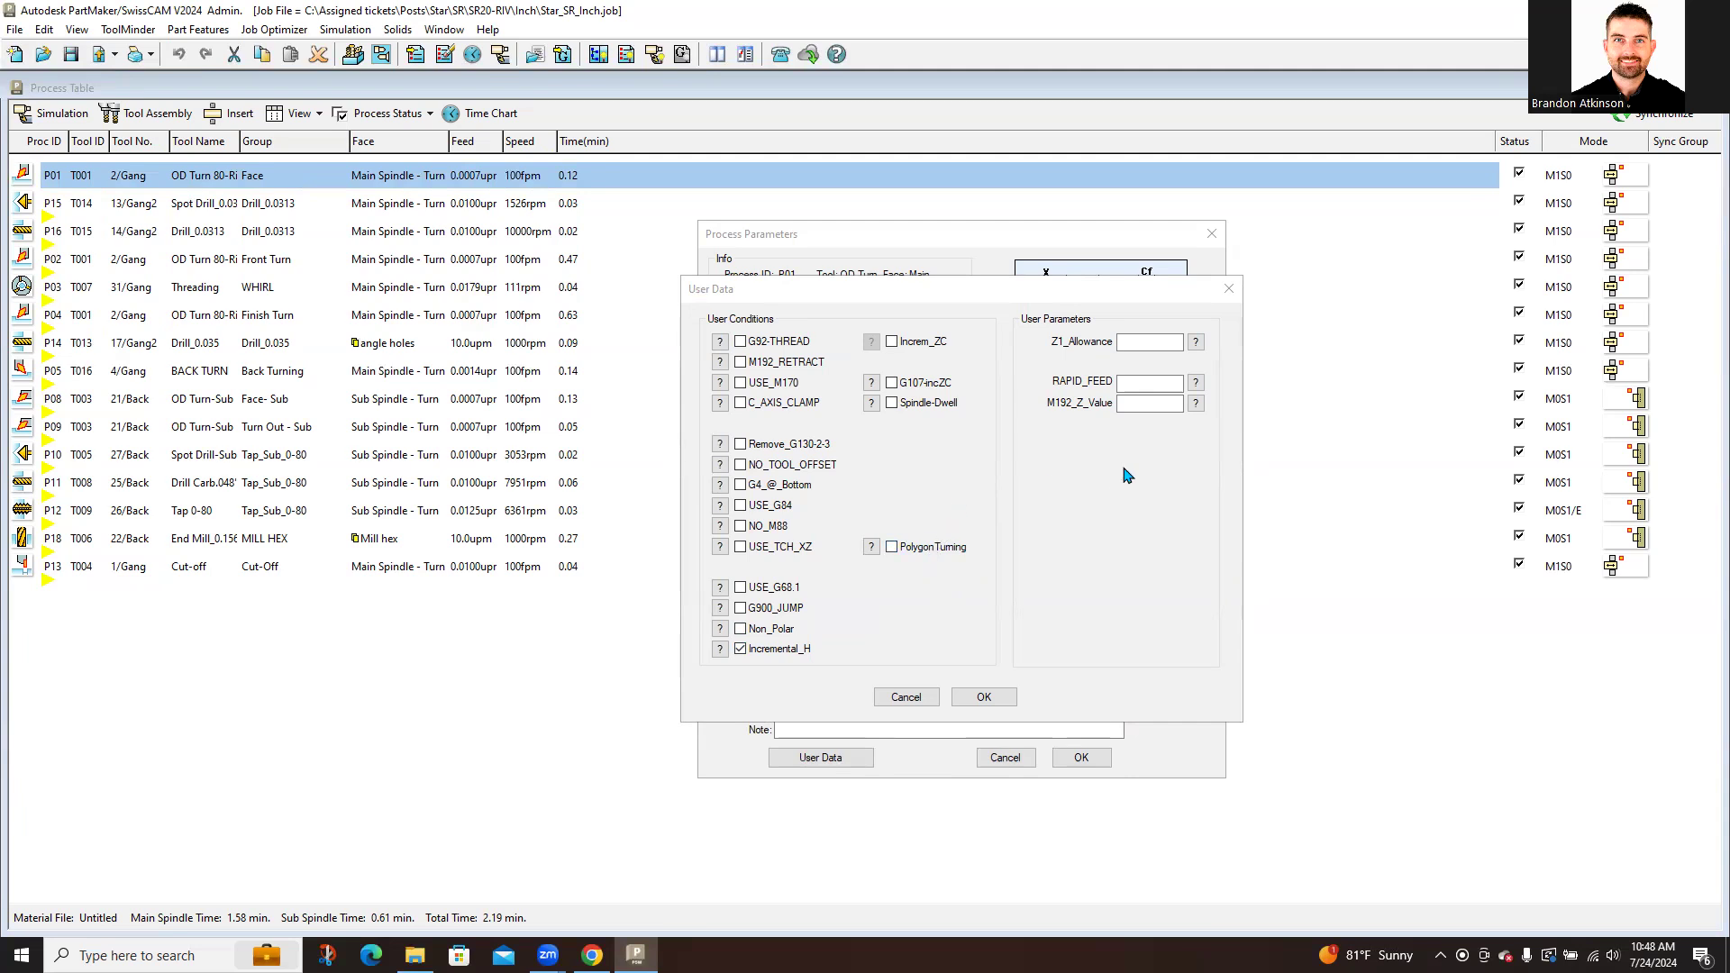
click(1228, 289)
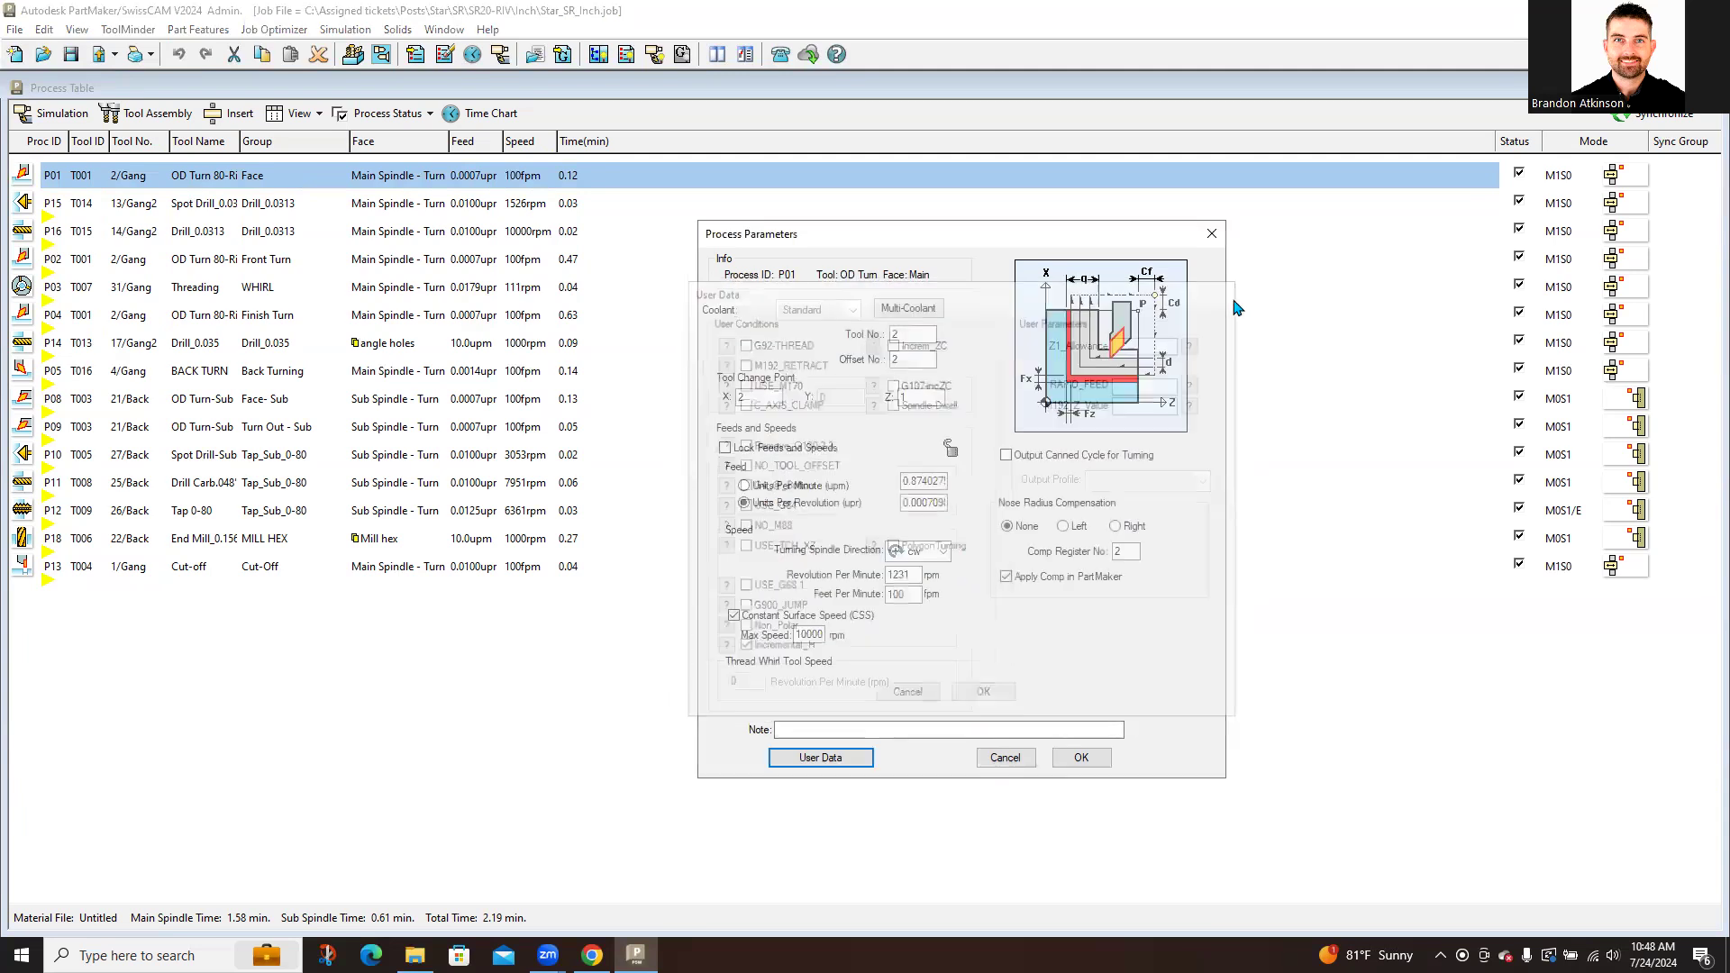
click(1211, 234)
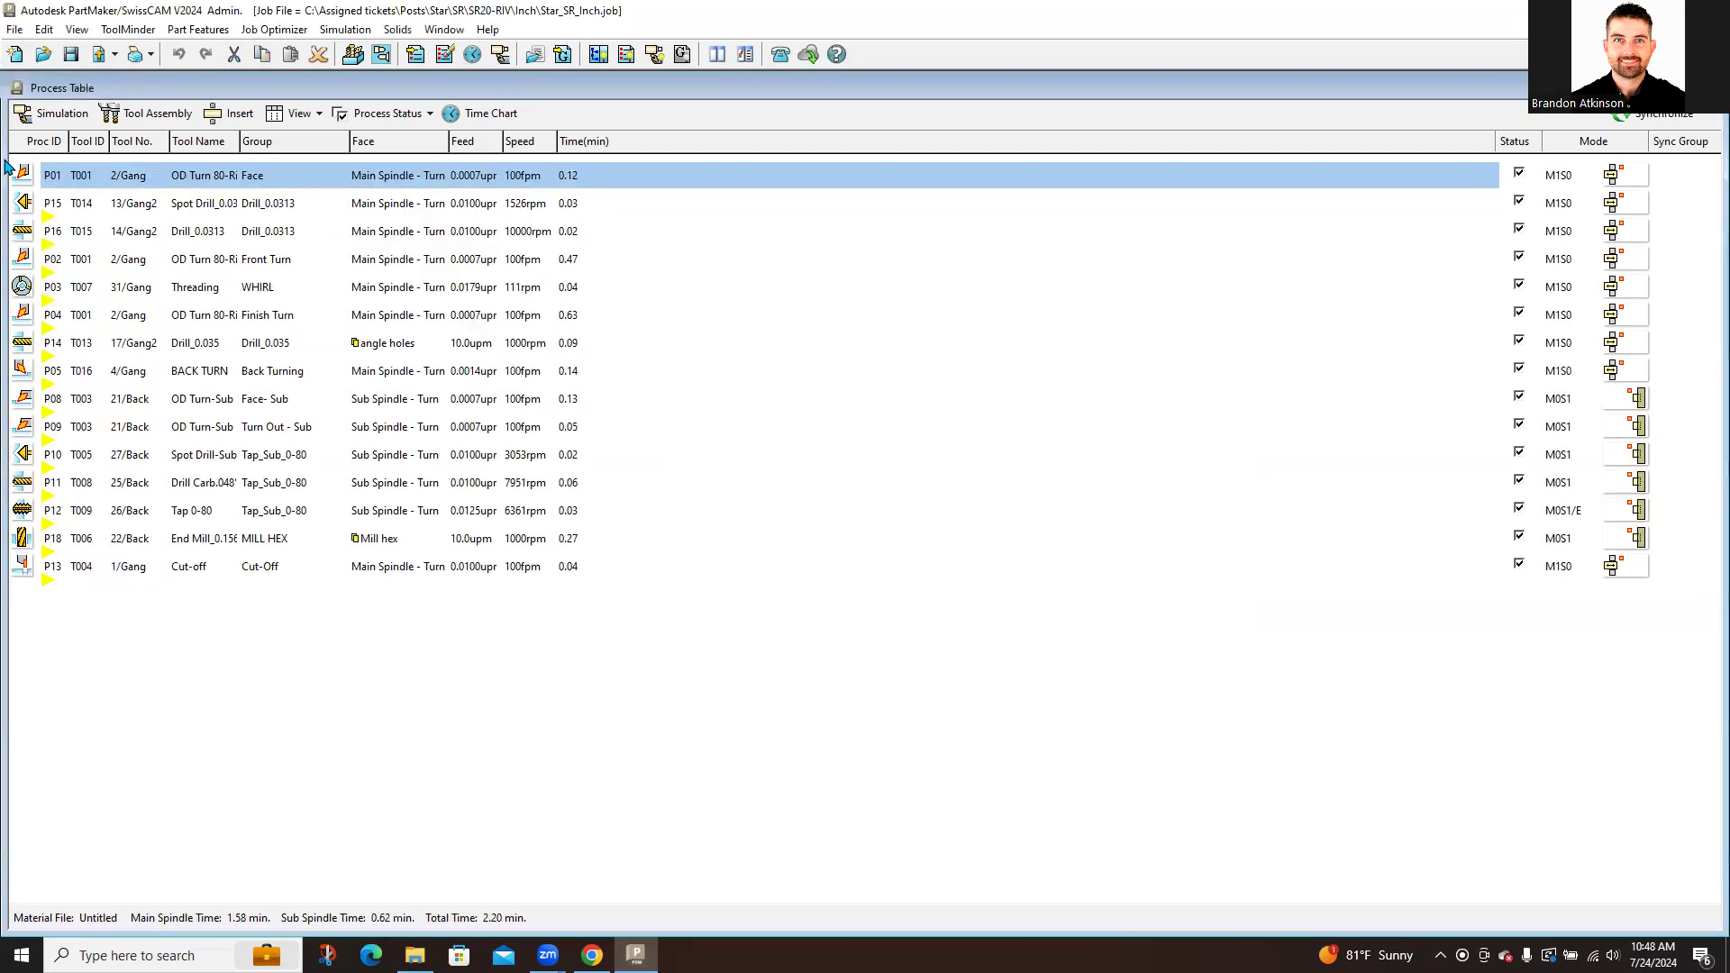
click(24, 183)
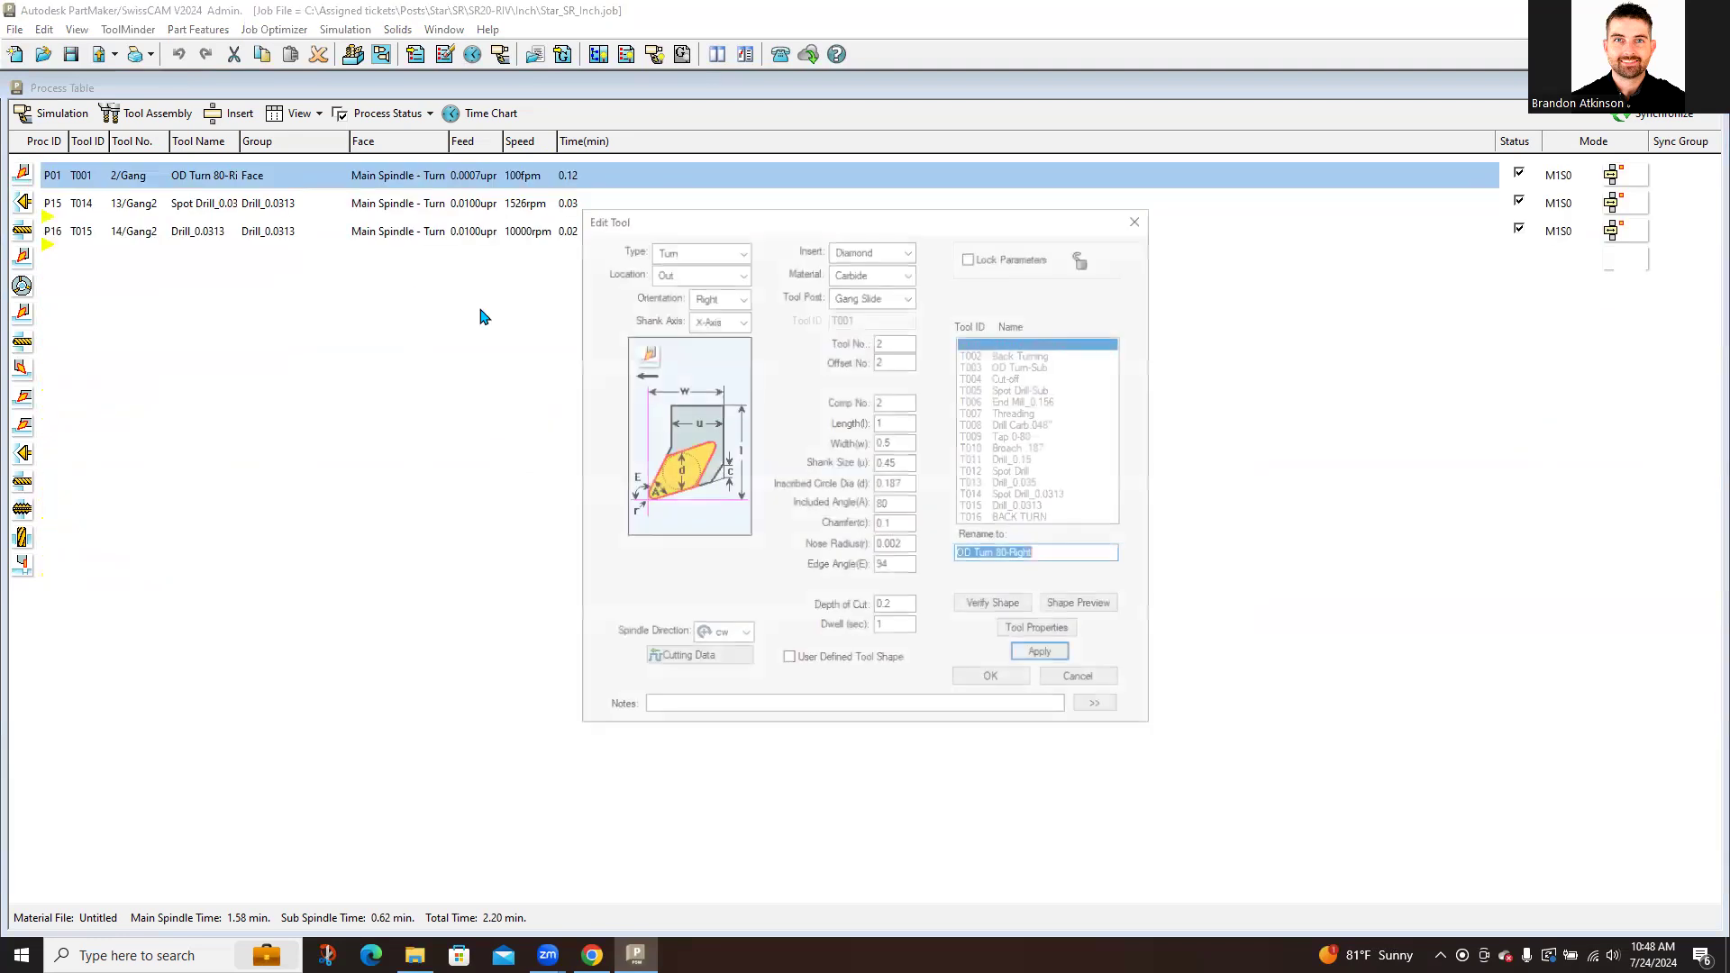
drag(771, 224, 852, 223)
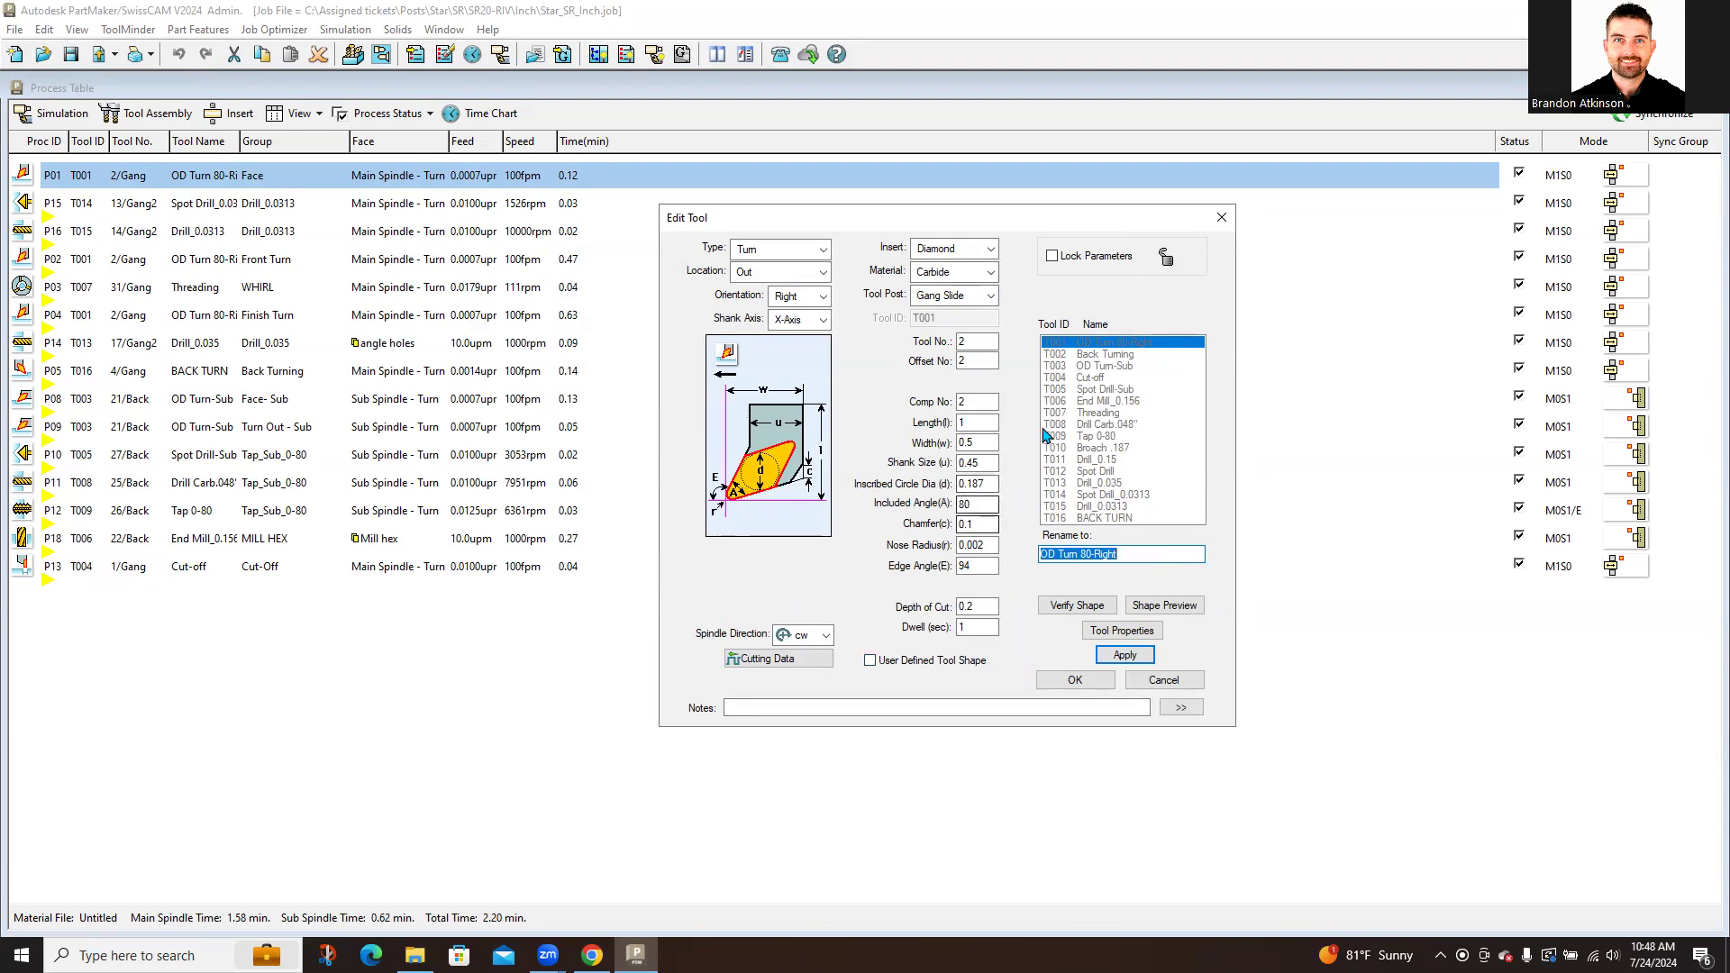
click(1221, 218)
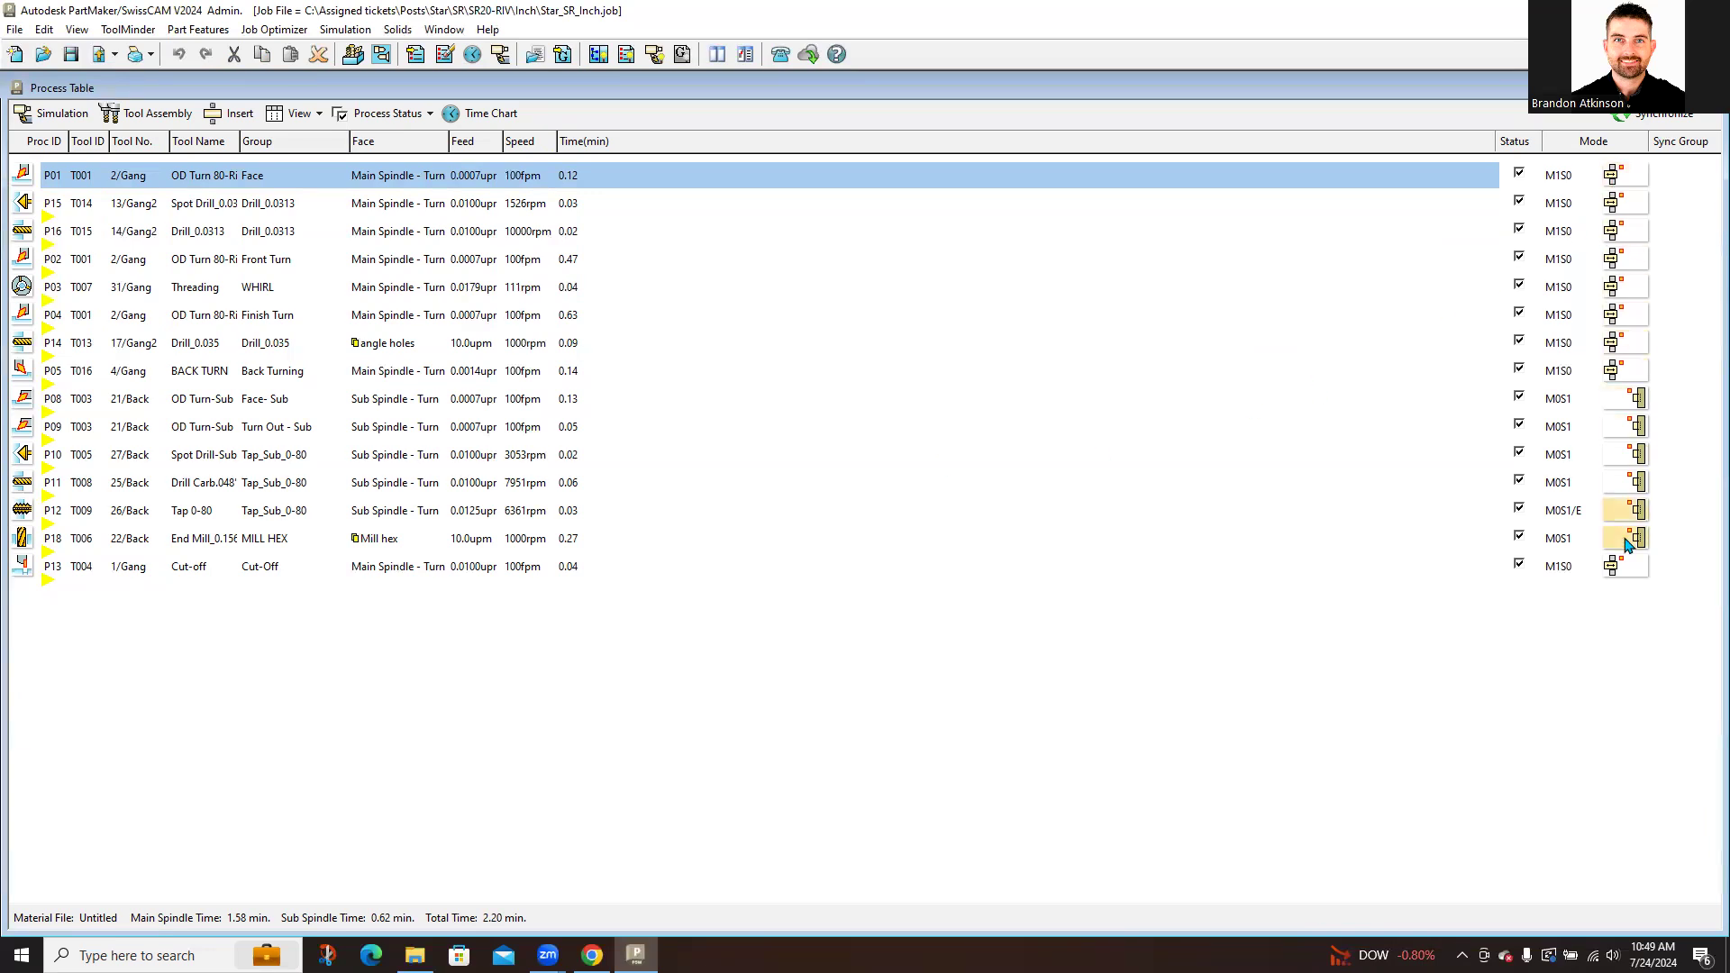
Step: Open P01's Set Modes with main spindle M1, trying sub spindle S1 before returning it to Idle (S0)
click(1633, 178)
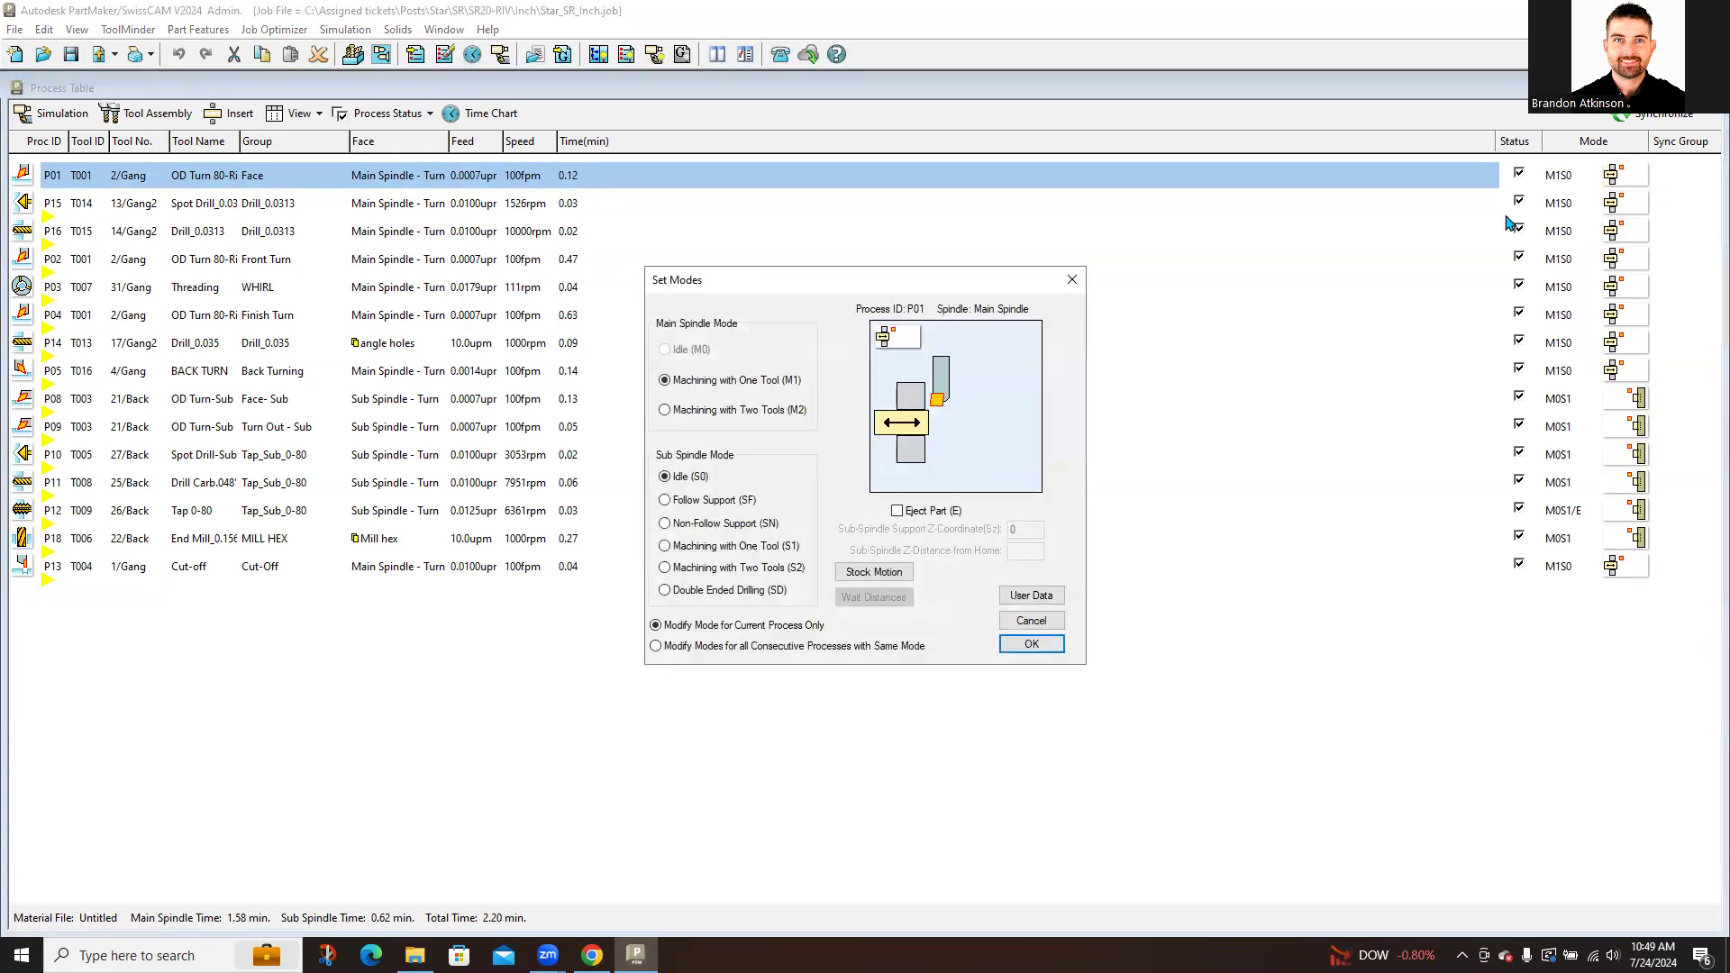
drag(952, 288, 991, 217)
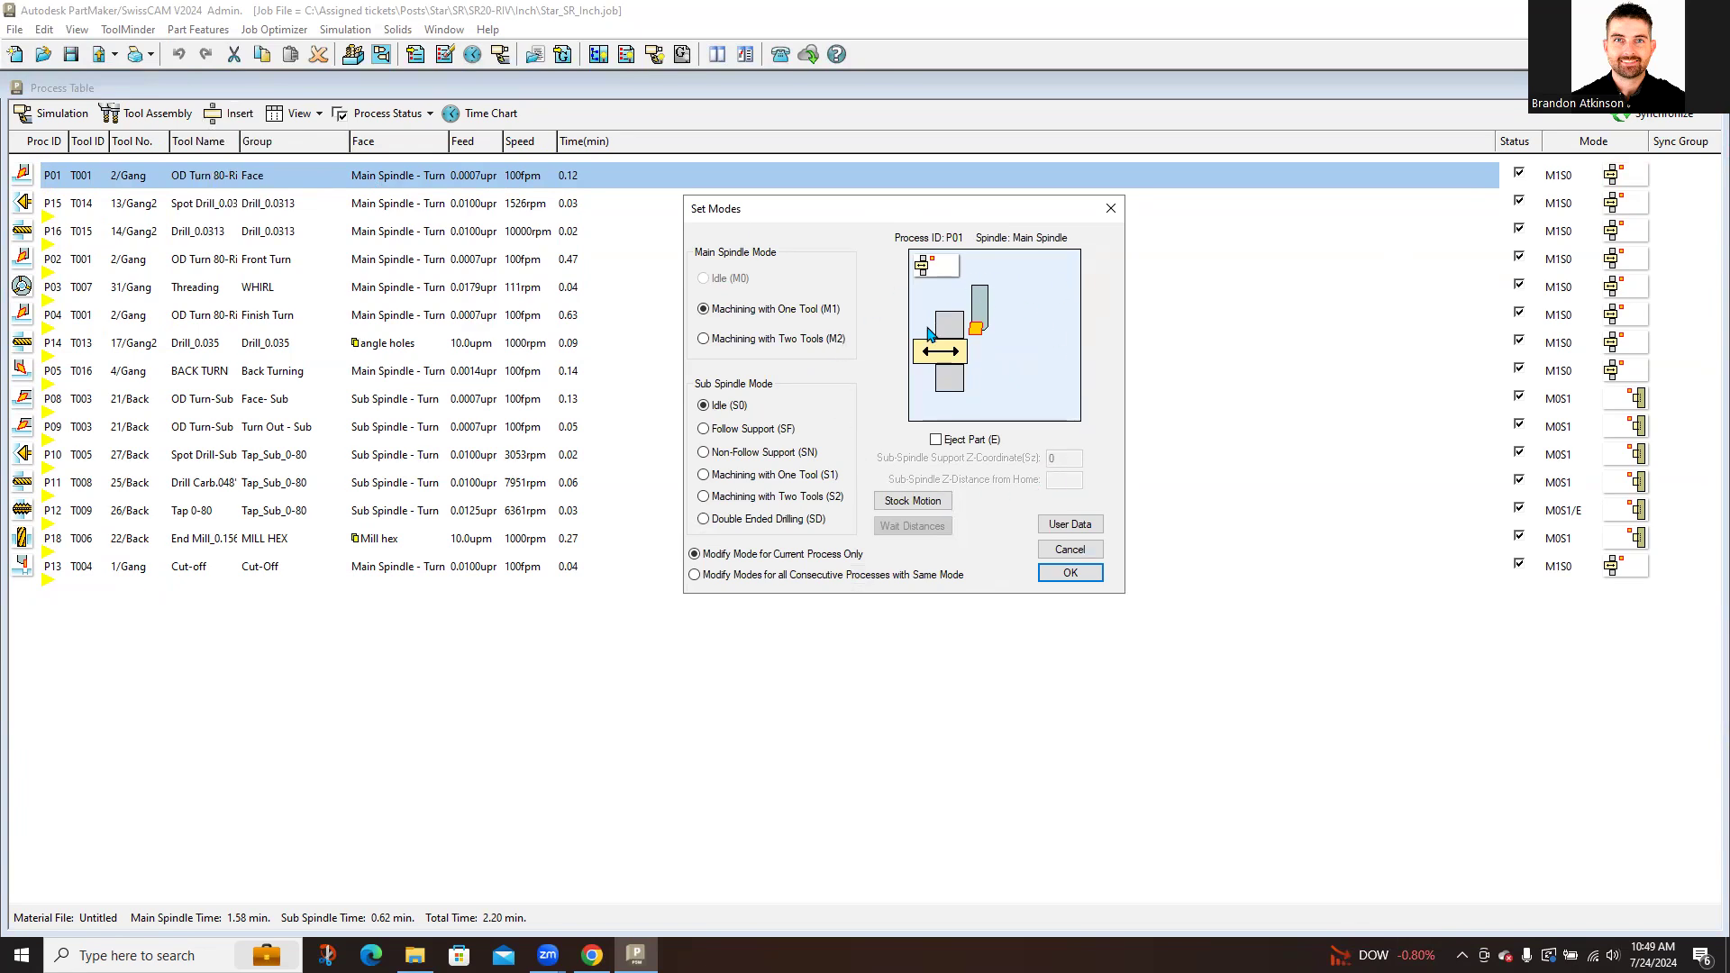
click(817, 317)
click(734, 413)
click(757, 477)
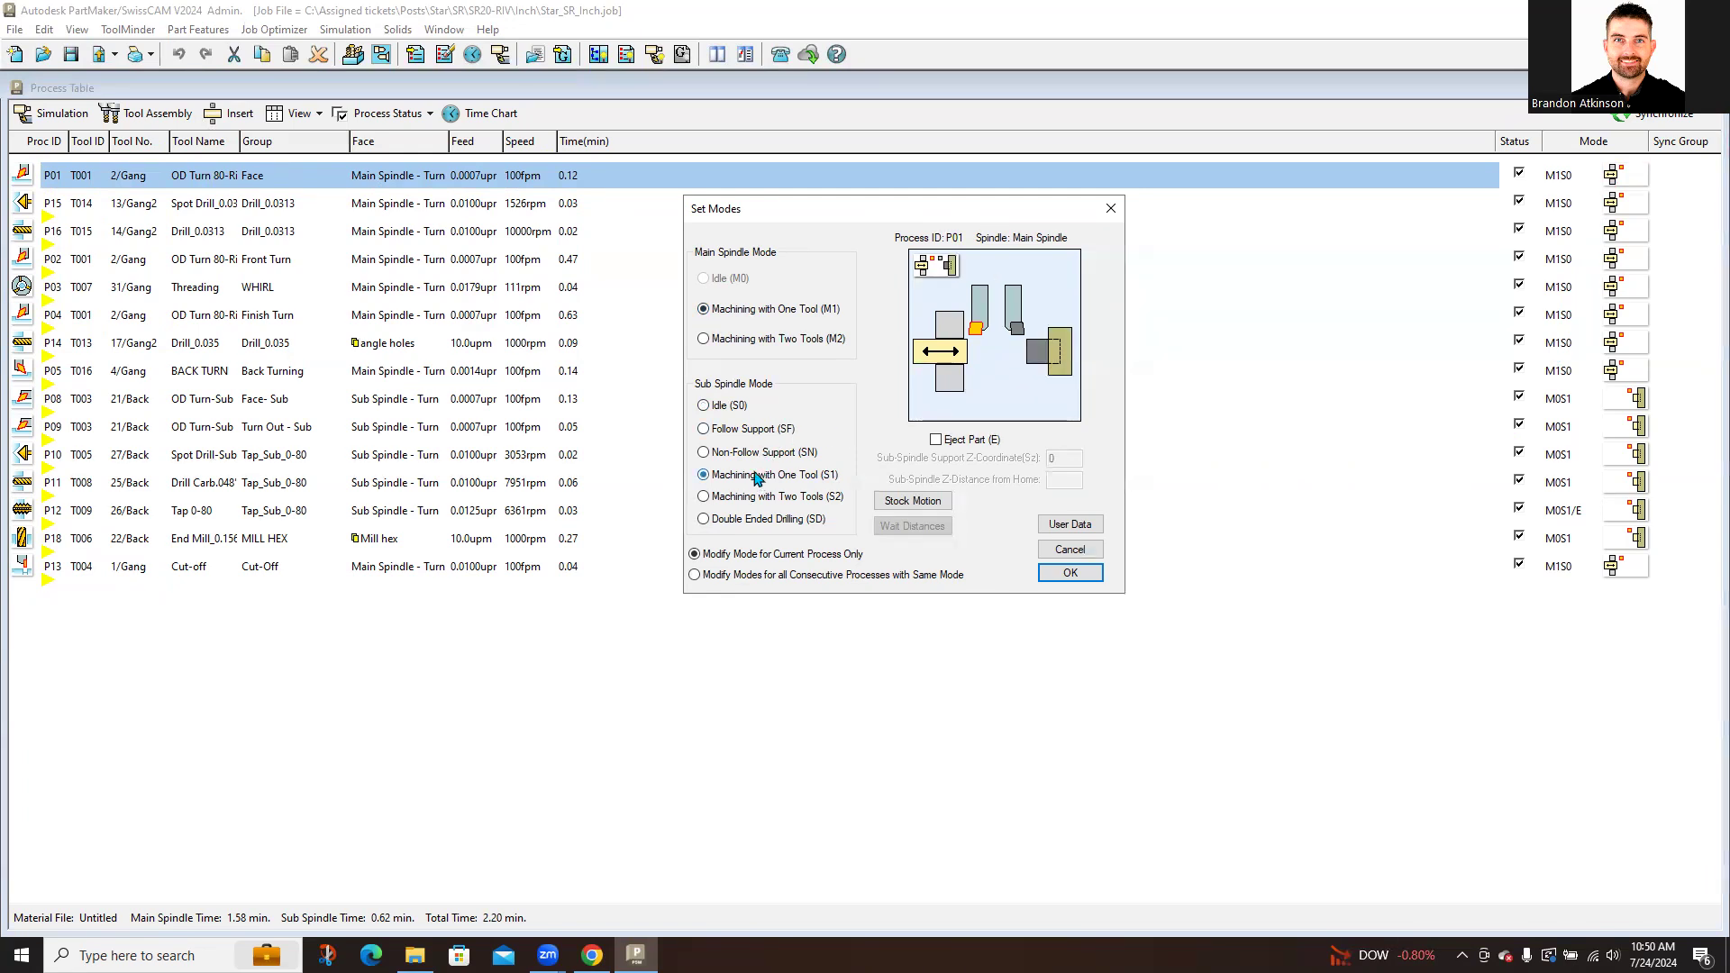
key(ctrl)
key(ctrl)
key(ctrl)
click(730, 410)
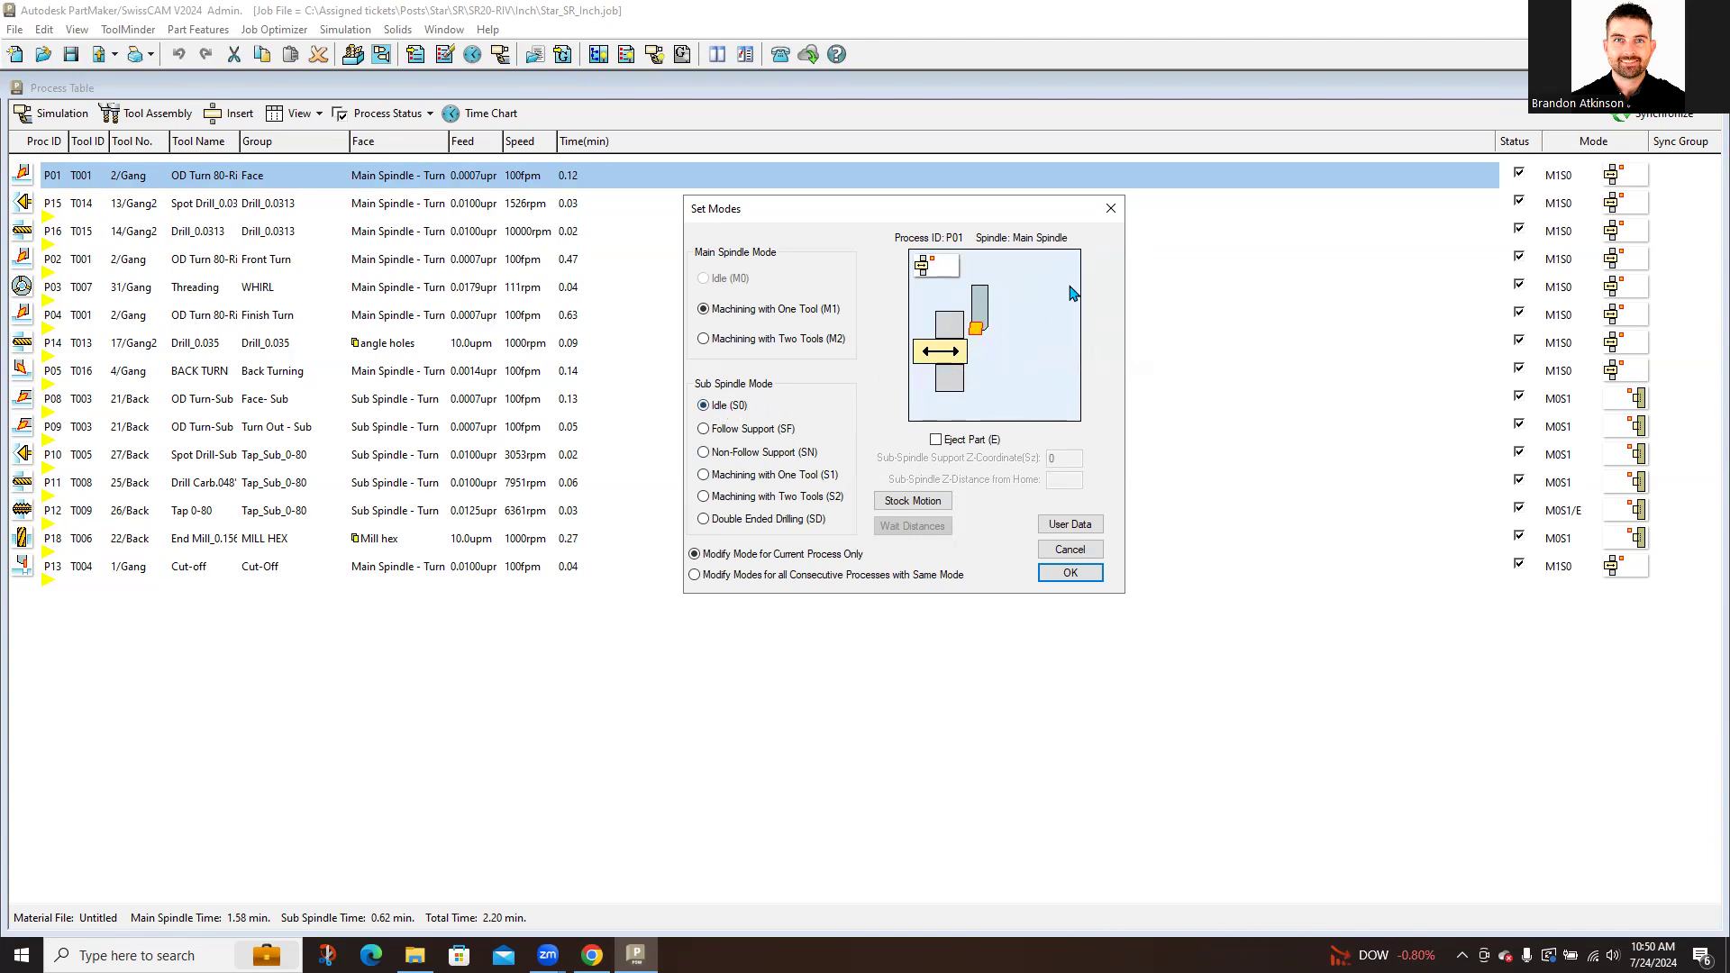
Step: Choose one-tool machining on both spindles (M1, S1) and apply it to consecutive processes P01–P05
click(771, 341)
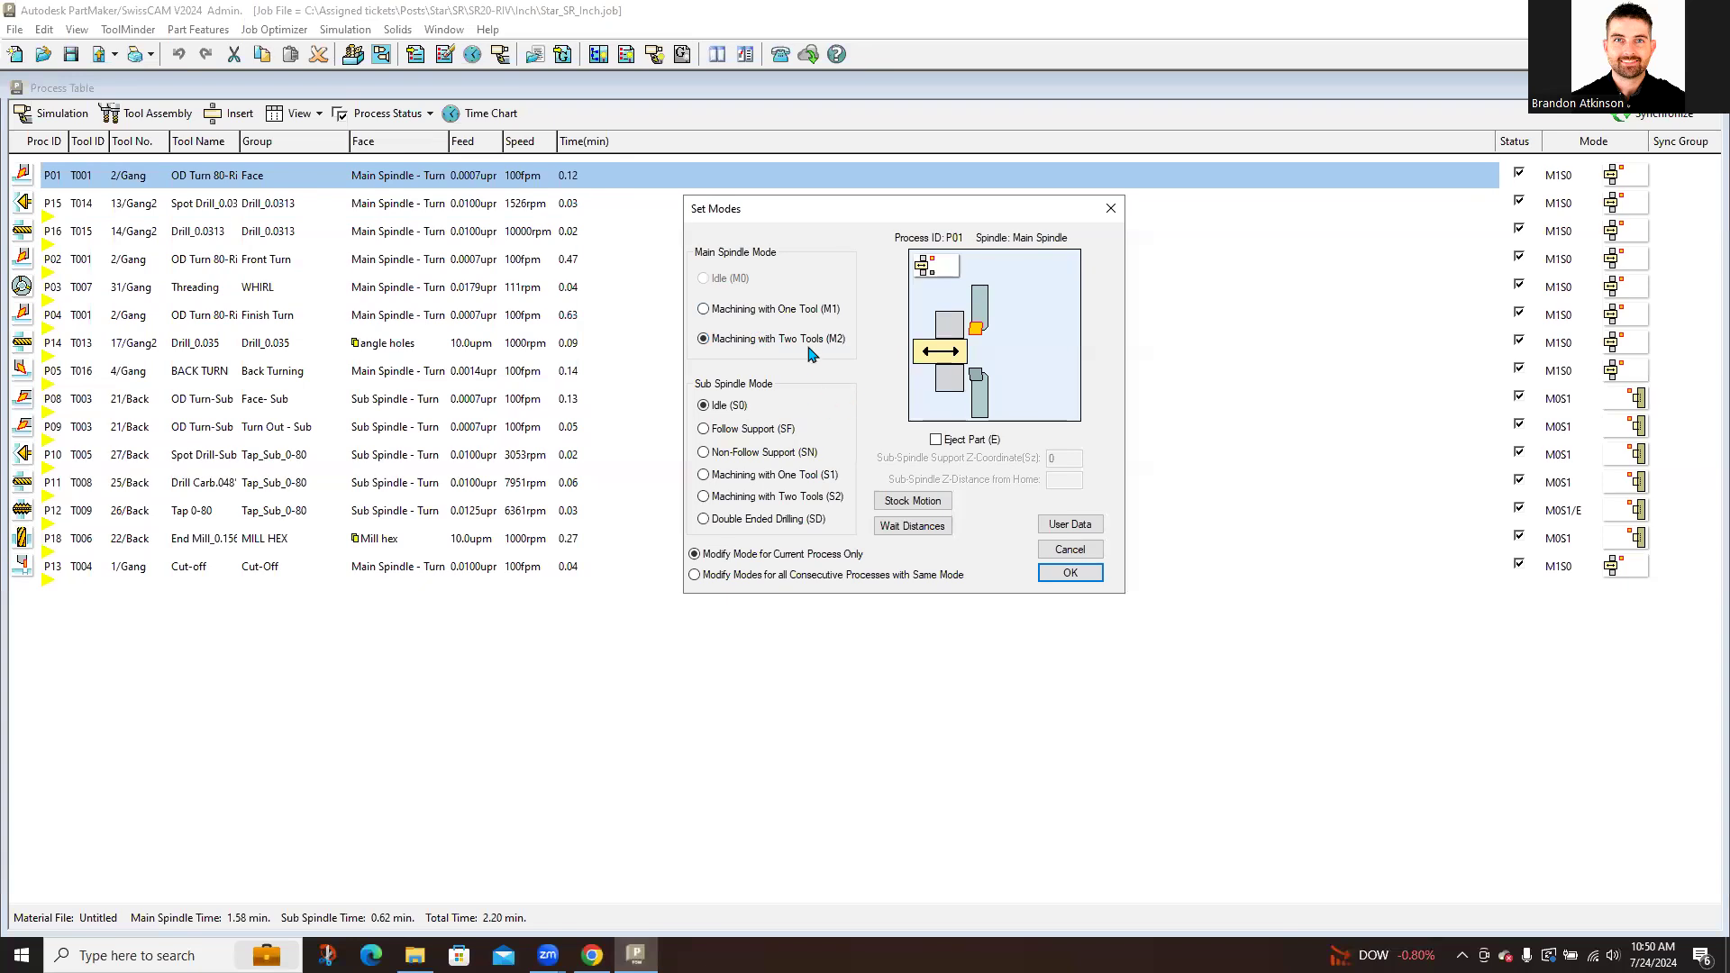
click(732, 437)
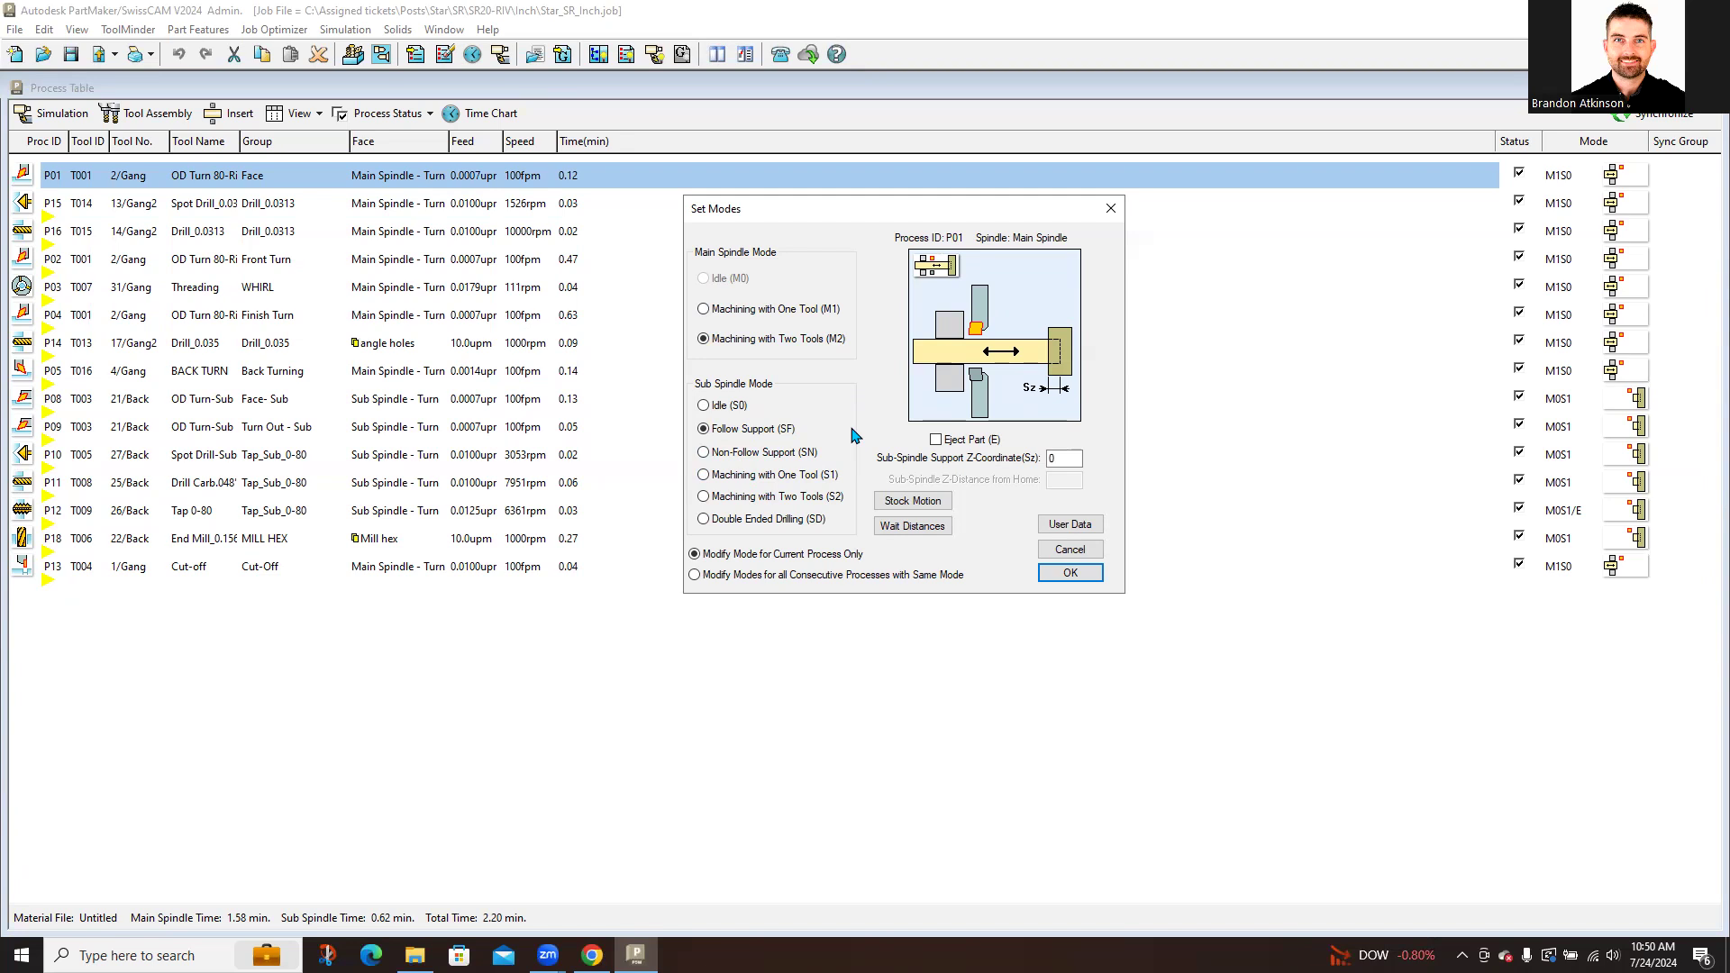
click(736, 311)
click(748, 475)
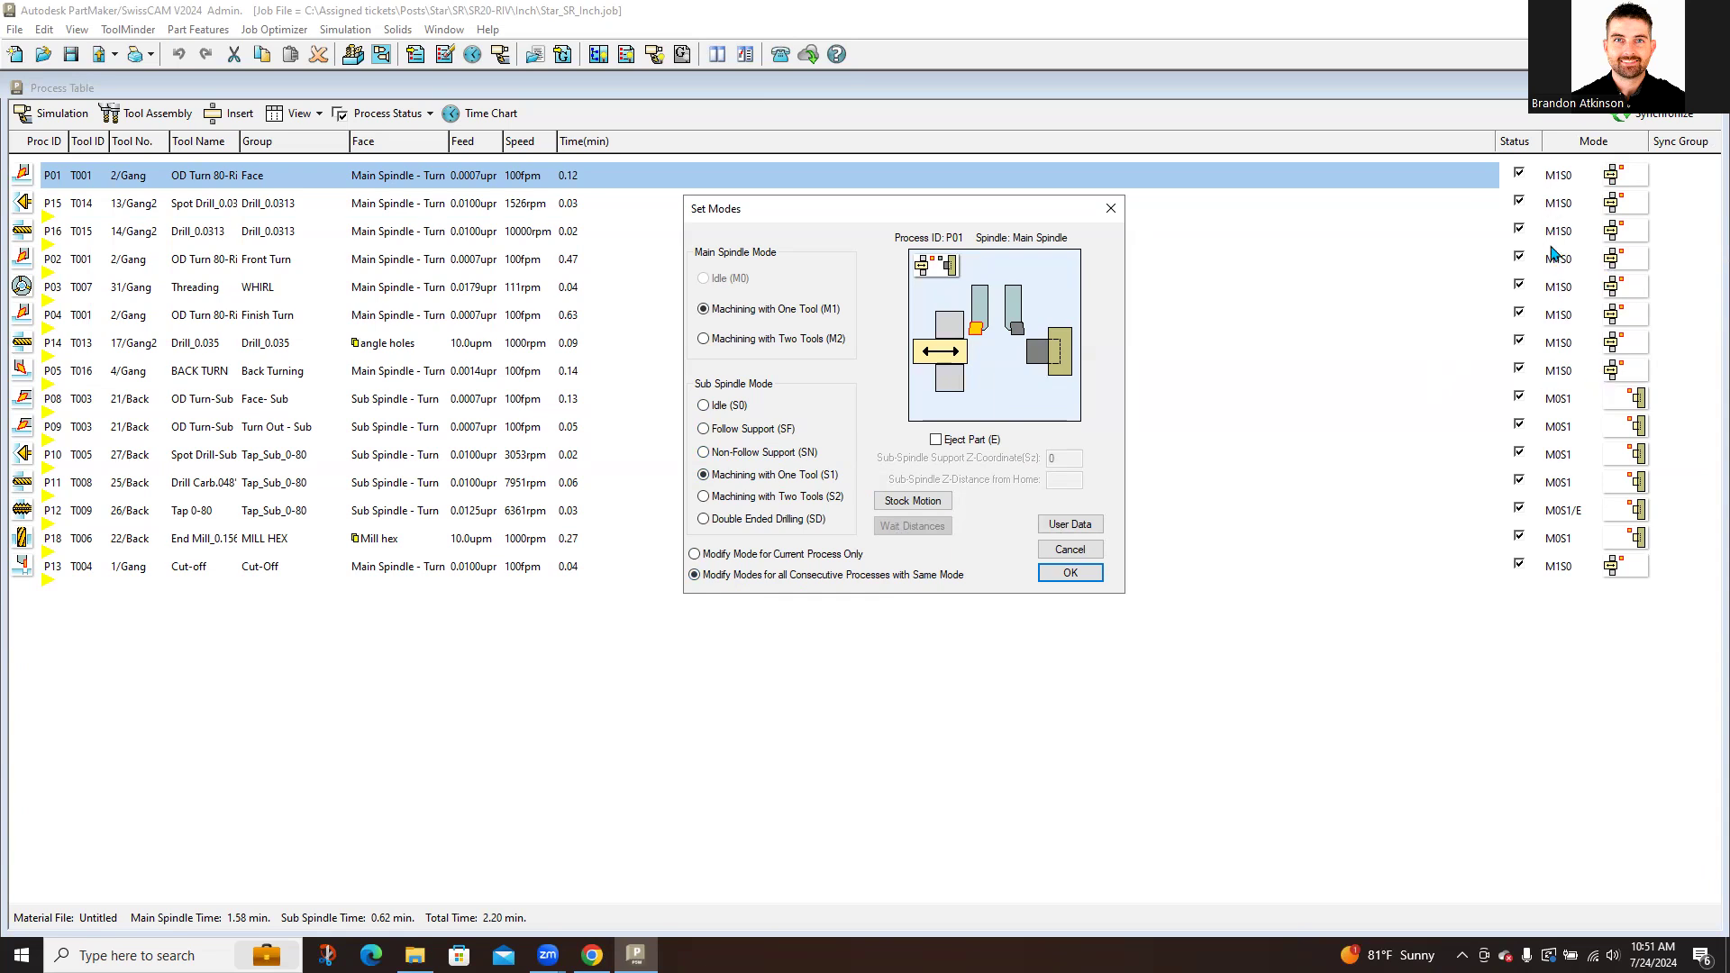
click(1071, 572)
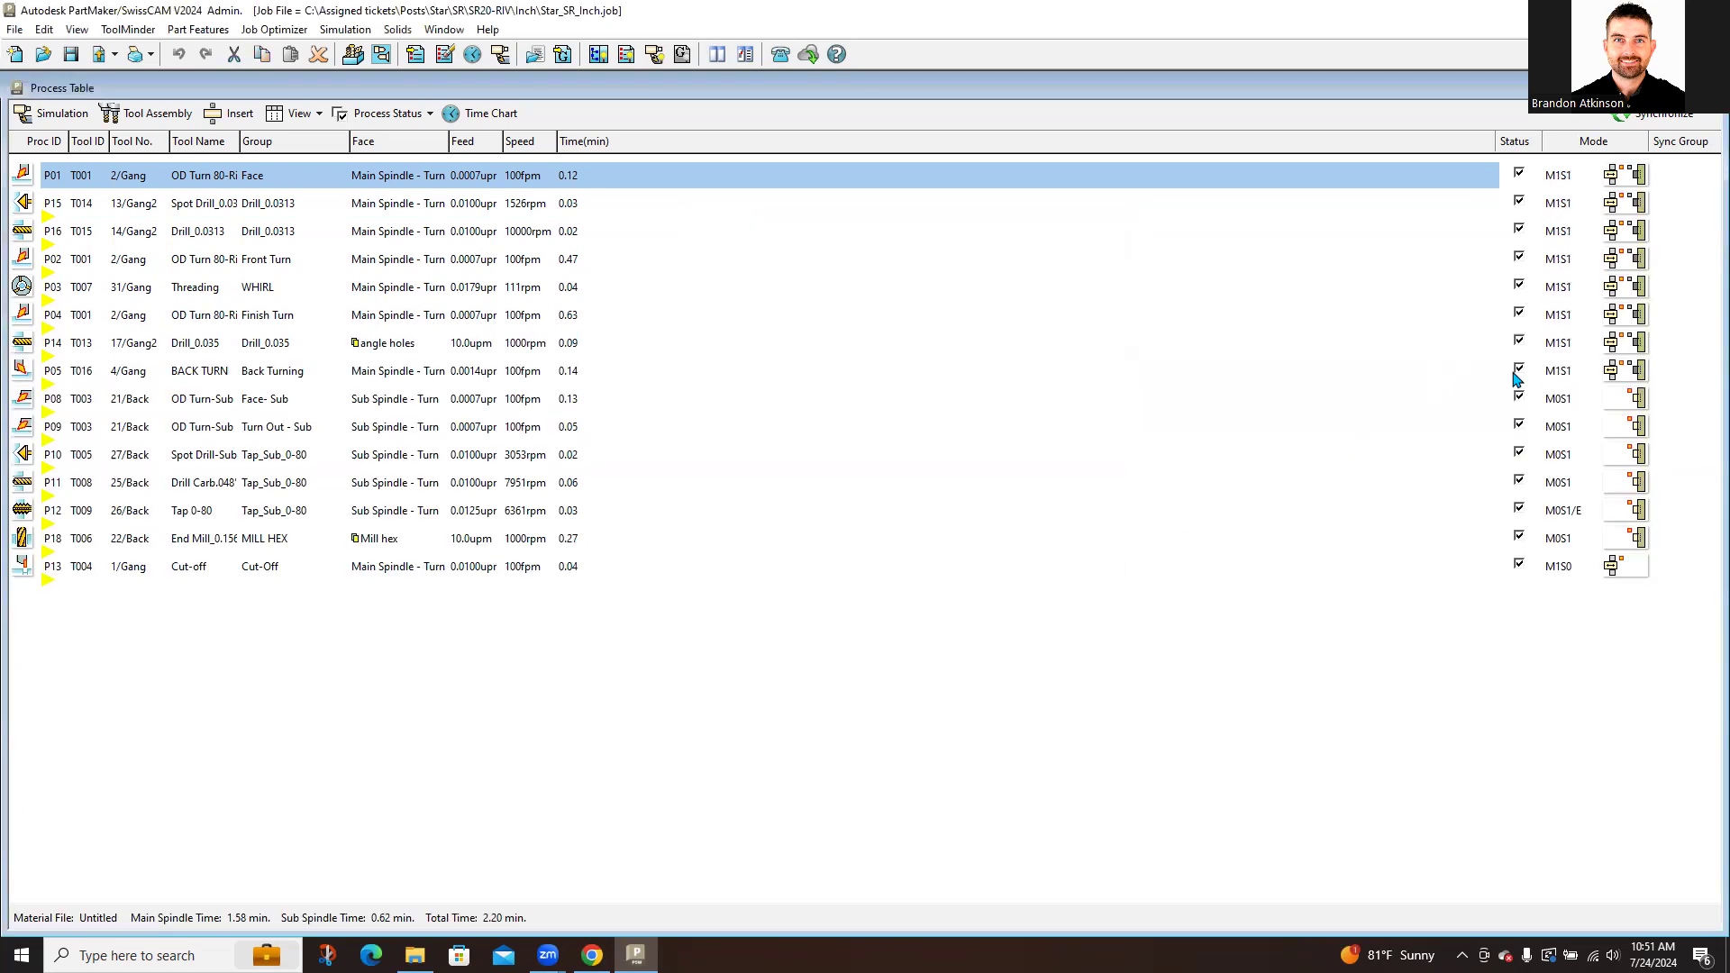
Step: Set P08–P18 to M1S1, synchronize into Sync Group 1 (1.58 min), and show the time chart
double_click(1619, 410)
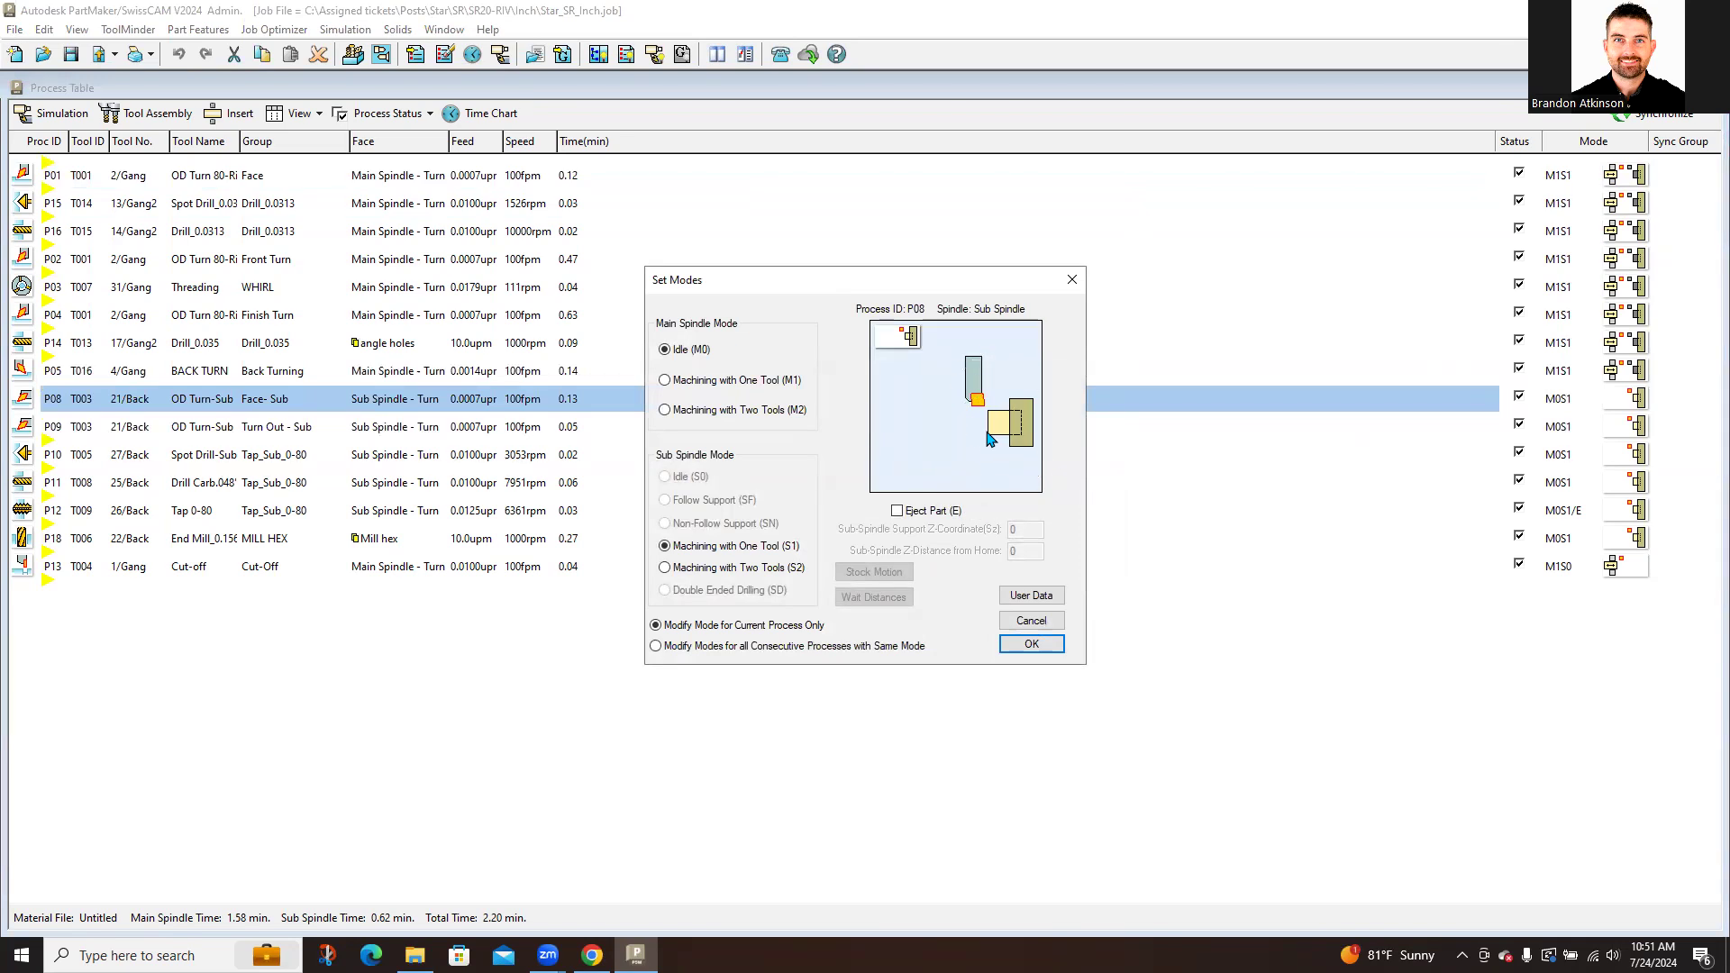
key(ctrl)
key(ctrl)
click(685, 386)
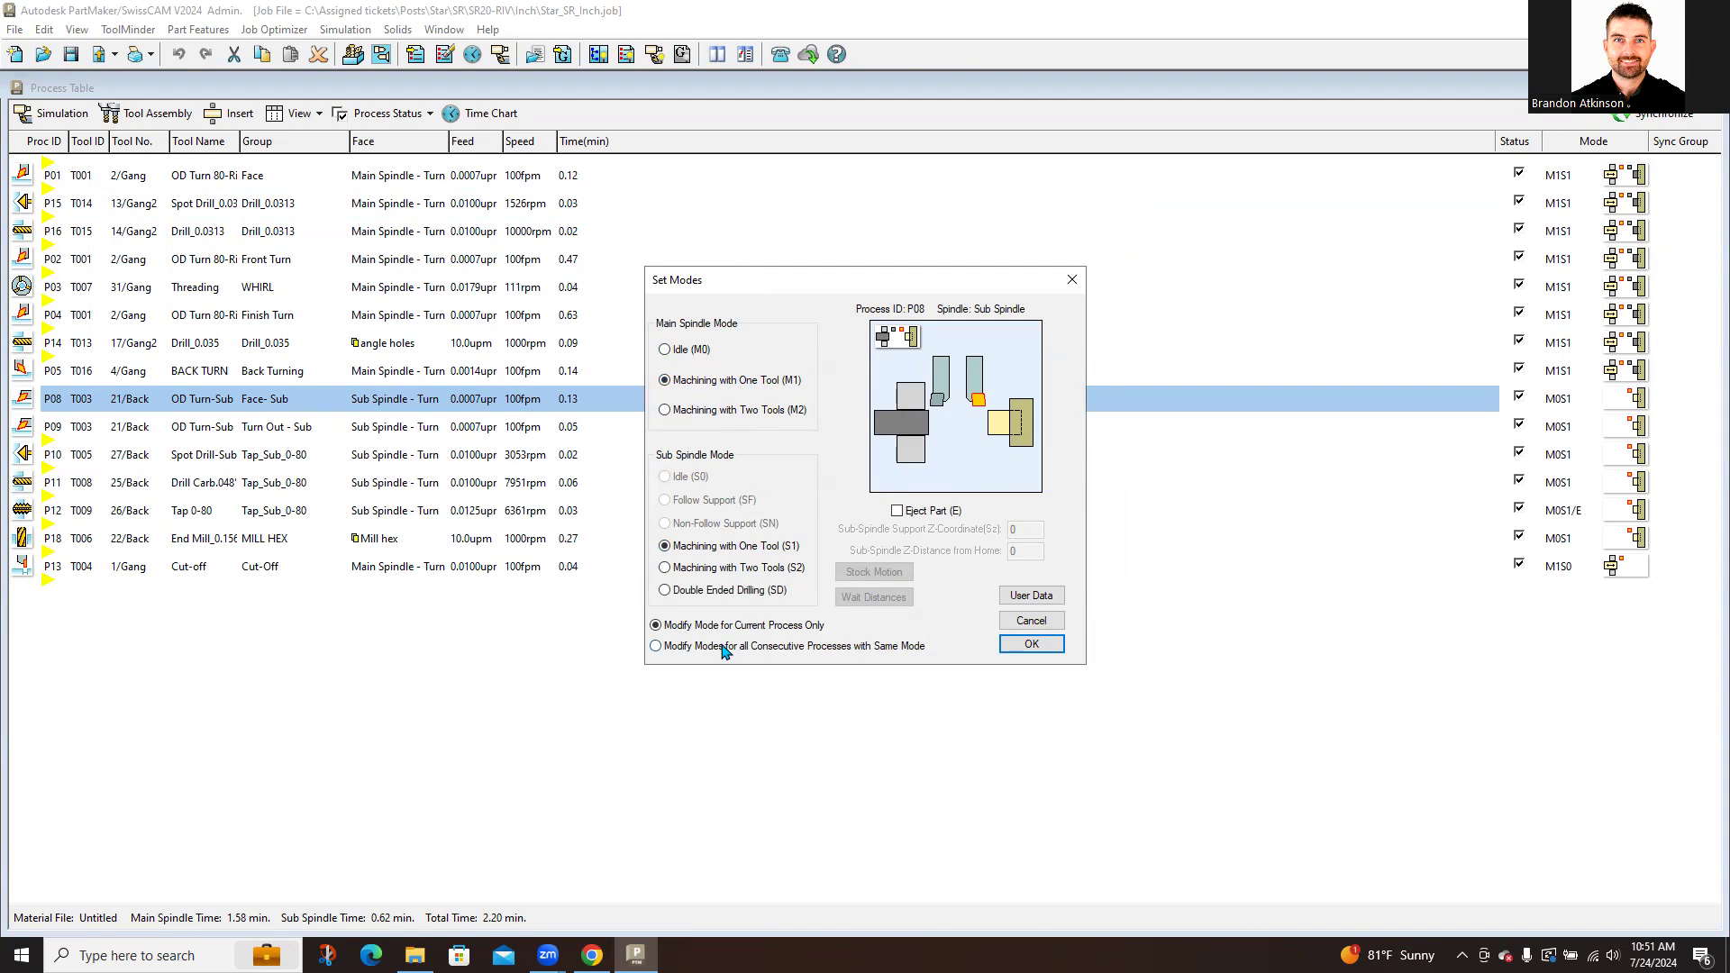
click(1032, 645)
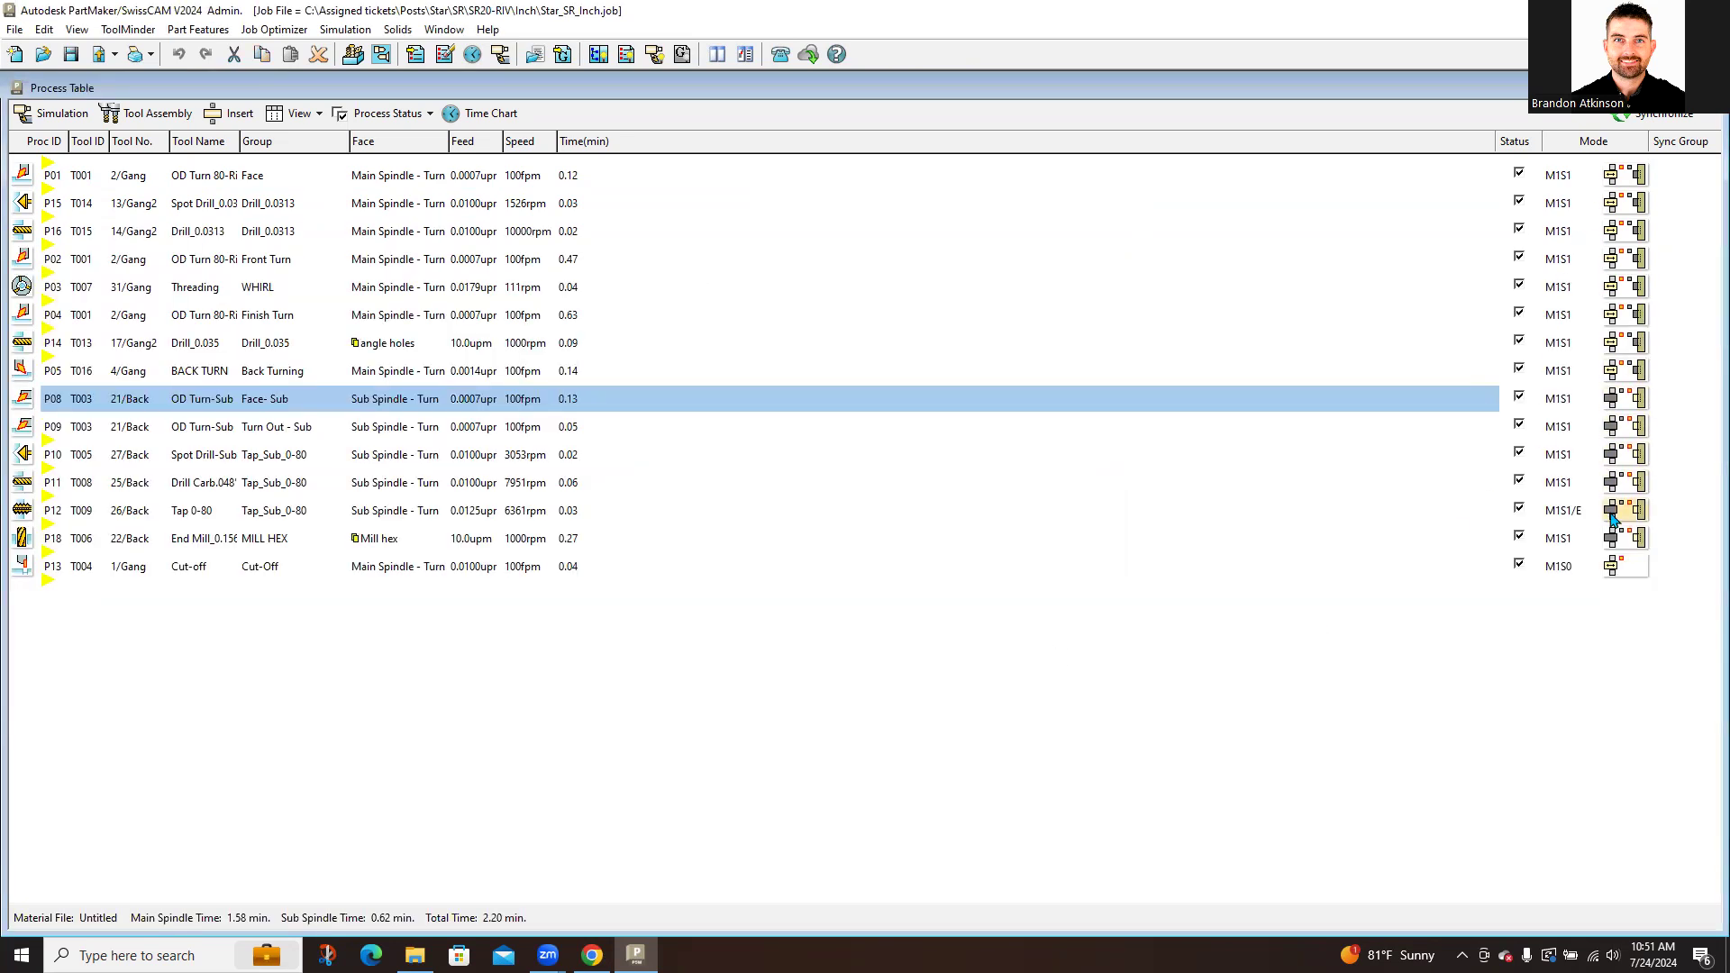
click(1661, 124)
click(487, 114)
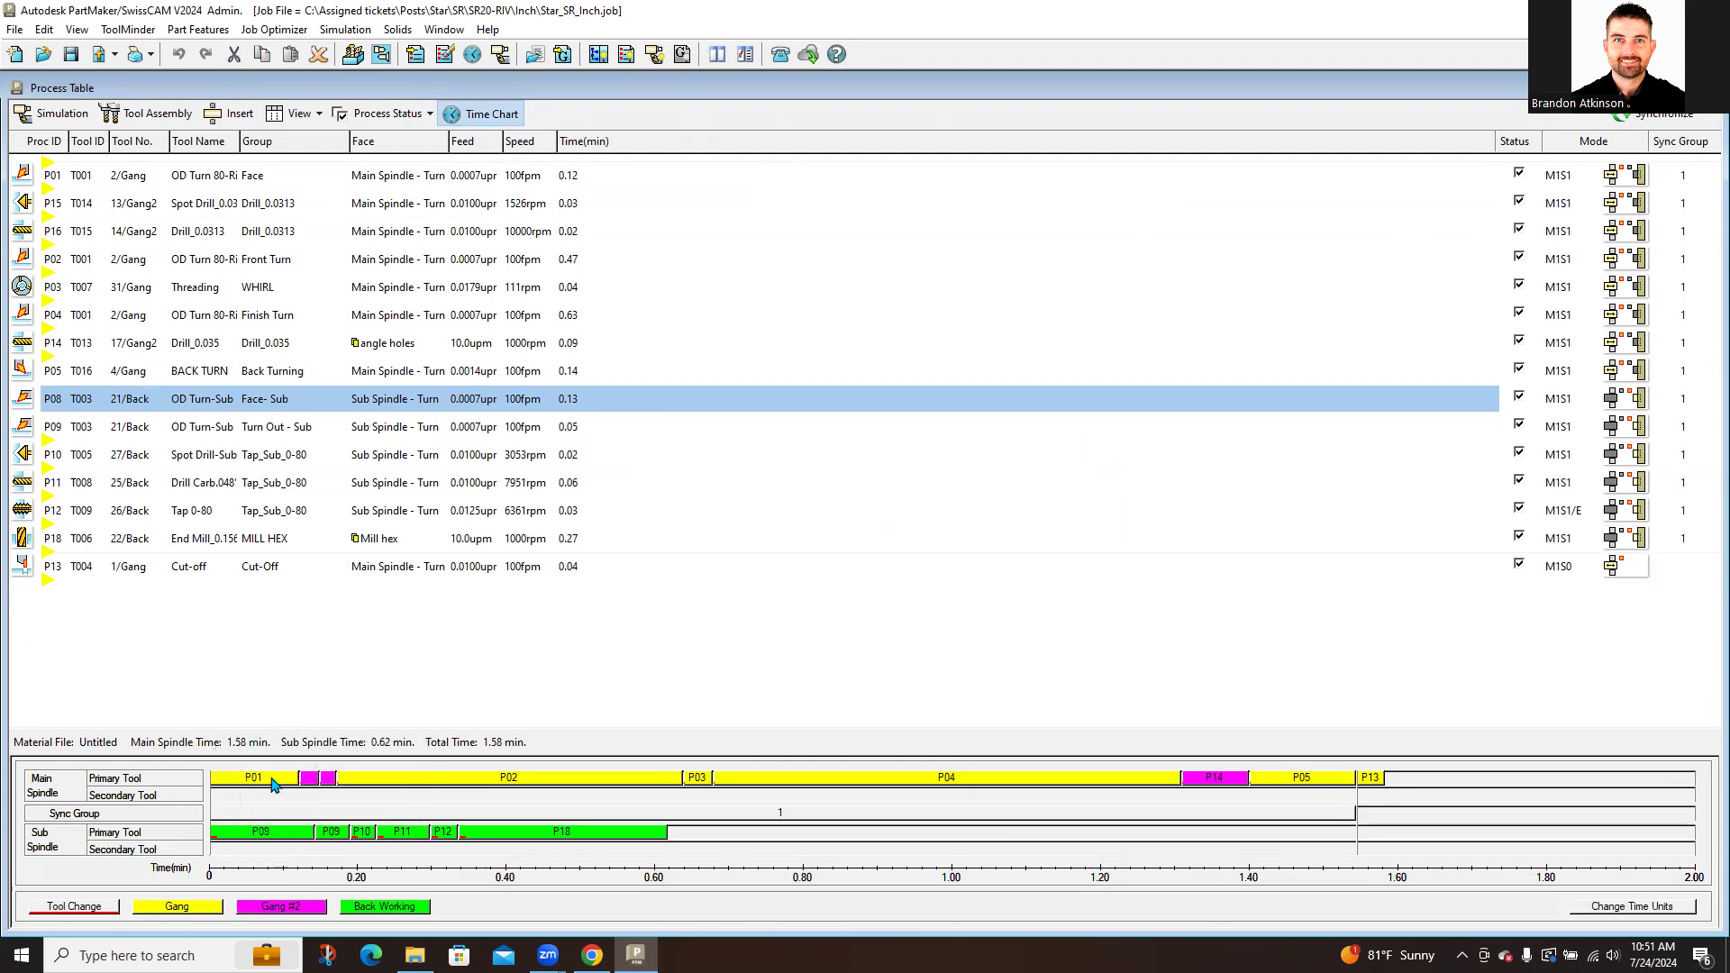
Step: Check P13 Cut-Off's timing, then set its sub spindle to Follow Support (SF), making it M1SF
mouse_move(580, 784)
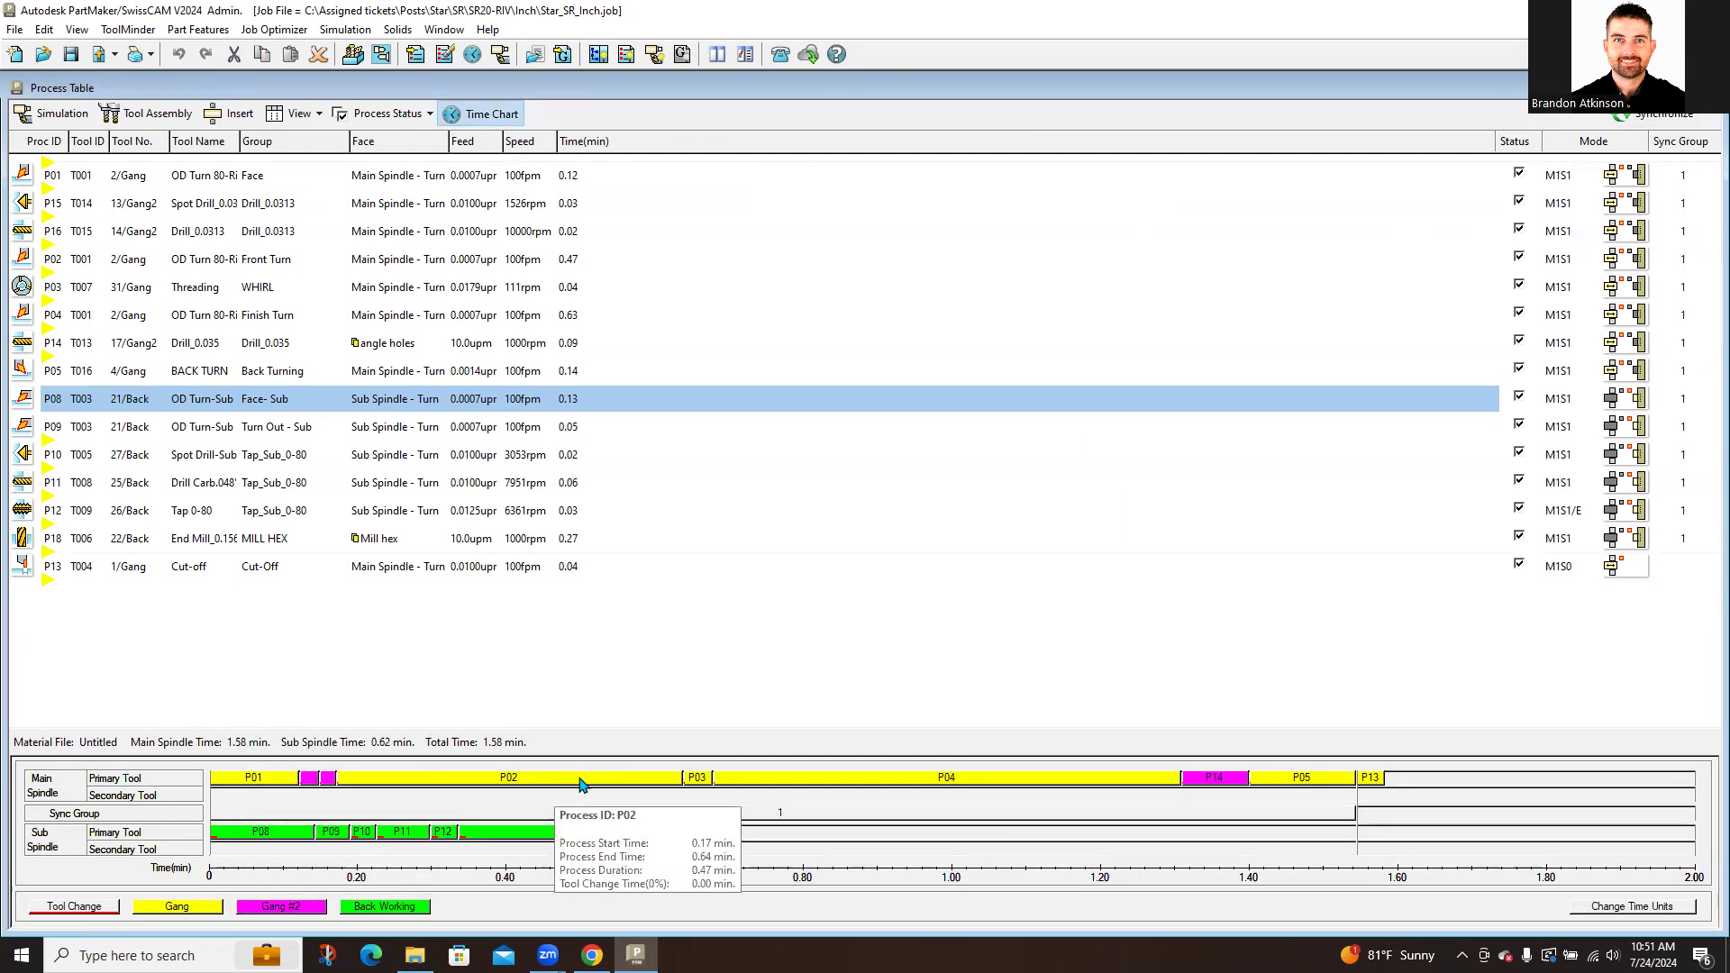
click(1370, 784)
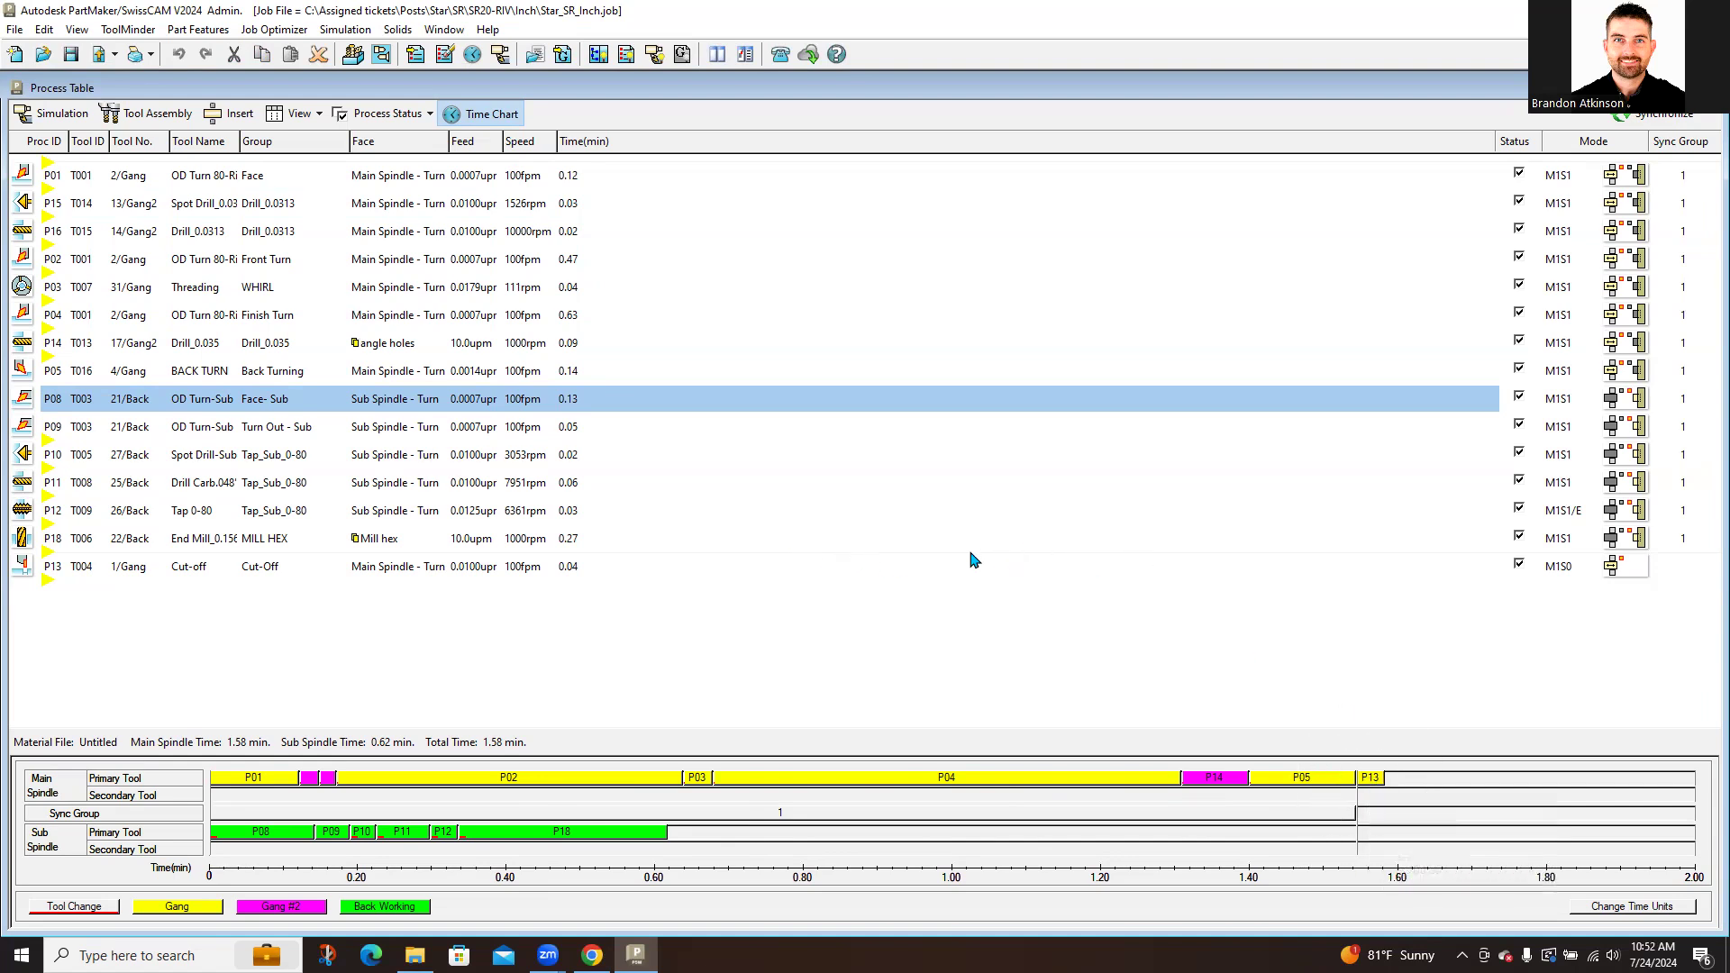
double_click(1622, 565)
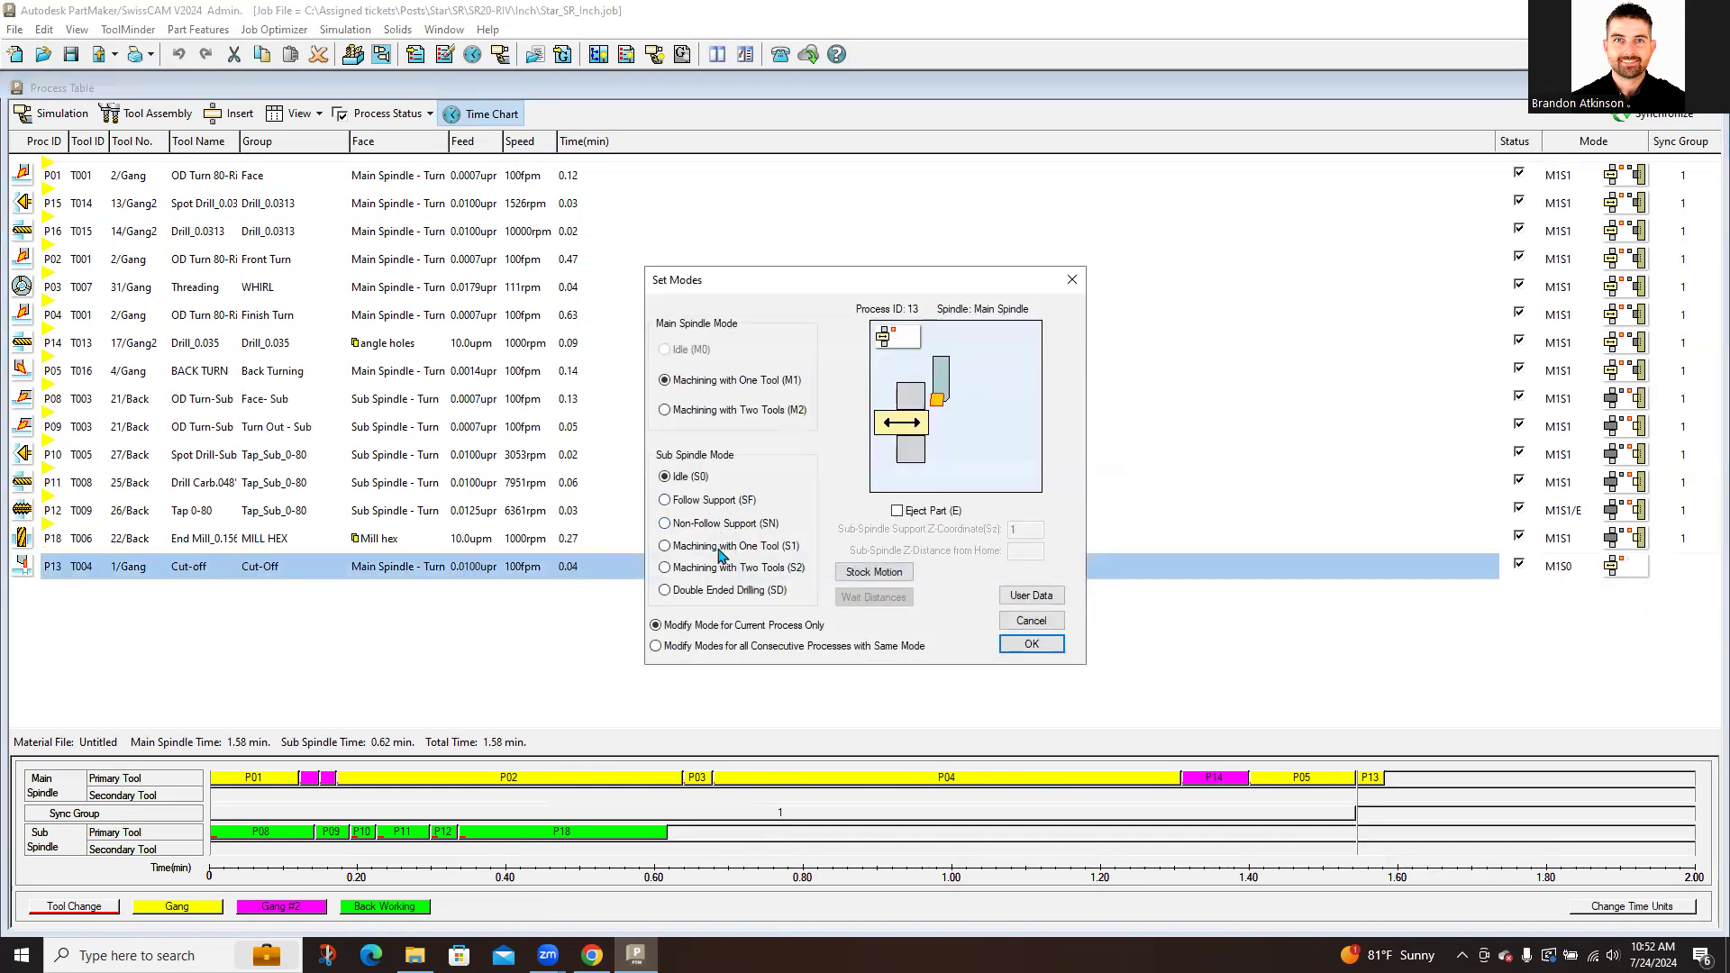
click(707, 501)
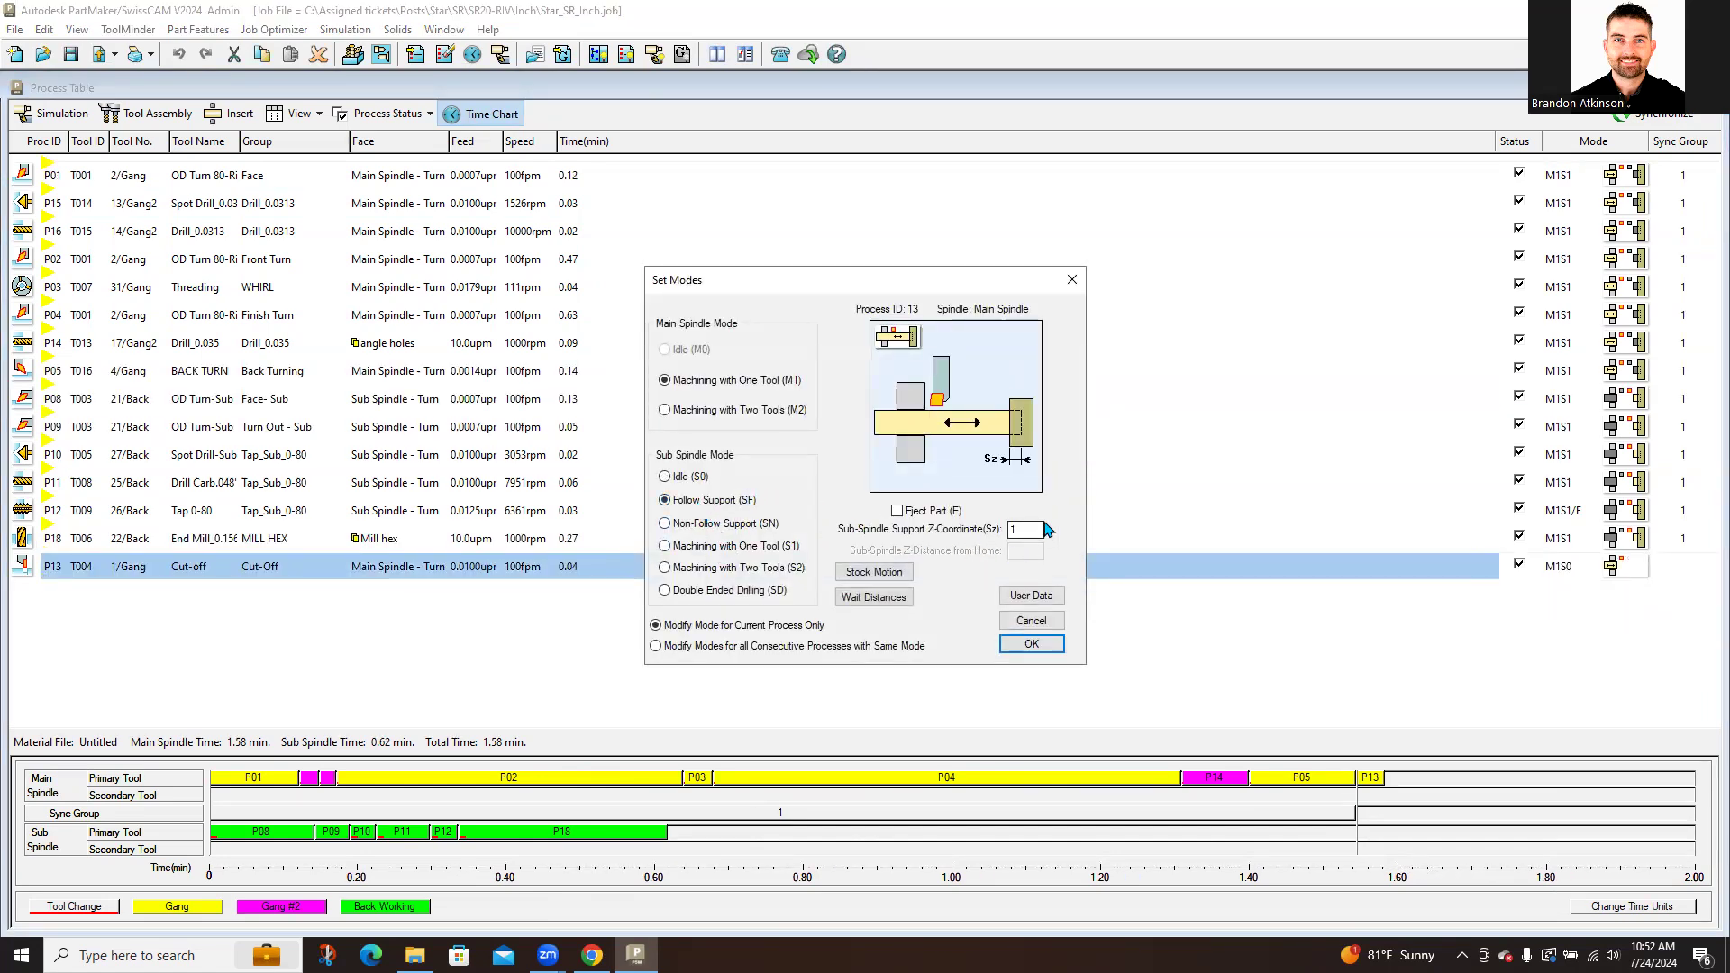
click(1032, 645)
click(1030, 646)
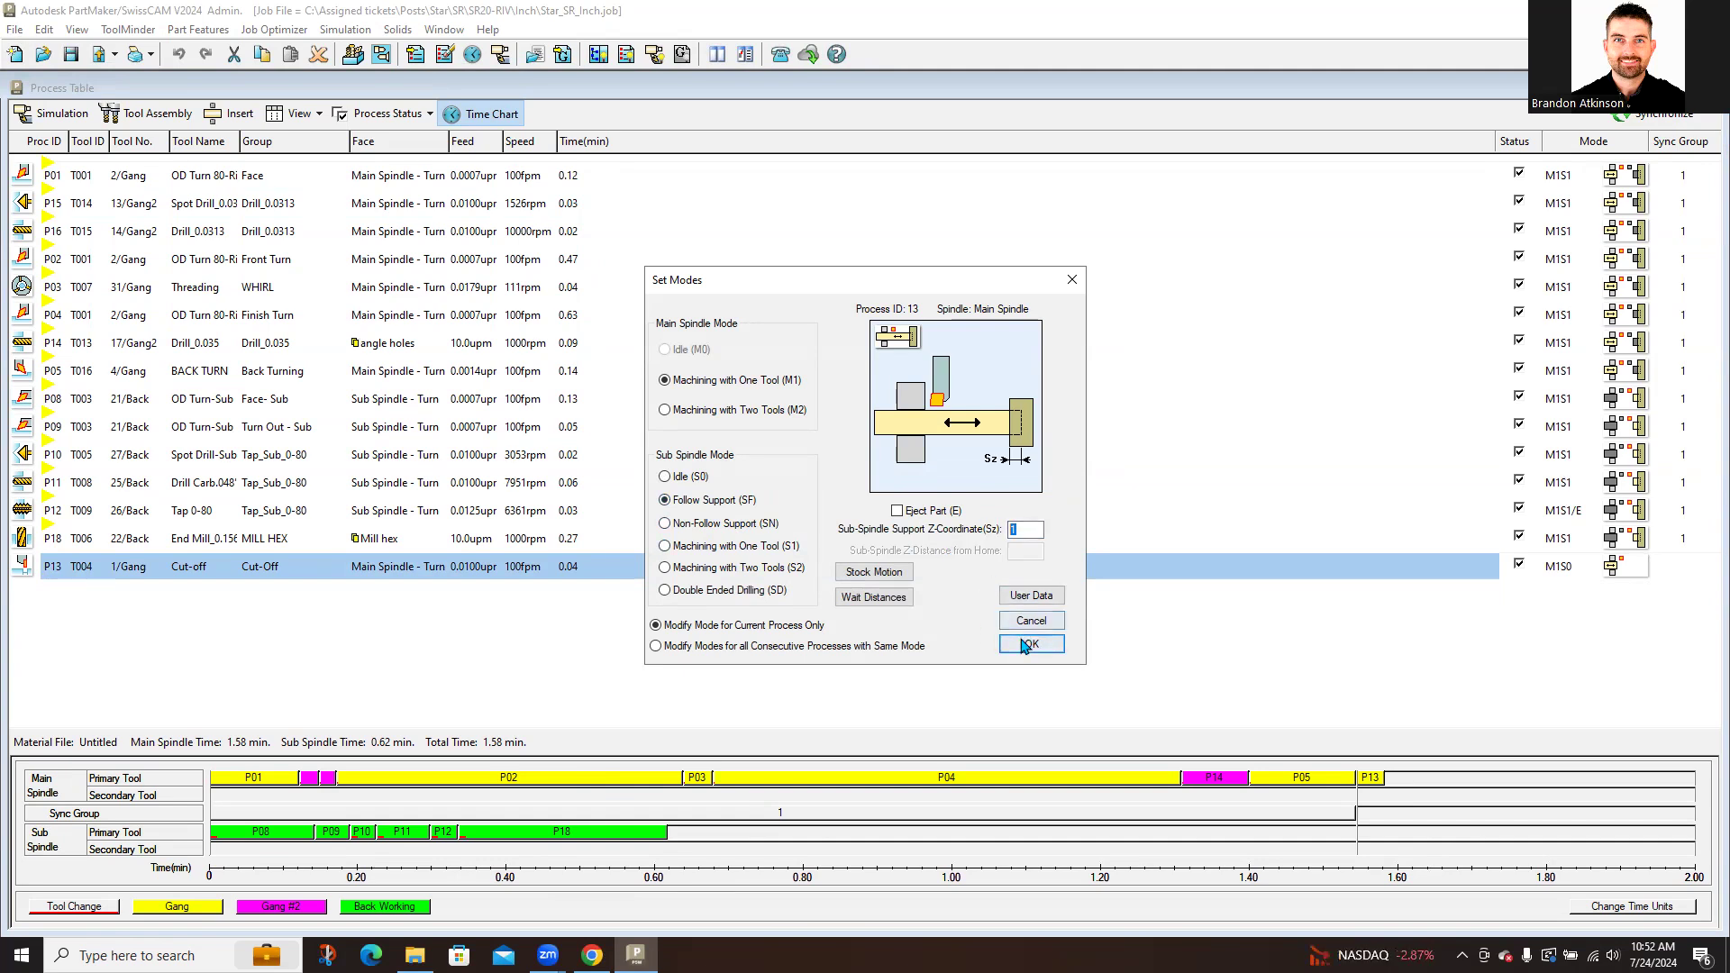
click(1712, 87)
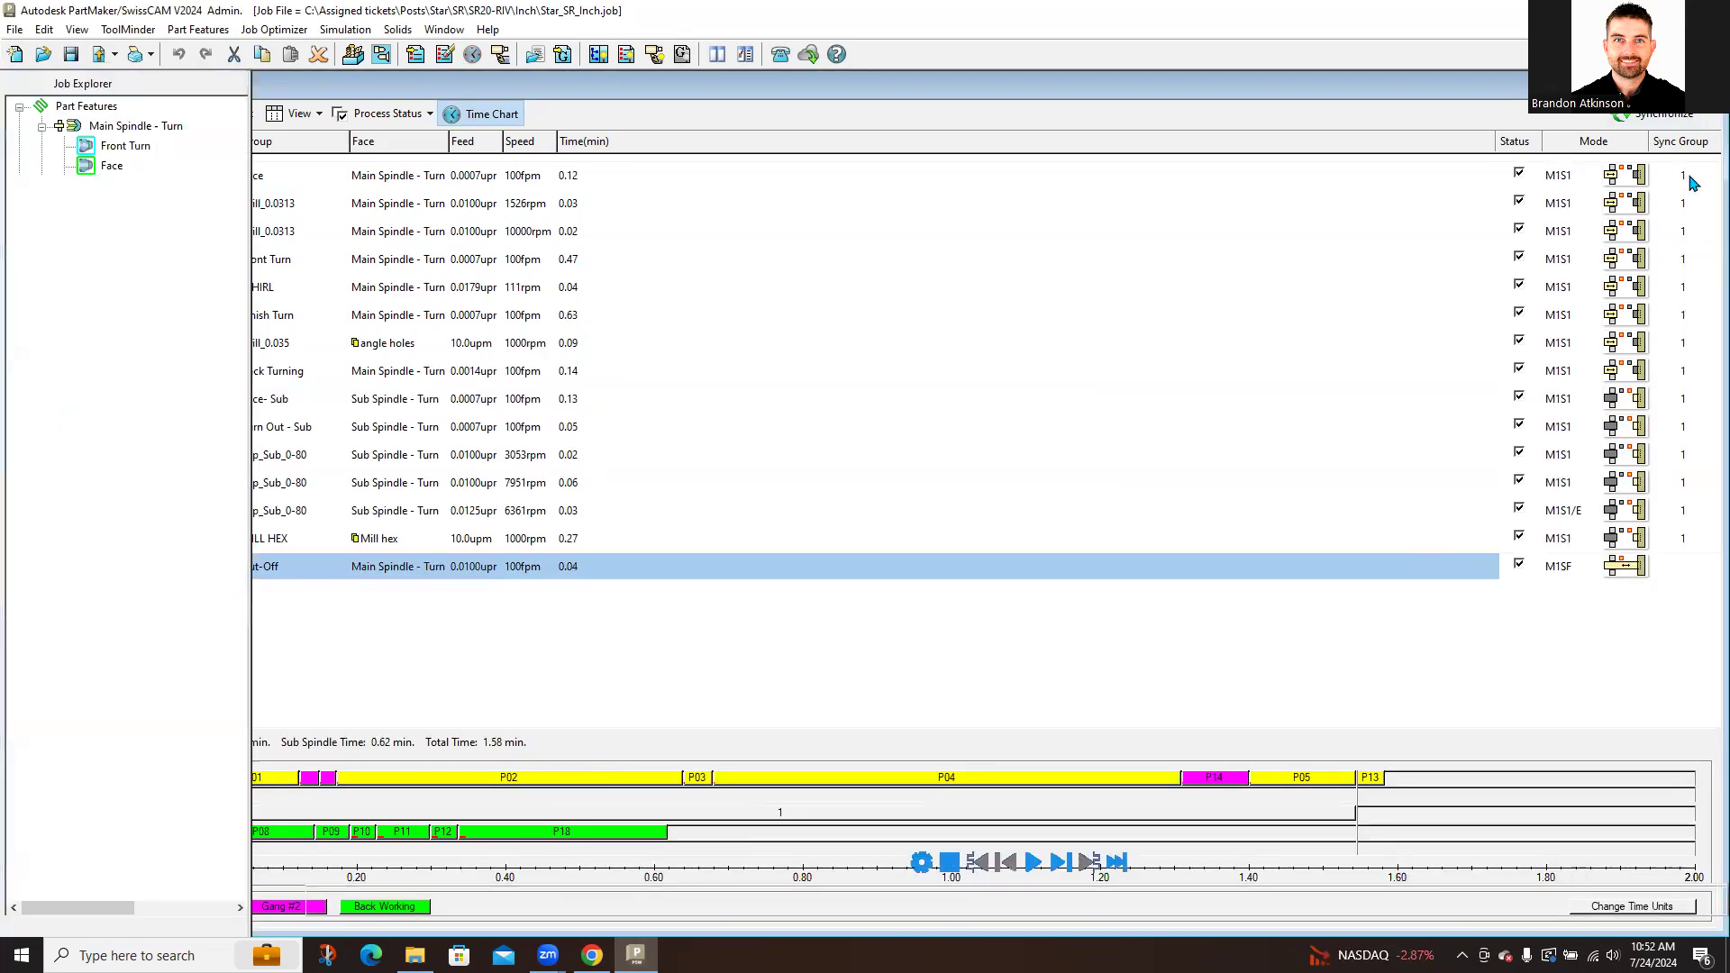
double_click(148, 140)
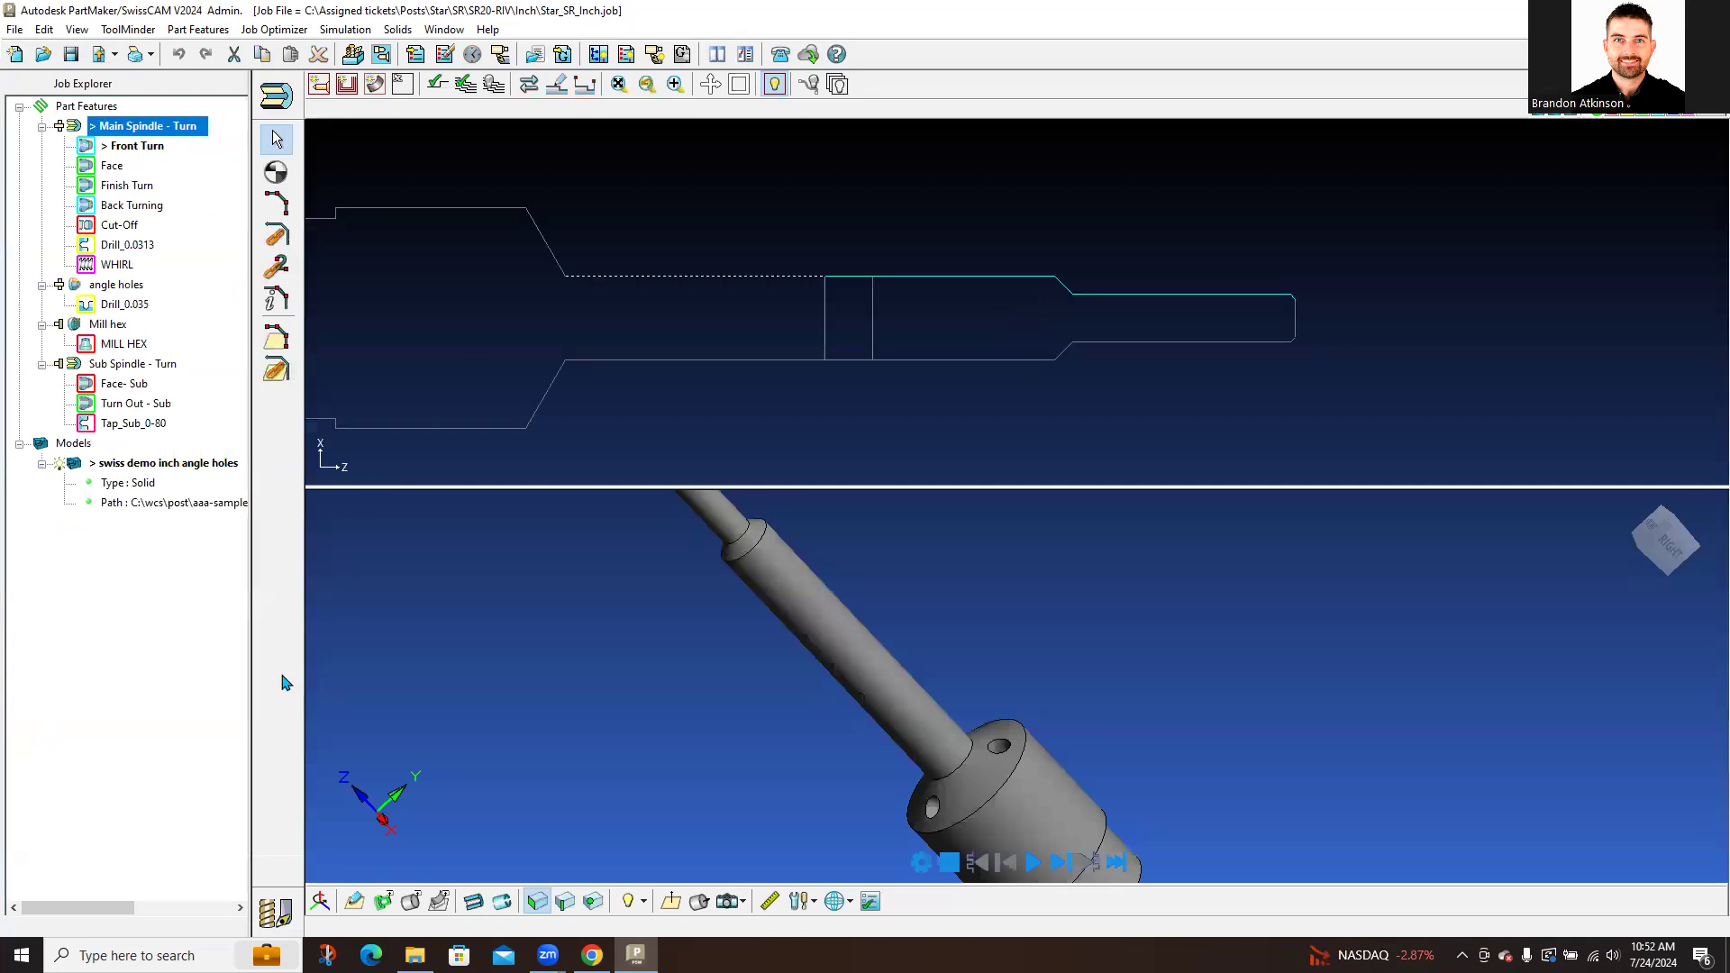
click(273, 906)
double_click(392, 209)
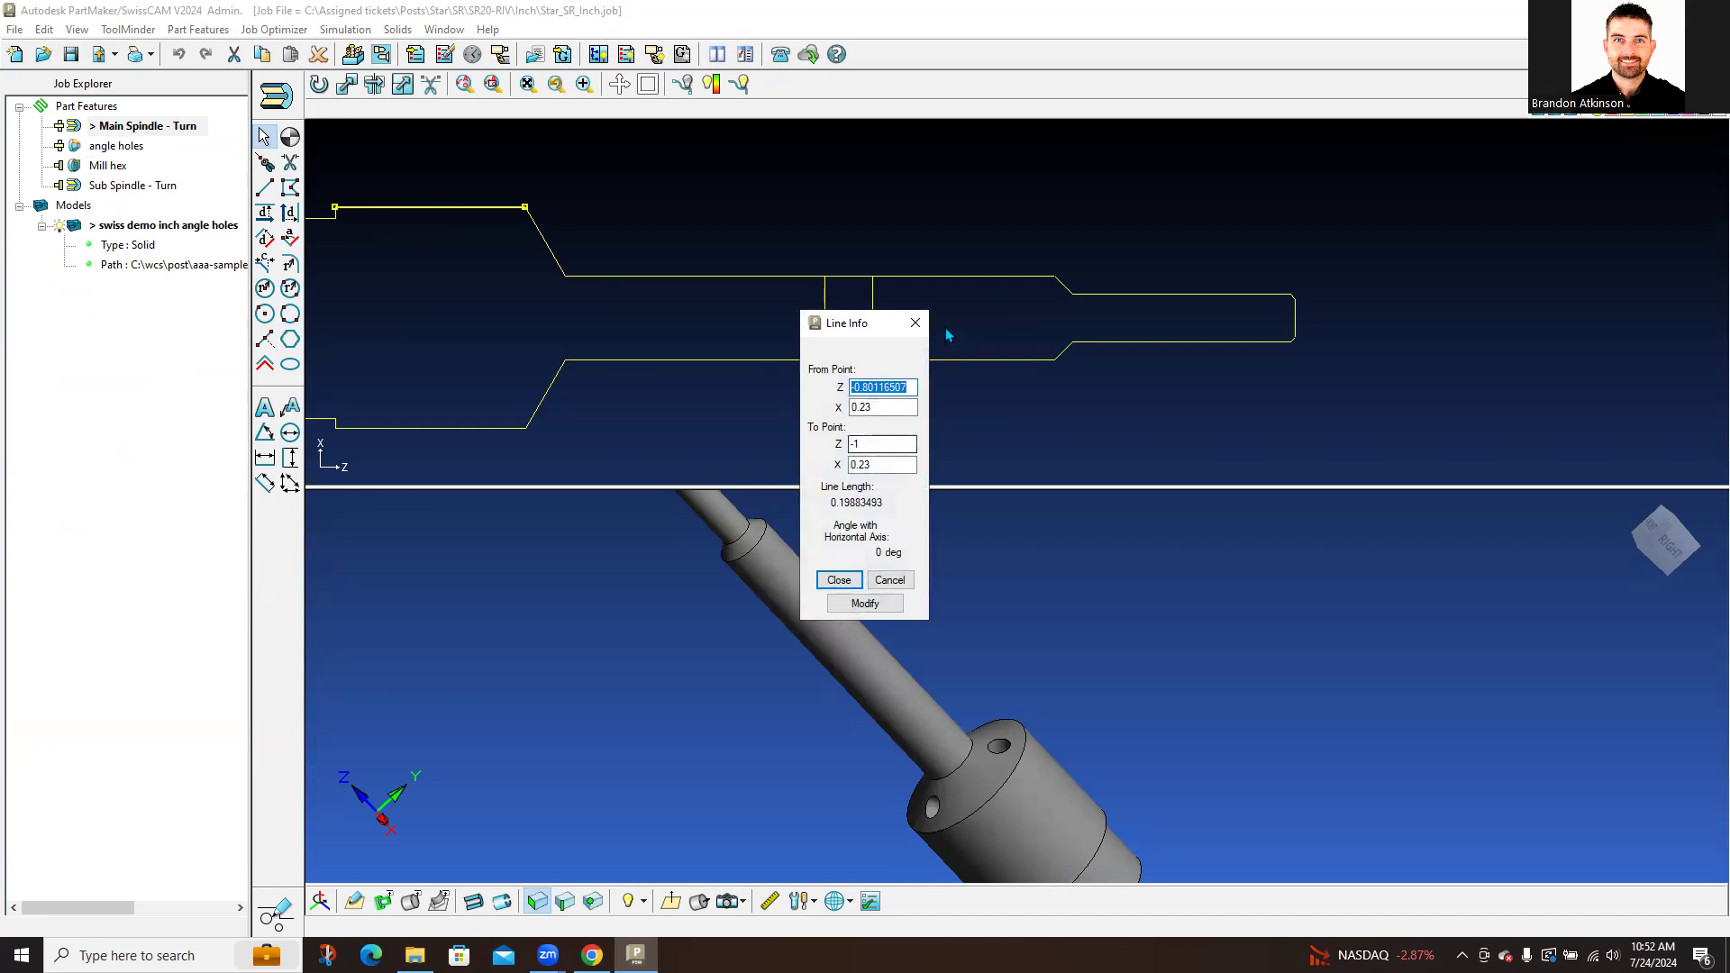
click(916, 324)
middle_drag(424, 256, 837, 307)
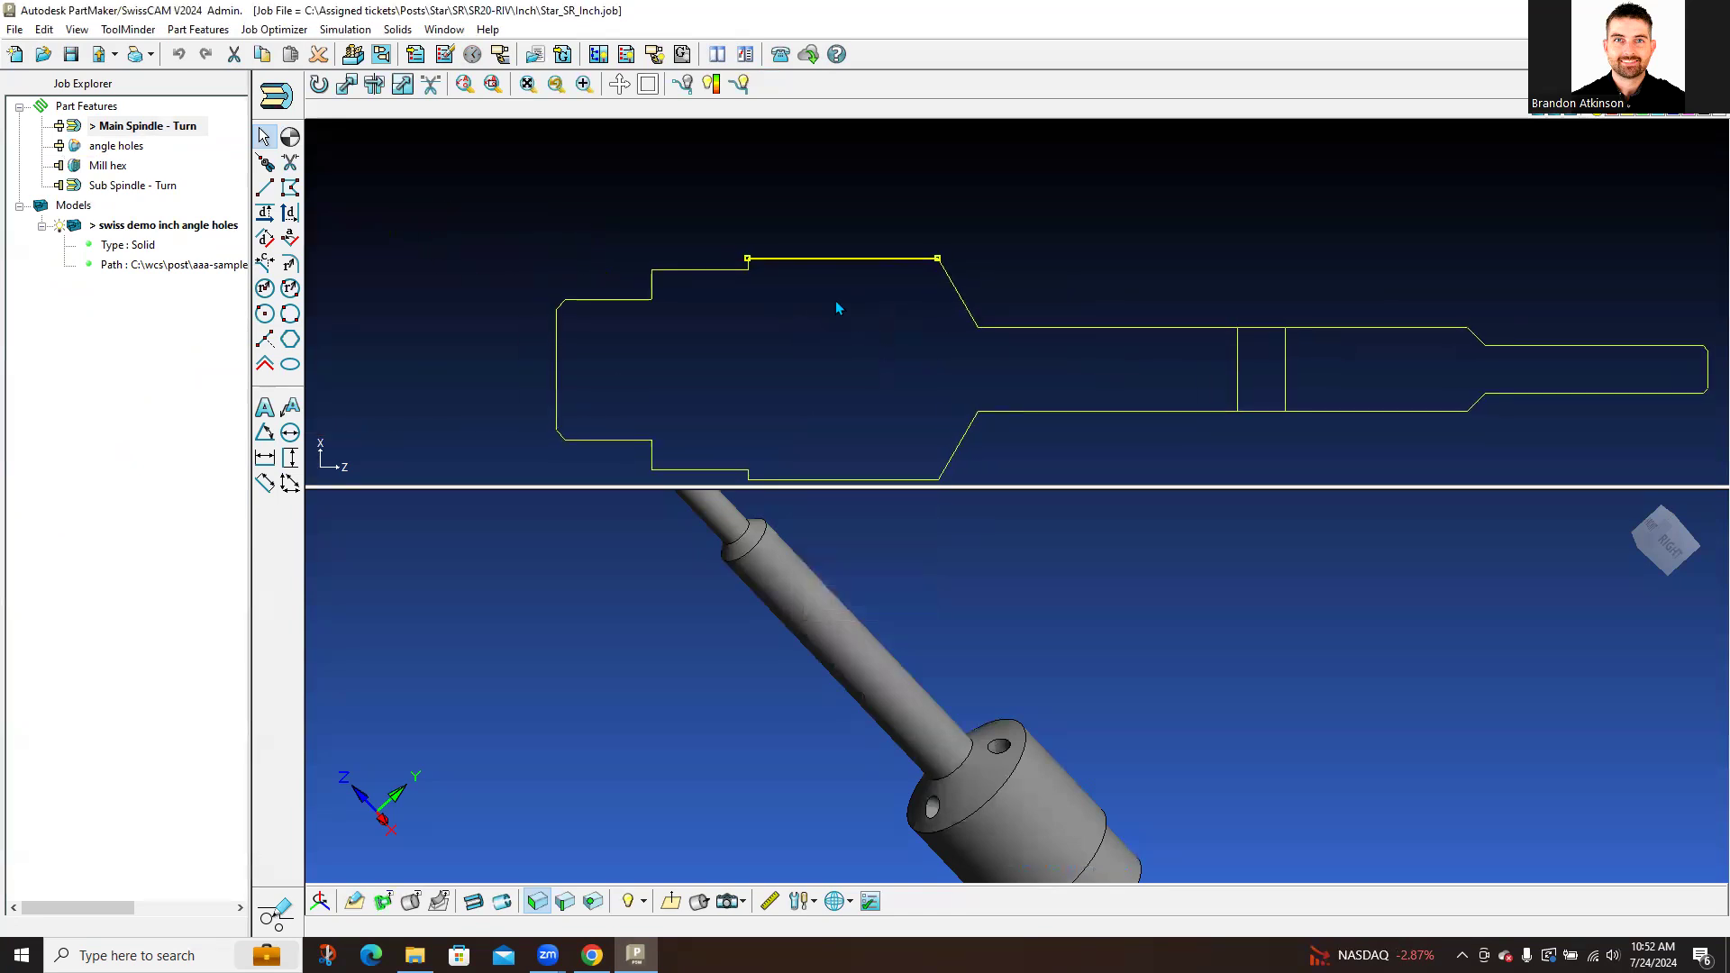
click(778, 371)
click(418, 54)
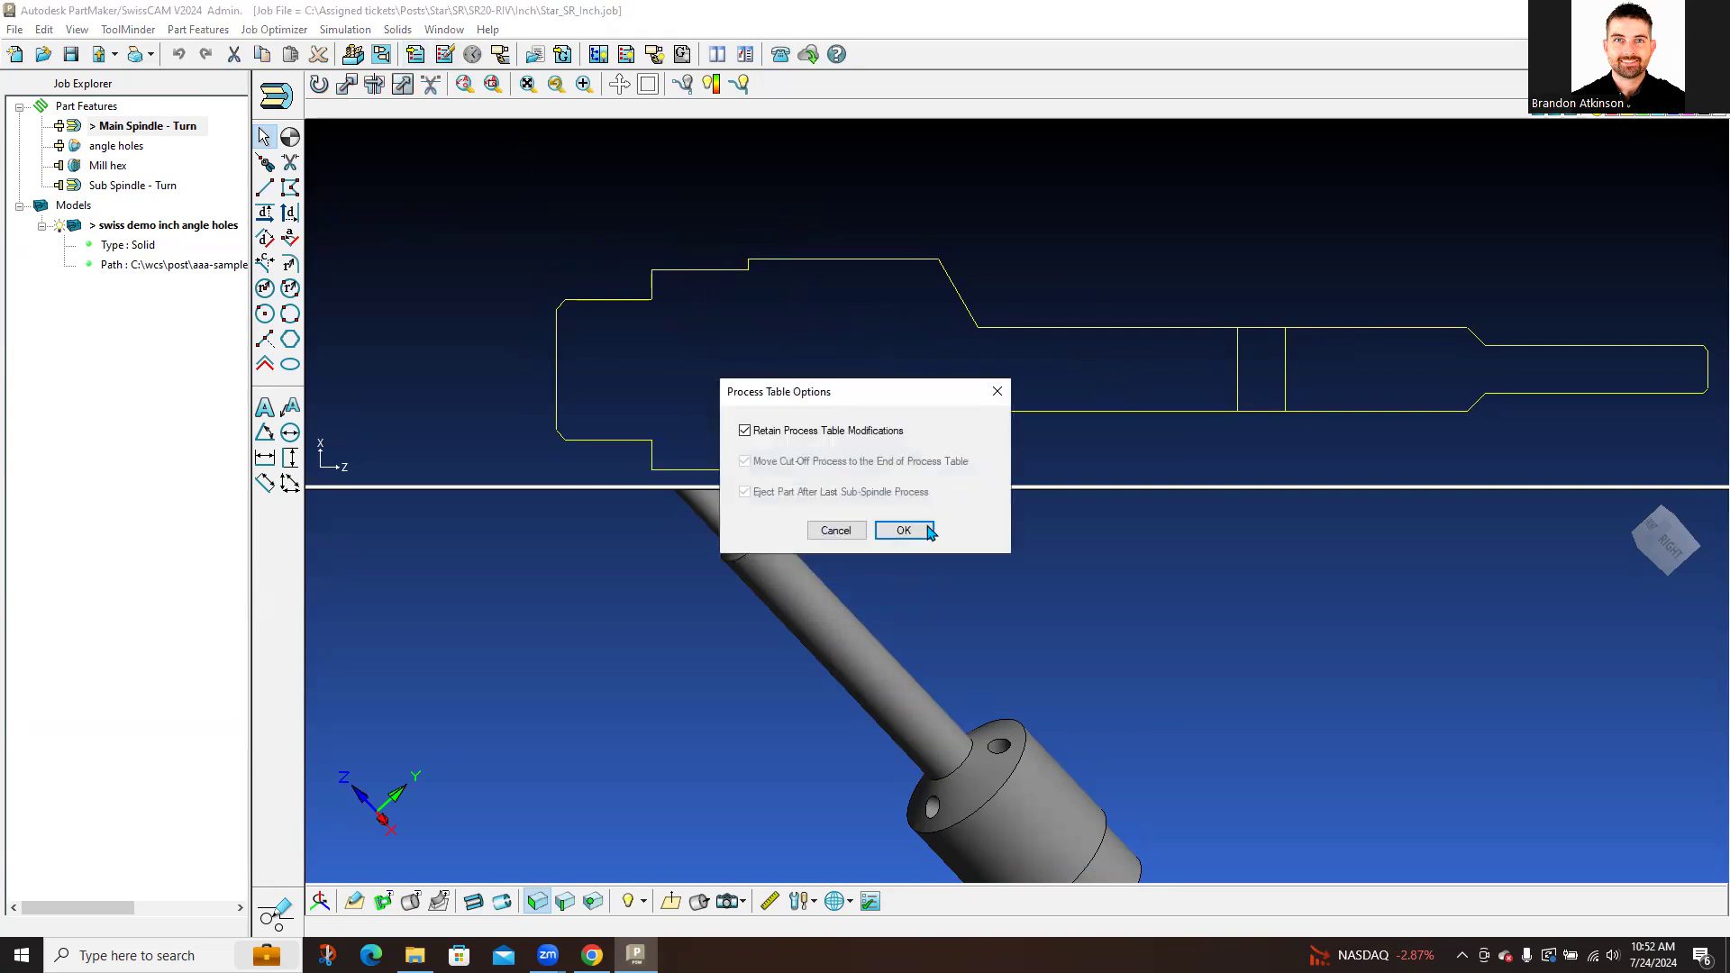
click(907, 530)
click(1623, 568)
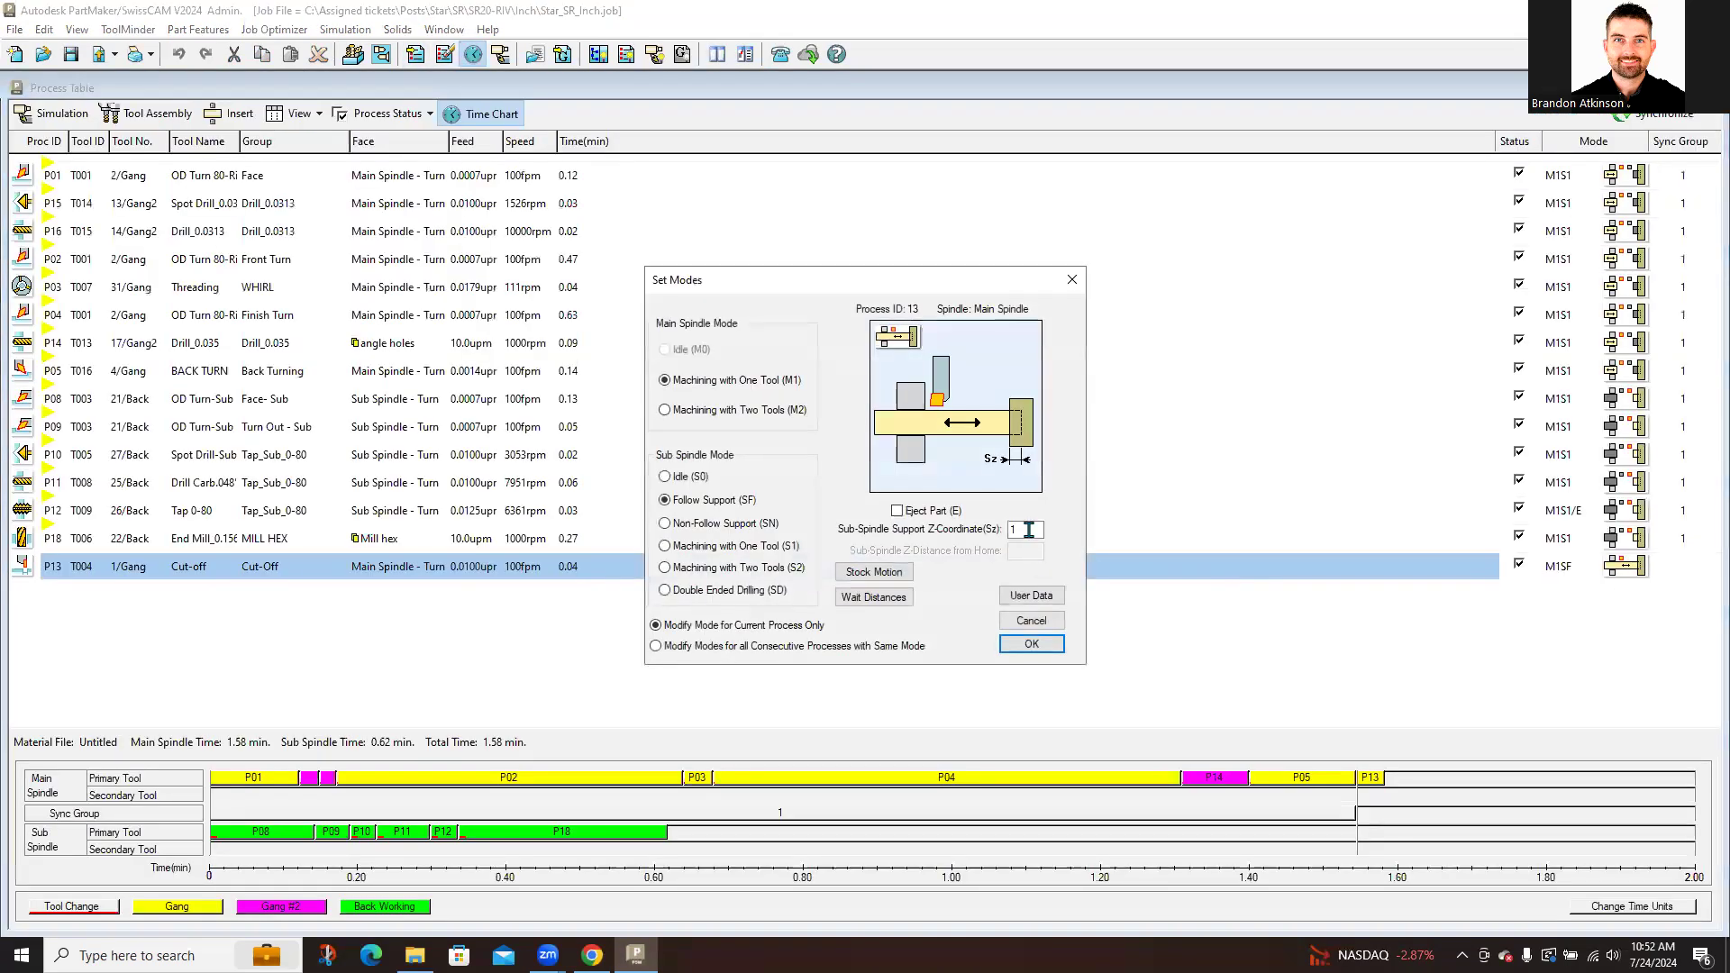
click(1030, 643)
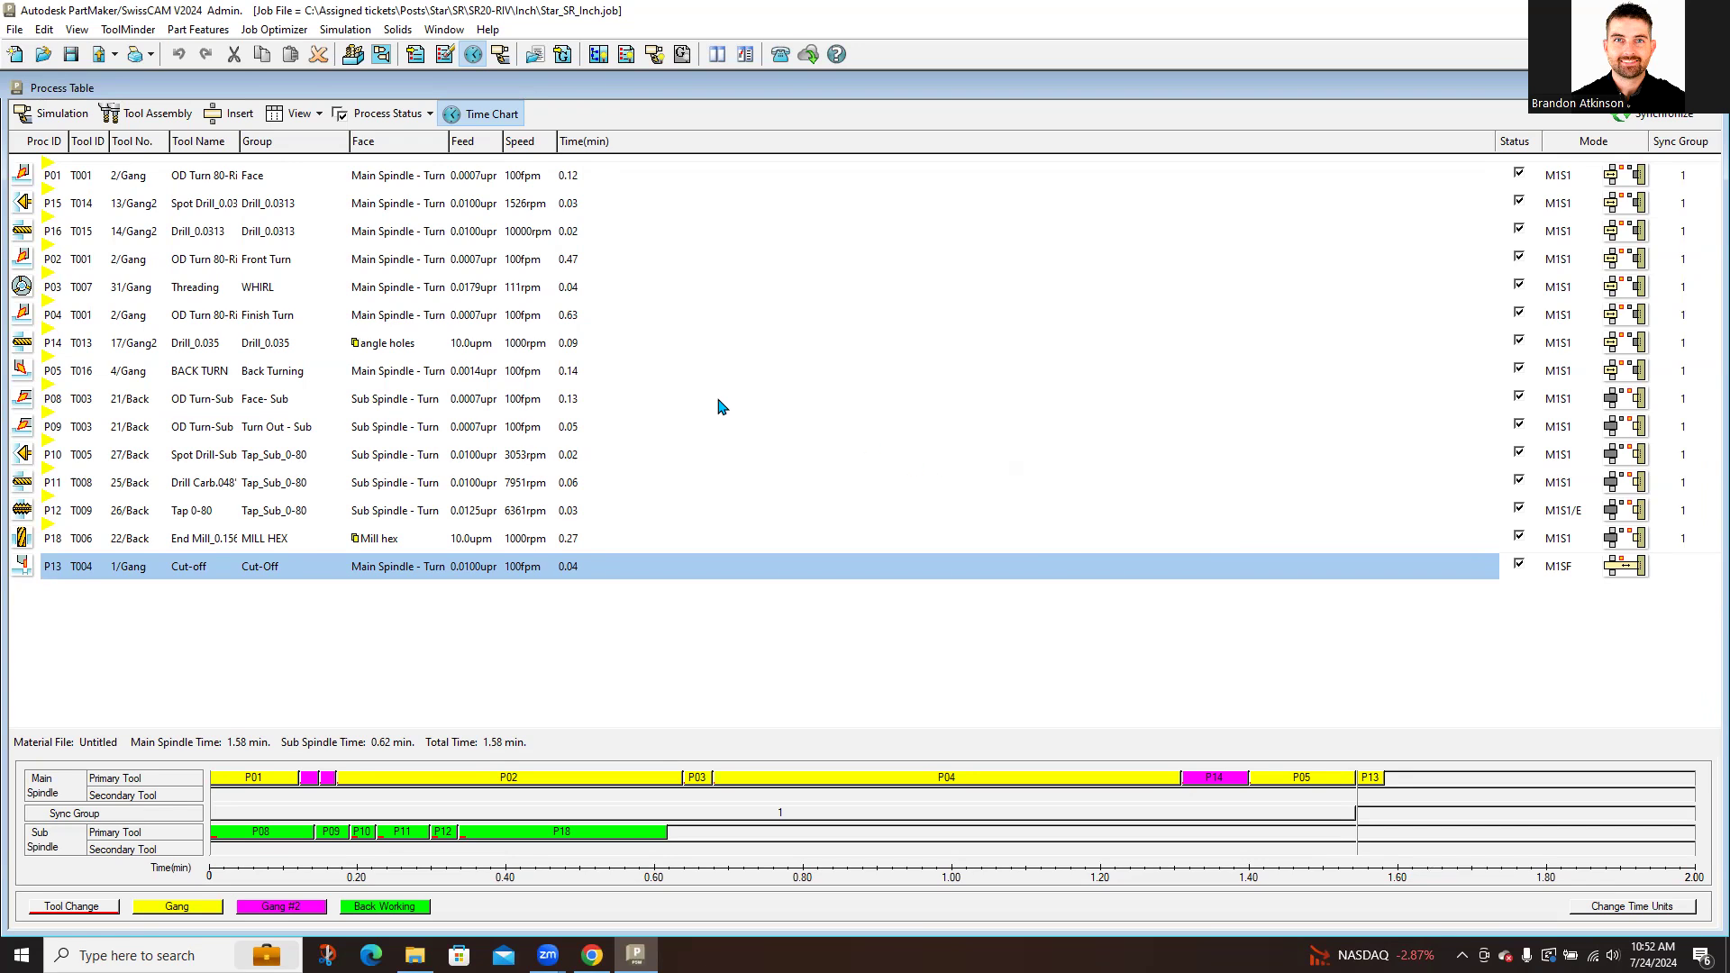
Step: Open Full Machine Simulation on the star_sr20_R4 model and orbit it to inspect the machine
click(56, 118)
middle_drag(1240, 365, 1192, 413)
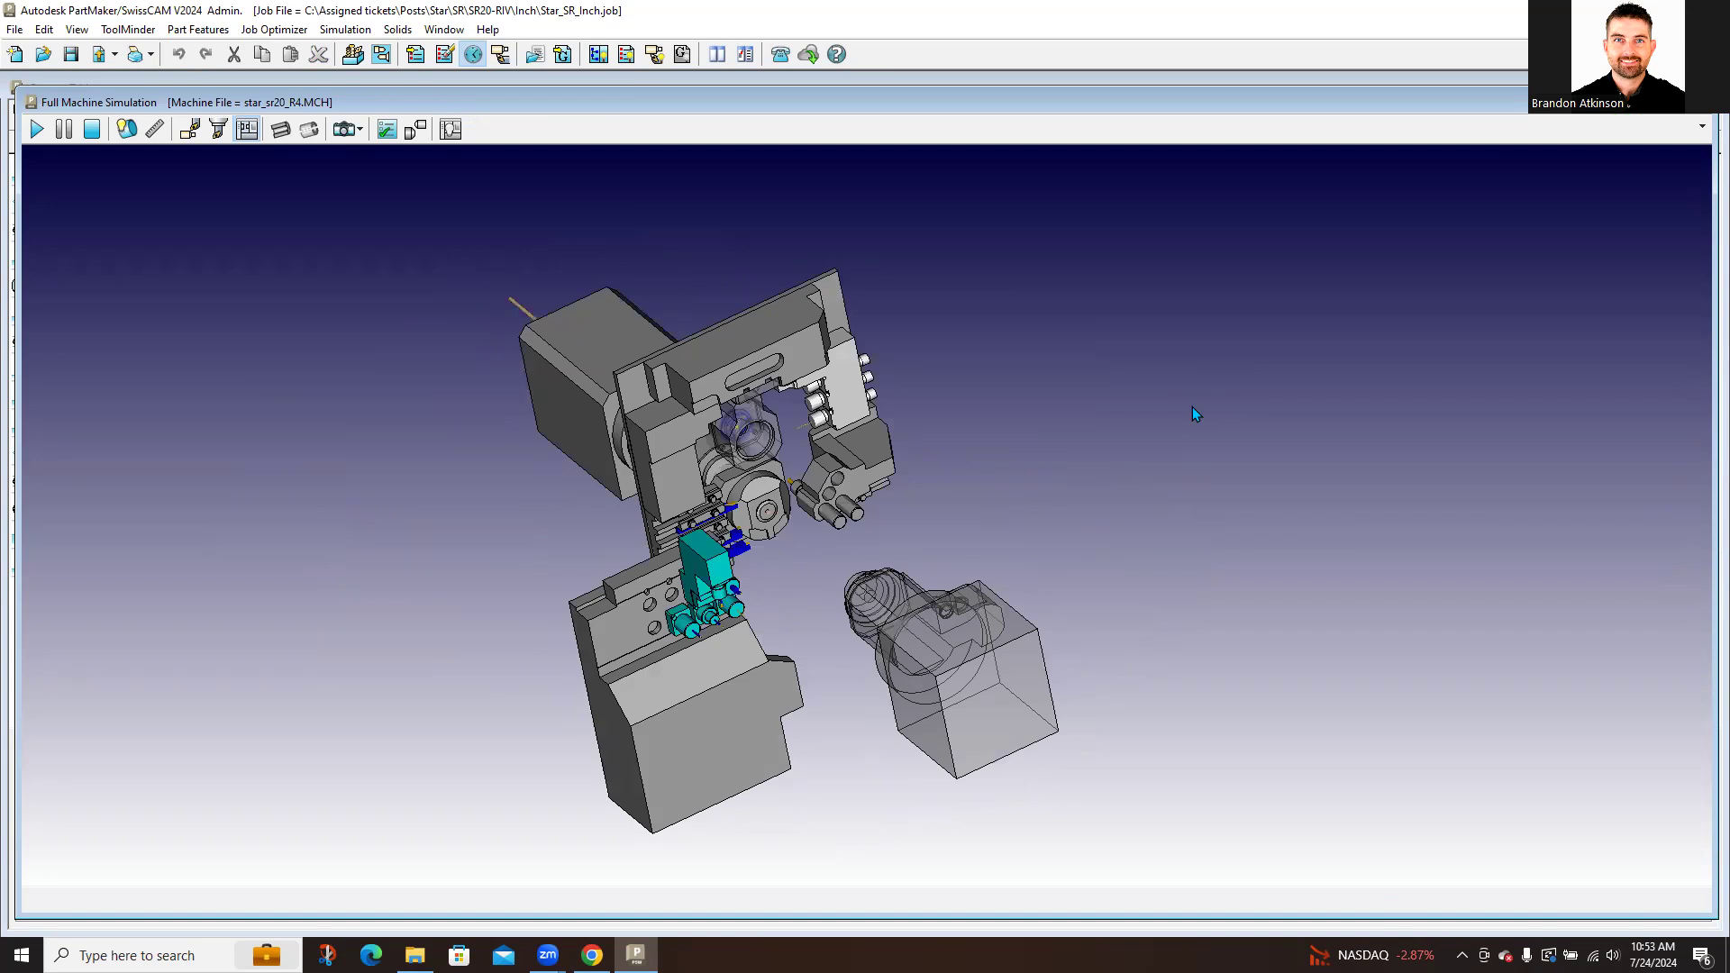
Step: Turn off the full machine view so only the bar stock and guide bushing are shown
scroll(721, 563, up, 4)
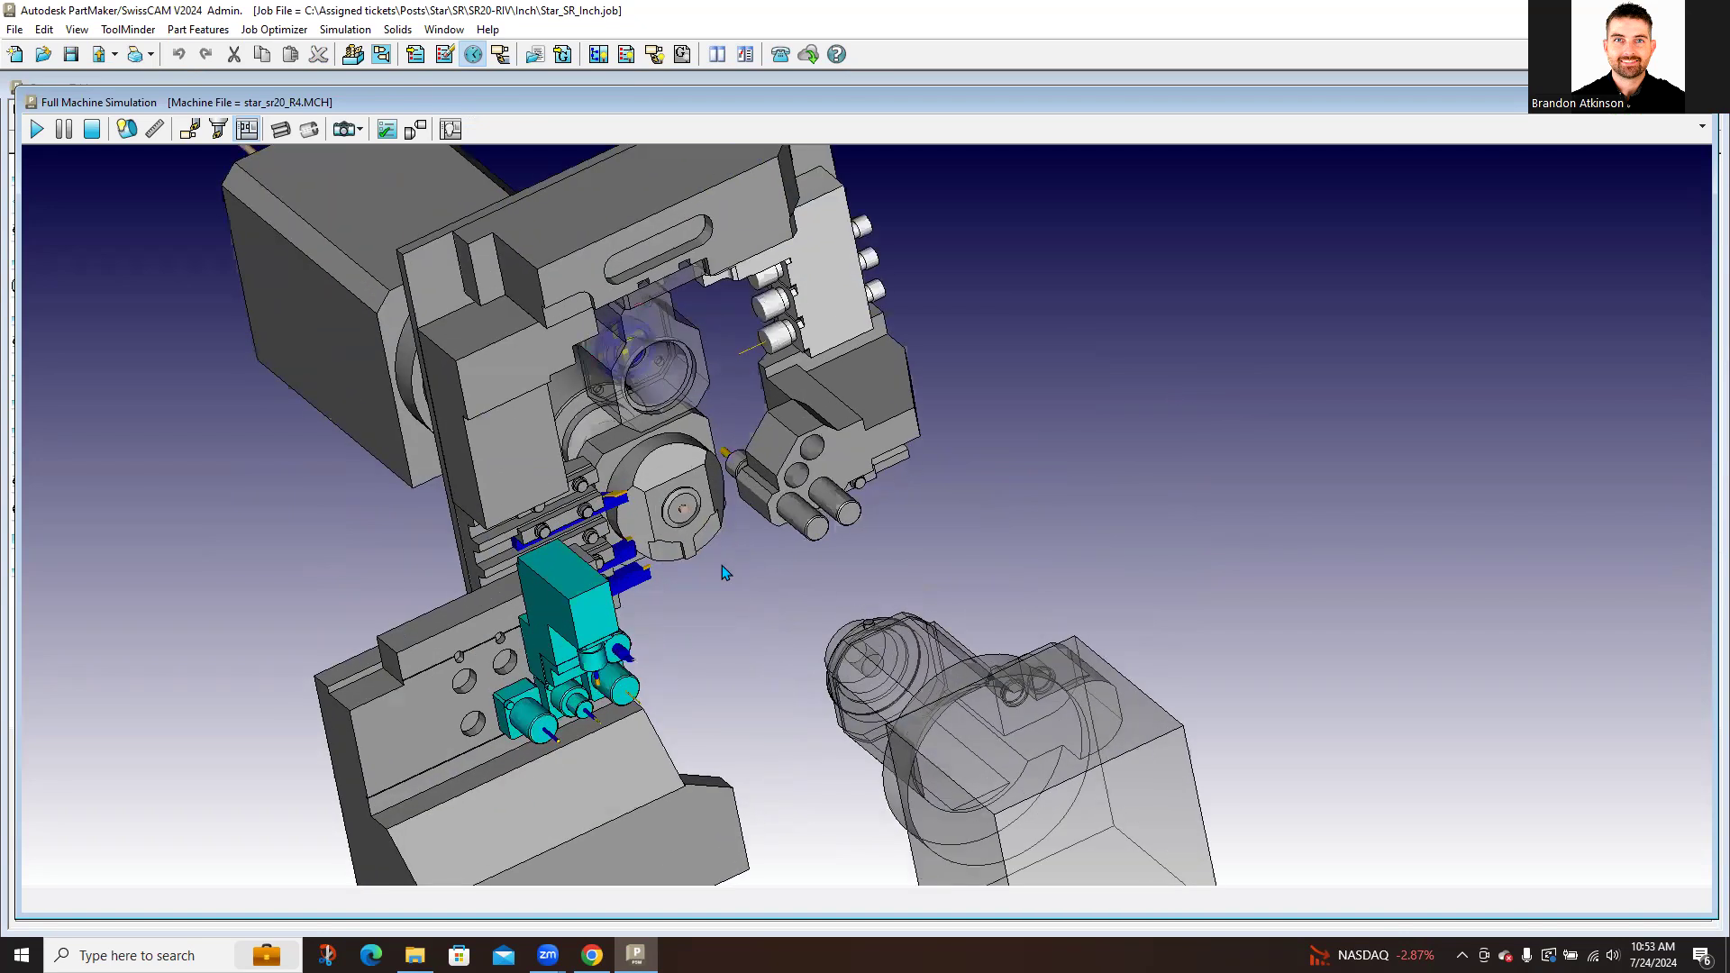
middle_drag(737, 577, 721, 556)
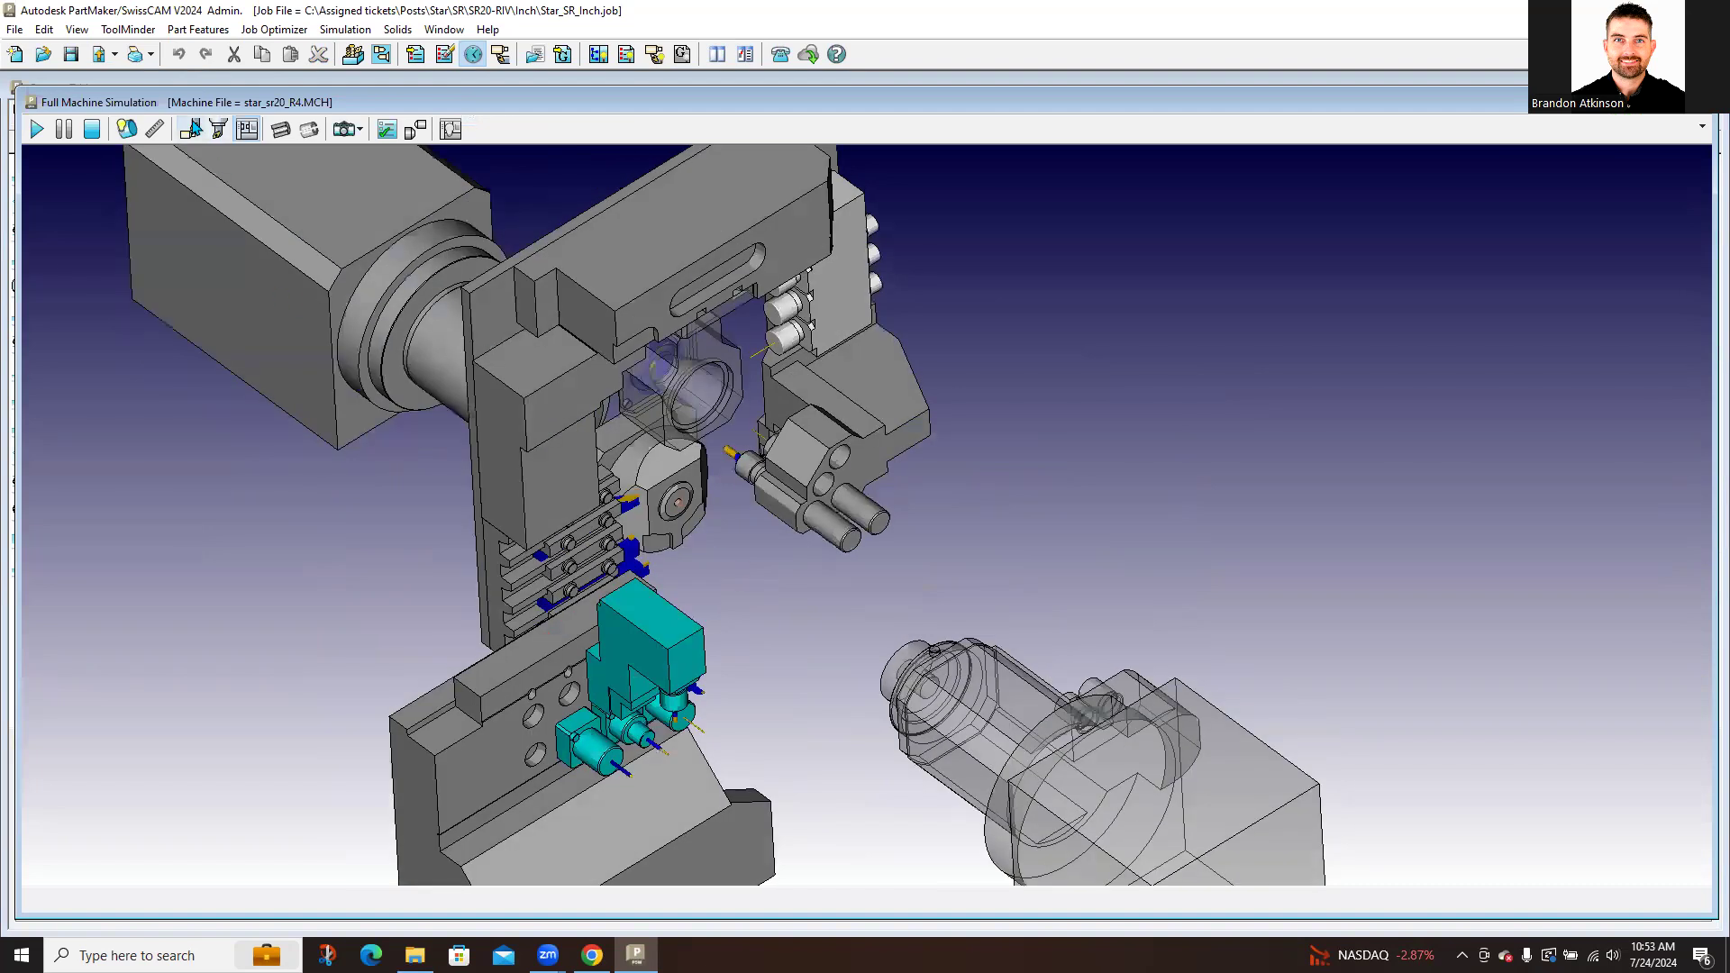
click(190, 129)
middle_drag(880, 596, 869, 652)
scroll(811, 578, up, 4)
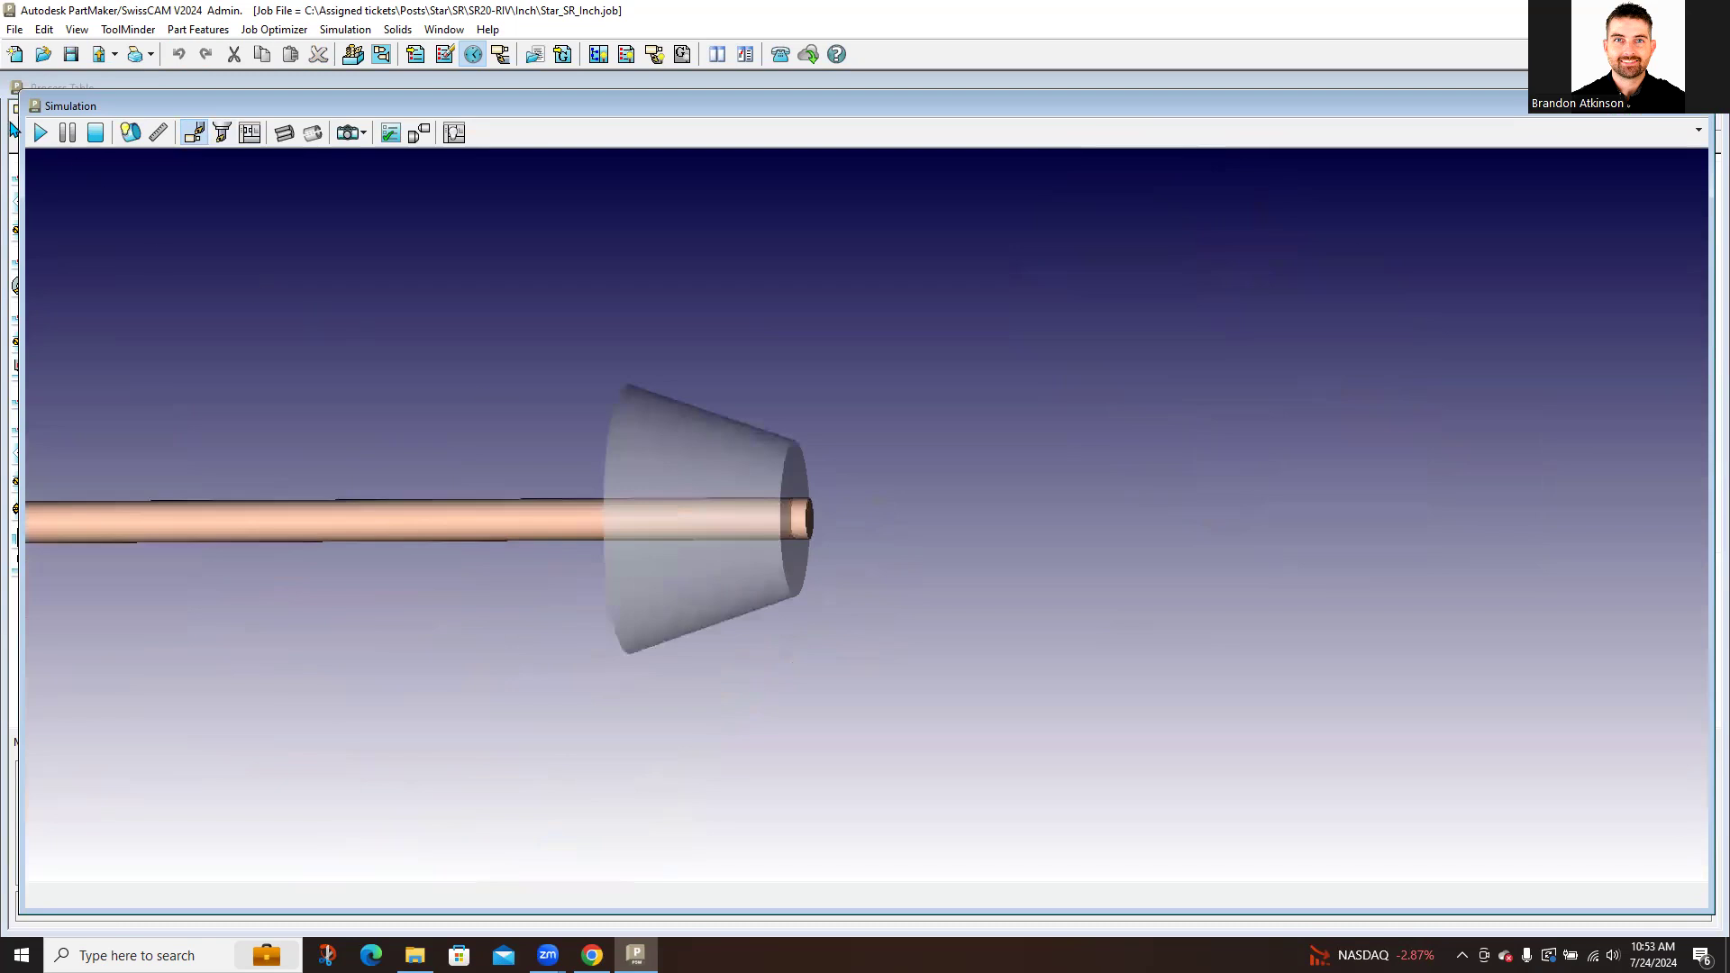
Step: Play the bar-stock simulation, reset it, and re-enable the Full Machine Simulation view
click(40, 132)
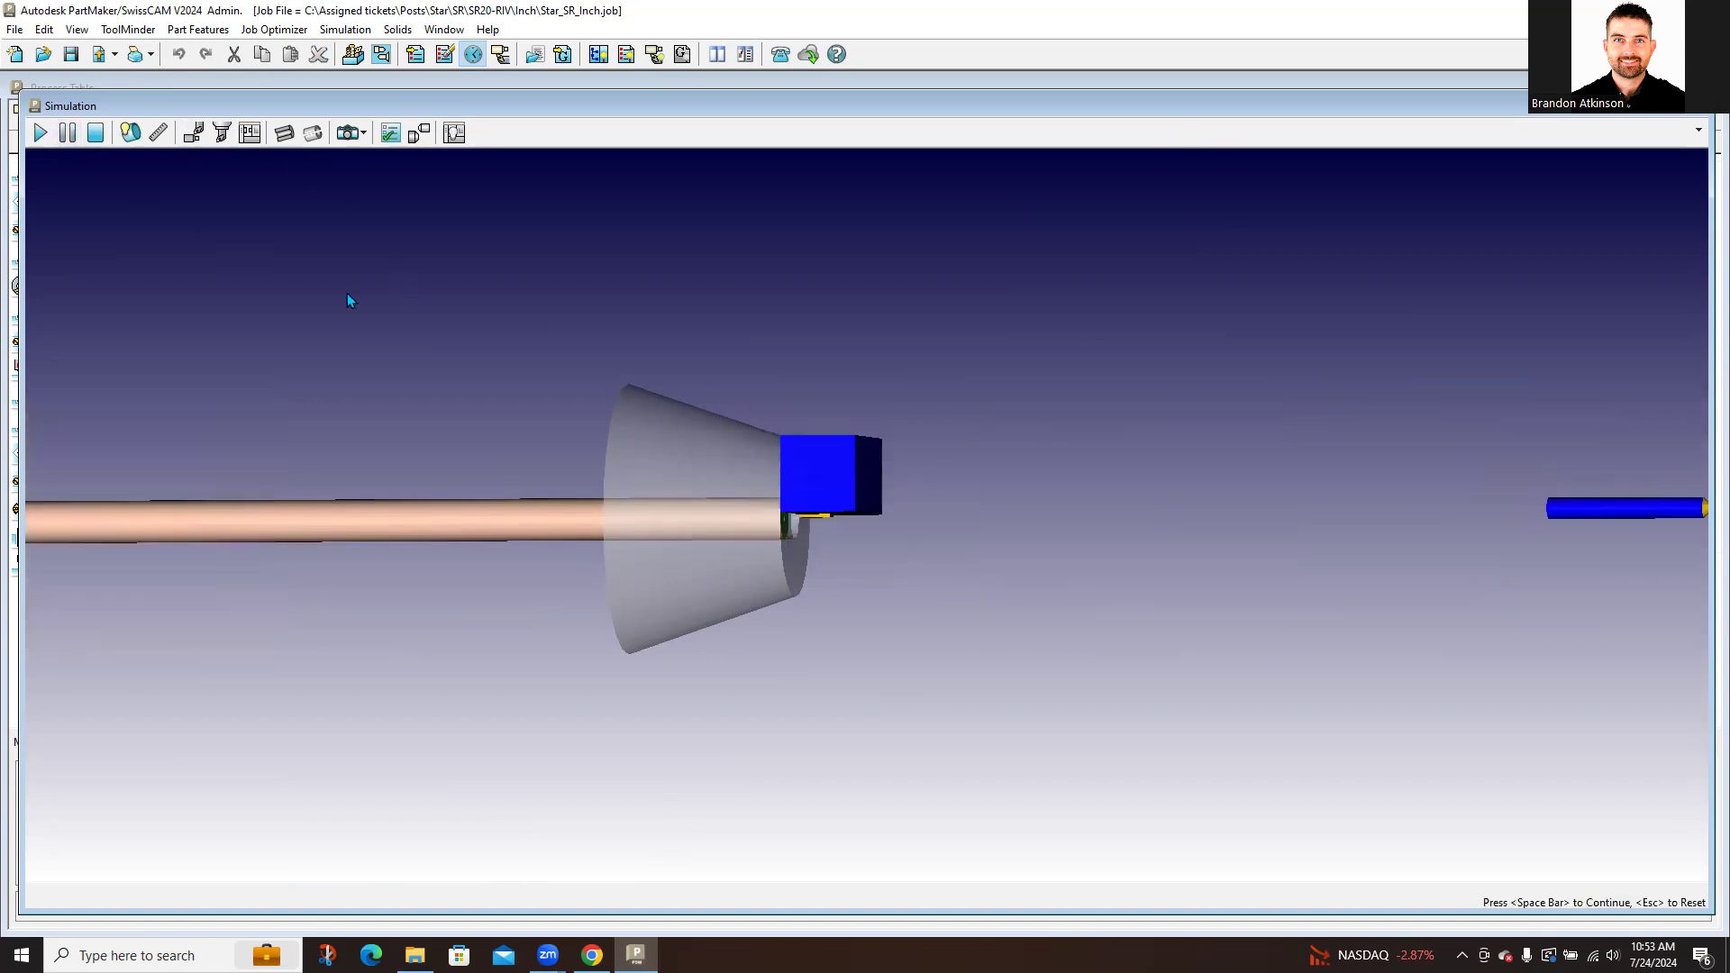
mouse_move(672, 442)
mouse_down()
mouse_move(672, 375)
mouse_move(664, 402)
mouse_move(695, 415)
mouse_up()
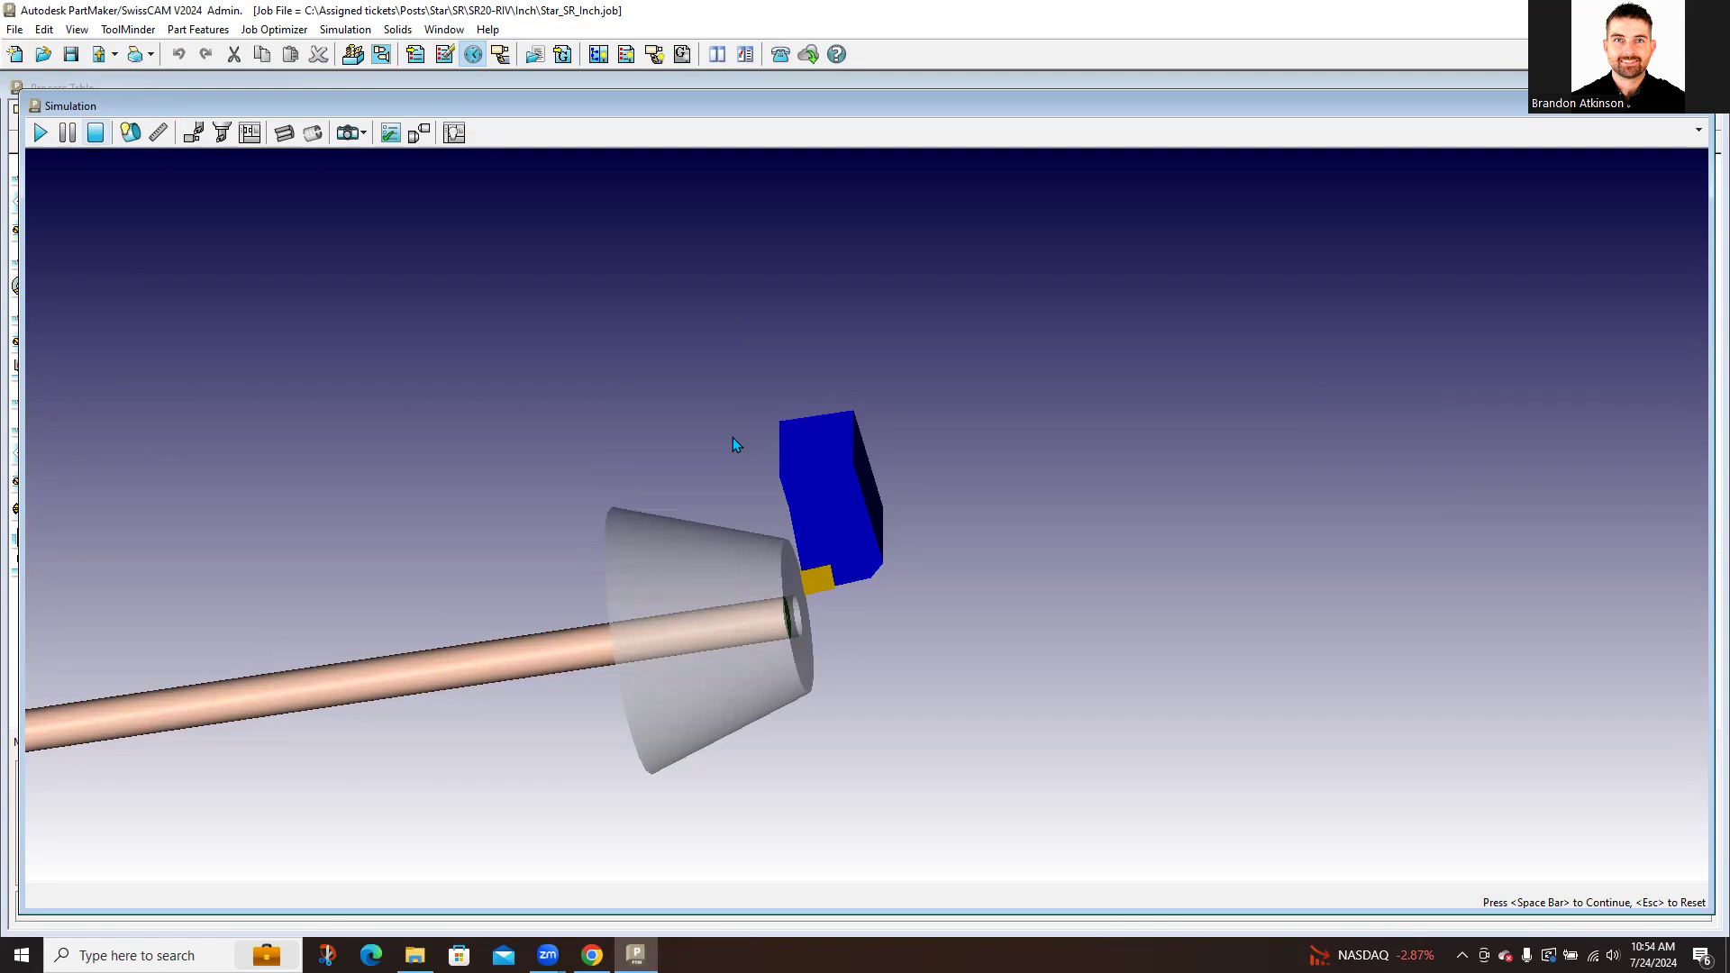
drag(839, 564, 842, 534)
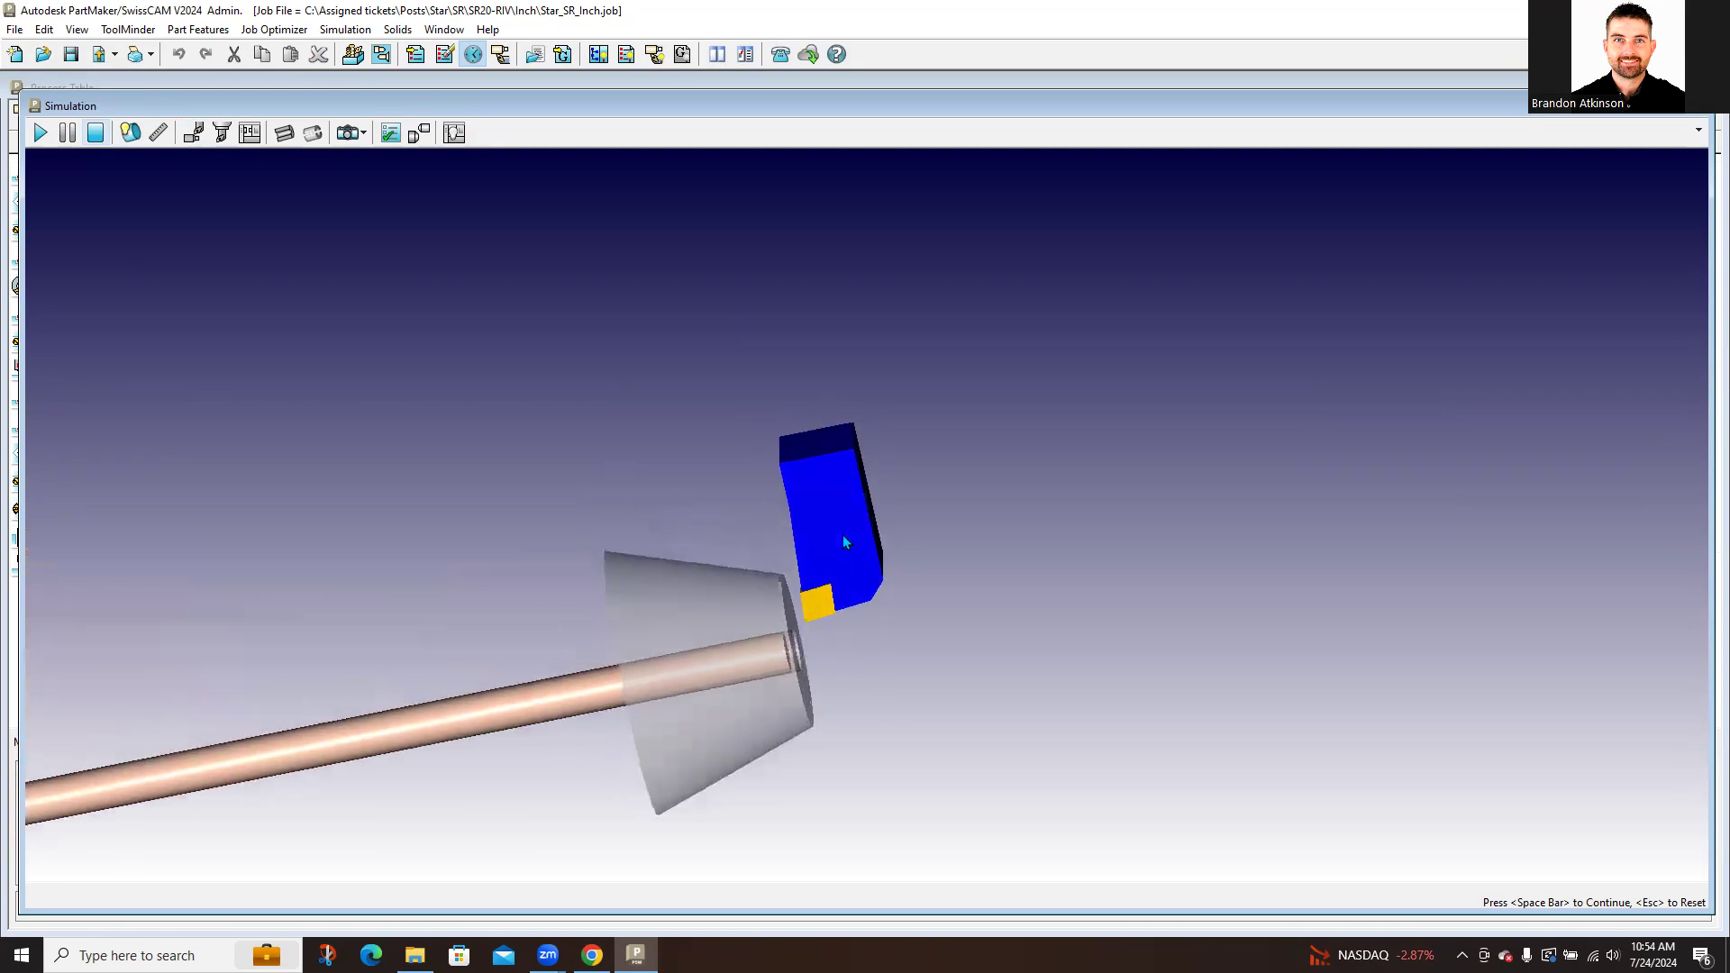
click(94, 136)
click(250, 134)
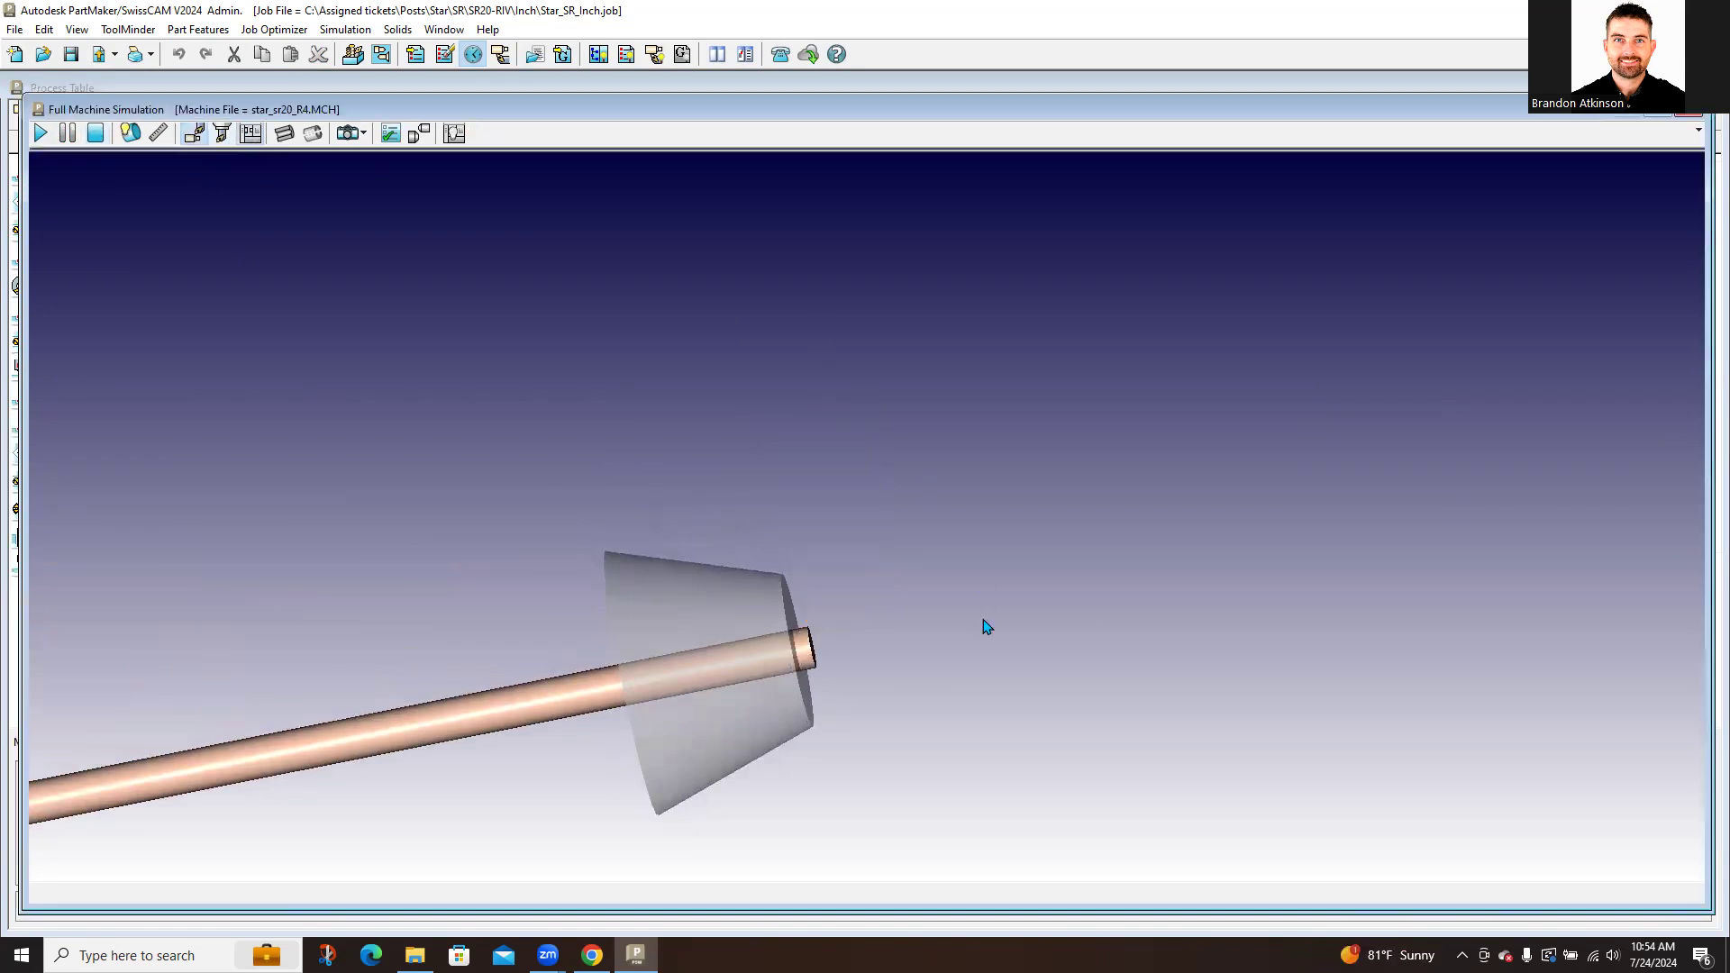
Step: Zoom in on the SR20 machine model and play the full machine simulation until it pauses mid-cycle
middle_drag(991, 588, 959, 635)
scroll(790, 503, up, 3)
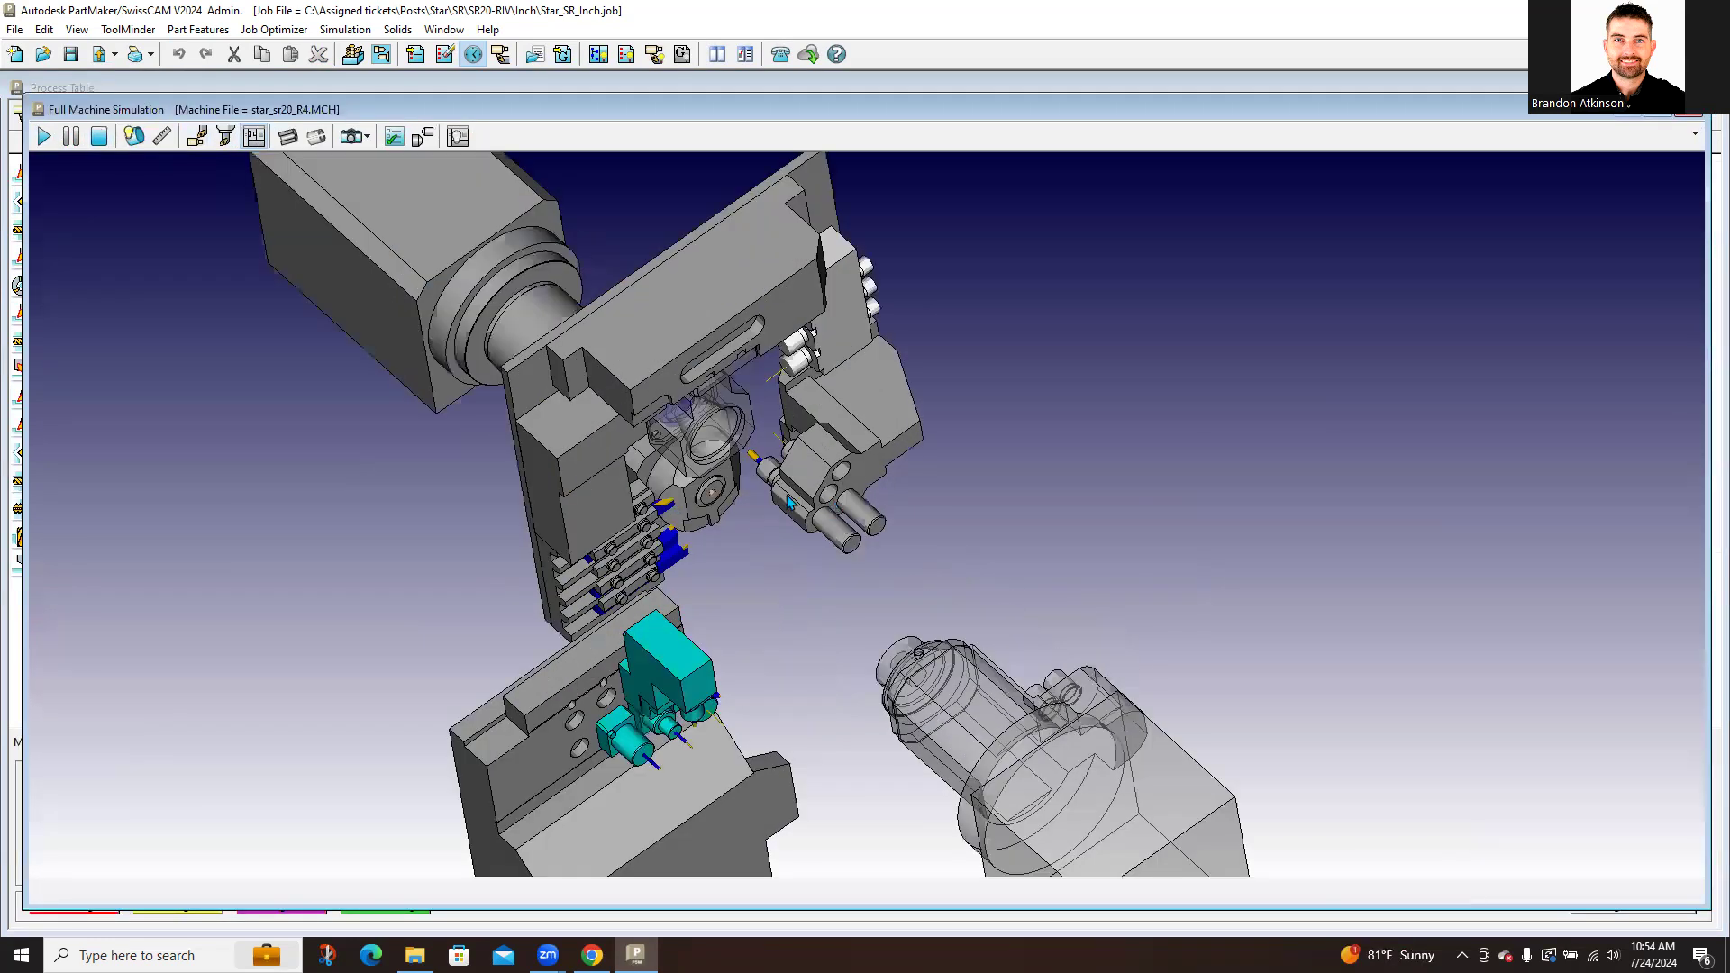
scroll(734, 622, up, 1)
scroll(695, 544, up, 1)
scroll(807, 647, up, 1)
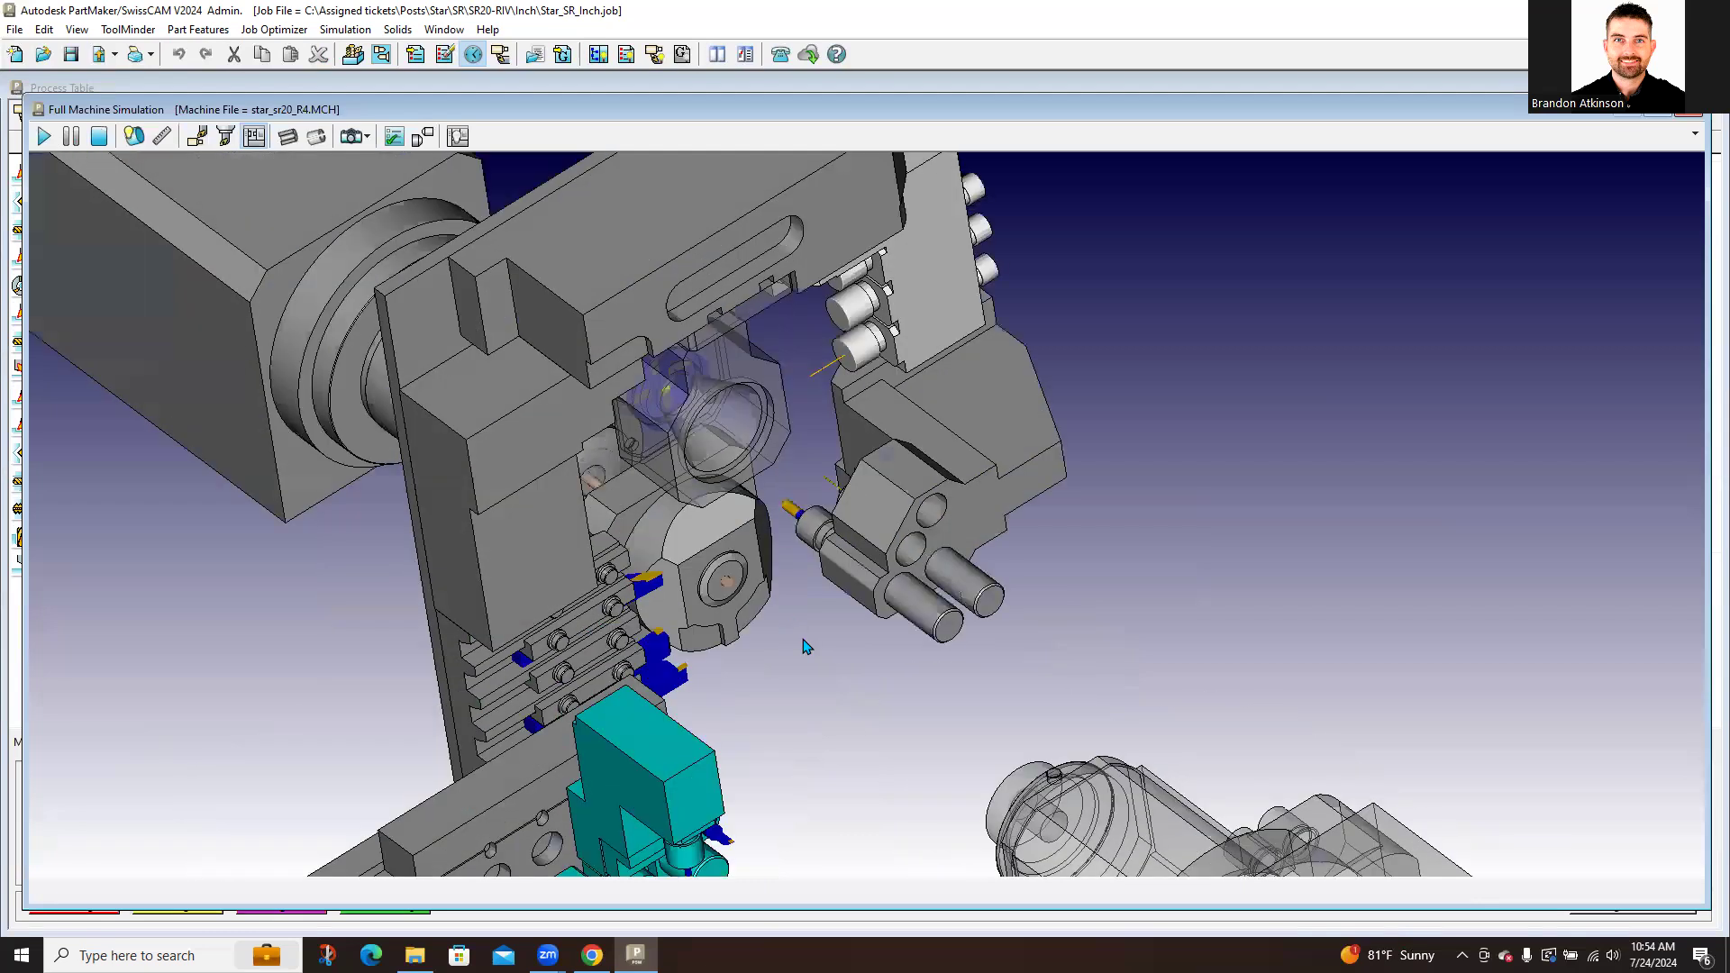
scroll(806, 647, up, 1)
scroll(820, 638, up, 1)
scroll(829, 626, up, 1)
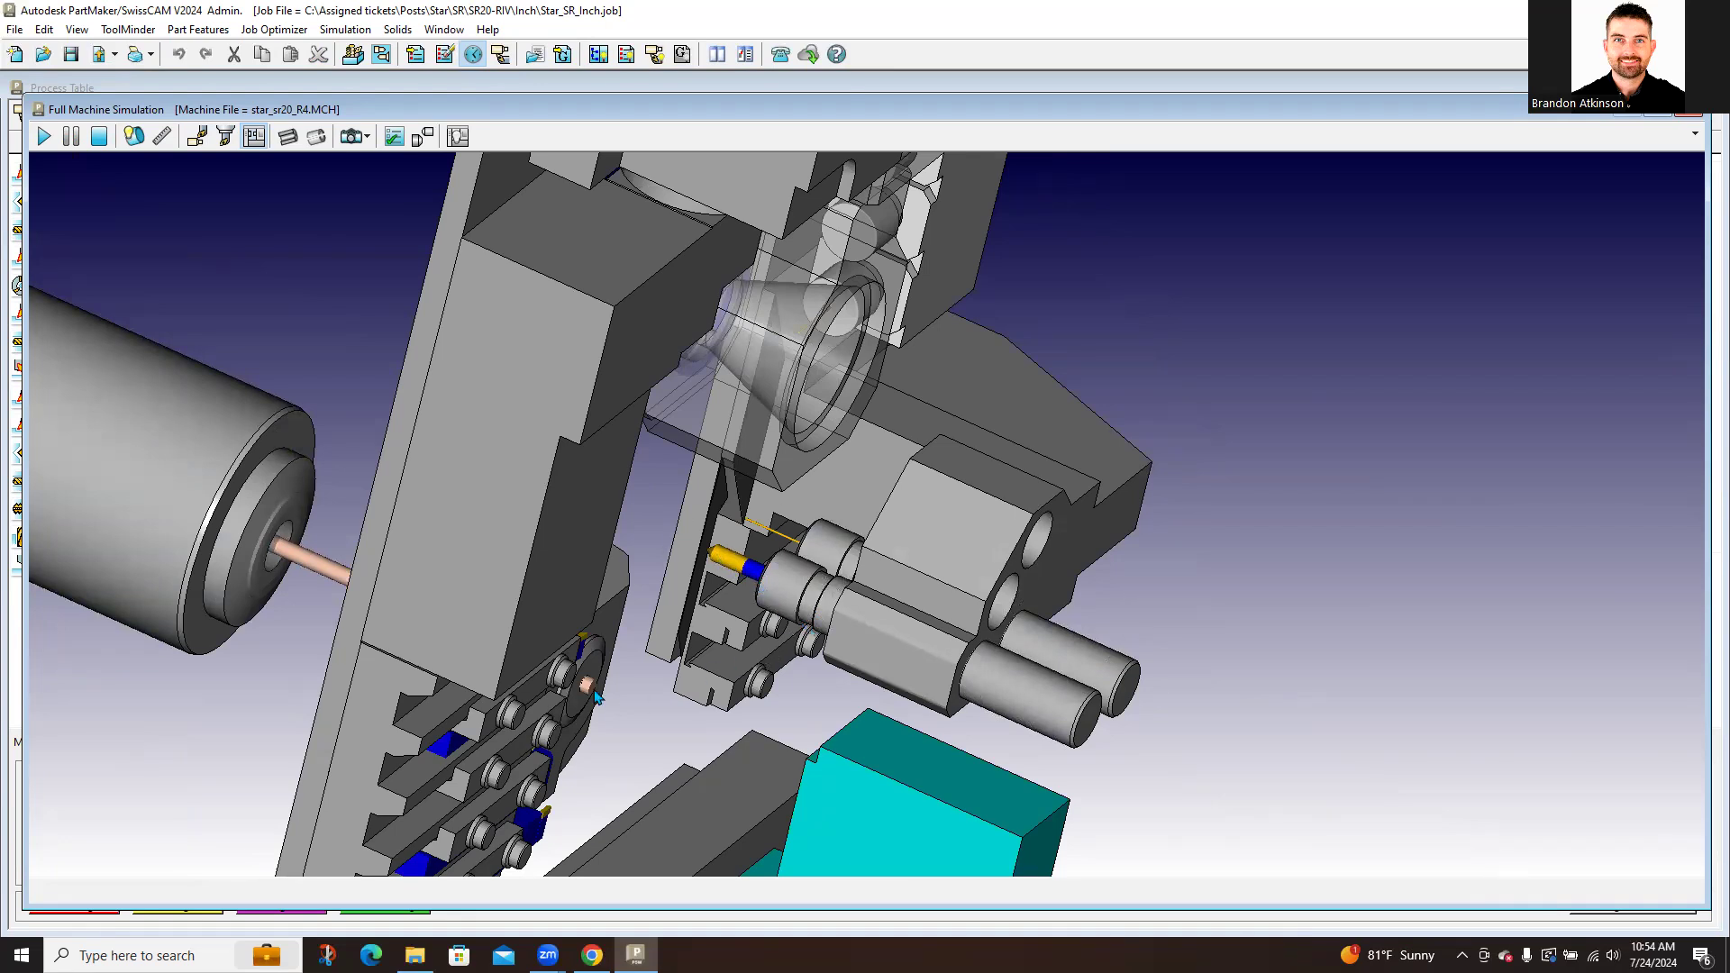
middle_drag(832, 637, 578, 754)
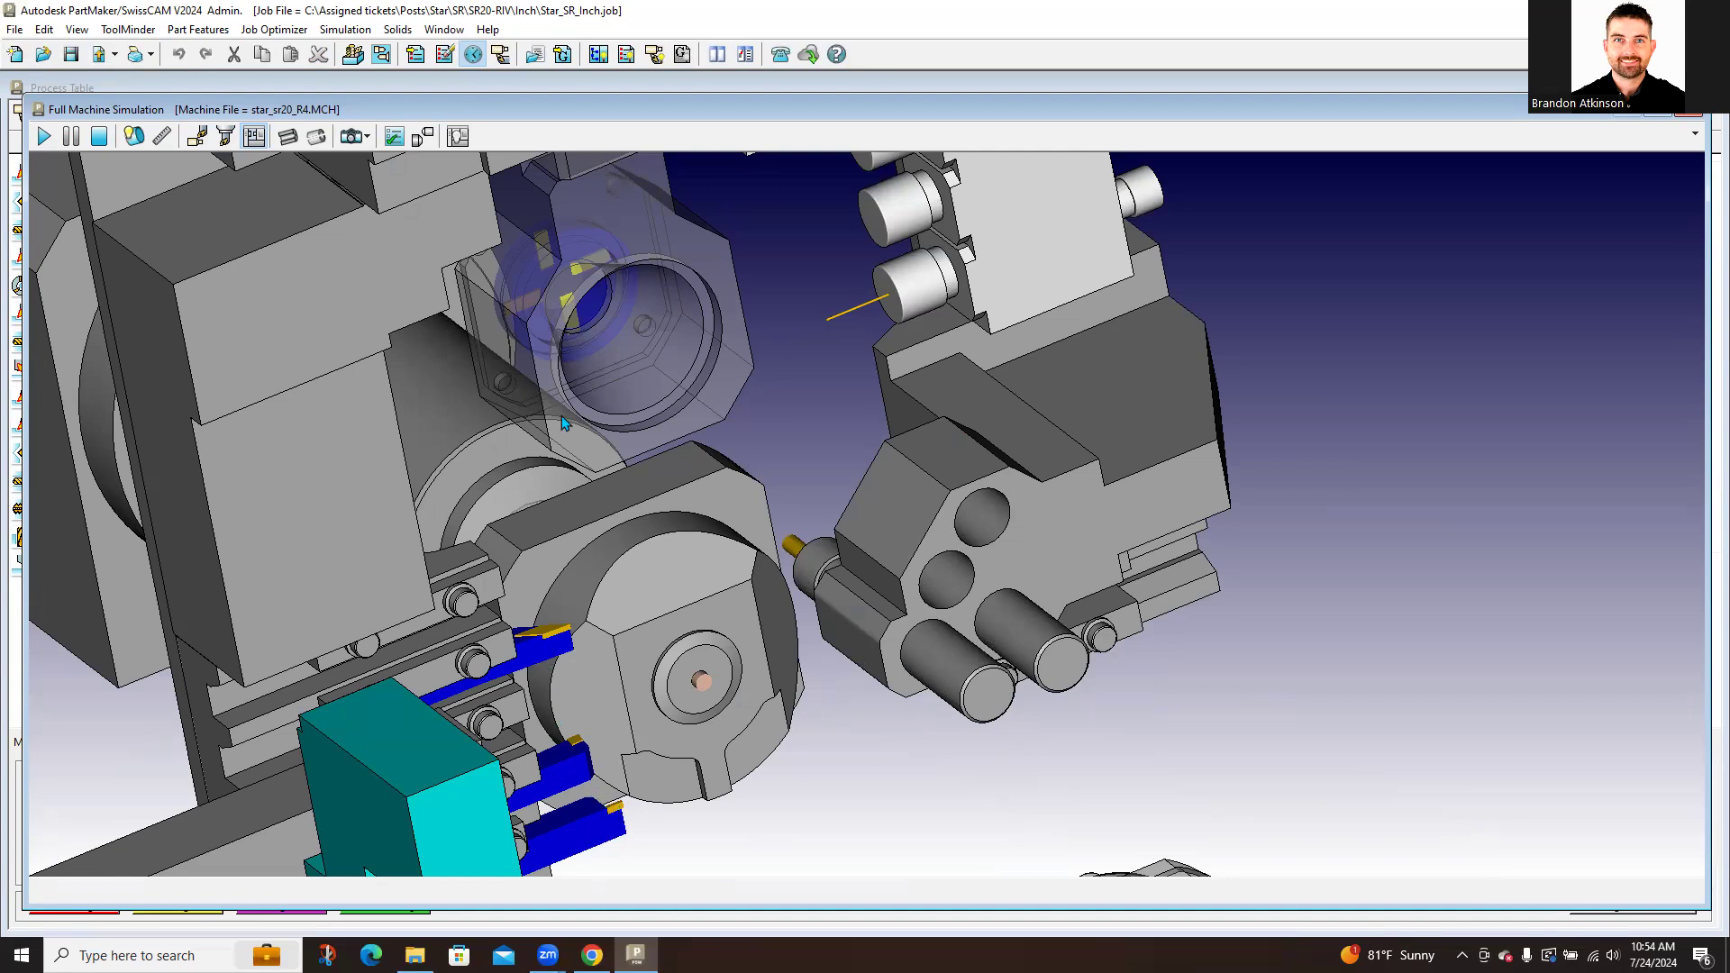
scroll(621, 641, down, 1)
scroll(621, 647, down, 3)
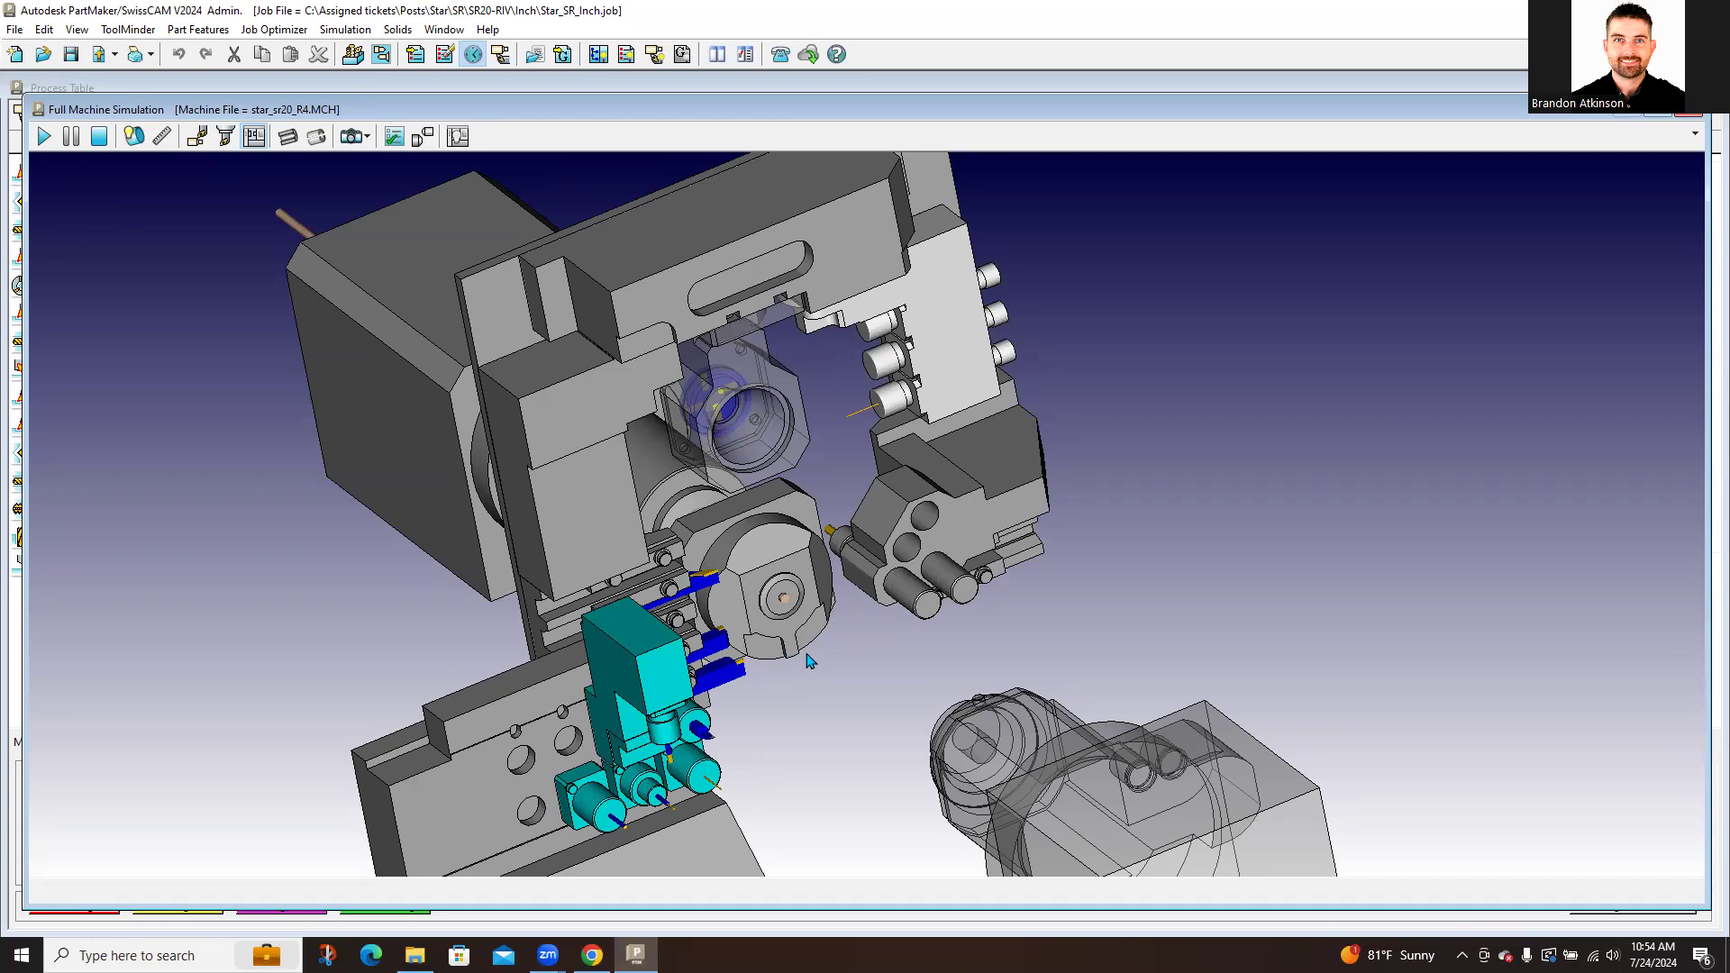
scroll(811, 660, up, 4)
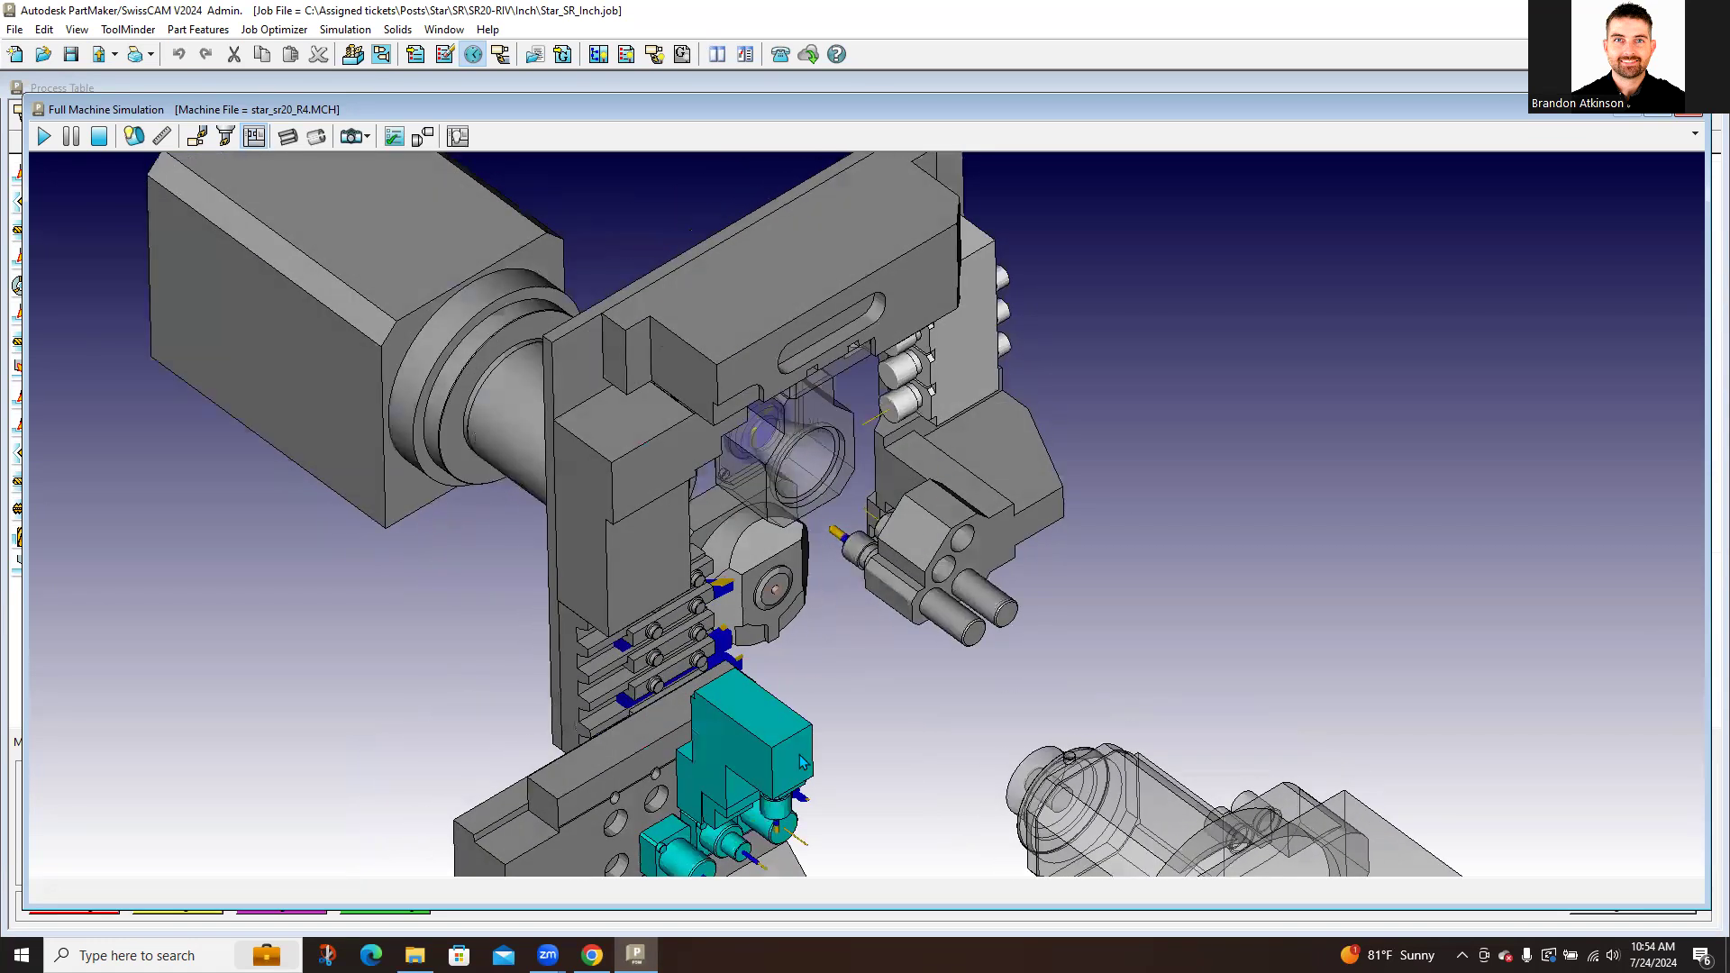
click(45, 137)
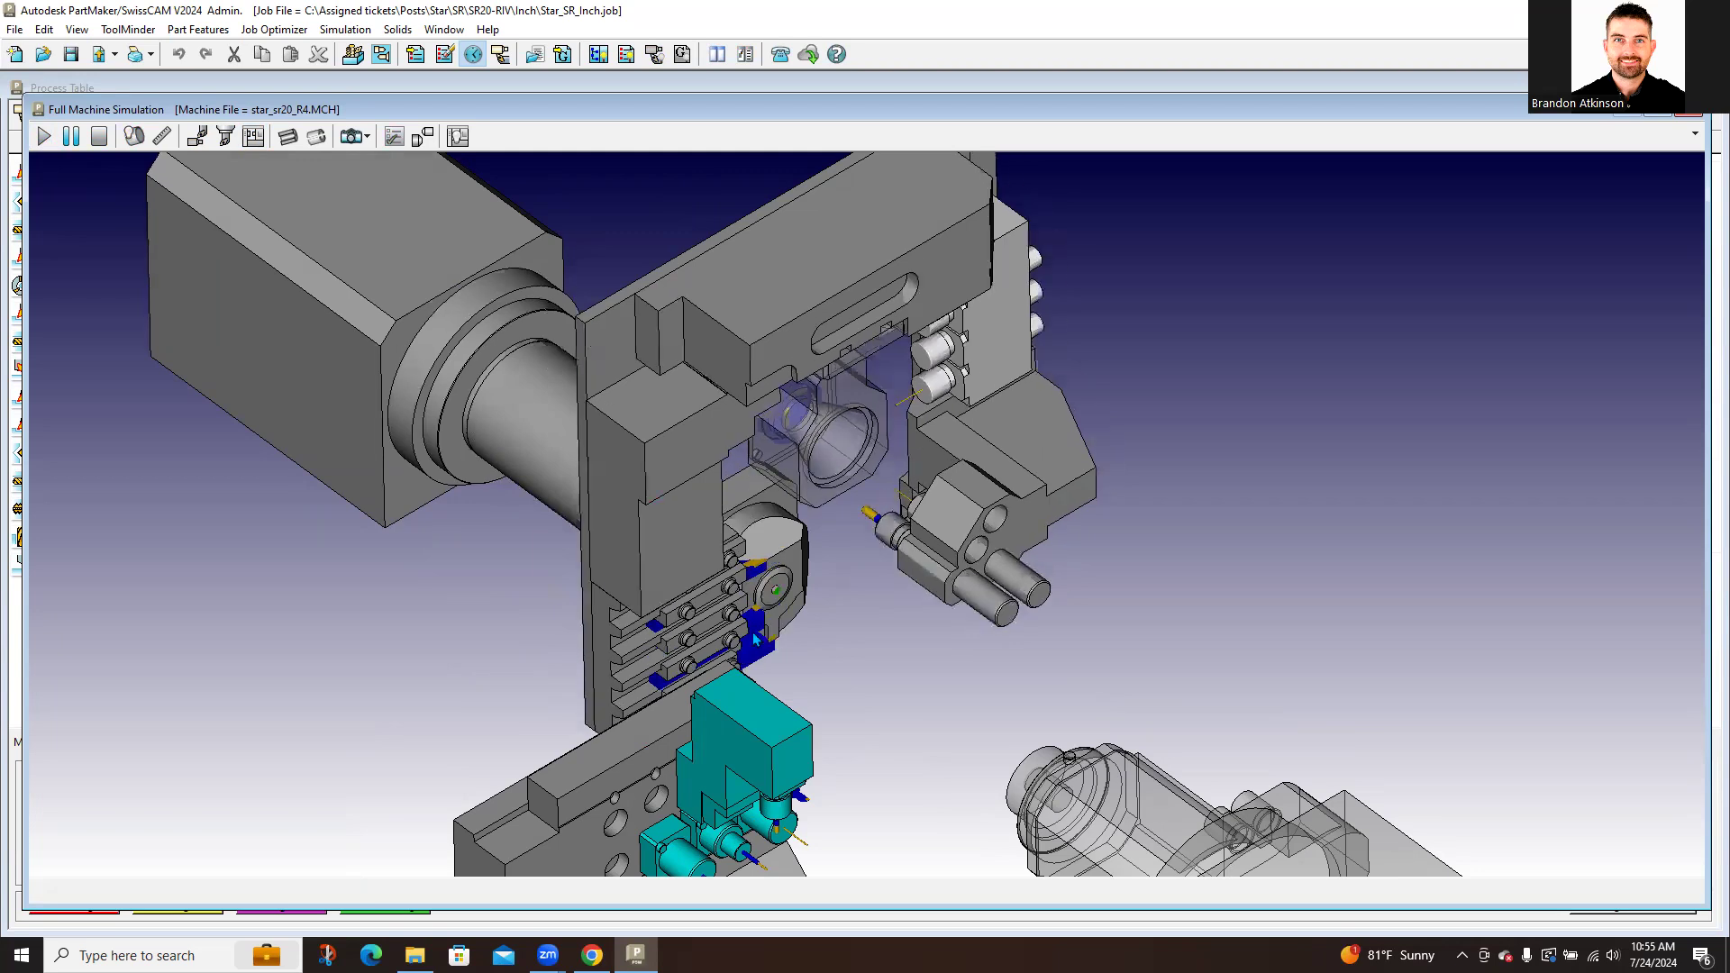
scroll(757, 658, up, 2)
scroll(757, 661, up, 1)
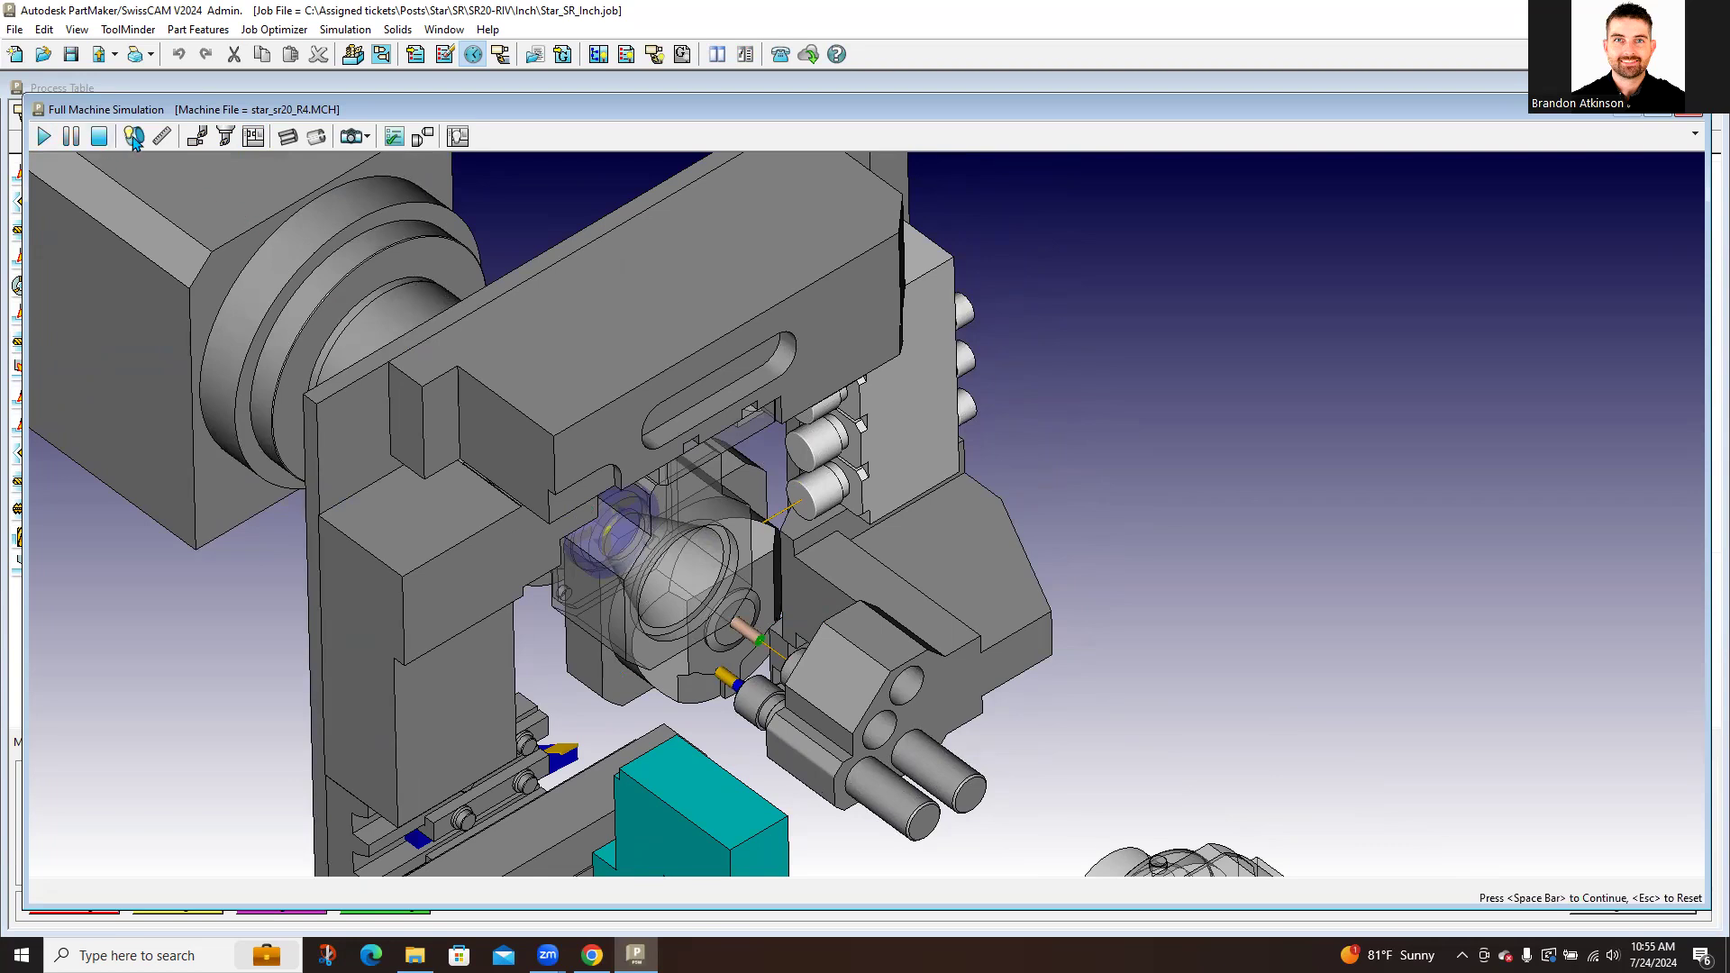
Step: Set the Time Delay in Simulation Options to 0 and apply it
click(395, 137)
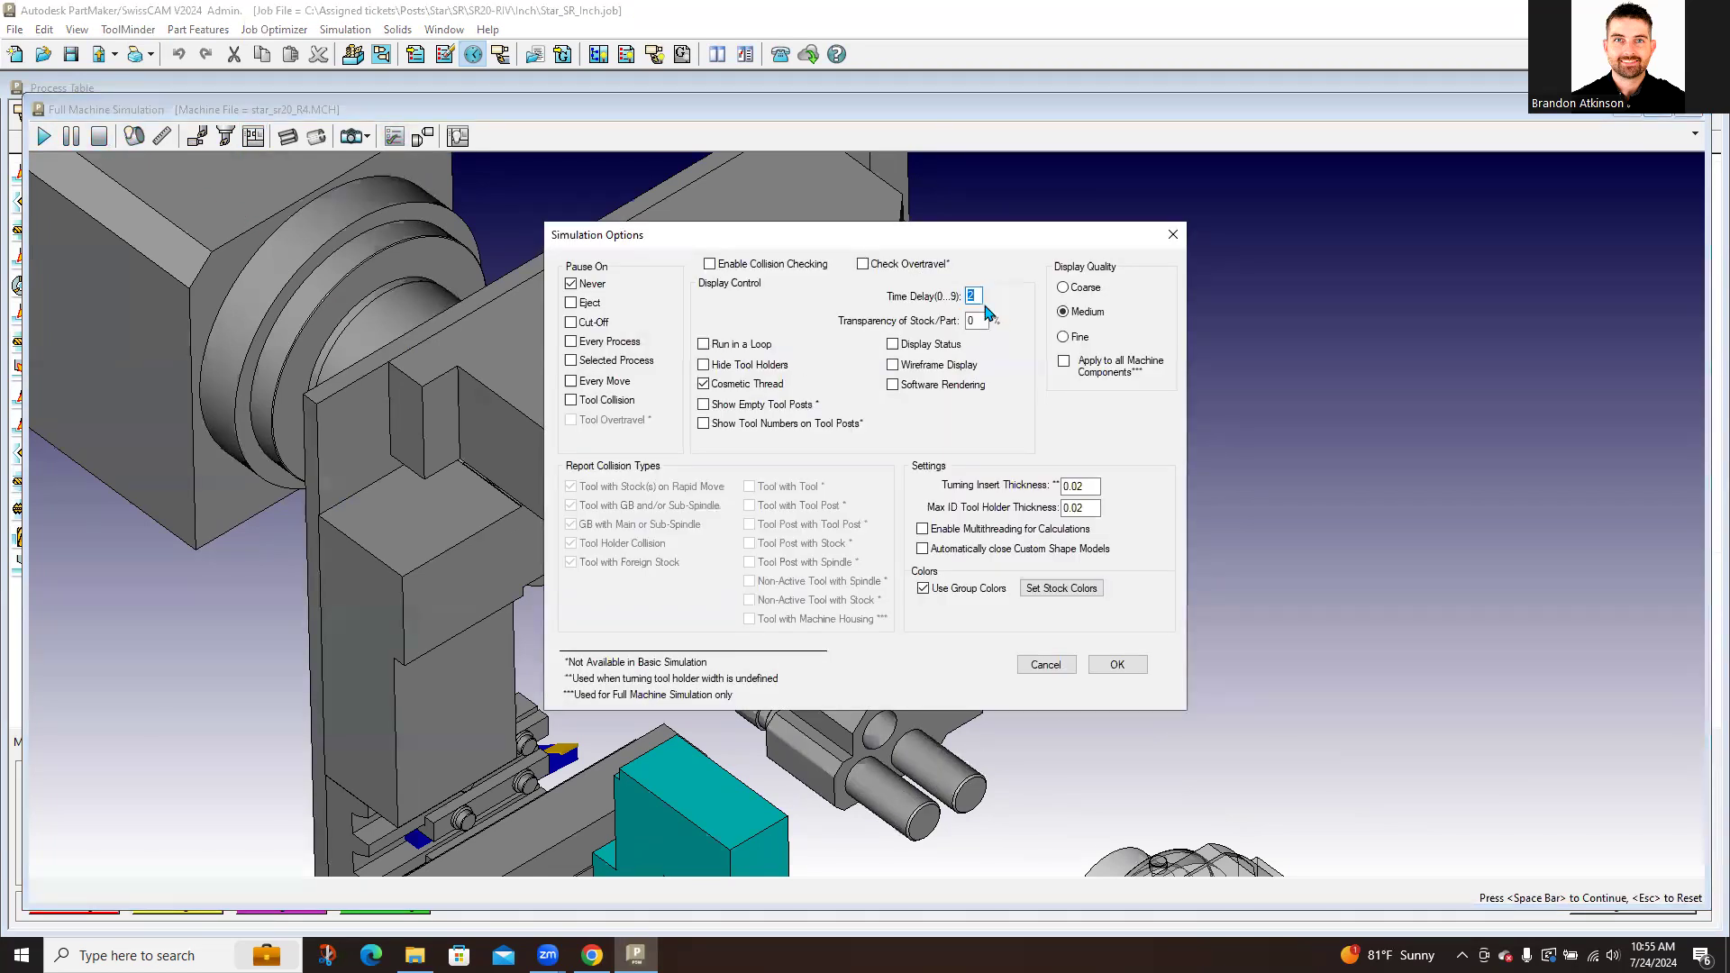
text(0)
click(1115, 664)
click(254, 136)
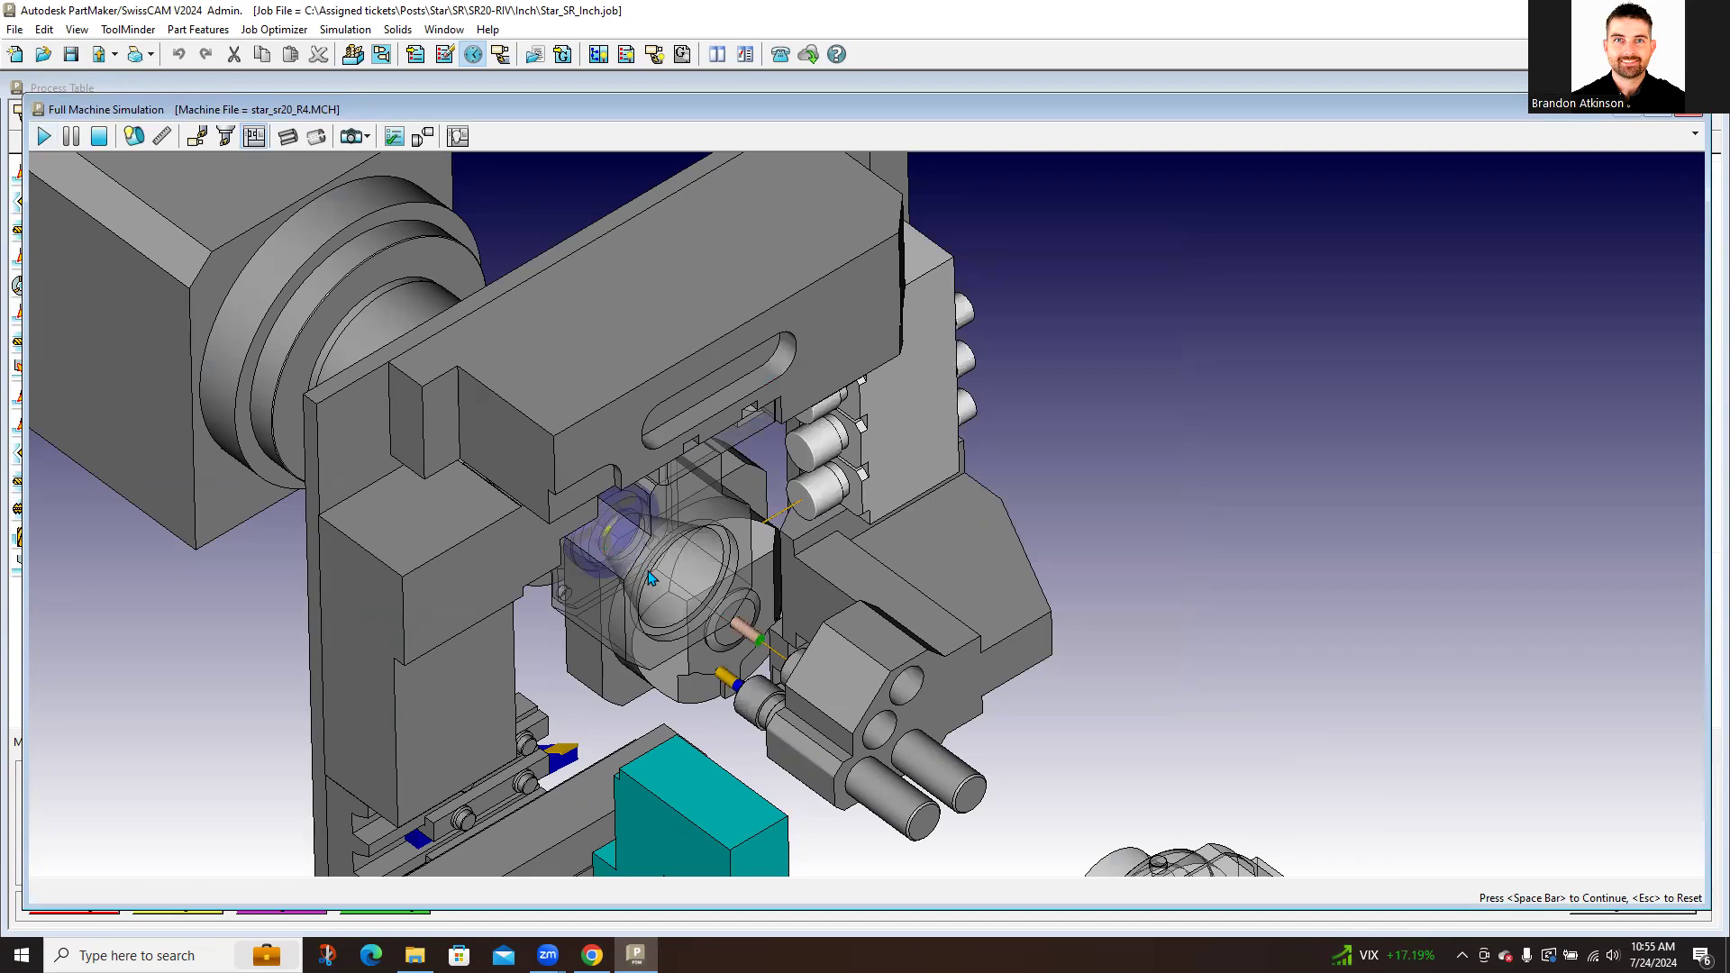
click(44, 137)
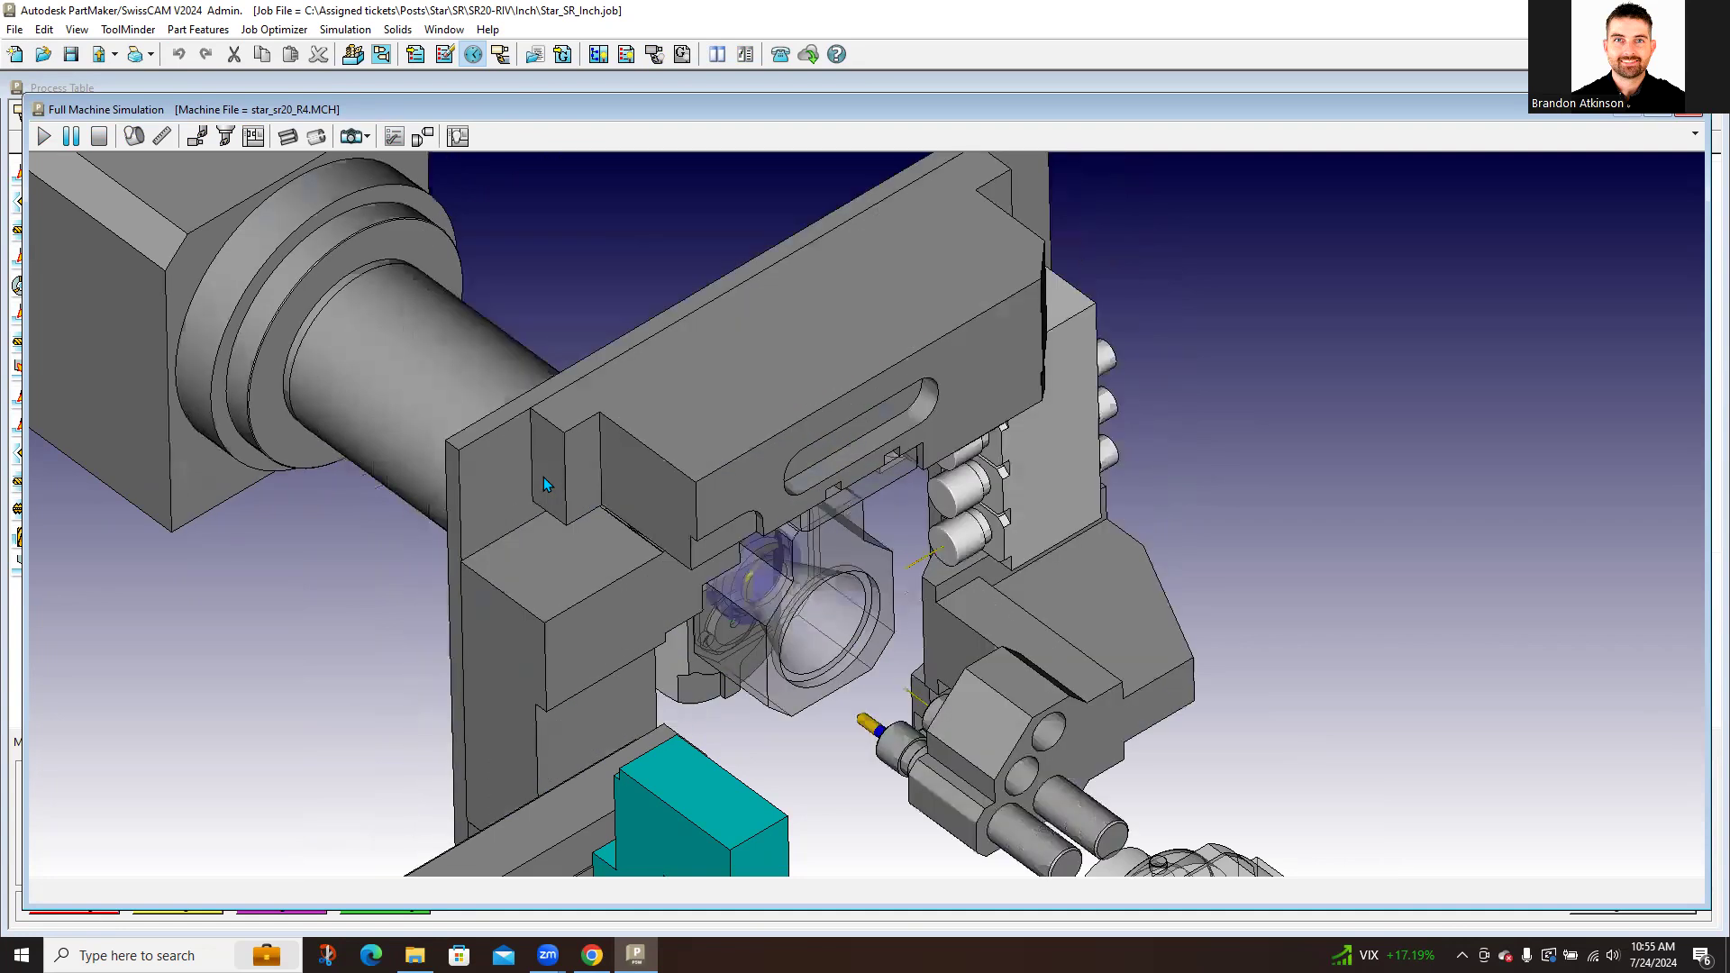
scroll(613, 629, up, 2)
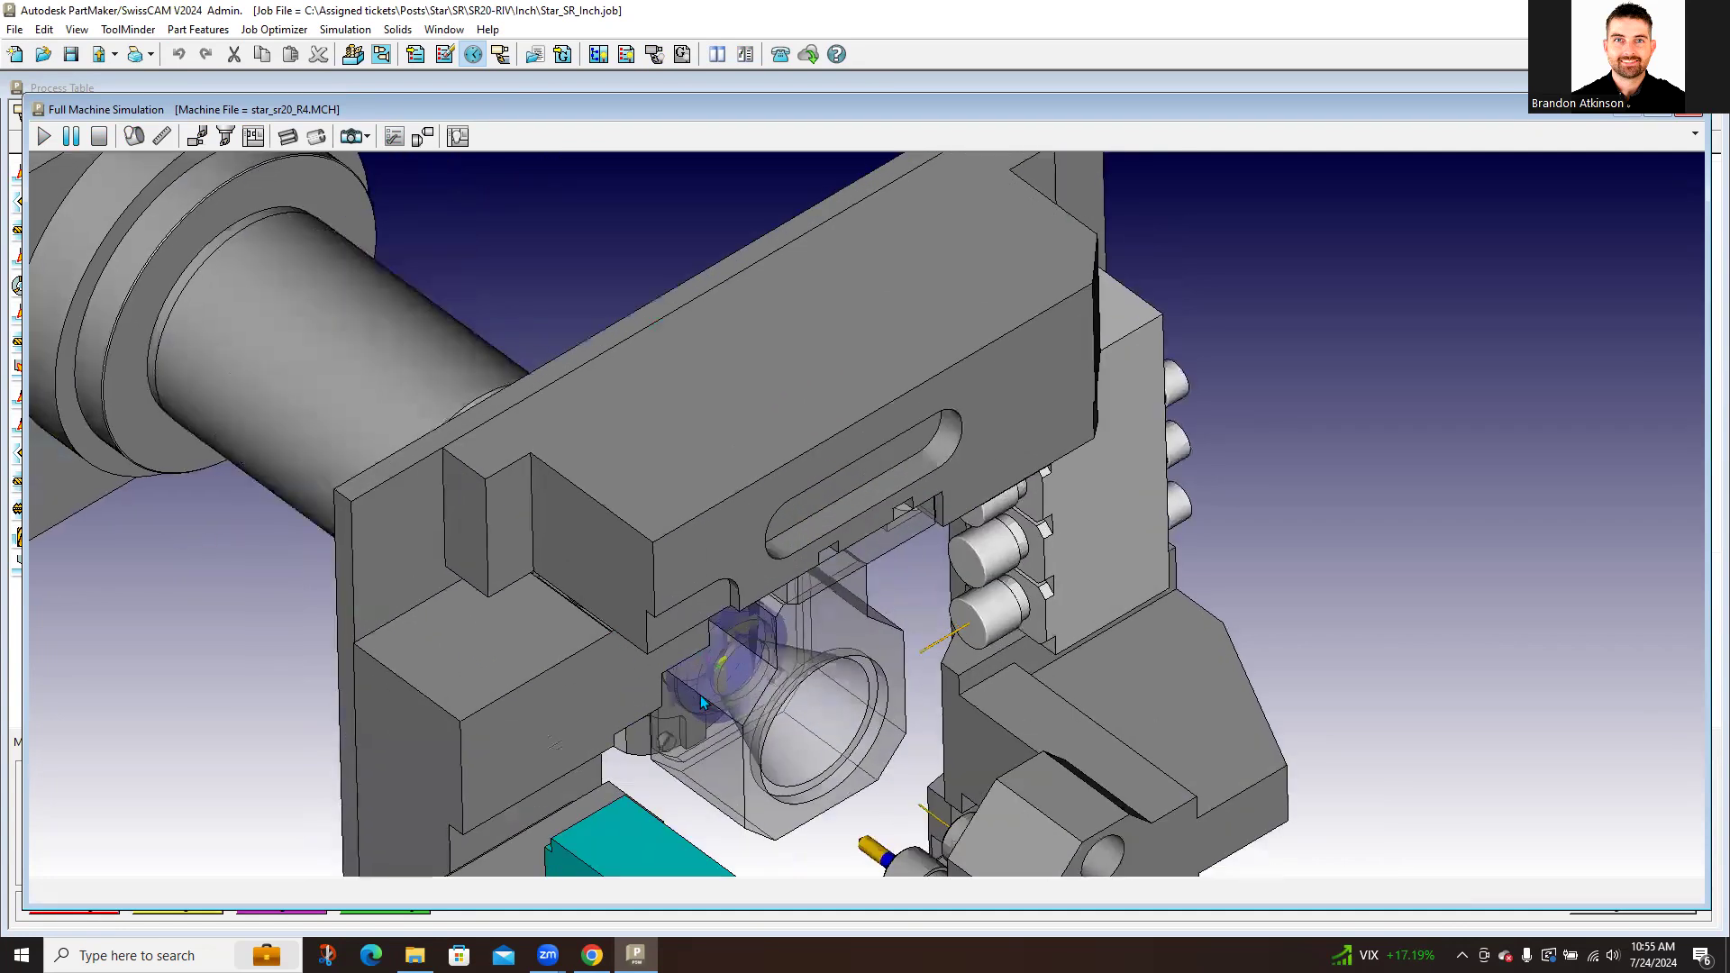
mouse_move(702, 690)
middle_down()
mouse_move(774, 697)
mouse_move(700, 710)
middle_up()
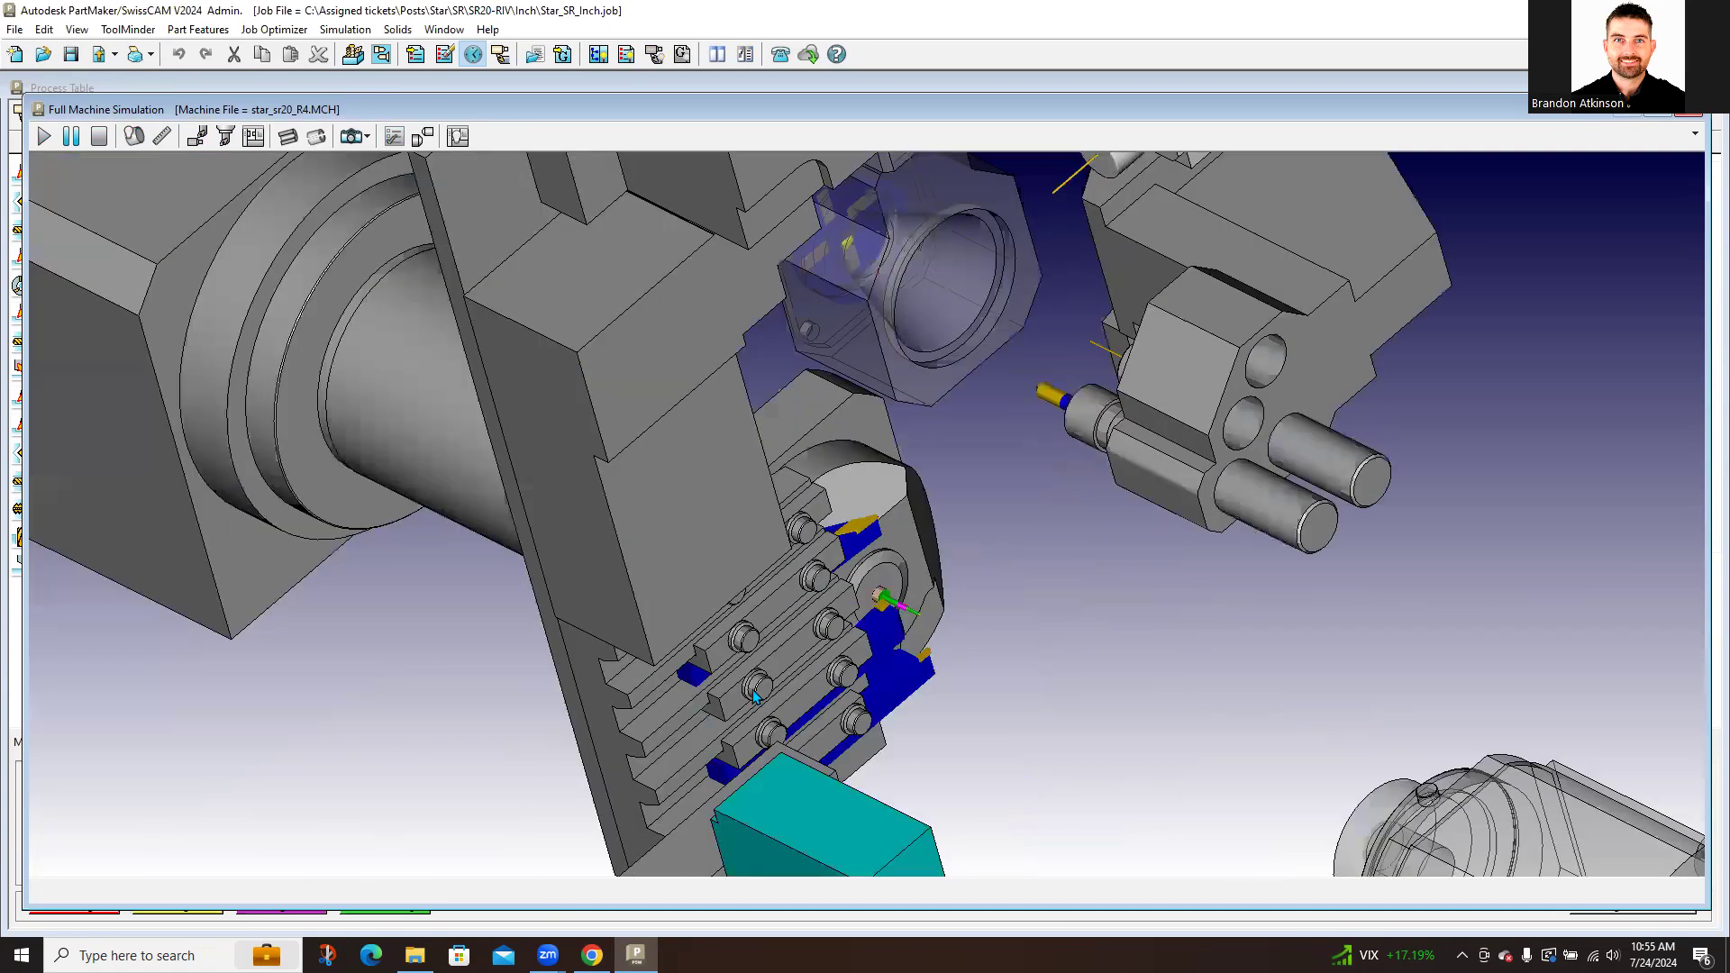
scroll(760, 663, down, 4)
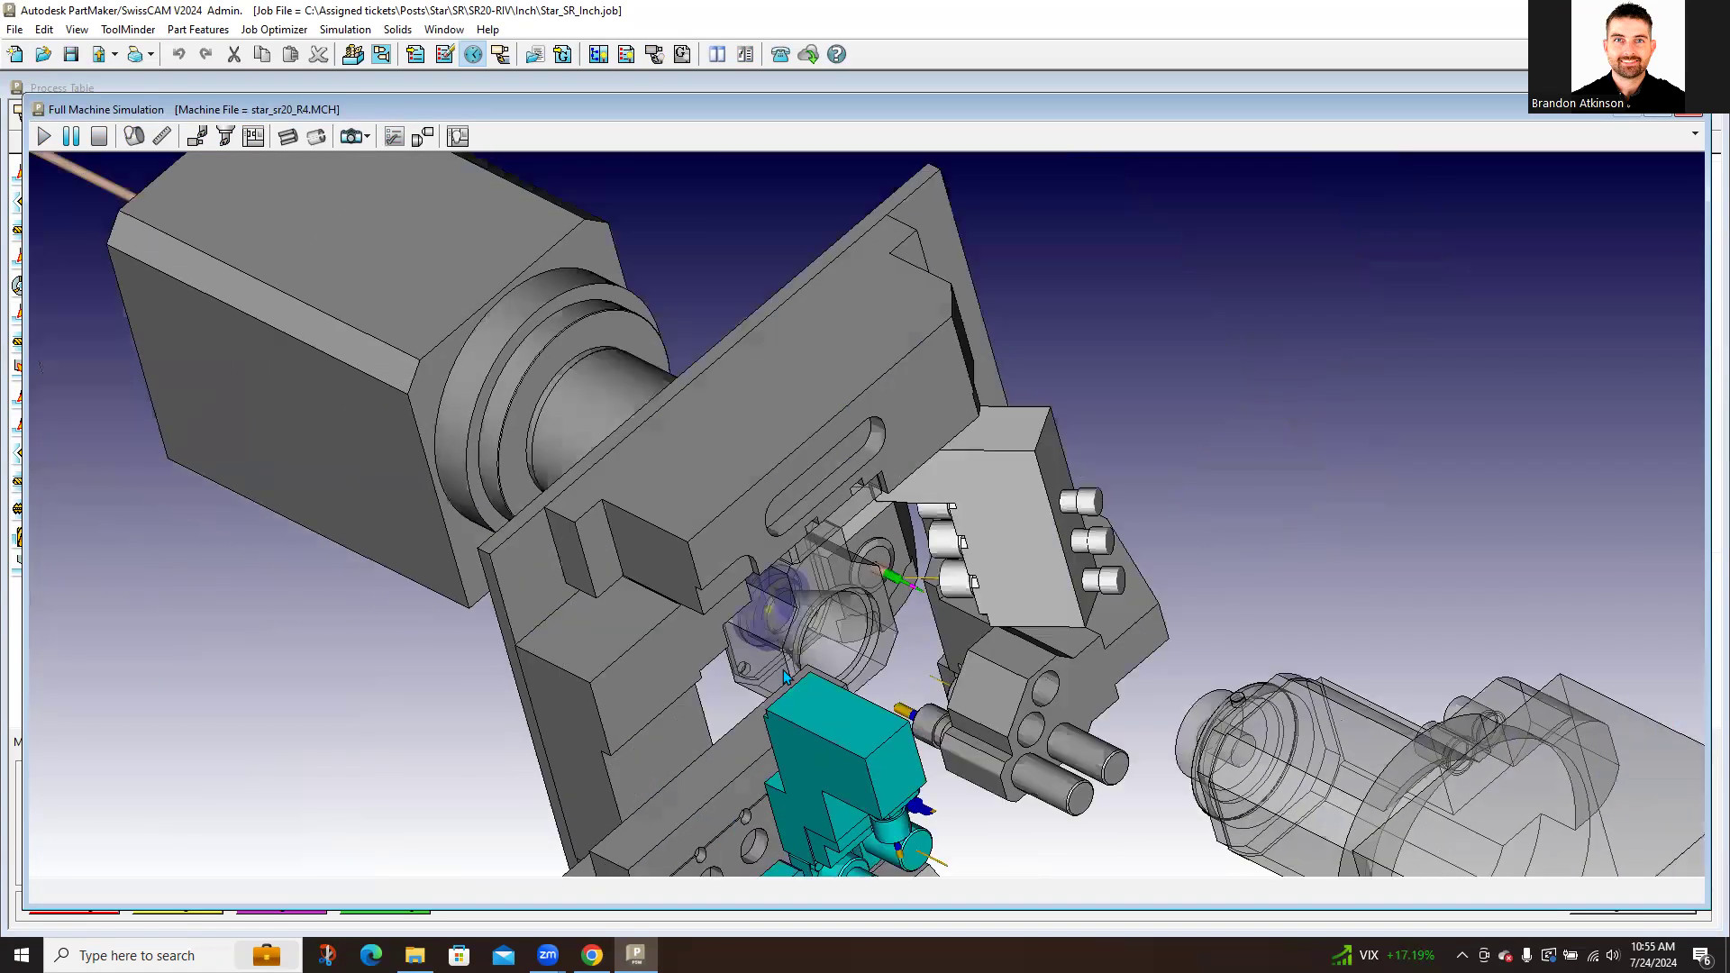
scroll(787, 668, down, 1)
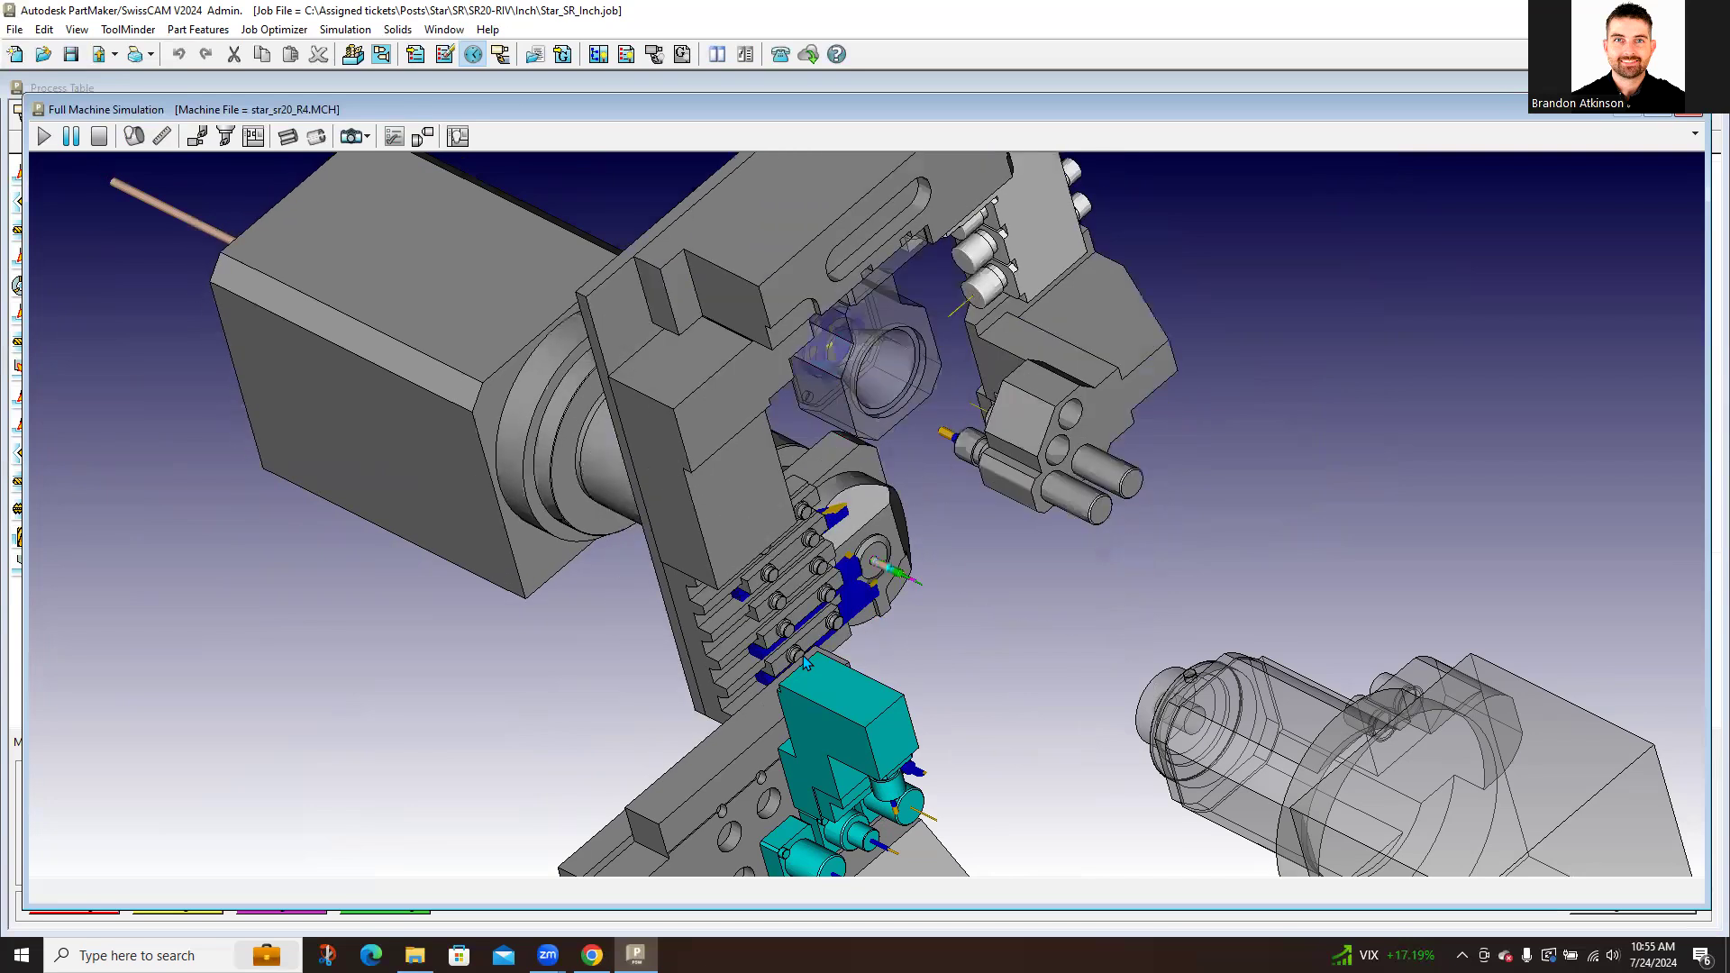
scroll(919, 710, down, 2)
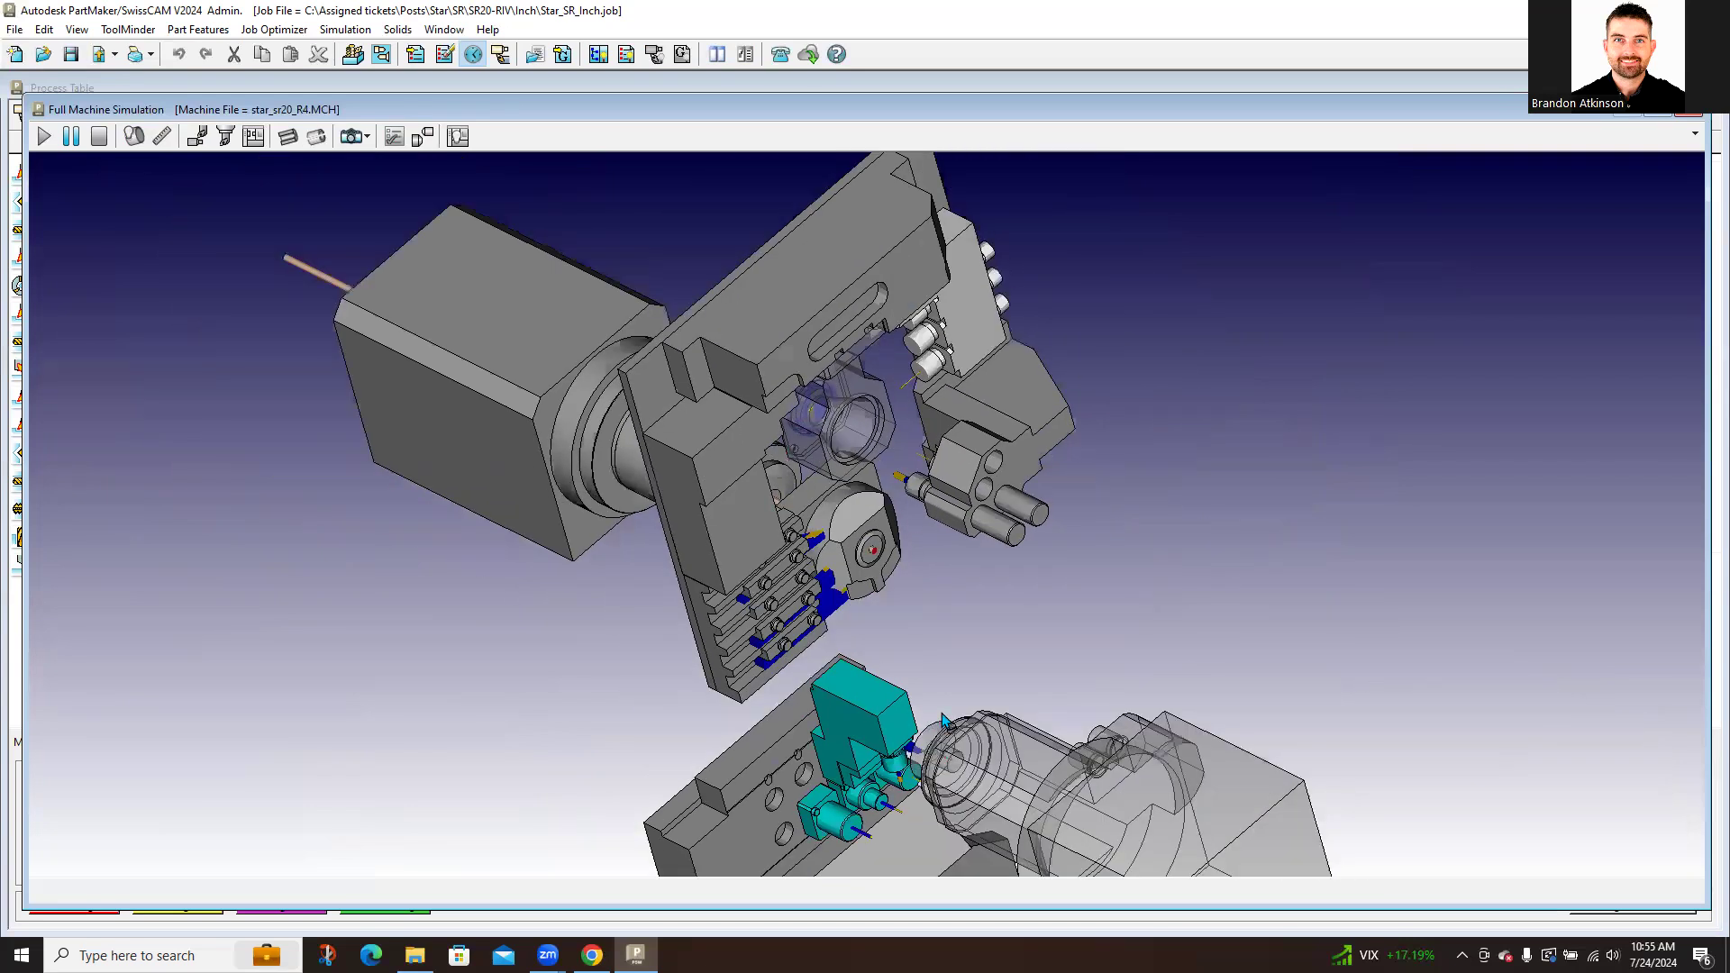
middle_drag(940, 715, 952, 714)
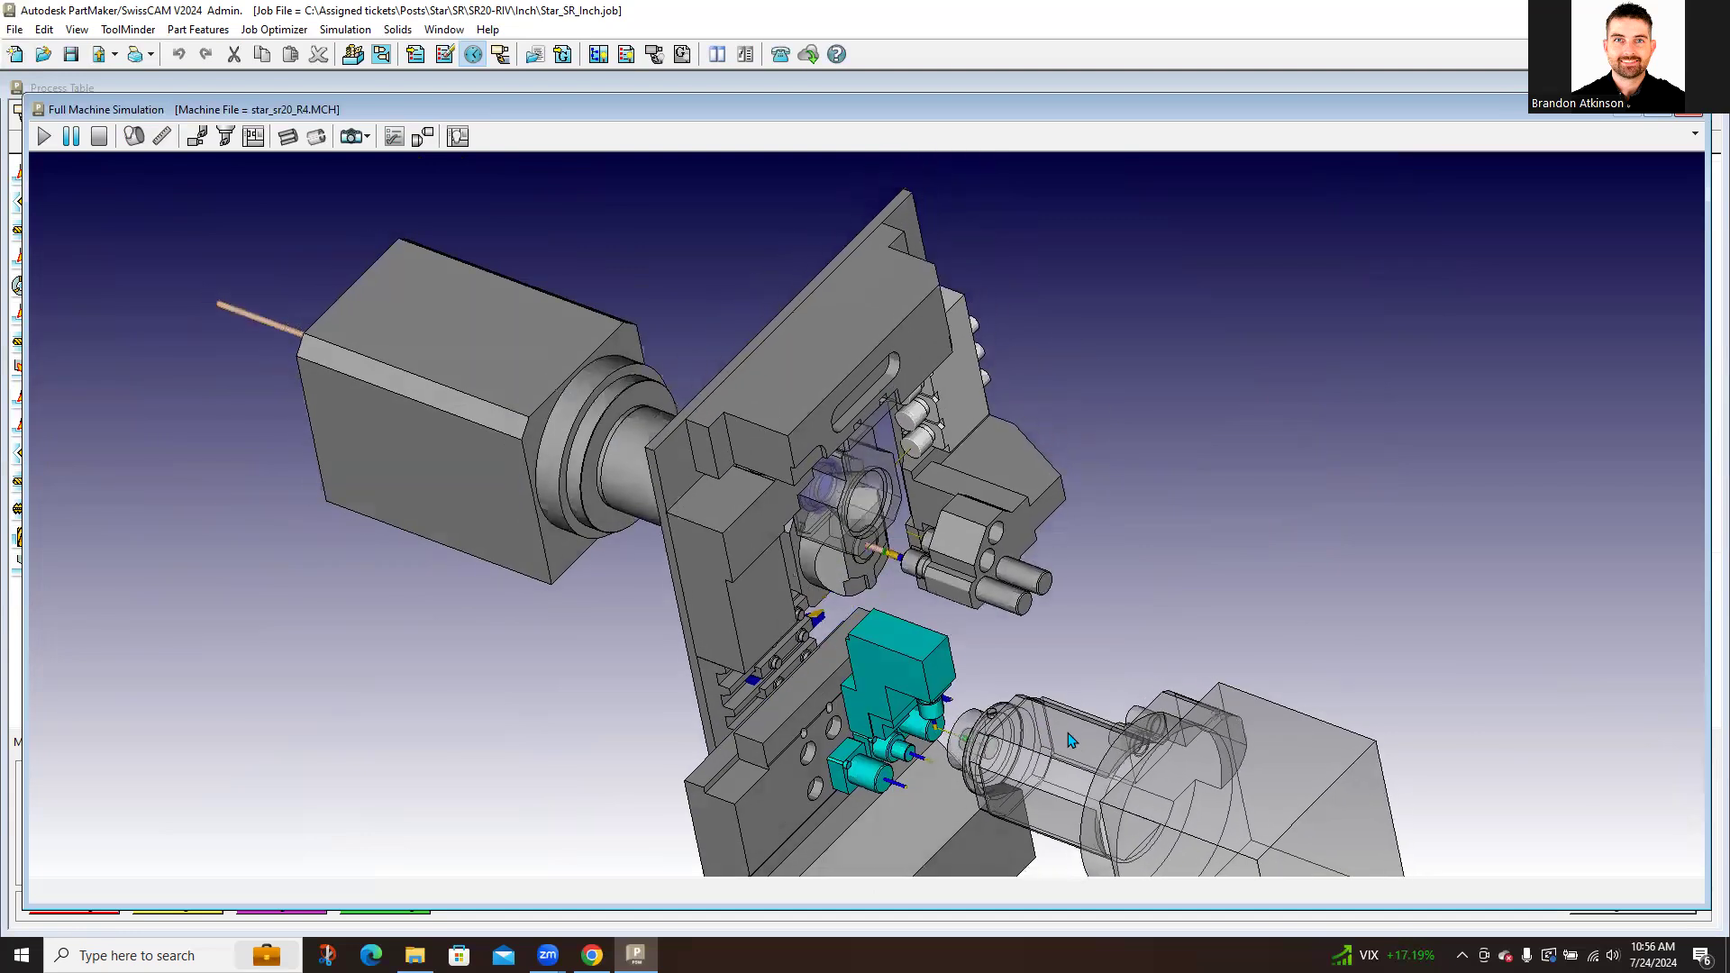
shift+middle_drag(1123, 616, 1110, 576)
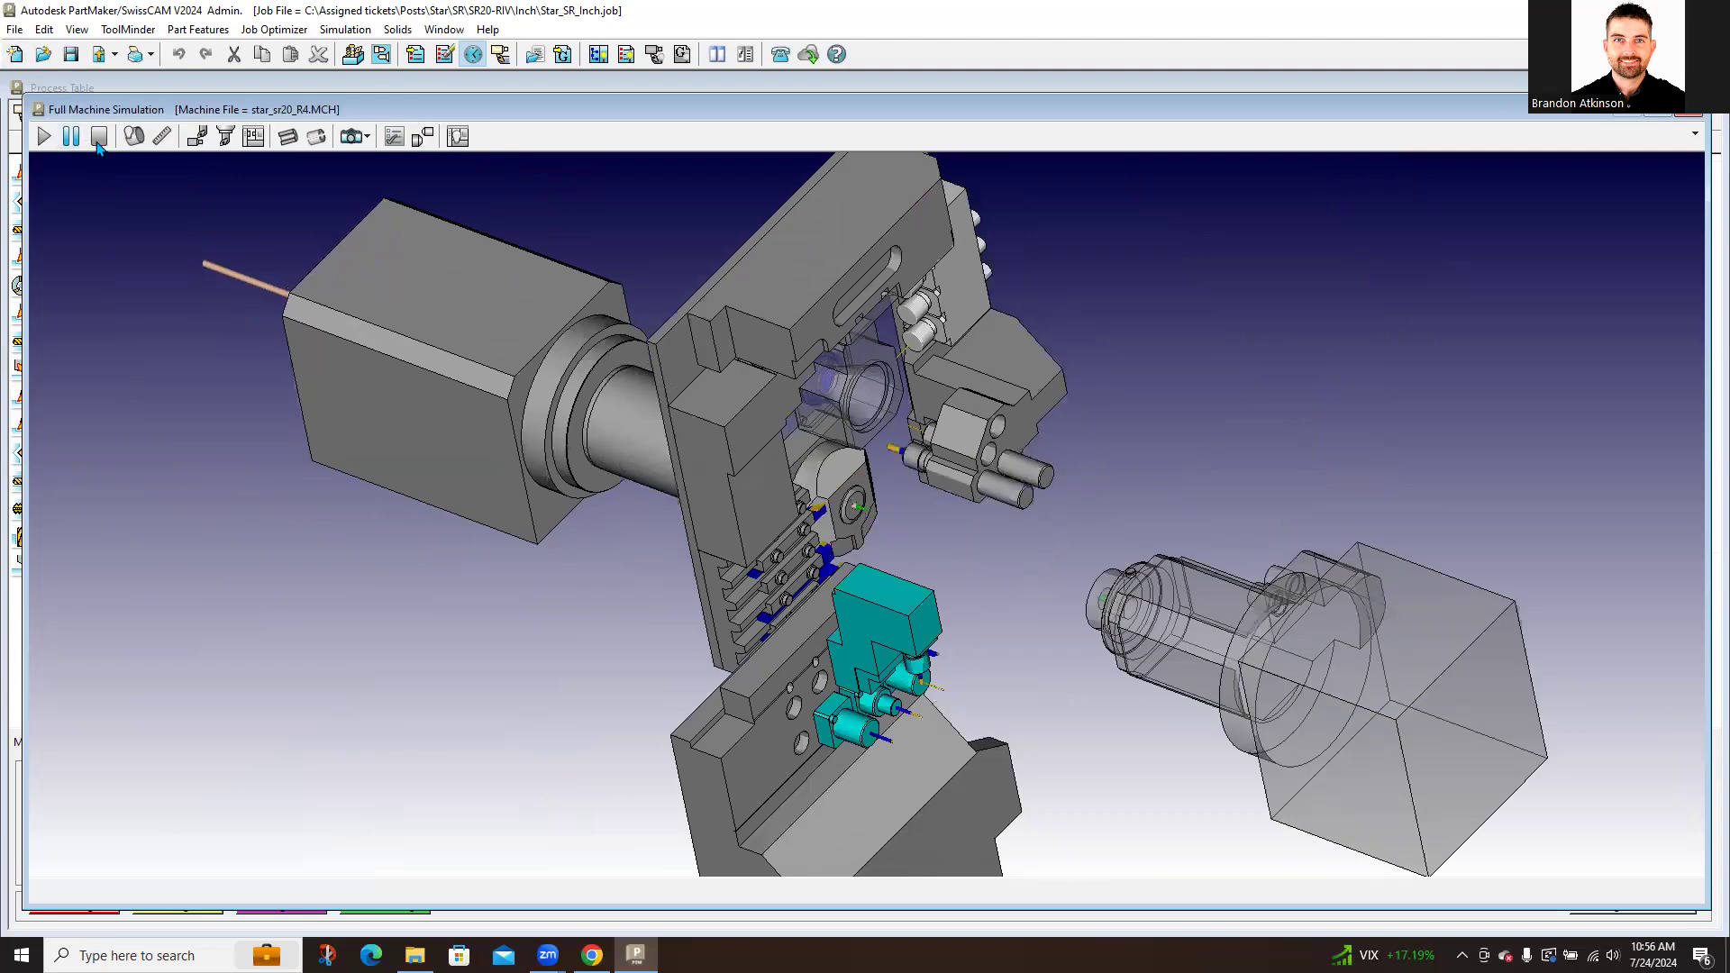
click(72, 140)
click(101, 138)
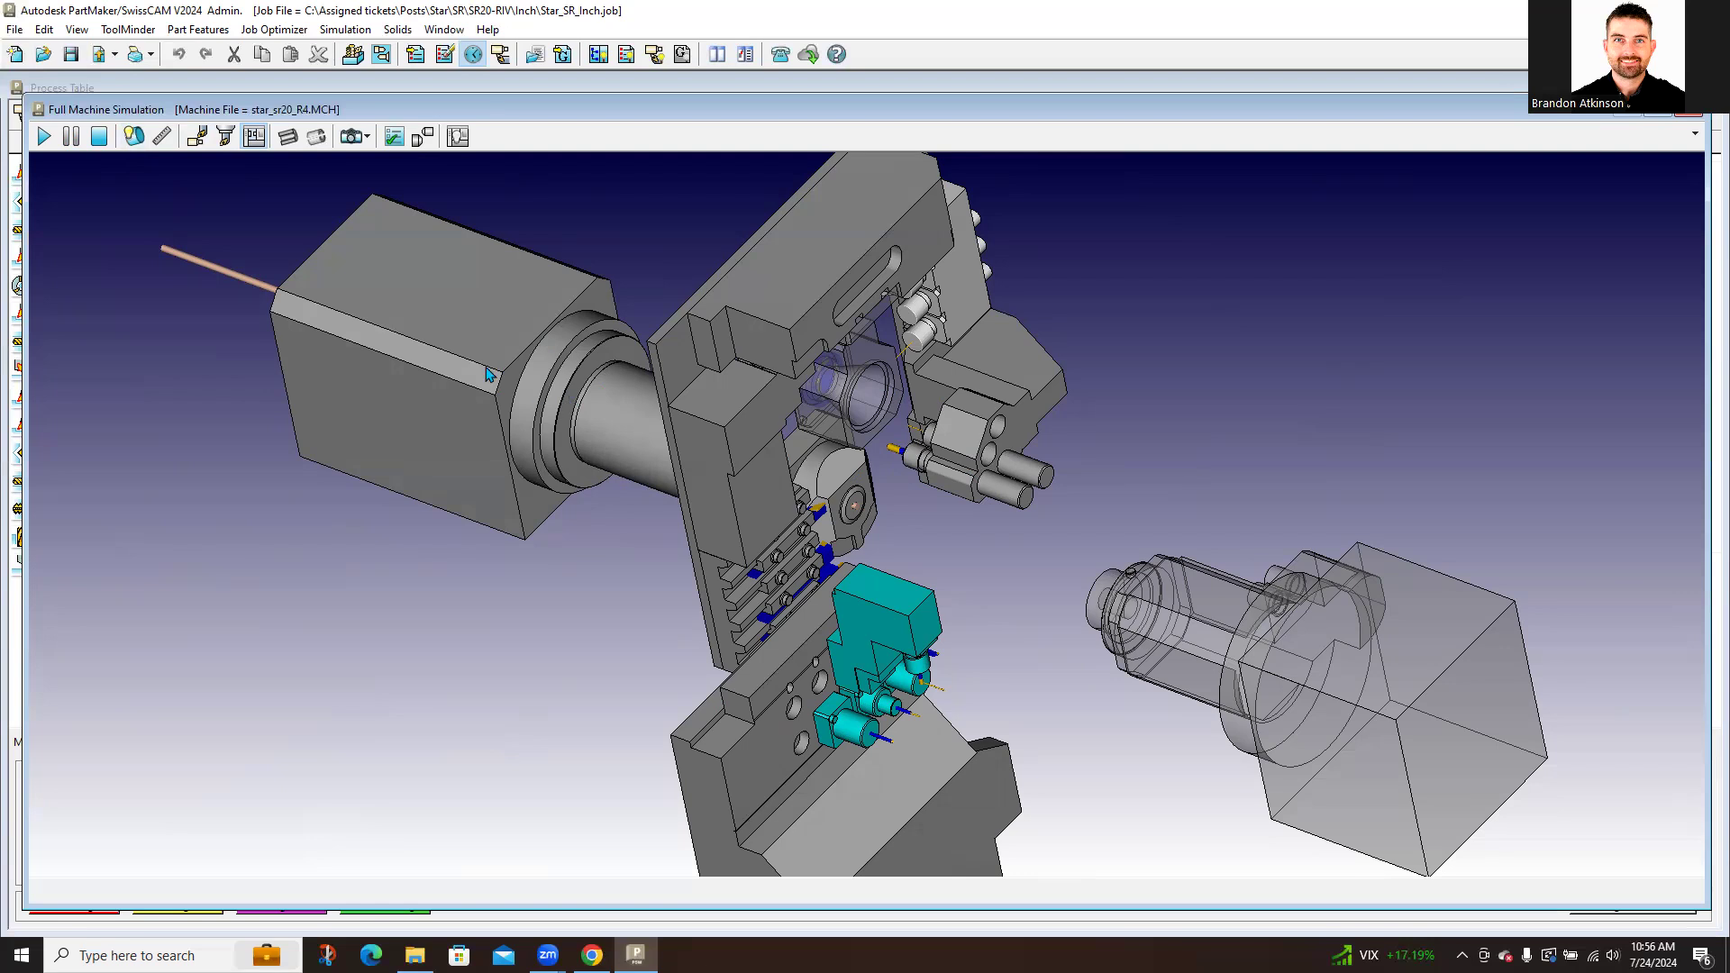
click(134, 136)
drag(680, 453, 705, 523)
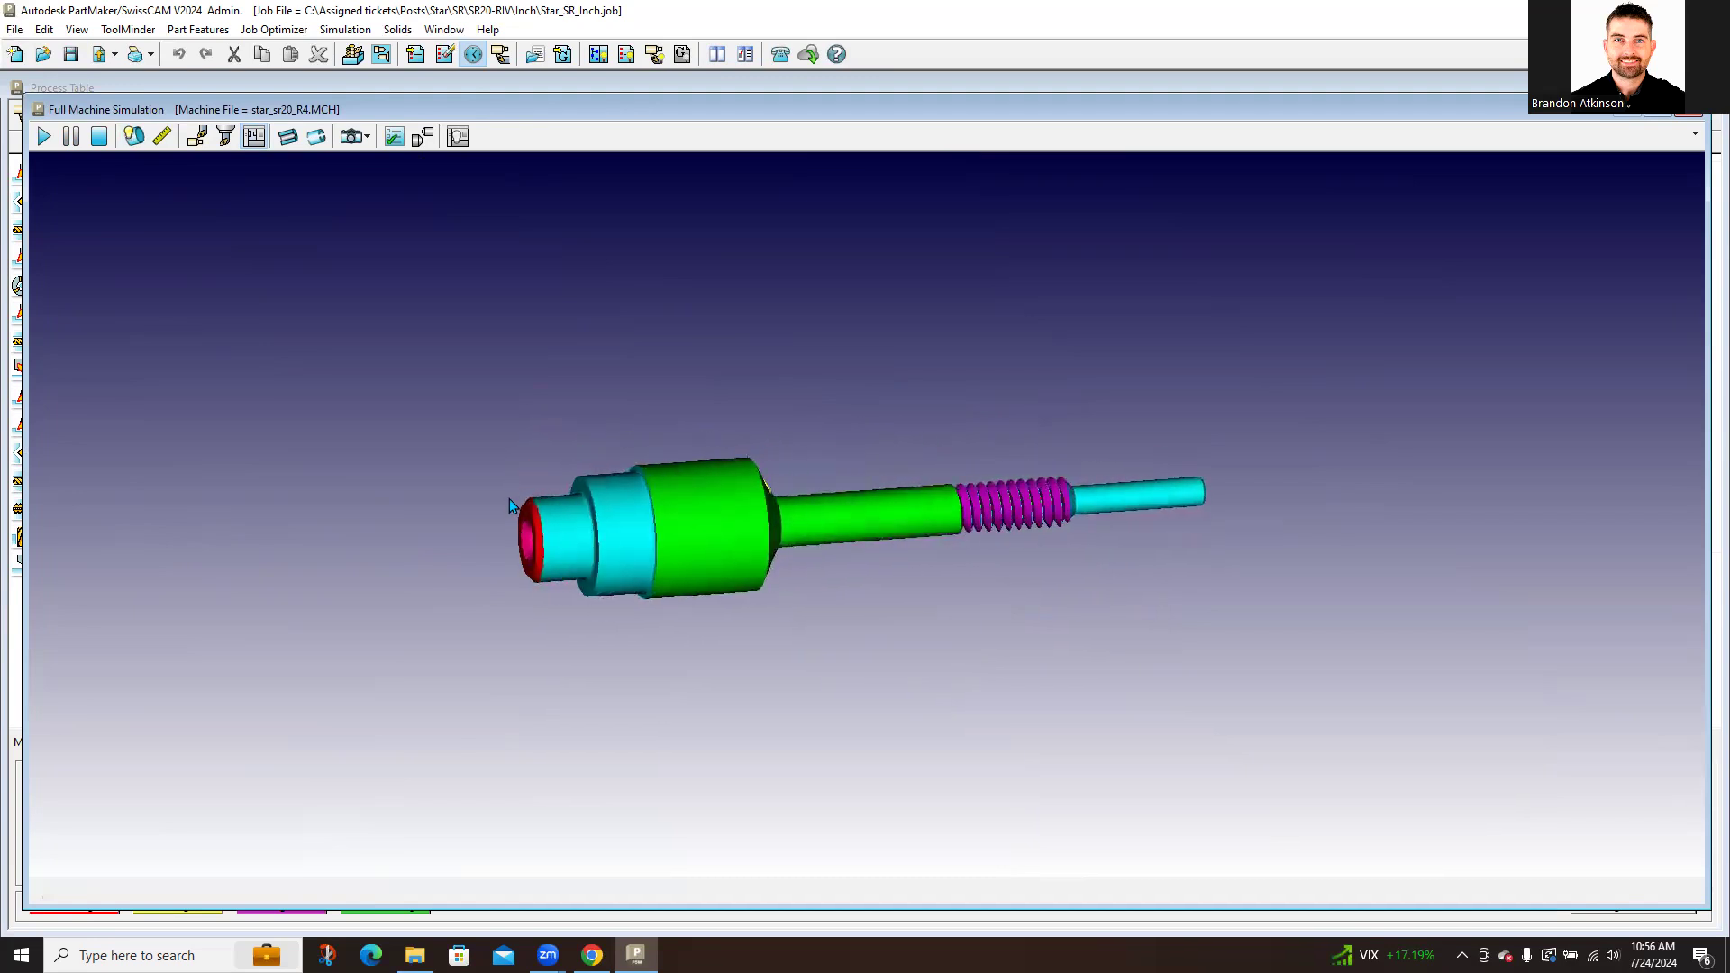
scroll(1048, 520, up, 2)
drag(1160, 501, 1041, 468)
drag(775, 549, 824, 539)
drag(480, 459, 554, 519)
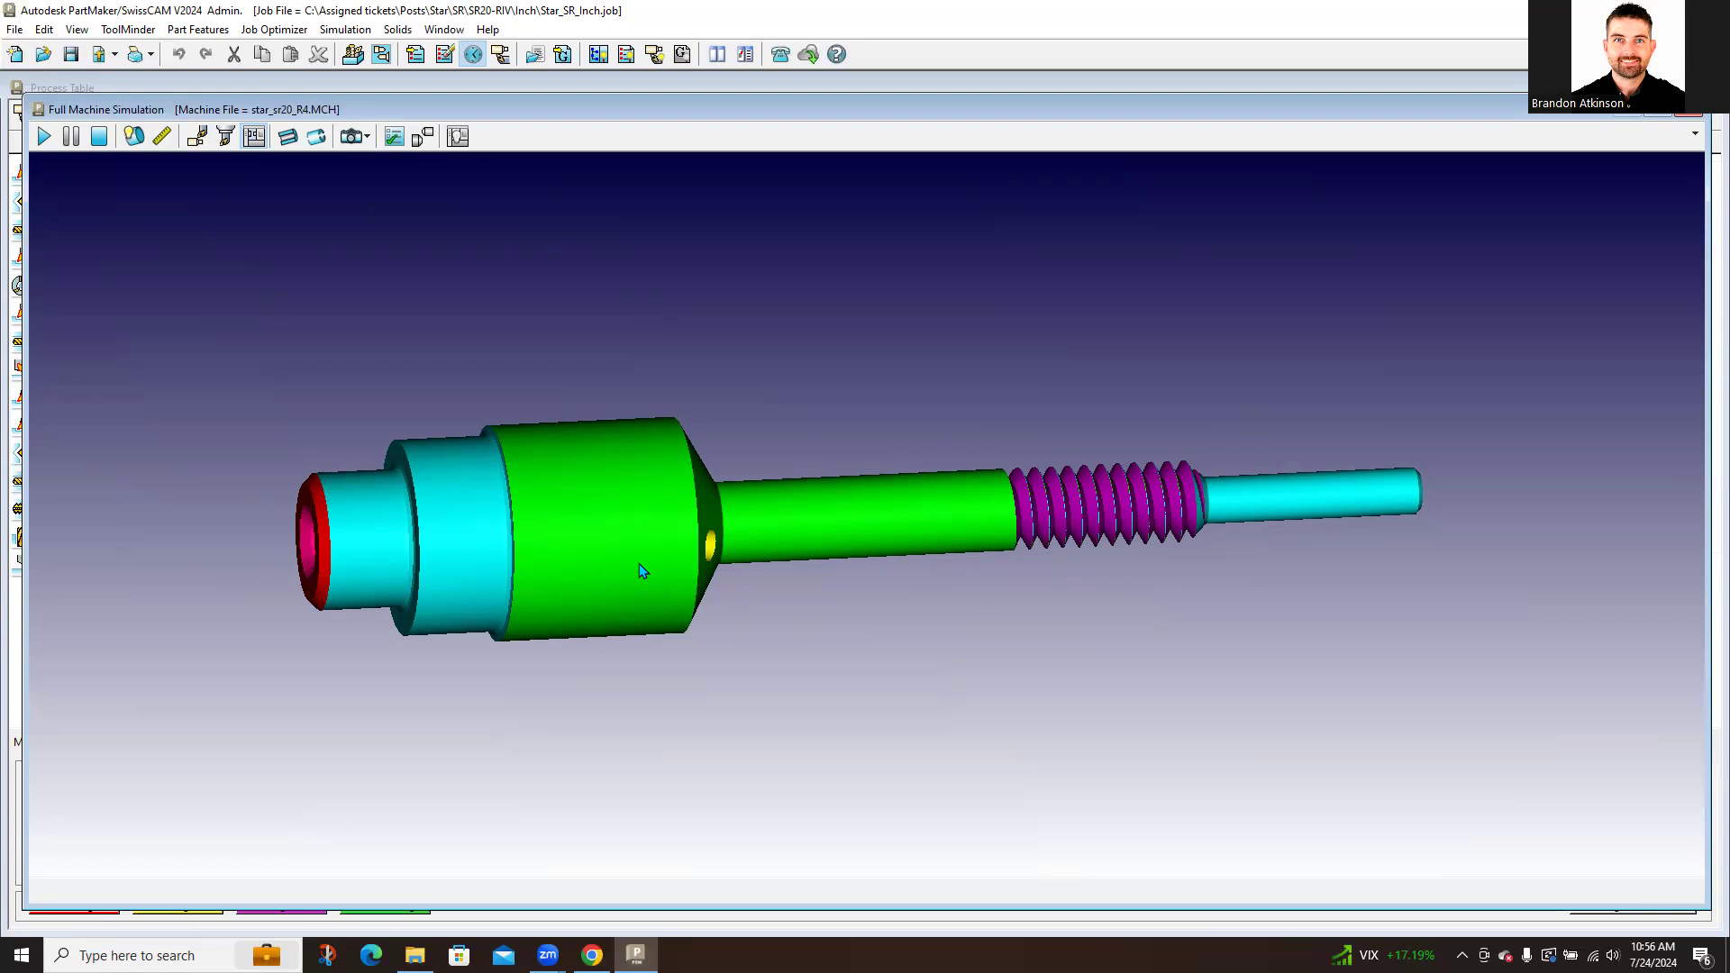
middle_drag(866, 595, 812, 620)
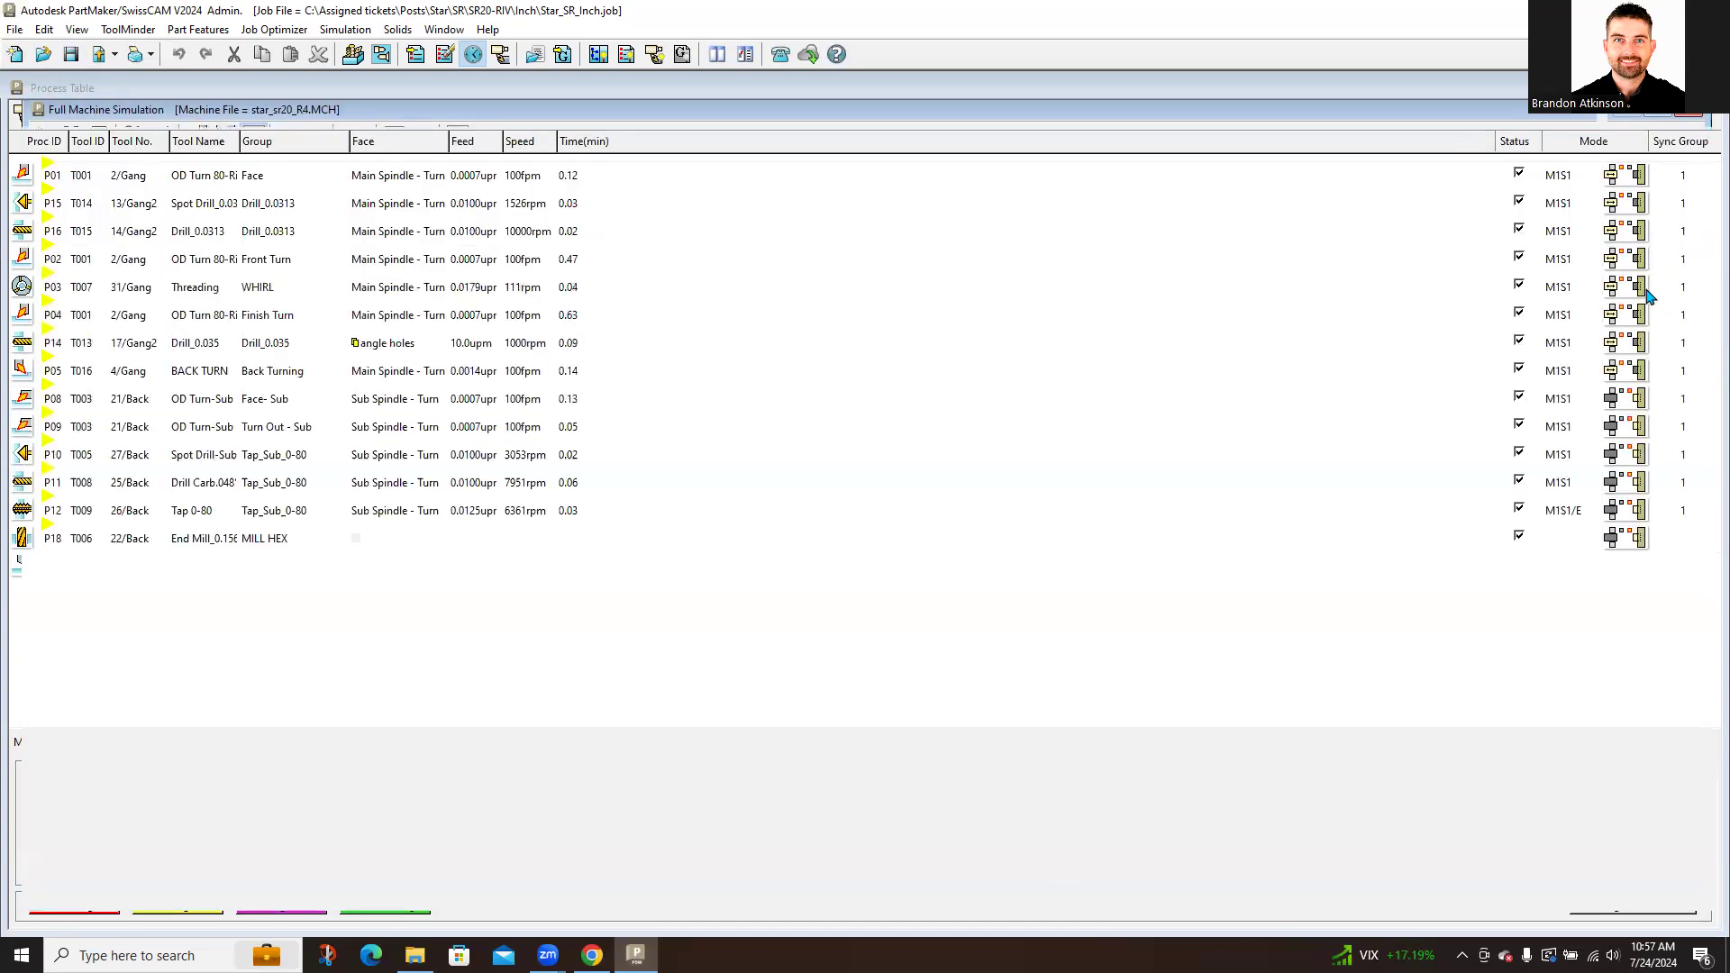
Step: Close the simulation, post and save STAR_SR_INCH.M and STAR_SR_INCH.S with program number 1234, and view them
click(1694, 116)
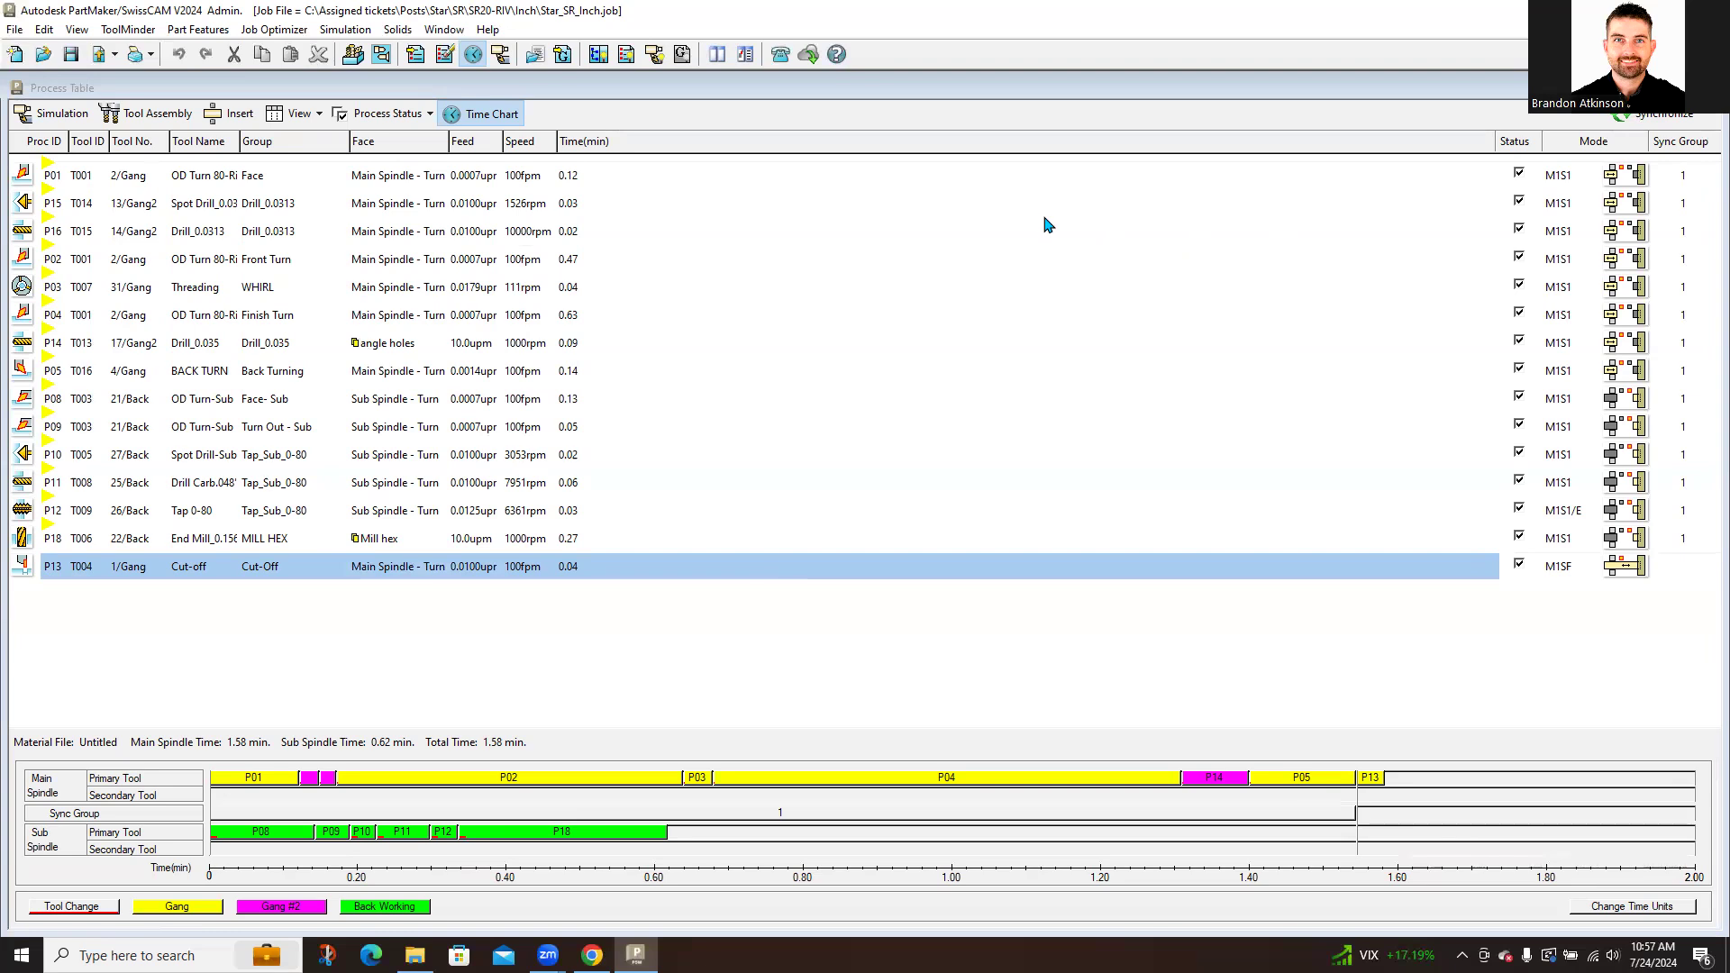
click(562, 56)
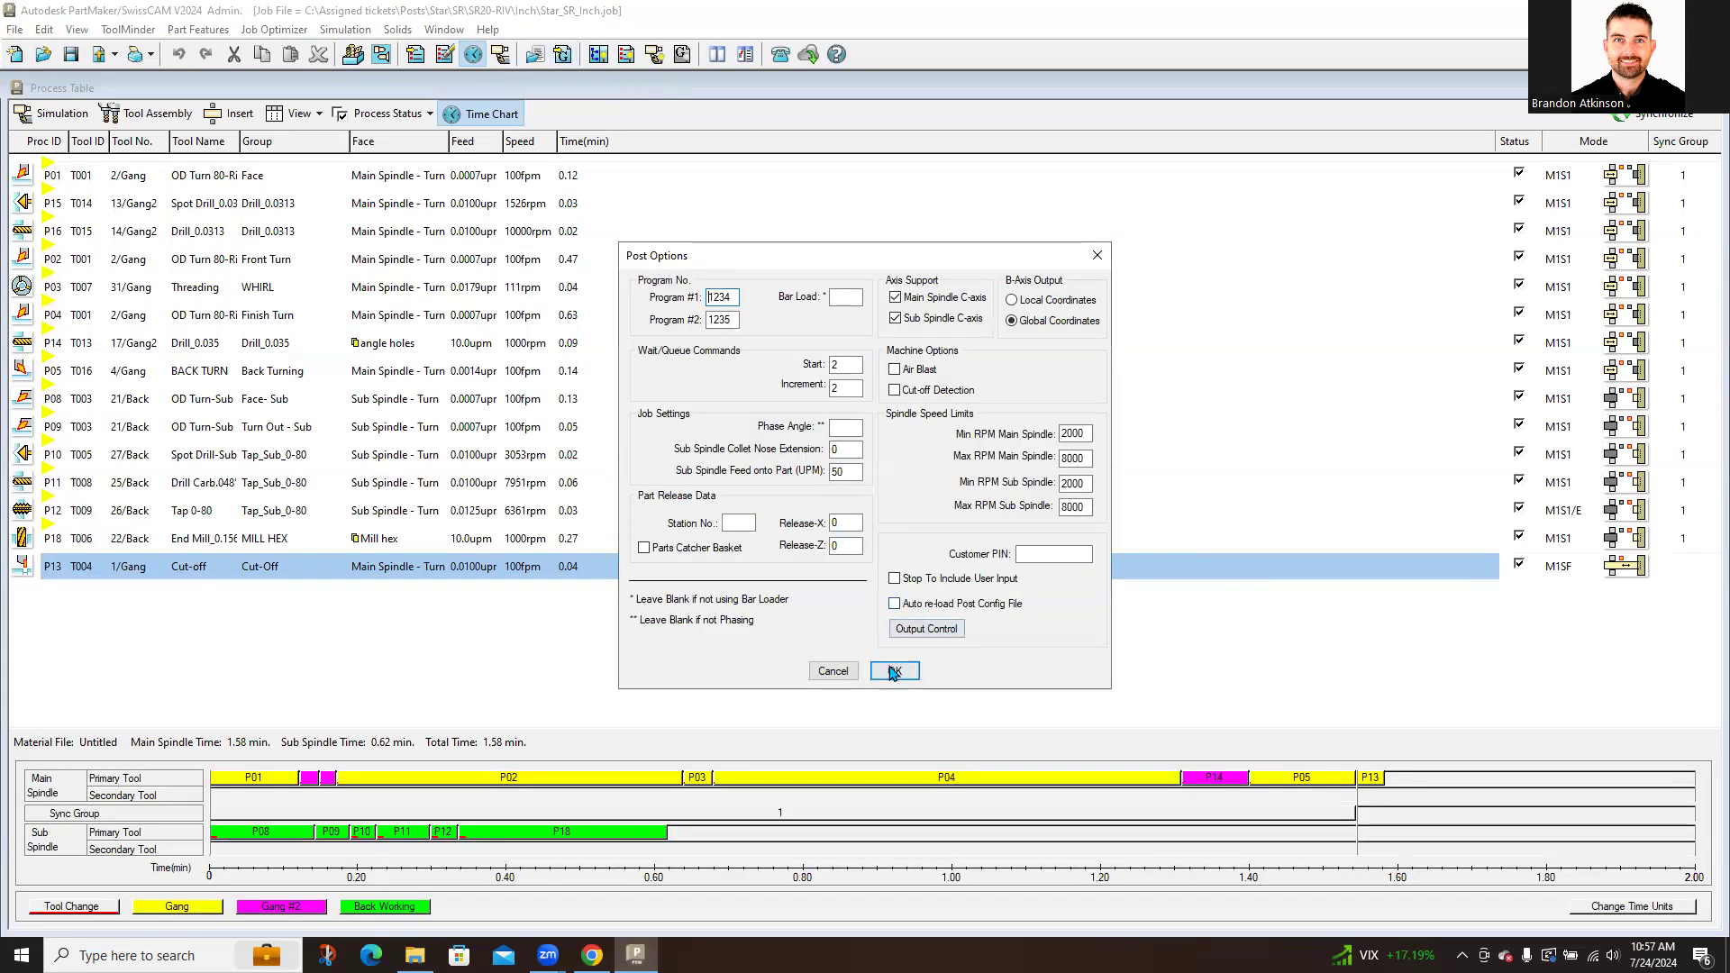
drag(737, 297, 641, 298)
click(849, 298)
click(895, 671)
click(1099, 610)
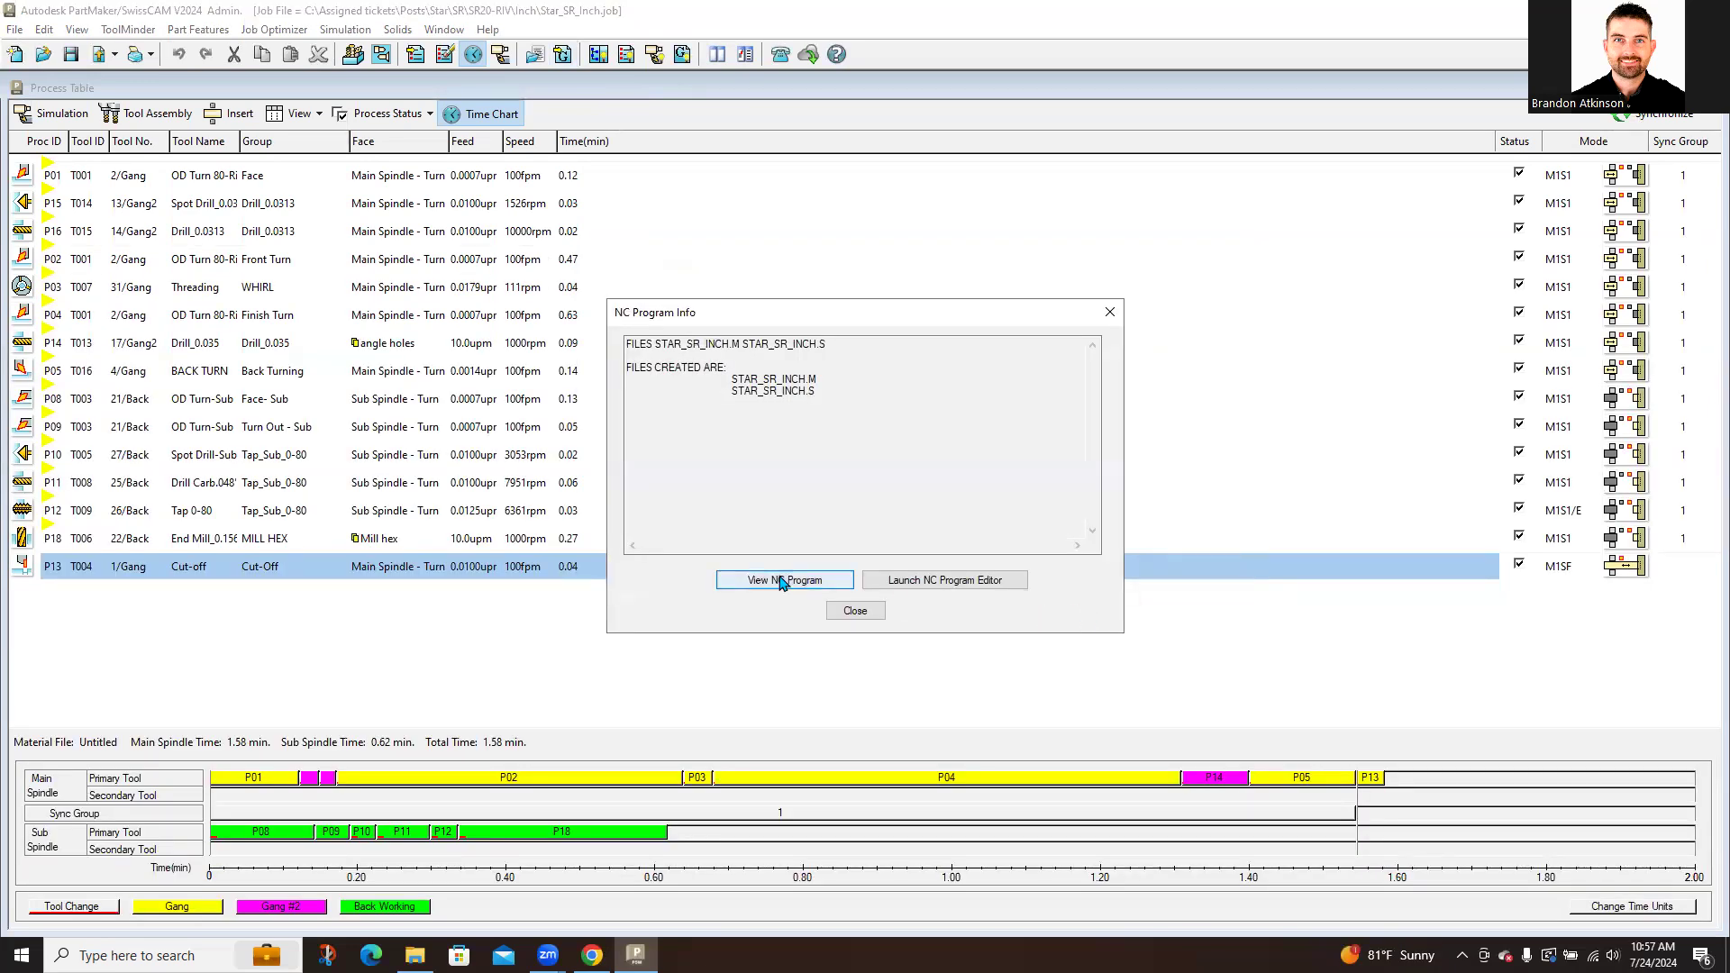
click(782, 580)
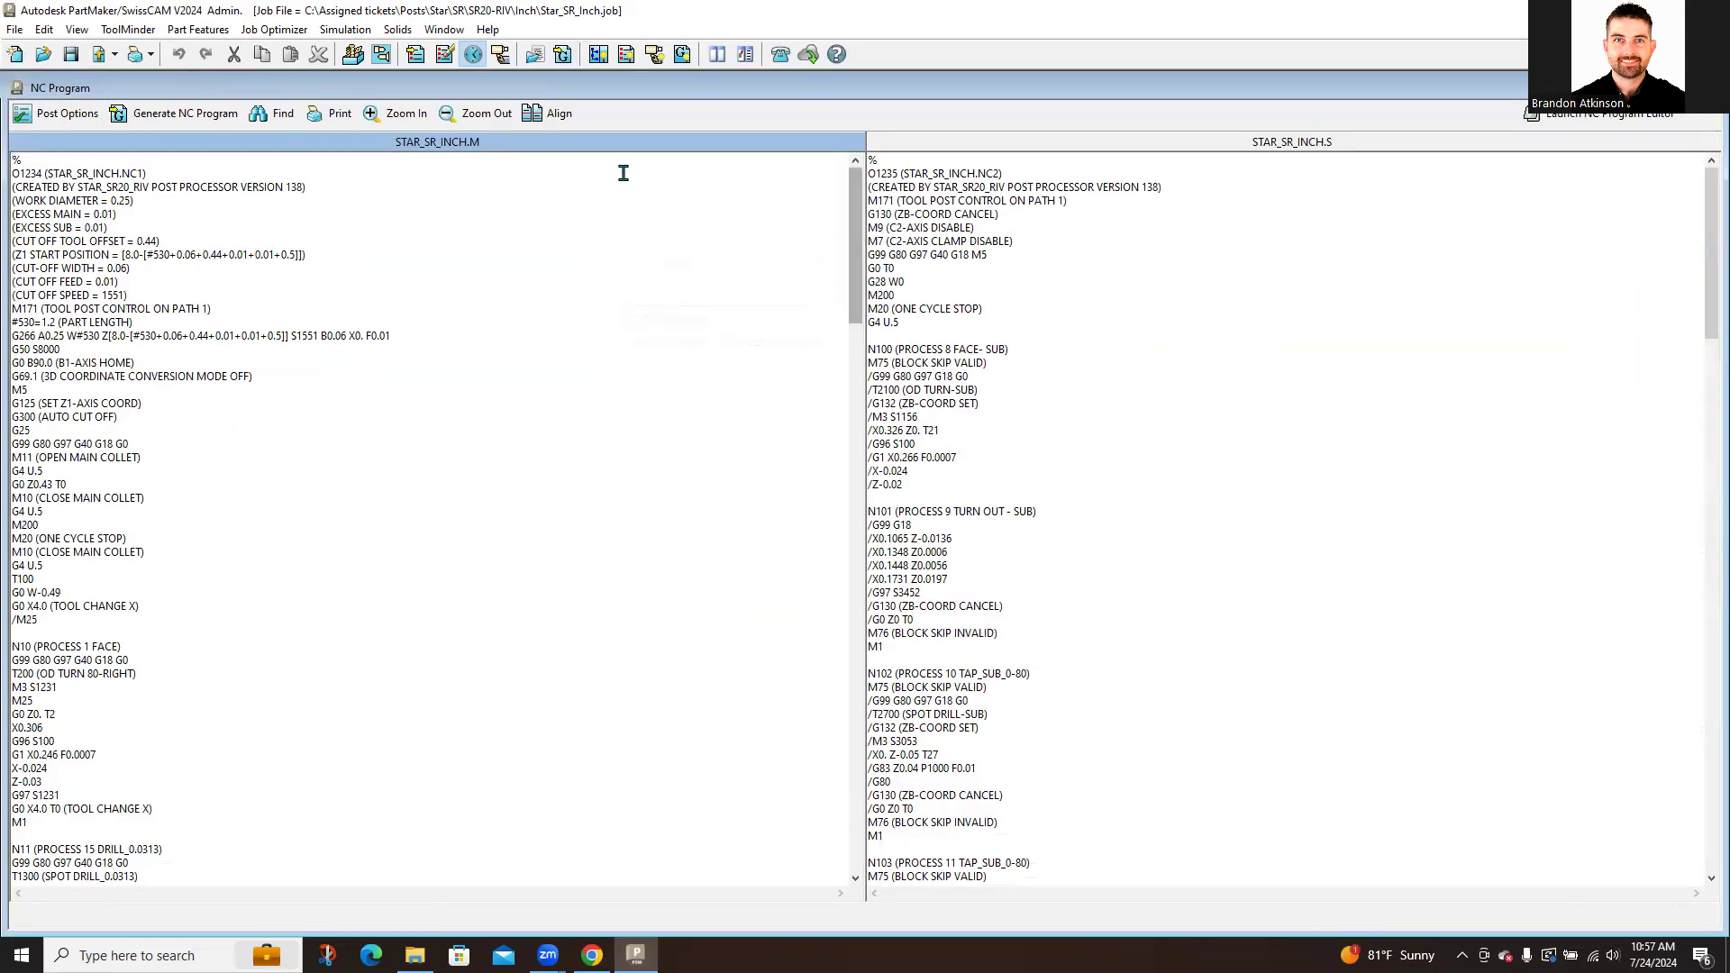
Step: Align the main and sub programs at their wait codes
key(ctrl)
key(ctrl)
key(ctrl)
key(ctrl)
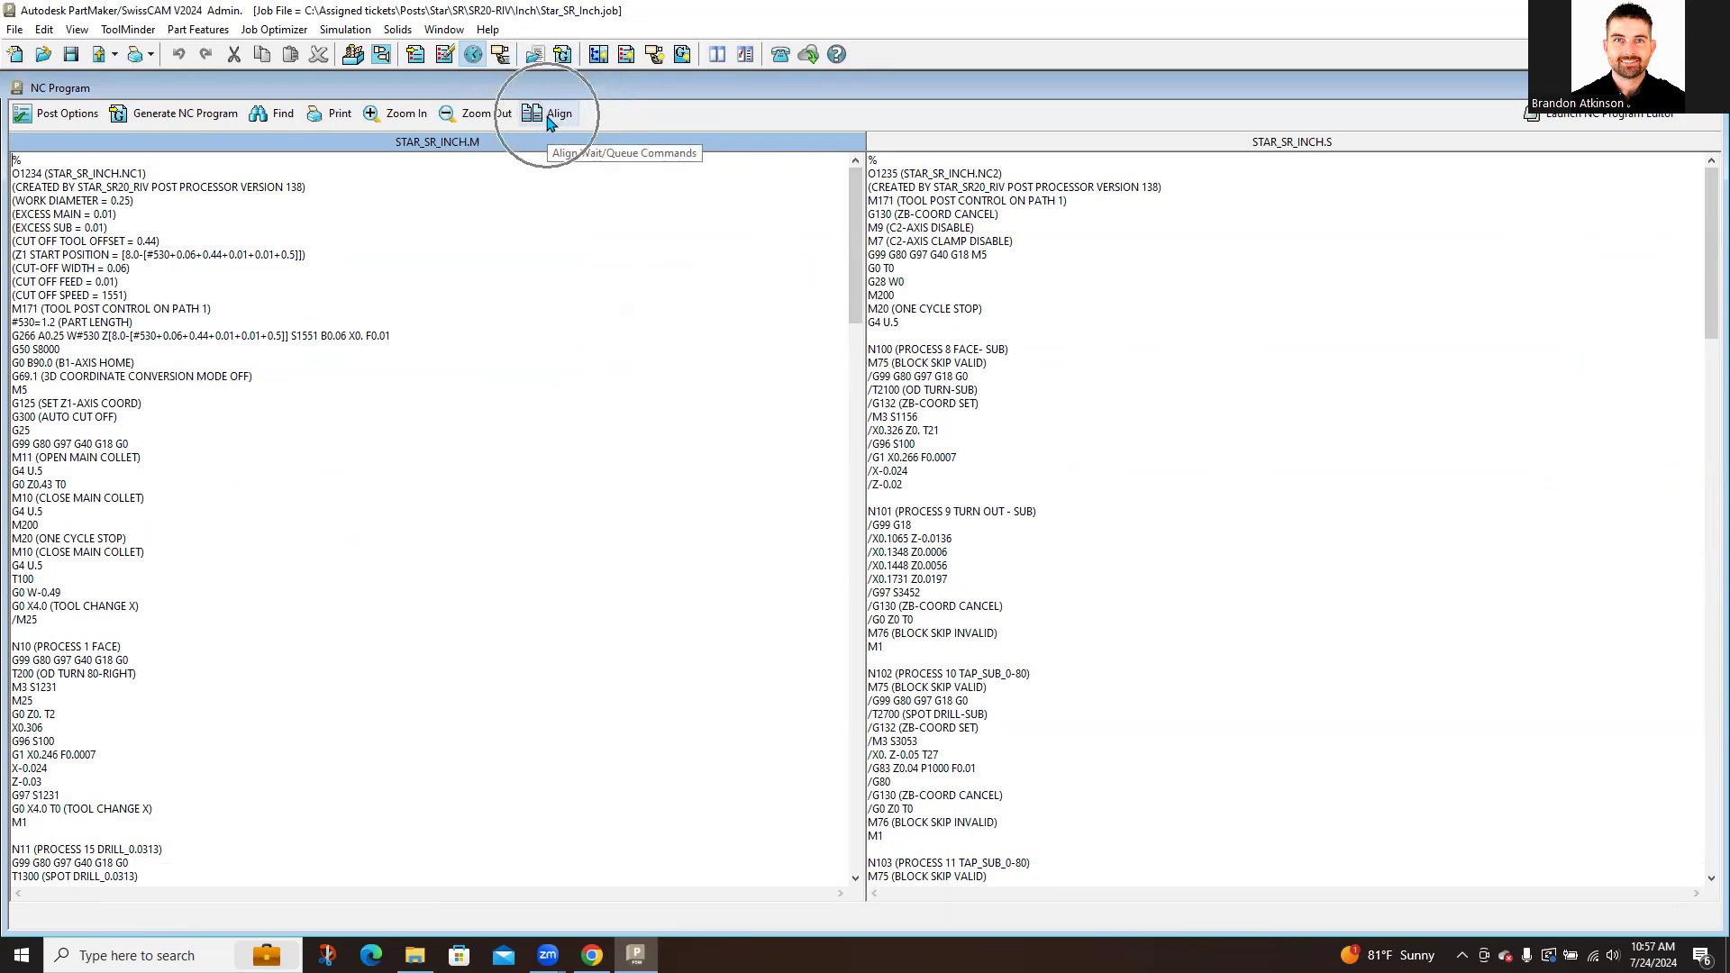
click(551, 117)
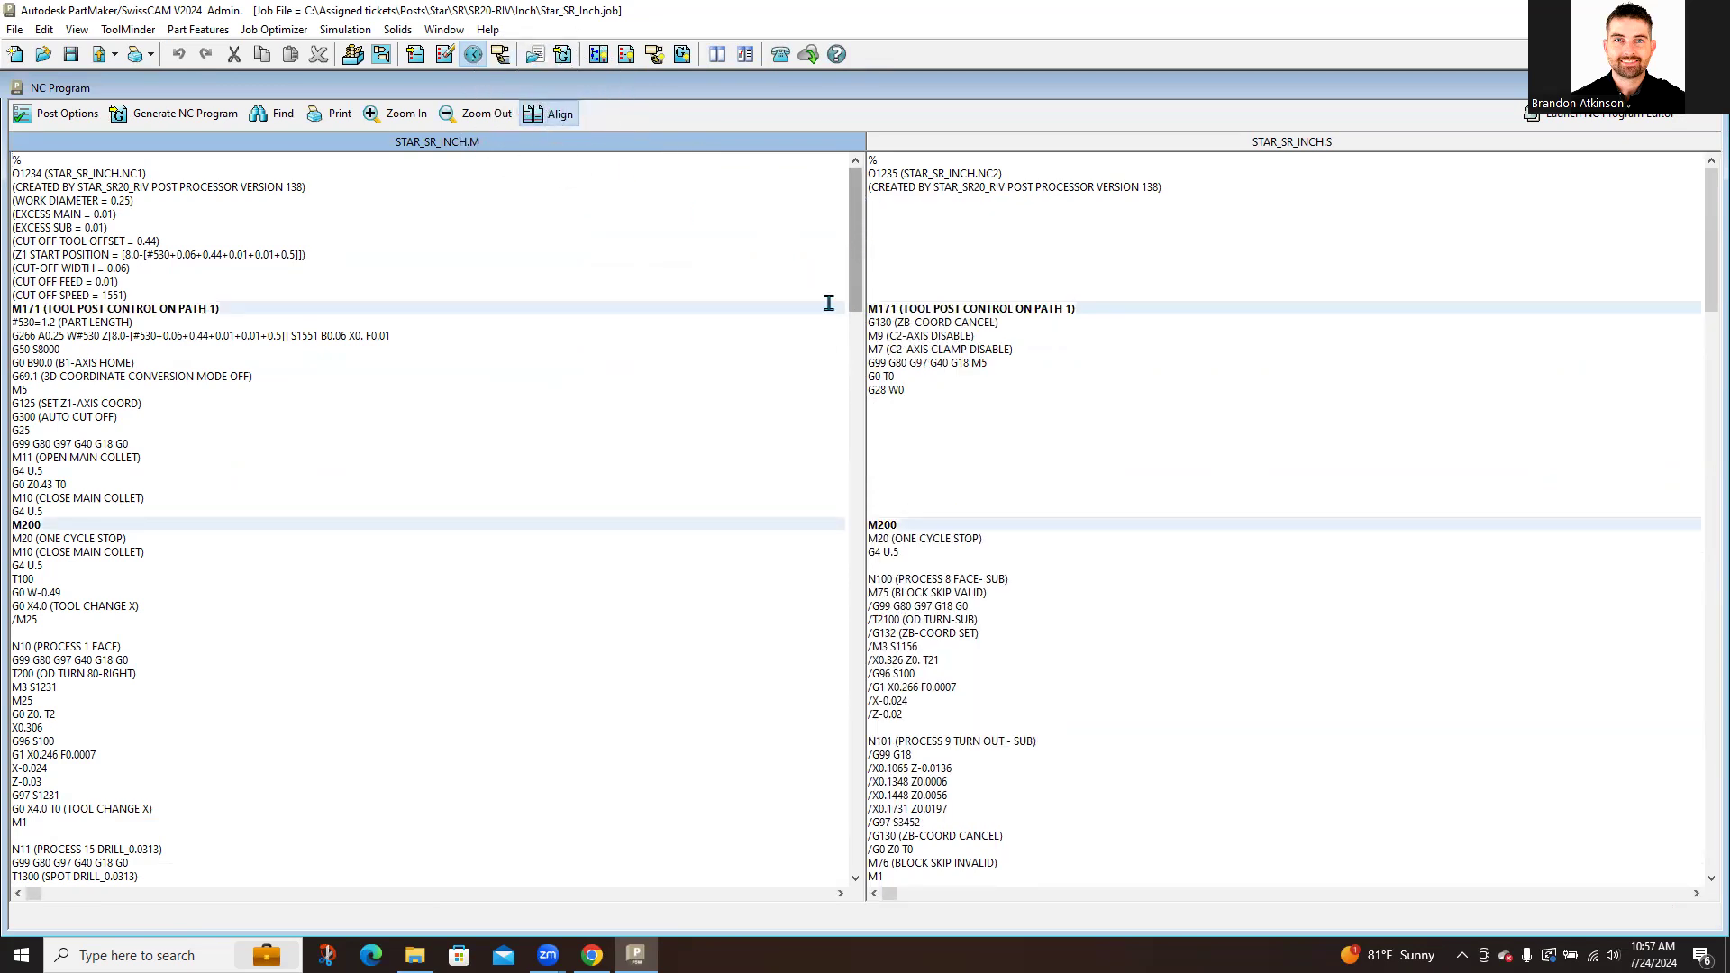
drag(860, 305, 794, 826)
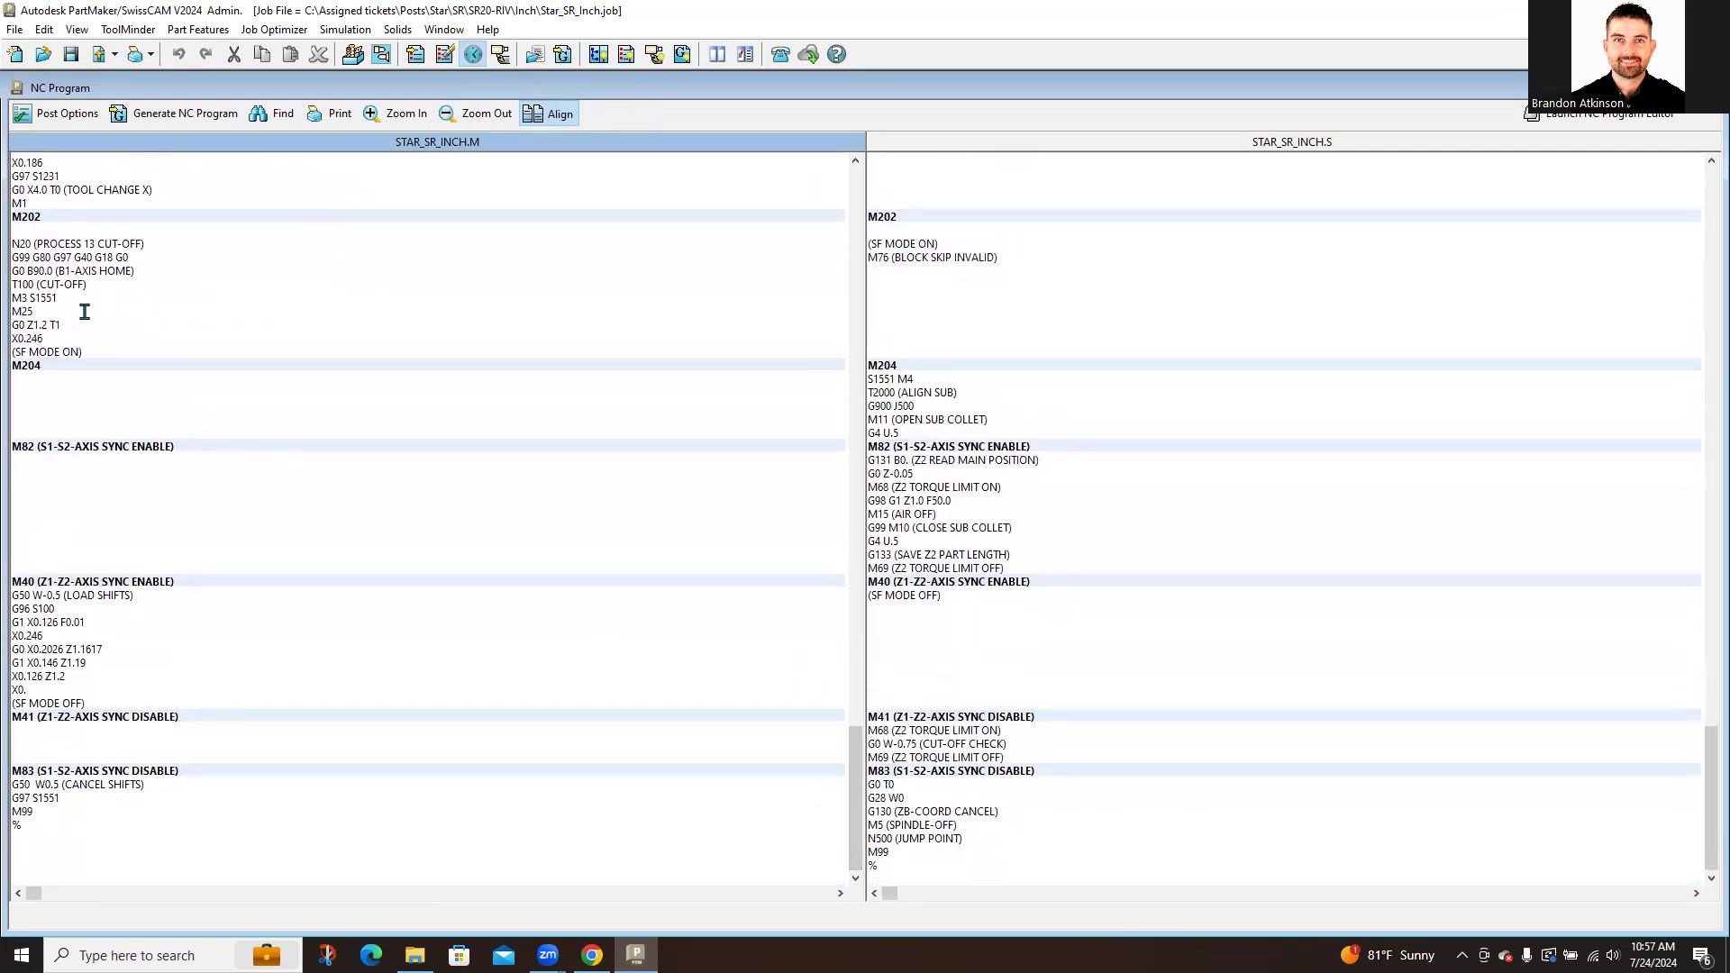
Step: Compare matching blocks: cut-off vs. M204, M82 sync vs. part pickup, M40 vs. M41, and closing lines
drag(99, 353, 13, 244)
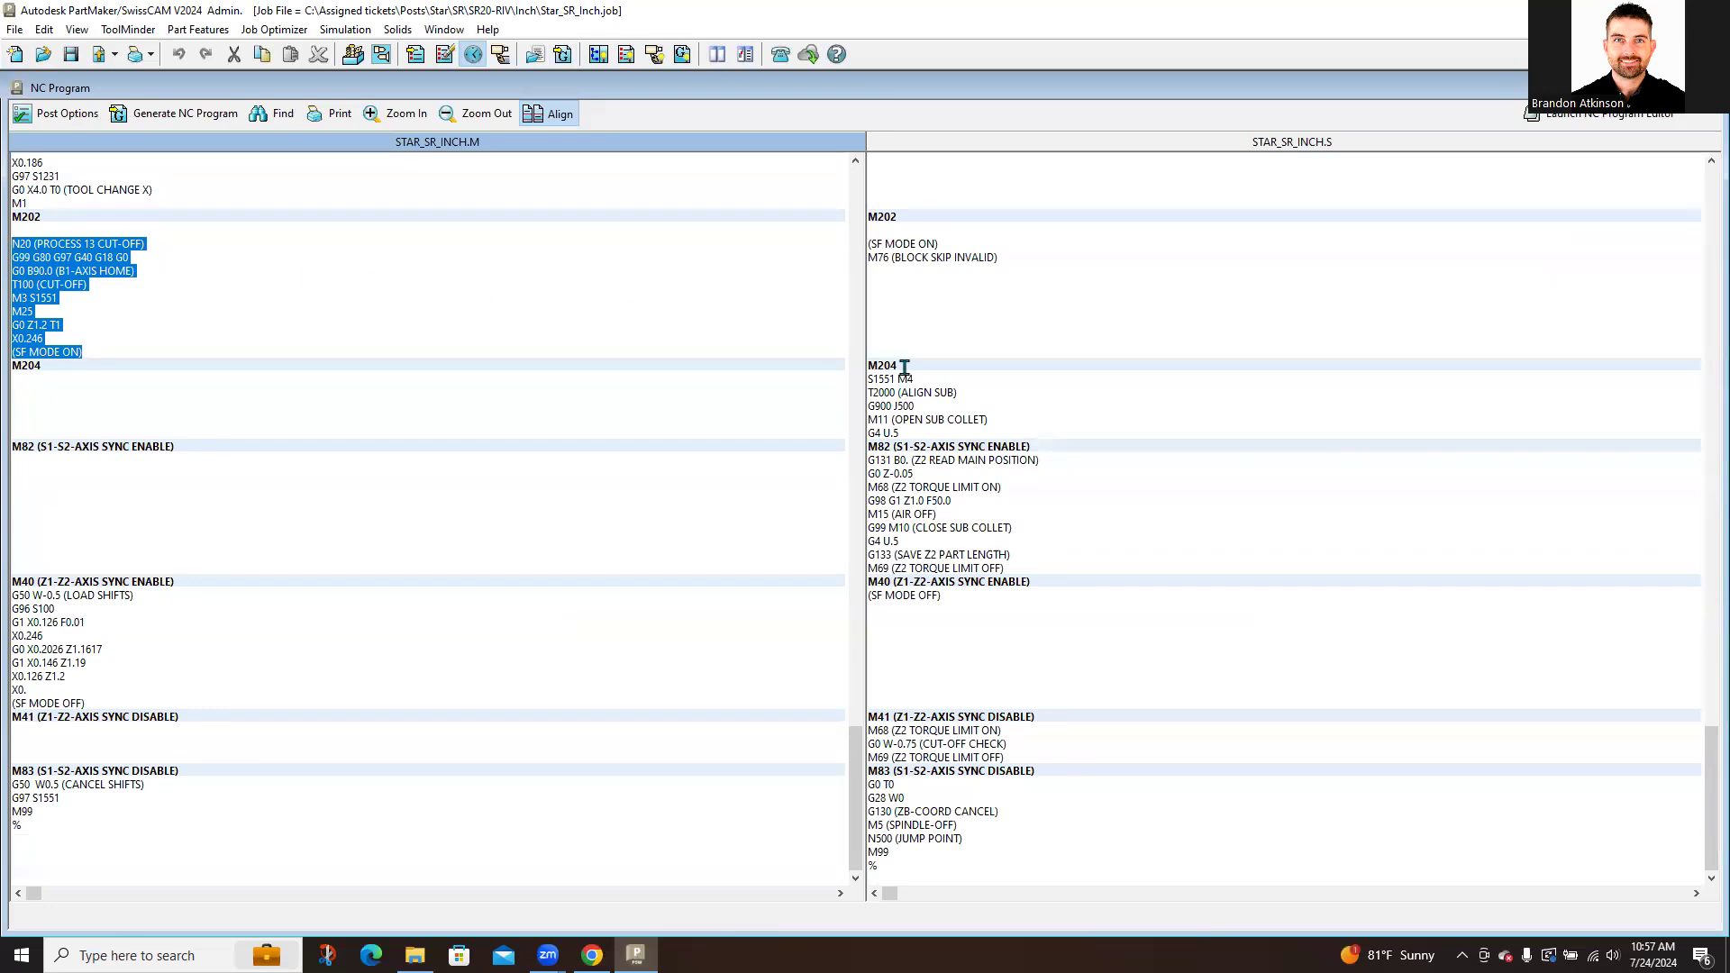
drag(915, 433, 867, 386)
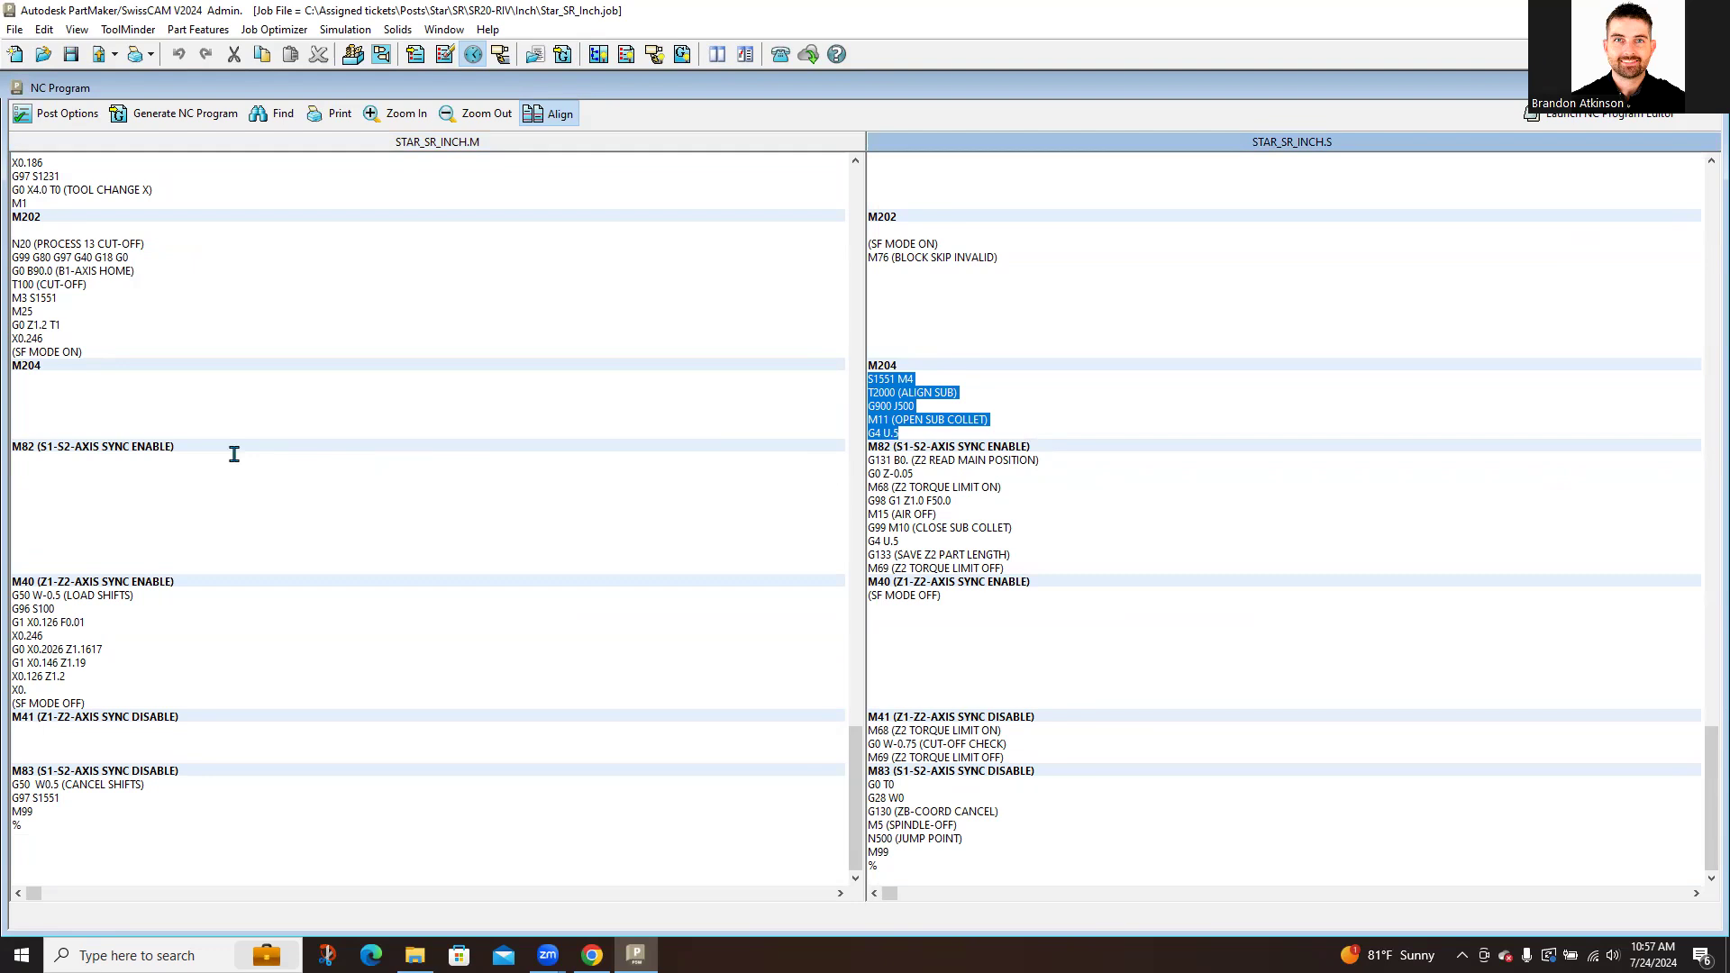
drag(191, 448, 13, 440)
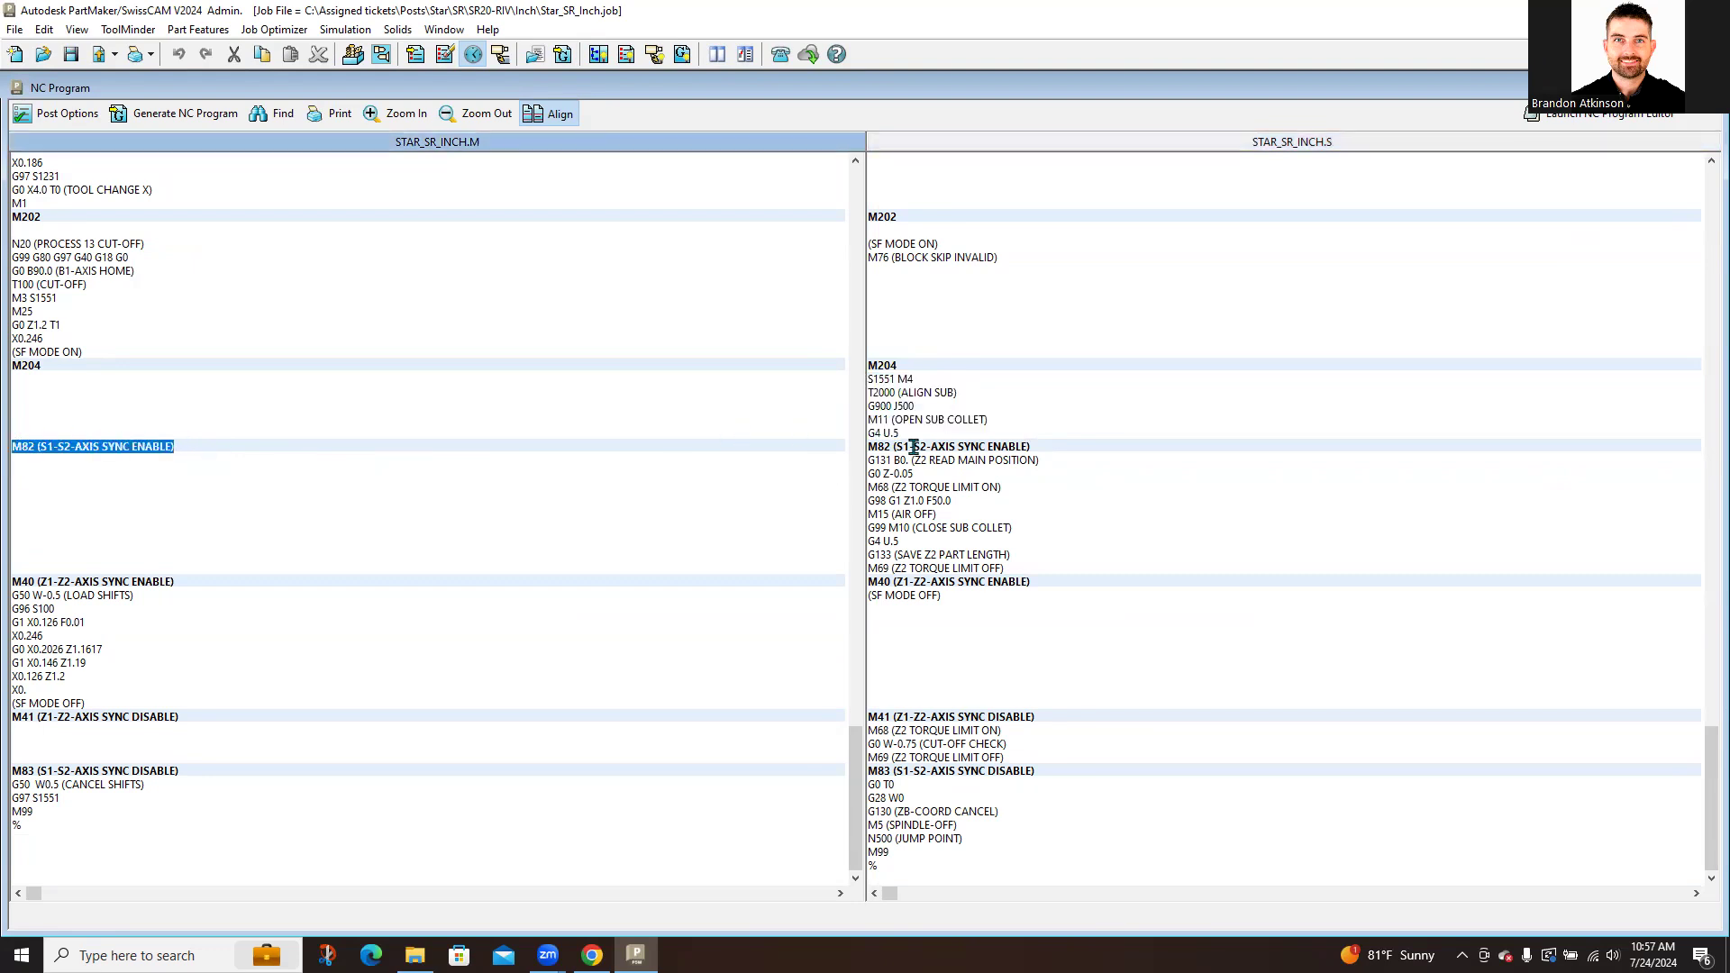
drag(1028, 570, 863, 461)
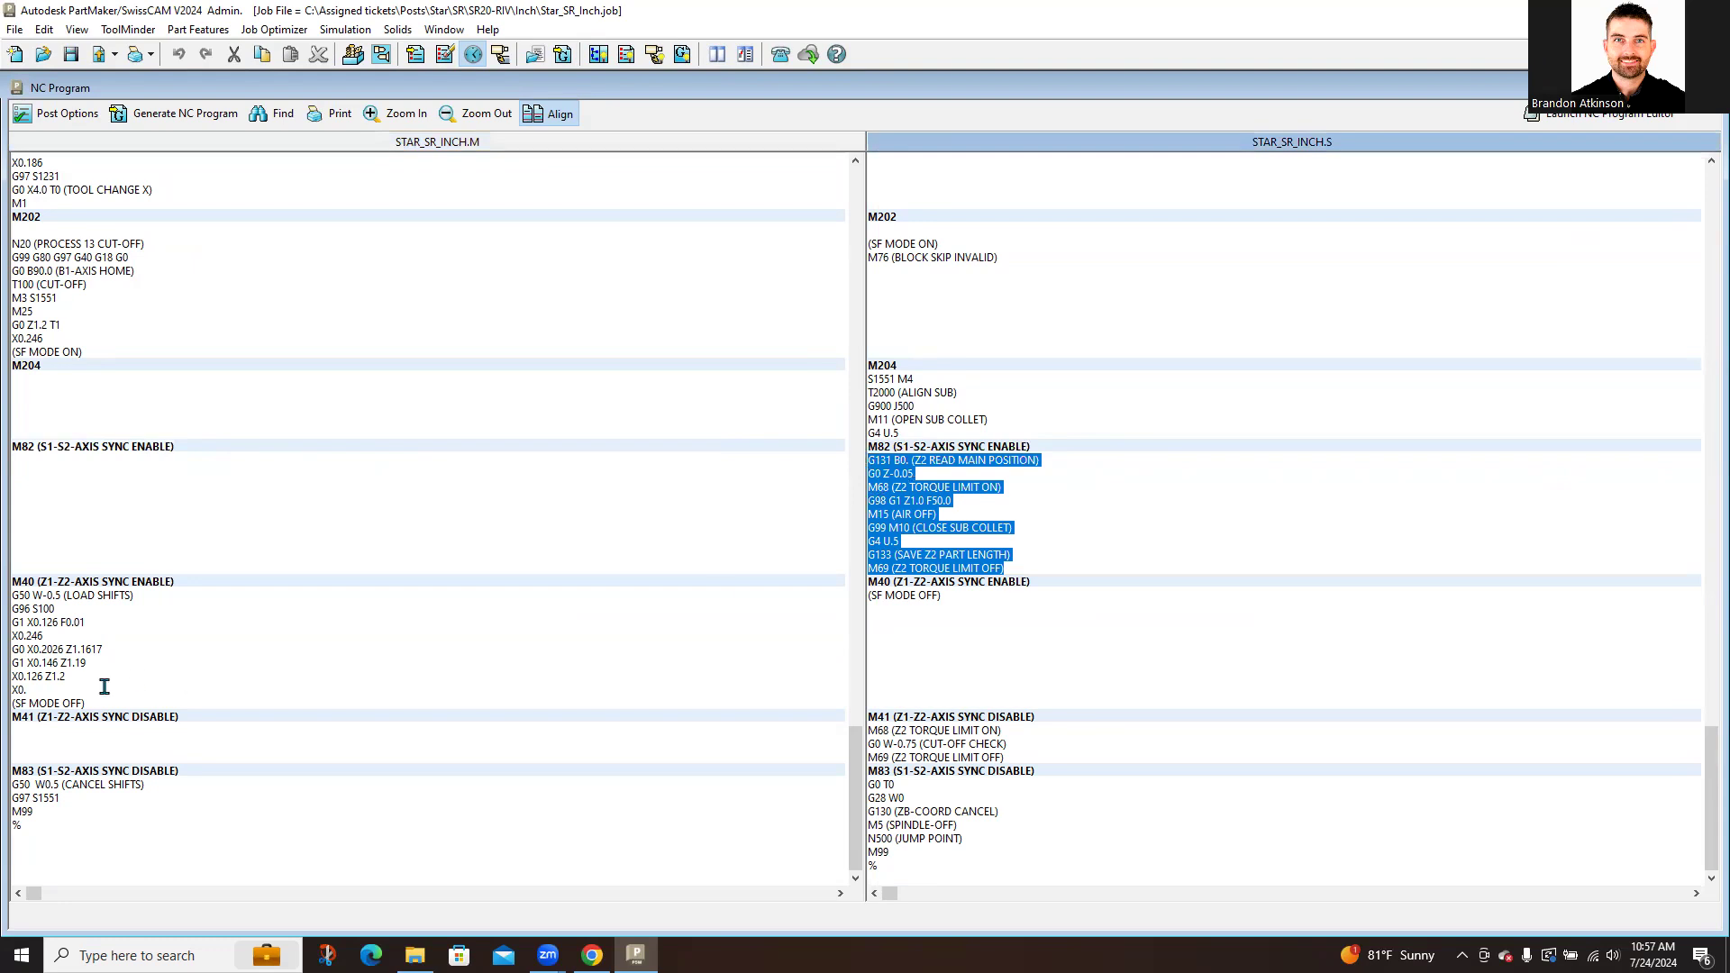
drag(107, 704, 3, 604)
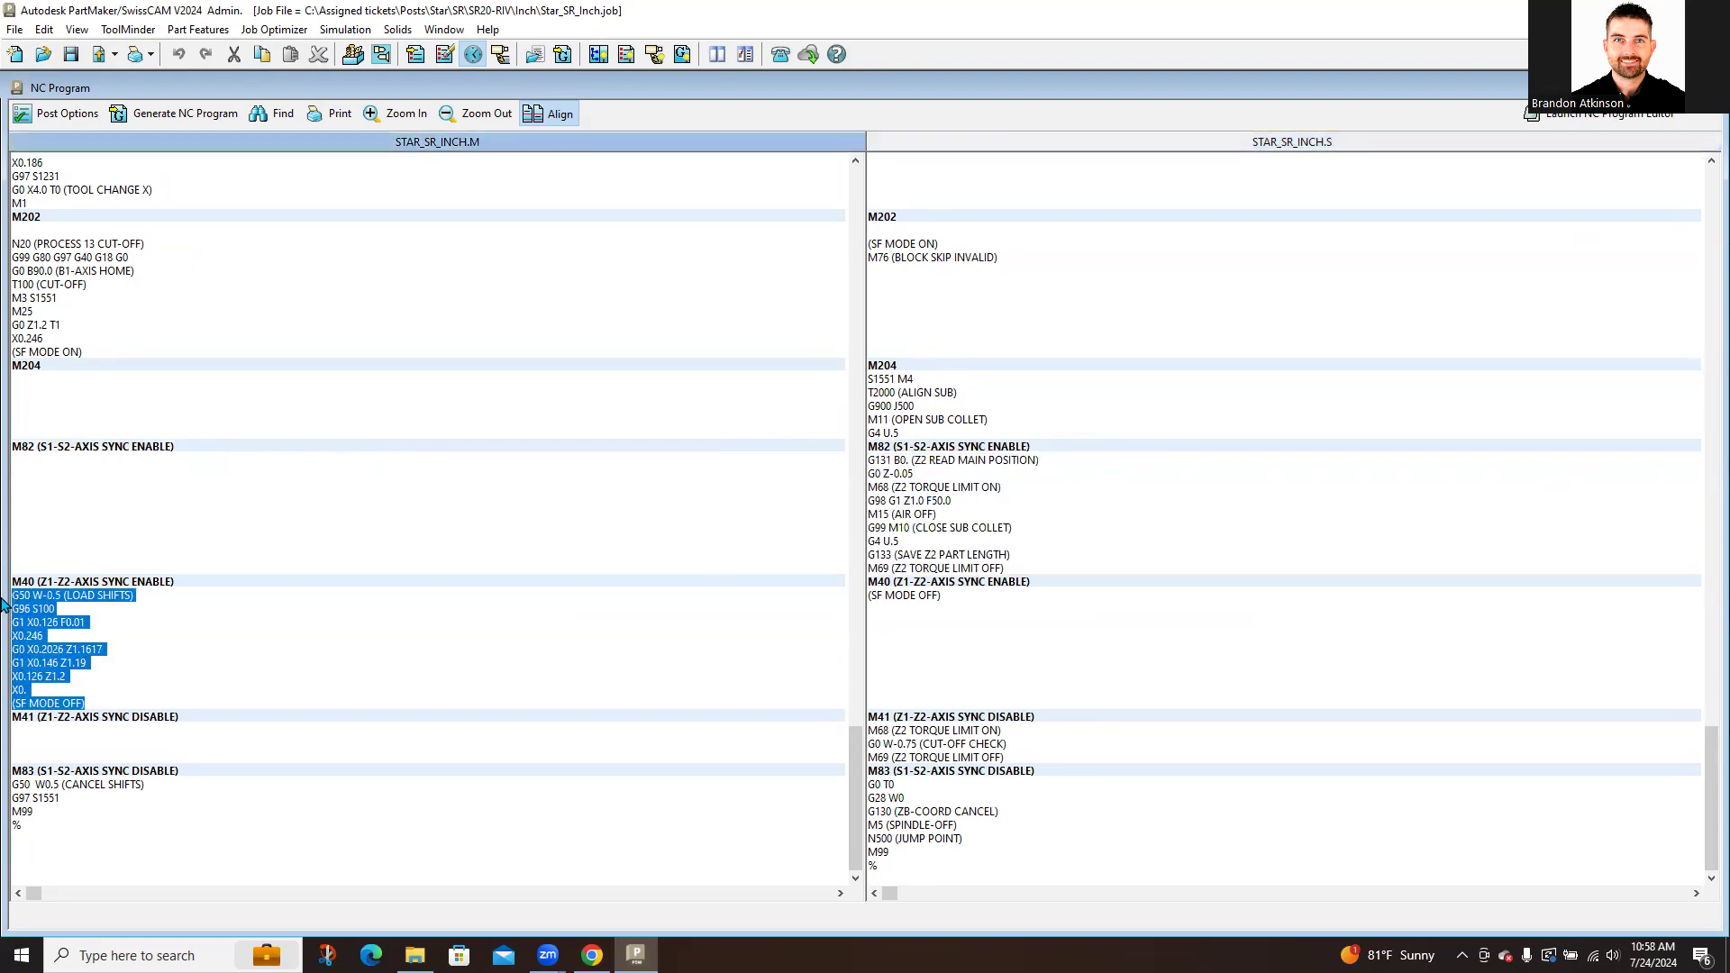
drag(1008, 759, 863, 730)
drag(898, 855, 858, 781)
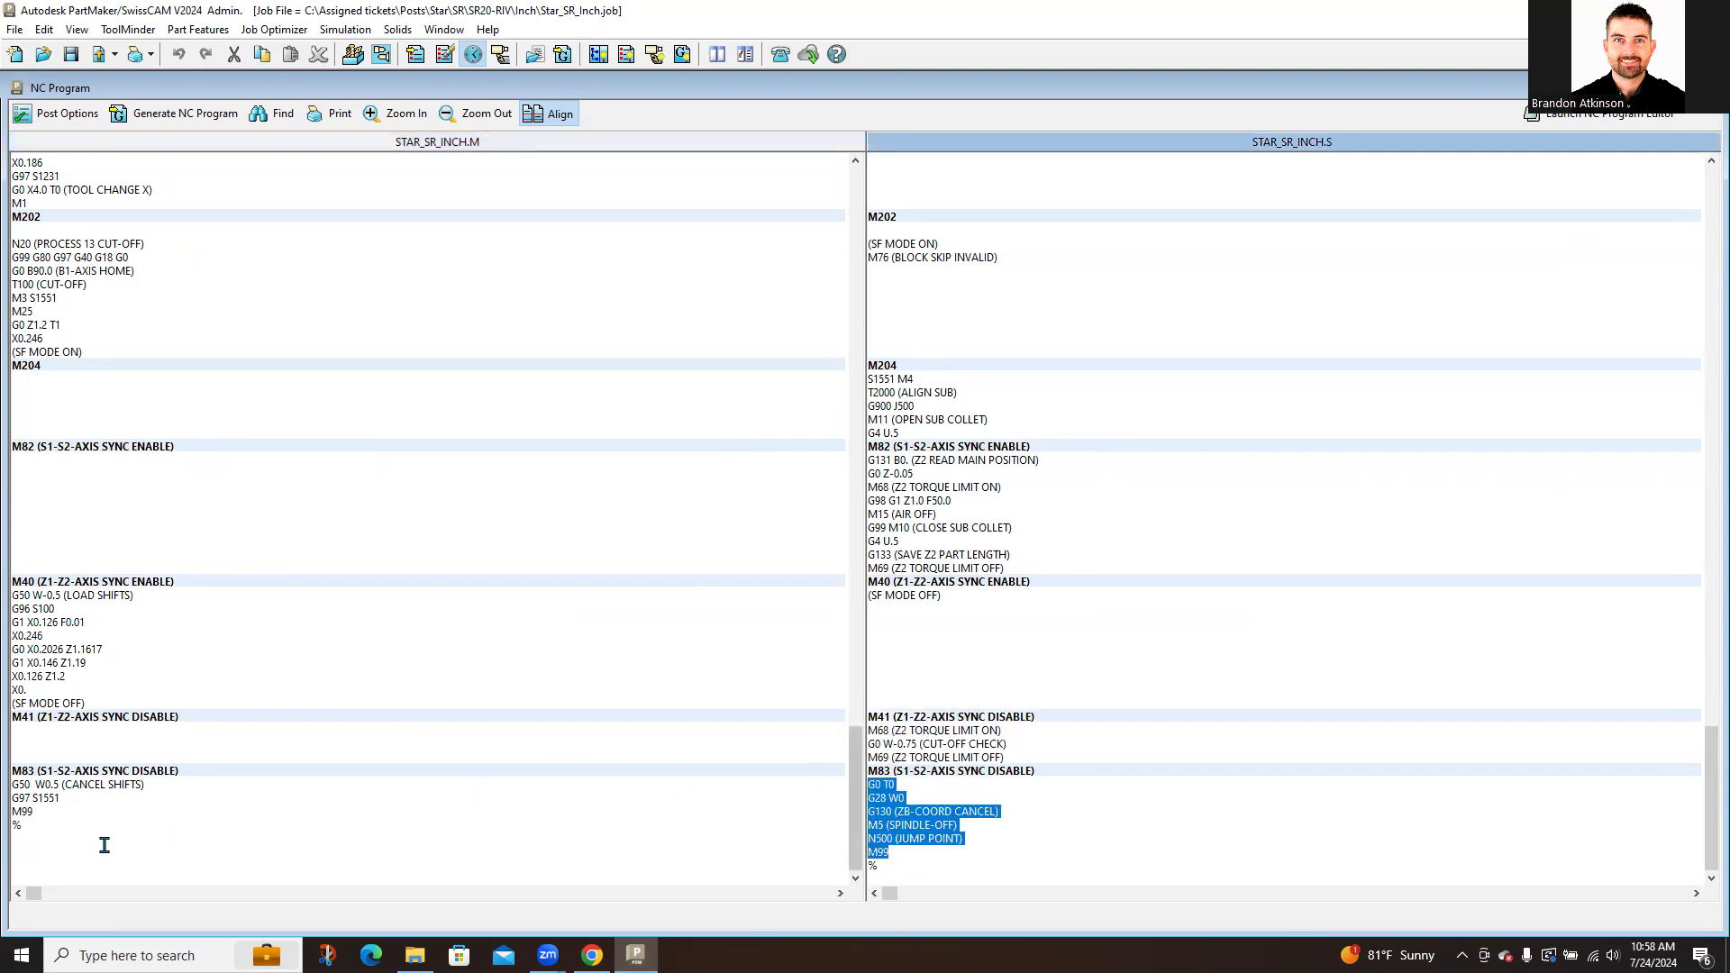
drag(60, 838, 14, 782)
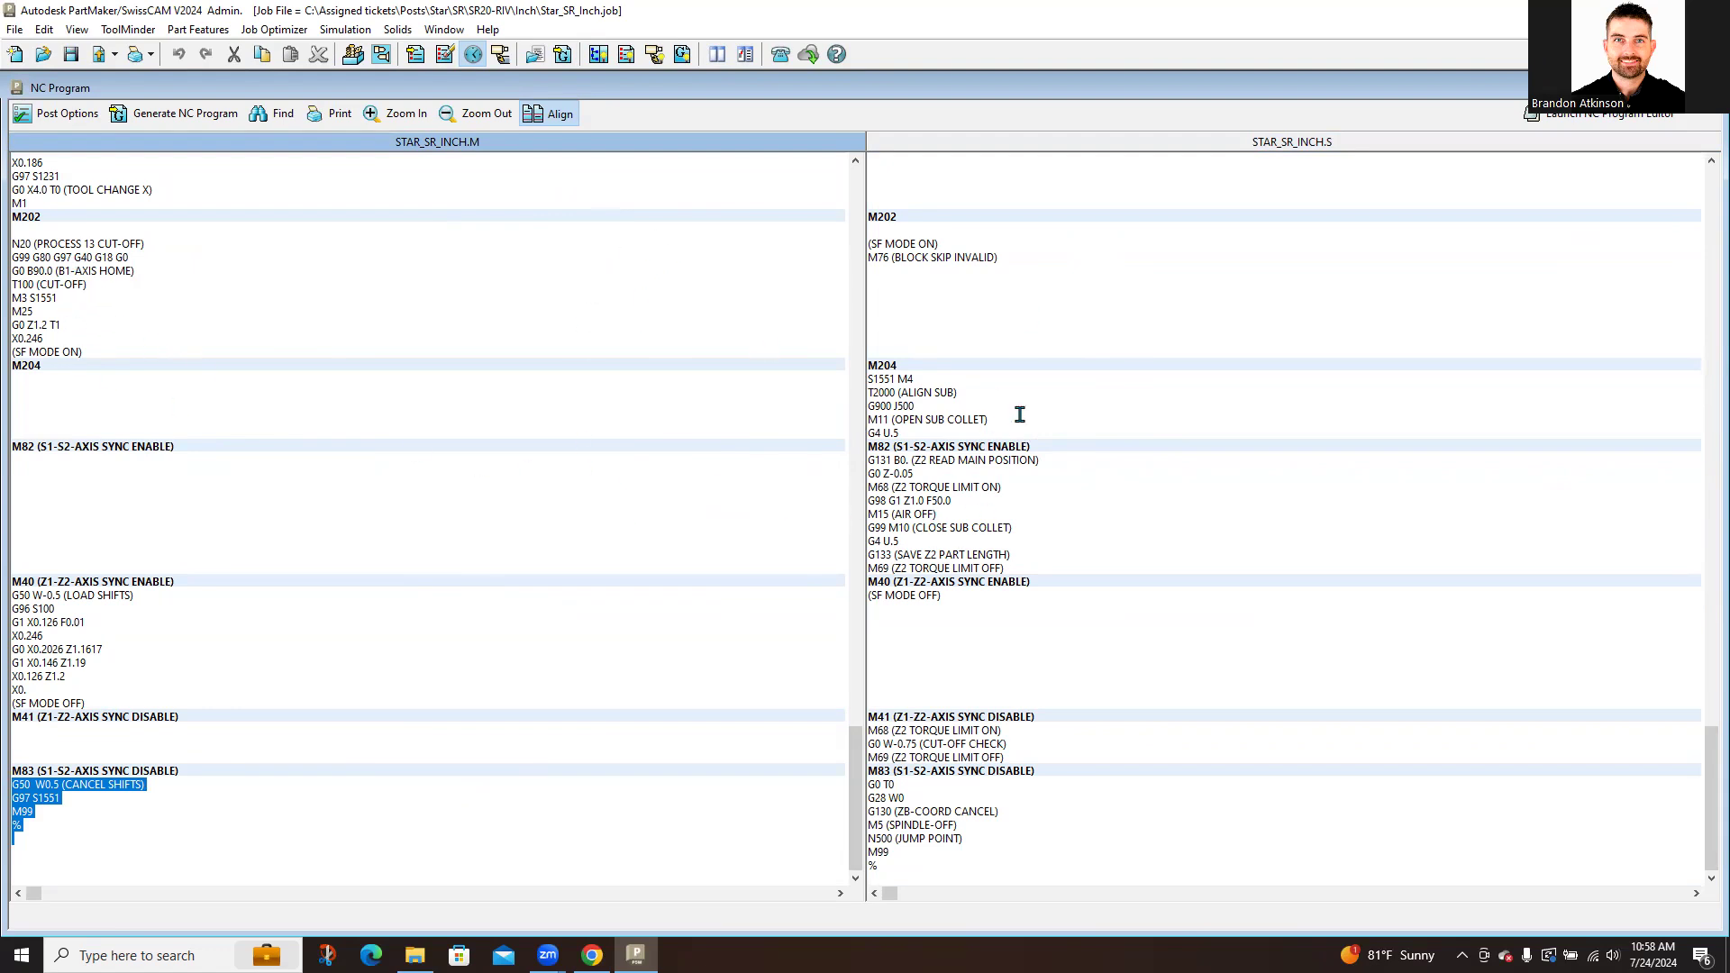
Step: Open both programs in Notepad, then close the two Notepad windows
click(1584, 117)
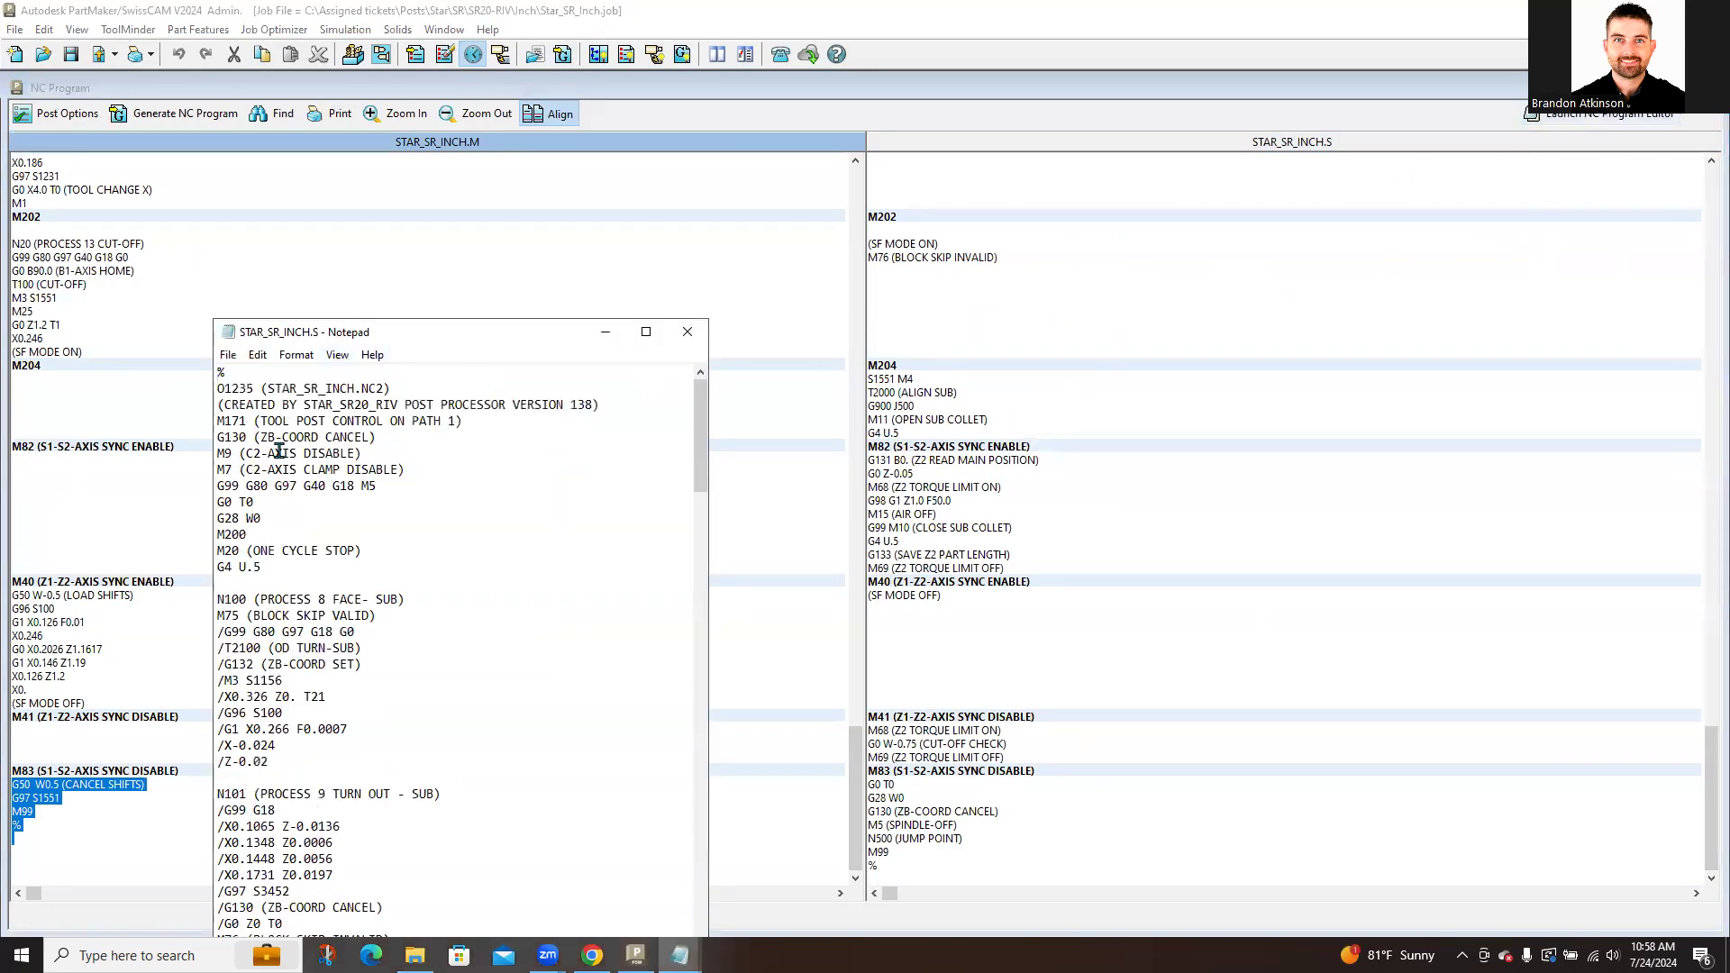
click(688, 340)
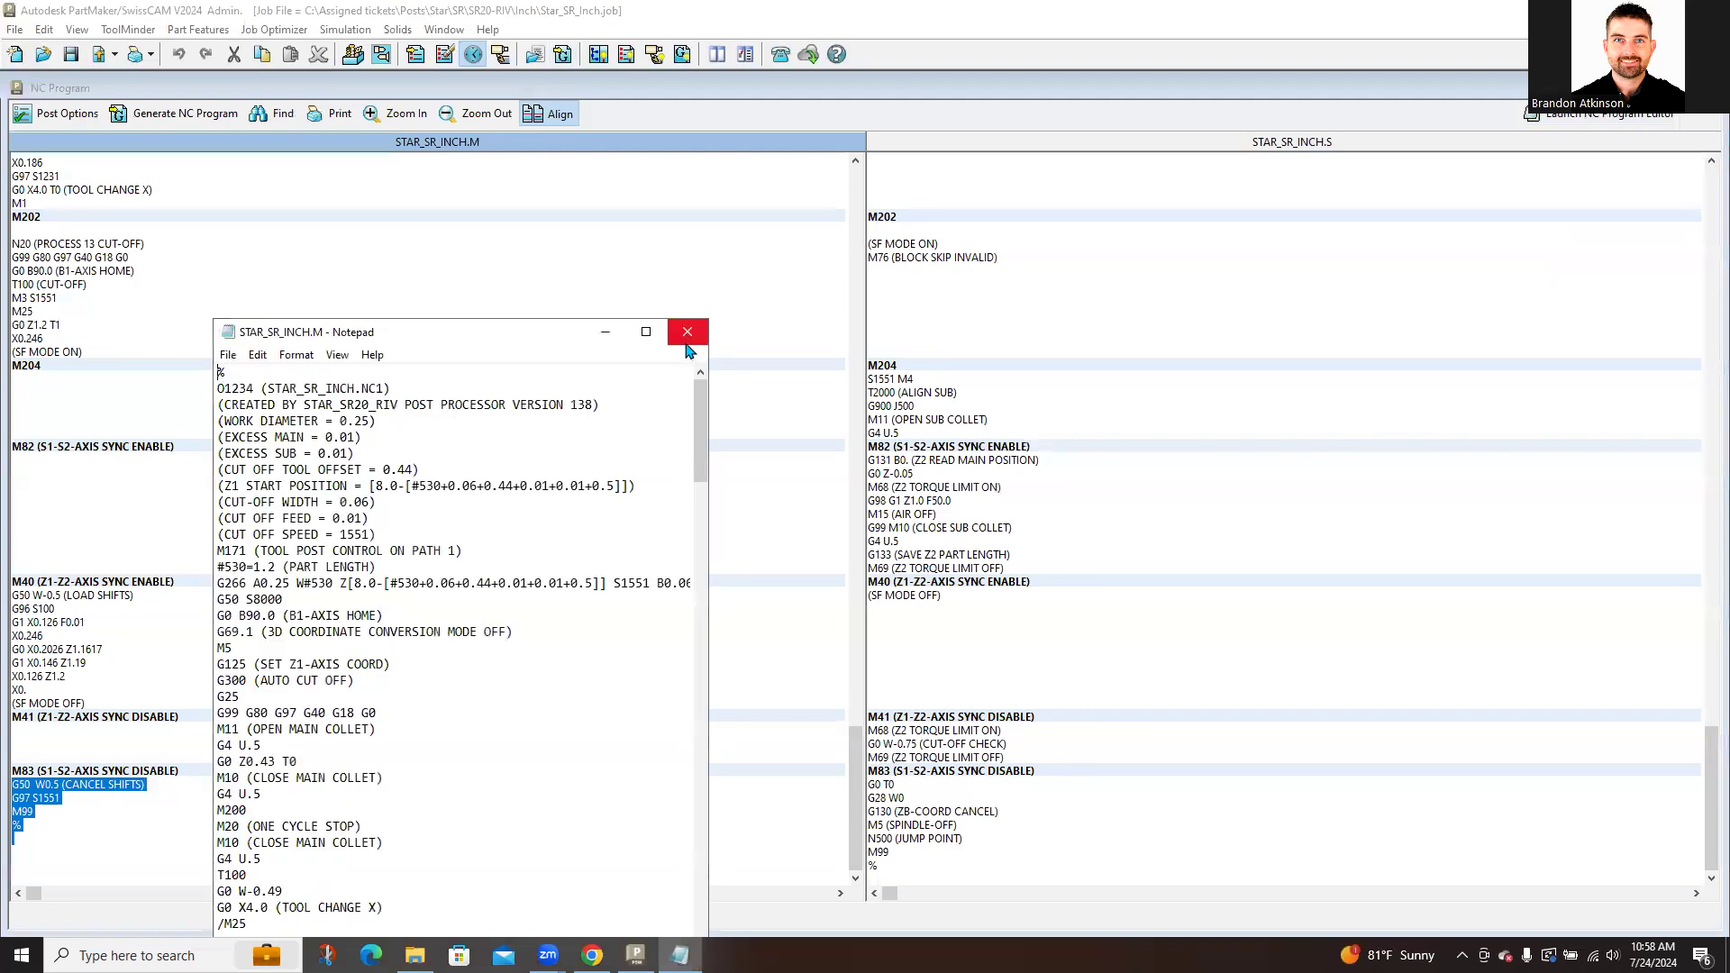
click(687, 333)
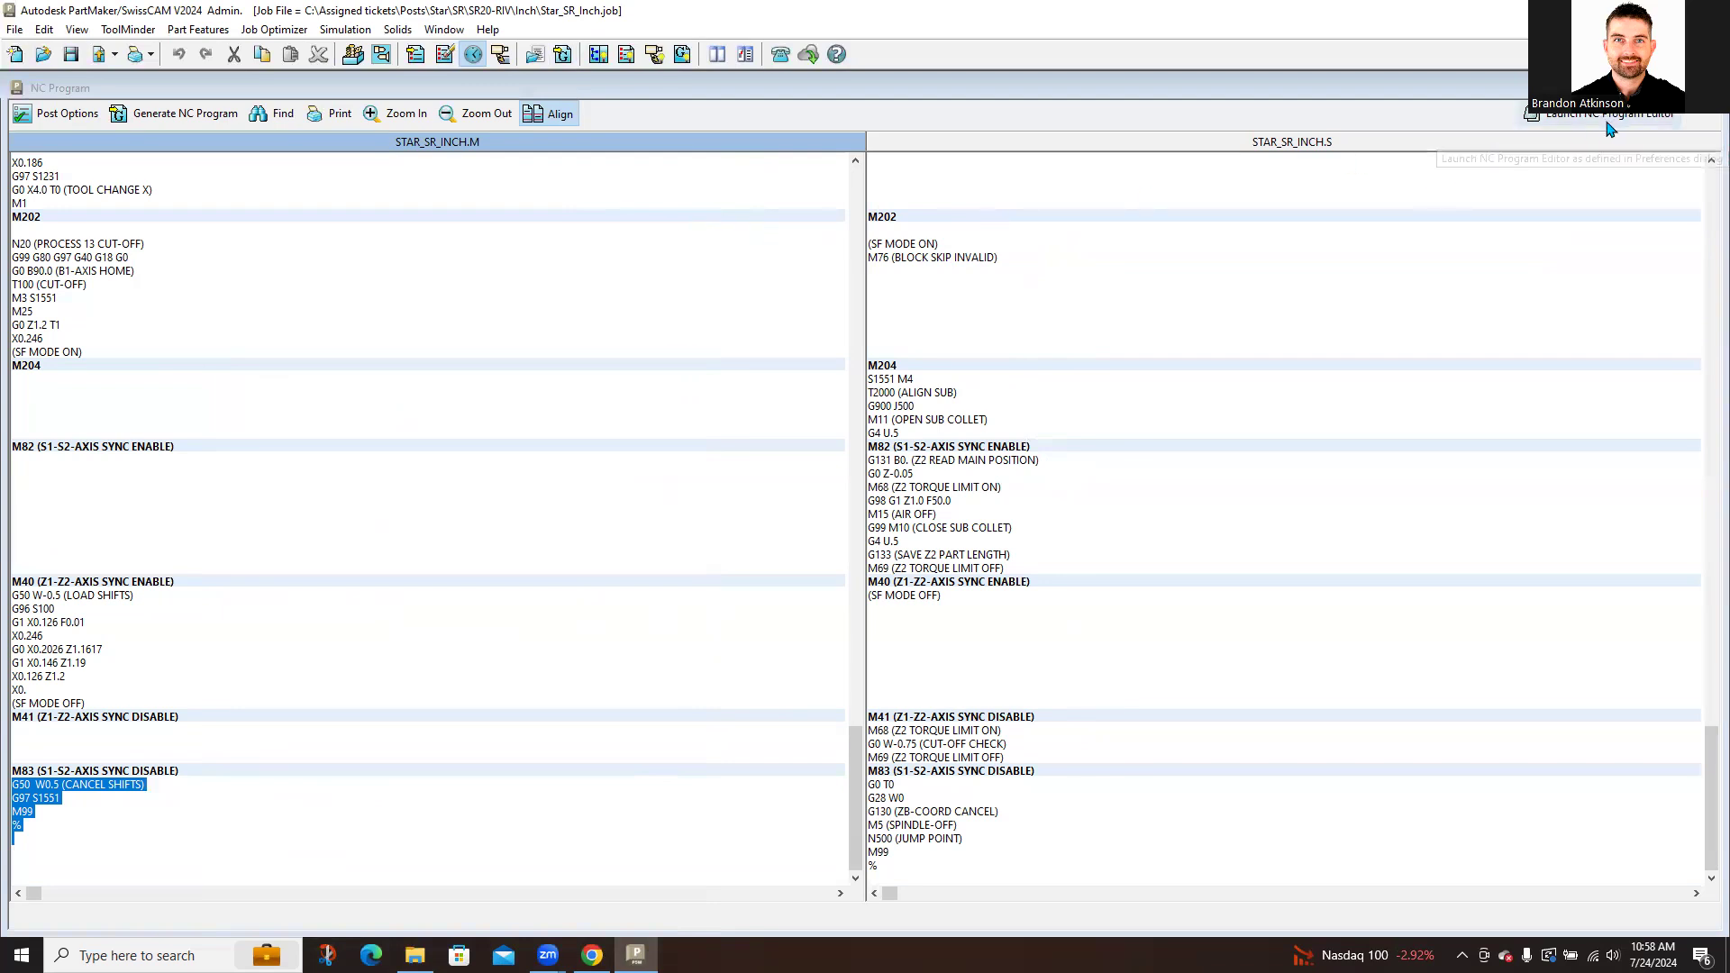
Step: Open the View menu on the menu bar
click(44, 30)
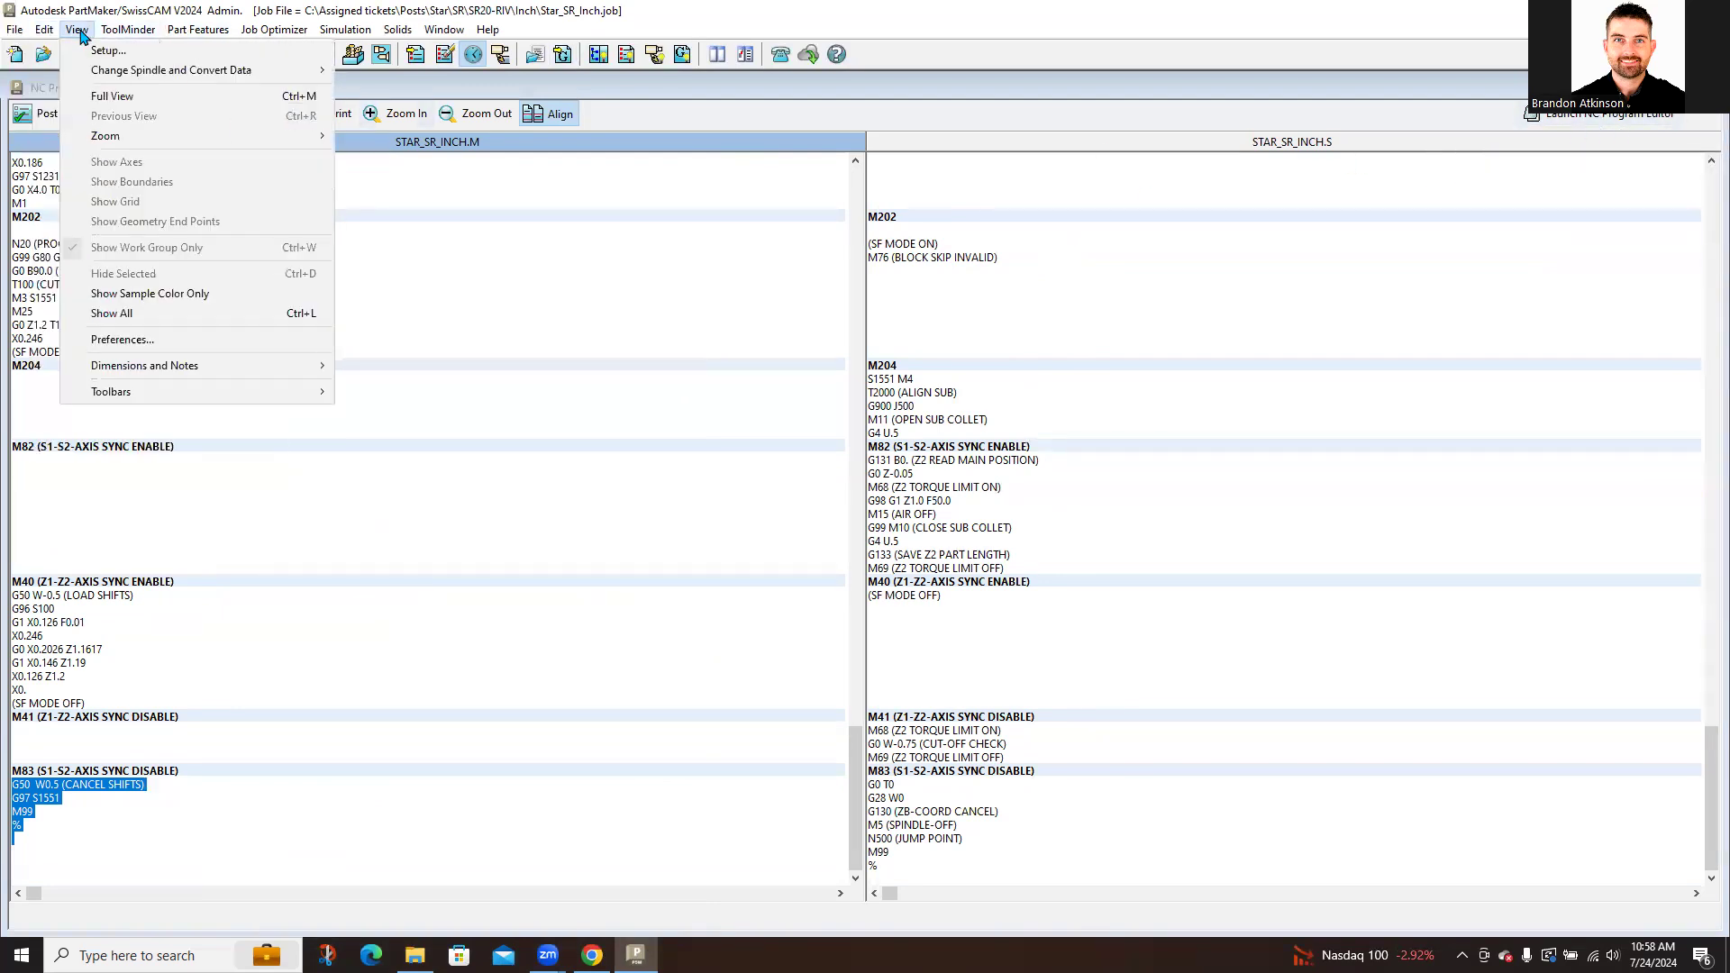
Step: Keep notepad.exe as the NC Program Editor in Preferences, then close back to the Process Table
click(122, 339)
click(703, 669)
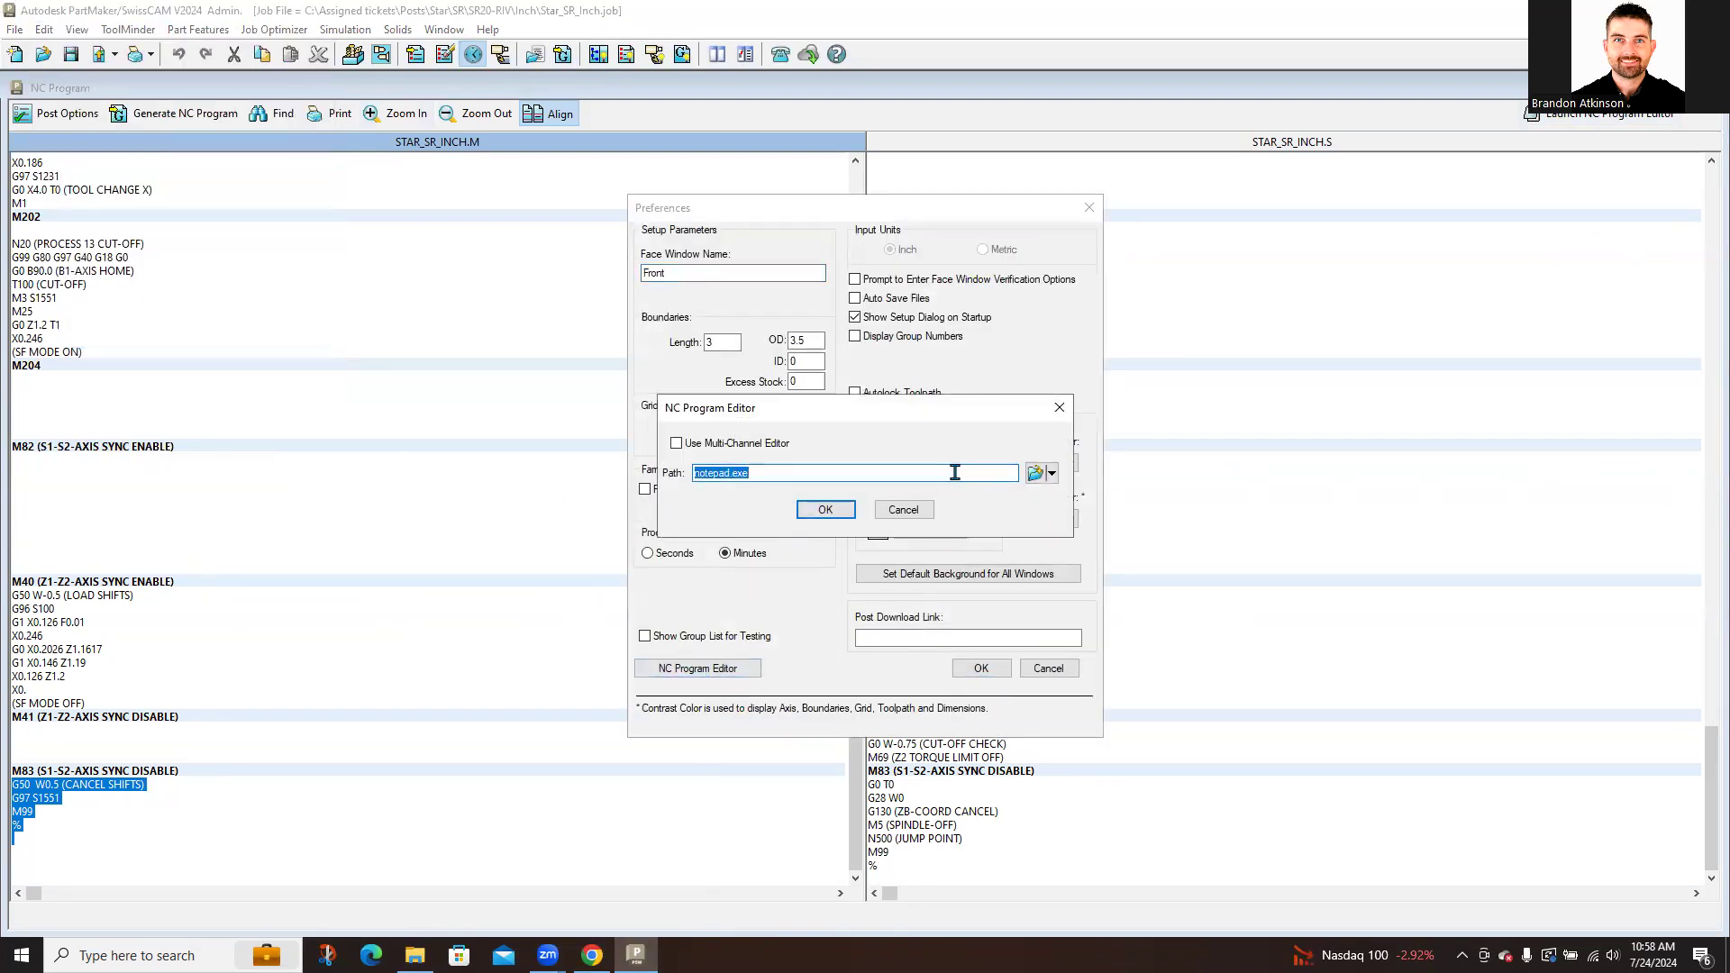
click(1051, 475)
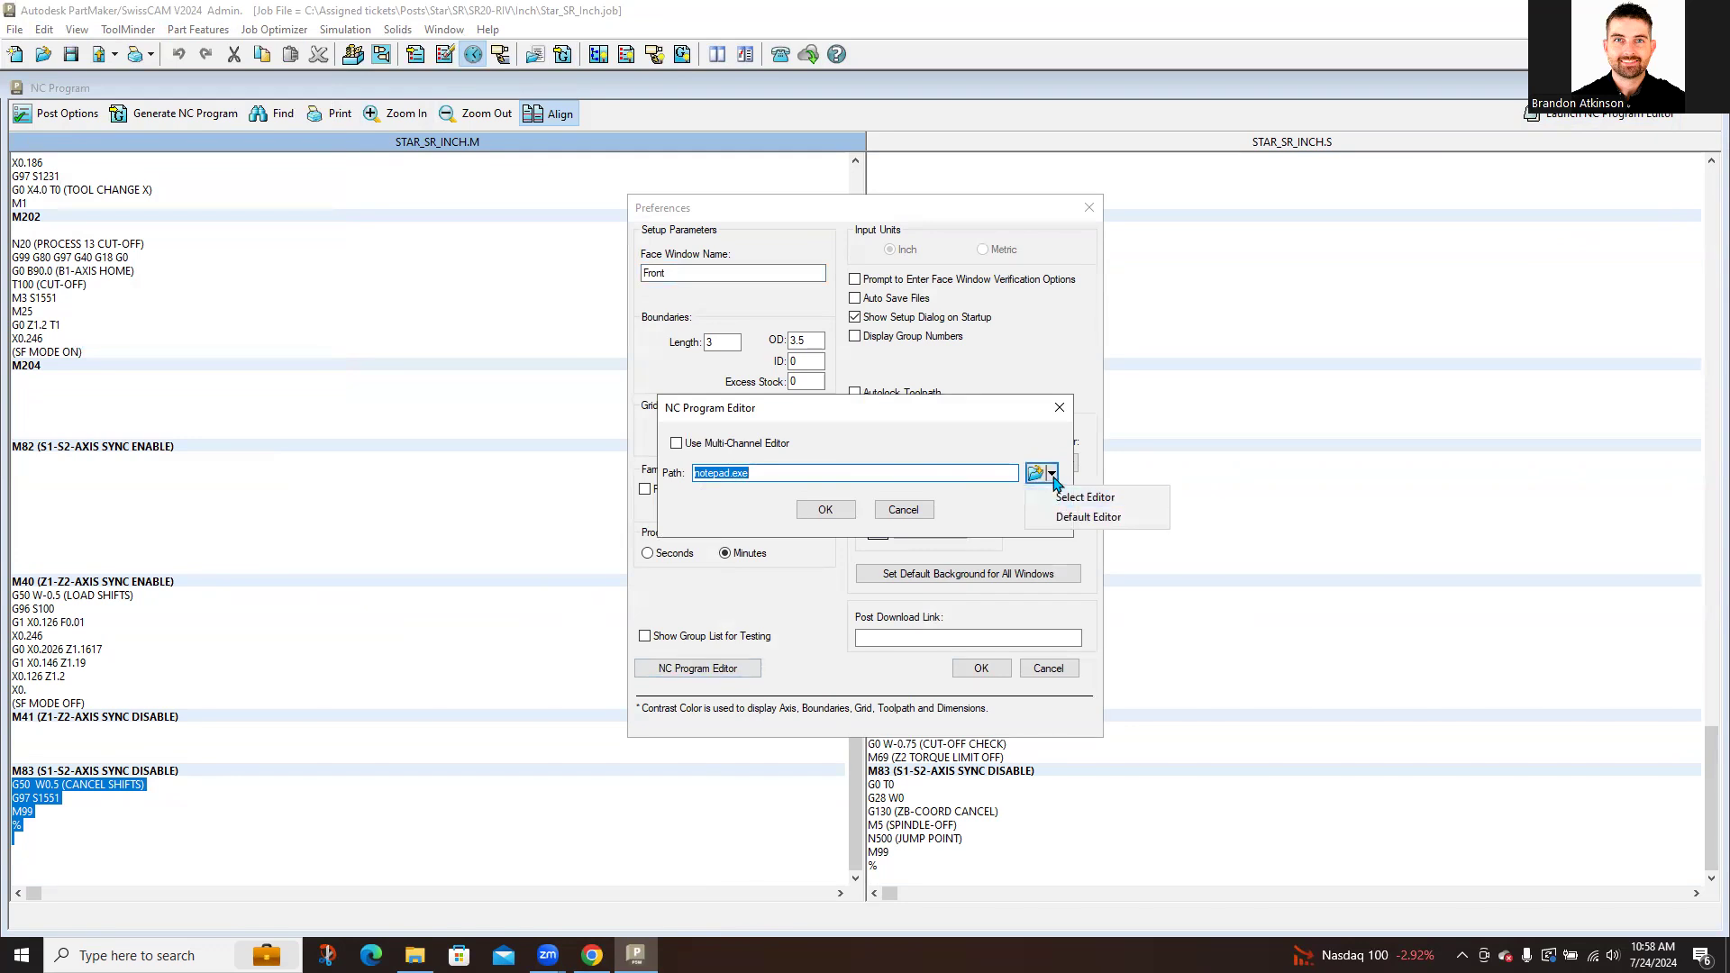
click(1067, 498)
scroll(867, 595, up, 5)
drag(868, 589, 859, 676)
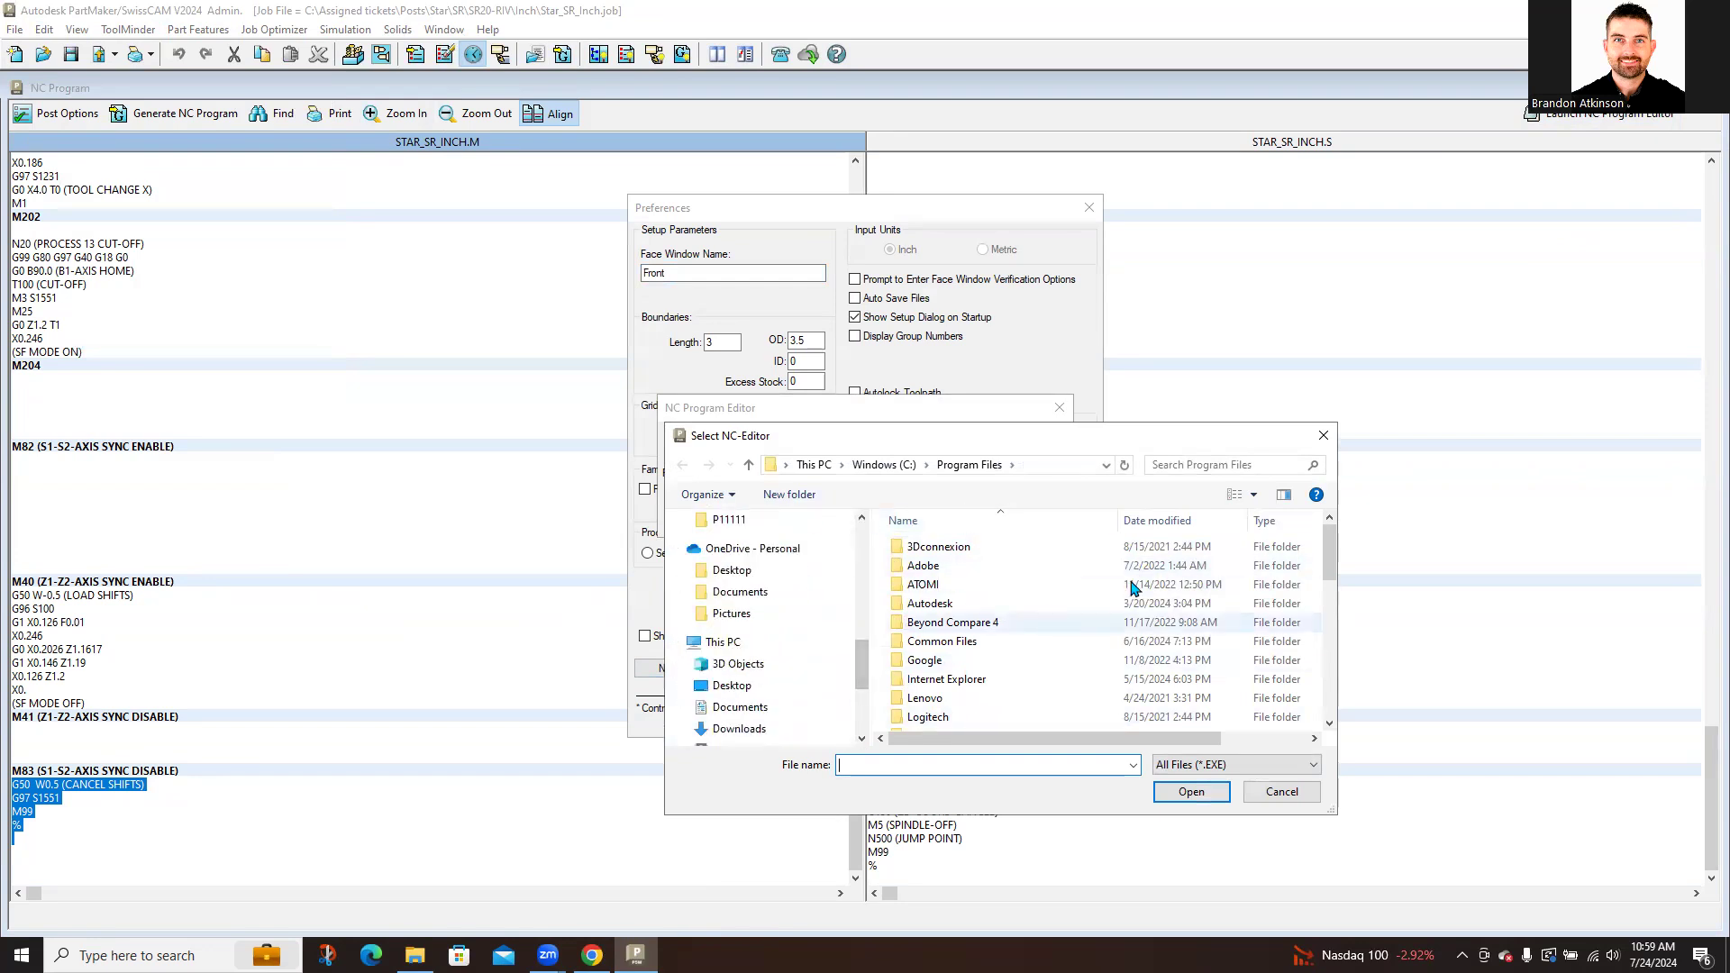
click(1323, 437)
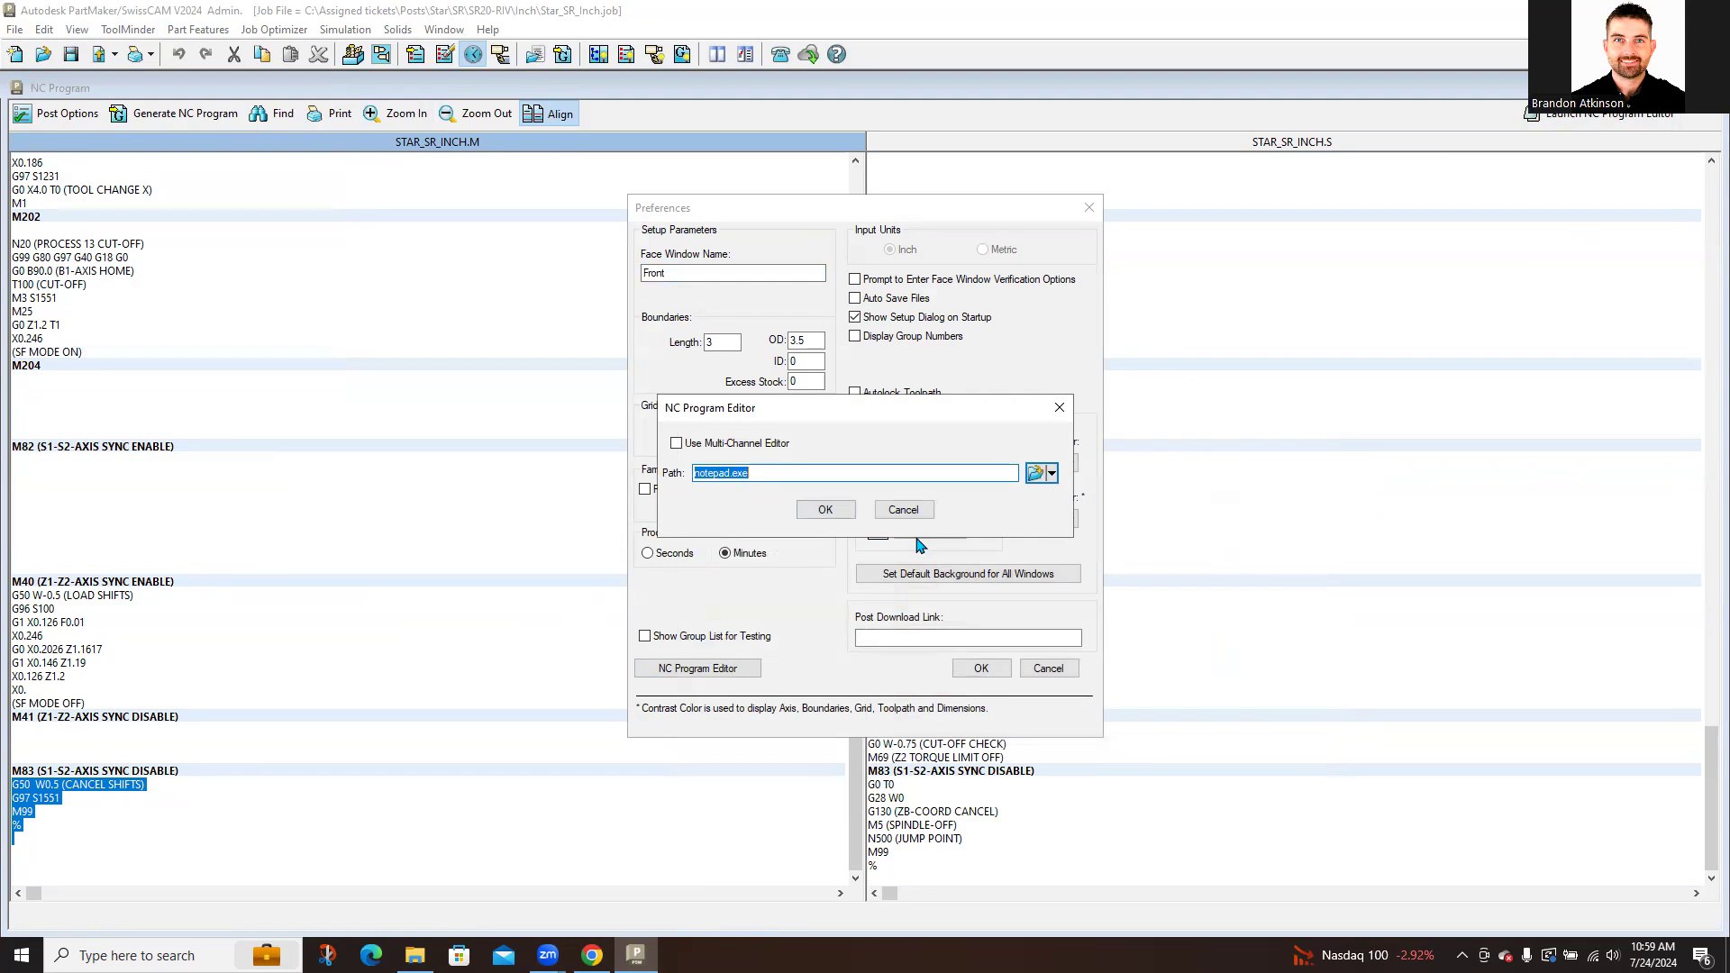
click(841, 511)
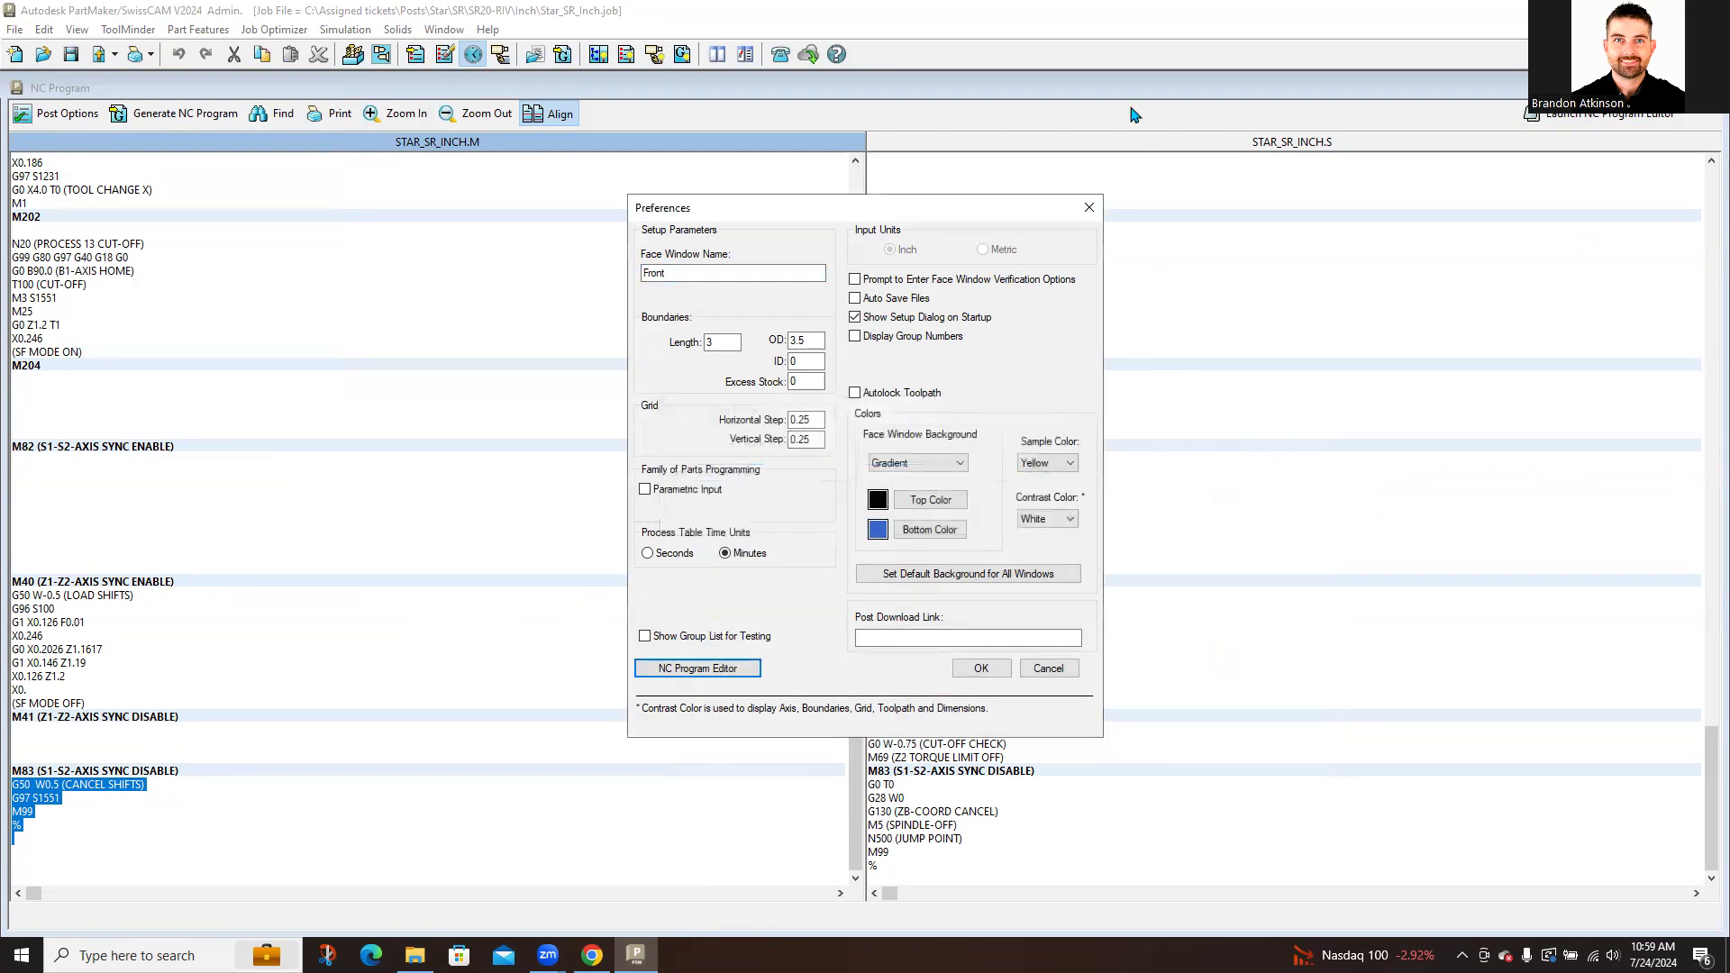
click(1090, 213)
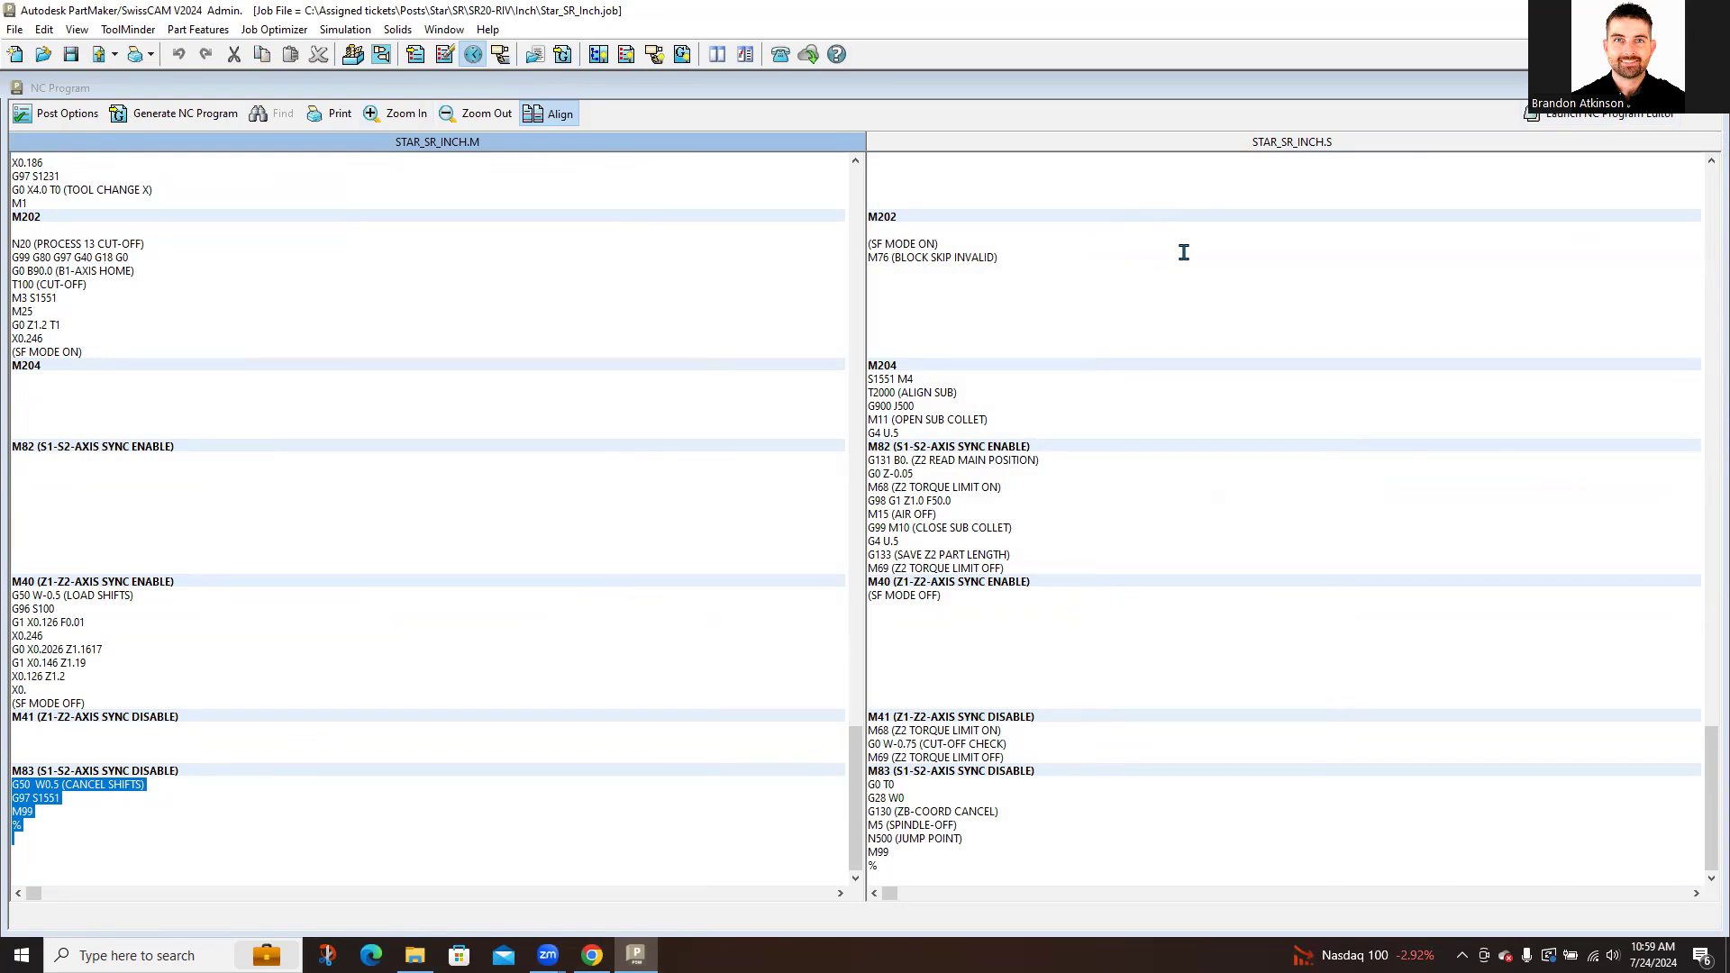
click(1705, 87)
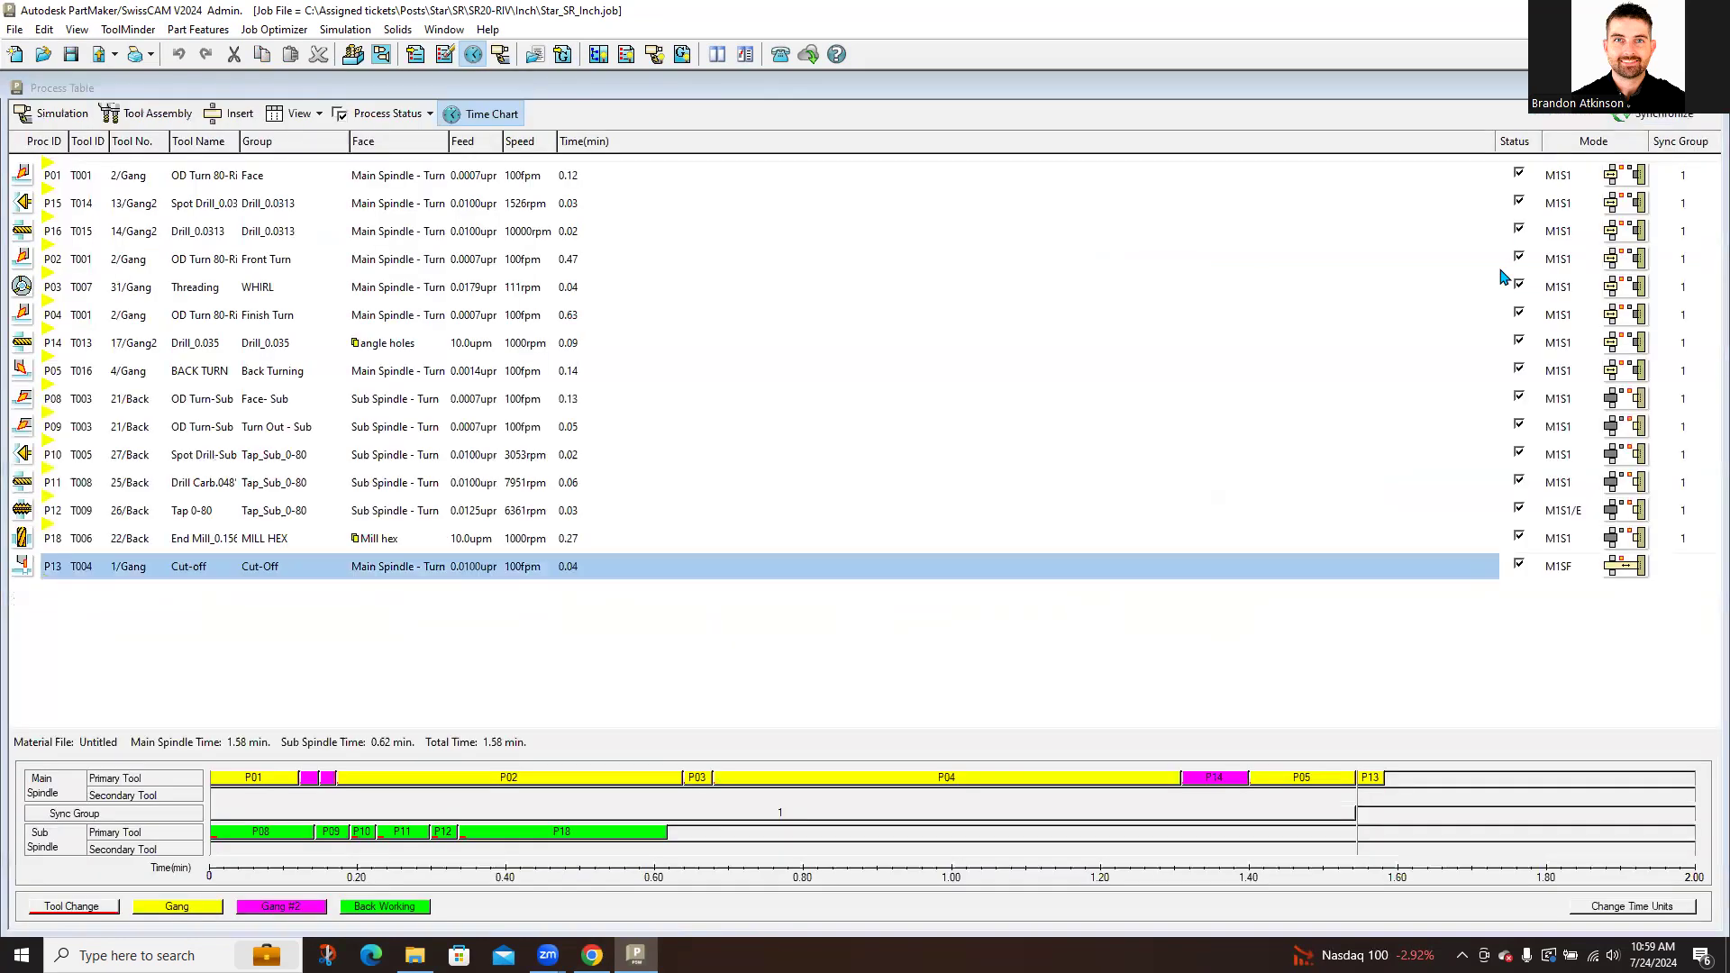